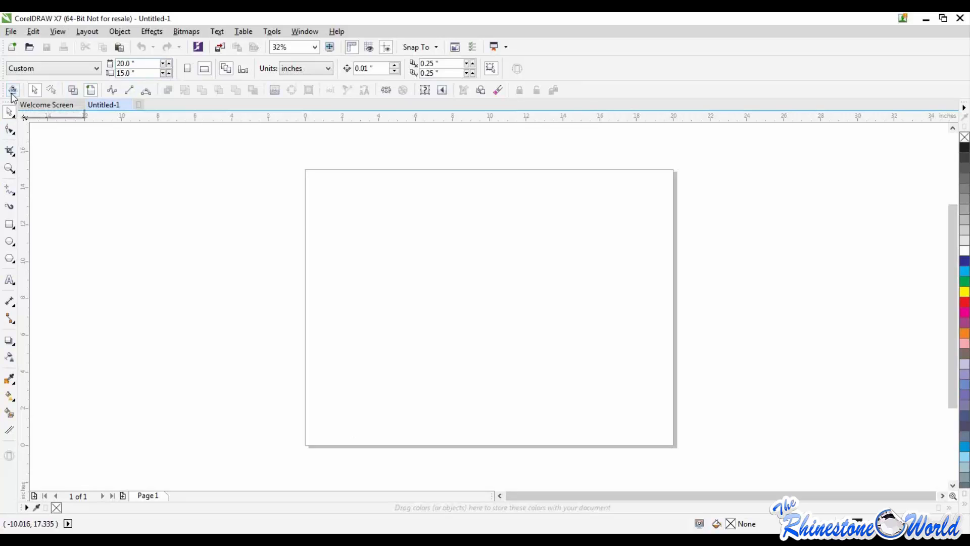
Open the TRW Stone Wizard, move it toward the page's right edge and set its display size to 100%.
{"action": "left_click", "coordinate": [12, 94]}
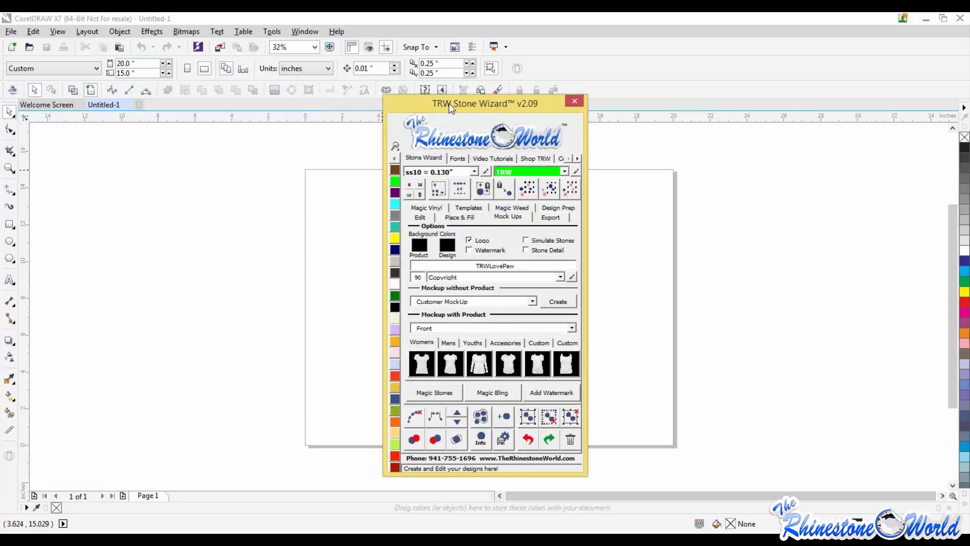
{"action": "left_click_drag", "start_coordinate": [449, 103], "coordinate": [685, 107]}
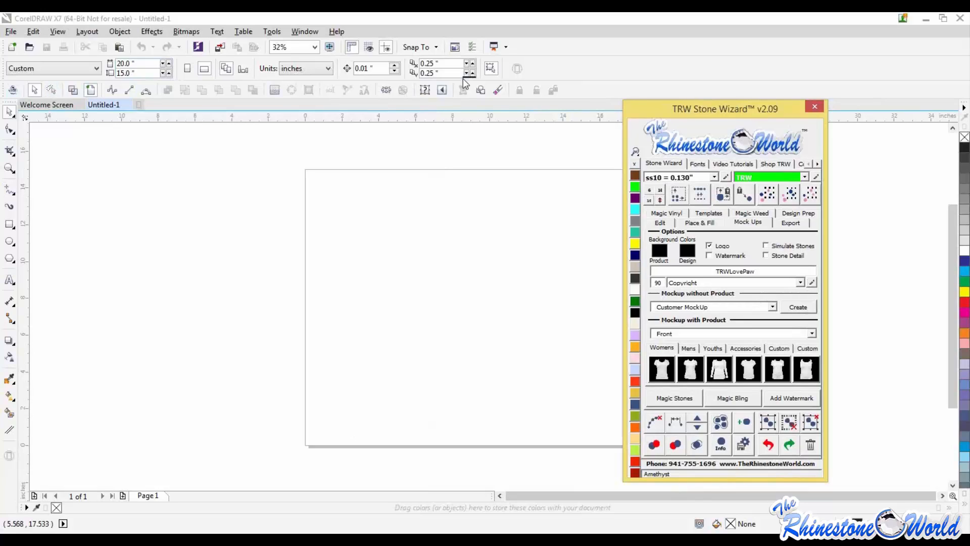
{"action": "left_click", "coordinate": [637, 152]}
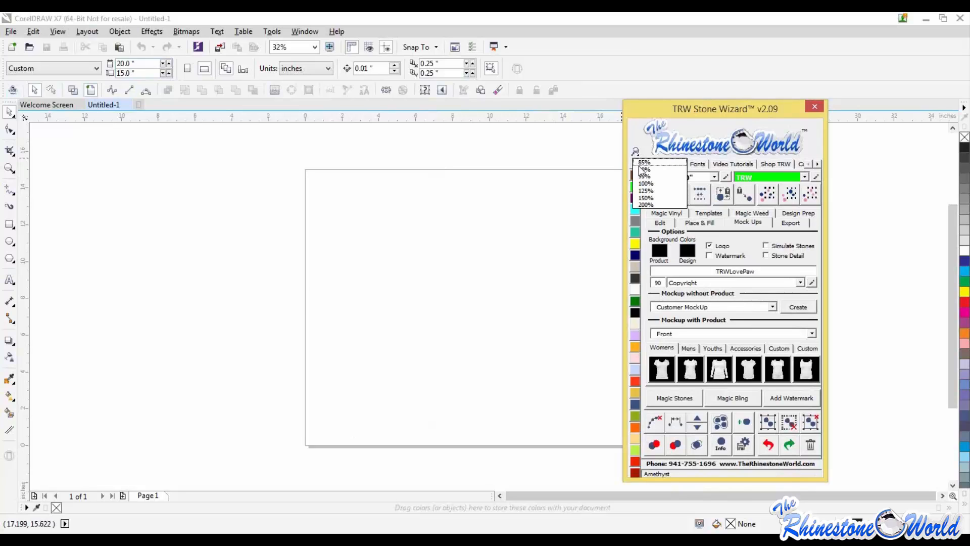
{"action": "left_click", "coordinate": [649, 191]}
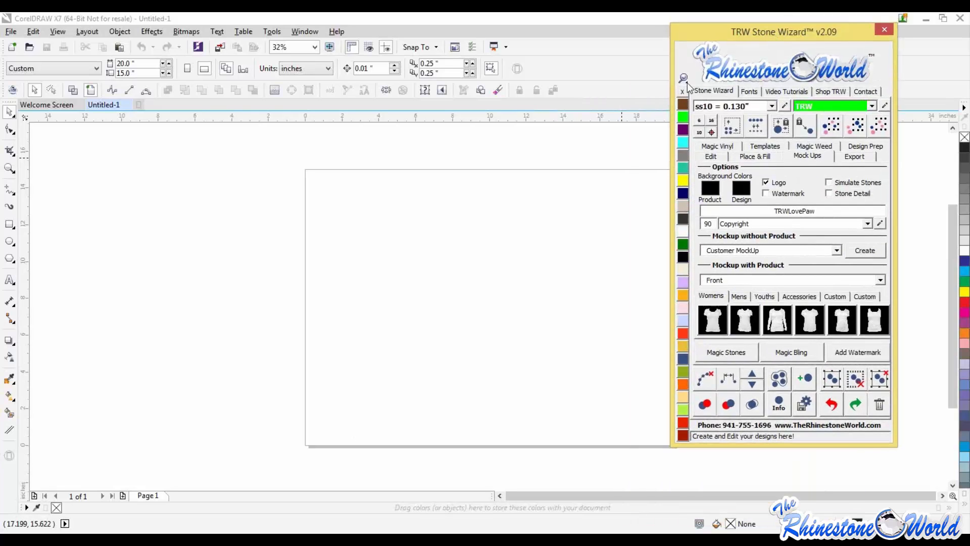
Try a larger display size and then 85% for the Stone Wizard window.
{"action": "left_click", "coordinate": [686, 80]}
{"action": "left_click", "coordinate": [695, 121]}
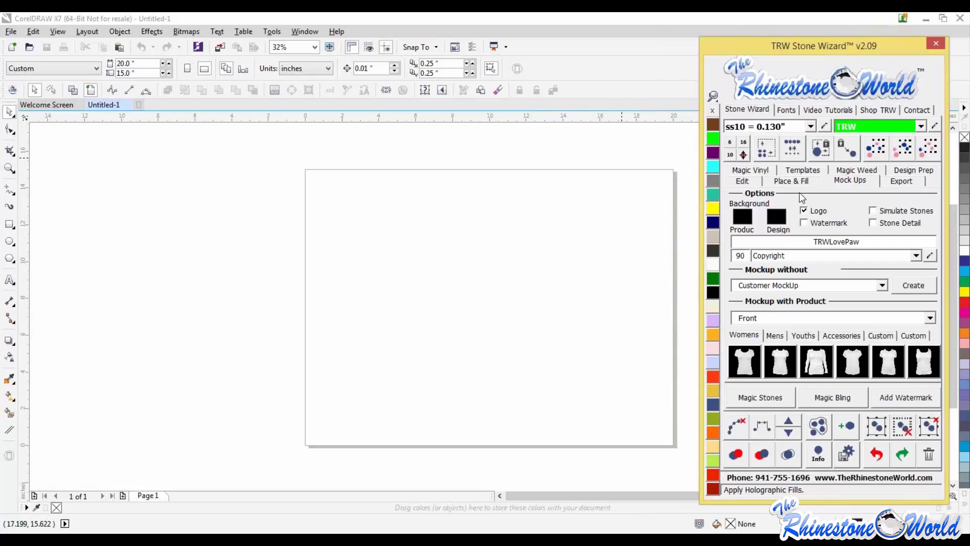
{"action": "left_click", "coordinate": [719, 97]}
{"action": "left_click", "coordinate": [726, 109]}
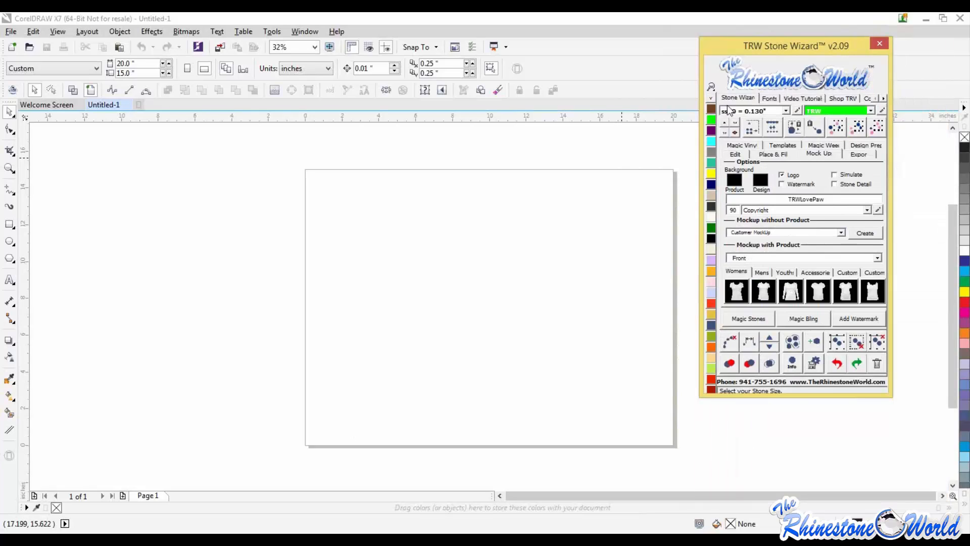
Reposition the Stone Wizard beside the blank page, set its display size to 100% and return to the document.
{"action": "left_click_drag", "start_coordinate": [762, 47], "coordinate": [820, 127]}
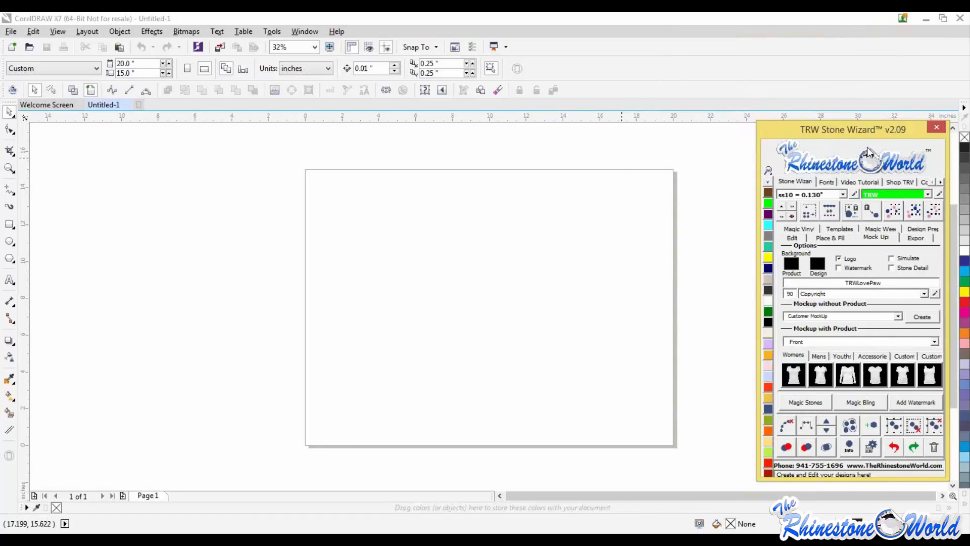
{"action": "left_click_drag", "start_coordinate": [873, 130], "coordinate": [839, 121]}
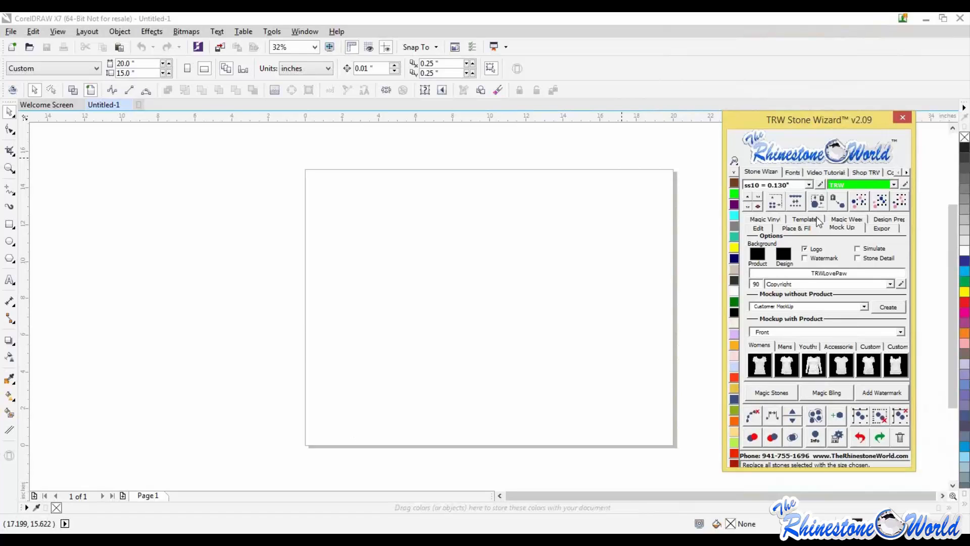
{"action": "left_click", "coordinate": [734, 172]}
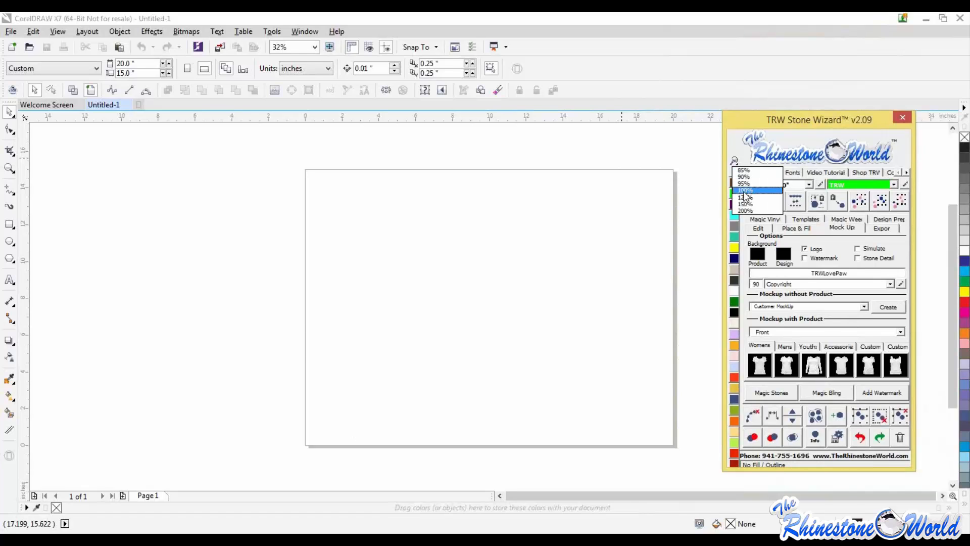
{"action": "left_click", "coordinate": [744, 197]}
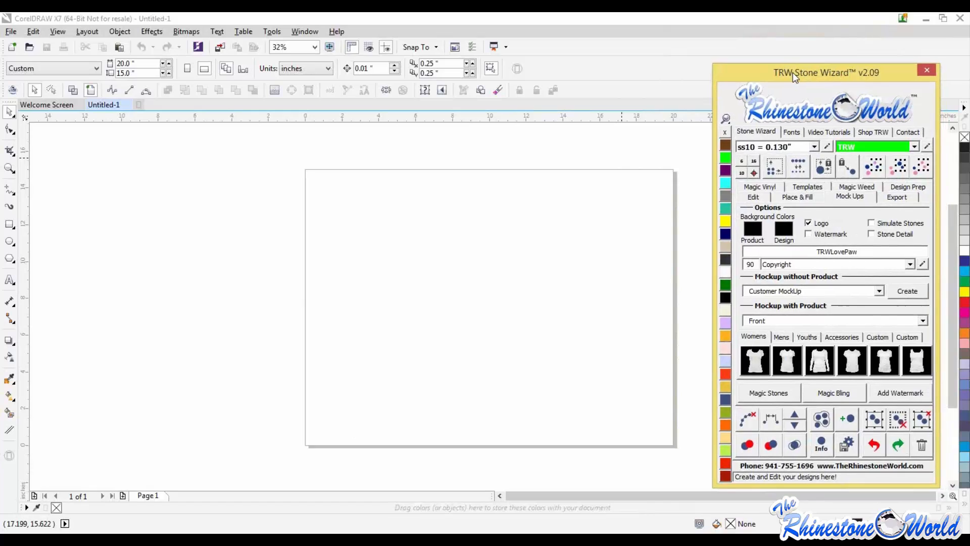
{"action": "left_click", "coordinate": [561, 192]}
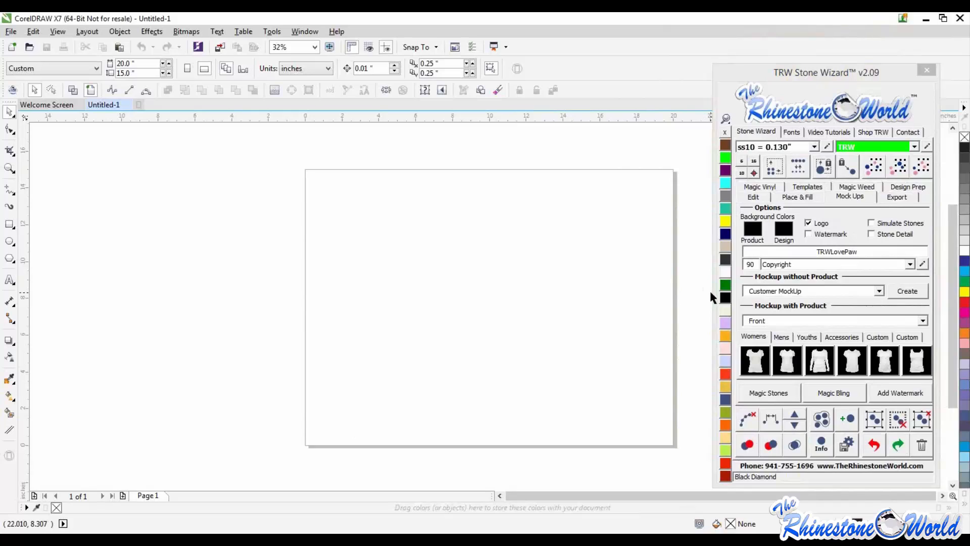
Show the Stone Wizard's Edit tools.
{"action": "left_click", "coordinate": [754, 197]}
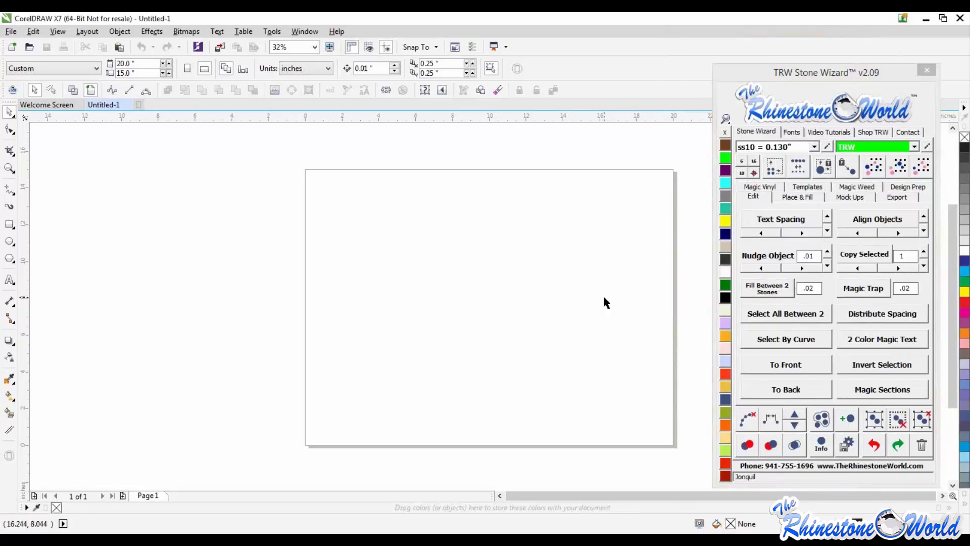
{"action": "scroll", "coordinate": [605, 302], "scroll_direction": "down", "scroll_amount": 2}
{"action": "scroll", "coordinate": [614, 322], "scroll_direction": "up", "scroll_amount": 2}
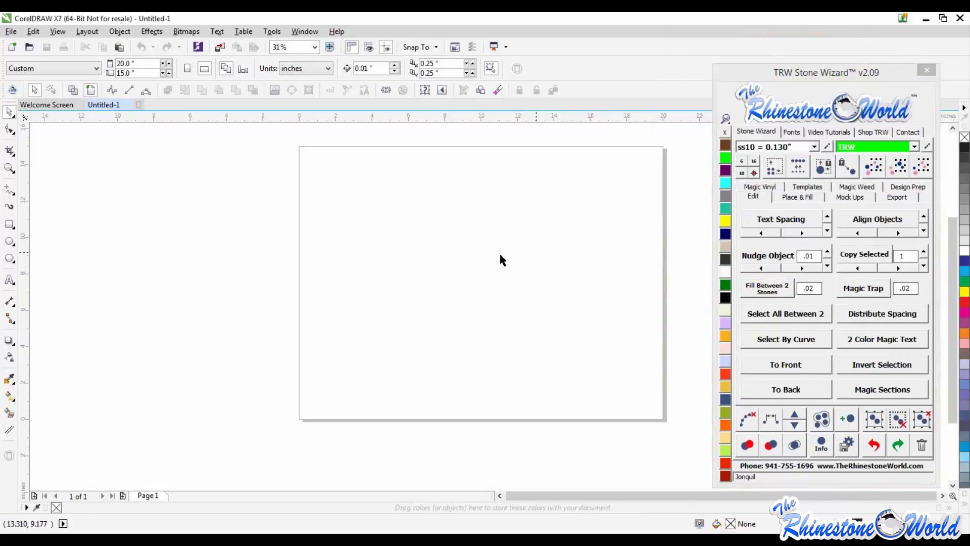
{"action": "scroll", "coordinate": [500, 256], "scroll_direction": "down", "scroll_amount": 2}
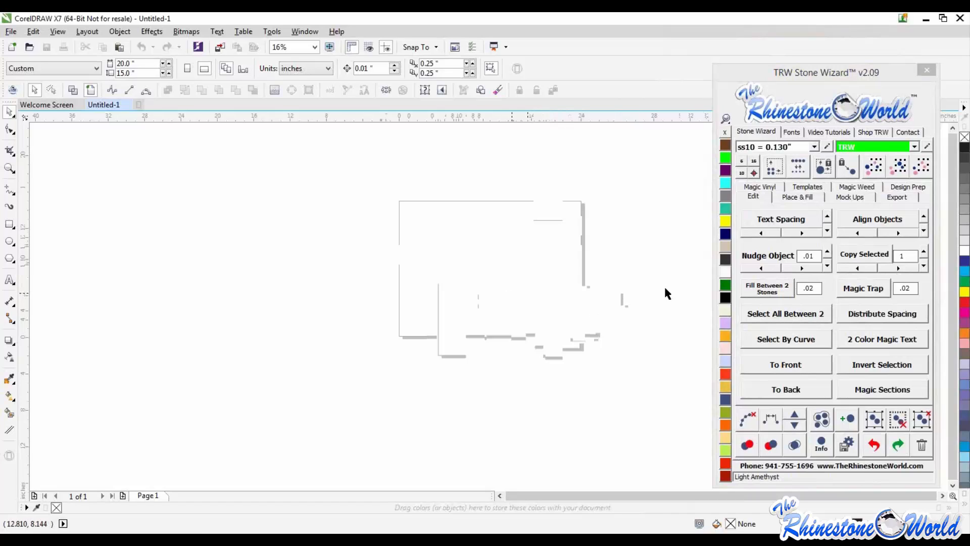
View the wizard's video tutorials for the Edit tools and return to the main Stone Wizard tools.
{"action": "left_click", "coordinate": [818, 134]}
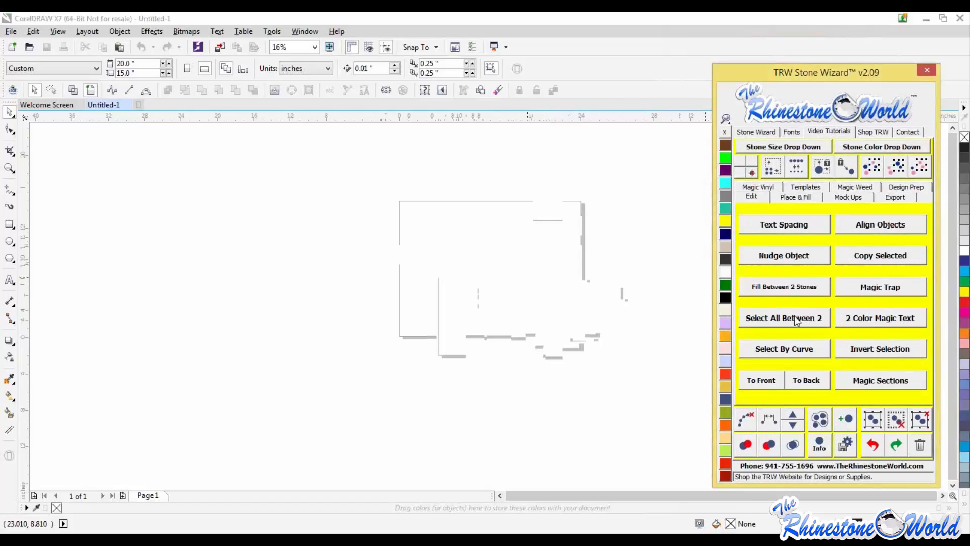
{"action": "left_click", "coordinate": [746, 135]}
{"action": "left_click", "coordinate": [548, 277]}
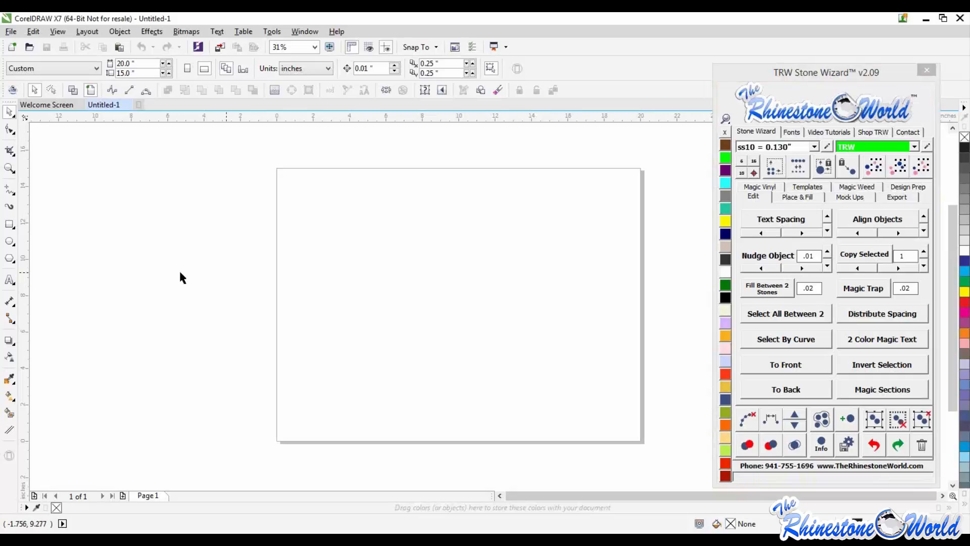
Add the artistic text "Baseball" near the middle of the page and select it as an object.
{"action": "left_click", "coordinate": [9, 280]}
{"action": "left_click", "coordinate": [399, 286]}
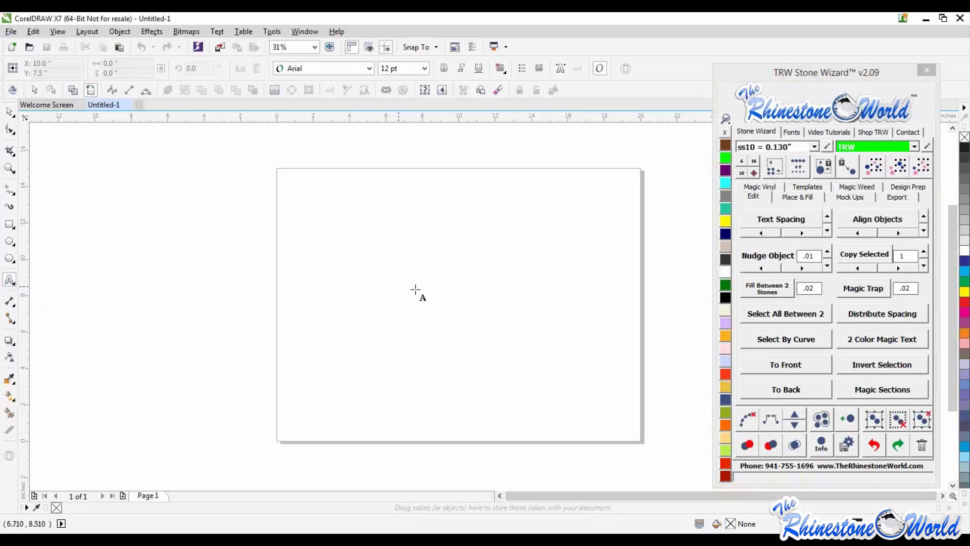
{"action": "type", "text": "Baseball"}
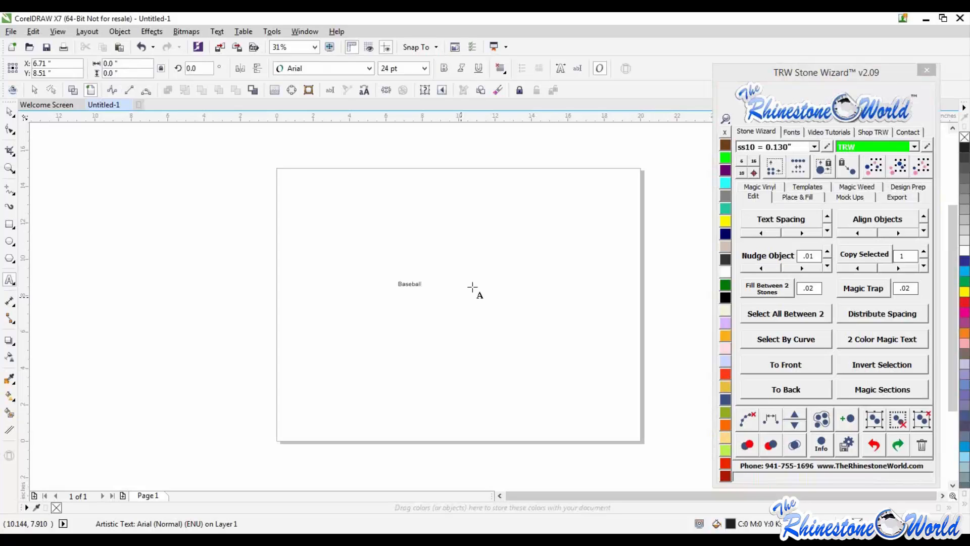
{"action": "key", "text": "ctrl+space"}
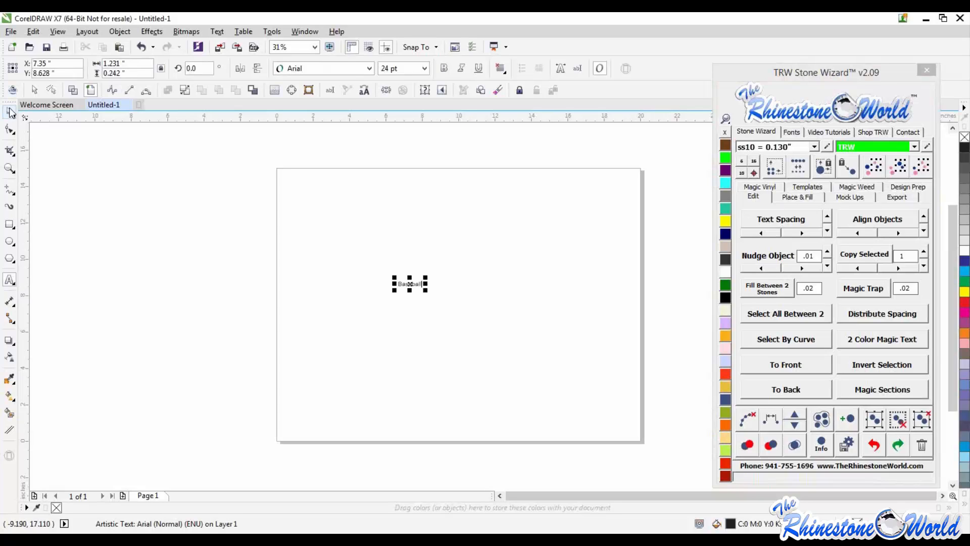
Enlarge the Baseball text to about 12.9 by 2.5 inches and place it in the page's upper half.
{"action": "left_click_drag", "start_coordinate": [426, 277], "coordinate": [637, 170]}
{"action": "left_click_drag", "start_coordinate": [589, 263], "coordinate": [564, 234]}
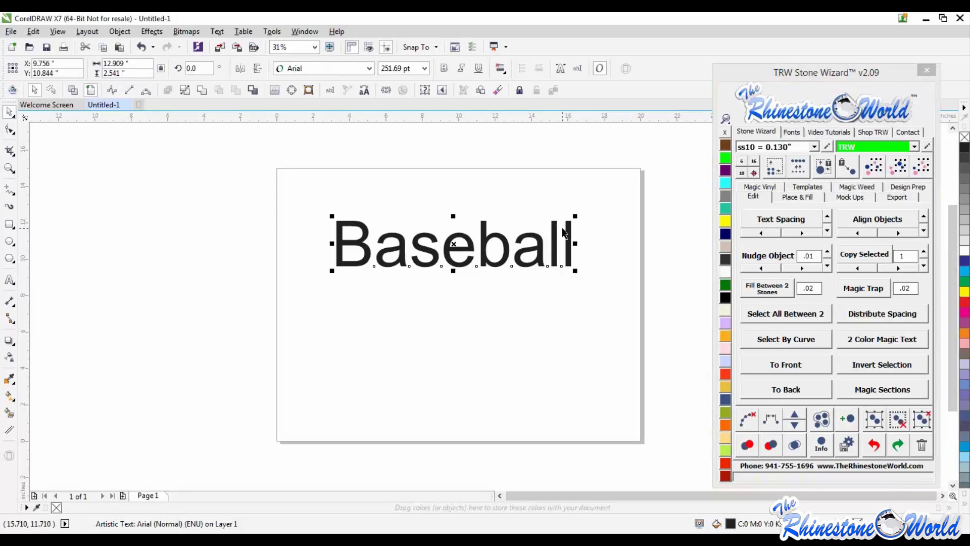
{"action": "left_click_drag", "start_coordinate": [573, 242], "coordinate": [576, 244]}
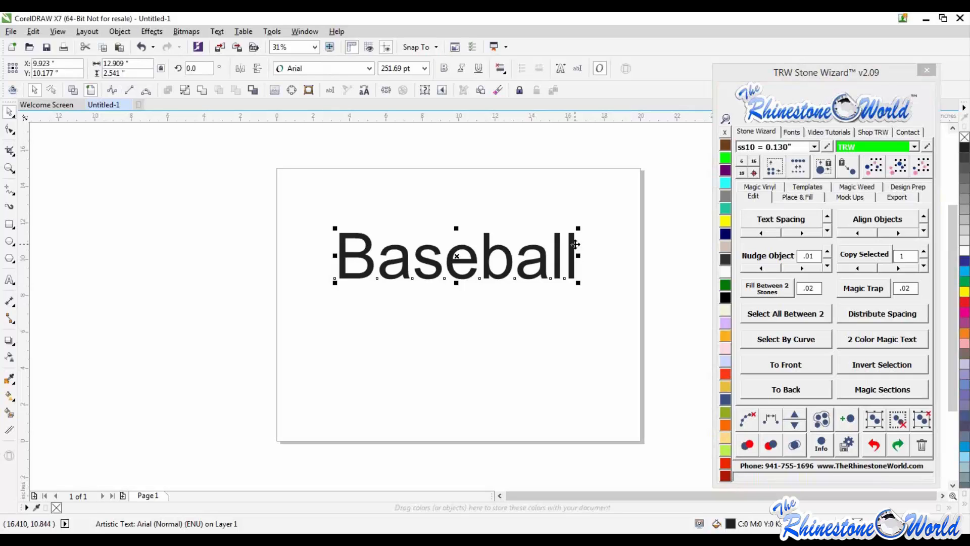
Search the Stone Wizard fonts for "brush" and apply Brush Script MT to the Baseball text.
{"action": "left_click", "coordinate": [791, 132]}
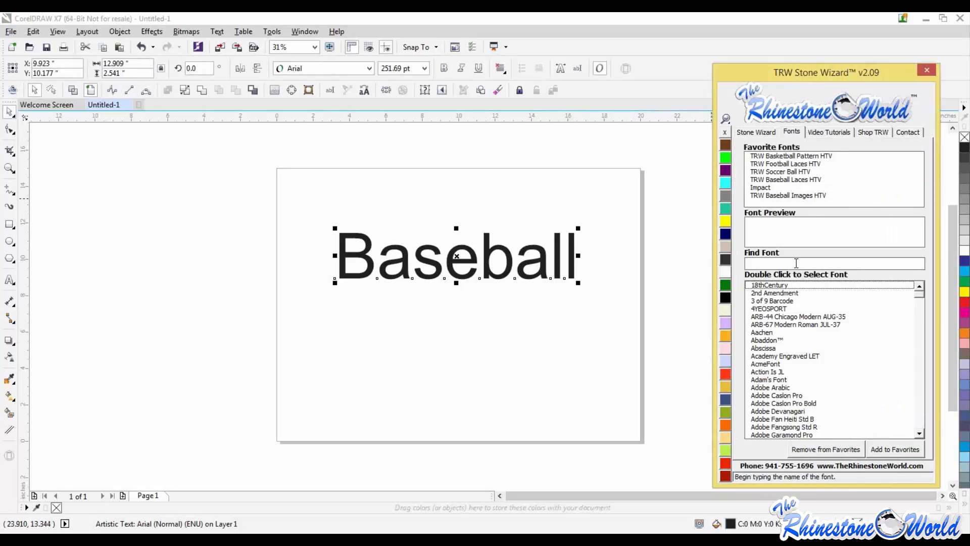
{"action": "left_click", "coordinate": [796, 263]}
{"action": "type", "text": "brush"}
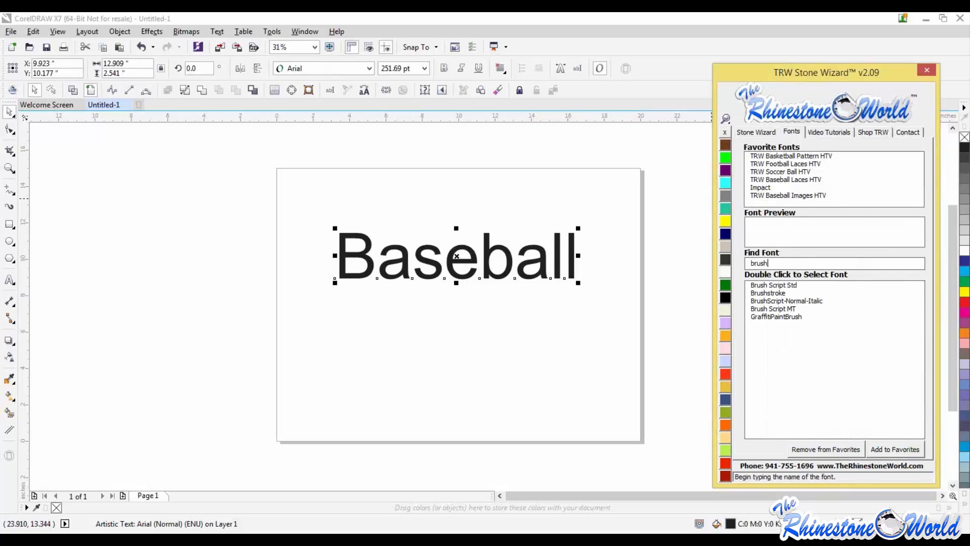
{"action": "double_click", "coordinate": [777, 310]}
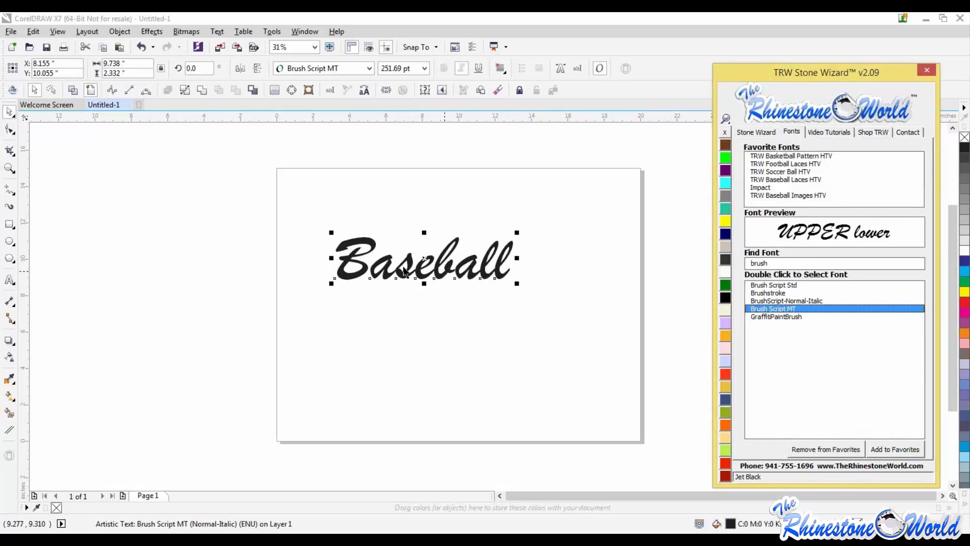
Enlarge and stretch the Baseball text to about 13.8 by 4.9 inches and center it horizontally in the page's upper half.
{"action": "left_click_drag", "start_coordinate": [477, 274], "coordinate": [534, 283]}
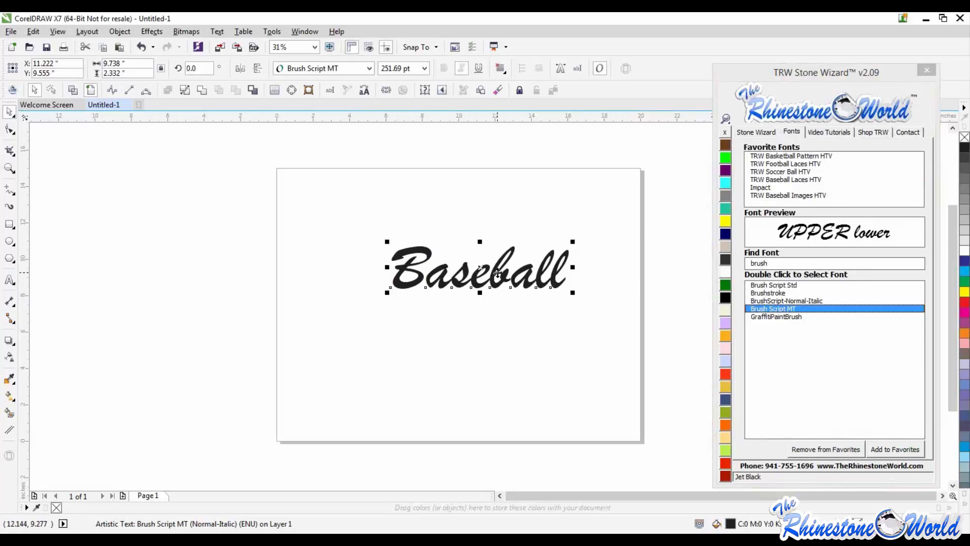
{"action": "scroll", "coordinate": [497, 272], "scroll_direction": "up", "scroll_amount": 1}
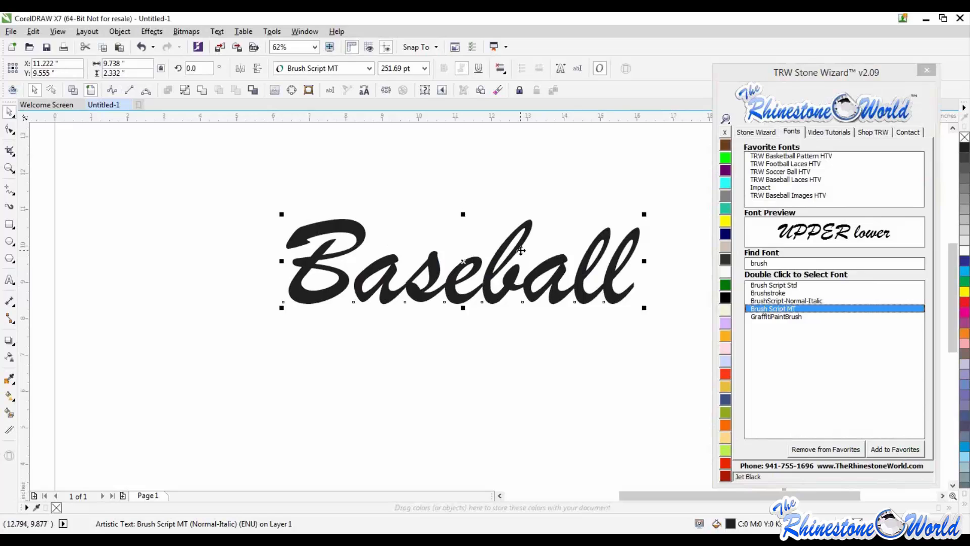
{"action": "scroll", "coordinate": [397, 306], "scroll_direction": "down", "scroll_amount": 1}
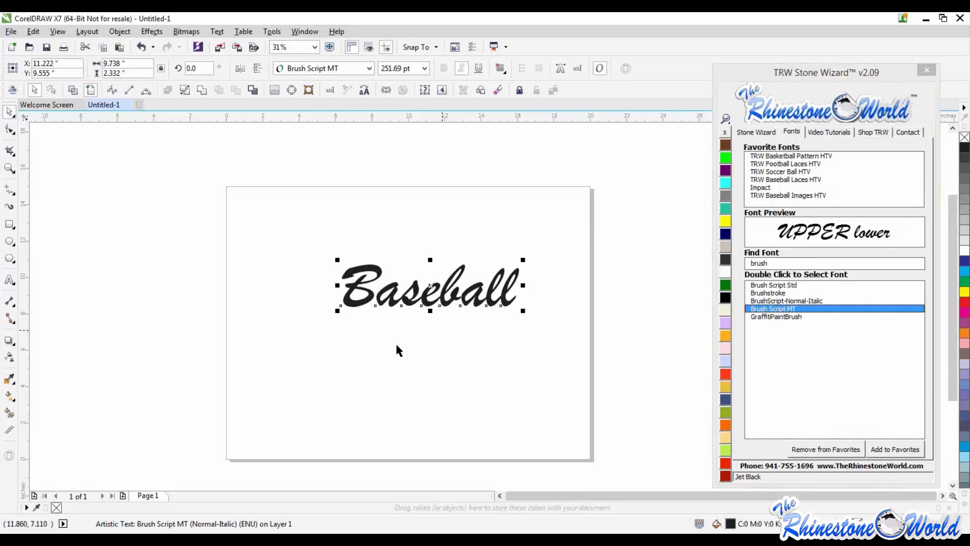
{"action": "left_click_drag", "start_coordinate": [292, 341], "coordinate": [264, 329]}
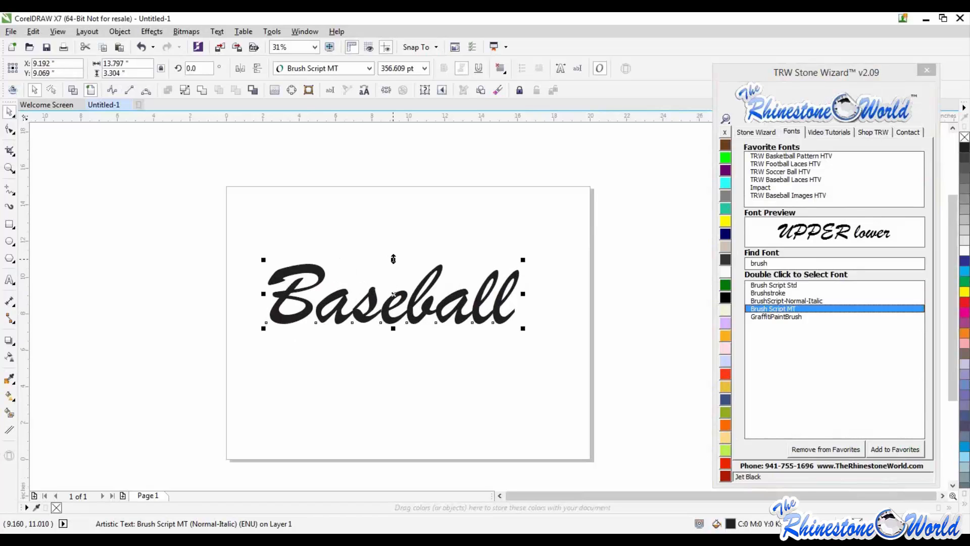
{"action": "left_click_drag", "start_coordinate": [394, 259], "coordinate": [393, 238]}
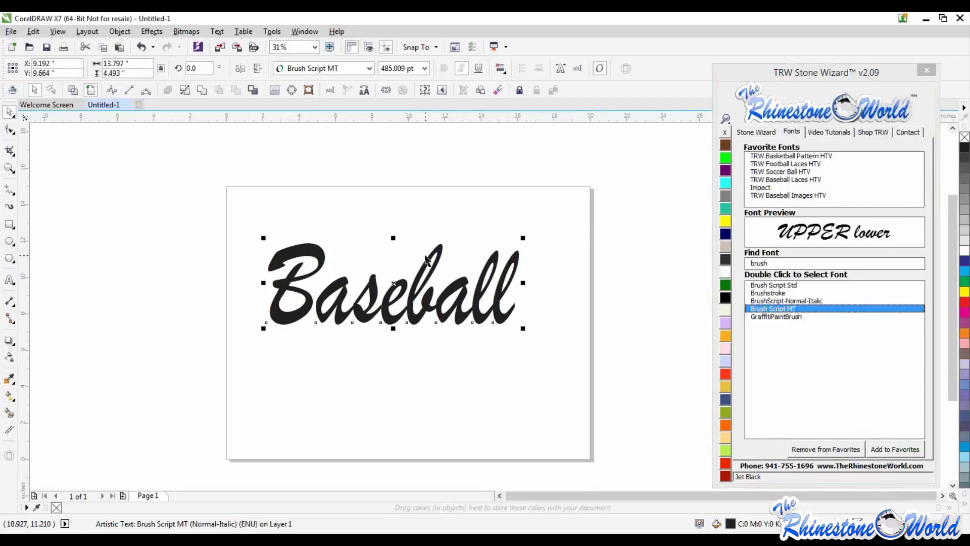
{"action": "left_click_drag", "start_coordinate": [424, 310], "coordinate": [442, 296]}
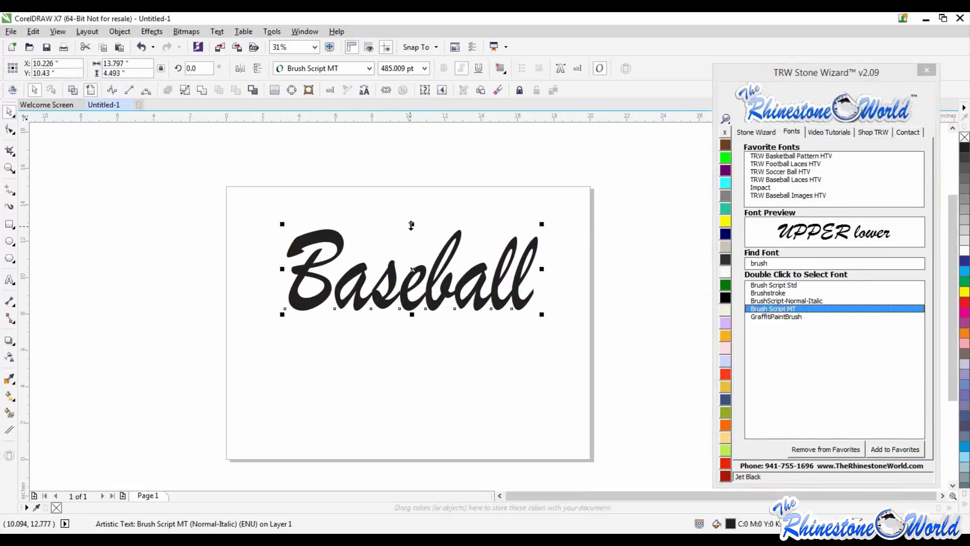
{"action": "mouse_move", "coordinate": [411, 225]}
{"action": "left_mouse_down"}
{"action": "mouse_move", "coordinate": [412, 147]}
{"action": "mouse_move", "coordinate": [421, 217]}
{"action": "left_mouse_up"}
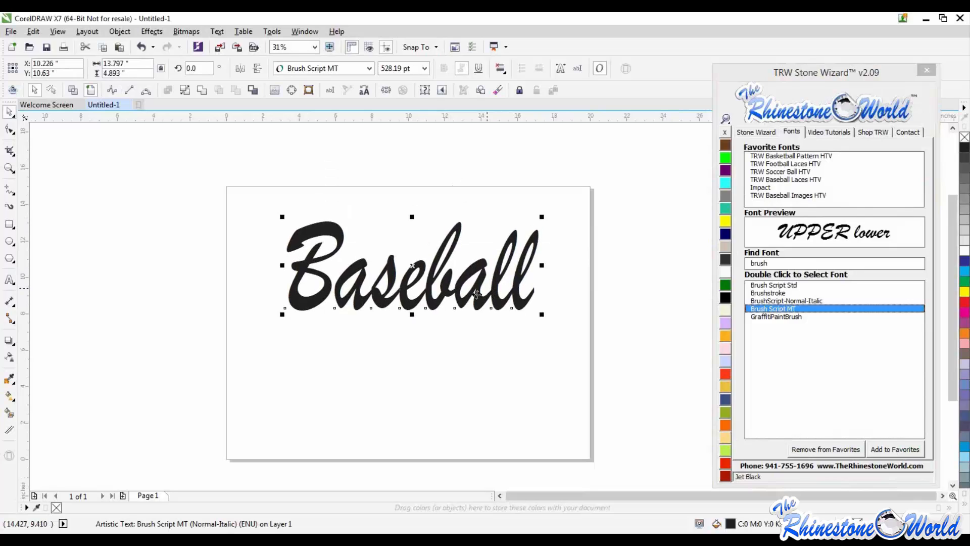
{"action": "left_click_drag", "start_coordinate": [477, 313], "coordinate": [473, 294]}
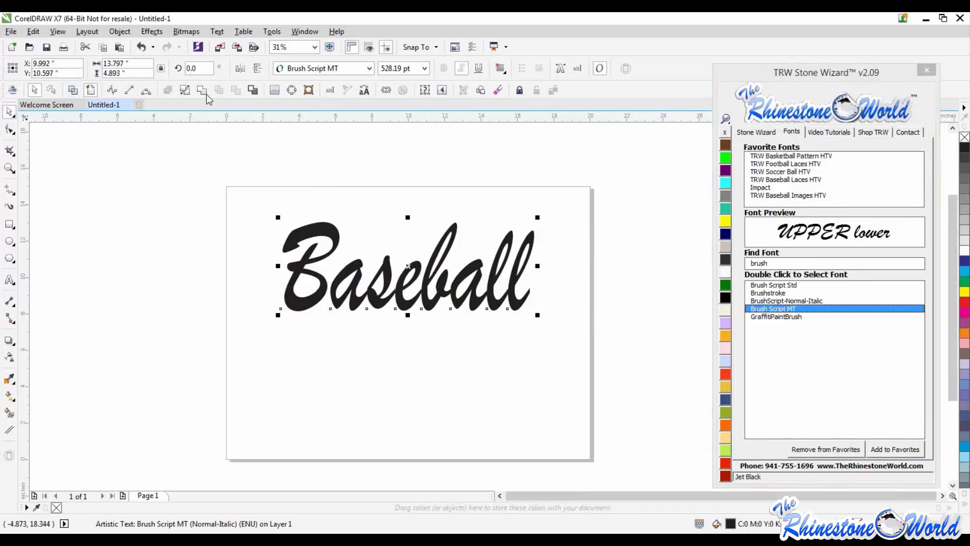
Display the drawing in wireframe, deselect the text and examine the joints between the Baseball script letters.
{"action": "left_click", "coordinate": [73, 90]}
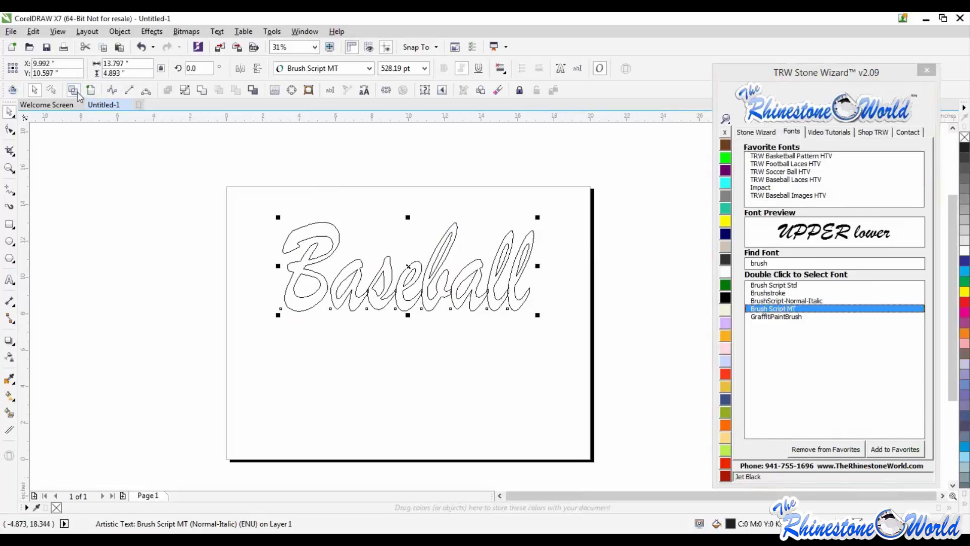
{"action": "left_click", "coordinate": [391, 365]}
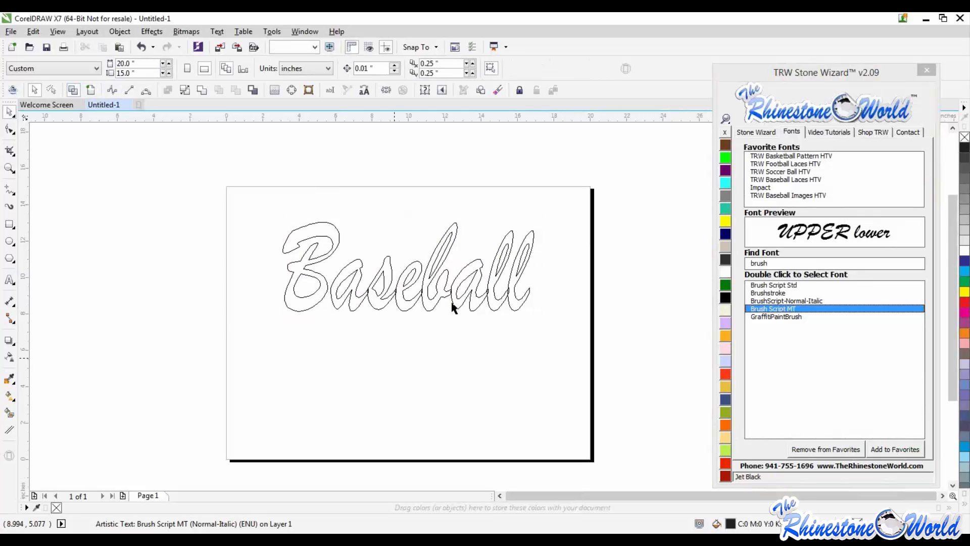
{"action": "scroll", "coordinate": [459, 292], "scroll_direction": "up", "scroll_amount": 2}
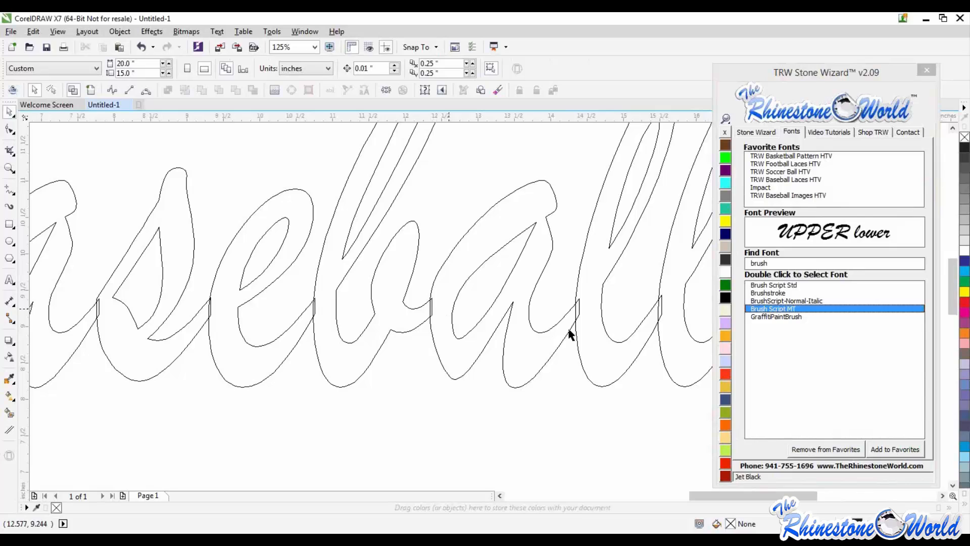
Display the Baseball lettering with its solid fill and examine how the script letters run into each other.
{"action": "left_click", "coordinate": [91, 90]}
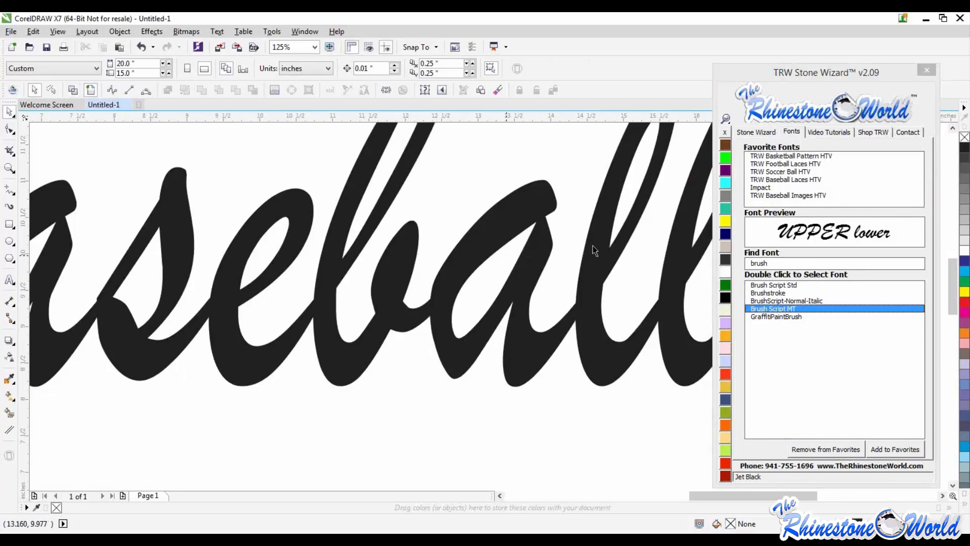
{"action": "scroll", "coordinate": [410, 331], "scroll_direction": "down", "scroll_amount": 1}
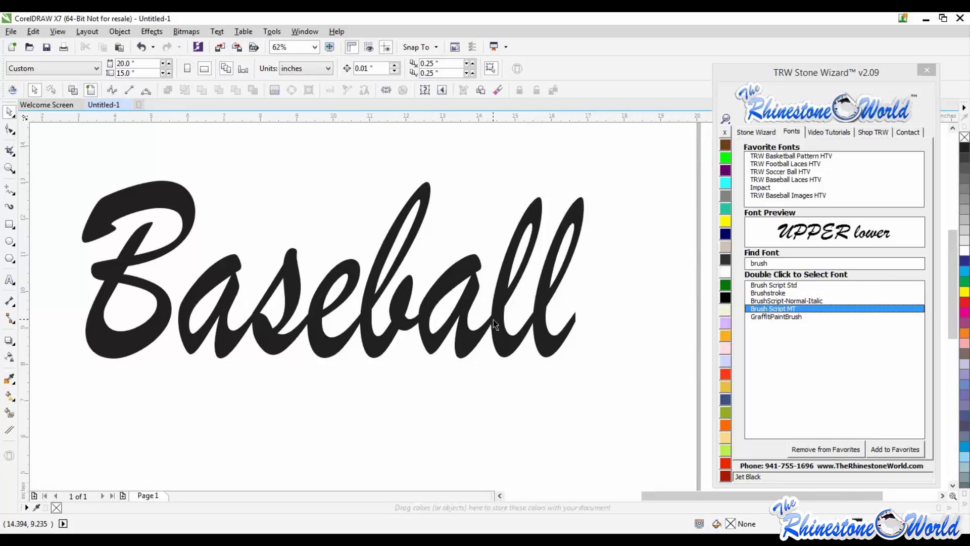
{"action": "scroll", "coordinate": [494, 319], "scroll_direction": "up", "scroll_amount": 1}
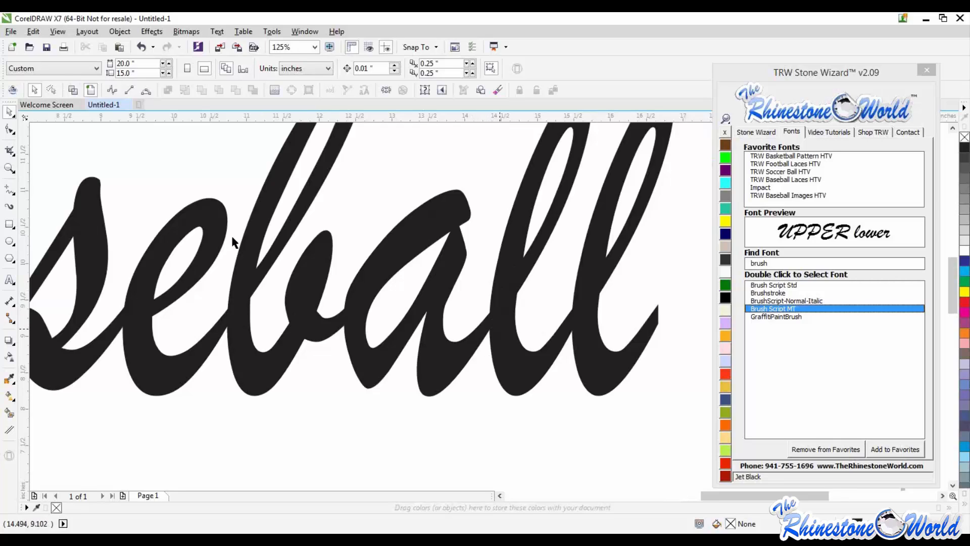
Display the drawing in wireframe and examine the overlapping outlines where the second a meets the first l.
{"action": "left_click", "coordinate": [73, 91]}
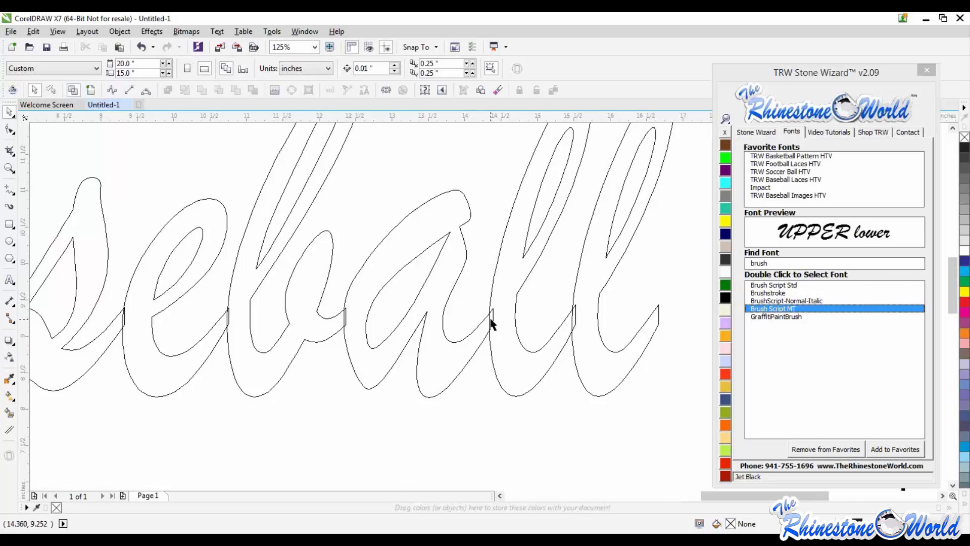
{"action": "scroll", "coordinate": [490, 319], "scroll_direction": "up", "scroll_amount": 4}
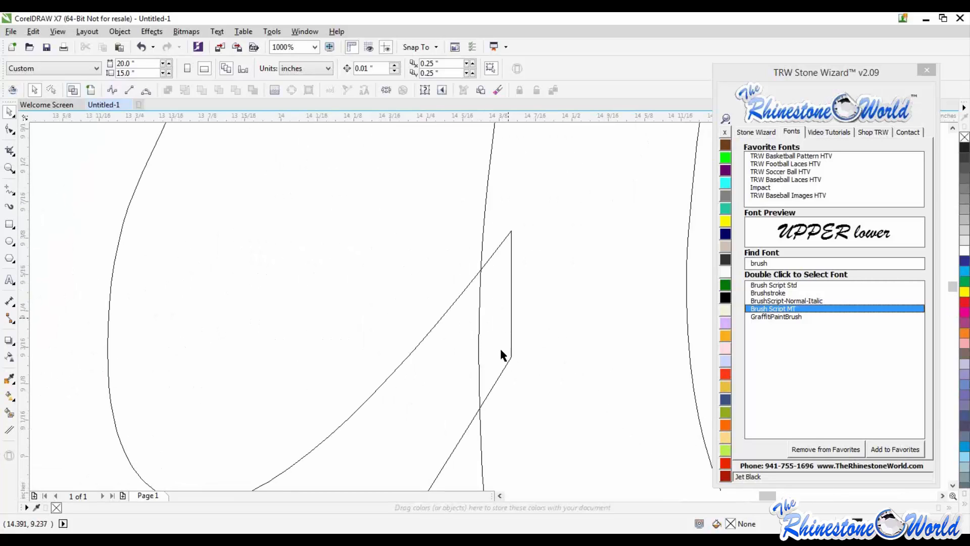
{"action": "scroll", "coordinate": [484, 278], "scroll_direction": "down", "scroll_amount": 2}
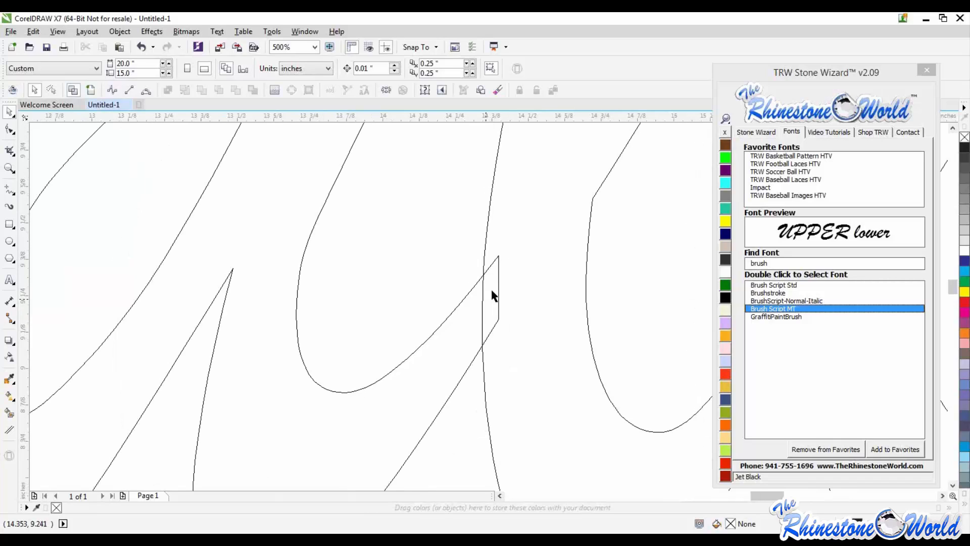
{"action": "scroll", "coordinate": [487, 313], "scroll_direction": "up", "scroll_amount": 2}
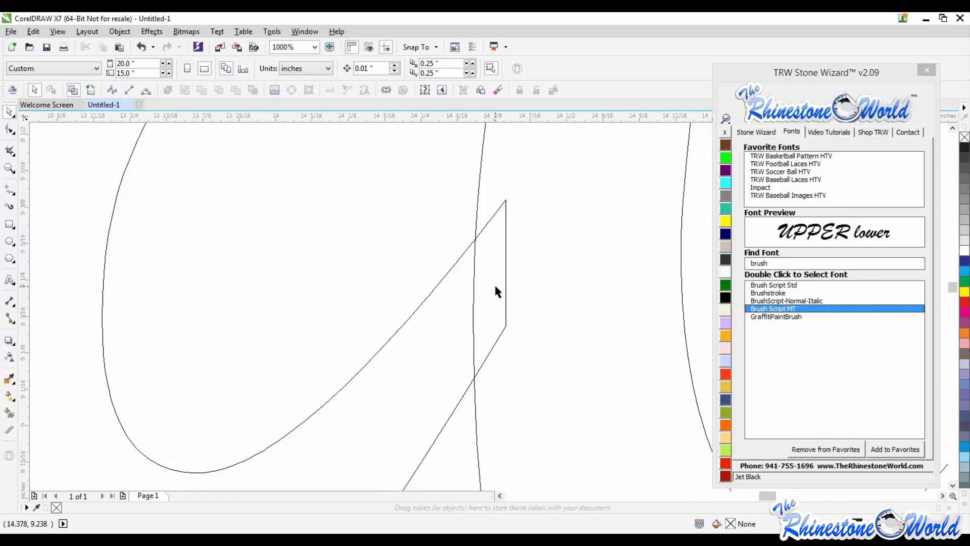
{"action": "scroll", "coordinate": [495, 286], "scroll_direction": "down", "scroll_amount": 1}
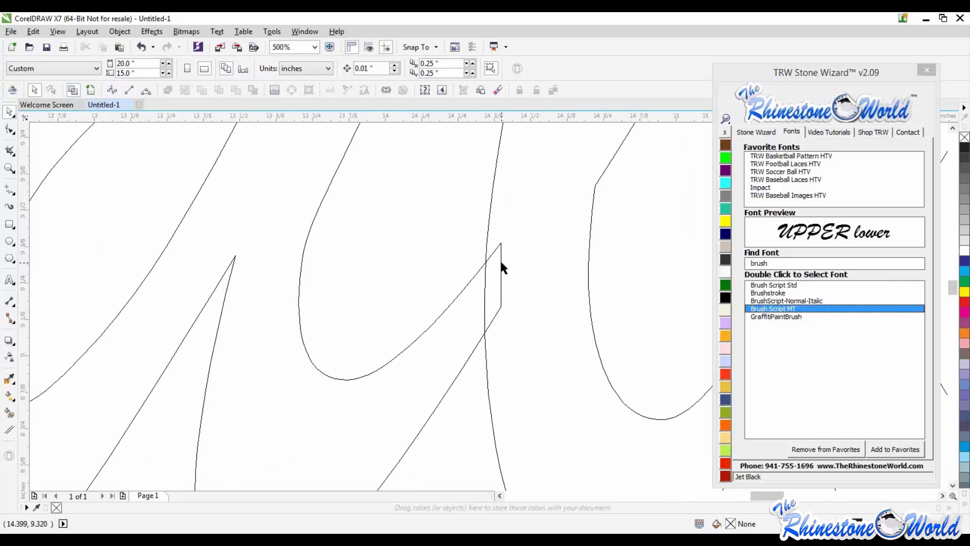
{"action": "scroll", "coordinate": [499, 259], "scroll_direction": "up", "scroll_amount": 1}
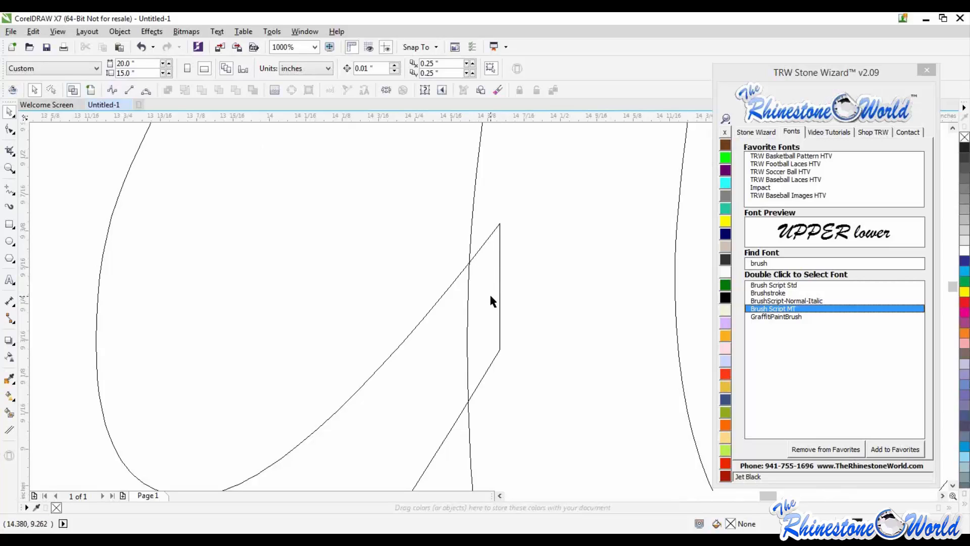
{"action": "scroll", "coordinate": [491, 299], "scroll_direction": "down", "scroll_amount": 3}
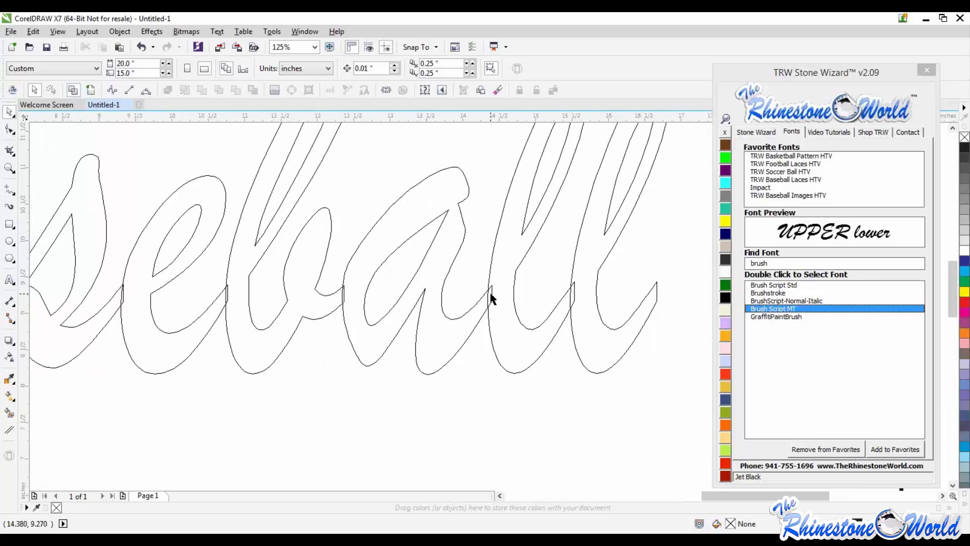
{"action": "scroll", "coordinate": [493, 300], "scroll_direction": "down", "scroll_amount": 1}
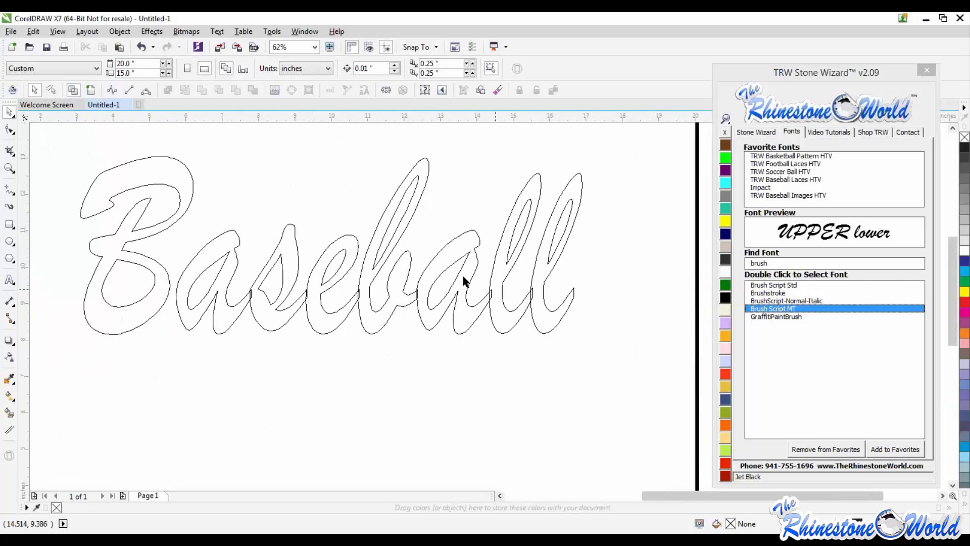
{"action": "scroll", "coordinate": [444, 272], "scroll_direction": "up", "scroll_amount": 1}
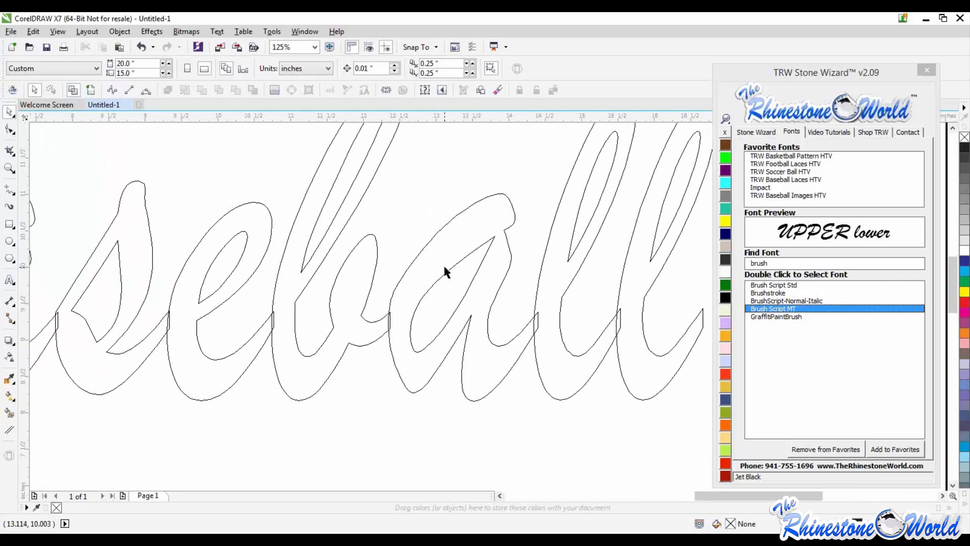
Weld the overlapping letters of the Baseball text into one continuous outline and check the joints.
{"action": "left_click", "coordinate": [537, 329]}
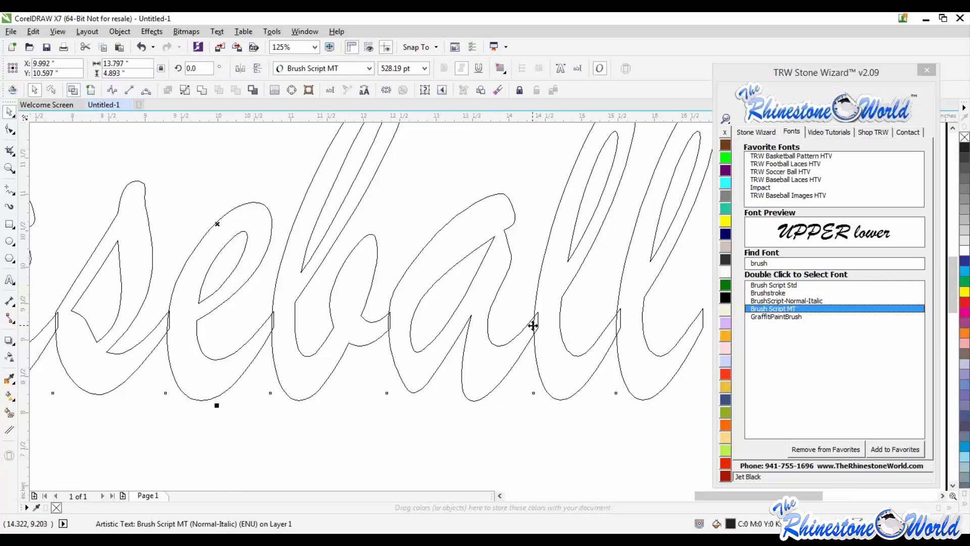
{"action": "left_click", "coordinate": [202, 91]}
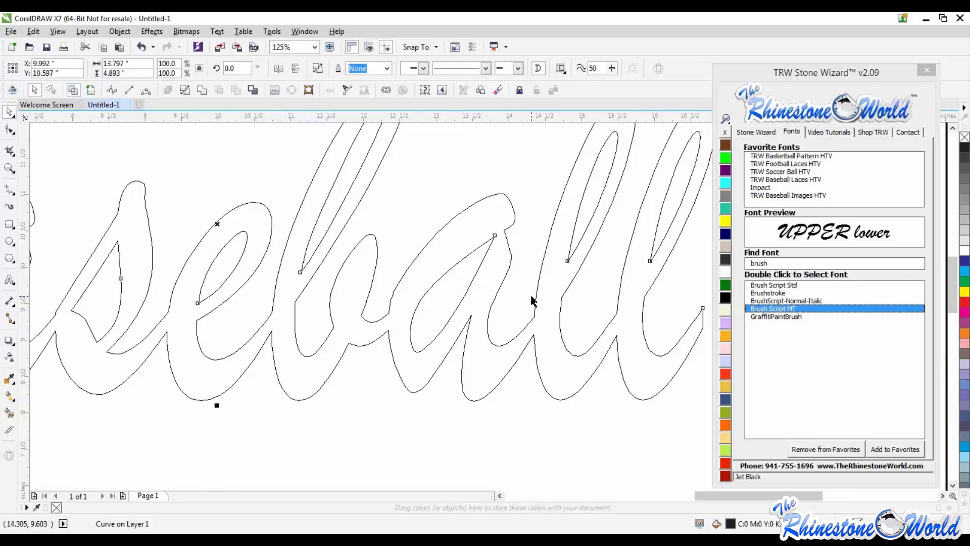
{"action": "scroll", "coordinate": [502, 346], "scroll_direction": "down", "scroll_amount": 1}
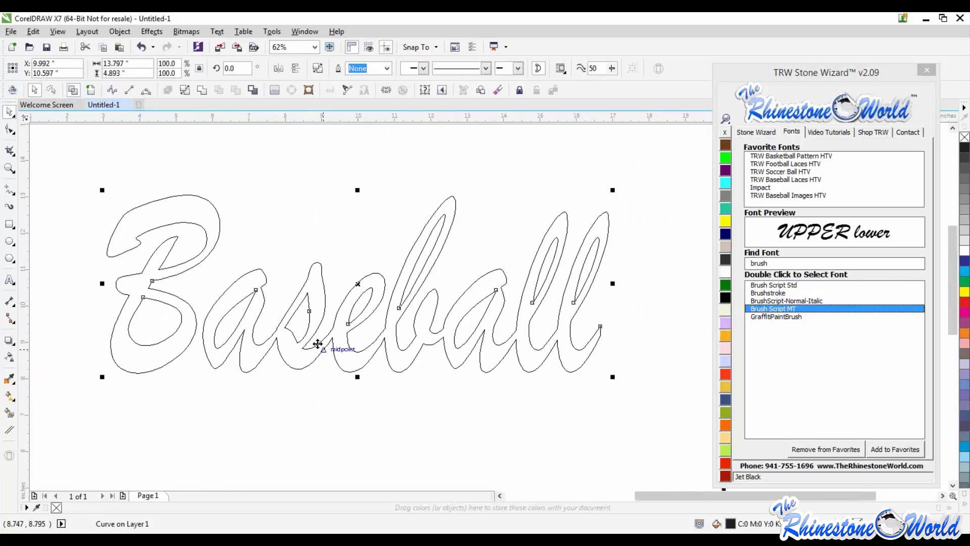
{"action": "scroll", "coordinate": [278, 329], "scroll_direction": "up", "scroll_amount": 2}
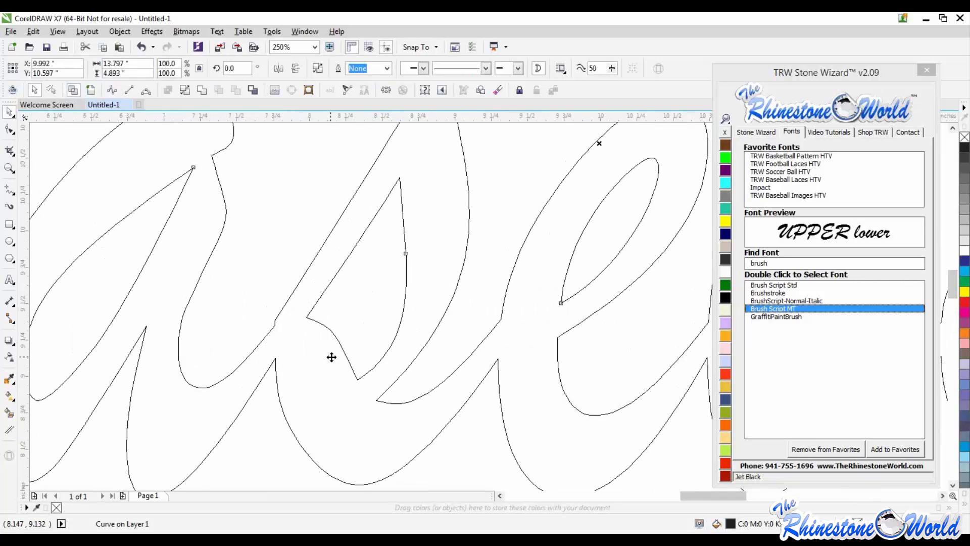
{"action": "scroll", "coordinate": [354, 362], "scroll_direction": "down", "scroll_amount": 2}
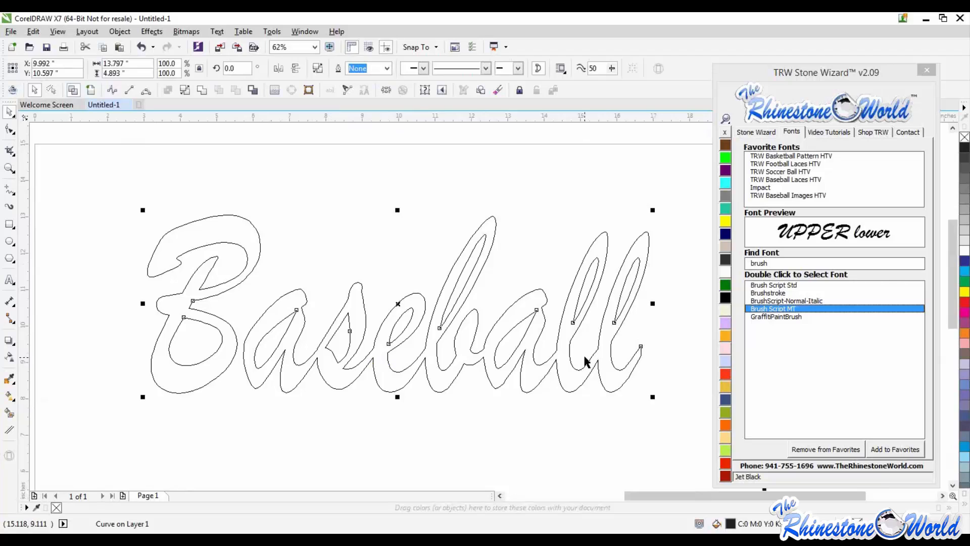
{"action": "scroll", "coordinate": [586, 362], "scroll_direction": "up", "scroll_amount": 1}
{"action": "scroll", "coordinate": [392, 364], "scroll_direction": "down", "scroll_amount": 1}
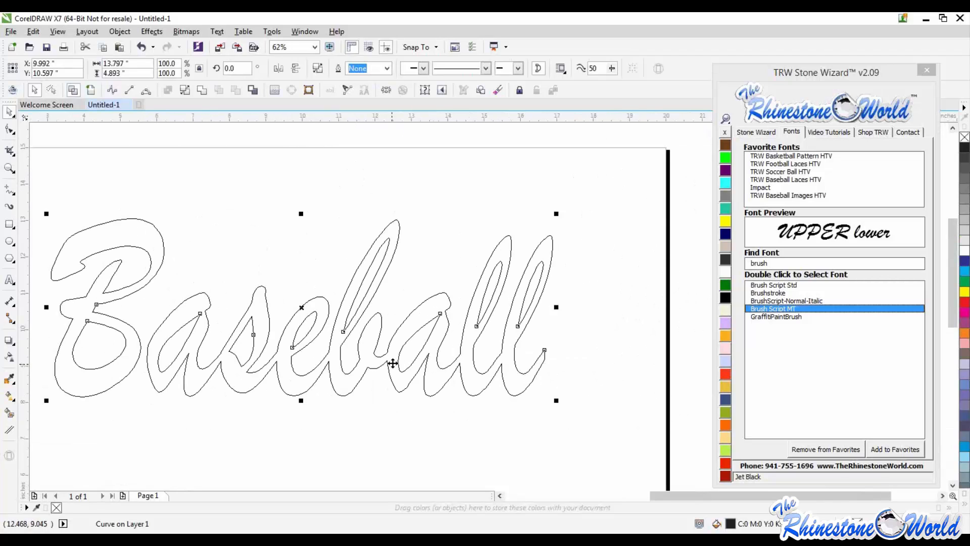
Open the welded outline for node editing and try moving the lower node of the notch between the first a and the s.
{"action": "scroll", "coordinate": [211, 362], "scroll_direction": "up", "scroll_amount": 2}
{"action": "scroll", "coordinate": [294, 314], "scroll_direction": "up", "scroll_amount": 2}
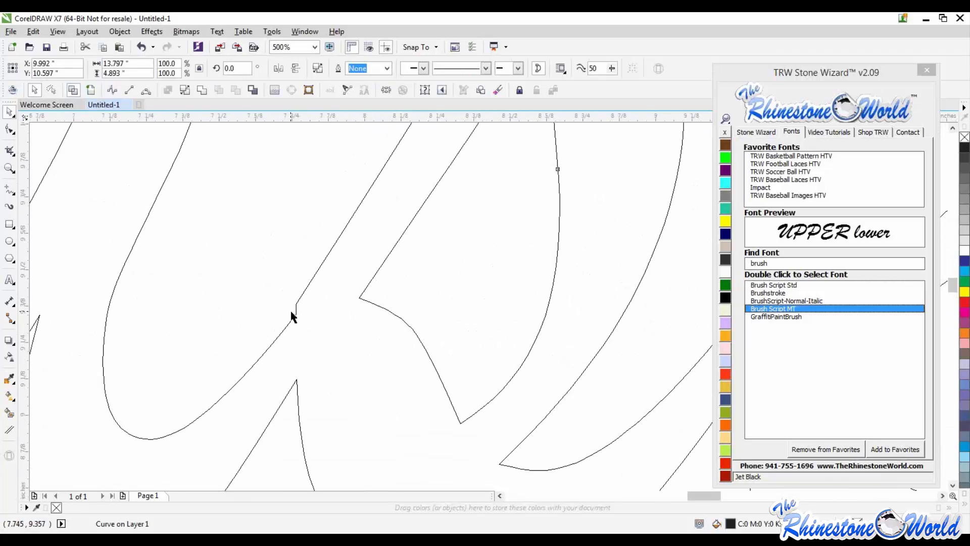
{"action": "scroll", "coordinate": [294, 317], "scroll_direction": "up", "scroll_amount": 1}
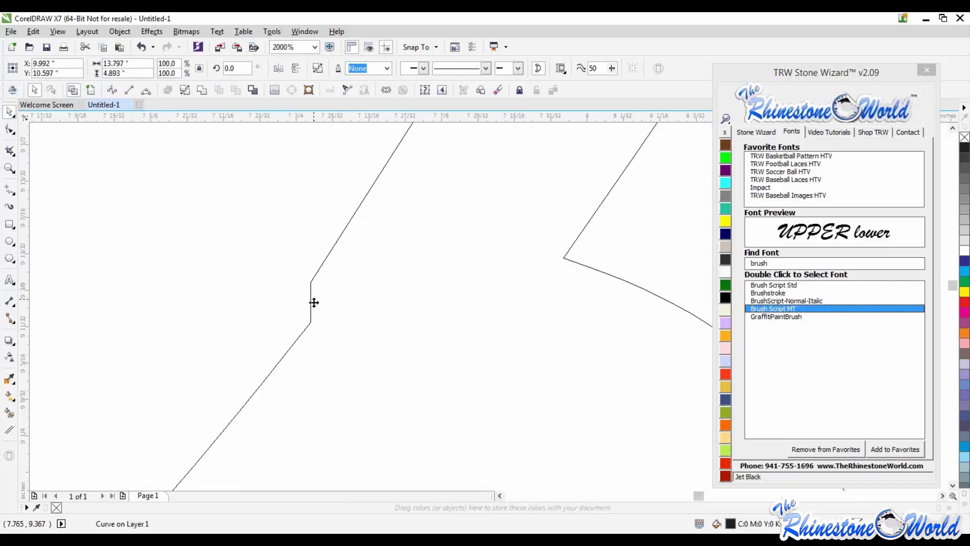
{"action": "scroll", "coordinate": [314, 305], "scroll_direction": "down", "scroll_amount": 1}
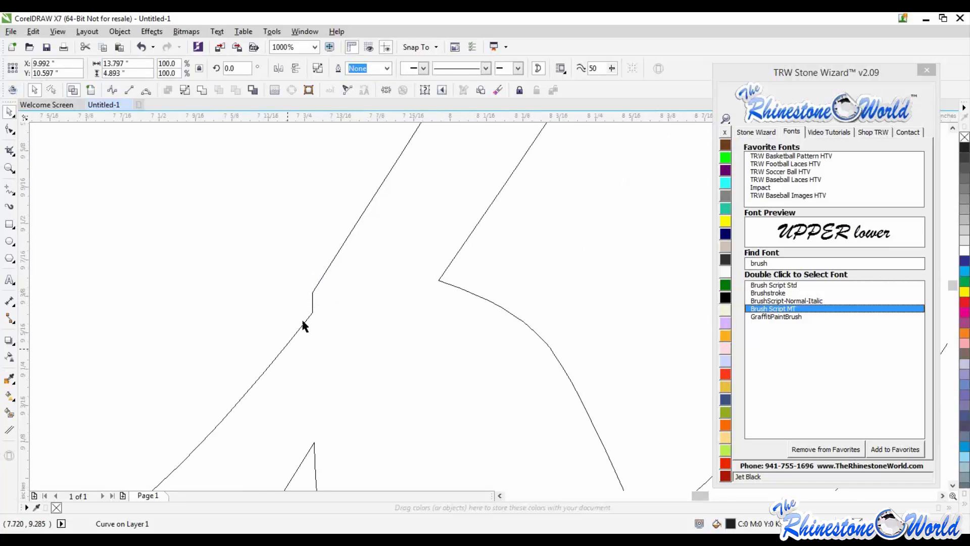
{"action": "scroll", "coordinate": [302, 326], "scroll_direction": "down", "scroll_amount": 1}
{"action": "key", "text": "F10"}
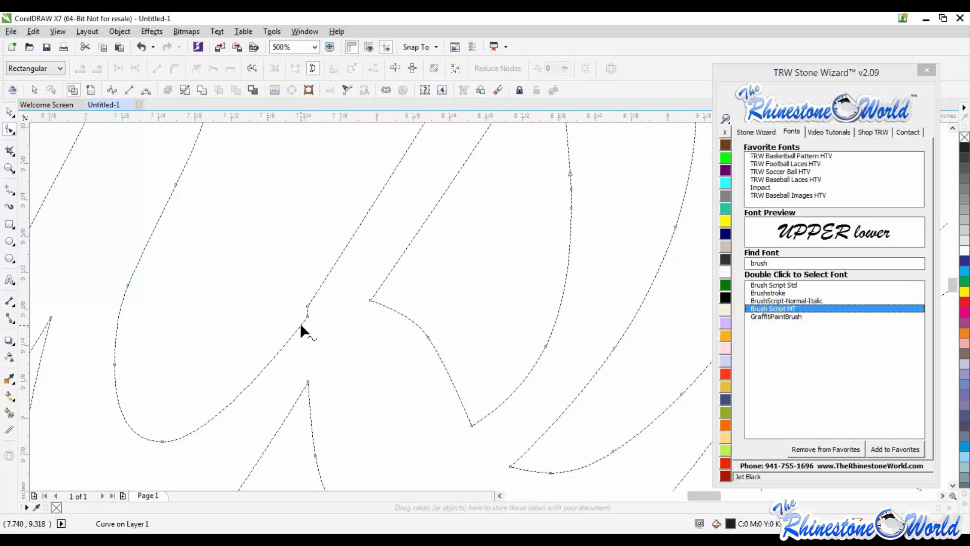
{"action": "scroll", "coordinate": [302, 329], "scroll_direction": "up", "scroll_amount": 1}
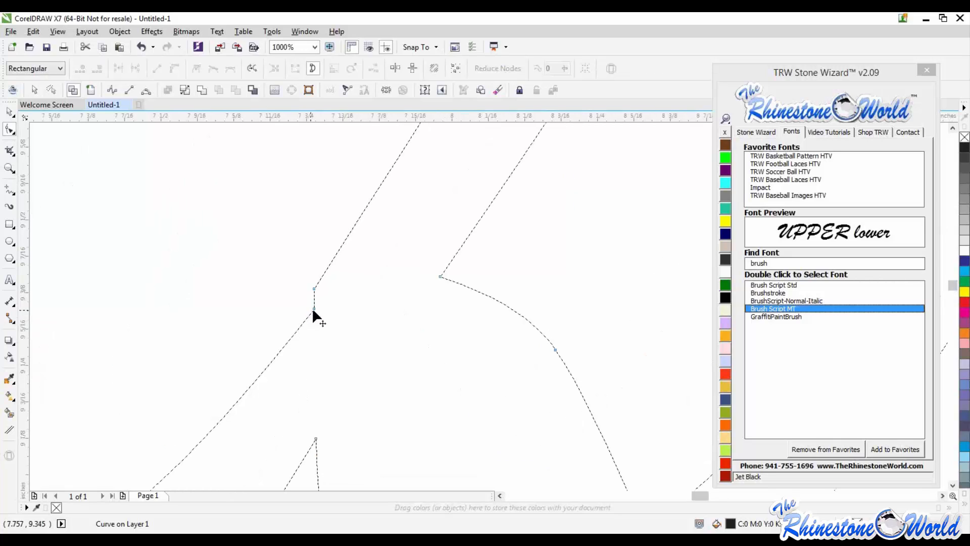
{"action": "scroll", "coordinate": [314, 308], "scroll_direction": "down", "scroll_amount": 1}
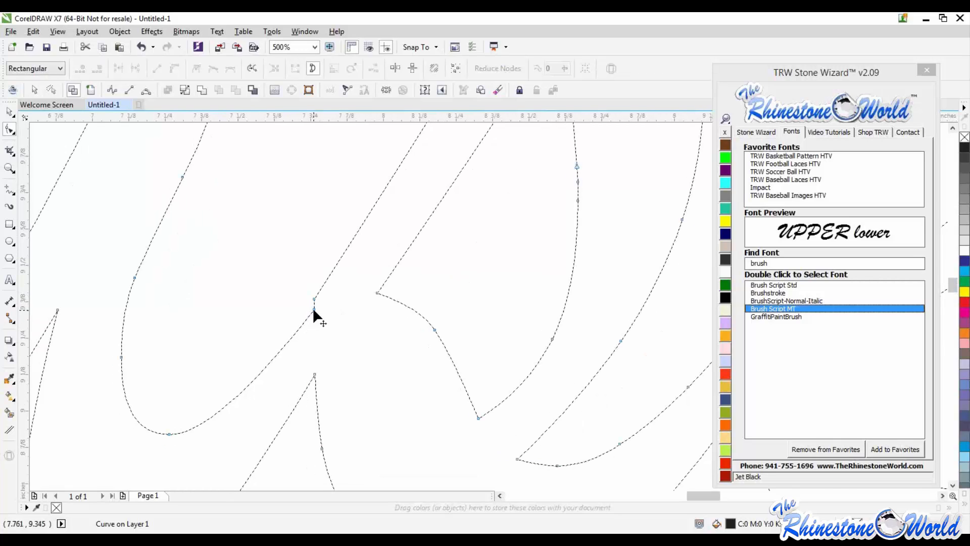
{"action": "left_click_drag", "start_coordinate": [313, 308], "coordinate": [382, 349]}
{"action": "key", "text": "ctrl+z"}
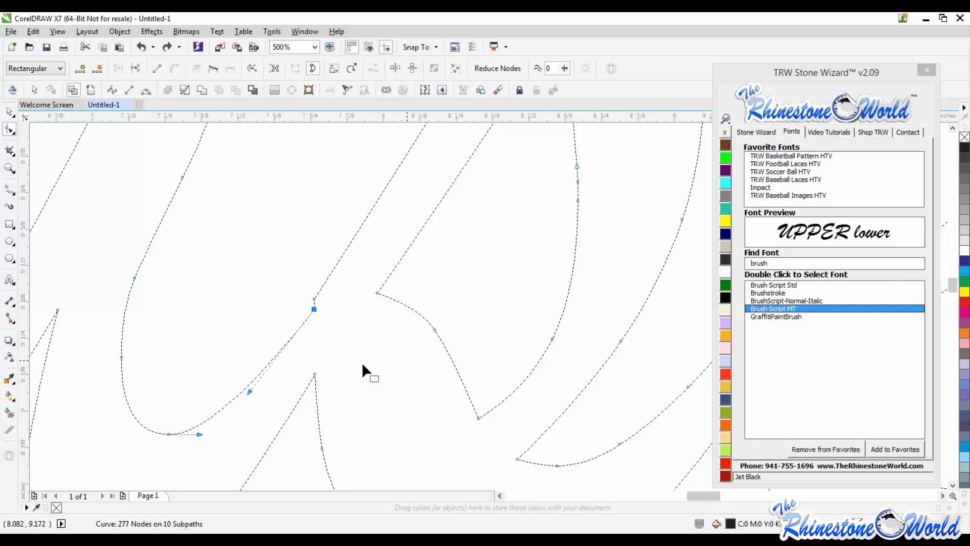
Delete the two nodes forming the notch between the first a and the s, and leave node editing.
{"action": "scroll", "coordinate": [313, 302], "scroll_direction": "up", "scroll_amount": 2}
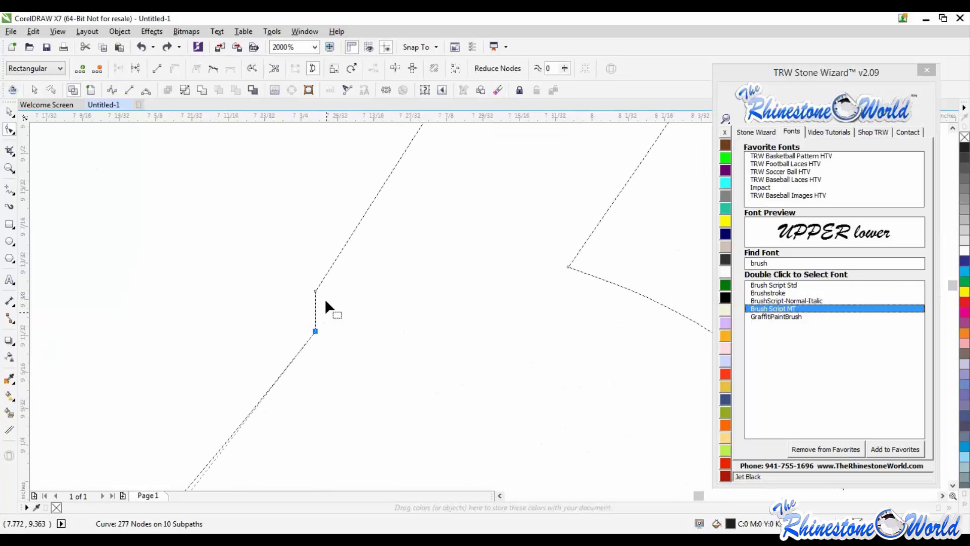
{"action": "scroll", "coordinate": [322, 309], "scroll_direction": "down", "scroll_amount": 2}
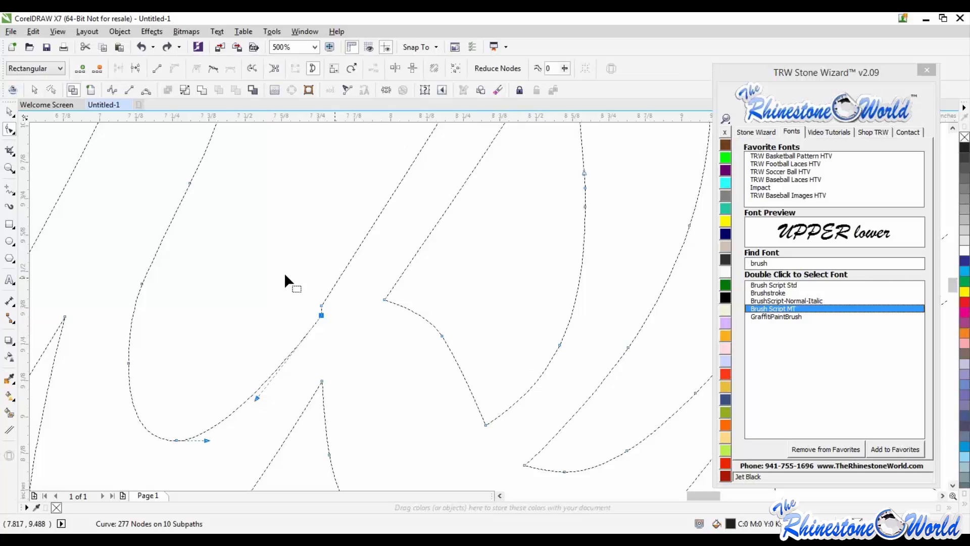
{"action": "left_click_drag", "start_coordinate": [279, 267], "coordinate": [346, 346]}
{"action": "scroll", "coordinate": [312, 320], "scroll_direction": "up", "scroll_amount": 1}
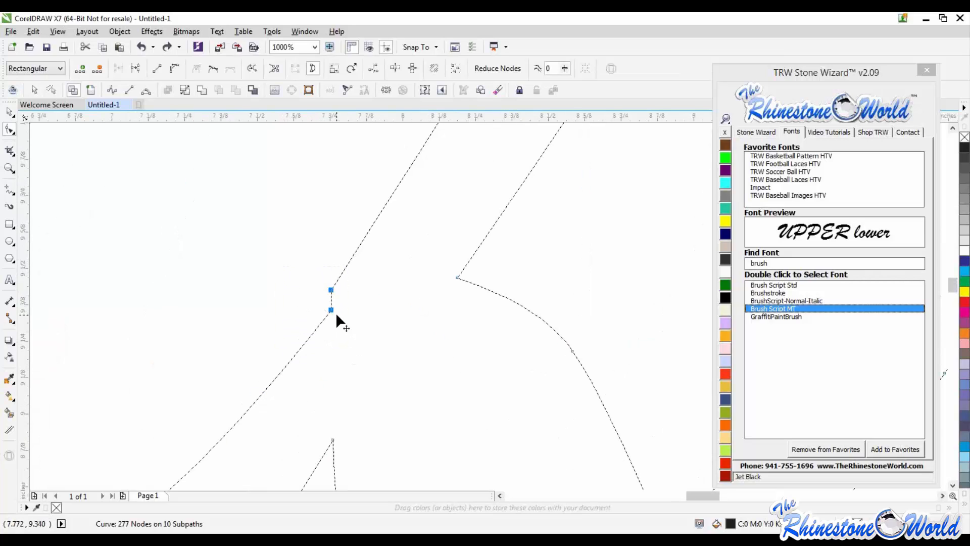
{"action": "scroll", "coordinate": [337, 314], "scroll_direction": "down", "scroll_amount": 1}
{"action": "key", "text": "Delete"}
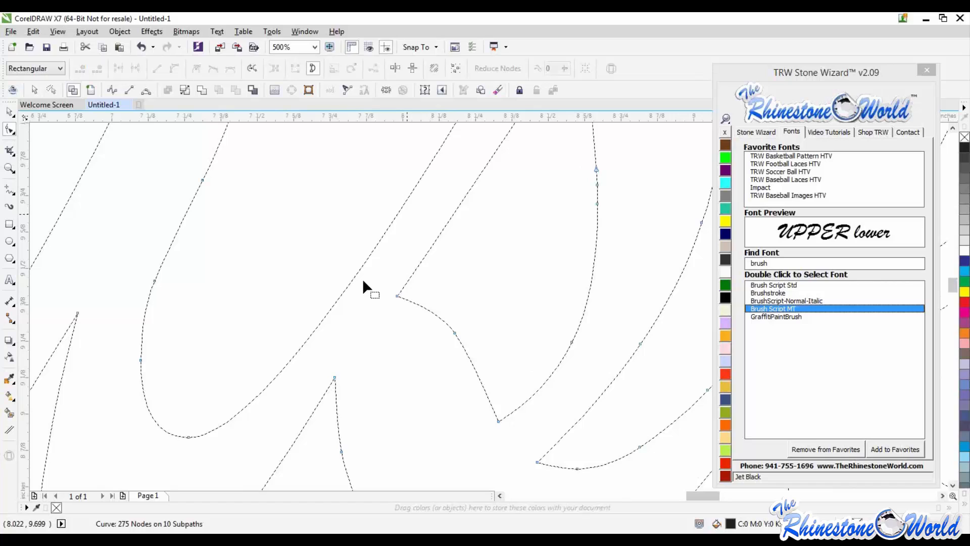
{"action": "scroll", "coordinate": [312, 337], "scroll_direction": "down", "scroll_amount": 1}
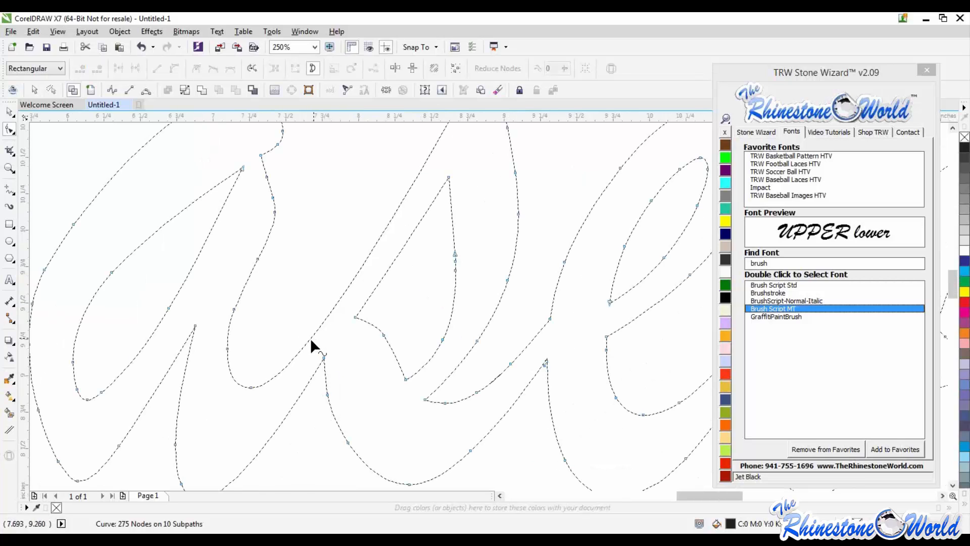
{"action": "left_click", "coordinate": [9, 112]}
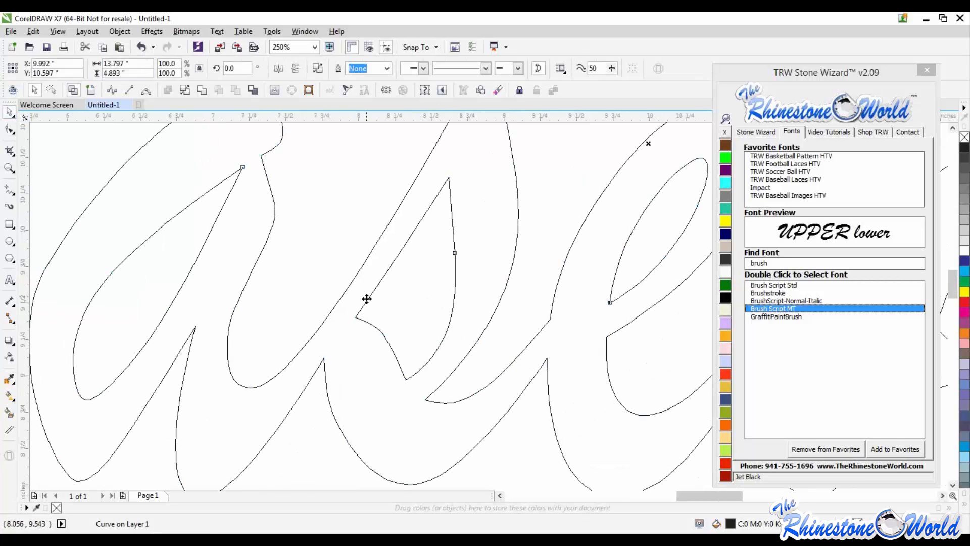
Display the welded Baseball lettering with its solid fill and review the whole word on the page.
{"action": "scroll", "coordinate": [366, 299], "scroll_direction": "down", "scroll_amount": 2}
{"action": "scroll", "coordinate": [515, 311], "scroll_direction": "up", "scroll_amount": 1}
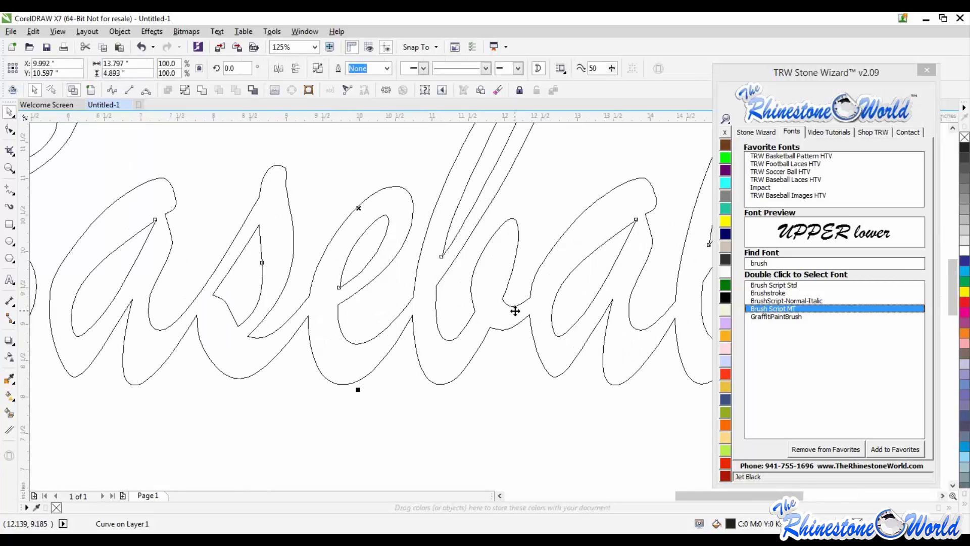
{"action": "left_click", "coordinate": [93, 90]}
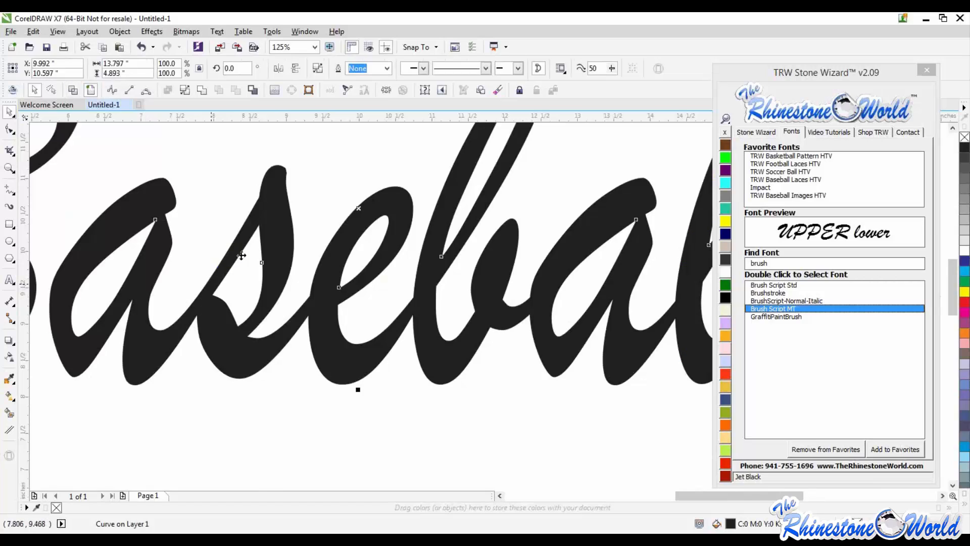
{"action": "scroll", "coordinate": [448, 273], "scroll_direction": "down", "scroll_amount": 1}
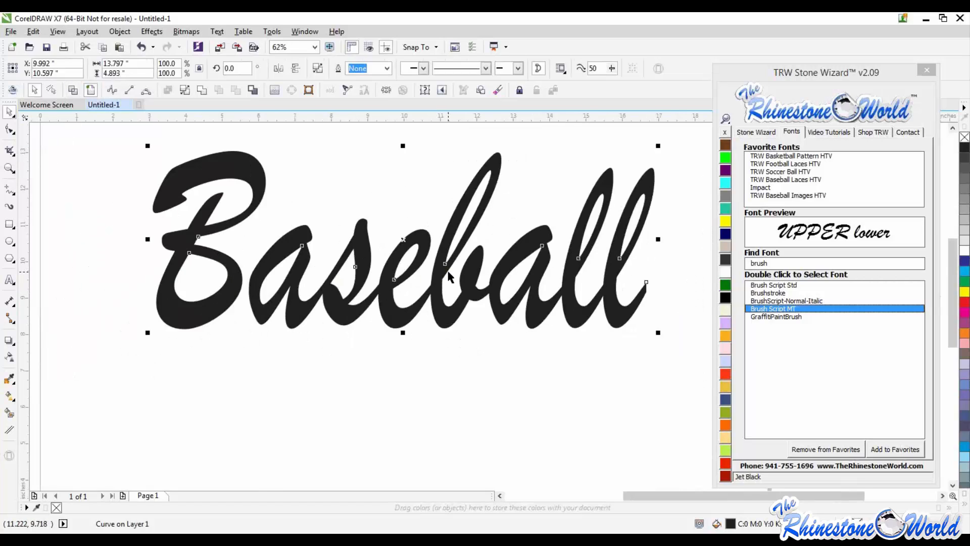
{"action": "scroll", "coordinate": [473, 323], "scroll_direction": "down", "scroll_amount": 1}
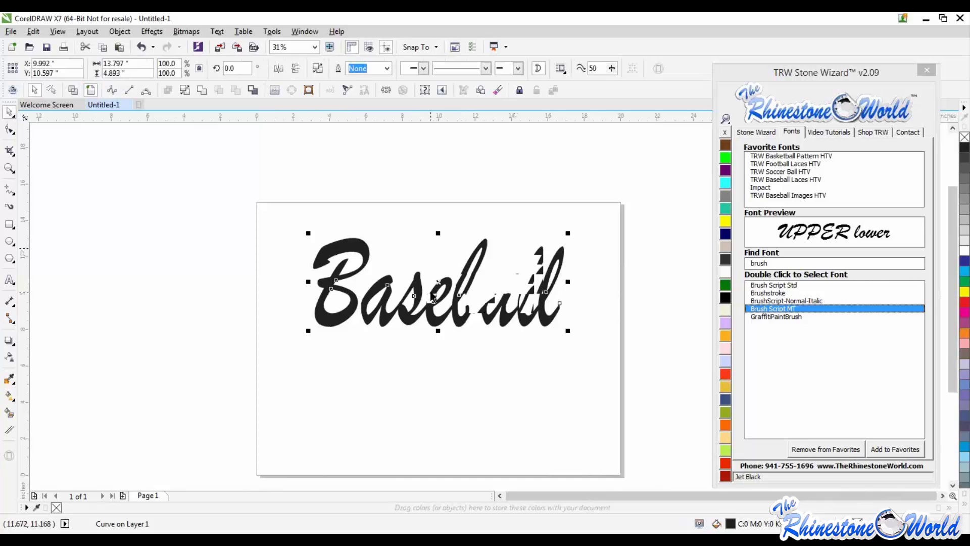
Shift the welded Baseball lettering slightly left and upward on the page, keeping room beneath it.
{"action": "left_click_drag", "start_coordinate": [432, 296], "coordinate": [394, 316]}
{"action": "scroll", "coordinate": [393, 316], "scroll_direction": "up", "scroll_amount": 2}
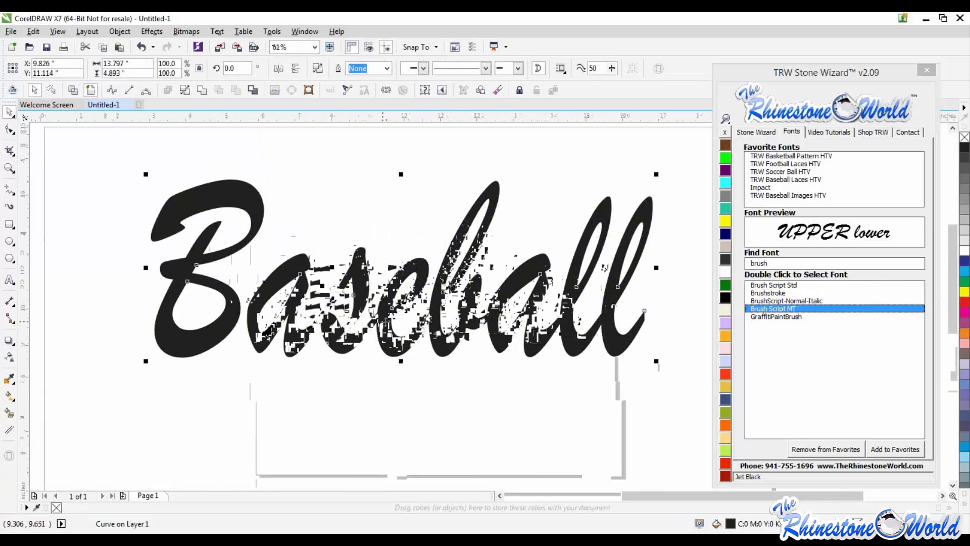
{"action": "scroll", "coordinate": [389, 319], "scroll_direction": "down", "scroll_amount": 2}
{"action": "scroll", "coordinate": [386, 322], "scroll_direction": "up", "scroll_amount": 2}
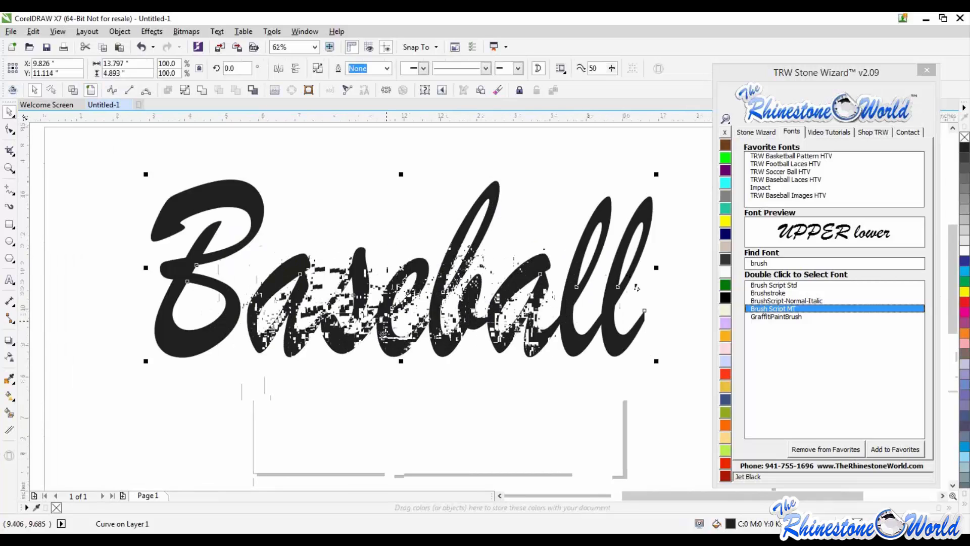
{"action": "left_click_drag", "start_coordinate": [386, 320], "coordinate": [383, 331]}
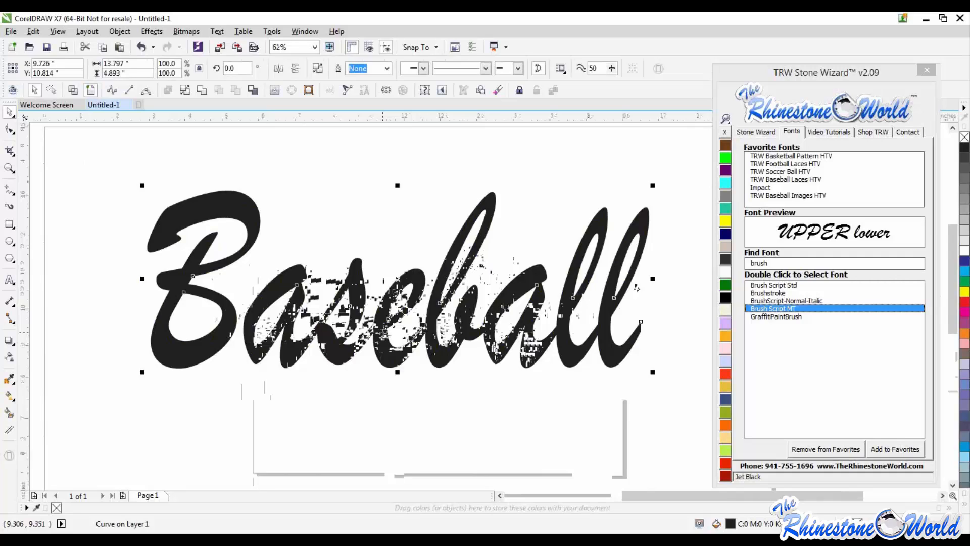
{"action": "scroll", "coordinate": [384, 334], "scroll_direction": "down", "scroll_amount": 2}
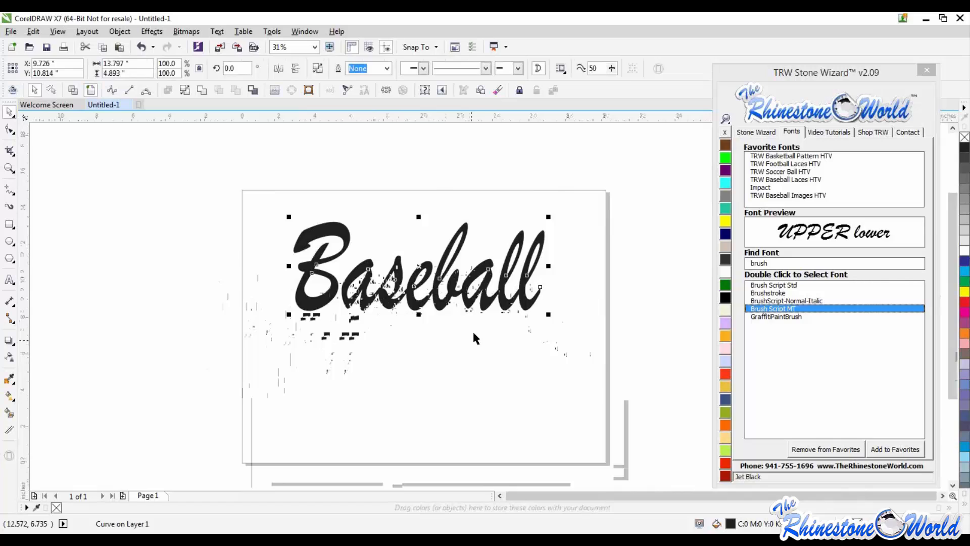
{"action": "scroll", "coordinate": [474, 310], "scroll_direction": "up", "scroll_amount": 2}
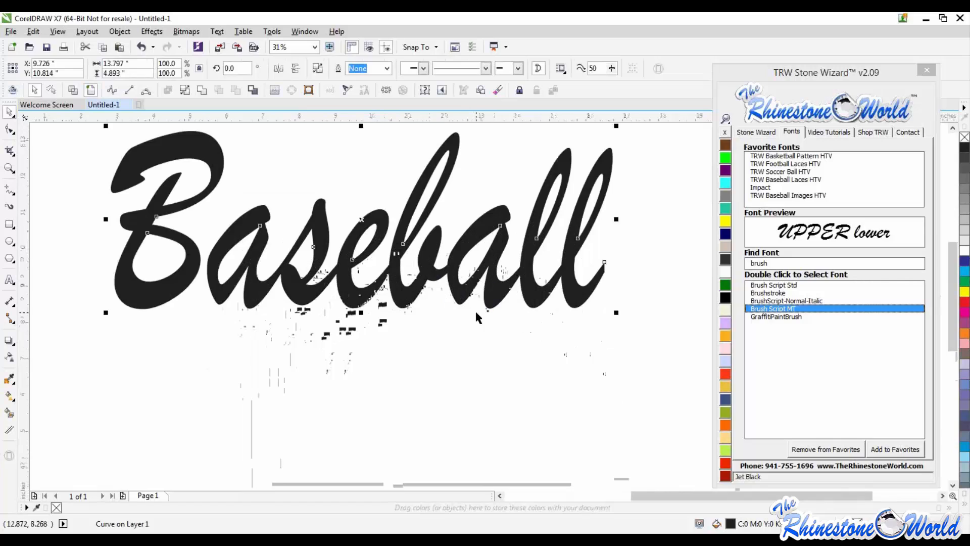
Draw a closed wavy B-spline shape about 11.15 by 2.28 inches in the empty space beneath the Baseball lettering.
{"action": "left_click", "coordinate": [113, 91]}
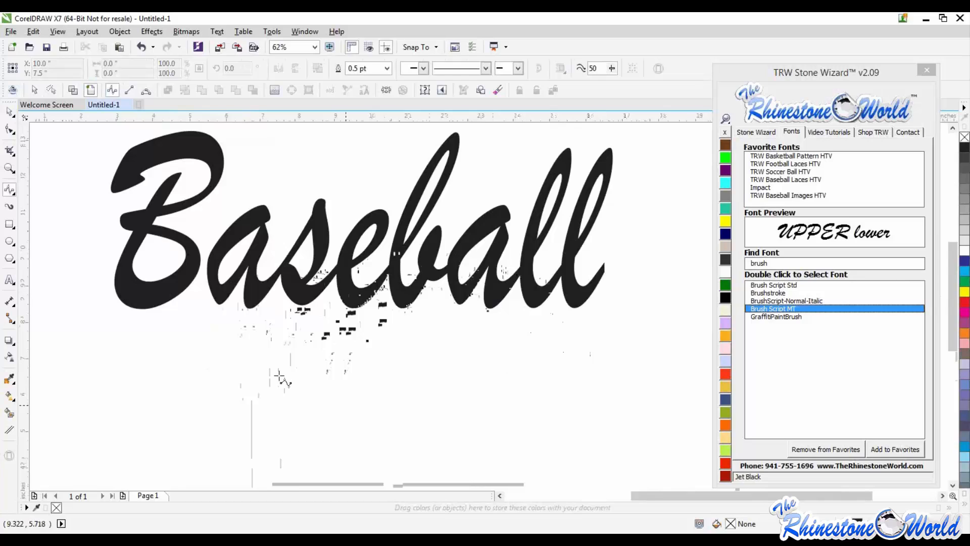
{"action": "left_click", "coordinate": [272, 363]}
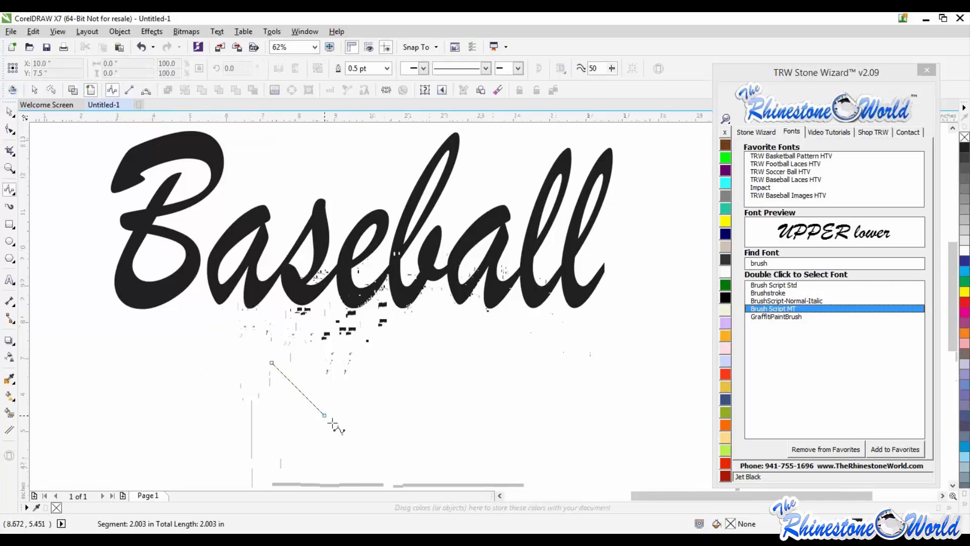
{"action": "left_click", "coordinate": [337, 430]}
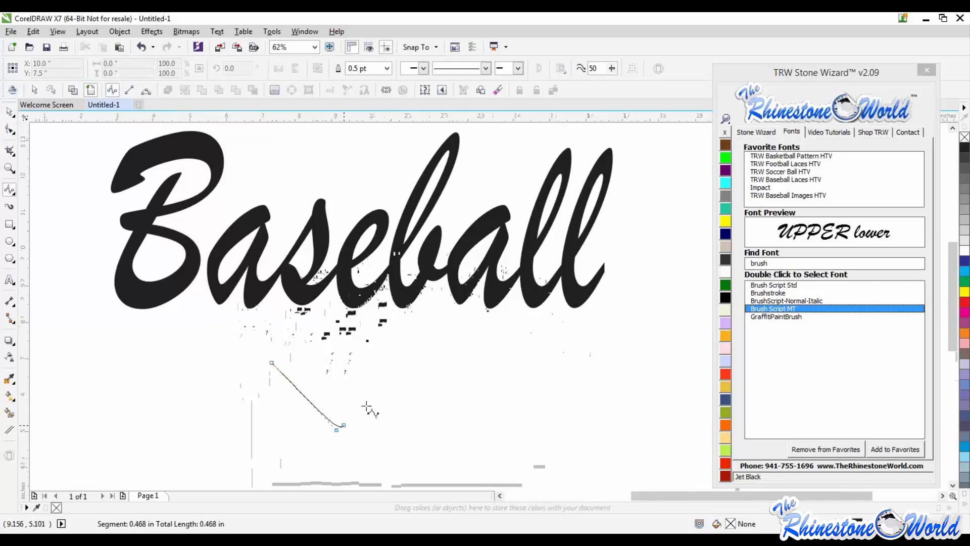
{"action": "left_click", "coordinate": [406, 340]}
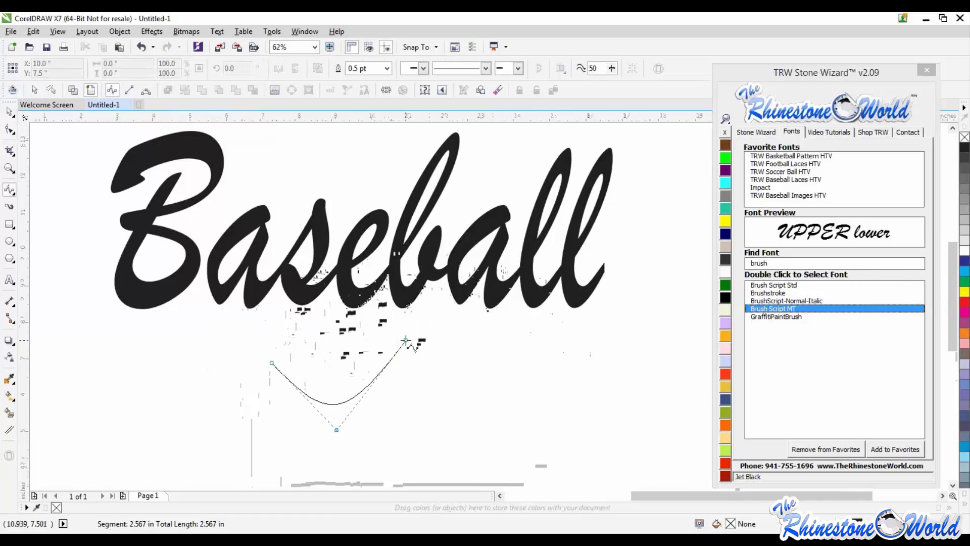
{"action": "left_click", "coordinate": [425, 430]}
{"action": "left_click", "coordinate": [486, 352]}
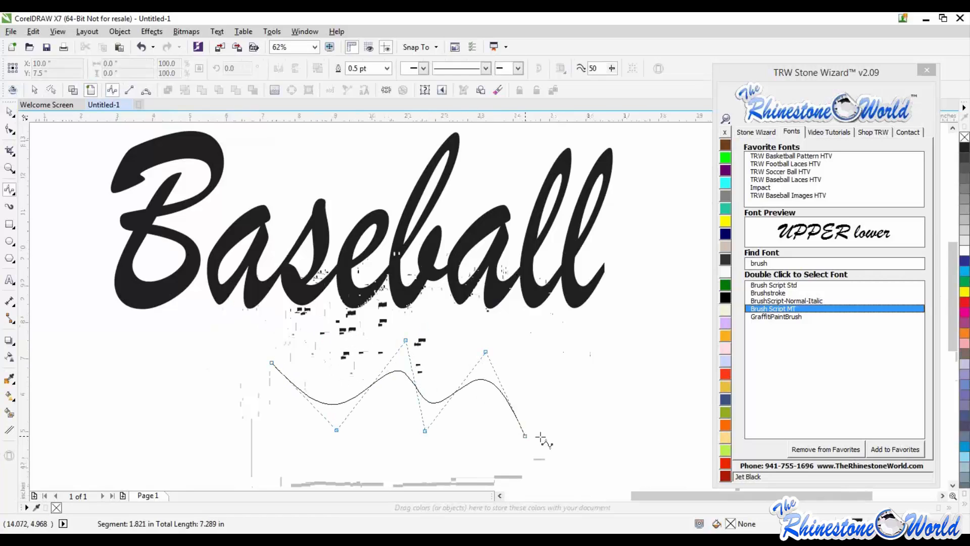
{"action": "left_click", "coordinate": [540, 437]}
{"action": "left_click", "coordinate": [644, 358]}
{"action": "left_click", "coordinate": [554, 338]}
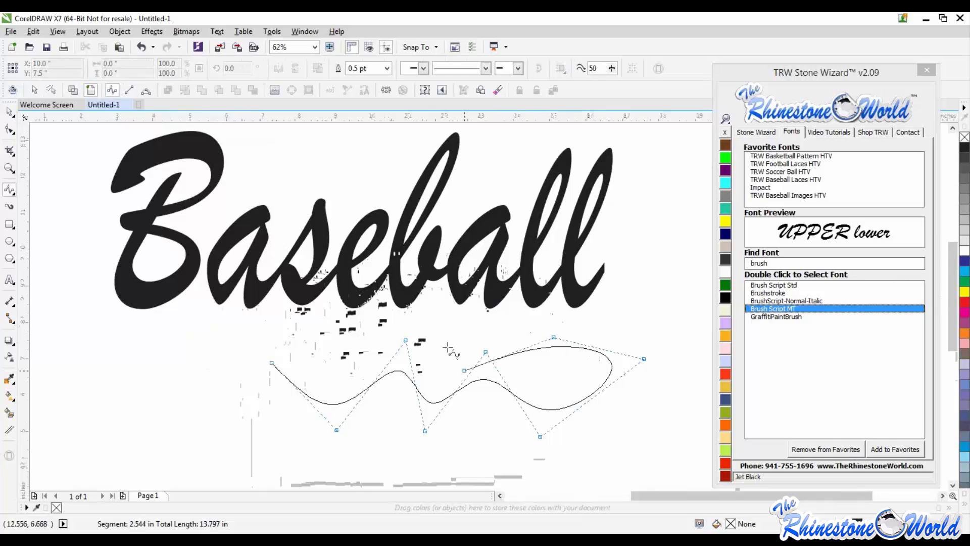
{"action": "left_click", "coordinate": [464, 370]}
{"action": "left_click", "coordinate": [417, 310]}
{"action": "left_click", "coordinate": [340, 352]}
{"action": "left_click", "coordinate": [258, 326]}
{"action": "left_click", "coordinate": [194, 369]}
{"action": "left_click", "coordinate": [215, 384]}
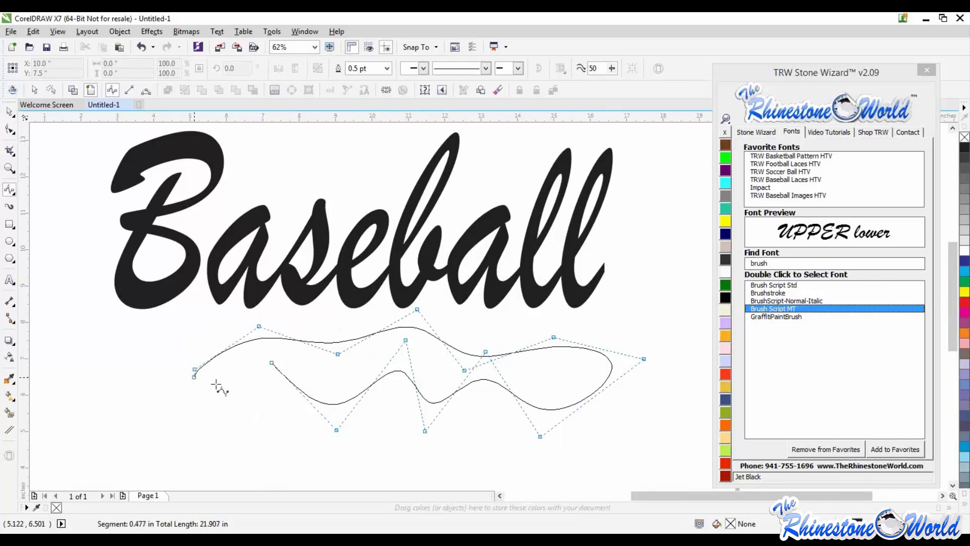
{"action": "left_click", "coordinate": [272, 368]}
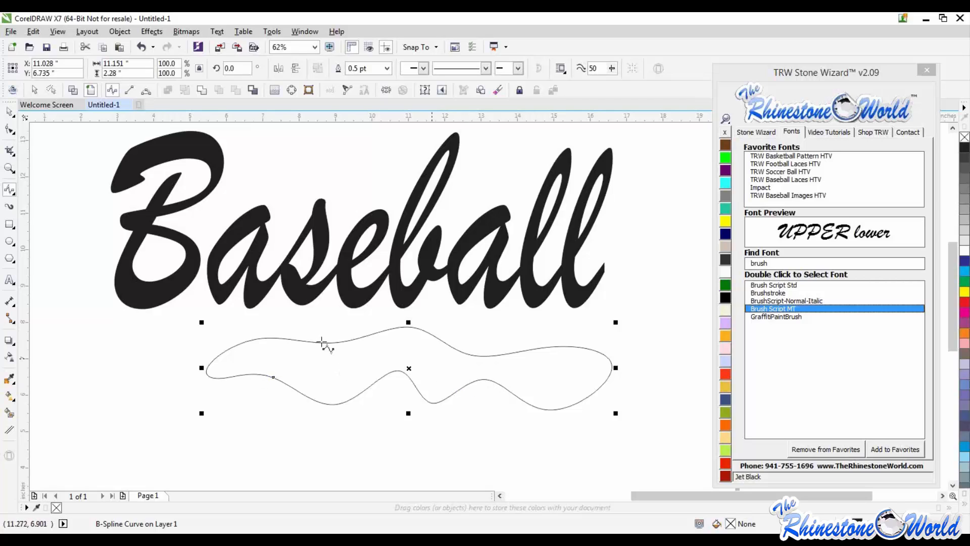
Delete the wavy B-spline shape beneath the lettering.
{"action": "left_click", "coordinate": [9, 111]}
{"action": "left_click", "coordinate": [531, 398]}
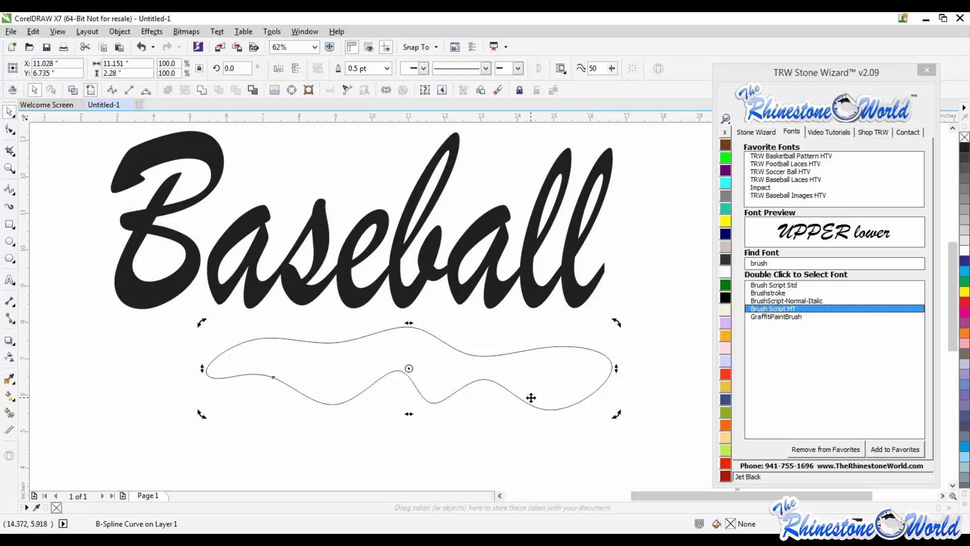
{"action": "key", "text": "Delete"}
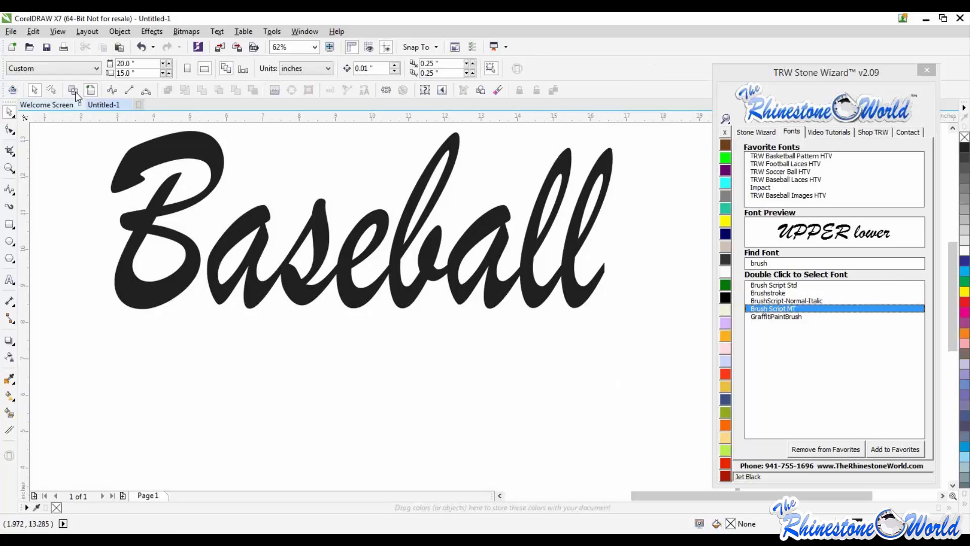
Start a B-spline tail at the end of the last l, curling it around and running its upper edge beneath the word to below the B.
{"action": "left_click", "coordinate": [112, 90]}
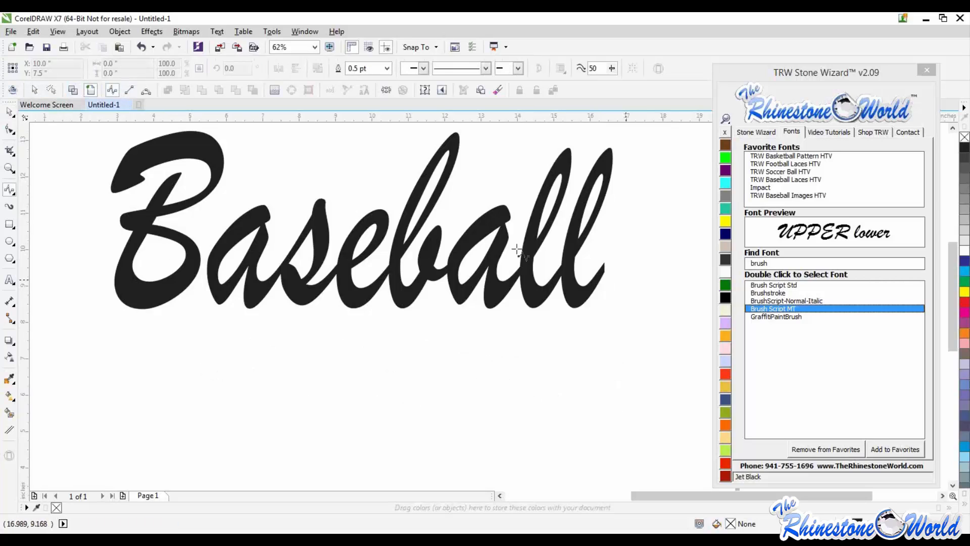
{"action": "left_click", "coordinate": [593, 288]}
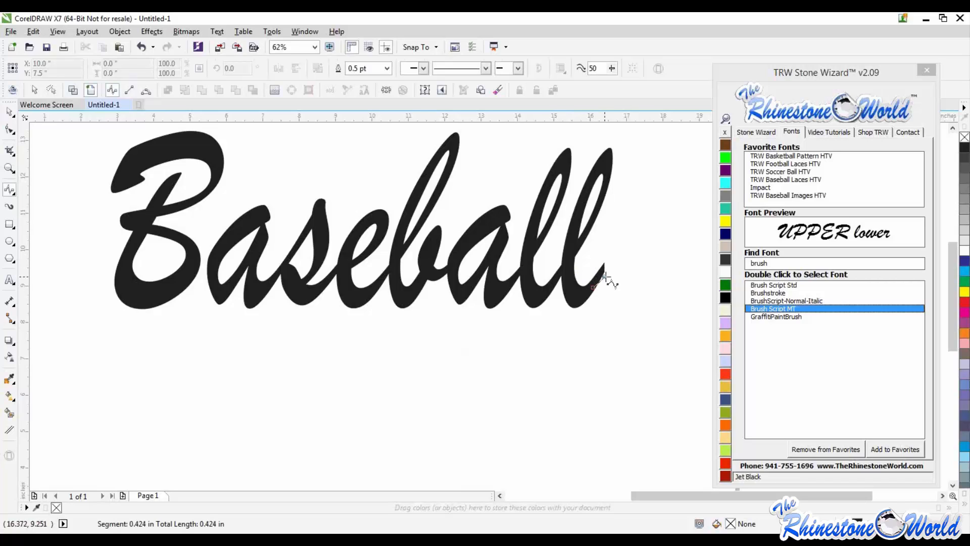
{"action": "left_click", "coordinate": [607, 276]}
{"action": "left_click", "coordinate": [616, 292]}
{"action": "left_click", "coordinate": [603, 310]}
{"action": "left_click", "coordinate": [565, 316]}
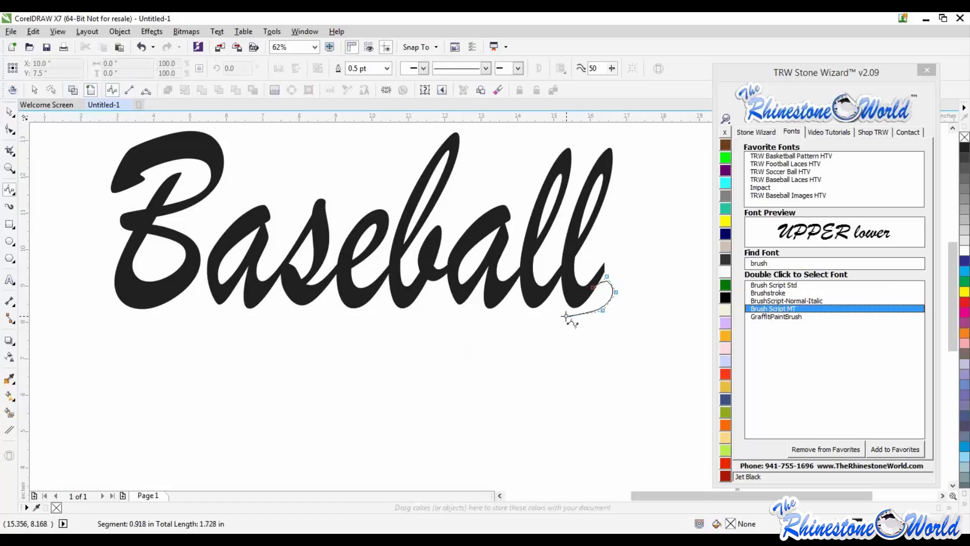
{"action": "left_click", "coordinate": [122, 321]}
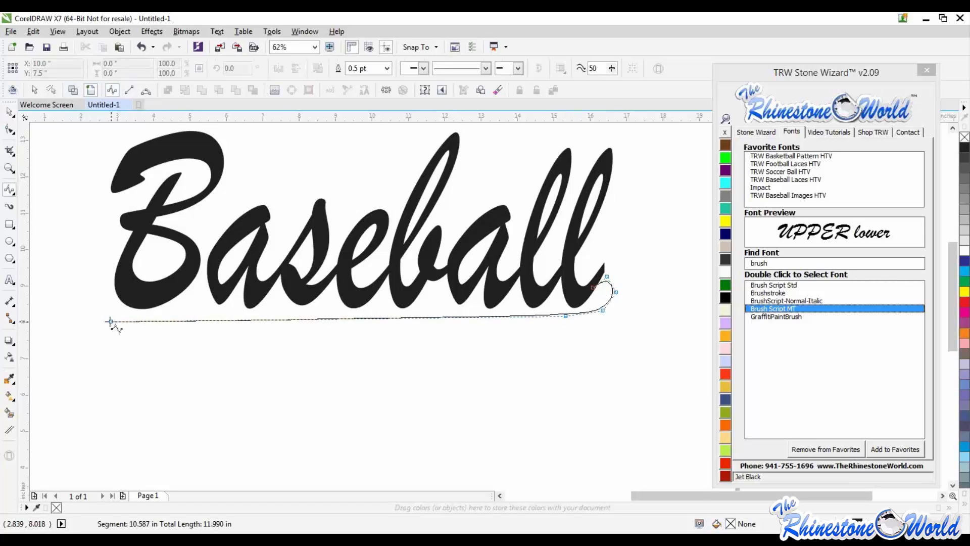
{"action": "left_click", "coordinate": [110, 319]}
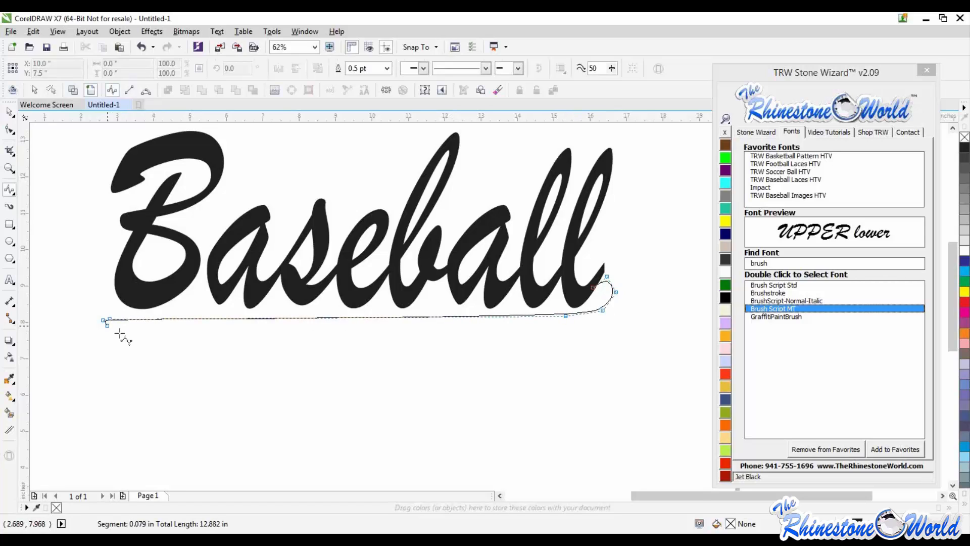
Complete the tail with a concave end and a lower edge rising to the last l, closing the outline at about 14.26 by 4.83 inches.
{"action": "left_click", "coordinate": [135, 346]}
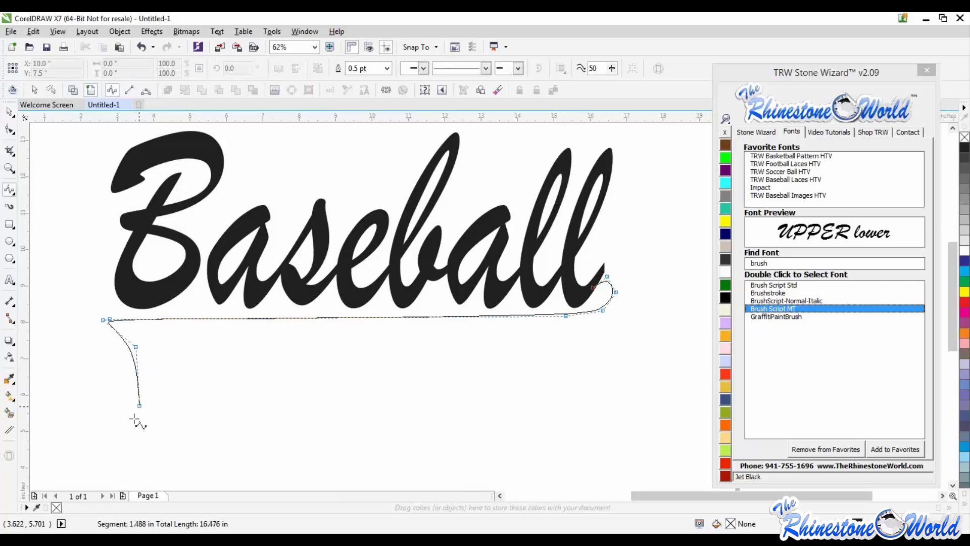
{"action": "left_click", "coordinate": [140, 405]}
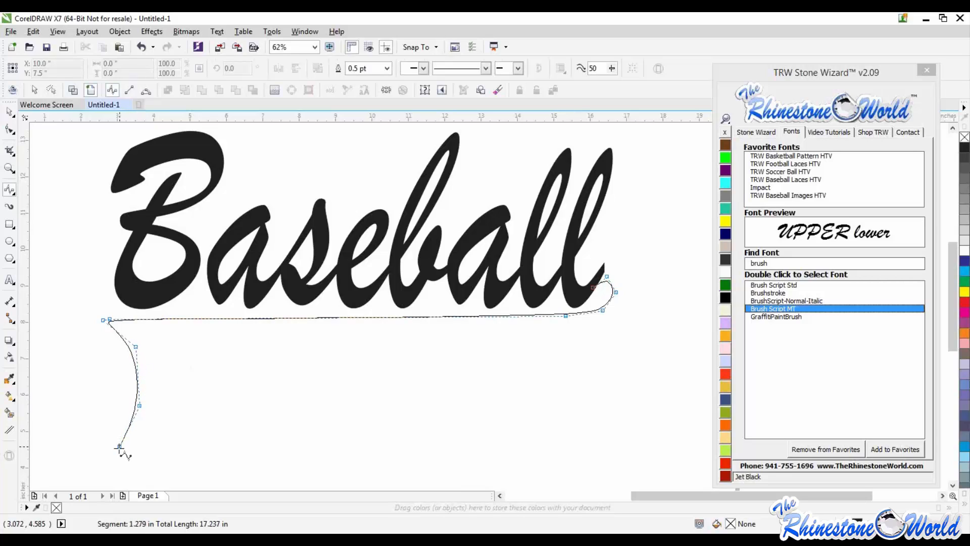
{"action": "left_click", "coordinate": [119, 447]}
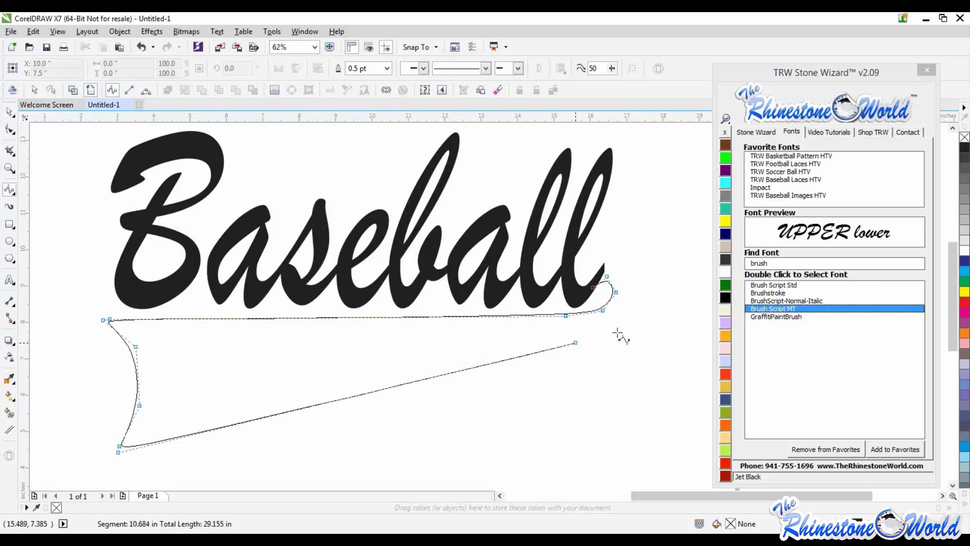
{"action": "left_click", "coordinate": [623, 318]}
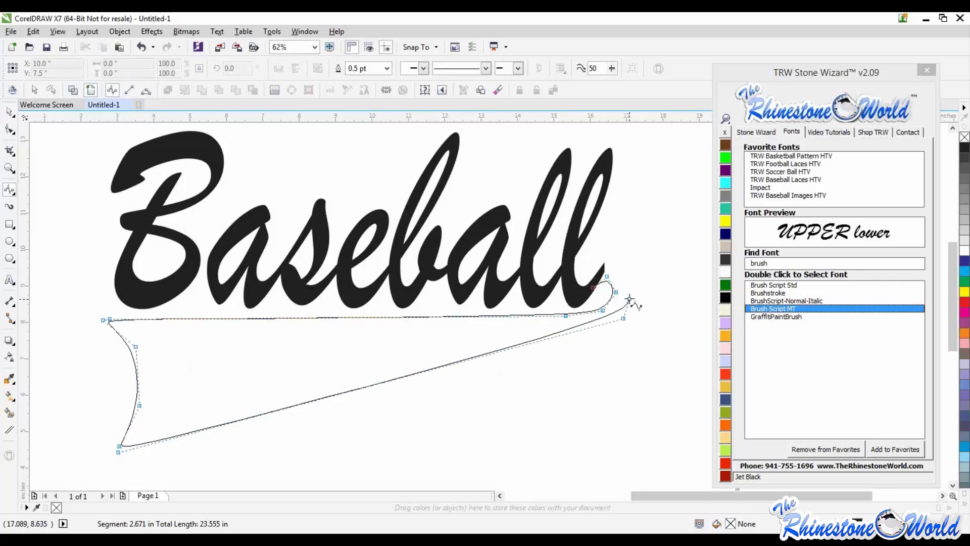
{"action": "left_click", "coordinate": [630, 297]}
{"action": "left_click", "coordinate": [622, 270]}
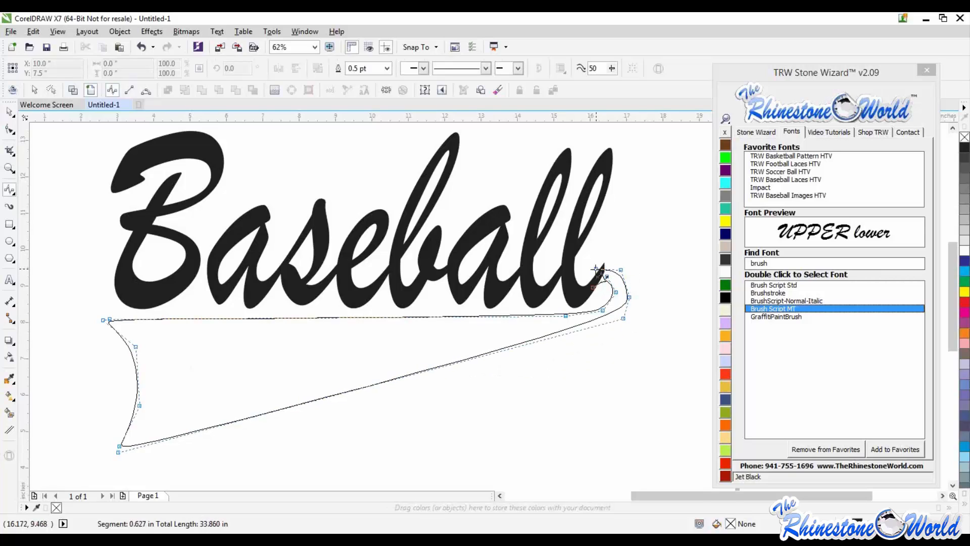
{"action": "left_click", "coordinate": [598, 269]}
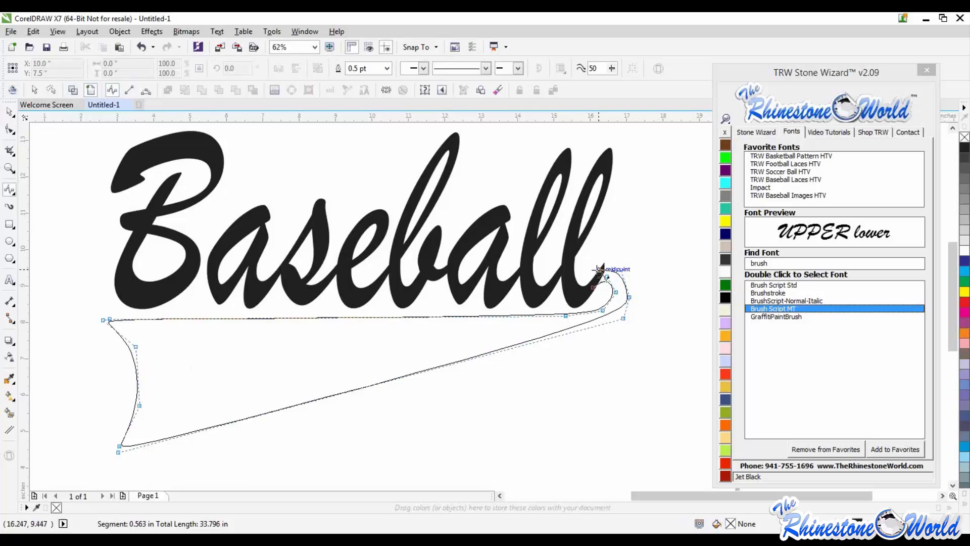
{"action": "double_click", "coordinate": [599, 295]}
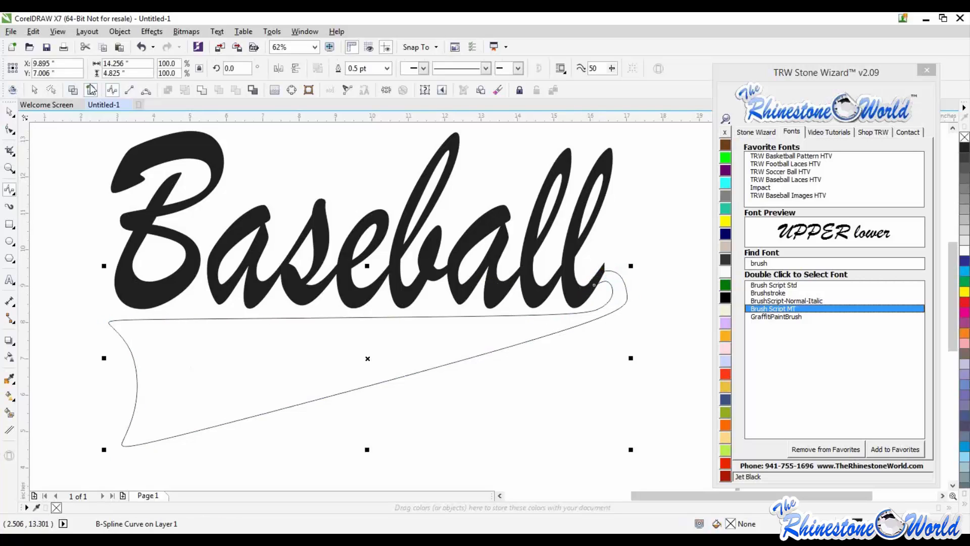
{"action": "left_click", "coordinate": [9, 111]}
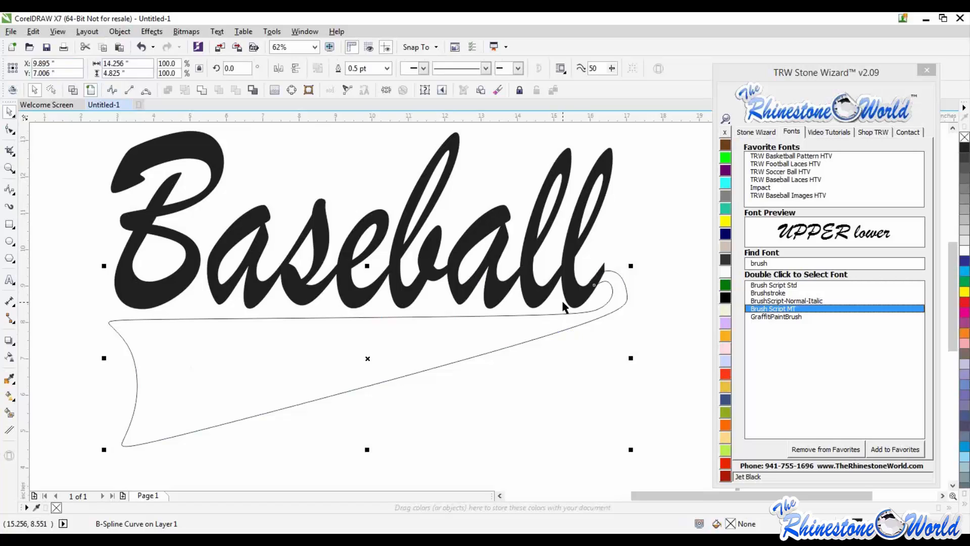
Draw an open B-spline curve with one sharp peak, about 10.15 by 3.08 inches, in the empty space beneath the tail, and delete it.
{"action": "scroll", "coordinate": [564, 307], "scroll_direction": "down", "scroll_amount": 1}
{"action": "scroll", "coordinate": [387, 368], "scroll_direction": "up", "scroll_amount": 1}
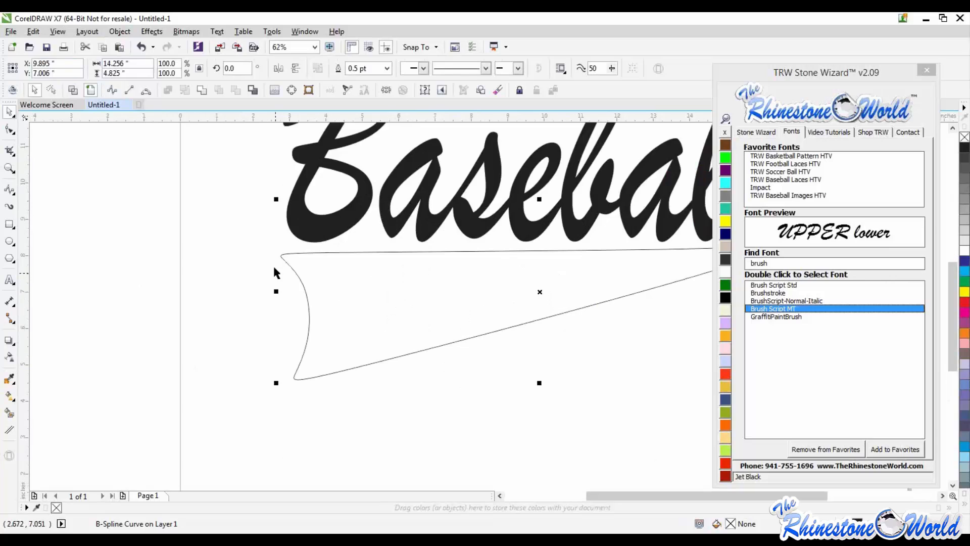
{"action": "scroll", "coordinate": [297, 253], "scroll_direction": "down", "scroll_amount": 1}
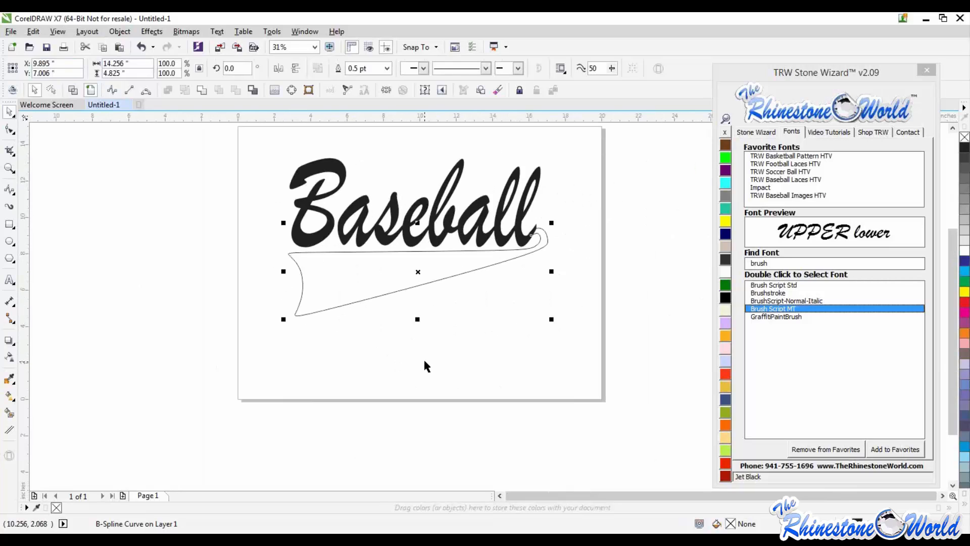
{"action": "scroll", "coordinate": [425, 365], "scroll_direction": "up", "scroll_amount": 1}
{"action": "left_click", "coordinate": [10, 189]}
{"action": "left_click", "coordinate": [248, 377]}
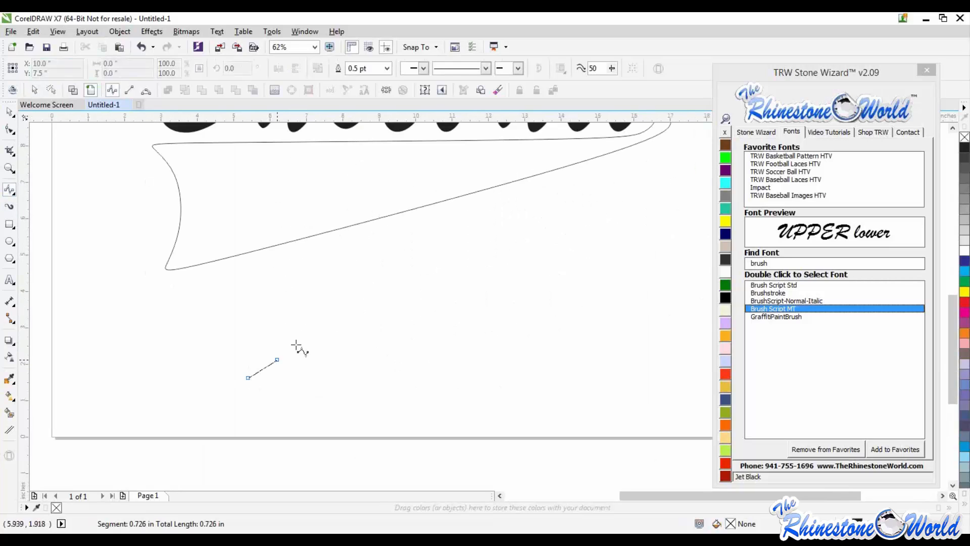
{"action": "left_click", "coordinate": [301, 342]}
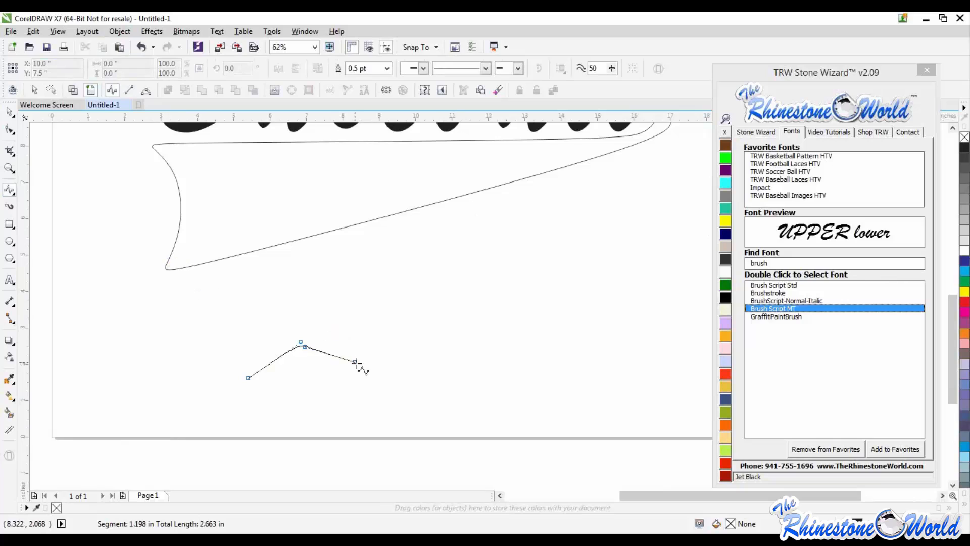
{"action": "left_click", "coordinate": [358, 364]}
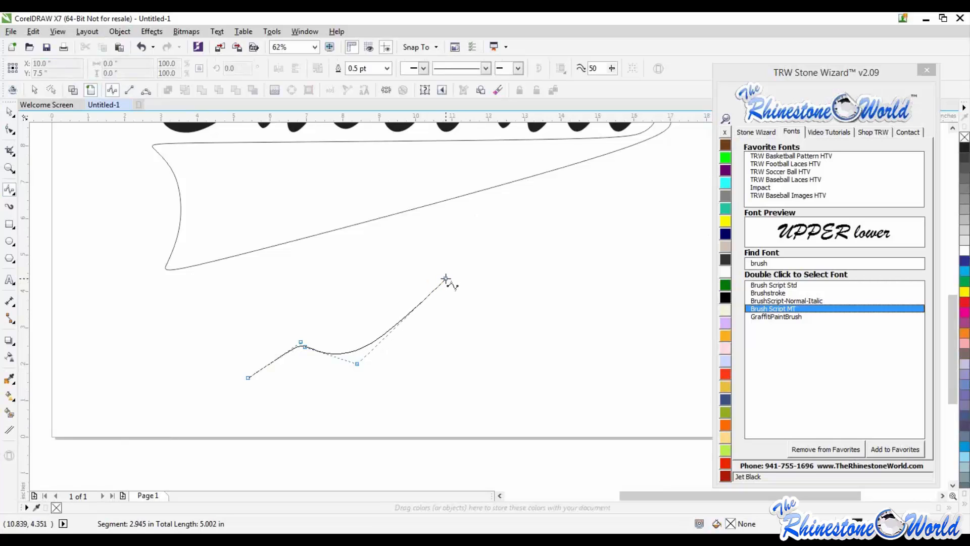
{"action": "left_click", "coordinate": [462, 266]}
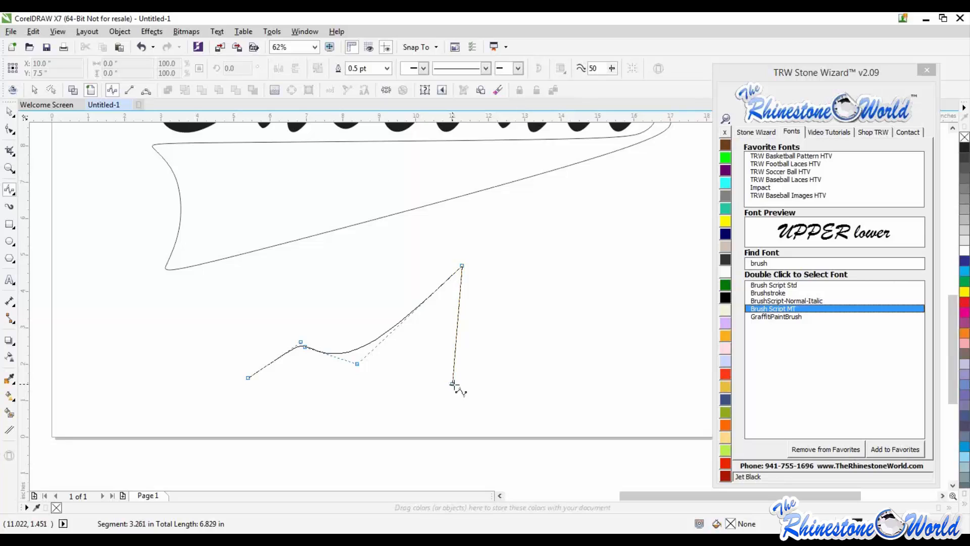
{"action": "left_click", "coordinate": [453, 383]}
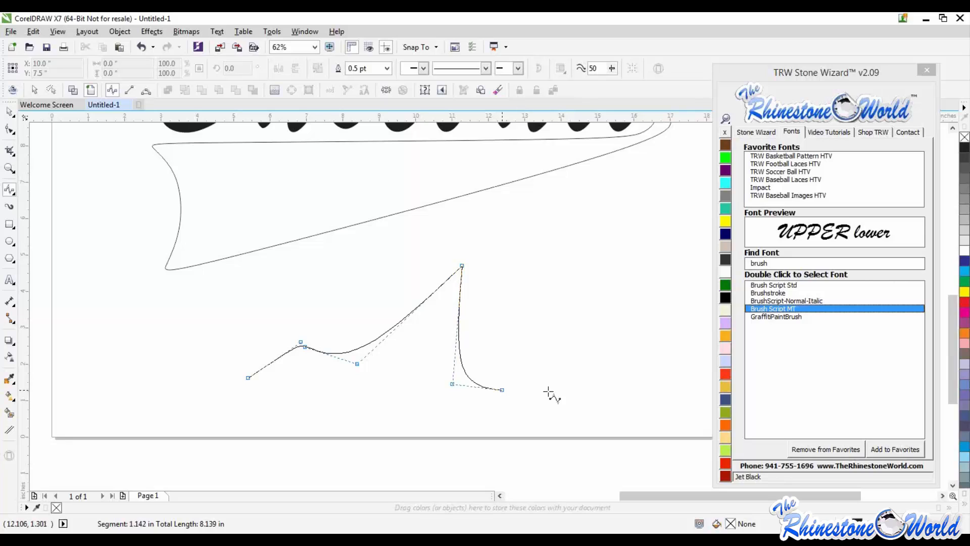
{"action": "double_click", "coordinate": [617, 369]}
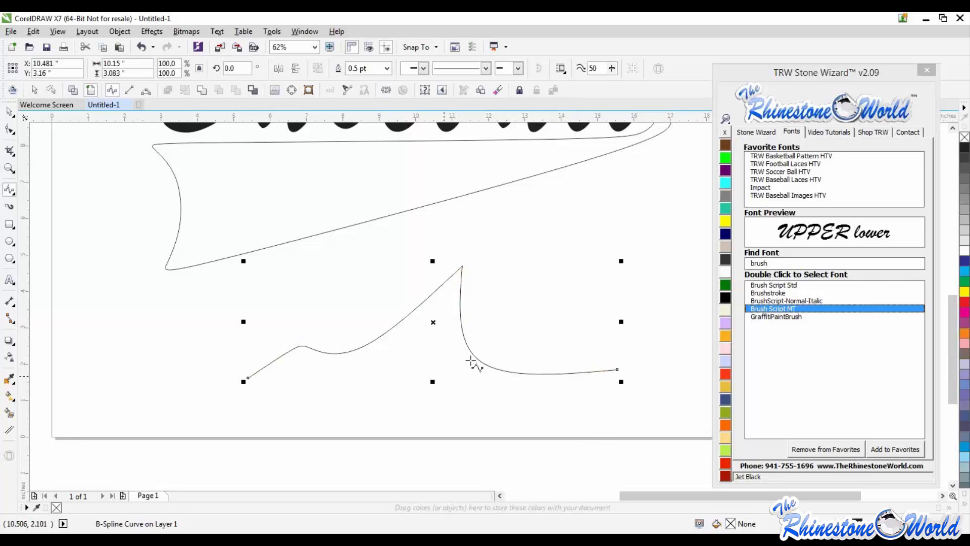
{"action": "key", "text": "Delete"}
{"action": "key", "text": "F3"}
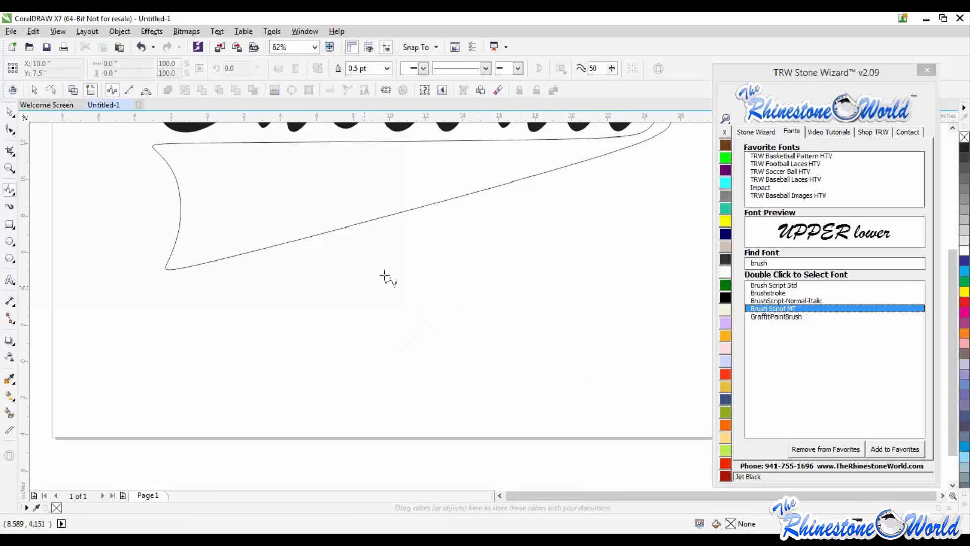
Try shifting the tail slightly away from the end of the last l, and undo the move.
{"action": "scroll", "coordinate": [424, 207], "scroll_direction": "up", "scroll_amount": 2}
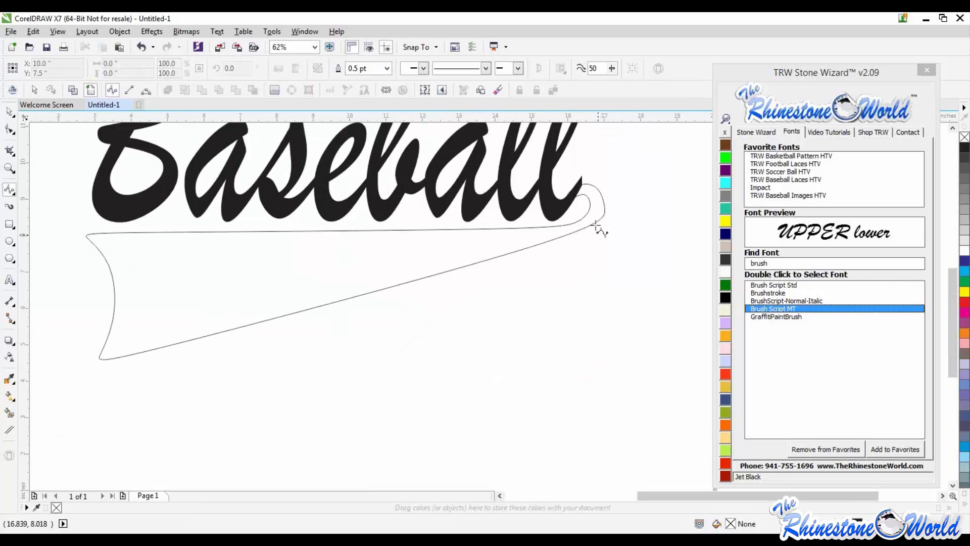
{"action": "left_click", "coordinate": [553, 228]}
{"action": "scroll", "coordinate": [580, 207], "scroll_direction": "up", "scroll_amount": 4}
{"action": "left_click_drag", "start_coordinate": [607, 240], "coordinate": [632, 272]}
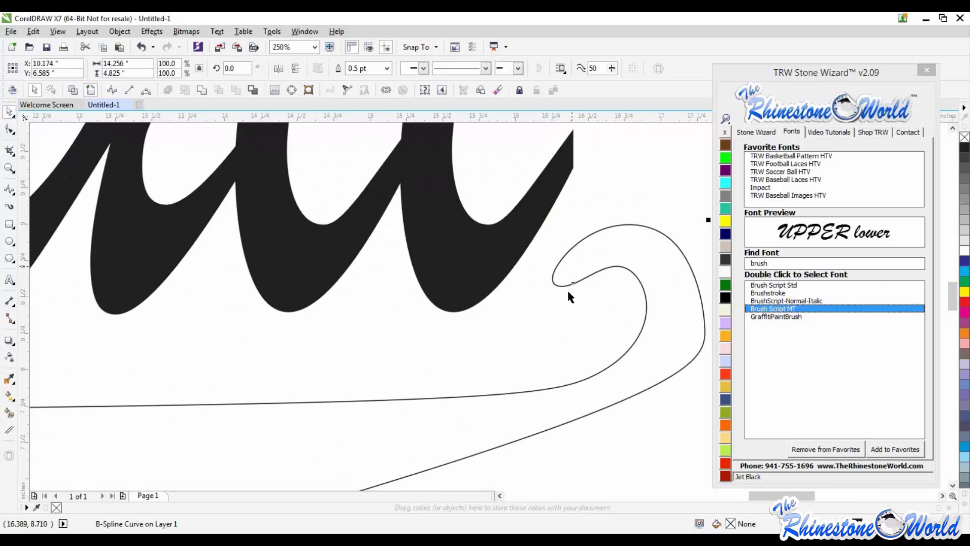
{"action": "key", "text": "ctrl+z"}
{"action": "key", "text": "ctrl+z"}
{"action": "scroll", "coordinate": [571, 287], "scroll_direction": "down", "scroll_amount": 1}
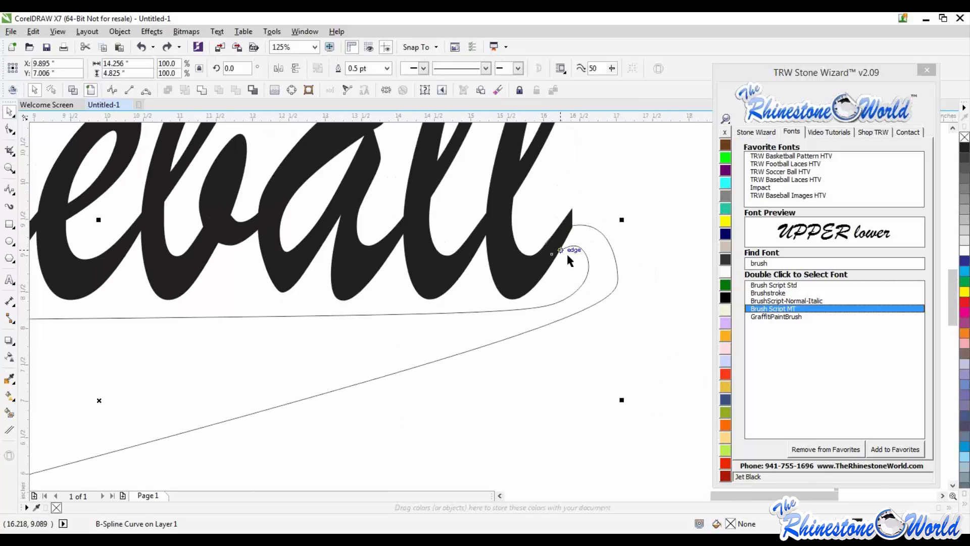
Fill the tail with Jet Black and give it an Emerald outline.
{"action": "scroll", "coordinate": [569, 253], "scroll_direction": "down", "scroll_amount": 1}
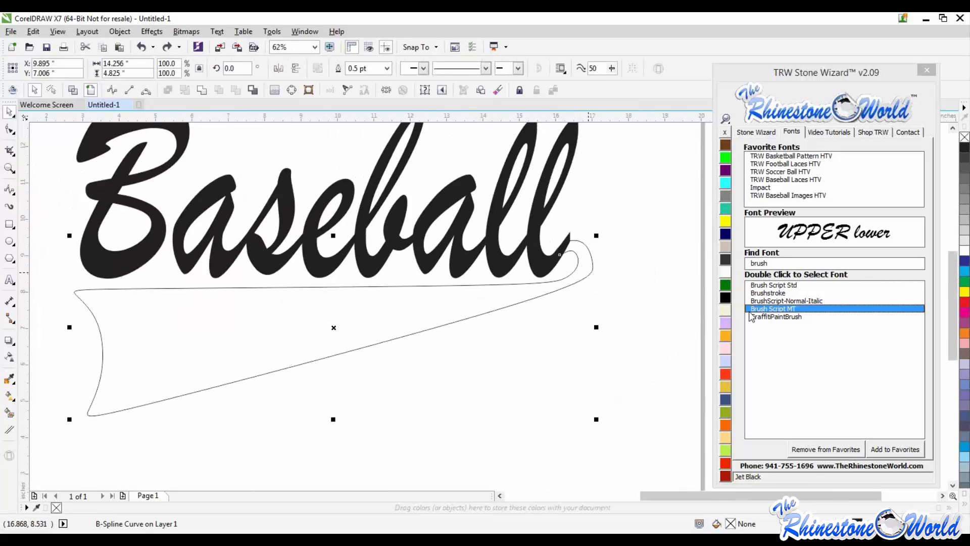
{"action": "left_click", "coordinate": [726, 298]}
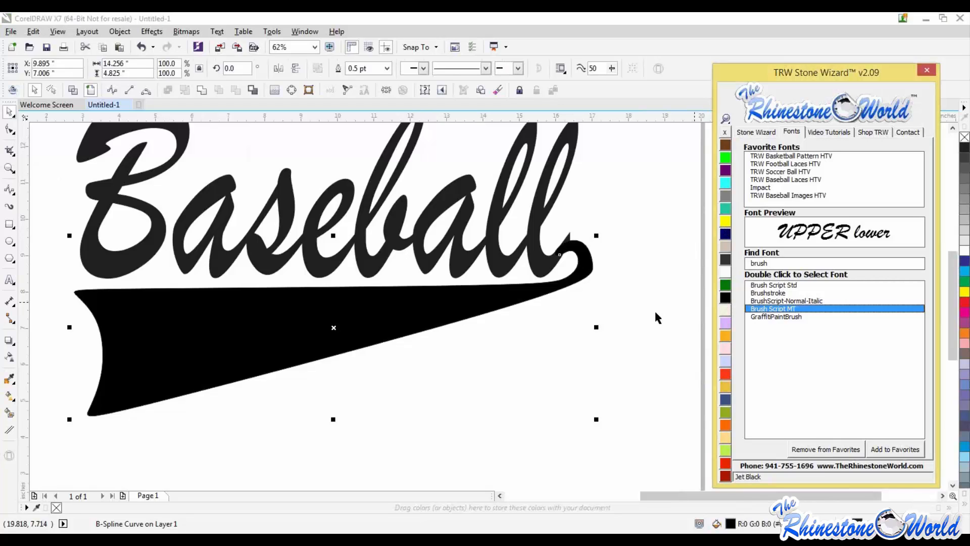
{"action": "right_click", "coordinate": [728, 285]}
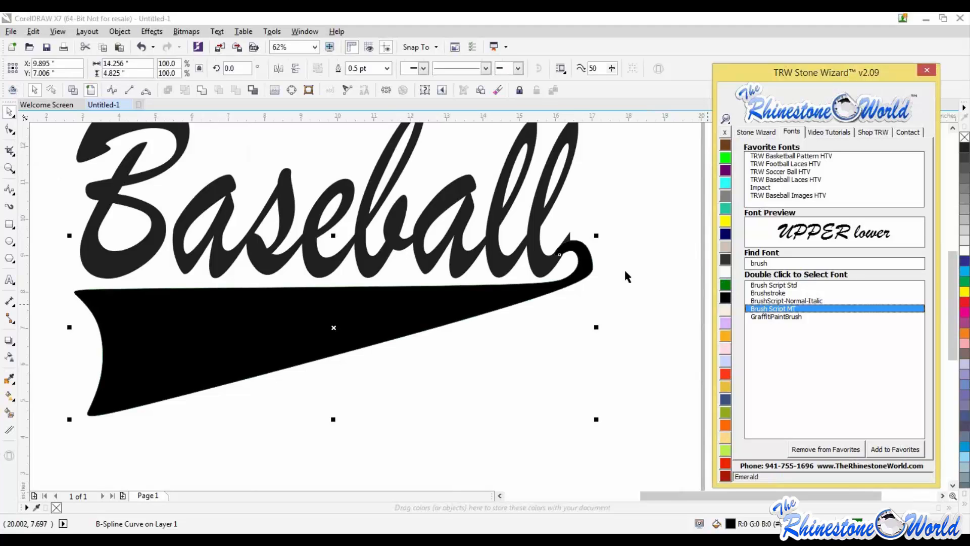
{"action": "left_click", "coordinate": [610, 272]}
{"action": "scroll", "coordinate": [602, 271], "scroll_direction": "up", "scroll_amount": 5}
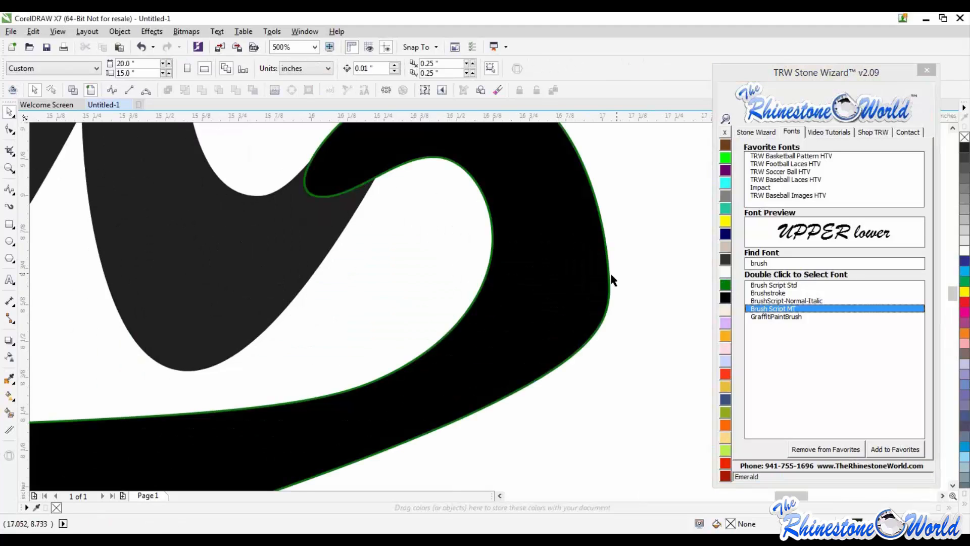
Change the tail's outline colour to Citrine.
{"action": "left_click", "coordinate": [726, 225]}
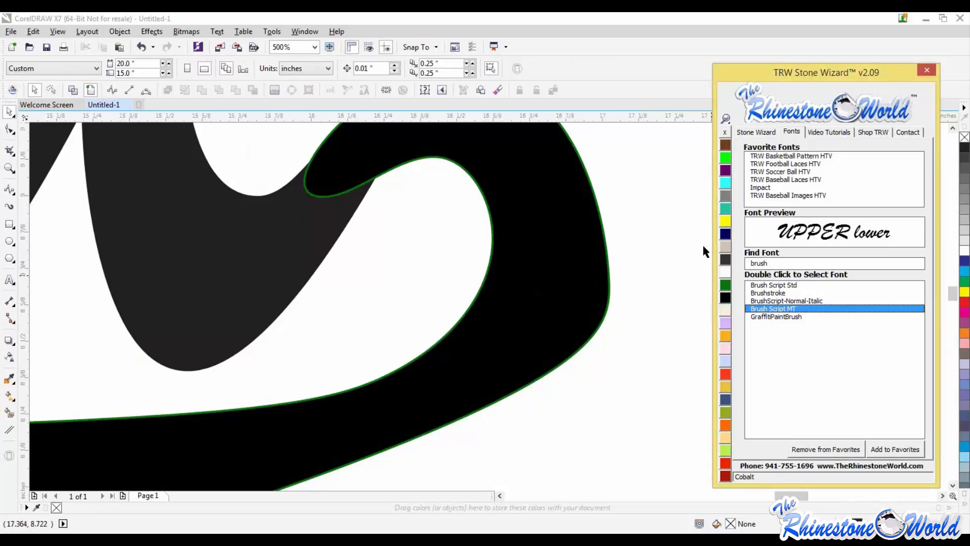
{"action": "left_click", "coordinate": [605, 266]}
{"action": "right_click", "coordinate": [725, 221]}
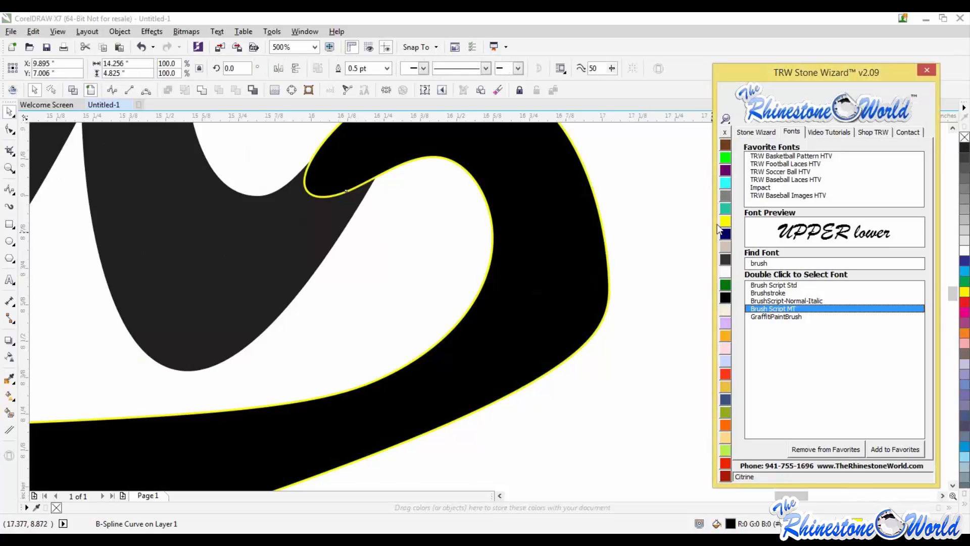
{"action": "left_click", "coordinate": [605, 281]}
{"action": "scroll", "coordinate": [605, 281], "scroll_direction": "down", "scroll_amount": 2}
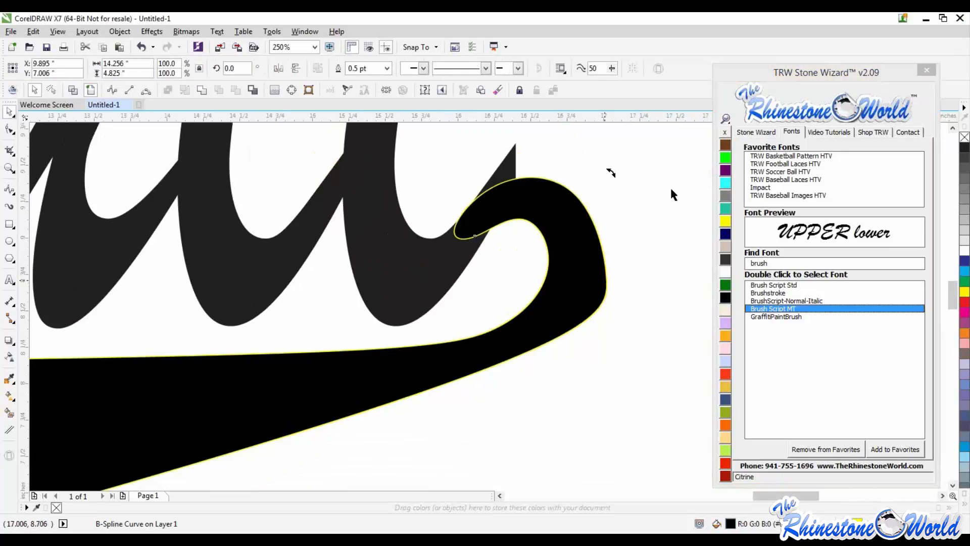
Remove the outline from the tail.
{"action": "right_click", "coordinate": [726, 132]}
{"action": "left_click", "coordinate": [626, 266]}
{"action": "scroll", "coordinate": [616, 279], "scroll_direction": "down", "scroll_amount": 1}
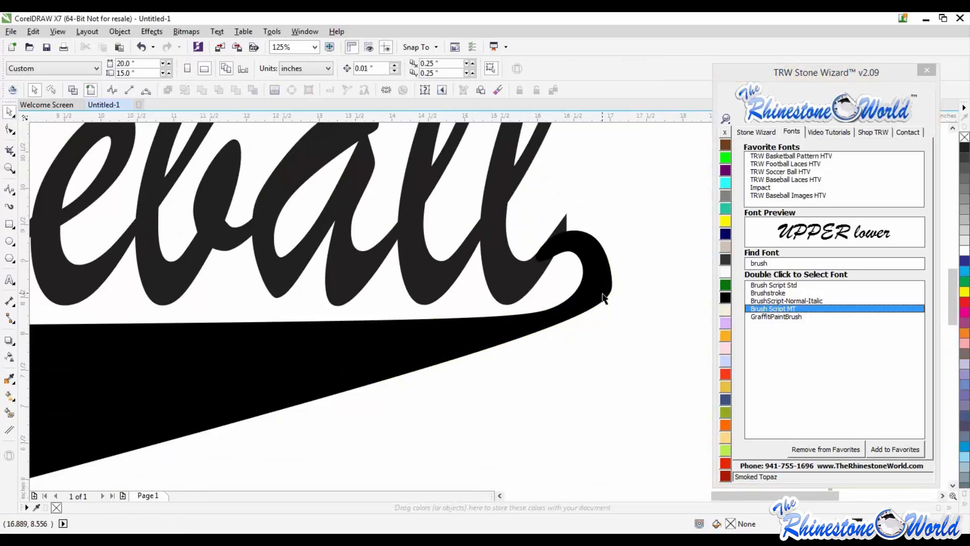
{"action": "scroll", "coordinate": [603, 298], "scroll_direction": "down", "scroll_amount": 1}
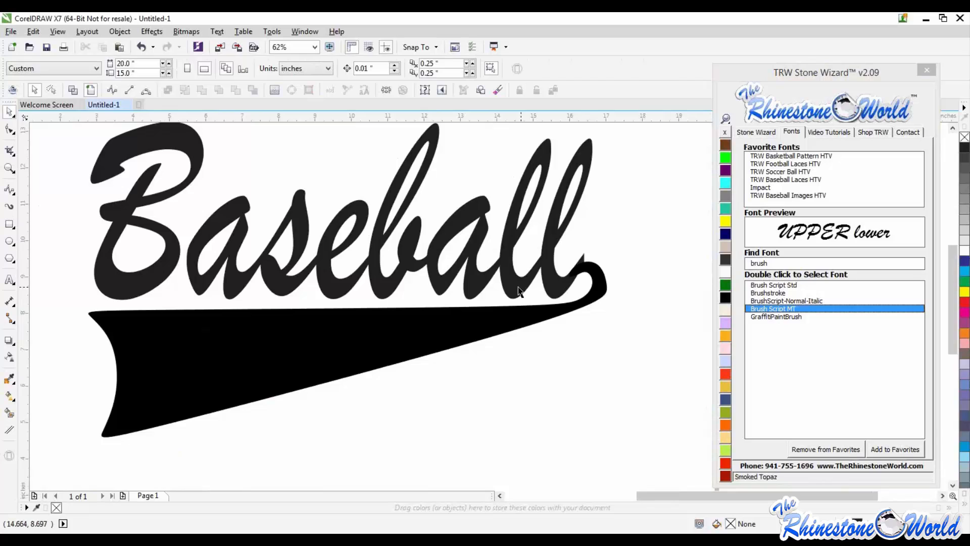
Fill the Baseball lettering with Jet Black to match the tail.
{"action": "left_click", "coordinate": [609, 296]}
{"action": "left_click", "coordinate": [726, 298]}
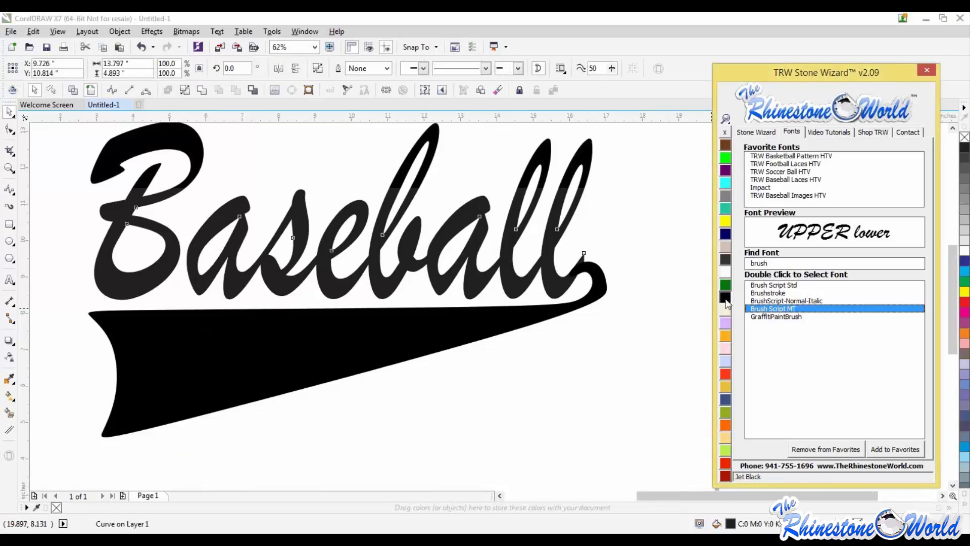
{"action": "left_click", "coordinate": [631, 326]}
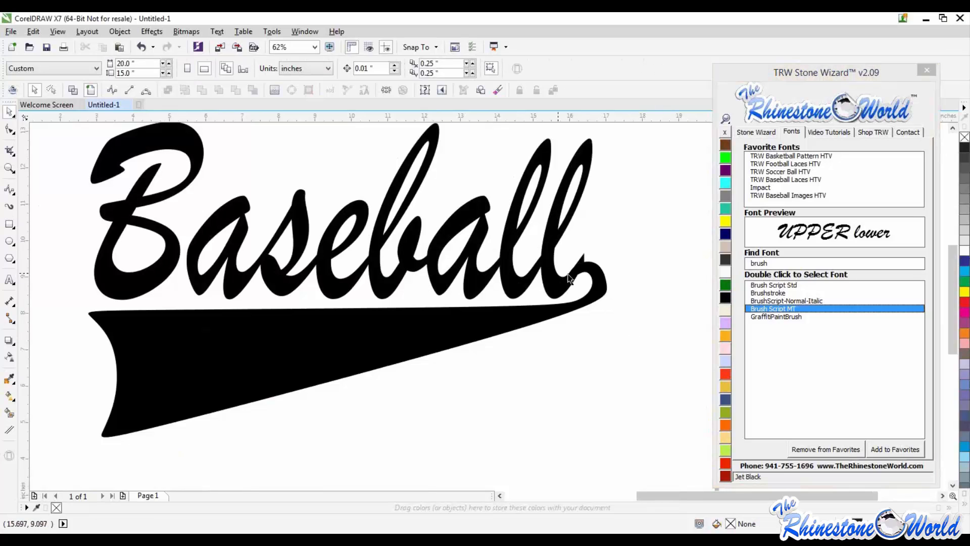
Display the design in wireframe and examine where the tail's curl overlaps the end of the last l.
{"action": "left_click", "coordinate": [73, 90]}
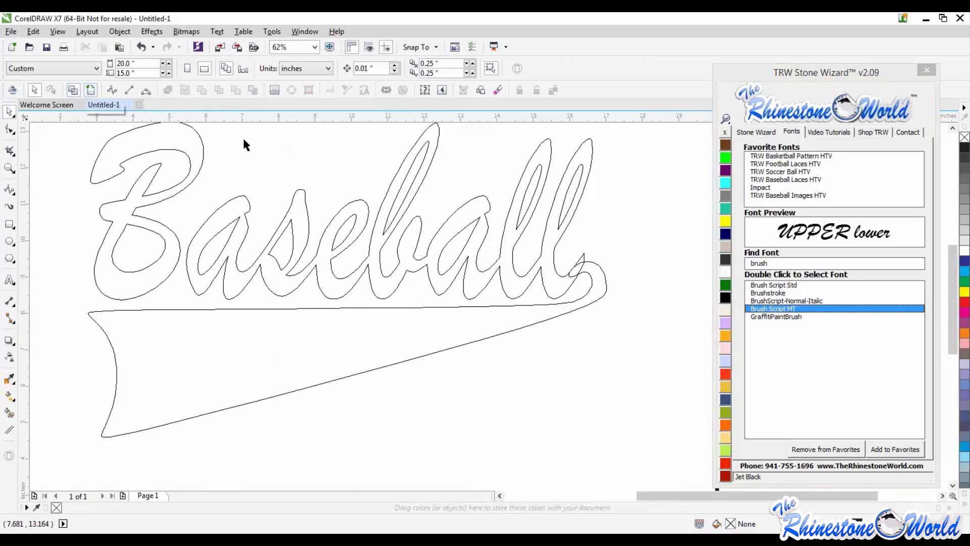
{"action": "scroll", "coordinate": [585, 265], "scroll_direction": "up", "scroll_amount": 4}
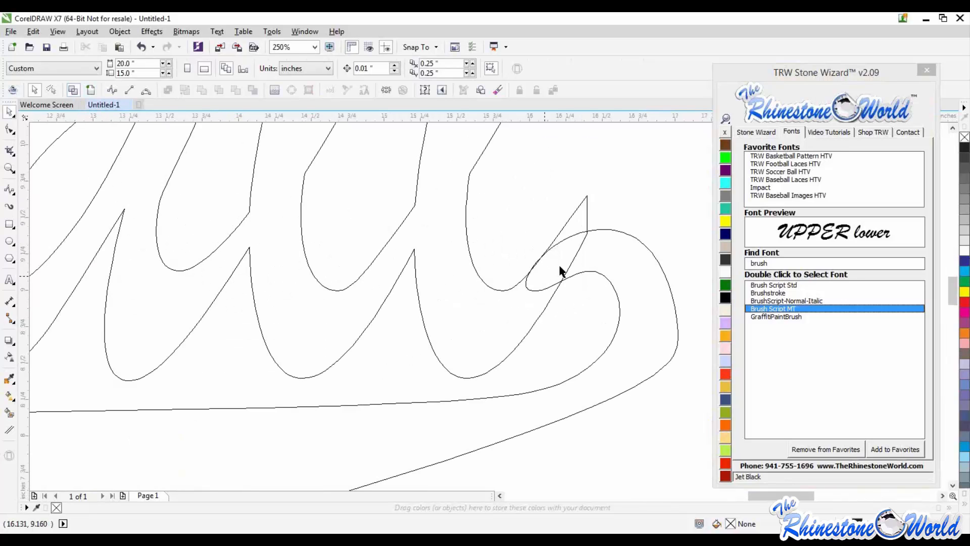
{"action": "scroll", "coordinate": [541, 265], "scroll_direction": "down", "scroll_amount": 4}
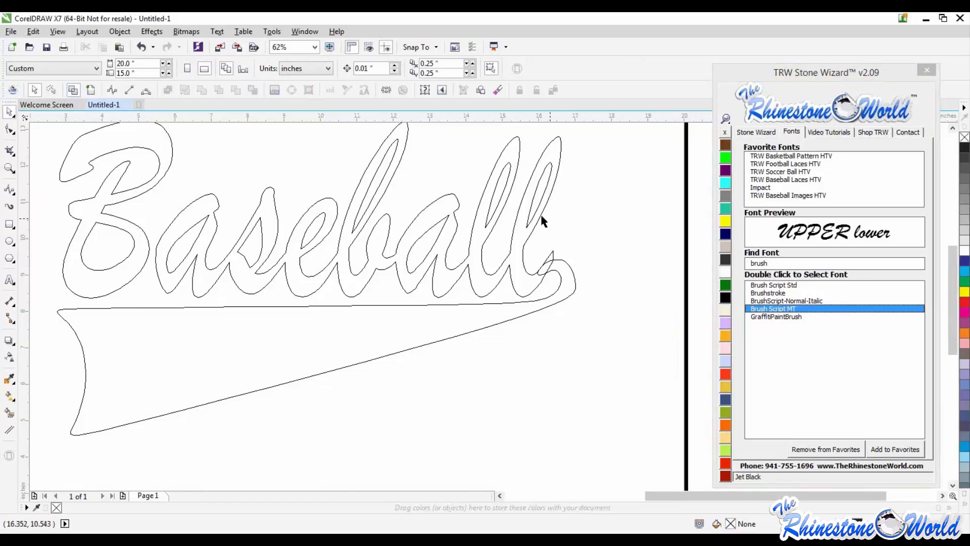
Weld the Baseball lettering and the tail into a single curve.
{"action": "left_click", "coordinate": [541, 222]}
{"action": "scroll", "coordinate": [581, 278], "scroll_direction": "down", "scroll_amount": 2}
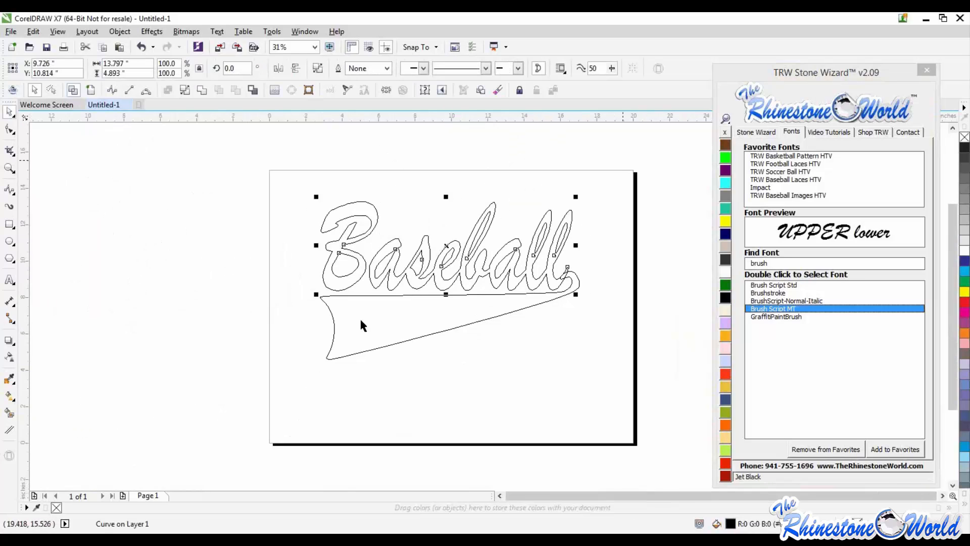
{"action": "left_click_drag", "start_coordinate": [621, 162], "coordinate": [243, 403]}
{"action": "scroll", "coordinate": [571, 279], "scroll_direction": "up", "scroll_amount": 4}
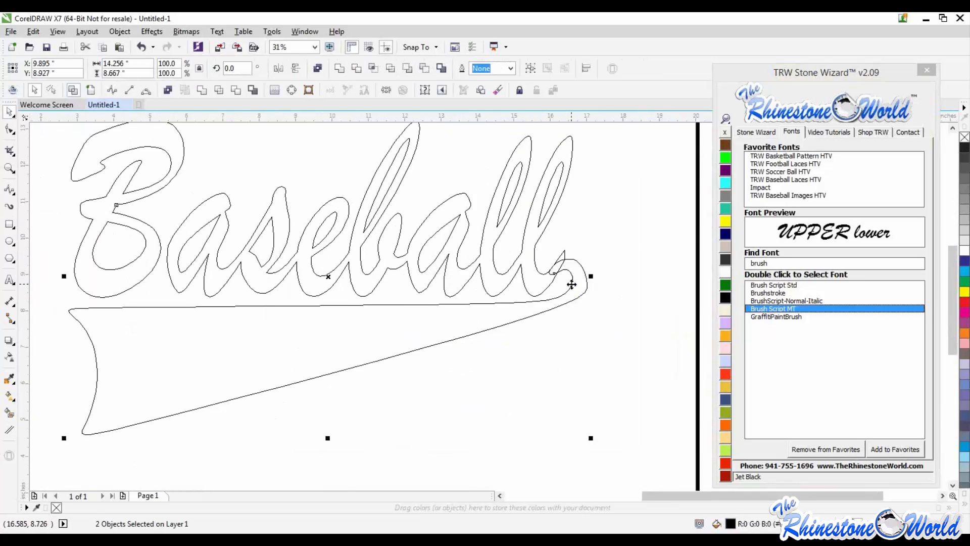
{"action": "left_click", "coordinate": [203, 96]}
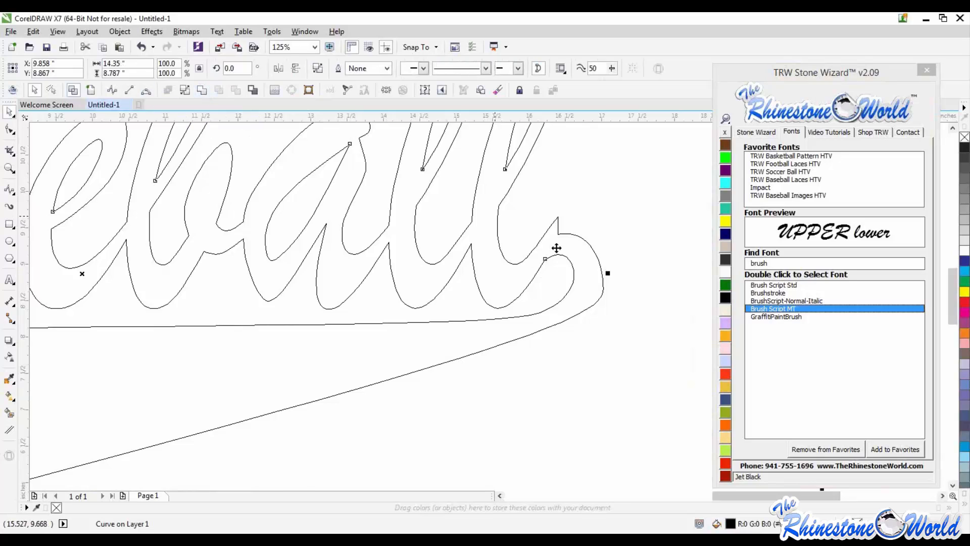
Delete the nodes forming the pointed spike where the last l joins the upper edge of the tail's curl.
{"action": "scroll", "coordinate": [559, 249], "scroll_direction": "up", "scroll_amount": 2}
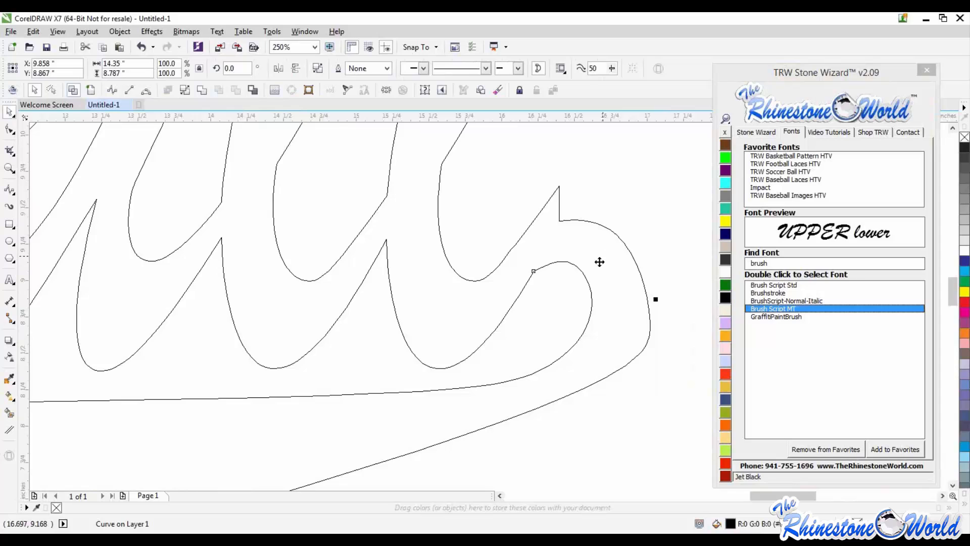
{"action": "scroll", "coordinate": [600, 262], "scroll_direction": "down", "scroll_amount": 3}
{"action": "scroll", "coordinate": [598, 257], "scroll_direction": "up", "scroll_amount": 3}
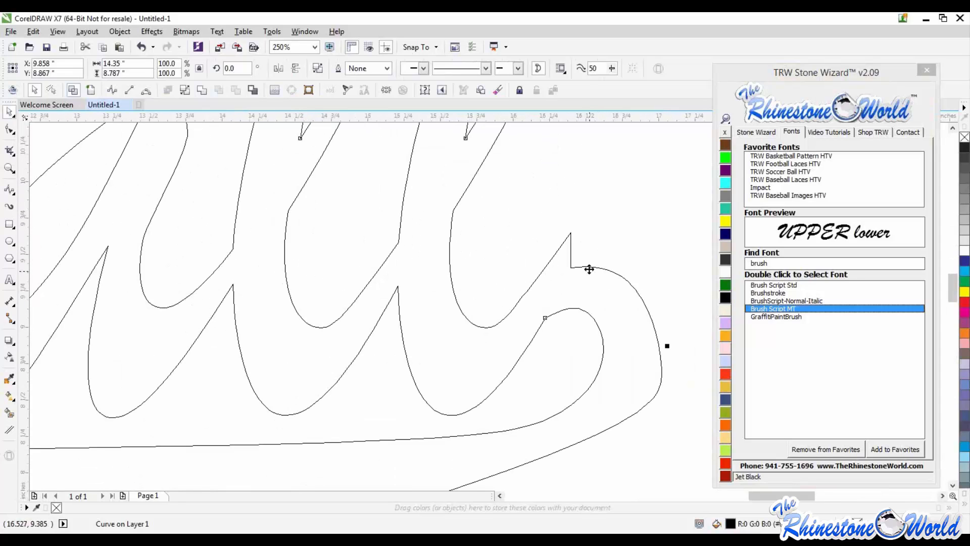
{"action": "key", "text": "F10"}
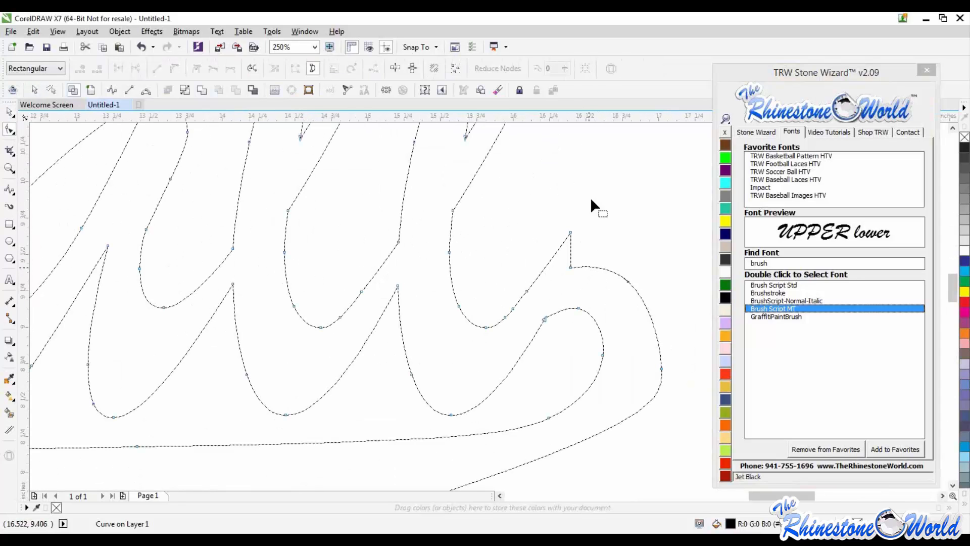
{"action": "left_click_drag", "start_coordinate": [581, 212], "coordinate": [541, 286]}
{"action": "key", "text": "Delete"}
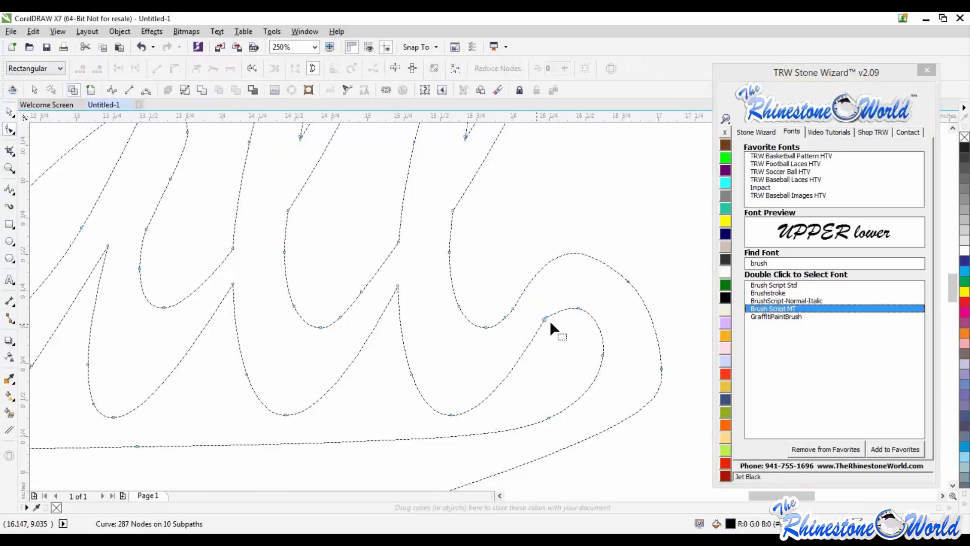
Delete the surplus nodes along the inner edge of the tail's curl to smooth its join with the last l.
{"action": "key", "text": "Delete"}
{"action": "left_click_drag", "start_coordinate": [577, 308], "coordinate": [602, 356]}
{"action": "key", "text": "Delete"}
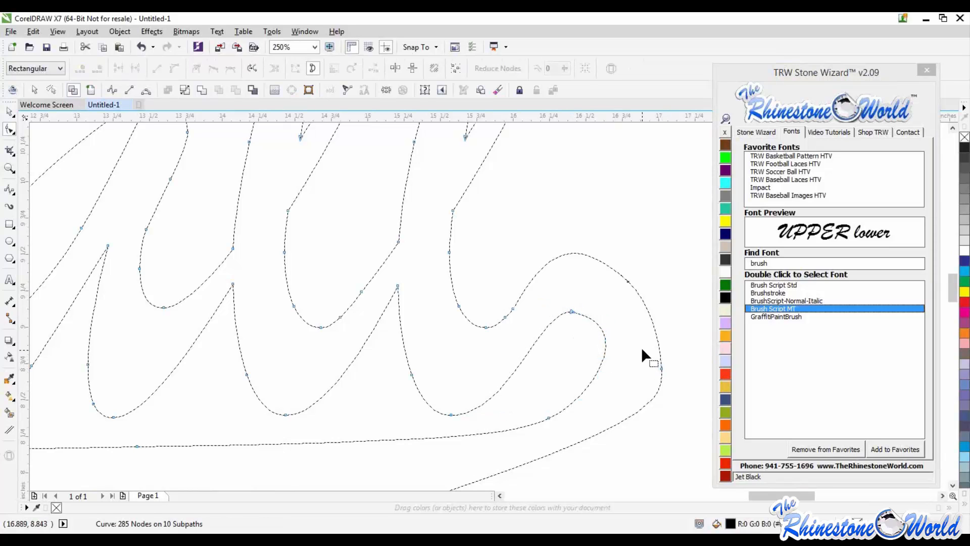
{"action": "scroll", "coordinate": [642, 347], "scroll_direction": "down", "scroll_amount": 3}
{"action": "scroll", "coordinate": [638, 389], "scroll_direction": "up", "scroll_amount": 2}
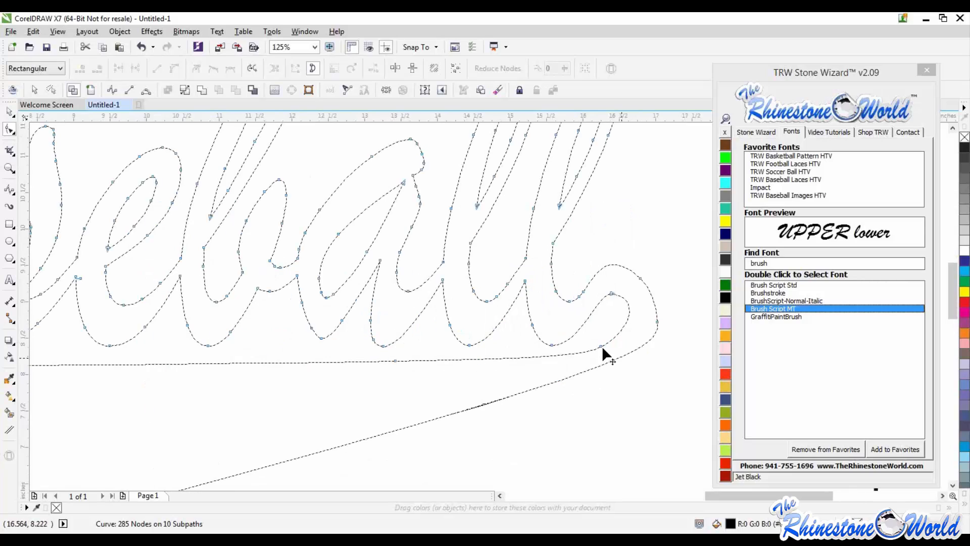
Smooth the lower outer edge of the tail's curl by adjusting the control handles of the nodes along it.
{"action": "left_click", "coordinate": [657, 322]}
{"action": "left_click_drag", "start_coordinate": [658, 338], "coordinate": [650, 362]}
{"action": "left_click", "coordinate": [527, 397]}
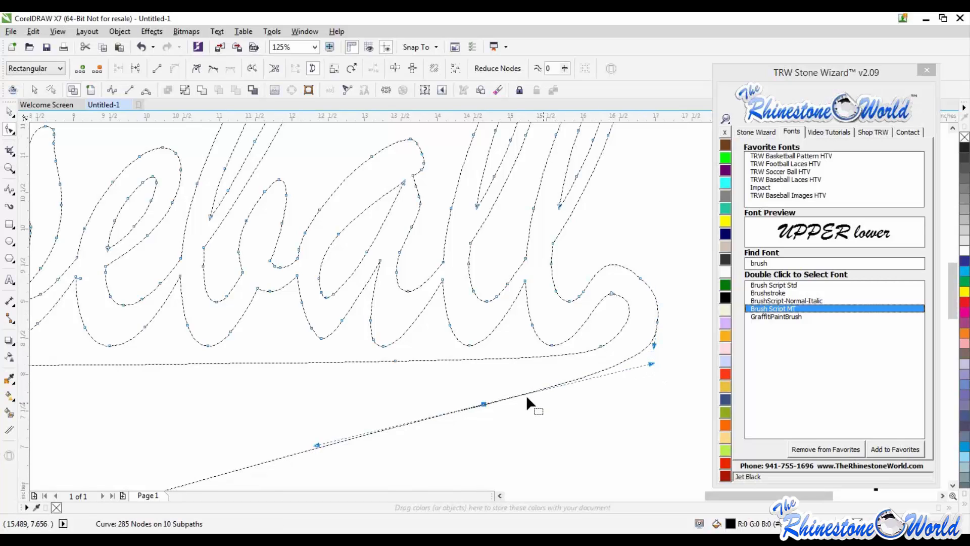
{"action": "scroll", "coordinate": [526, 389], "scroll_direction": "down", "scroll_amount": 2}
{"action": "scroll", "coordinate": [510, 354], "scroll_direction": "up", "scroll_amount": 4}
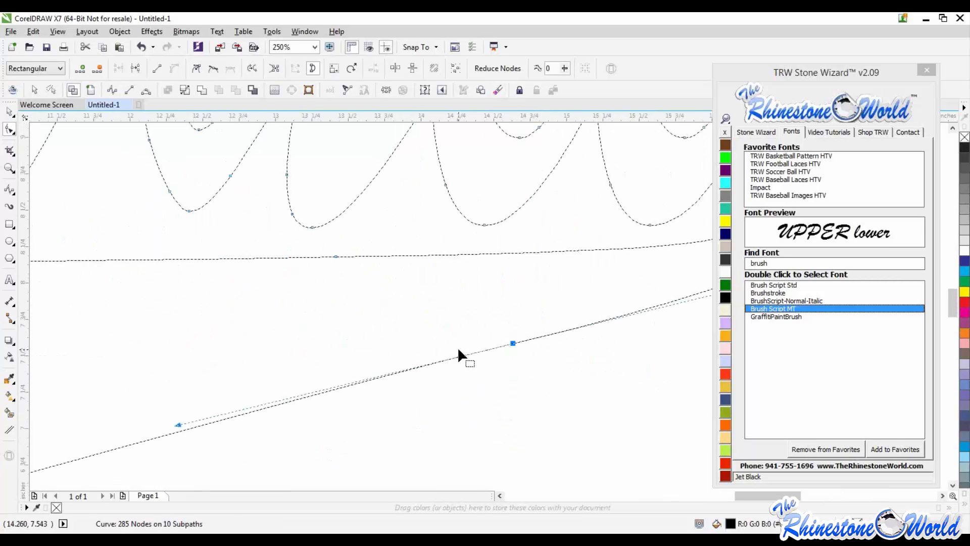
{"action": "scroll", "coordinate": [462, 344], "scroll_direction": "down", "scroll_amount": 2}
{"action": "left_click_drag", "start_coordinate": [654, 306], "coordinate": [654, 316]}
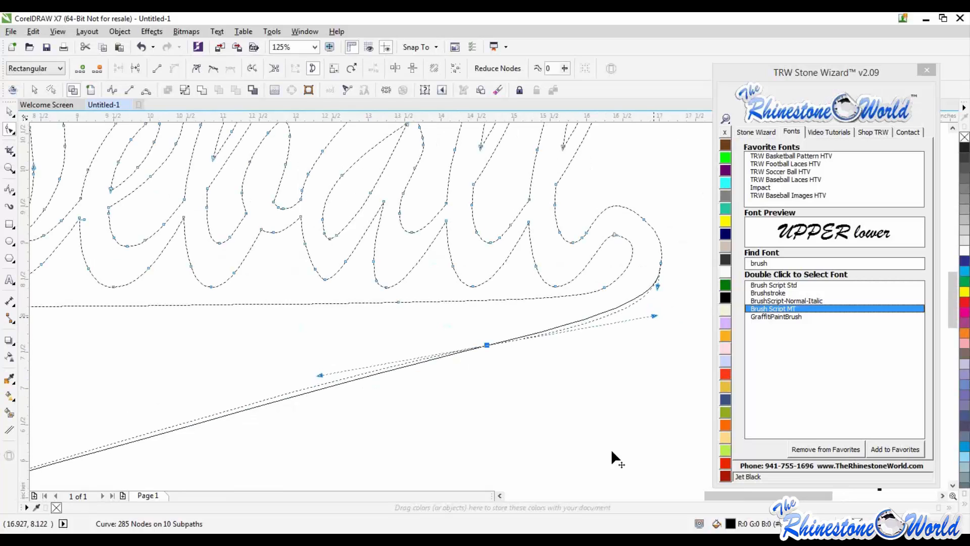
{"action": "left_click_drag", "start_coordinate": [611, 449], "coordinate": [659, 298]}
{"action": "scroll", "coordinate": [651, 285], "scroll_direction": "up", "scroll_amount": 3}
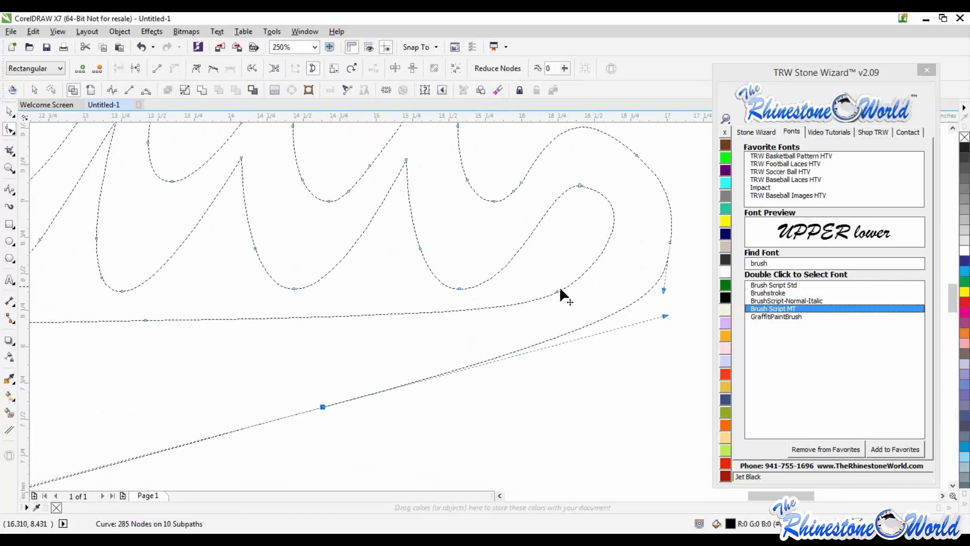
Refine the inner edge and rounded top of the tail's curl by adjusting their nodes and control handles.
{"action": "left_click_drag", "start_coordinate": [557, 285], "coordinate": [557, 281]}
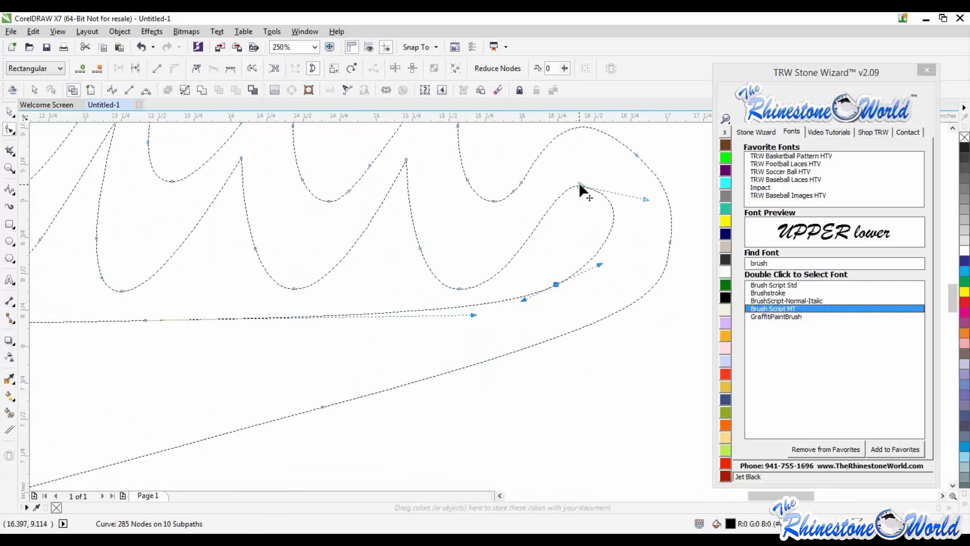
{"action": "left_click_drag", "start_coordinate": [580, 185], "coordinate": [629, 200]}
{"action": "left_click_drag", "start_coordinate": [637, 155], "coordinate": [642, 154]}
{"action": "scroll", "coordinate": [634, 212], "scroll_direction": "down", "scroll_amount": 2}
{"action": "scroll", "coordinate": [639, 191], "scroll_direction": "up", "scroll_amount": 2}
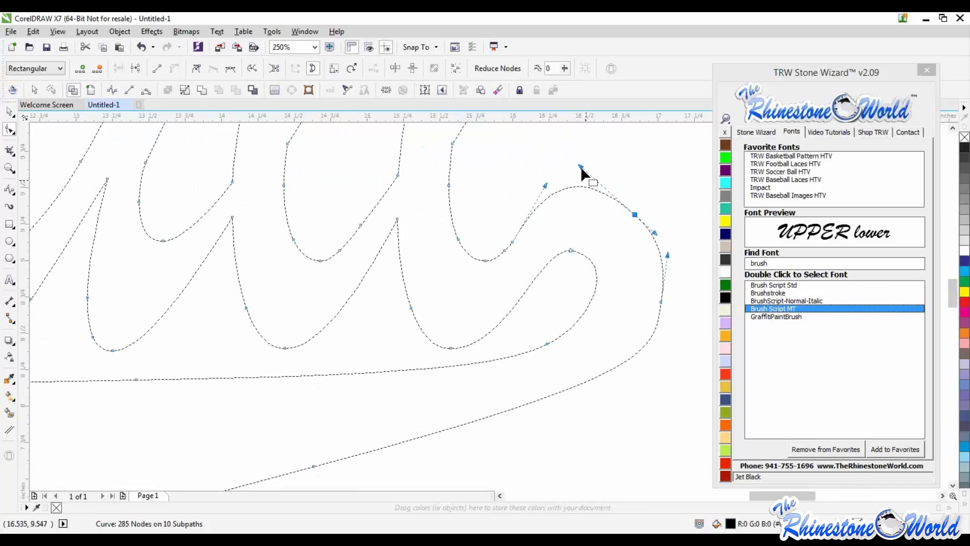
{"action": "left_click_drag", "start_coordinate": [580, 166], "coordinate": [593, 178]}
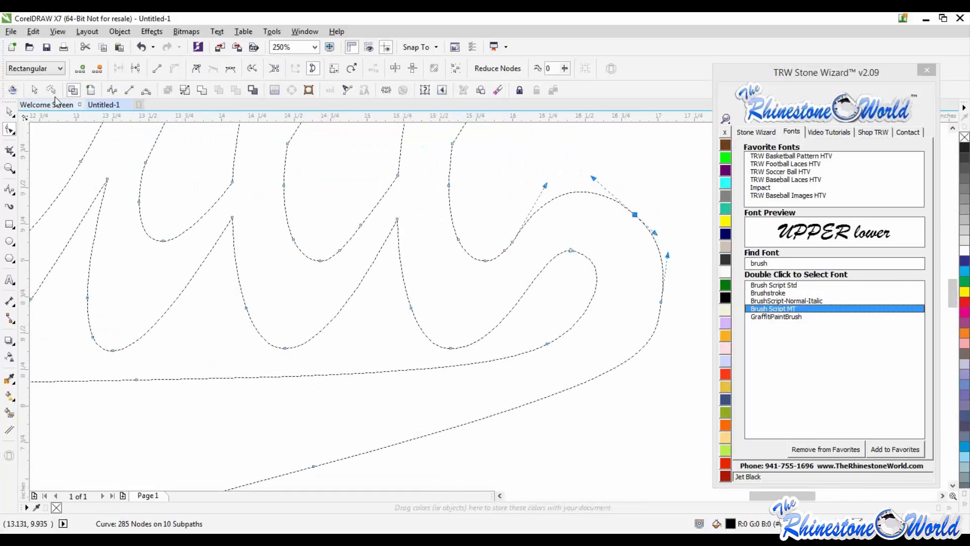
Return the design to the filled display and check the smoothed join as part of the whole lettering.
{"action": "left_click", "coordinate": [94, 90]}
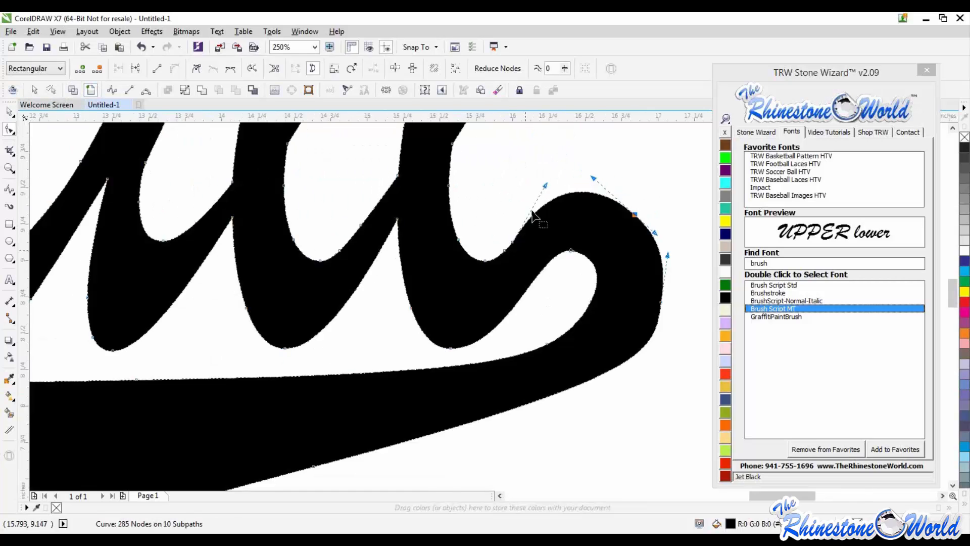
{"action": "left_click", "coordinate": [11, 112]}
{"action": "left_click", "coordinate": [496, 217]}
{"action": "scroll", "coordinate": [544, 290], "scroll_direction": "down", "scroll_amount": 3}
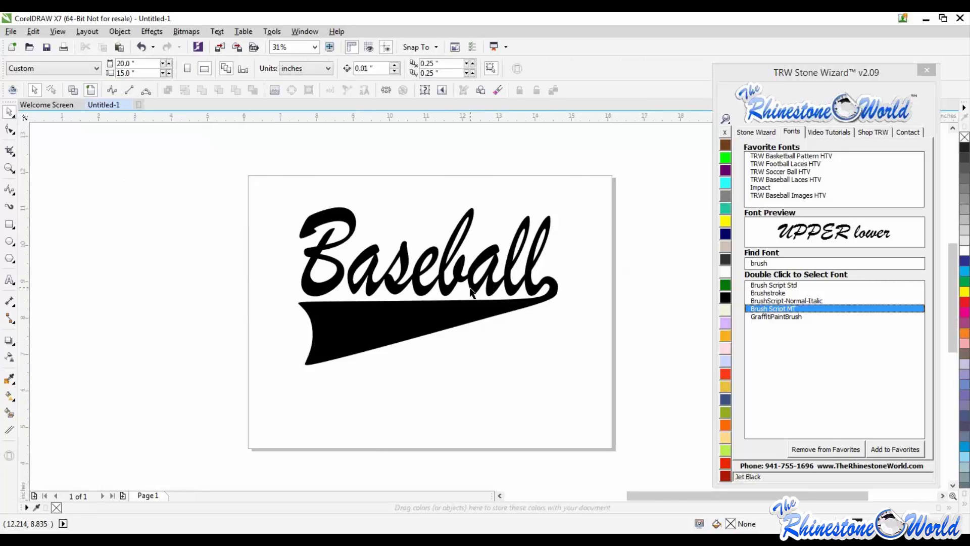
{"action": "scroll", "coordinate": [472, 290], "scroll_direction": "up", "scroll_amount": 2}
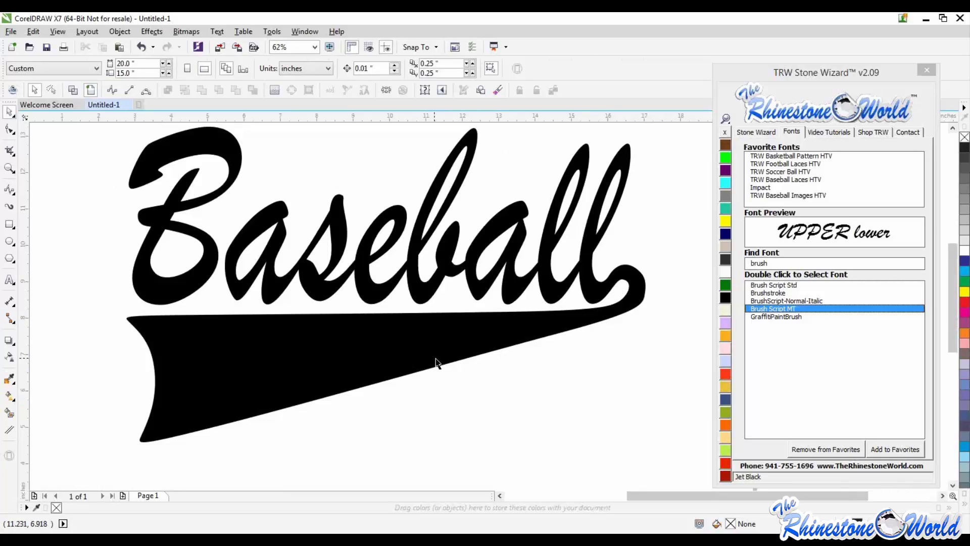
Move the welded Baseball design slightly lower on the page.
{"action": "left_click_drag", "start_coordinate": [457, 341], "coordinate": [451, 372]}
{"action": "scroll", "coordinate": [433, 343], "scroll_direction": "down", "scroll_amount": 1}
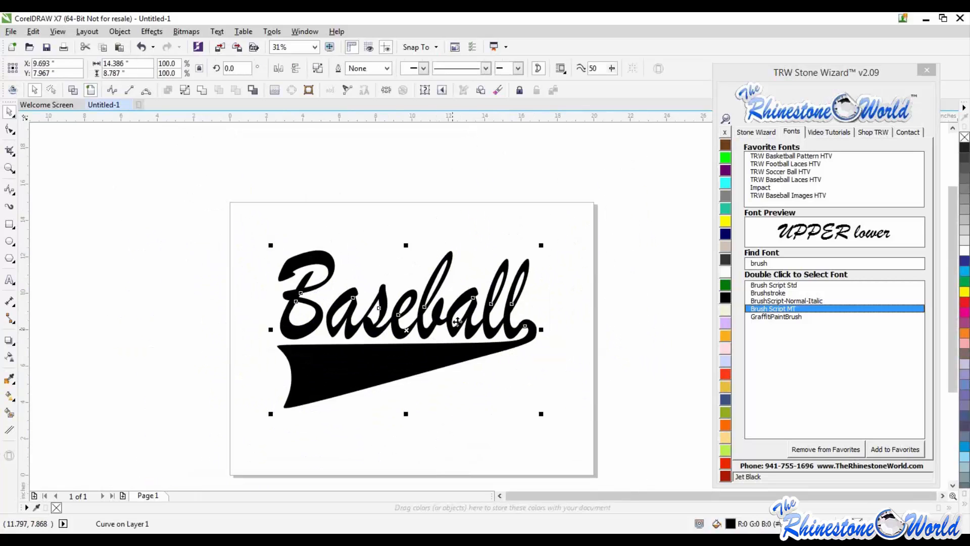
{"action": "left_click", "coordinate": [561, 385]}
{"action": "scroll", "coordinate": [473, 350], "scroll_direction": "up", "scroll_amount": 1}
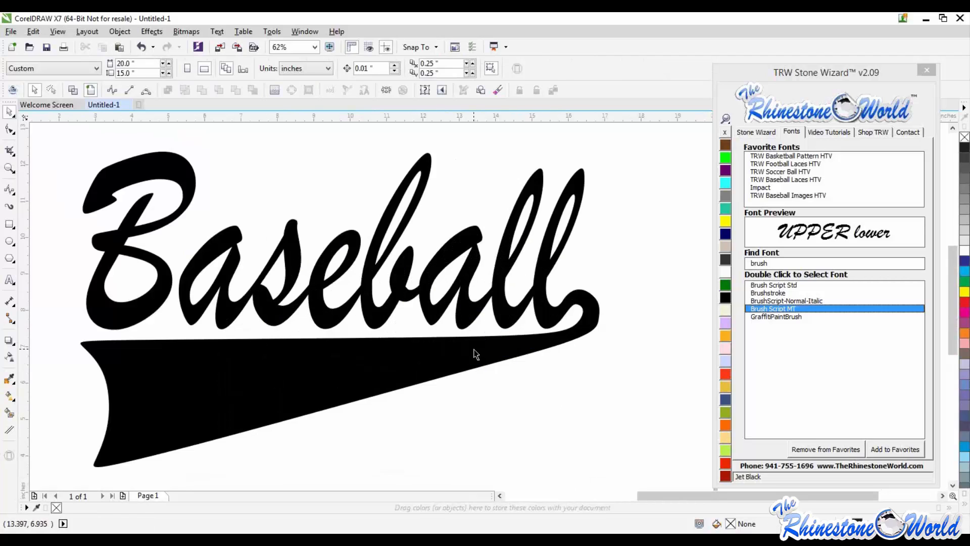
Set the Stone Wizard's fill options for the design to 1 outside island with Add Stones turned off.
{"action": "left_click", "coordinate": [473, 355]}
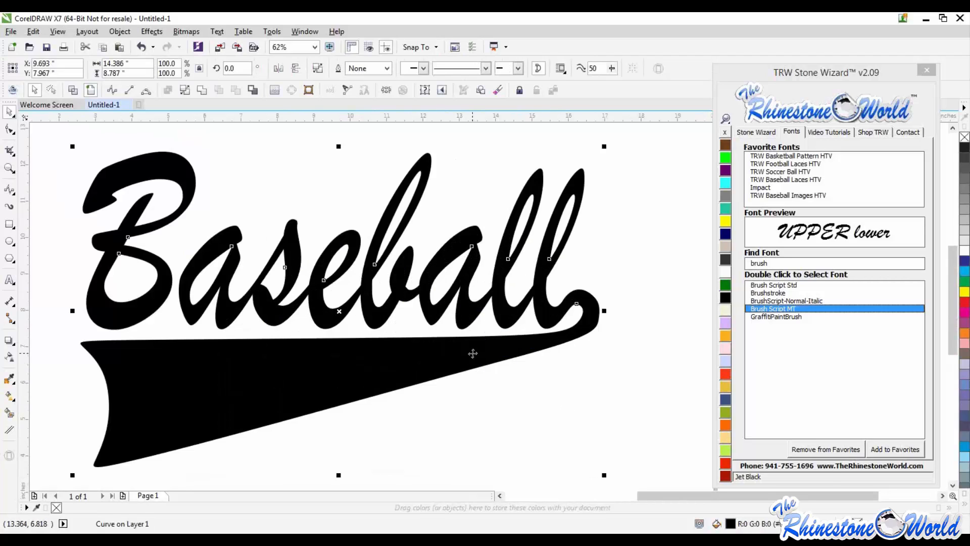
{"action": "left_click", "coordinate": [770, 132]}
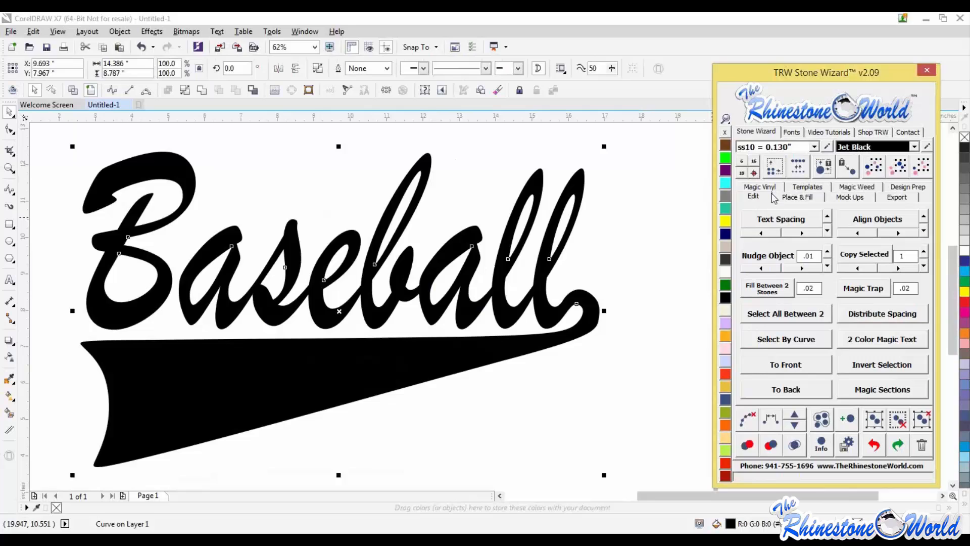
{"action": "left_click", "coordinate": [806, 197]}
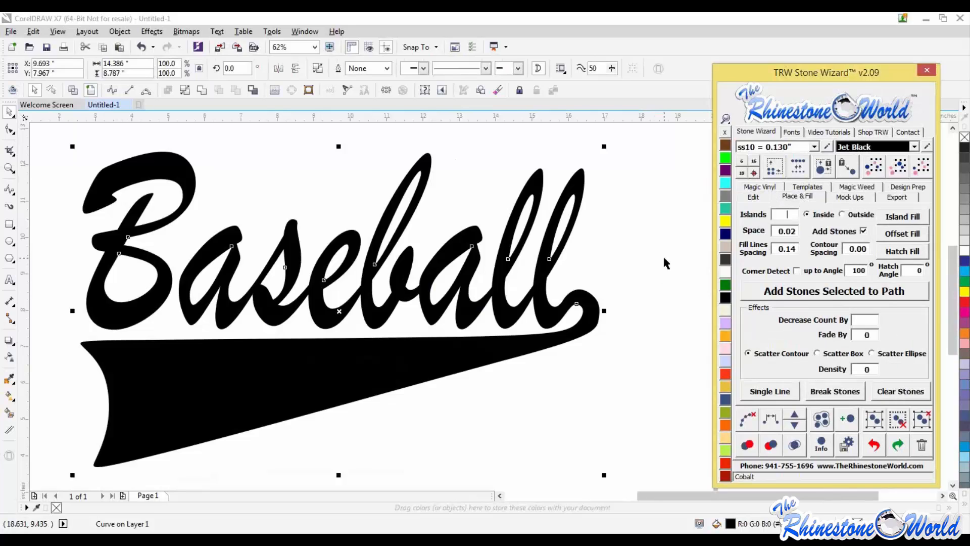
{"action": "type", "text": "1"}
{"action": "left_click", "coordinate": [843, 216]}
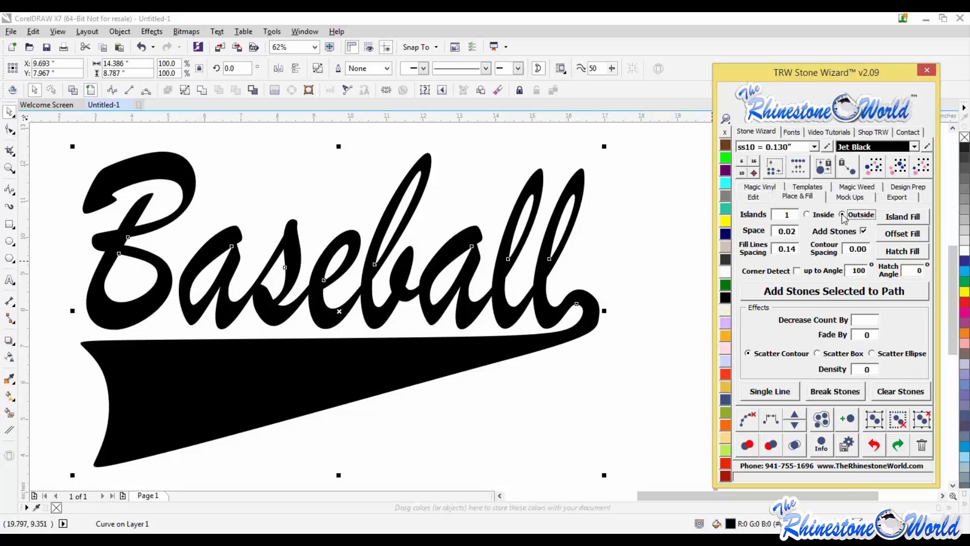
{"action": "left_click", "coordinate": [864, 233]}
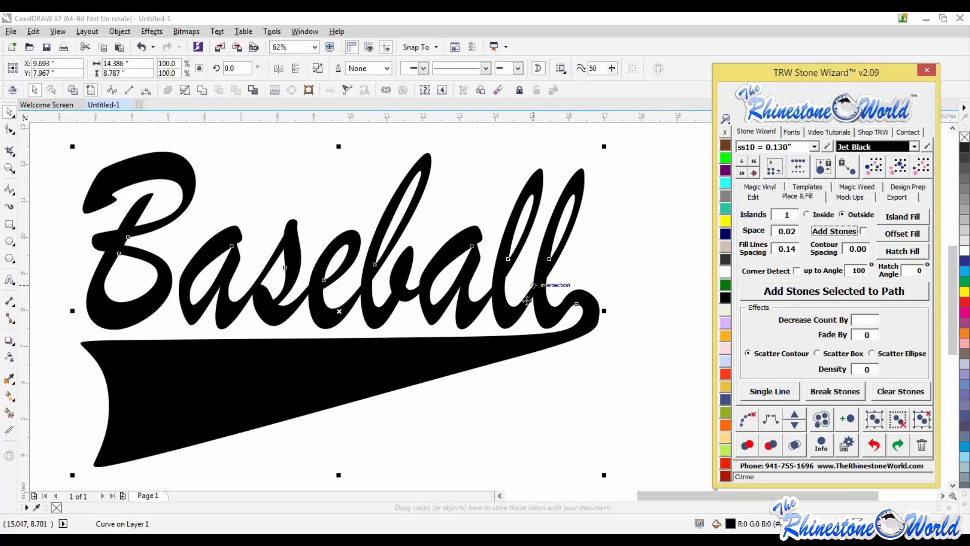
Move the Baseball design up and slightly to the right, centring it at about X 10.16", Y 8.534".
{"action": "left_click_drag", "start_coordinate": [541, 293], "coordinate": [558, 272]}
{"action": "scroll", "coordinate": [567, 192], "scroll_direction": "down", "scroll_amount": 2}
{"action": "scroll", "coordinate": [566, 192], "scroll_direction": "up", "scroll_amount": 2}
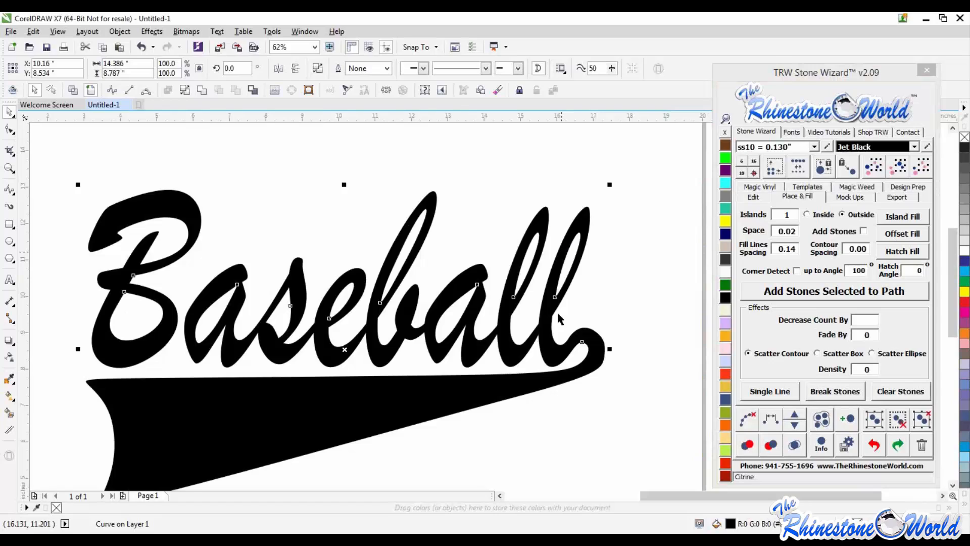
{"action": "scroll", "coordinate": [558, 297], "scroll_direction": "down", "scroll_amount": 2}
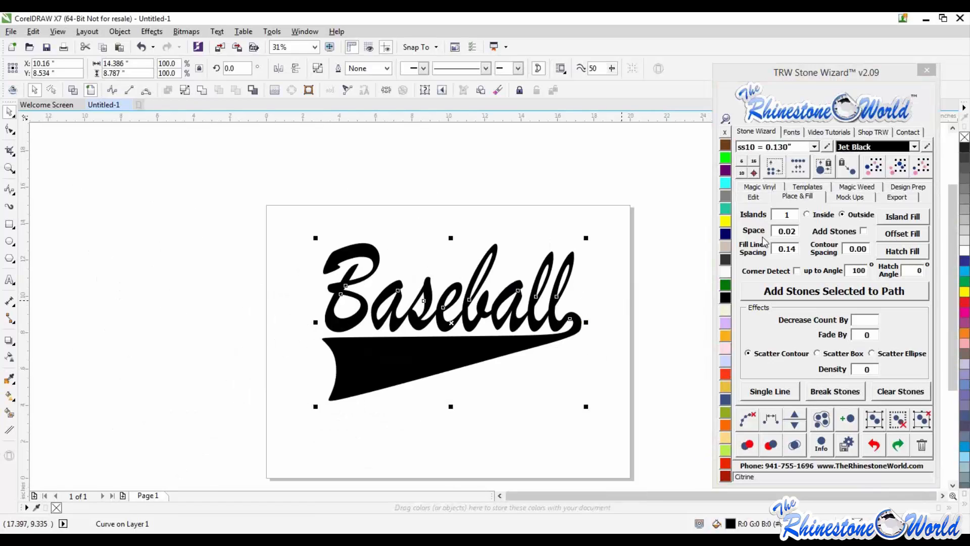
Set the contour spacing to 0.1 and generate an outside contour around the design with Island Fill.
{"action": "double_click", "coordinate": [860, 249]}
{"action": "type", "text": "0.1"}
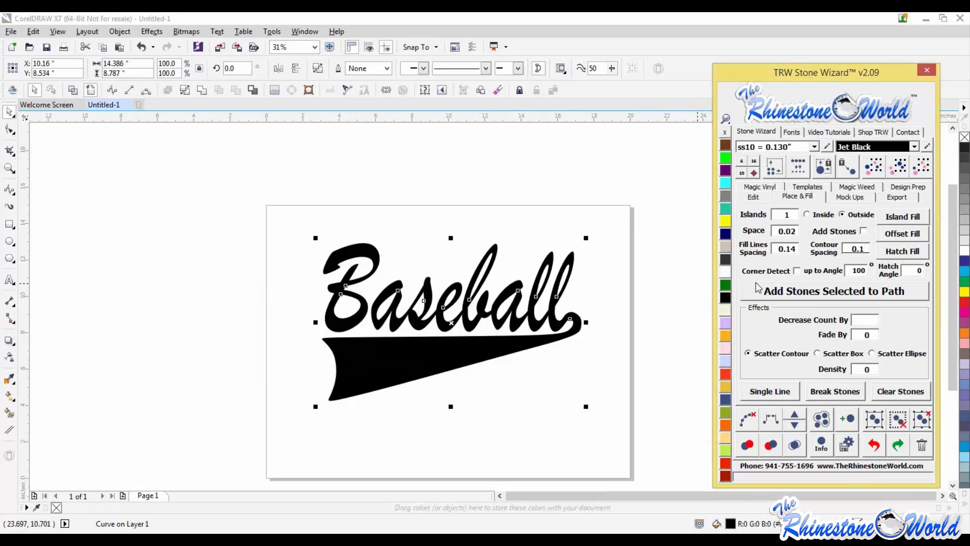
{"action": "left_click", "coordinate": [904, 219]}
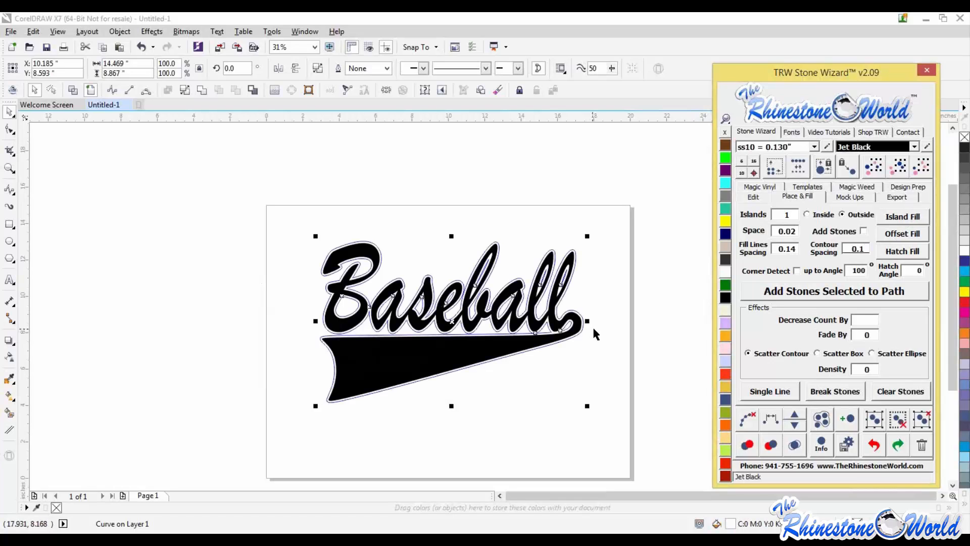
Fill the new contour around the Baseball design with Citrine yellow and remove its outline.
{"action": "scroll", "coordinate": [548, 318], "scroll_direction": "up", "scroll_amount": 3}
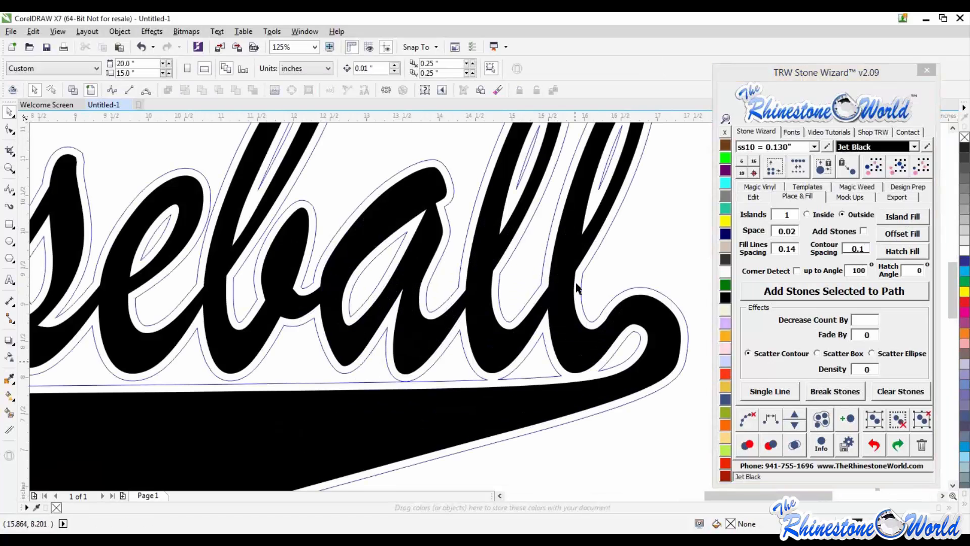
{"action": "scroll", "coordinate": [552, 266], "scroll_direction": "down", "scroll_amount": 2}
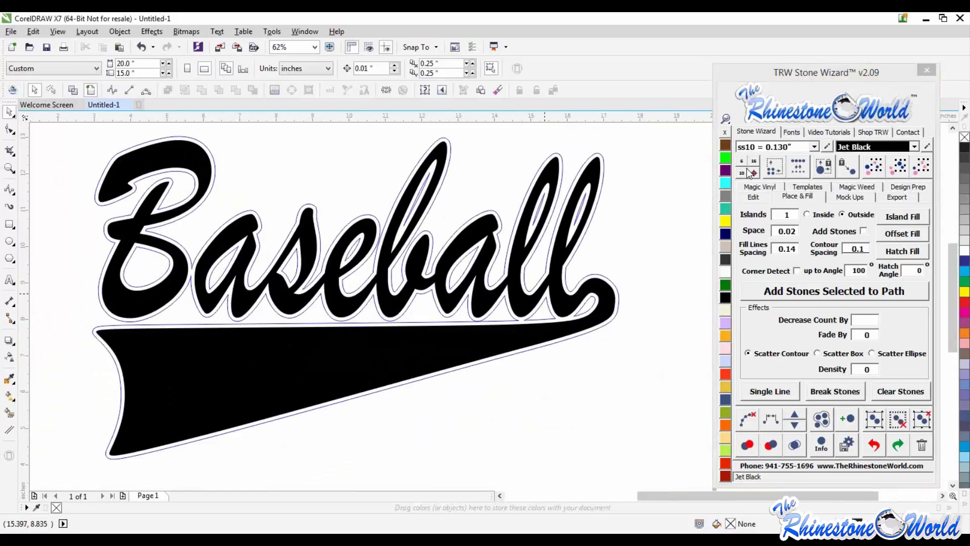
{"action": "scroll", "coordinate": [539, 334], "scroll_direction": "up", "scroll_amount": 3}
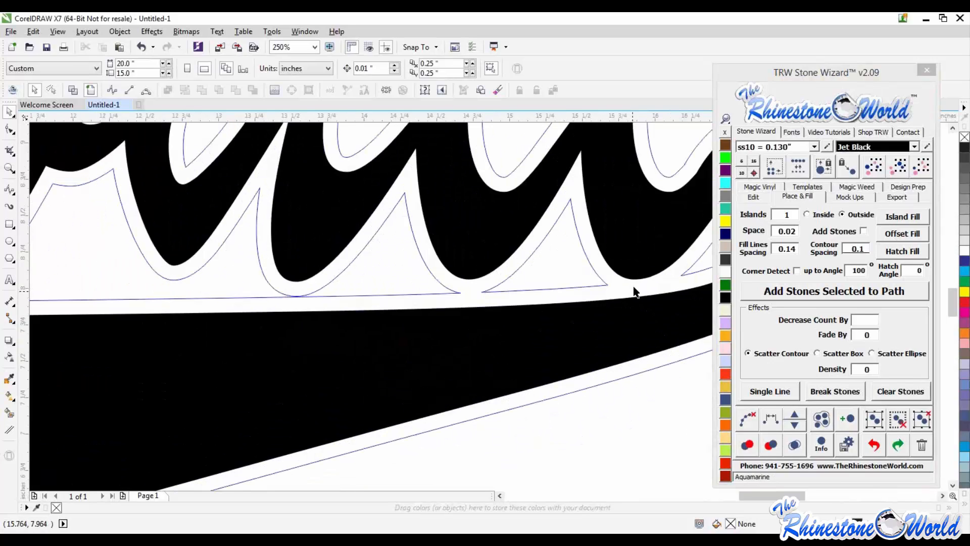
{"action": "scroll", "coordinate": [551, 292], "scroll_direction": "down", "scroll_amount": 2}
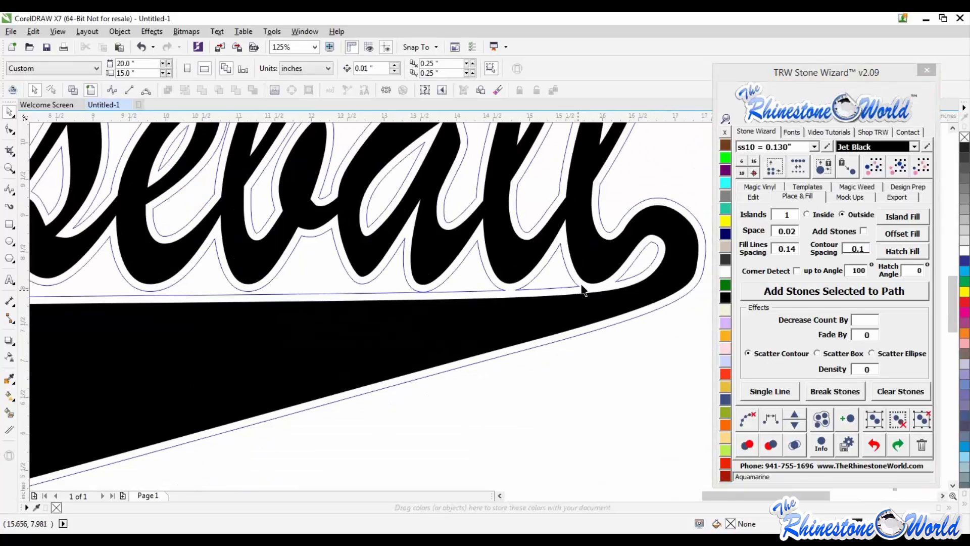
{"action": "scroll", "coordinate": [582, 286], "scroll_direction": "down", "scroll_amount": 2}
{"action": "scroll", "coordinate": [644, 268], "scroll_direction": "up", "scroll_amount": 3}
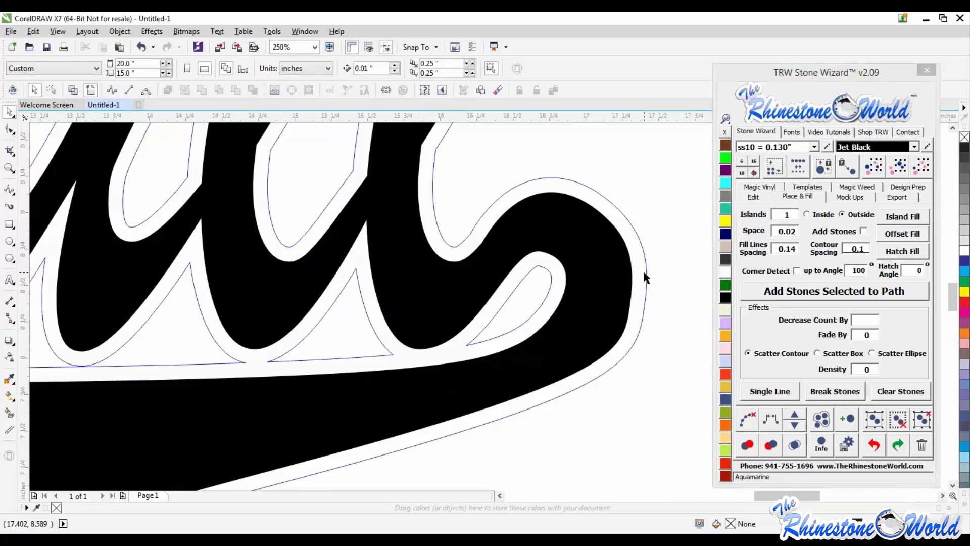
{"action": "left_click", "coordinate": [646, 277]}
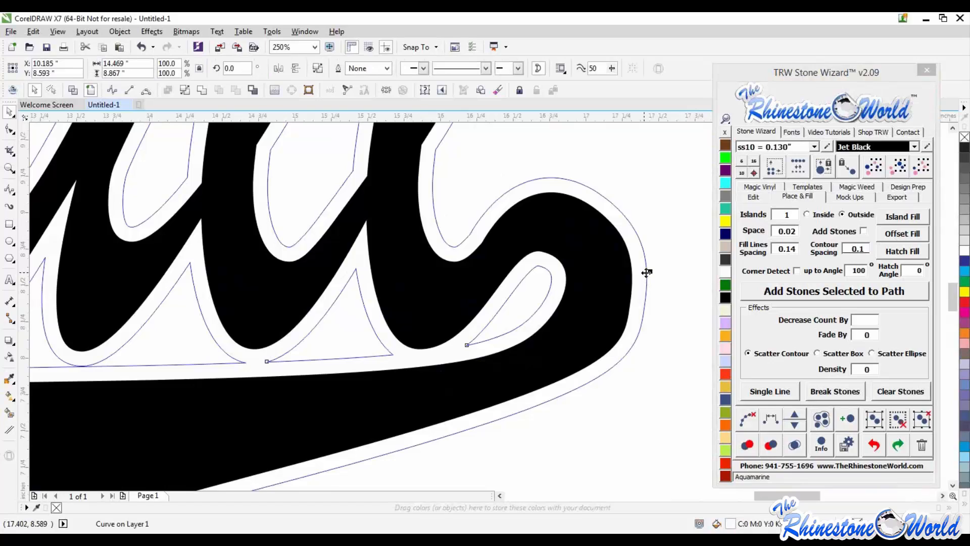
{"action": "left_click", "coordinate": [726, 221]}
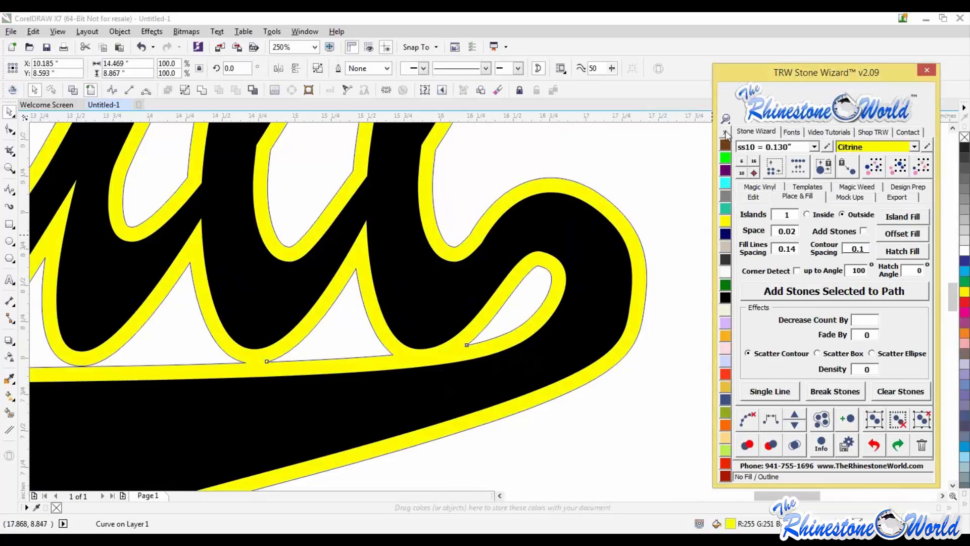
{"action": "key", "text": "F4"}
{"action": "left_click", "coordinate": [680, 190]}
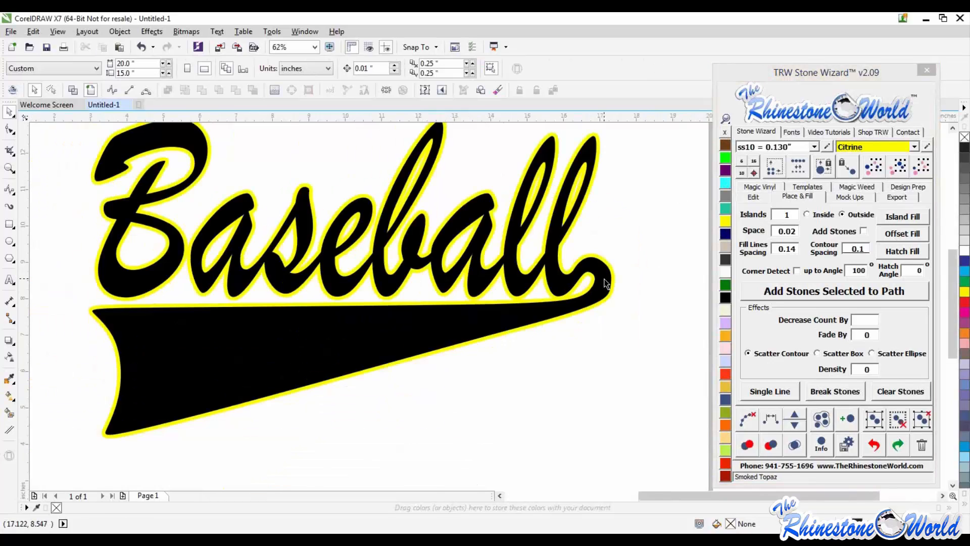
Change the contour's fill colour to Aquamarine.
{"action": "scroll", "coordinate": [604, 279], "scroll_direction": "down", "scroll_amount": 1}
{"action": "scroll", "coordinate": [598, 274], "scroll_direction": "up", "scroll_amount": 1}
{"action": "left_click", "coordinate": [621, 279]}
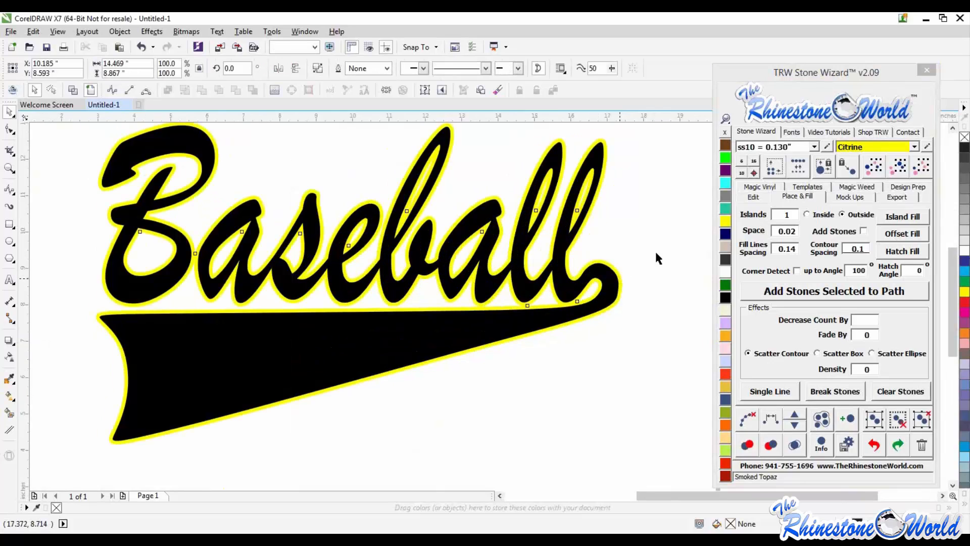
{"action": "left_click", "coordinate": [725, 183]}
{"action": "left_click", "coordinate": [630, 305]}
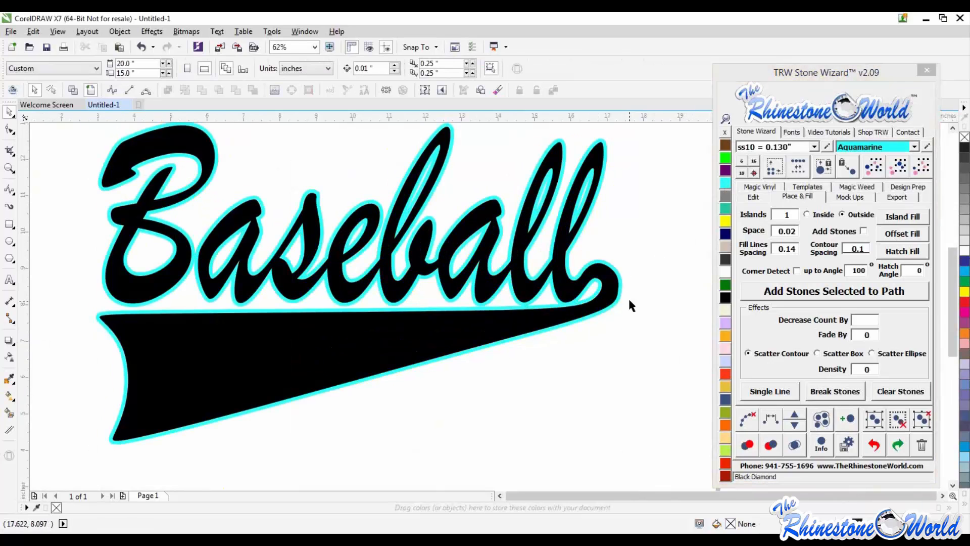
Move the aquamarine contour shape down below the black lettering, centring it at about X 11.718", Y 2.731".
{"action": "scroll", "coordinate": [630, 301], "scroll_direction": "down", "scroll_amount": 1}
{"action": "scroll", "coordinate": [578, 330], "scroll_direction": "up", "scroll_amount": 1}
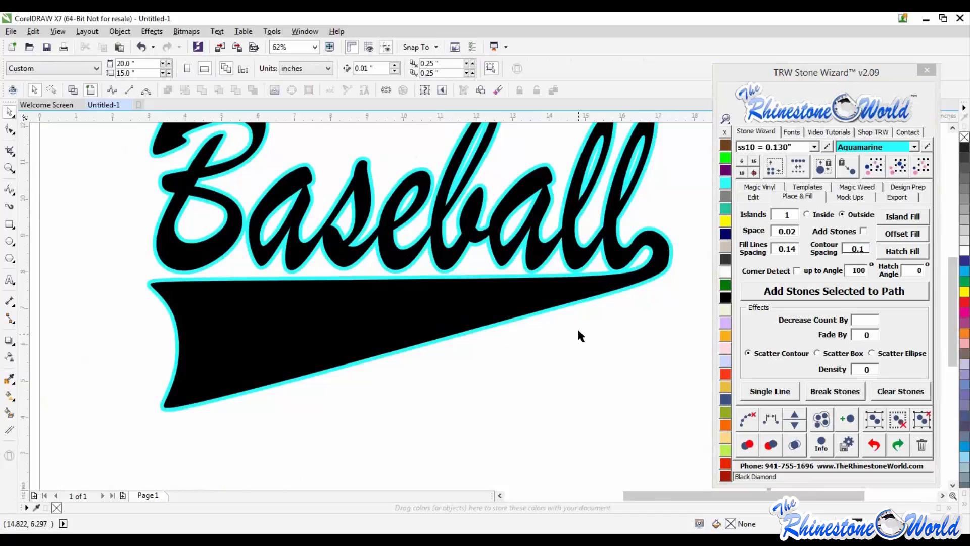
{"action": "left_click", "coordinate": [597, 261]}
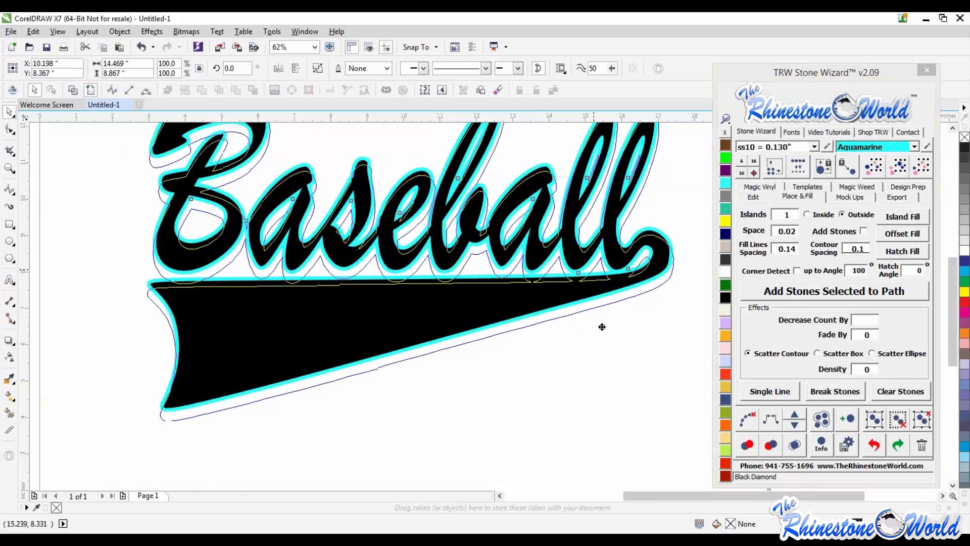
{"action": "left_click_drag", "start_coordinate": [602, 327], "coordinate": [628, 456]}
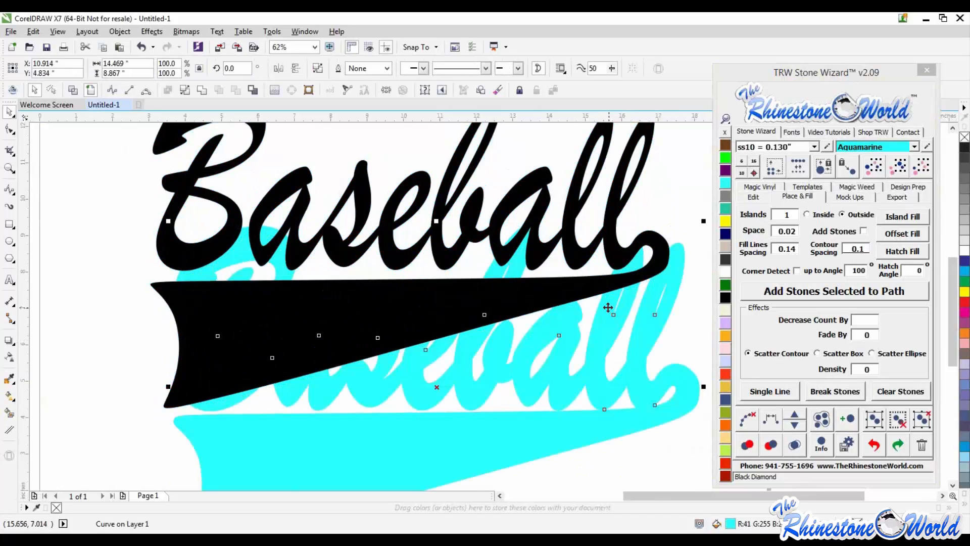
{"action": "scroll", "coordinate": [580, 335], "scroll_direction": "down", "scroll_amount": 1}
{"action": "left_click_drag", "start_coordinate": [595, 357], "coordinate": [609, 396]}
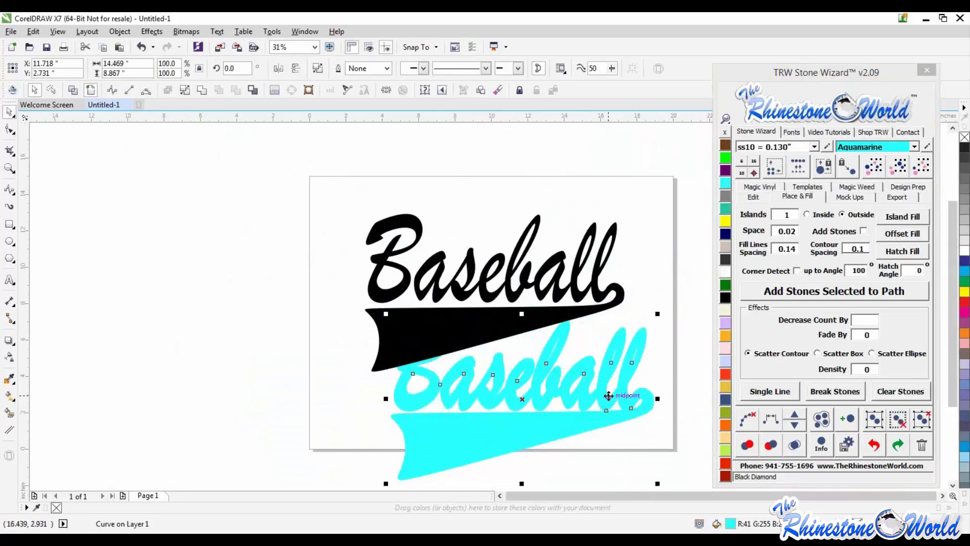
Undo the last move of the aquamarine contour, deselect it, and inspect its edge around the final letters.
{"action": "key", "text": "ctrl+z"}
{"action": "key", "text": "ctrl+z"}
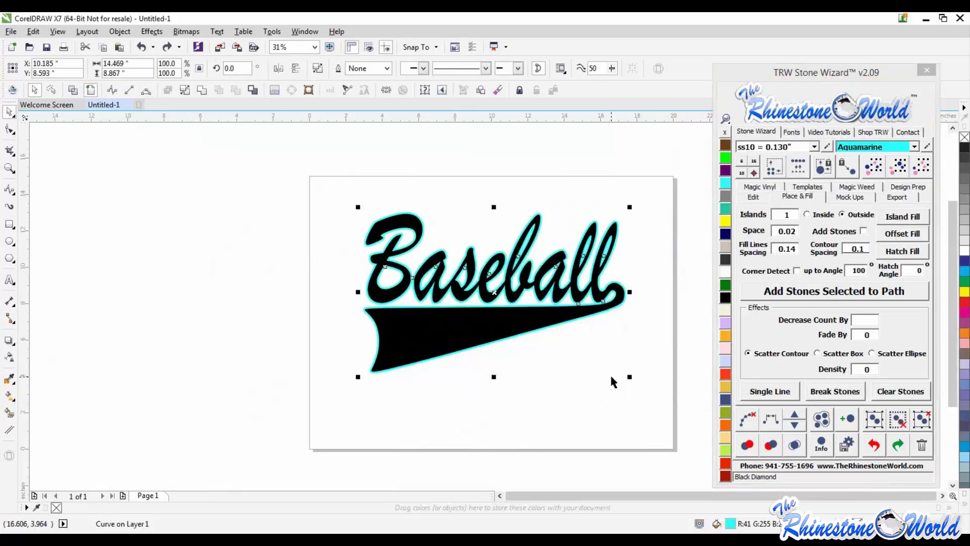
{"action": "left_click", "coordinate": [601, 373]}
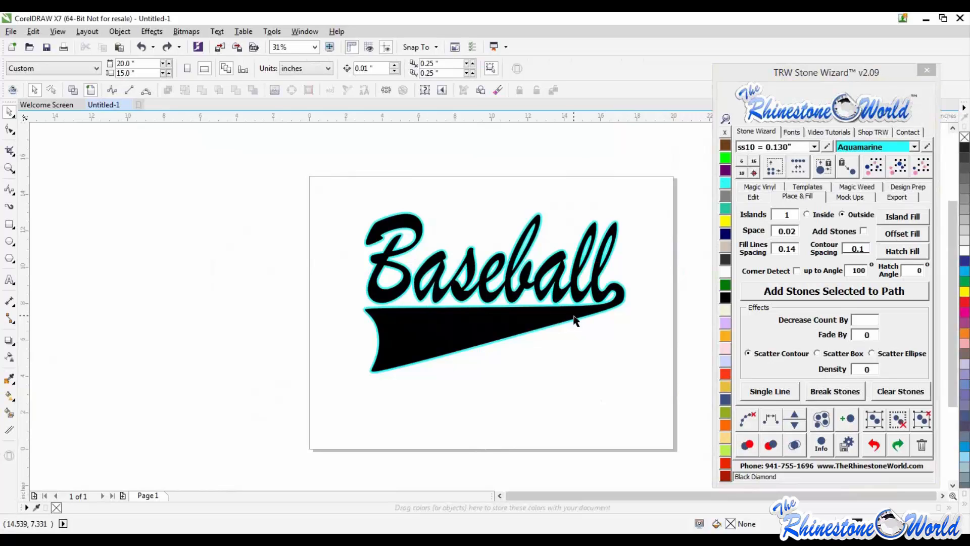
{"action": "scroll", "coordinate": [591, 267], "scroll_direction": "up", "scroll_amount": 5}
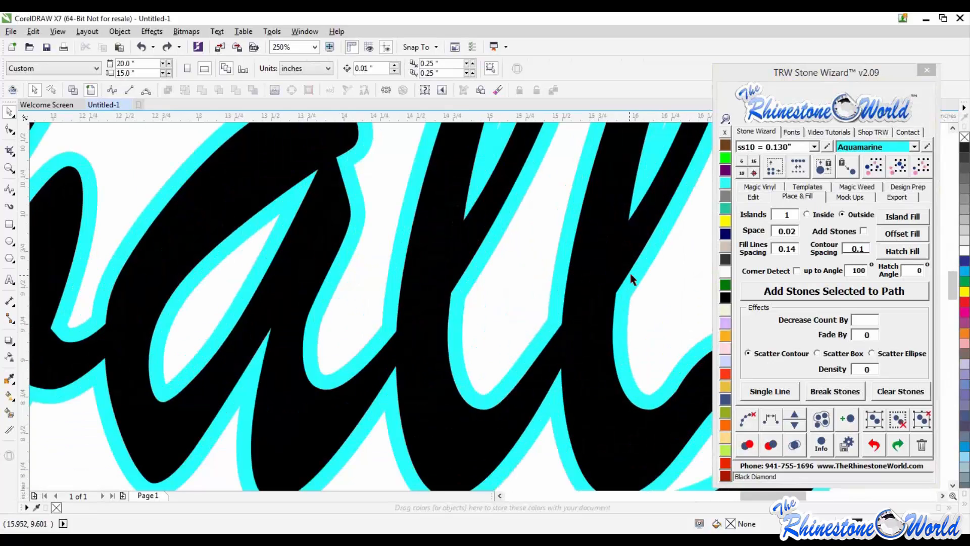
{"action": "scroll", "coordinate": [589, 271], "scroll_direction": "down", "scroll_amount": 5}
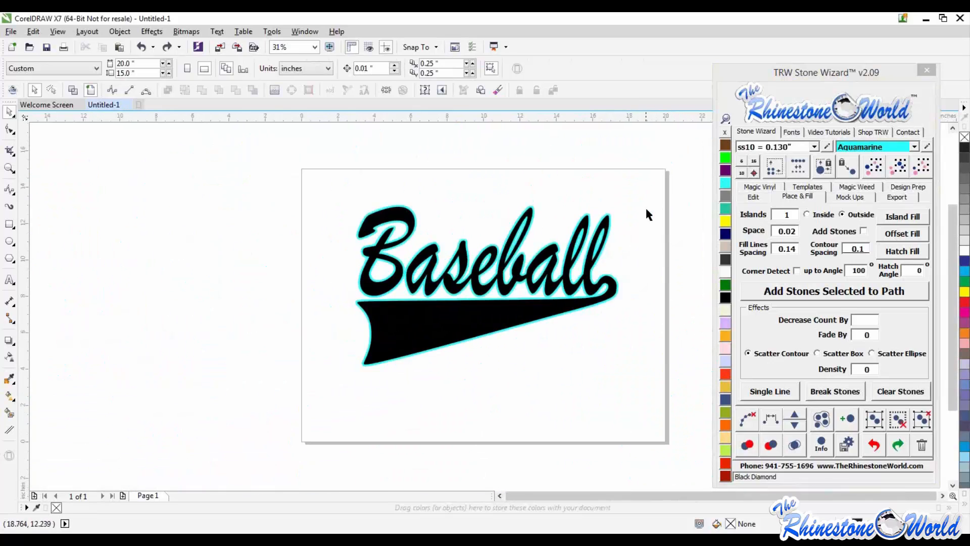
Copy the Baseball lettering and contour below the original at about X 9.799", Y -1.908", and cut the lettering shape out of the copied contour.
{"action": "left_click_drag", "start_coordinate": [649, 176], "coordinate": [296, 402]}
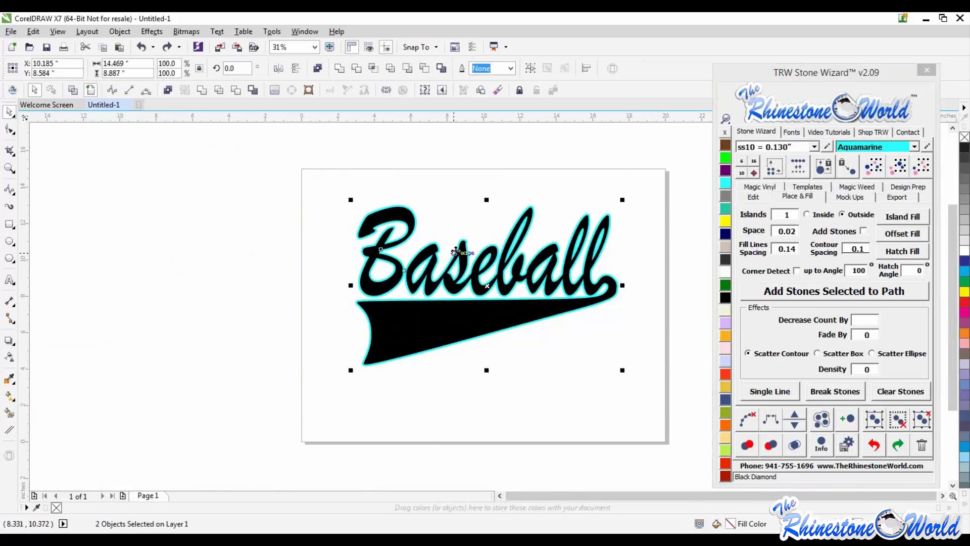
{"action": "left_click_drag", "start_coordinate": [462, 266], "coordinate": [461, 452]}
{"action": "scroll", "coordinate": [507, 433], "scroll_direction": "down", "scroll_amount": 2}
{"action": "scroll", "coordinate": [507, 433], "scroll_direction": "up", "scroll_amount": 2}
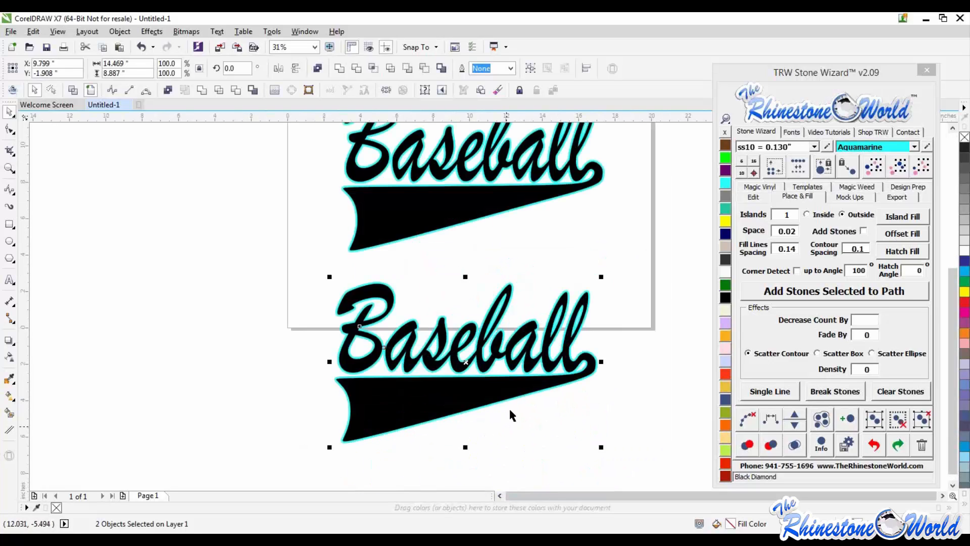
{"action": "left_click", "coordinate": [235, 95]}
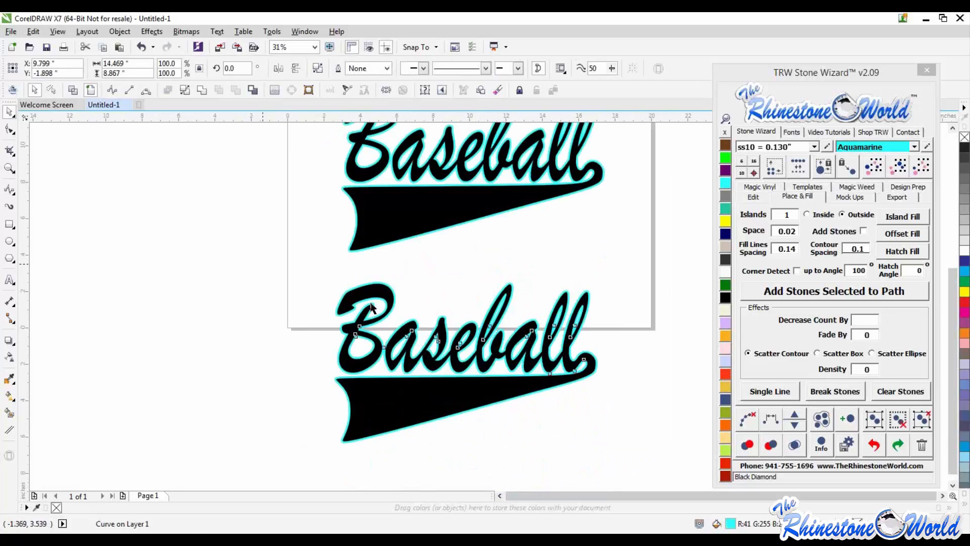
Move the lower copy's black lettering off its contour to check the cut-out, and undo the move.
{"action": "left_click_drag", "start_coordinate": [487, 318], "coordinate": [517, 384]}
{"action": "scroll", "coordinate": [547, 363], "scroll_direction": "up", "scroll_amount": 2}
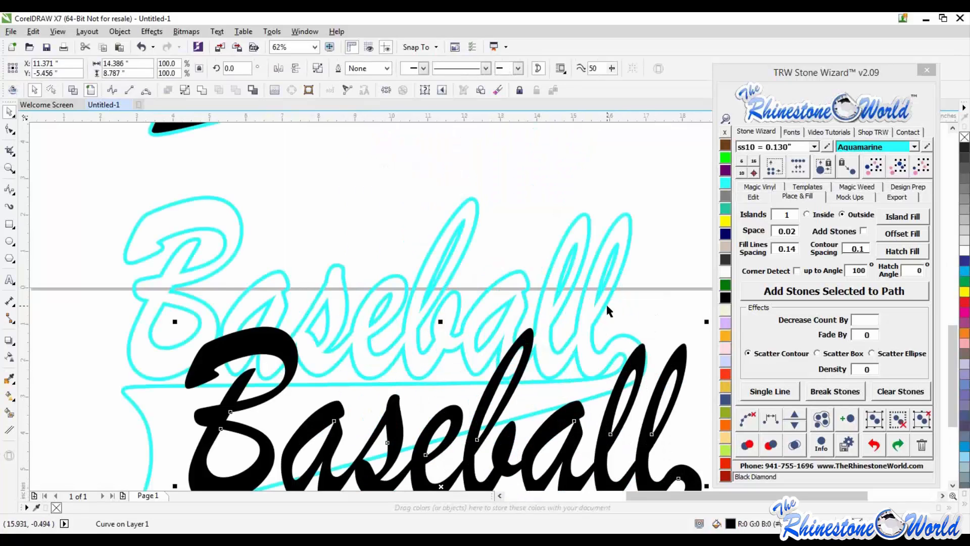
{"action": "key", "text": "ctrl+z"}
{"action": "scroll", "coordinate": [606, 306], "scroll_direction": "up", "scroll_amount": 2}
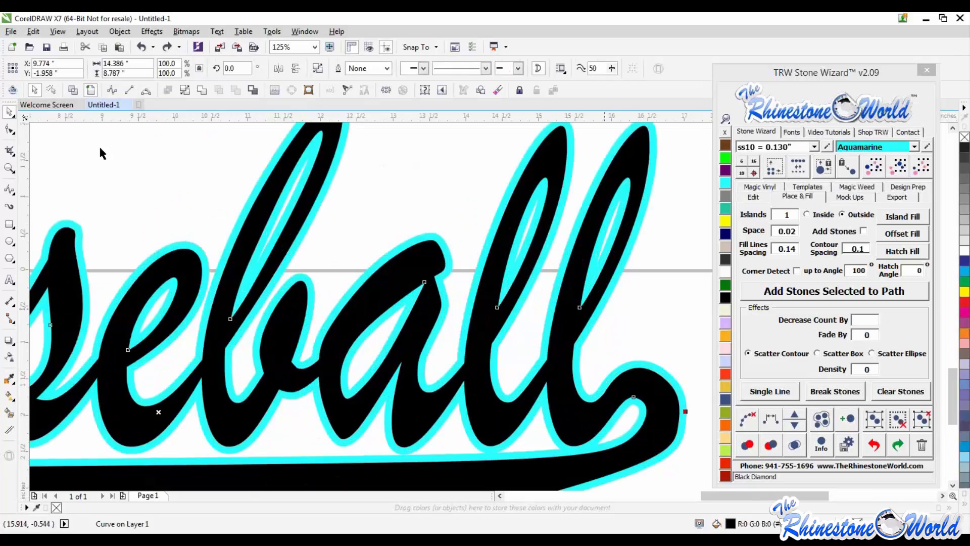
Check in wireframe whether the lower copy's lettering and contour edges coincide by shifting the lettering slightly and undoing each shift.
{"action": "left_click", "coordinate": [77, 94]}
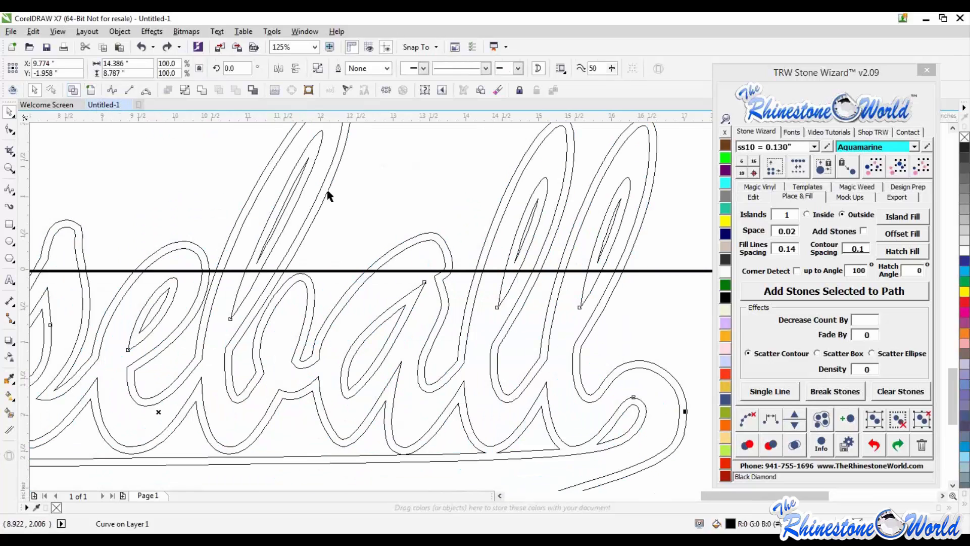
{"action": "left_click", "coordinate": [601, 300]}
{"action": "scroll", "coordinate": [622, 318], "scroll_direction": "up", "scroll_amount": 8}
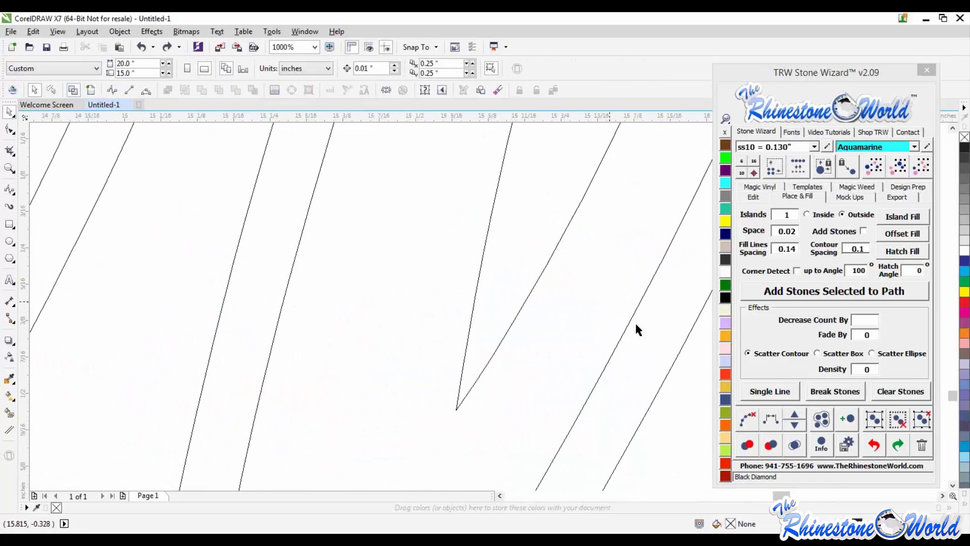
{"action": "left_click", "coordinate": [612, 324]}
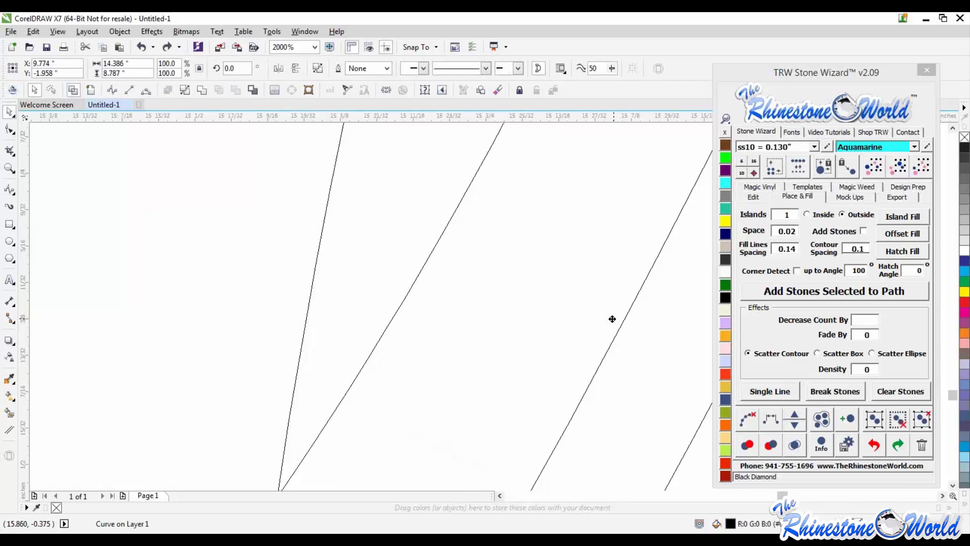
{"action": "scroll", "coordinate": [622, 326], "scroll_direction": "up", "scroll_amount": 2}
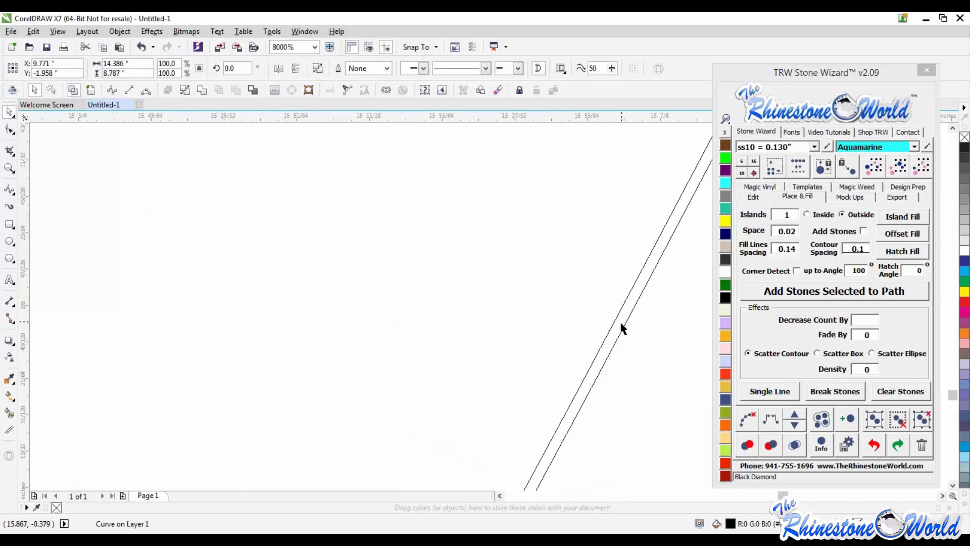
{"action": "scroll", "coordinate": [602, 313], "scroll_direction": "up", "scroll_amount": 2}
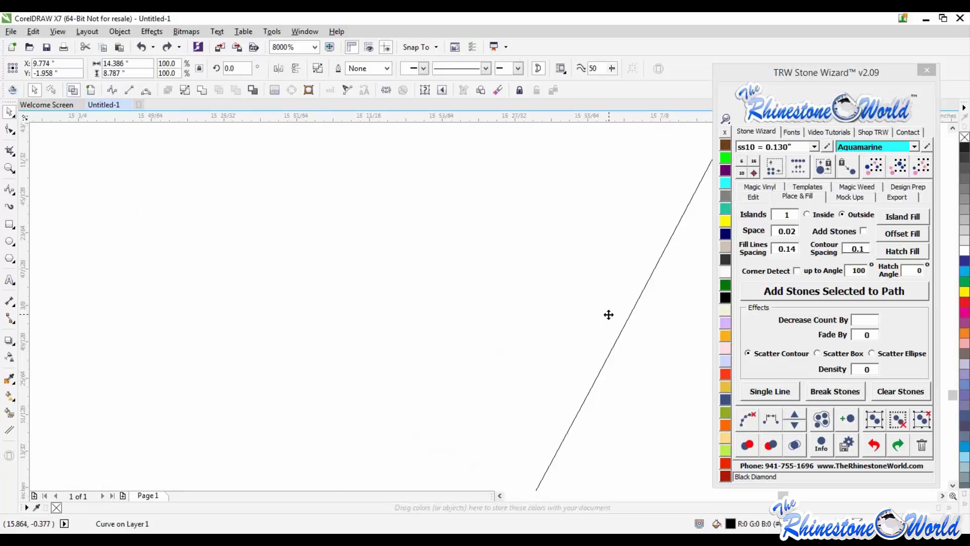
{"action": "left_click_drag", "start_coordinate": [608, 315], "coordinate": [605, 317]}
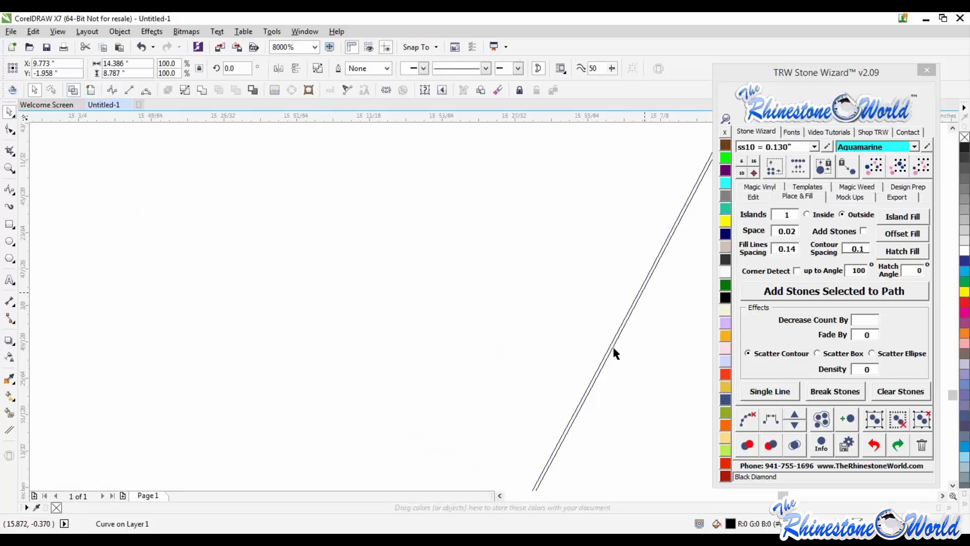
{"action": "key", "text": "ctrl+z"}
{"action": "scroll", "coordinate": [475, 287], "scroll_direction": "down", "scroll_amount": 8}
{"action": "scroll", "coordinate": [475, 287], "scroll_direction": "down", "scroll_amount": 6}
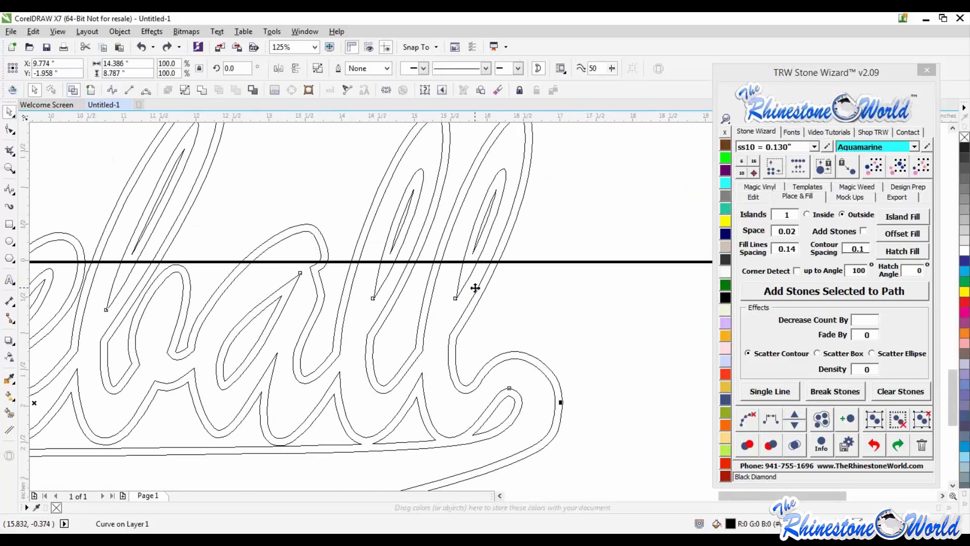
Restore the full-colour view and examine how the lower copy's contour meets the lettering around the tail curl.
{"action": "left_click", "coordinate": [91, 90]}
{"action": "key", "text": "Escape"}
{"action": "scroll", "coordinate": [497, 346], "scroll_direction": "up", "scroll_amount": 6}
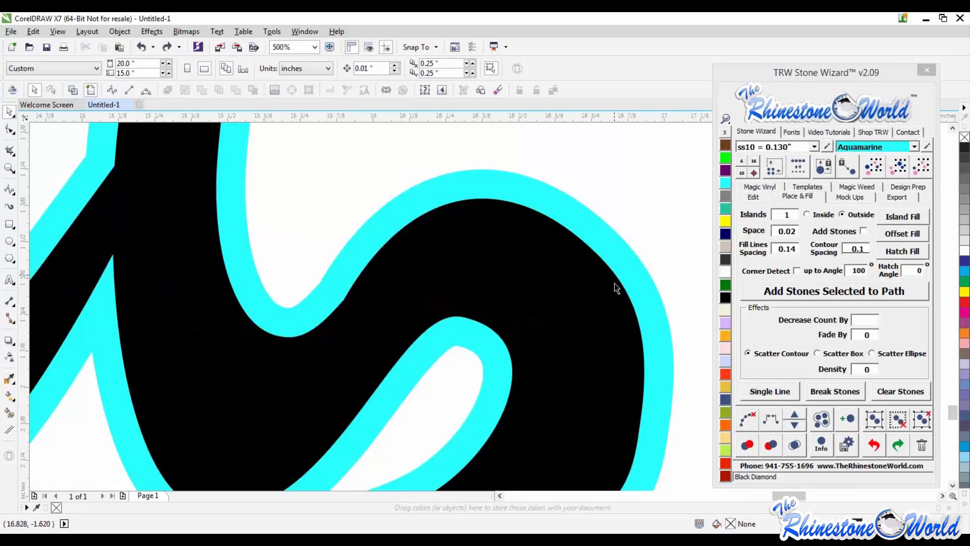
{"action": "scroll", "coordinate": [618, 283], "scroll_direction": "down", "scroll_amount": 4}
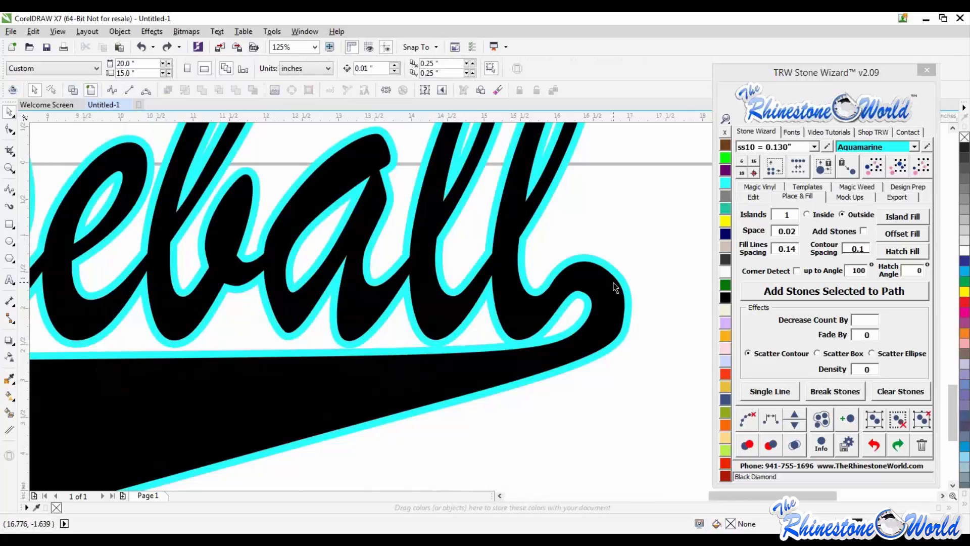
{"action": "scroll", "coordinate": [615, 287], "scroll_direction": "down", "scroll_amount": 2}
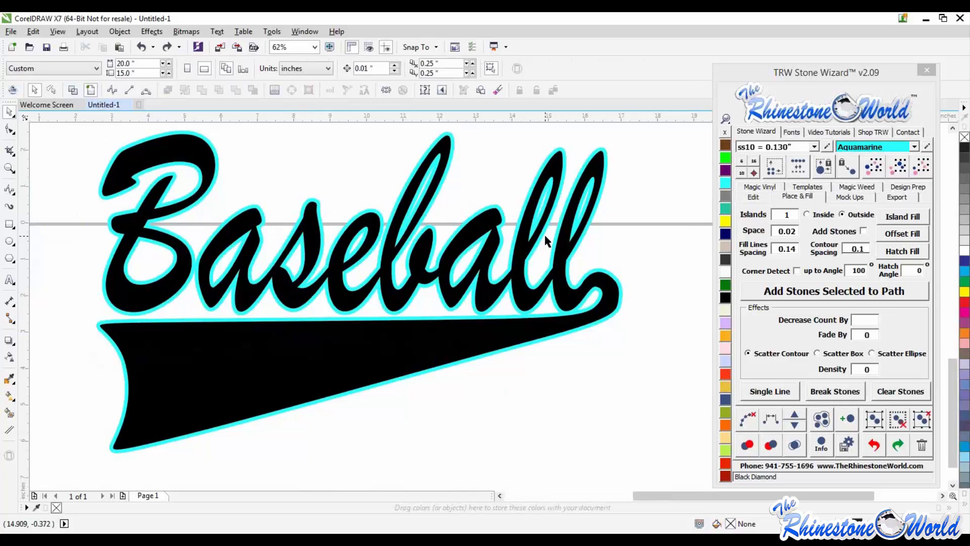
{"action": "scroll", "coordinate": [621, 293], "scroll_direction": "up", "scroll_amount": 2}
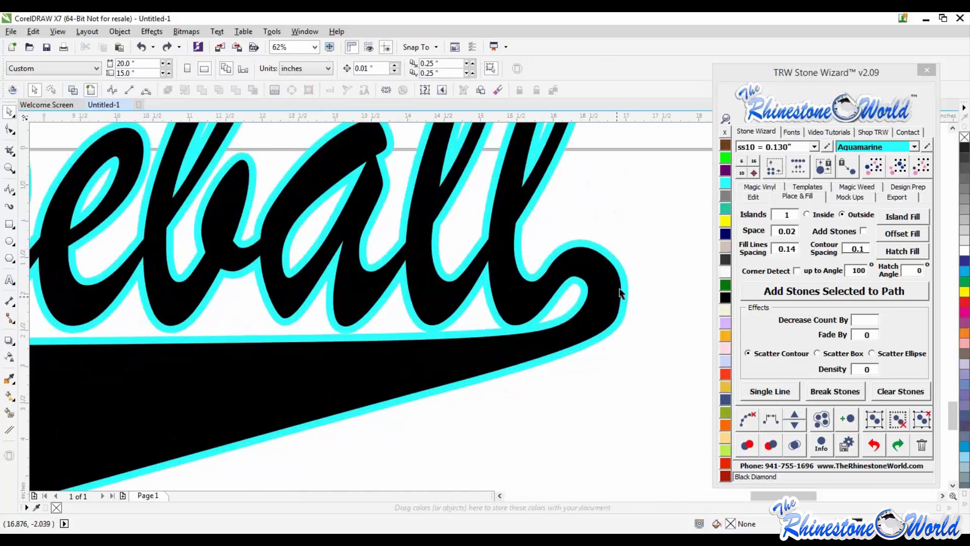
{"action": "scroll", "coordinate": [621, 294], "scroll_direction": "up", "scroll_amount": 4}
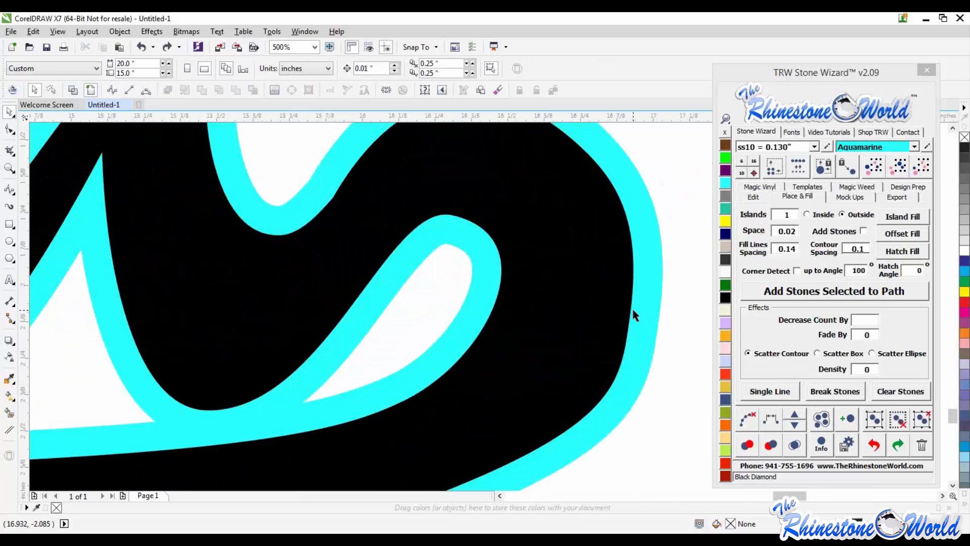
{"action": "scroll", "coordinate": [632, 307], "scroll_direction": "down", "scroll_amount": 5}
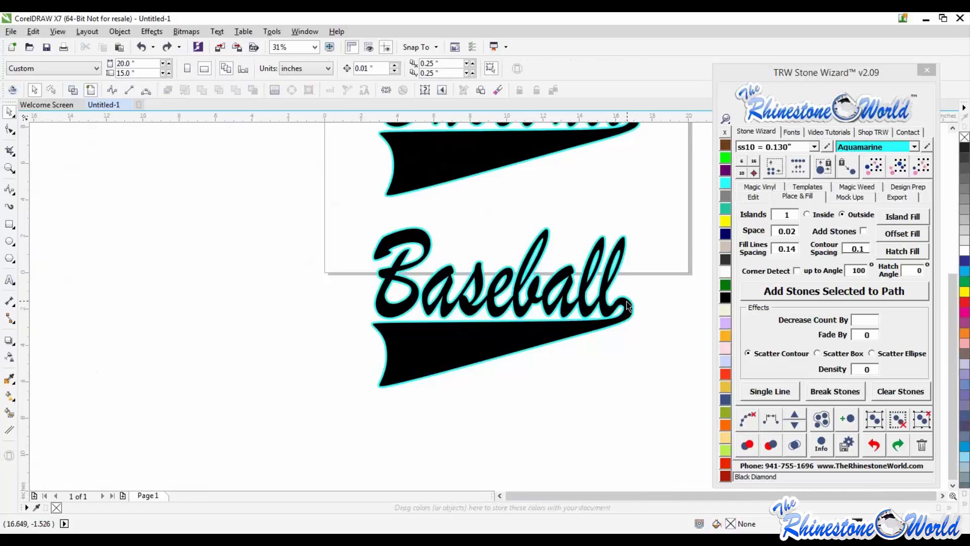
Move the upper design's black lettering aside to check the contour shape beneath it, and undo the move.
{"action": "scroll", "coordinate": [627, 306], "scroll_direction": "down", "scroll_amount": 1}
{"action": "scroll", "coordinate": [619, 159], "scroll_direction": "up", "scroll_amount": 3}
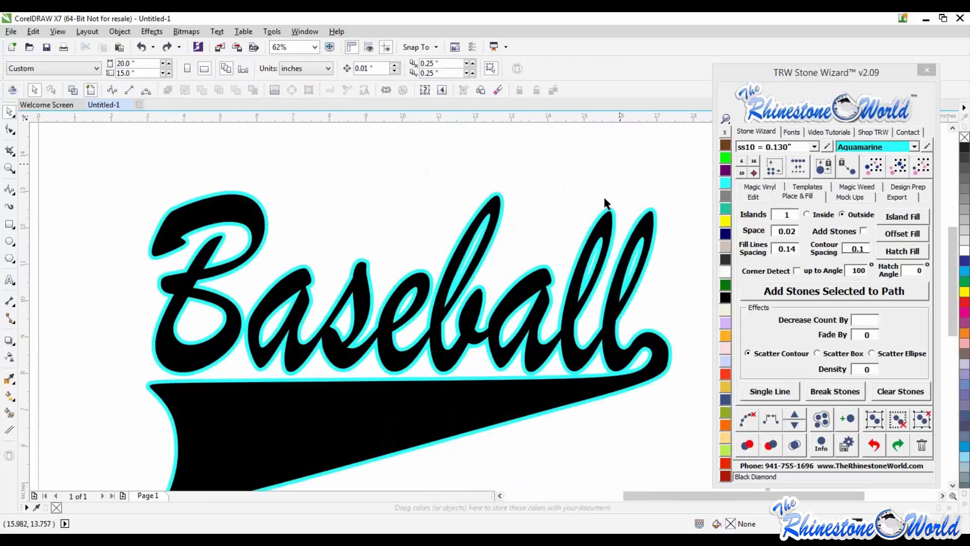
{"action": "scroll", "coordinate": [515, 314], "scroll_direction": "down", "scroll_amount": 1}
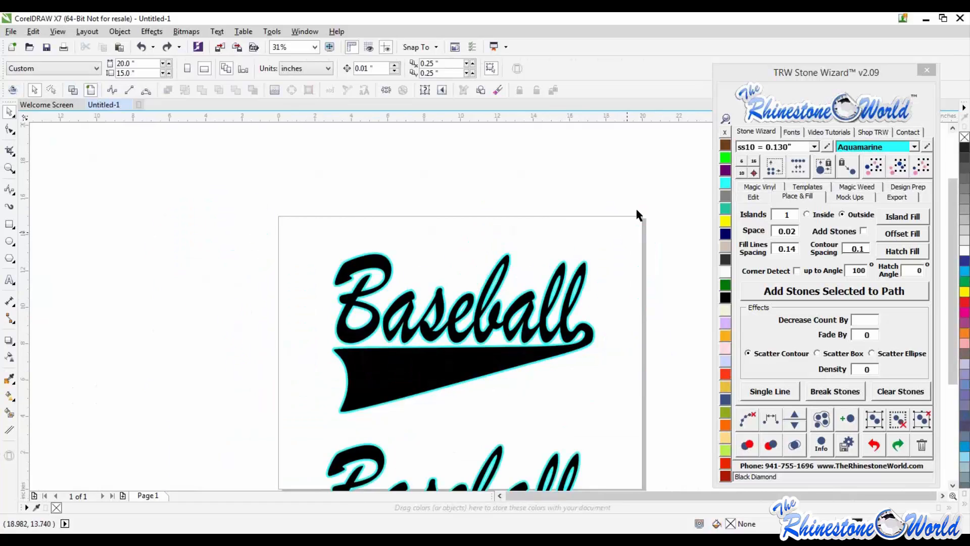
{"action": "left_click_drag", "start_coordinate": [487, 359], "coordinate": [531, 429]}
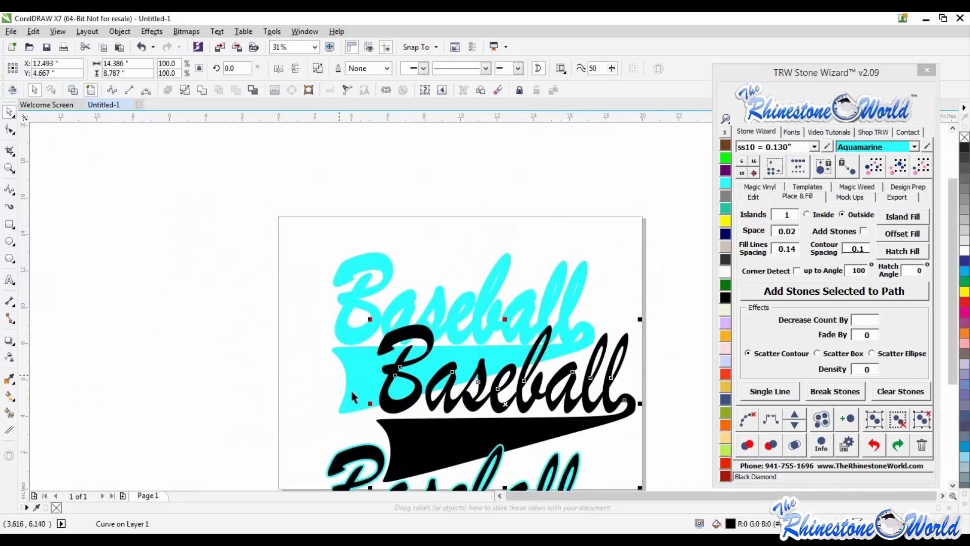
{"action": "key", "text": "ctrl+z"}
Apply Magic Trap with a value of .02 to the upper Baseball lettering and its aquamarine contour.
{"action": "left_click_drag", "start_coordinate": [645, 210], "coordinate": [262, 433]}
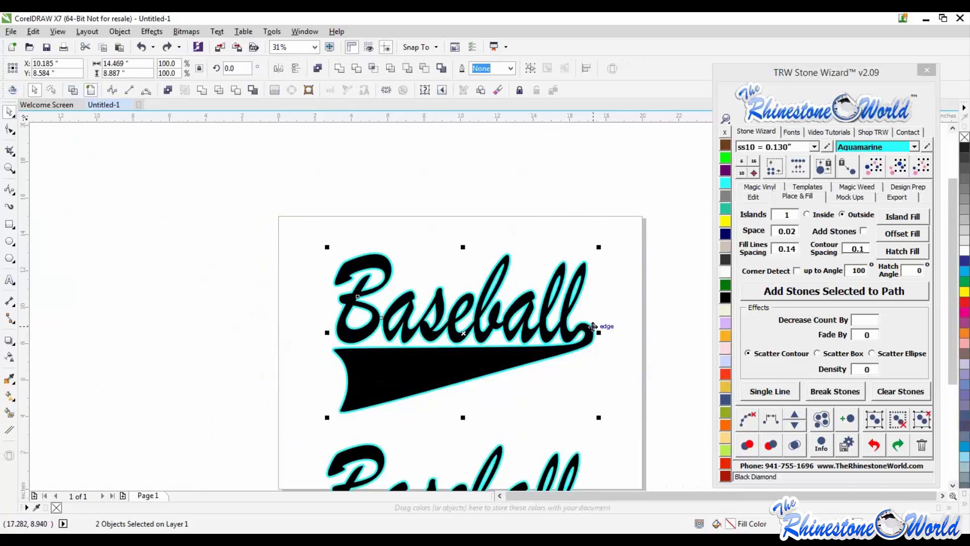
{"action": "left_click", "coordinate": [755, 197]}
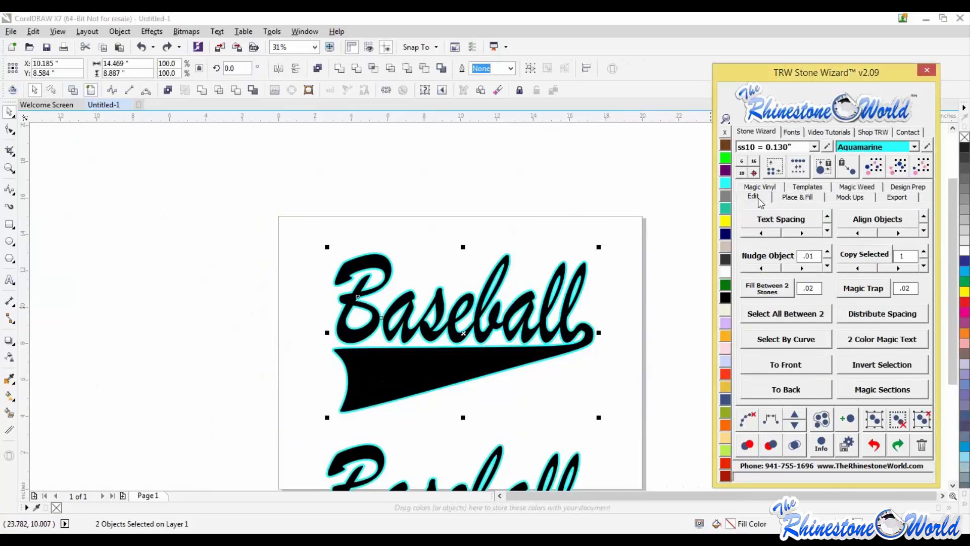
{"action": "left_click", "coordinate": [861, 289]}
{"action": "left_click", "coordinate": [660, 323]}
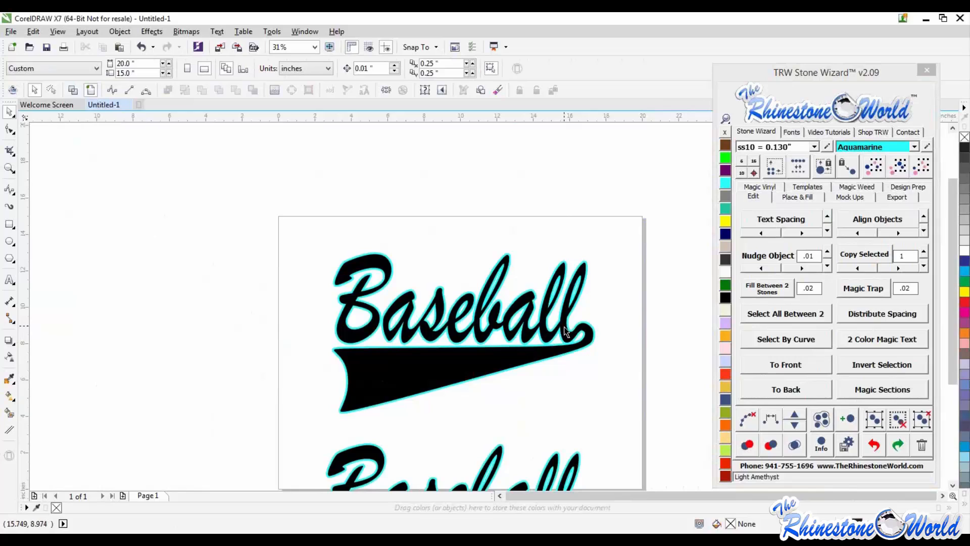
Move the upper black lettering off the trapped contour to check the knocked-out shape, and undo the move.
{"action": "left_click_drag", "start_coordinate": [529, 352], "coordinate": [517, 328]}
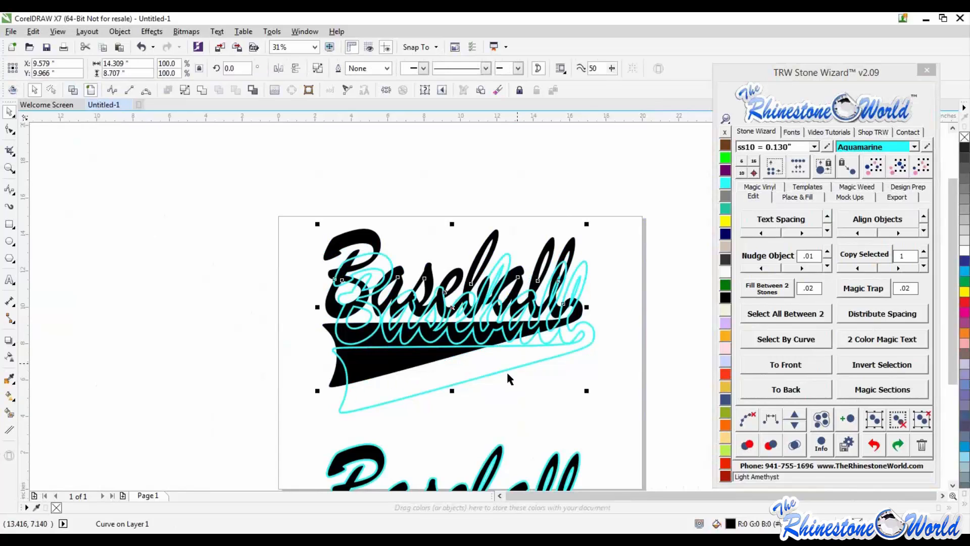
{"action": "scroll", "coordinate": [507, 374], "scroll_direction": "up", "scroll_amount": 2}
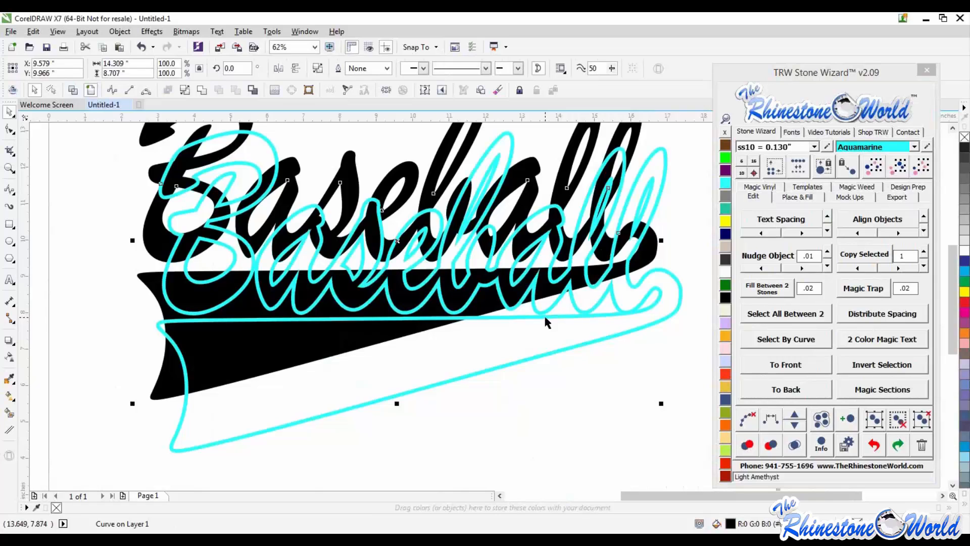
{"action": "key", "text": "ctrl+z"}
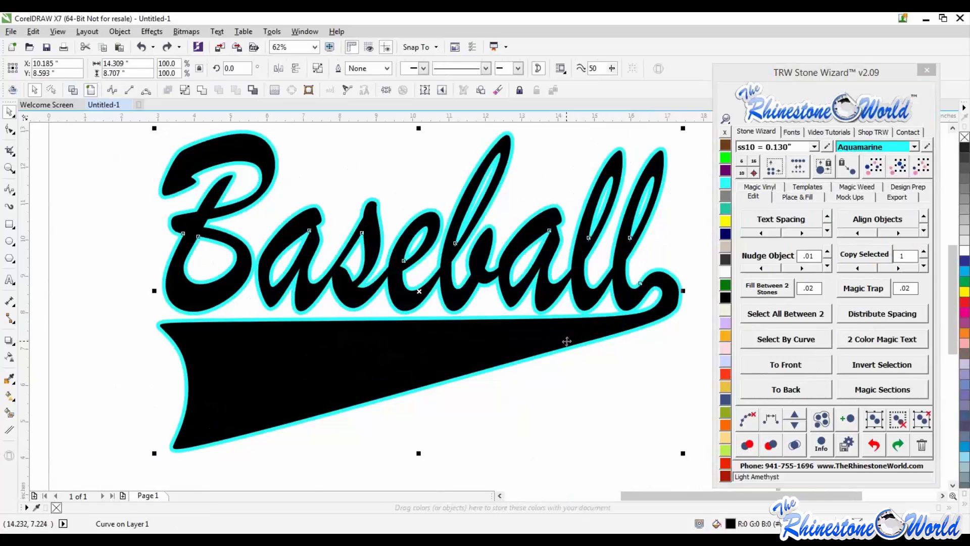
Examine the trap overlap between the upper lettering and contour in wireframe, and return to the full-colour view.
{"action": "left_click", "coordinate": [74, 92]}
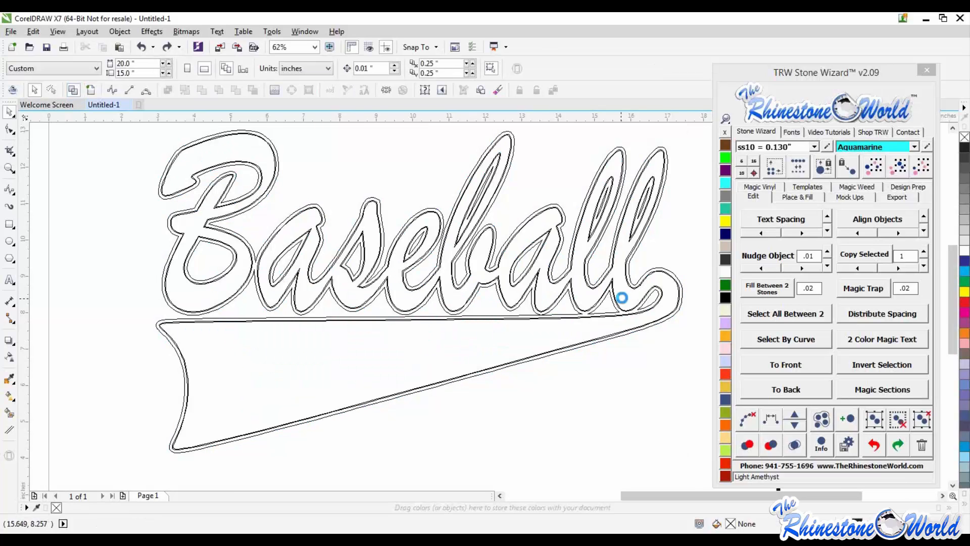
{"action": "scroll", "coordinate": [622, 297], "scroll_direction": "up", "scroll_amount": 6}
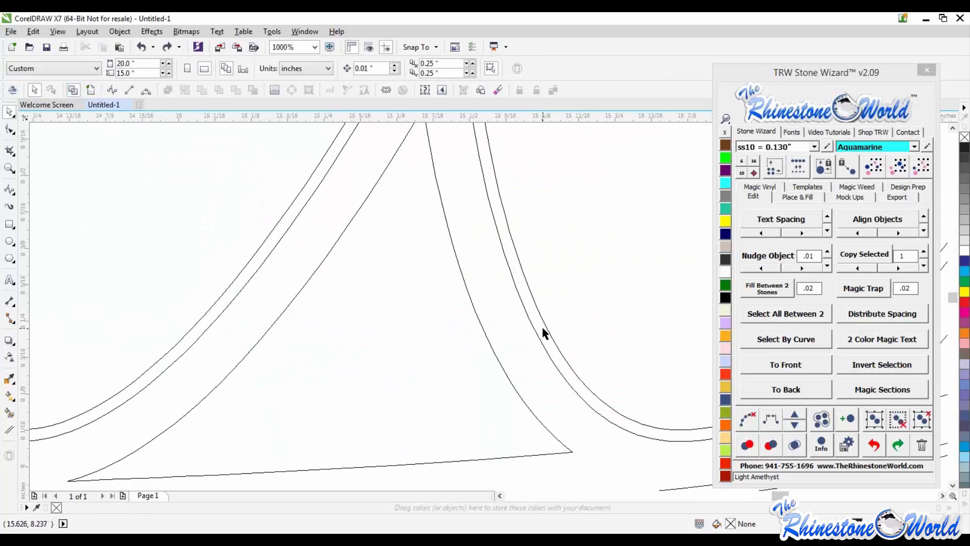
{"action": "scroll", "coordinate": [543, 334], "scroll_direction": "down", "scroll_amount": 3}
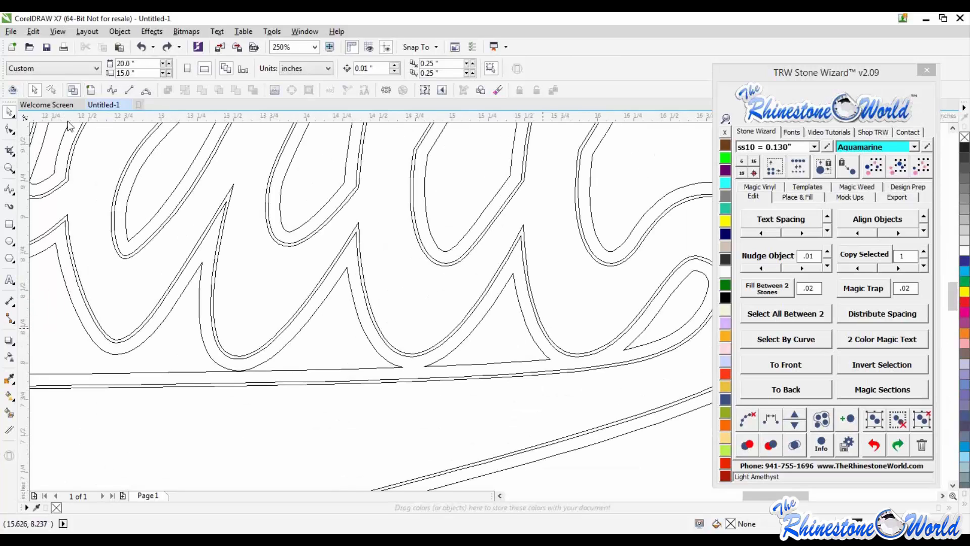
{"action": "left_click", "coordinate": [90, 90]}
{"action": "scroll", "coordinate": [526, 427], "scroll_direction": "down", "scroll_amount": 5}
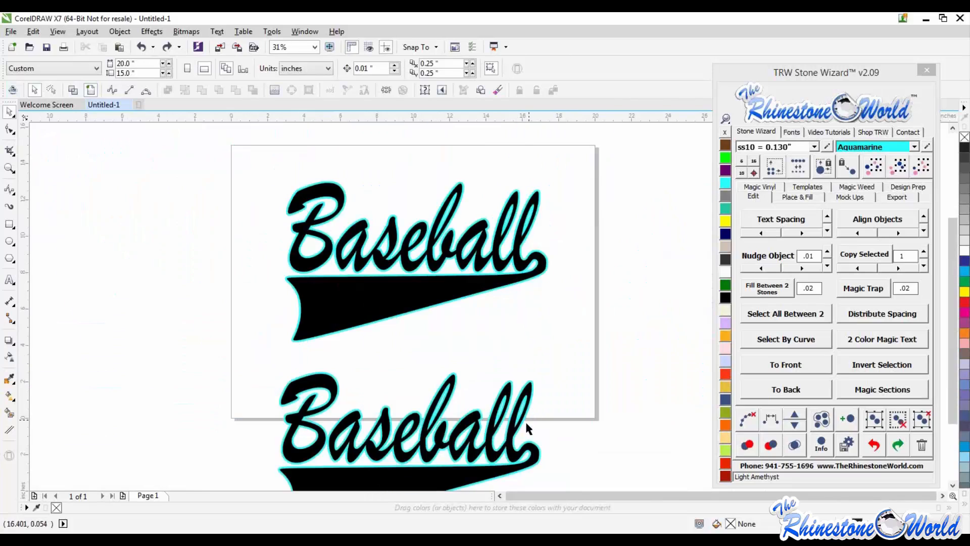
Shift the lower plain cut-out design's black lettering slightly sideways to inspect the edge between it and its aquamarine contour.
{"action": "scroll", "coordinate": [526, 420], "scroll_direction": "up", "scroll_amount": 7}
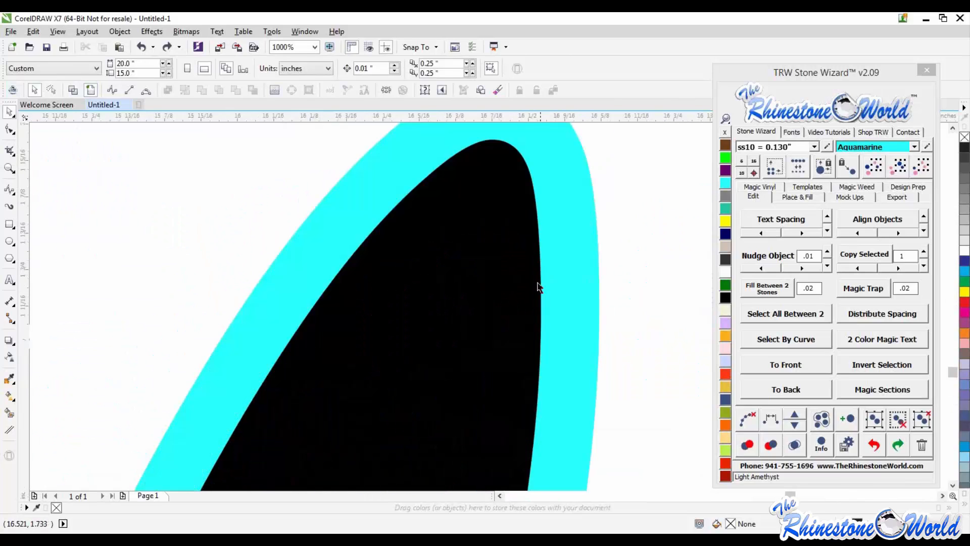
{"action": "scroll", "coordinate": [537, 287], "scroll_direction": "up", "scroll_amount": 1}
{"action": "left_click", "coordinate": [533, 285]}
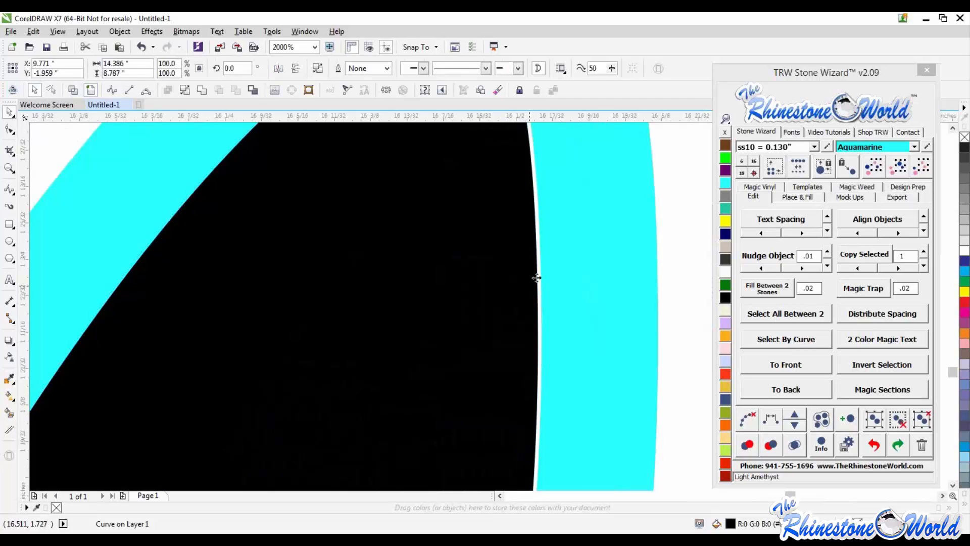
{"action": "scroll", "coordinate": [539, 282], "scroll_direction": "up", "scroll_amount": 1}
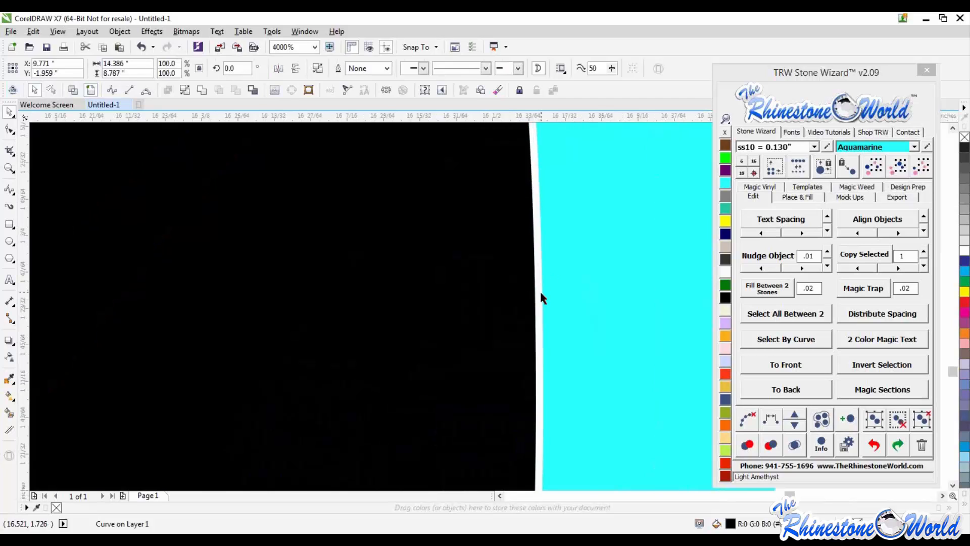
{"action": "scroll", "coordinate": [541, 293], "scroll_direction": "down", "scroll_amount": 8}
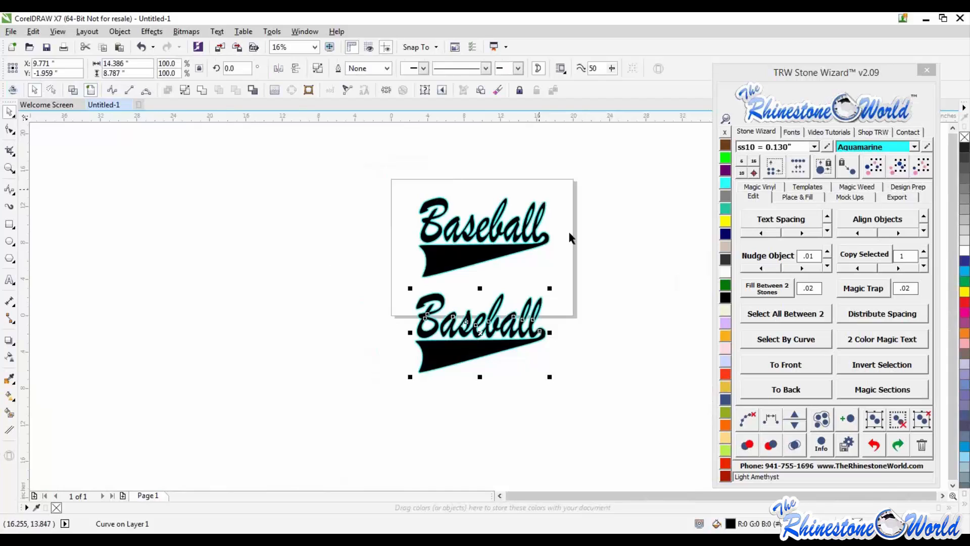
Shift the upper trapped design's black lettering slightly sideways to compare its overlap with the contour, and undo the moves.
{"action": "scroll", "coordinate": [568, 229], "scroll_direction": "up", "scroll_amount": 6}
{"action": "left_click_drag", "start_coordinate": [517, 256], "coordinate": [504, 274]}
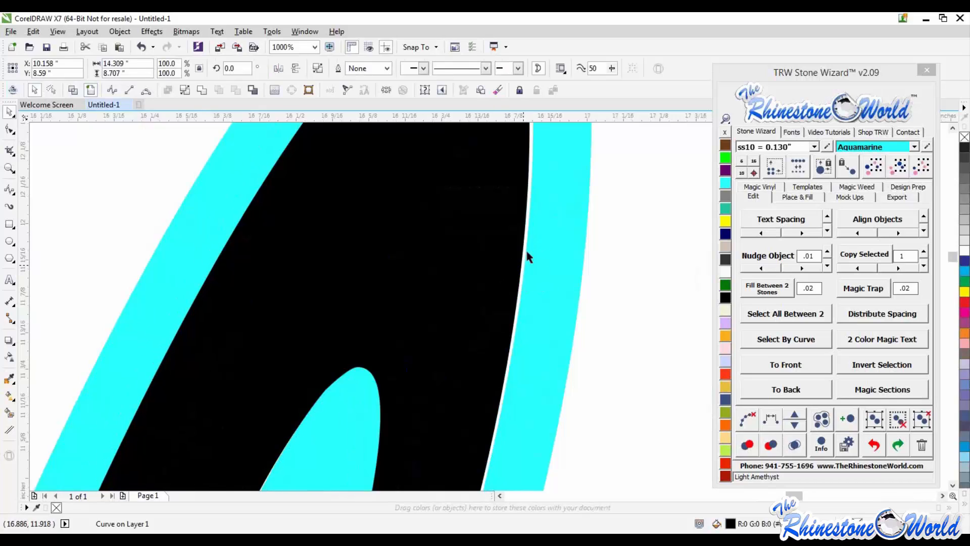
{"action": "key", "text": "ctrl+z"}
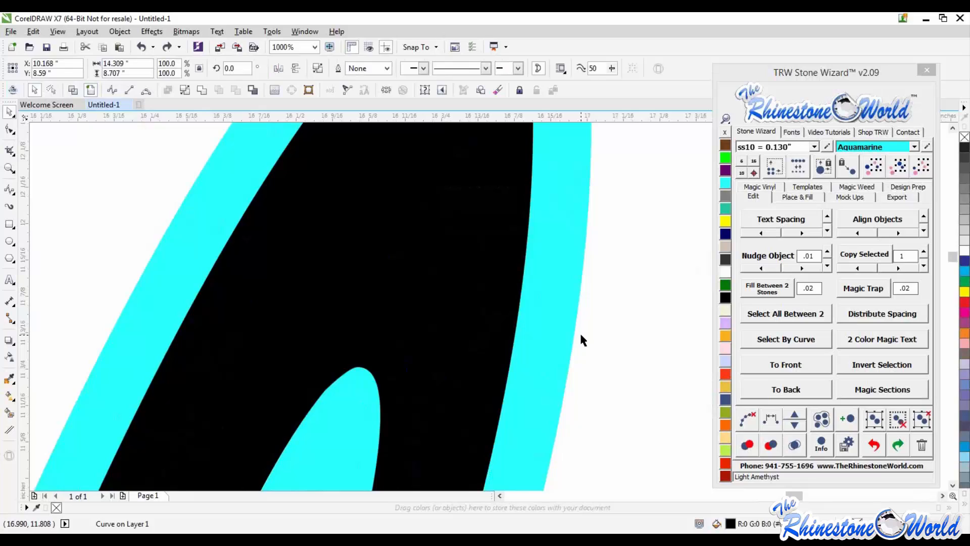
{"action": "key", "text": "ctrl+z"}
{"action": "left_click", "coordinate": [619, 317]}
{"action": "left_click_drag", "start_coordinate": [512, 285], "coordinate": [488, 286]}
{"action": "key", "text": "ctrl+z"}
{"action": "scroll", "coordinate": [530, 310], "scroll_direction": "down", "scroll_amount": 5}
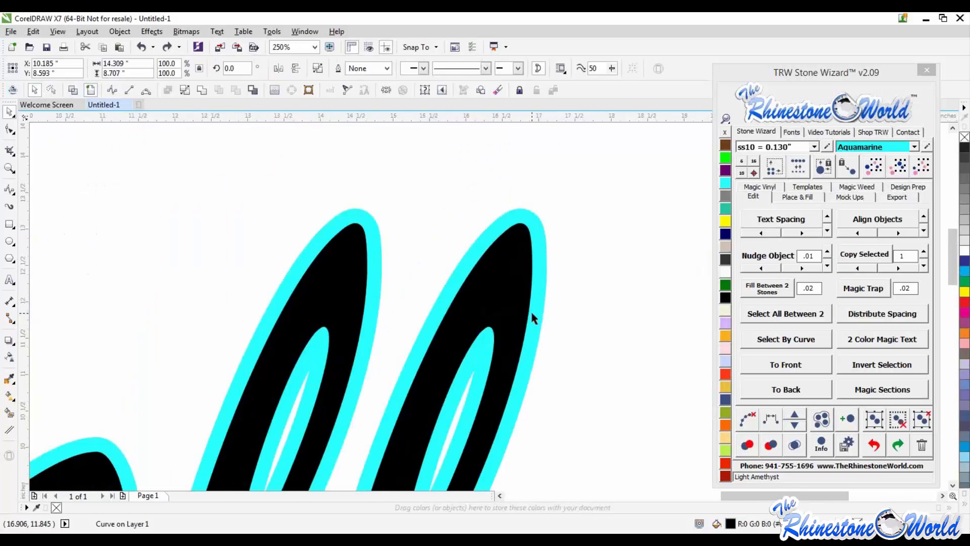
Delete the lower plain cut-out Baseball design together with its contour.
{"action": "left_click", "coordinate": [563, 328]}
{"action": "scroll", "coordinate": [523, 266], "scroll_direction": "down", "scroll_amount": 2}
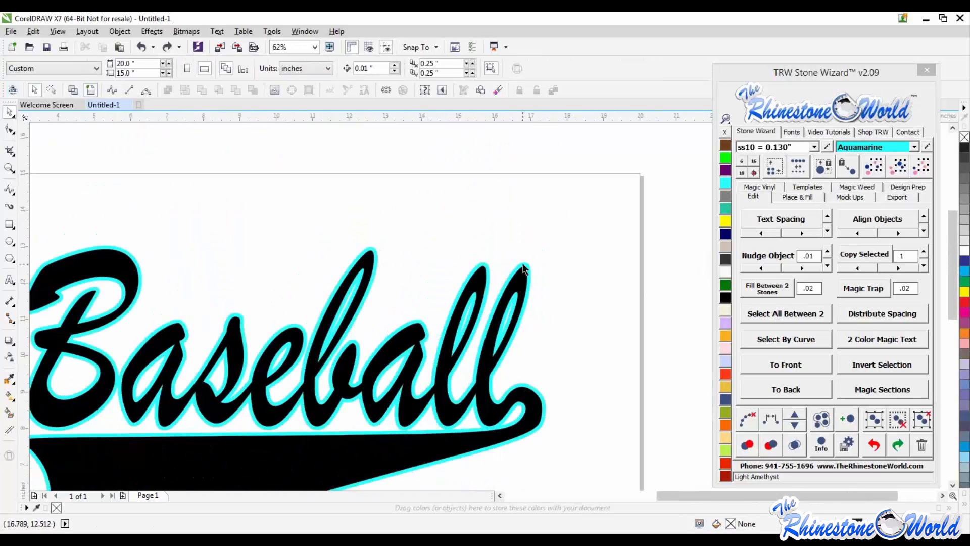
{"action": "scroll", "coordinate": [523, 273], "scroll_direction": "down", "scroll_amount": 1}
{"action": "scroll", "coordinate": [352, 393], "scroll_direction": "up", "scroll_amount": 1}
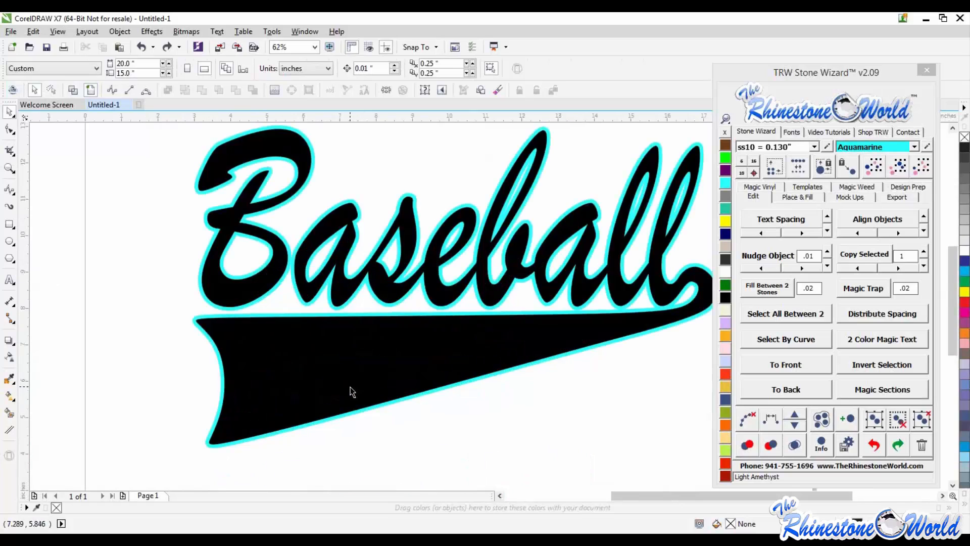
{"action": "scroll", "coordinate": [537, 329], "scroll_direction": "down", "scroll_amount": 3}
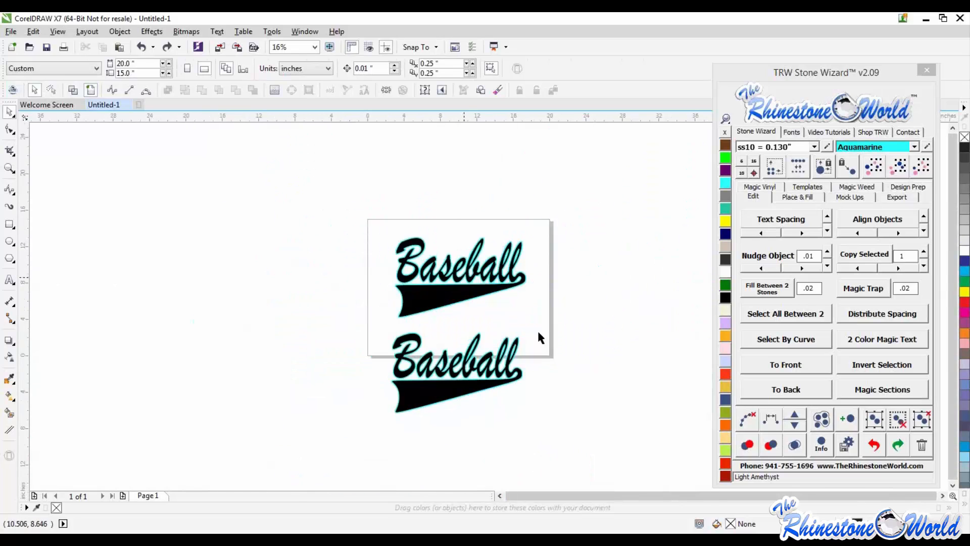
{"action": "left_click_drag", "start_coordinate": [353, 431], "coordinate": [336, 432]}
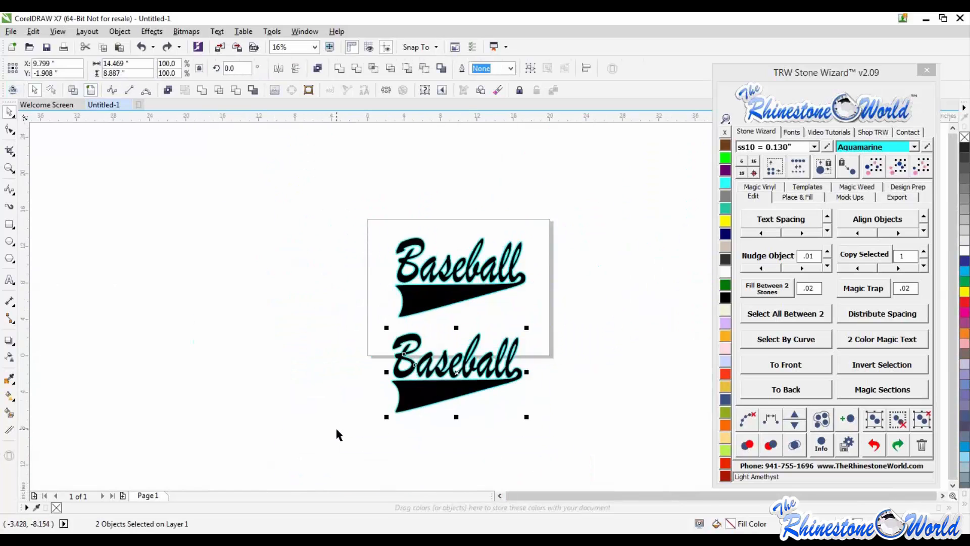
{"action": "key", "text": "Delete"}
Scale the remaining Baseball design and contour down to about 9.7 by 6 inches and place it in the page's upper middle.
{"action": "left_click_drag", "start_coordinate": [576, 217], "coordinate": [315, 374]}
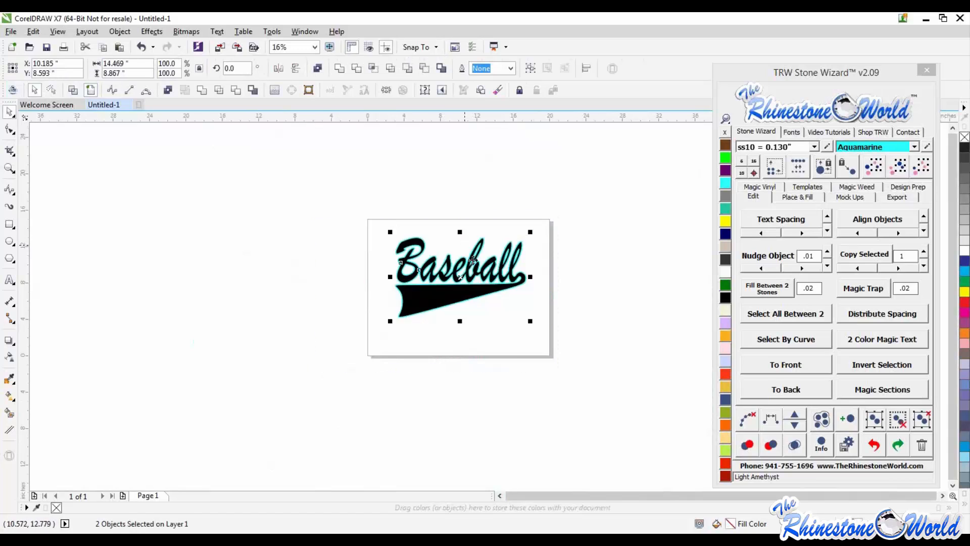
{"action": "scroll", "coordinate": [485, 281], "scroll_direction": "up", "scroll_amount": 2}
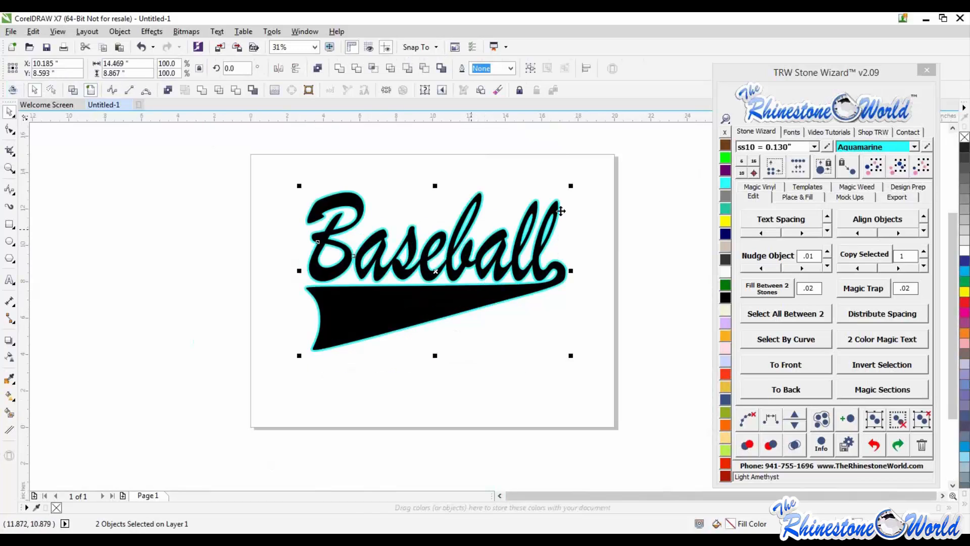
{"action": "left_click_drag", "start_coordinate": [571, 185], "coordinate": [485, 238]}
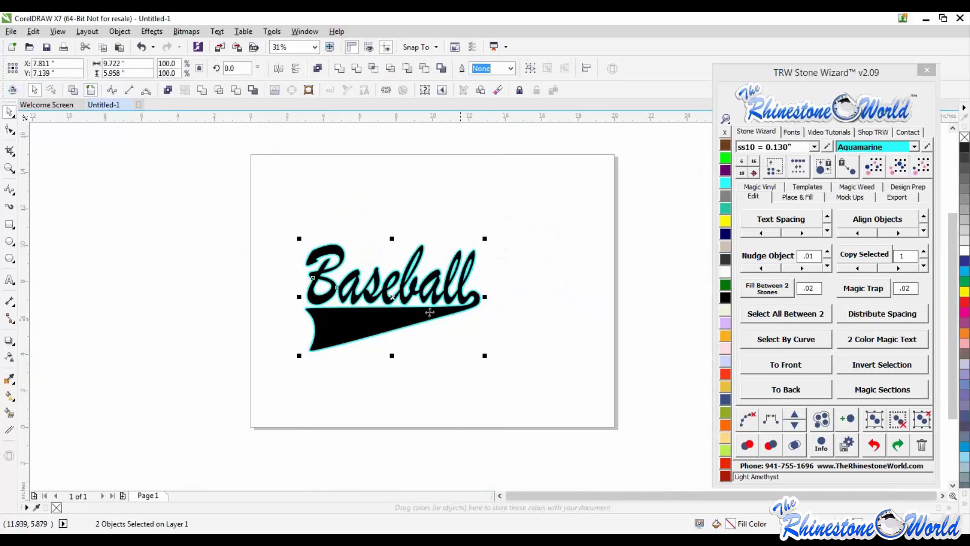
{"action": "left_click_drag", "start_coordinate": [430, 312], "coordinate": [479, 256]}
{"action": "left_click", "coordinate": [480, 303]}
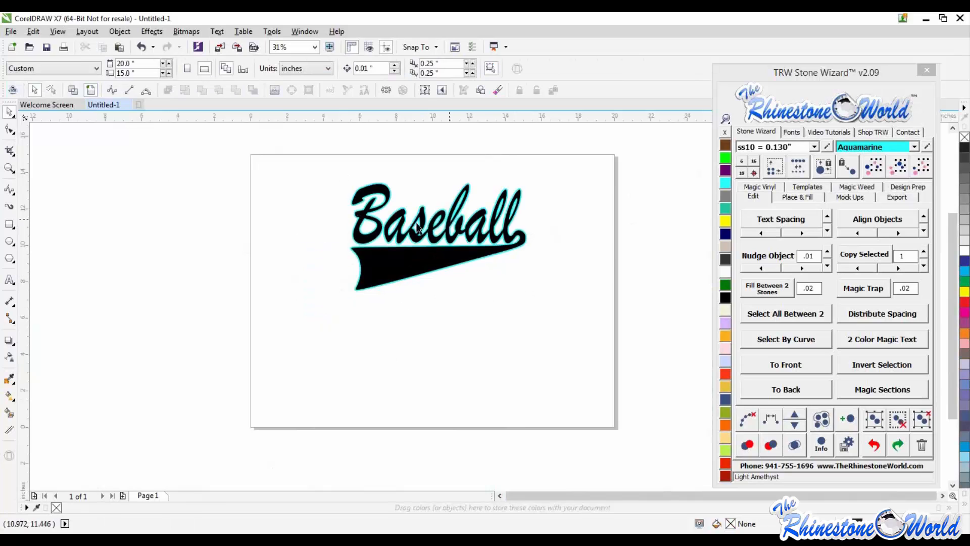
Add the artistic text "MOM of #23" on the page below the Baseball design.
{"action": "scroll", "coordinate": [419, 228], "scroll_direction": "up", "scroll_amount": 2}
{"action": "scroll", "coordinate": [422, 229], "scroll_direction": "up", "scroll_amount": 2}
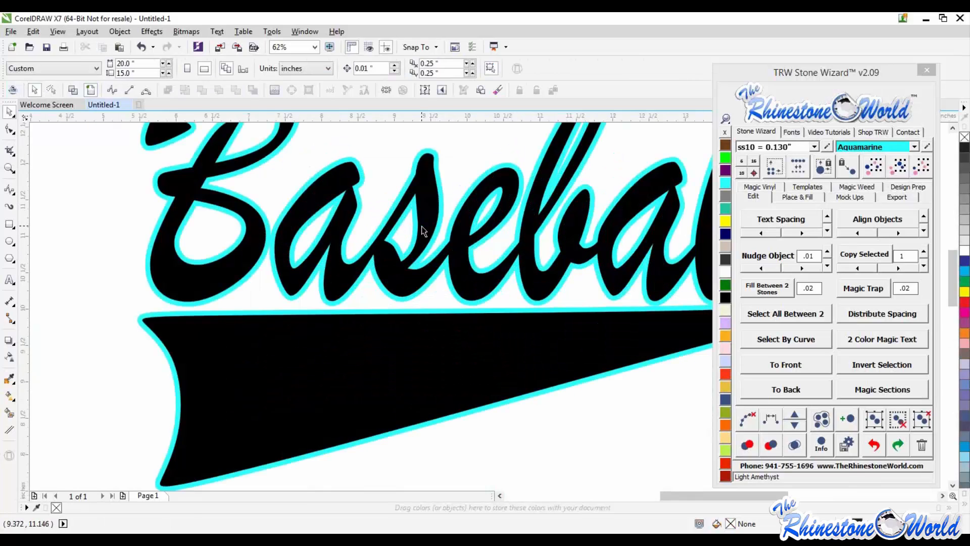
{"action": "left_click", "coordinate": [11, 281]}
{"action": "scroll", "coordinate": [379, 292], "scroll_direction": "down", "scroll_amount": 4}
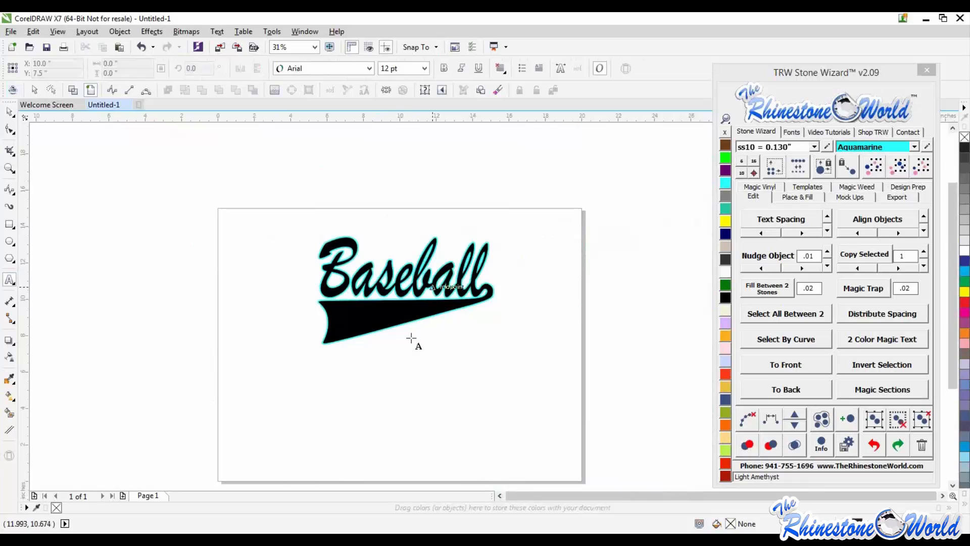
{"action": "left_click", "coordinate": [408, 370]}
{"action": "type", "text": "MOM"}
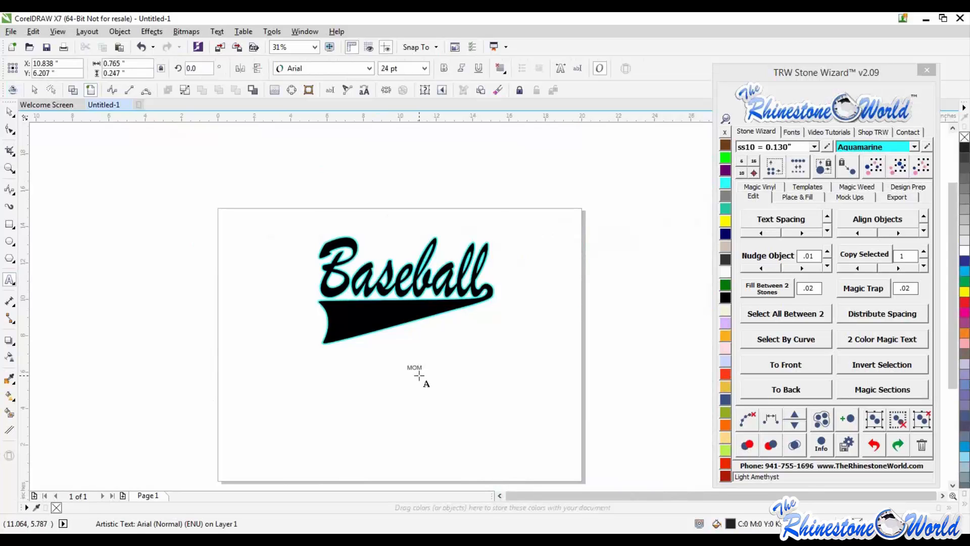
{"action": "type", "text": " of #23"}
Find fonts matching "coll" in Stone Wizard and apply College-Black to the "MOM of #23" text.
{"action": "left_click", "coordinate": [9, 113]}
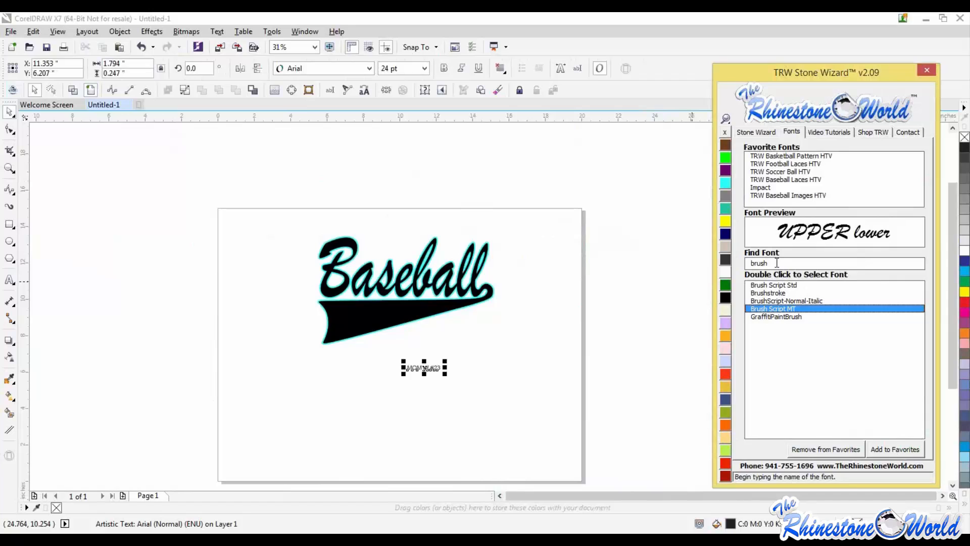
{"action": "left_click_drag", "start_coordinate": [776, 262], "coordinate": [730, 258]}
{"action": "type", "text": "coll"}
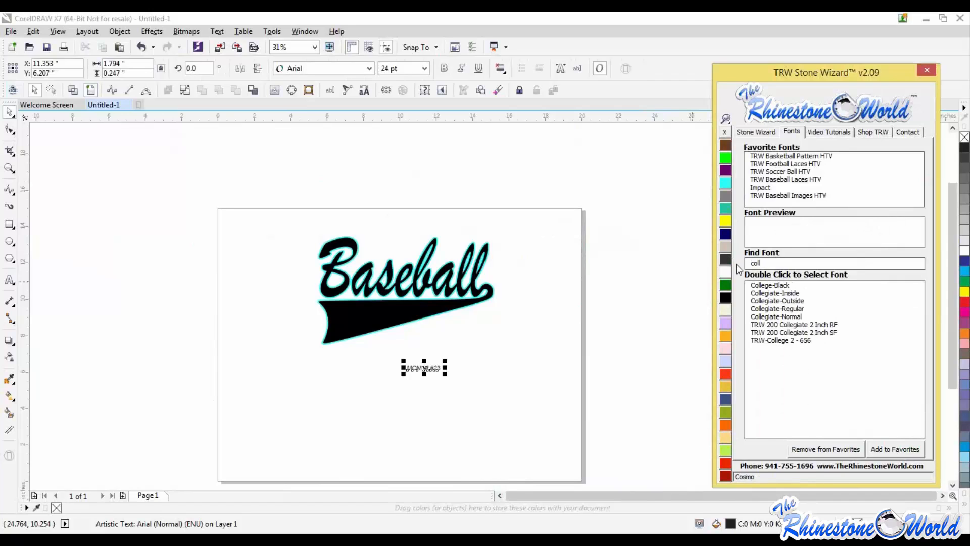
{"action": "double_click", "coordinate": [769, 286]}
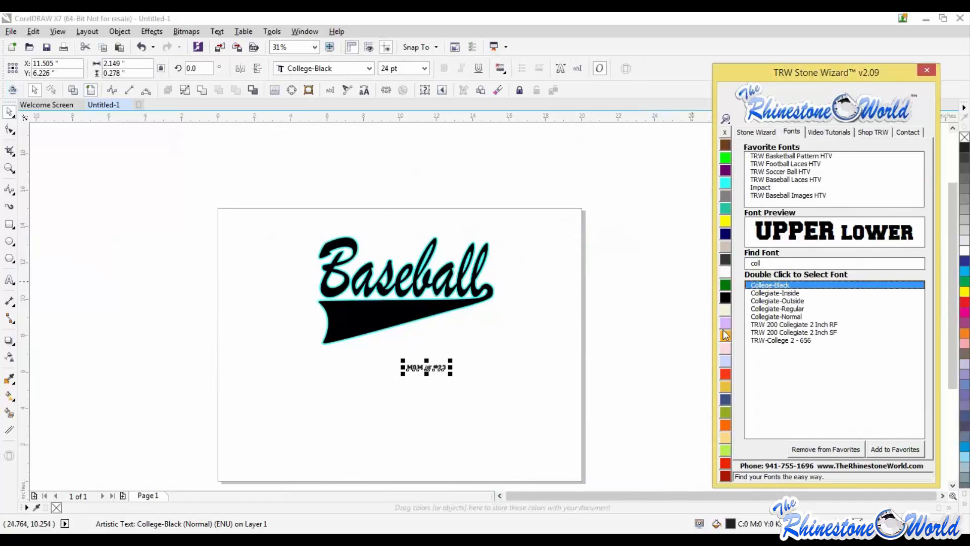
Enlarge the "MOM of #23" text to about 5.1 inches wide and place it on the black tail with a white fill.
{"action": "left_click_drag", "start_coordinate": [453, 360], "coordinate": [504, 352]}
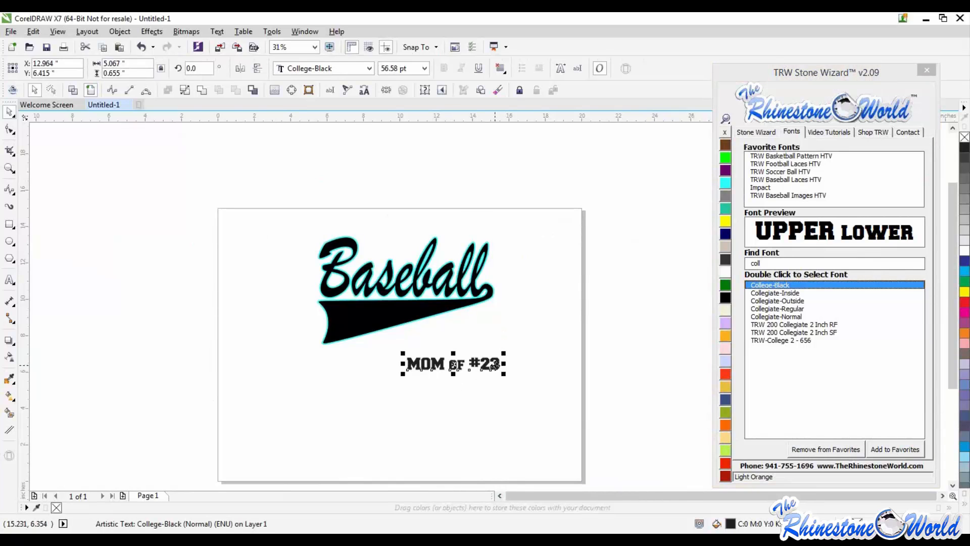
{"action": "left_click_drag", "start_coordinate": [428, 317], "coordinate": [428, 316]}
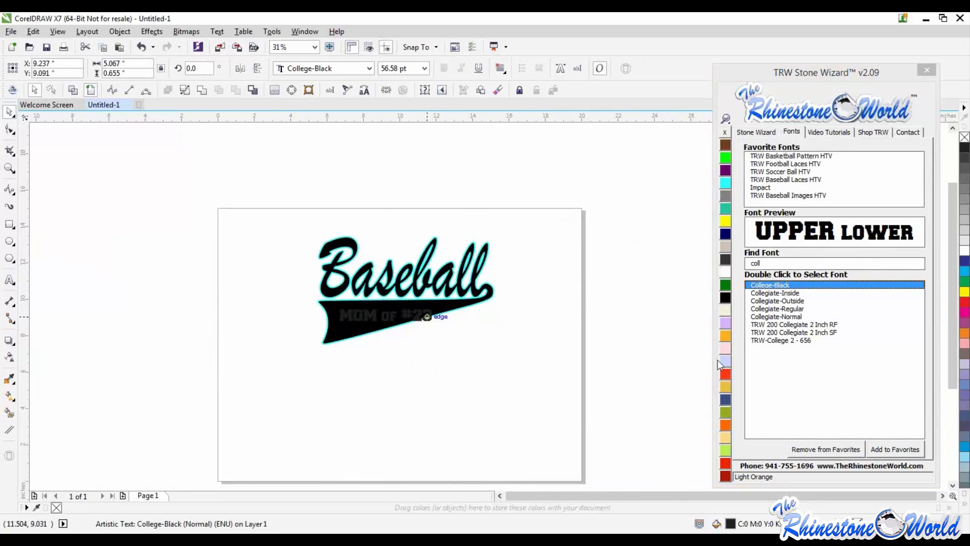
{"action": "left_click", "coordinate": [726, 272]}
{"action": "left_click", "coordinate": [610, 250]}
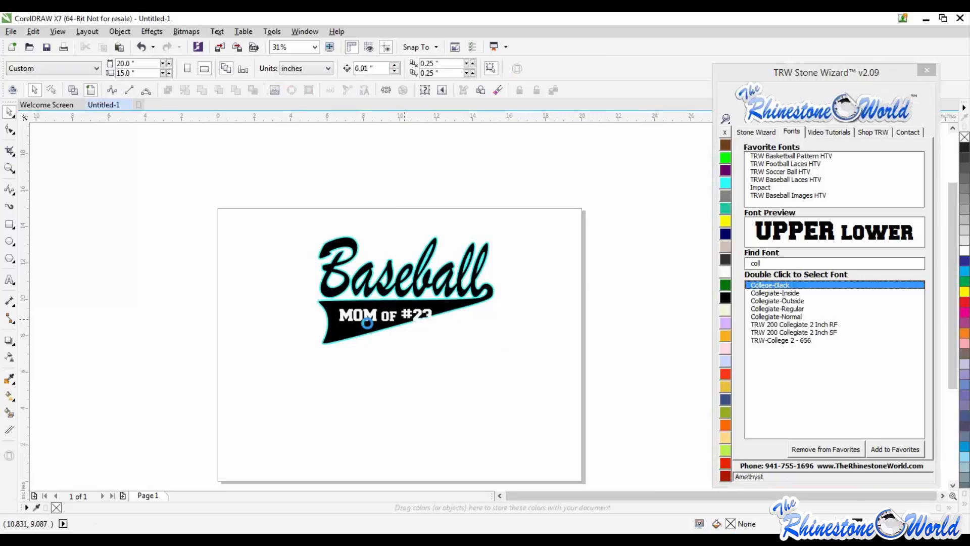
Stretch the "MOM of #23" text to about 0.74 inch tall and move it up and left within the tail.
{"action": "scroll", "coordinate": [367, 323], "scroll_direction": "up", "scroll_amount": 4}
{"action": "left_click", "coordinate": [512, 278]}
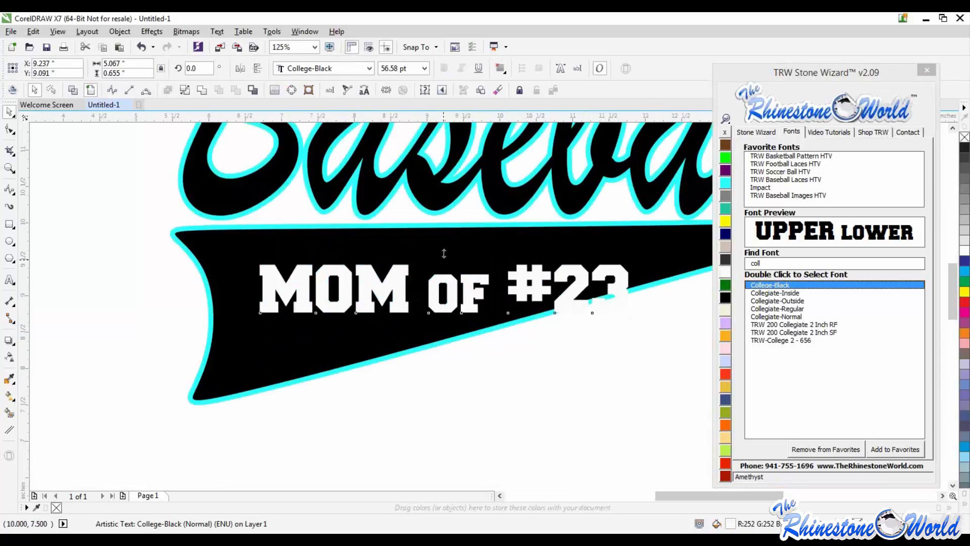
{"action": "left_click_drag", "start_coordinate": [444, 260], "coordinate": [444, 253]}
{"action": "left_click_drag", "start_coordinate": [557, 277], "coordinate": [533, 266]}
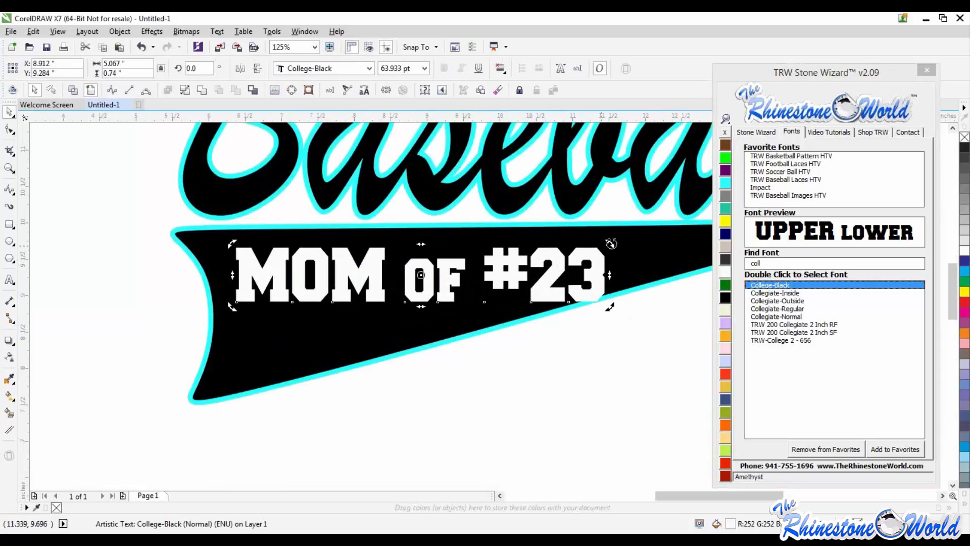
Rotate the "MOM of #23" text about 8.4 degrees to follow the tail's slope and shift it slightly down into the tail.
{"action": "left_click_drag", "start_coordinate": [612, 243], "coordinate": [610, 221]}
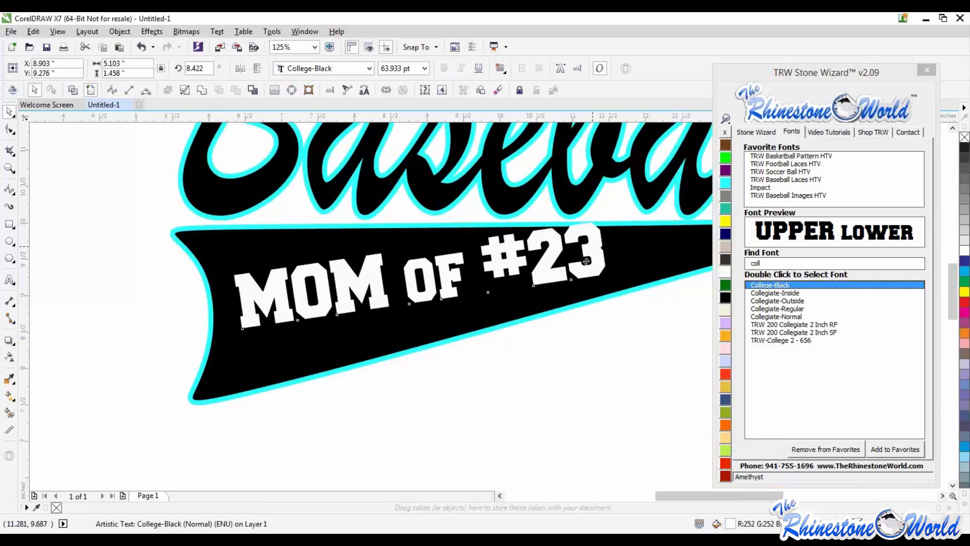
{"action": "left_click_drag", "start_coordinate": [586, 259], "coordinate": [588, 258]}
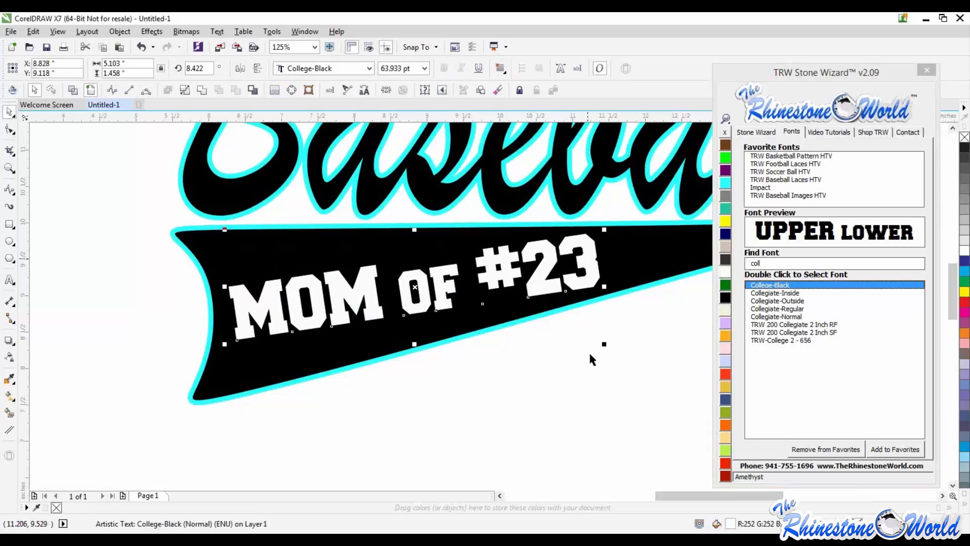
{"action": "left_click", "coordinate": [542, 350]}
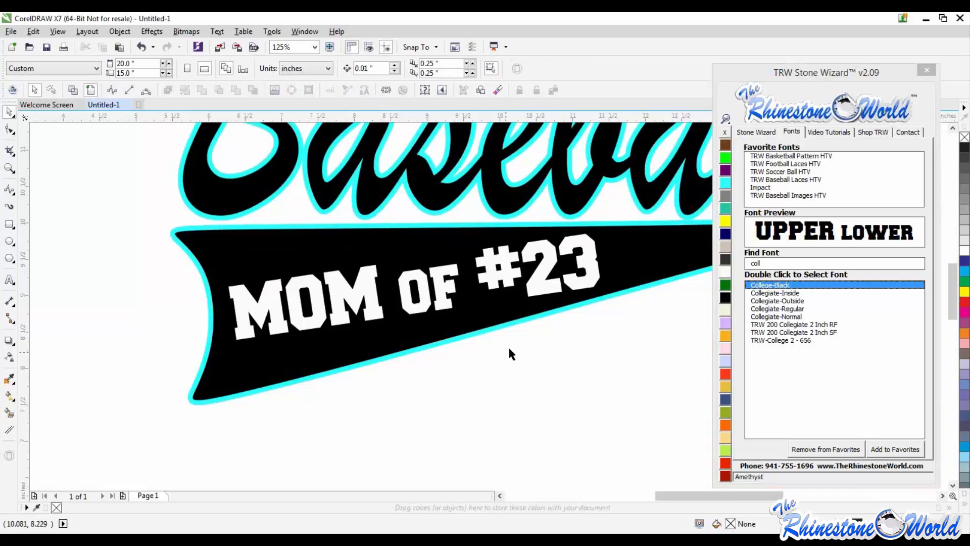
Convert the white "MOM of #23" text to curves.
{"action": "scroll", "coordinate": [510, 350], "scroll_direction": "down", "scroll_amount": 3}
{"action": "left_click", "coordinate": [525, 313]}
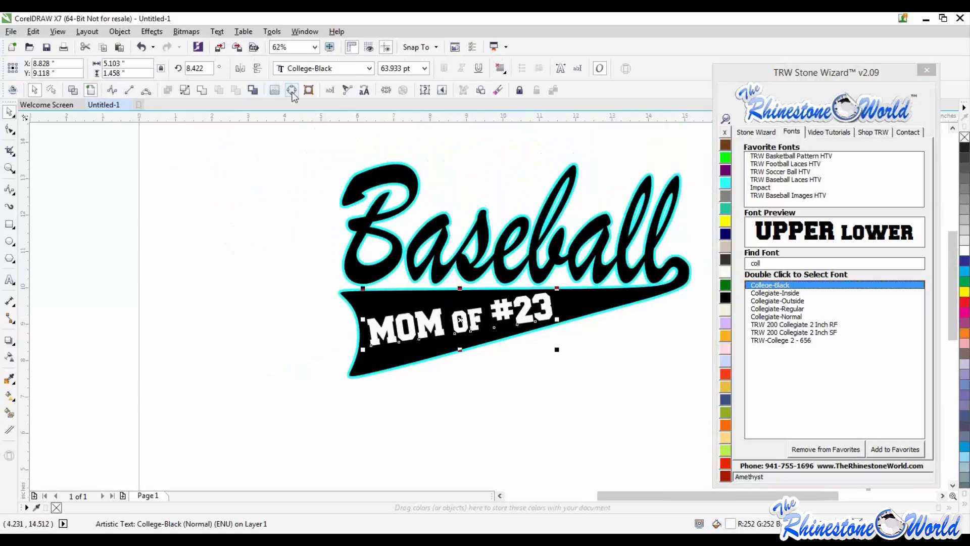
{"action": "left_click", "coordinate": [292, 244]}
Trim the "MOM of #23" curves out of the black Baseball shape's tail, and select the white lettering on its own.
{"action": "scroll", "coordinate": [432, 329], "scroll_direction": "up", "scroll_amount": 4}
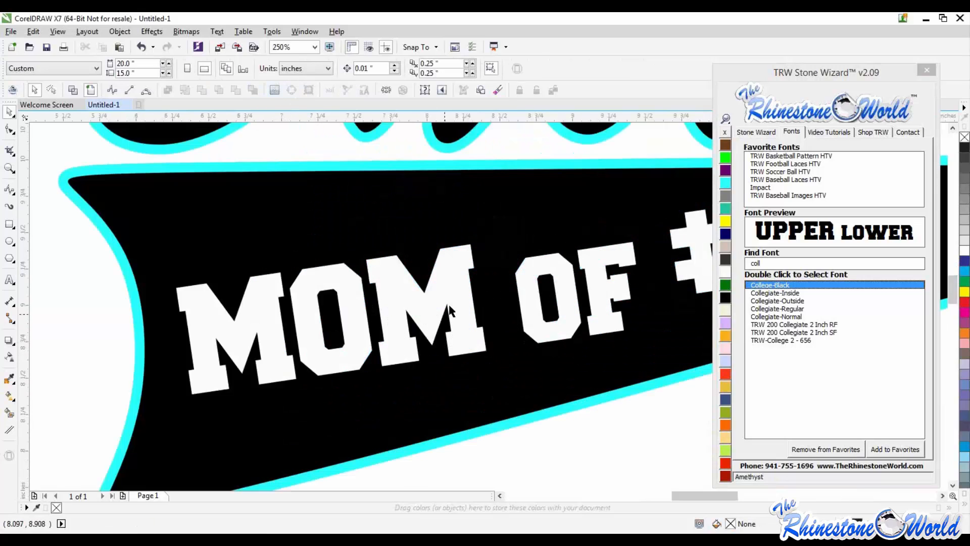
{"action": "left_click", "coordinate": [450, 309]}
{"action": "scroll", "coordinate": [452, 309], "scroll_direction": "down", "scroll_amount": 2}
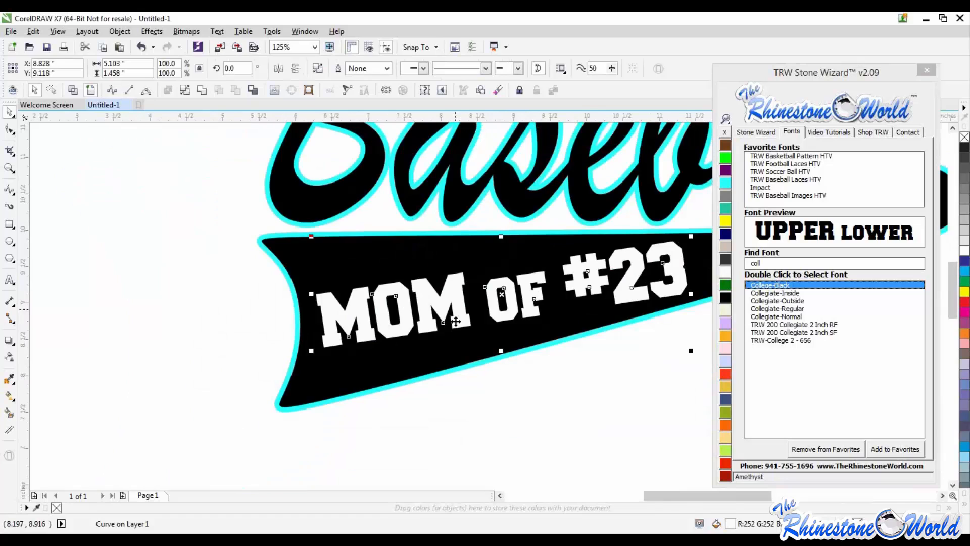
{"action": "left_click", "coordinate": [457, 351], "text": "shift"}
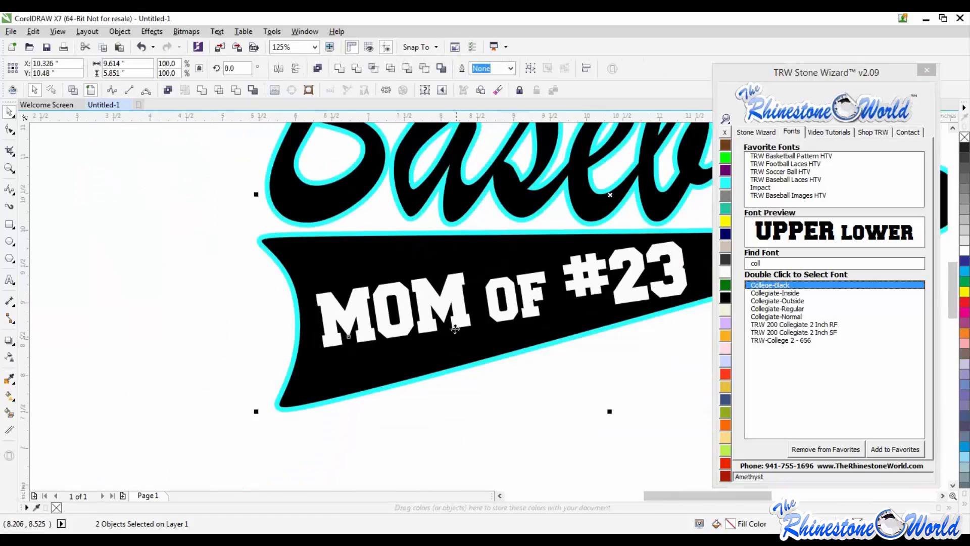
{"action": "left_click", "coordinate": [236, 88]}
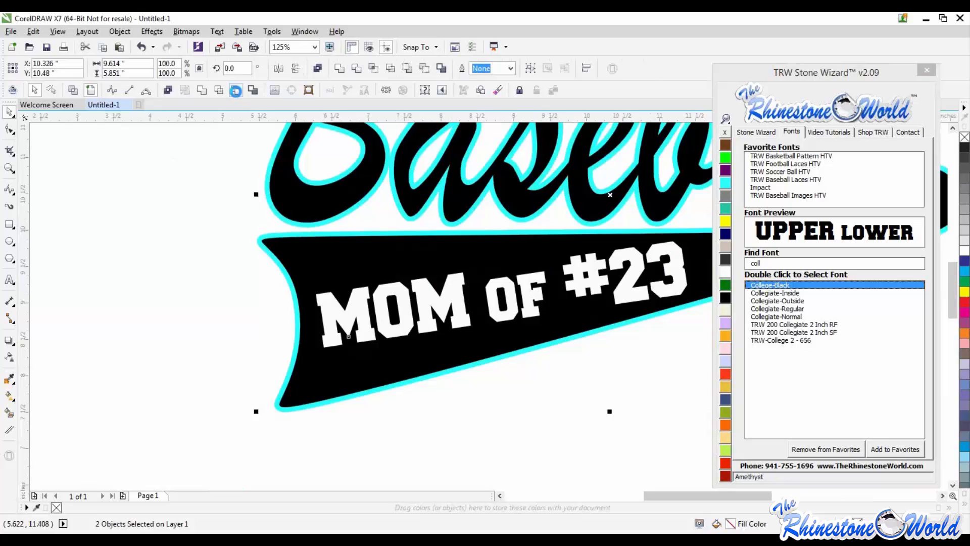
{"action": "left_click", "coordinate": [201, 191]}
{"action": "left_click", "coordinate": [612, 326]}
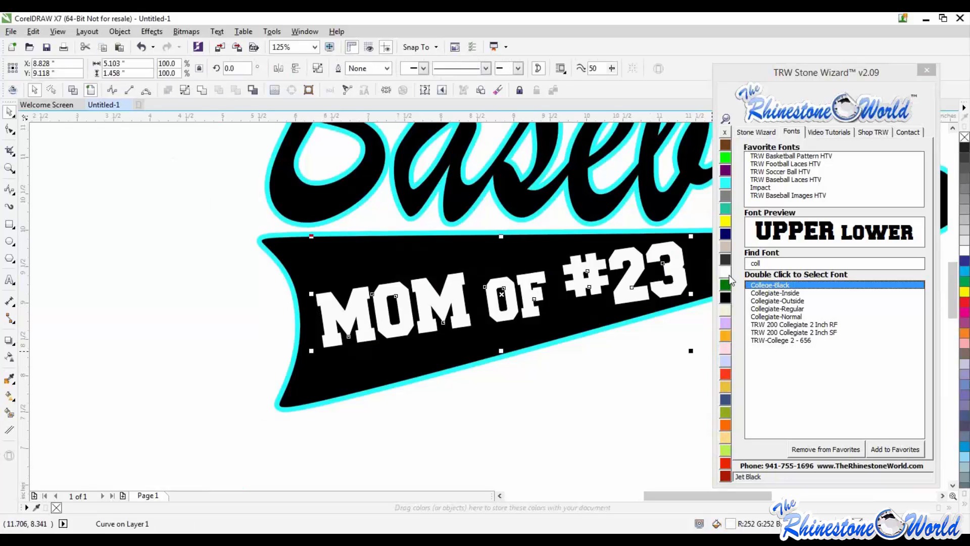
Fill the loose "MOM of #23" lettering yellow and move it below the tail, away from the trimmed opening.
{"action": "left_click", "coordinate": [583, 347]}
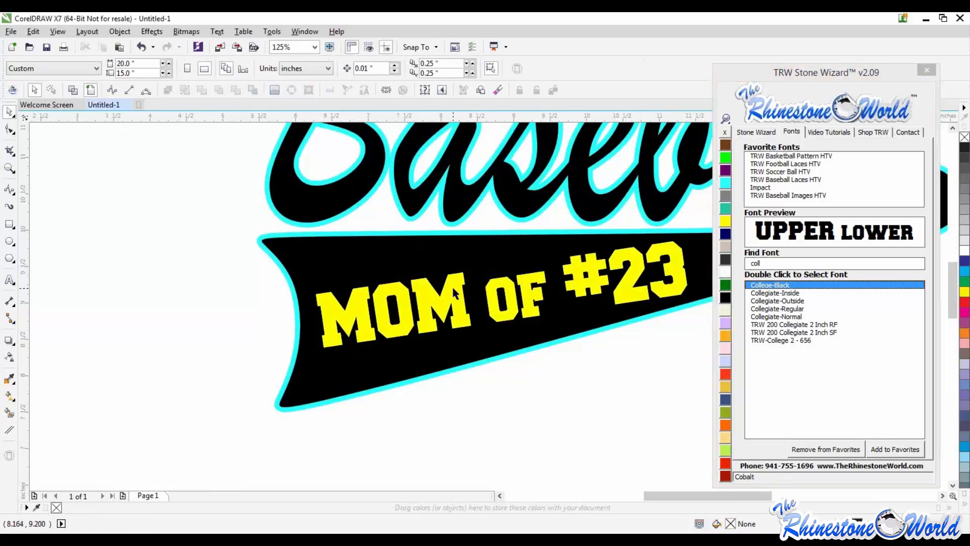
{"action": "left_click_drag", "start_coordinate": [452, 285], "coordinate": [475, 466]}
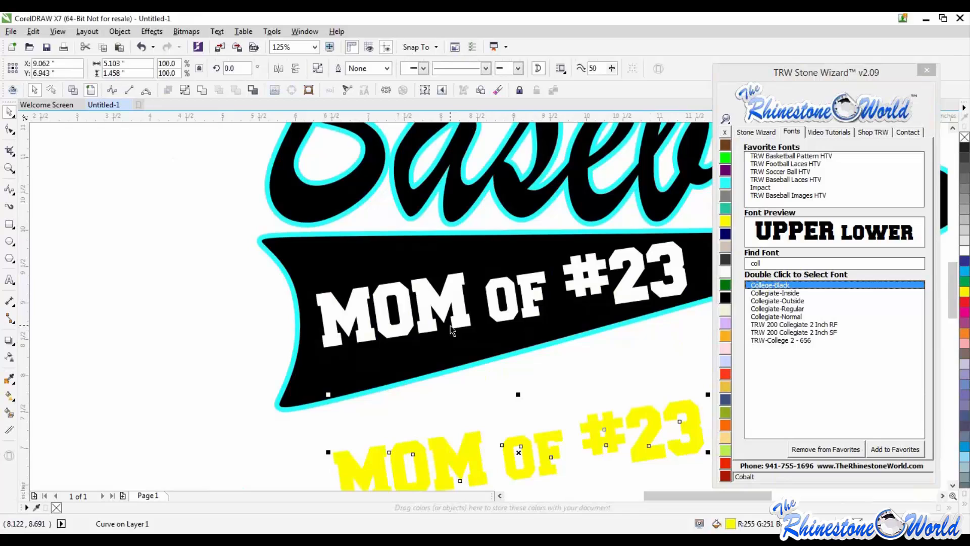
{"action": "scroll", "coordinate": [458, 317], "scroll_direction": "down", "scroll_amount": 1}
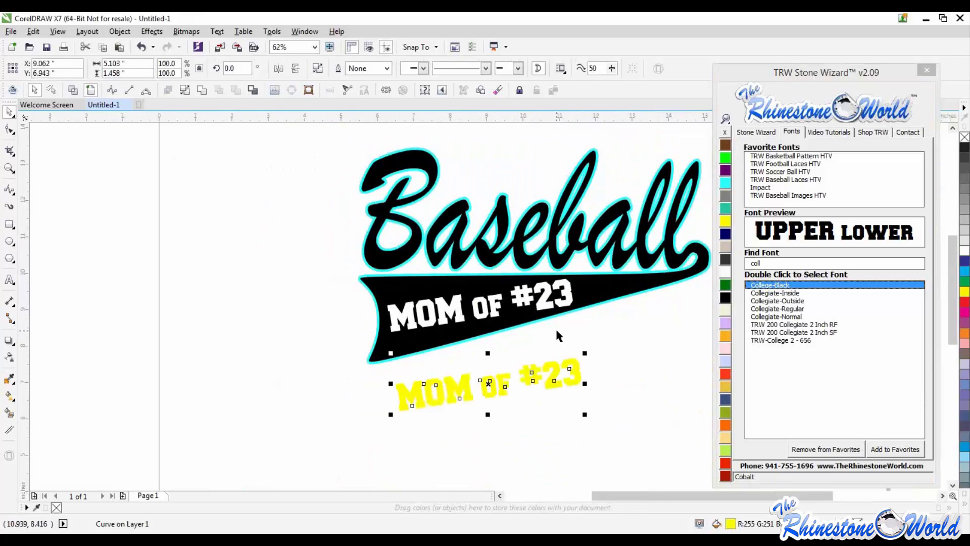
{"action": "scroll", "coordinate": [556, 334], "scroll_direction": "up", "scroll_amount": 1}
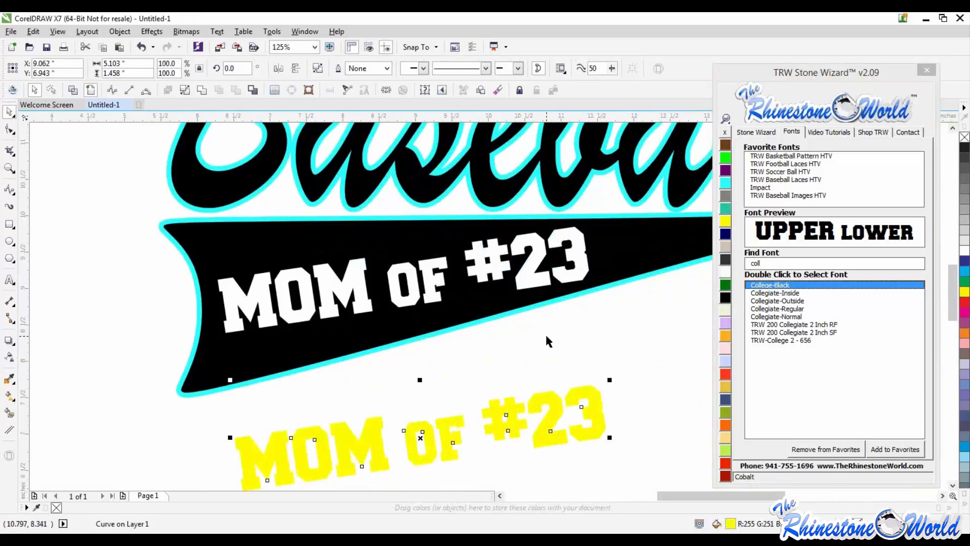
Undo the yellow fill, the move and the earlier trim of the "MOM of #23" lettering from the tail.
{"action": "key", "text": "ctrl+z"}
{"action": "key", "text": "ctrl+z"}
{"action": "key", "text": "ctrl+z"}
{"action": "key", "text": "ctrl+z"}
{"action": "key", "text": "ctrl+z"}
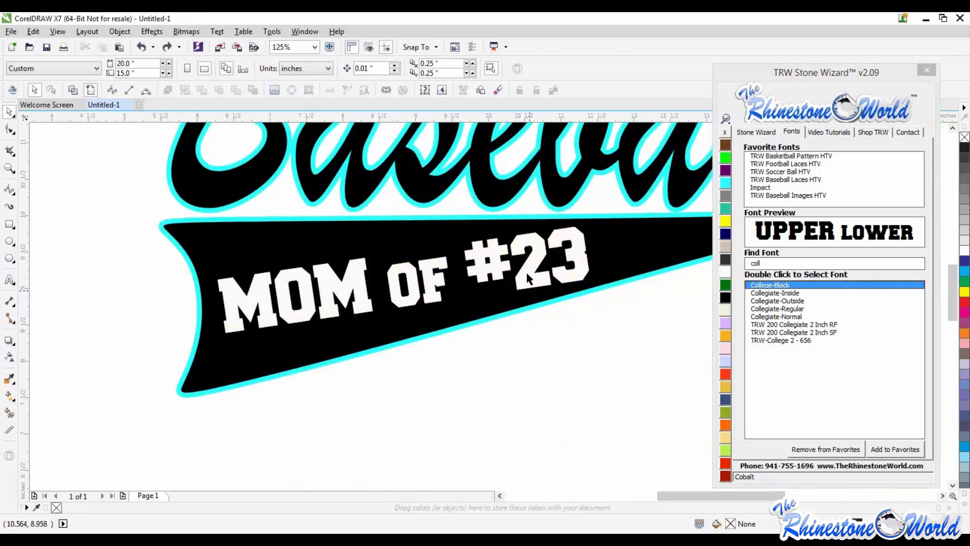
{"action": "key", "text": "ctrl+z"}
{"action": "left_click_drag", "start_coordinate": [530, 279], "coordinate": [568, 373]}
{"action": "key", "text": "ctrl+z"}
Fill the "MOM of #23" lettering yellow and position it inside the black tail.
{"action": "left_click", "coordinate": [569, 376]}
{"action": "left_click_drag", "start_coordinate": [560, 278], "coordinate": [600, 380]}
{"action": "left_click", "coordinate": [725, 221]}
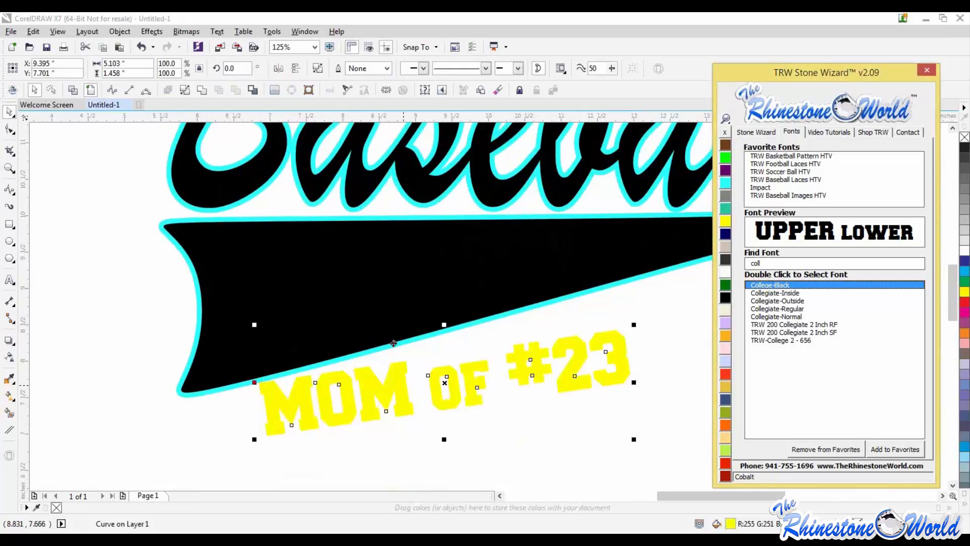
{"action": "left_click_drag", "start_coordinate": [405, 386], "coordinate": [360, 284]}
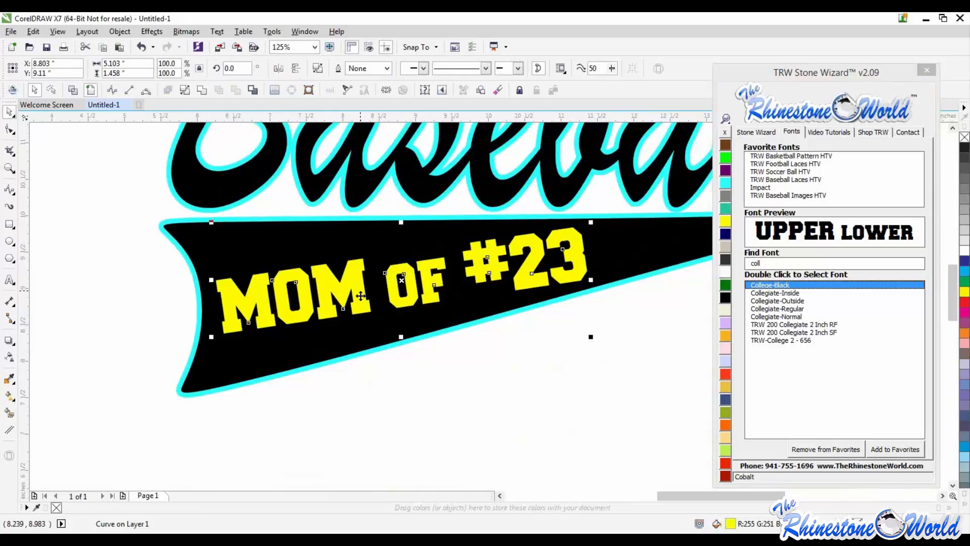
{"action": "key", "text": "F10"}
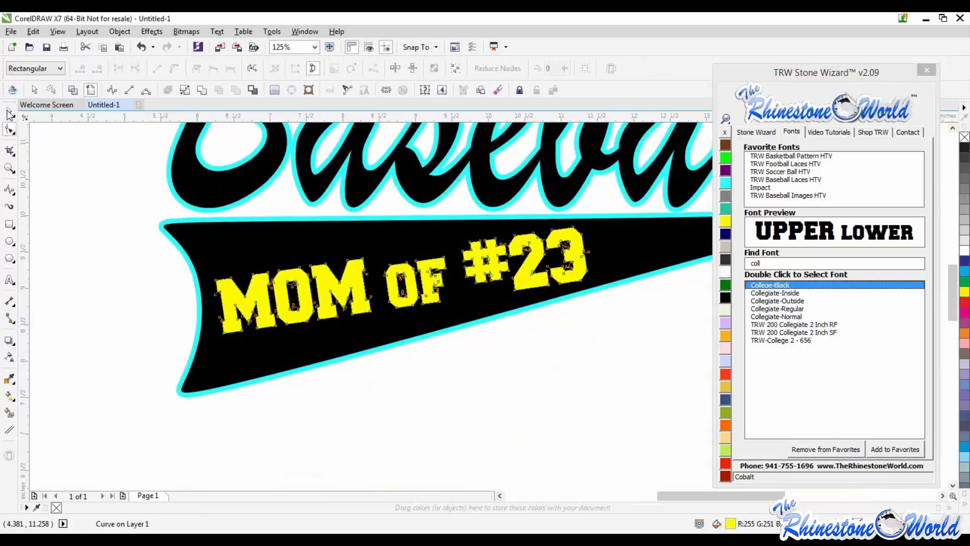
{"action": "key", "text": "space"}
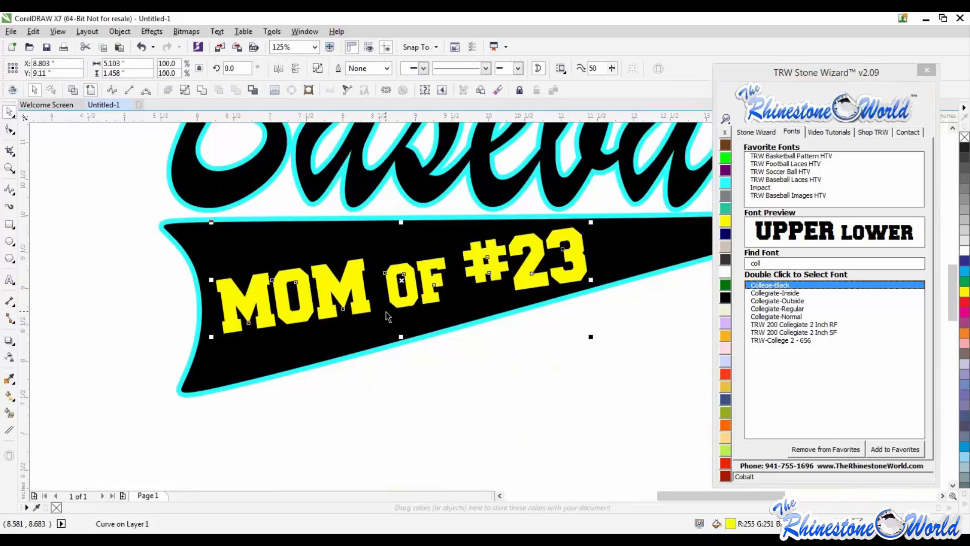
{"action": "left_click", "coordinate": [425, 389]}
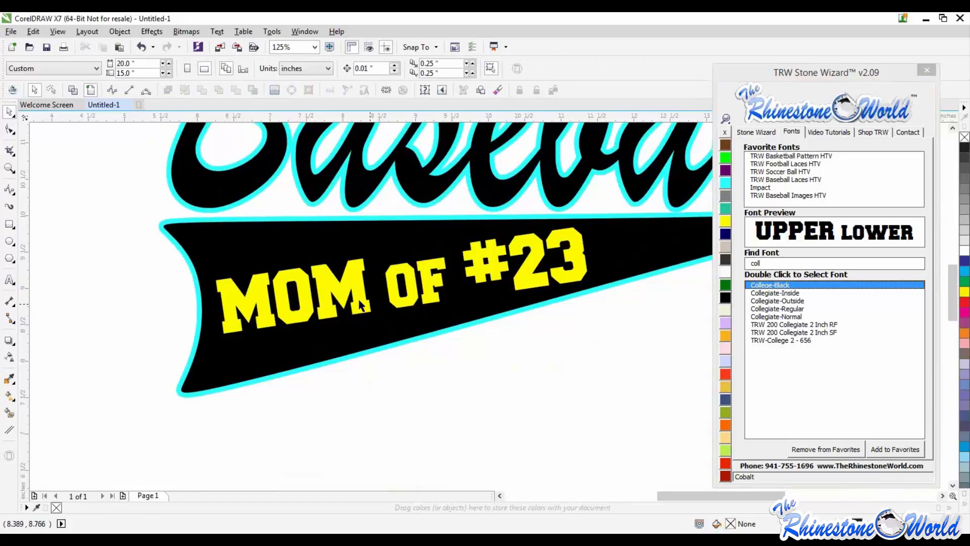
Trim the yellow "MOM of #23" lettering out of the black Baseball shape and delete the leftover lettering.
{"action": "left_click", "coordinate": [359, 302]}
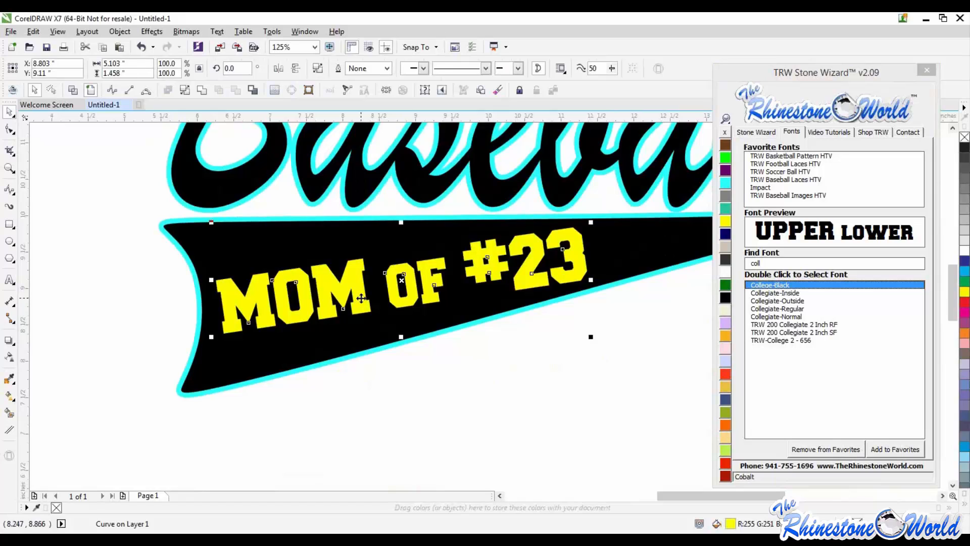
{"action": "left_click", "coordinate": [357, 339], "text": "shift"}
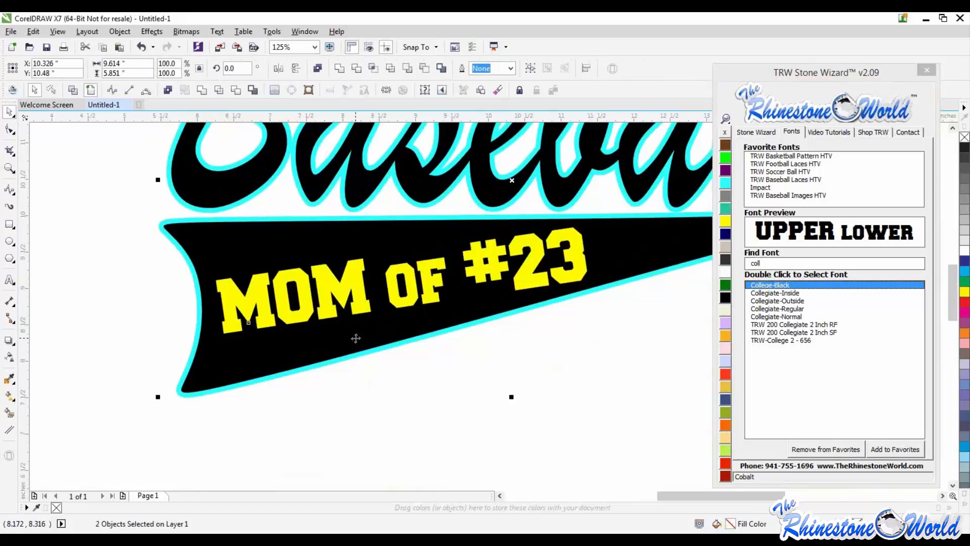
{"action": "left_click_drag", "start_coordinate": [365, 317], "coordinate": [407, 394]}
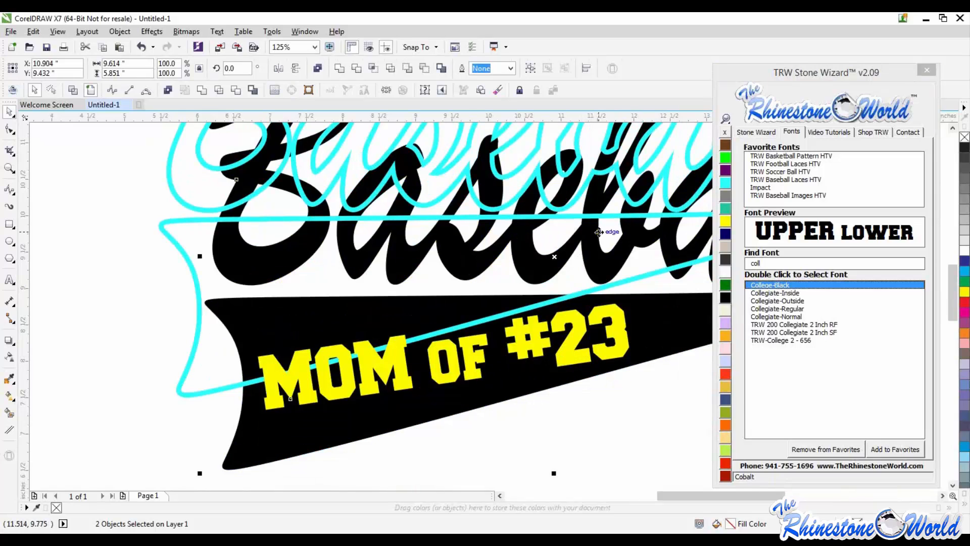
{"action": "key", "text": "ctrl+z"}
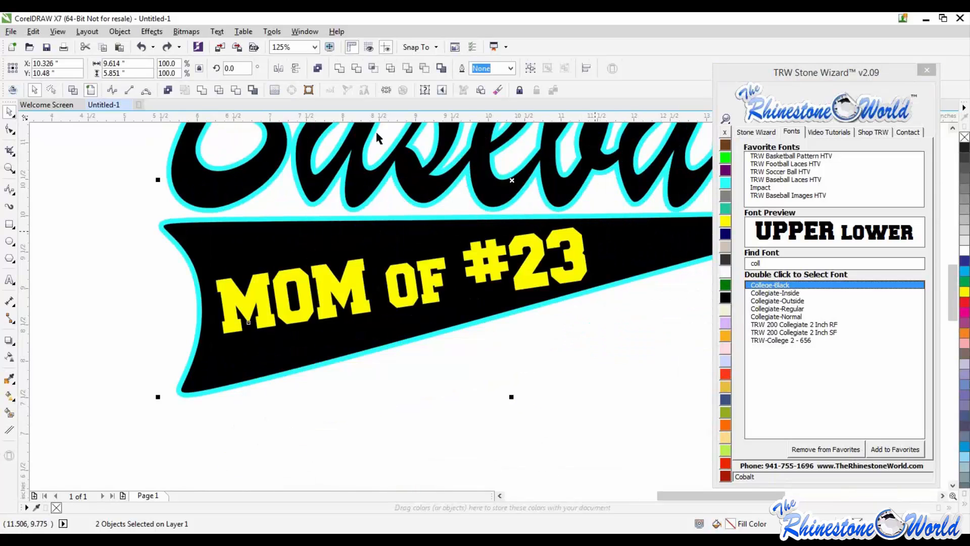
{"action": "left_click", "coordinate": [238, 96]}
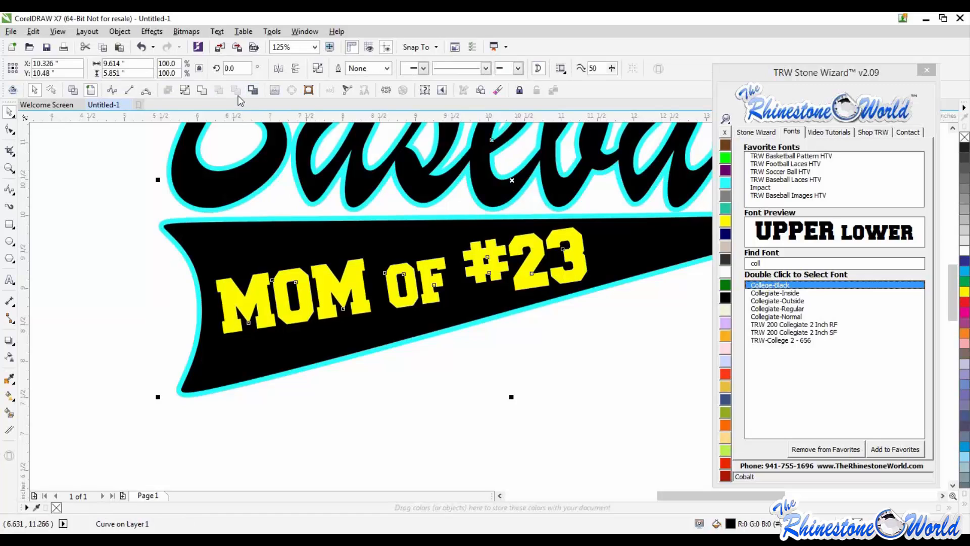
{"action": "left_click_drag", "start_coordinate": [418, 304], "coordinate": [447, 397]}
{"action": "key", "text": "Delete"}
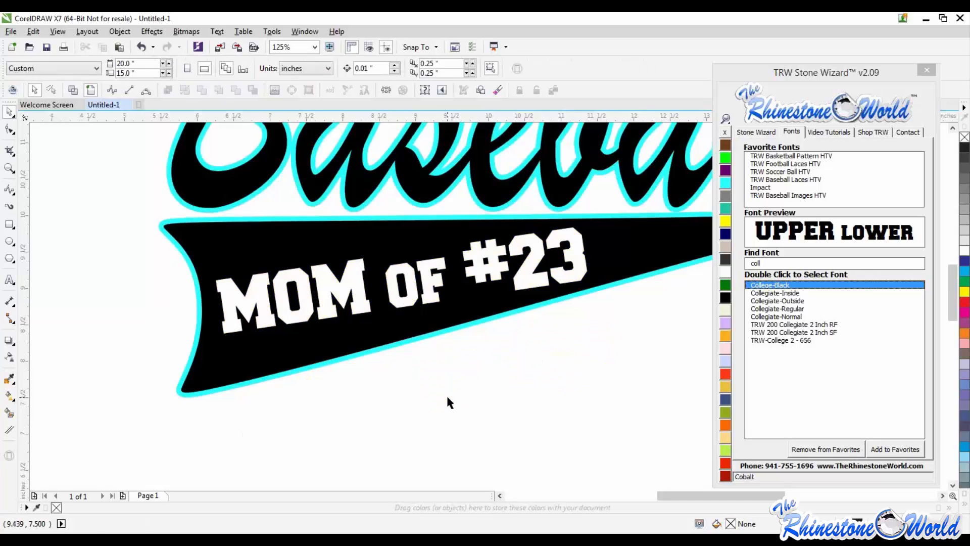
Try moving the trimmed black Baseball shape off its cyan outline, and undo the move.
{"action": "scroll", "coordinate": [416, 379], "scroll_direction": "down", "scroll_amount": 3}
{"action": "left_click_drag", "start_coordinate": [475, 373], "coordinate": [557, 393]}
{"action": "left_click_drag", "start_coordinate": [557, 393], "coordinate": [562, 368]}
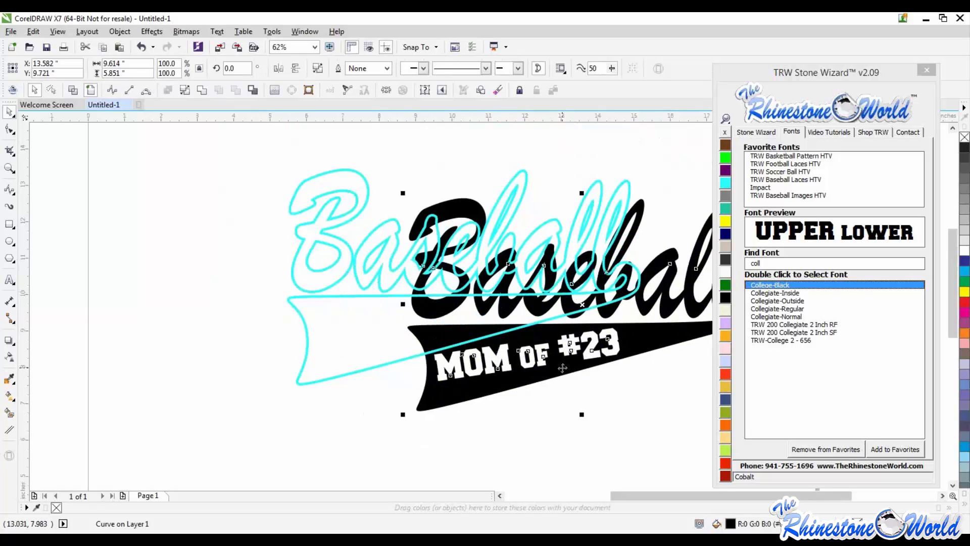
{"action": "key", "text": "ctrl+z"}
{"action": "key", "text": "ctrl+z"}
{"action": "key", "text": "ctrl+z"}
{"action": "left_click", "coordinate": [131, 227]}
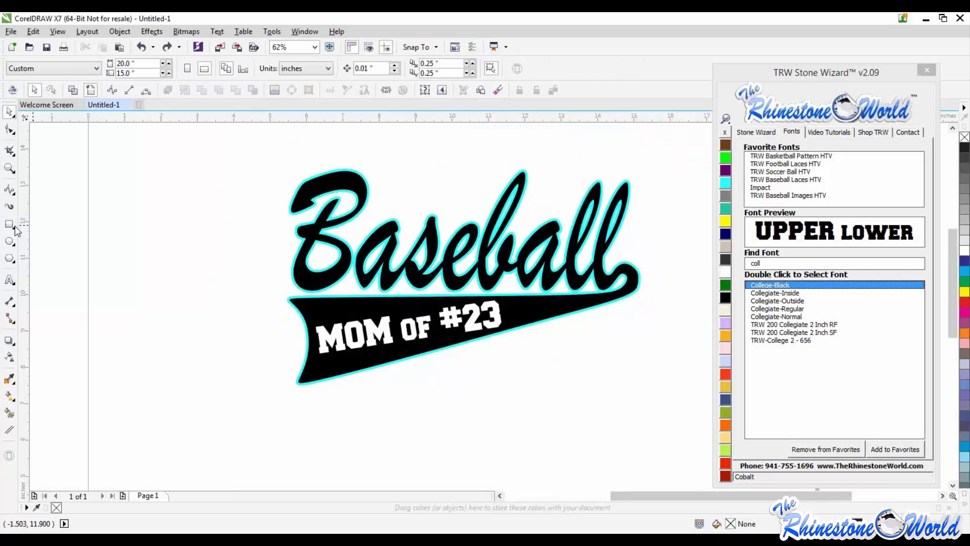
Draw a rectangle about 18.07 by 11.27 inches beside the Baseball design and fill it with Ruby Maroon.
{"action": "left_click", "coordinate": [9, 224]}
{"action": "scroll", "coordinate": [163, 250], "scroll_direction": "down", "scroll_amount": 2}
{"action": "left_click_drag", "start_coordinate": [298, 220], "coordinate": [464, 324]}
{"action": "left_click", "coordinate": [726, 477]}
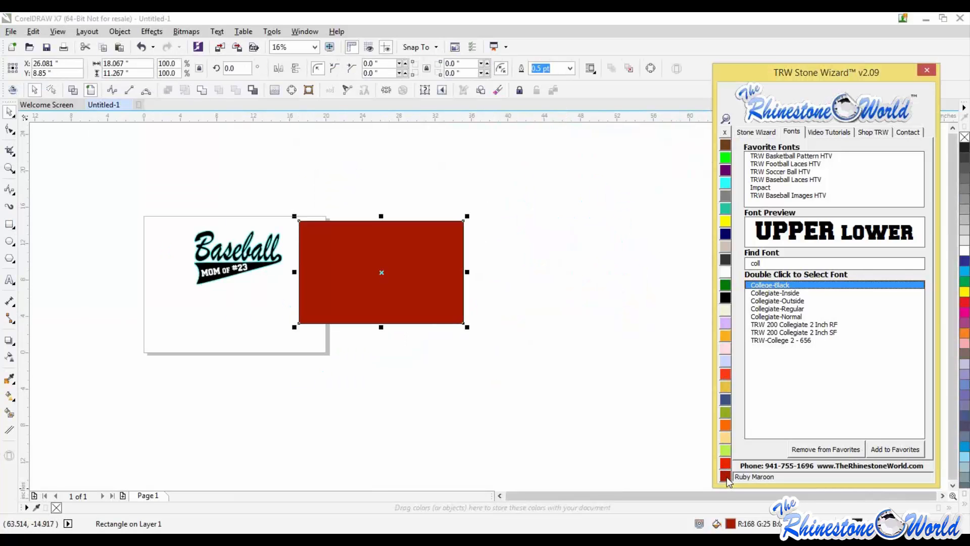
{"action": "key", "text": "space"}
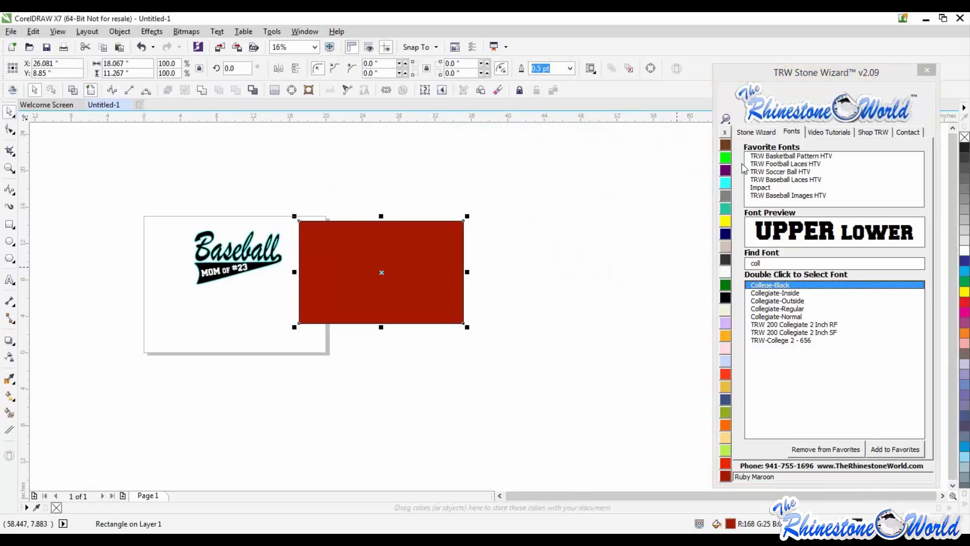
{"action": "left_click", "coordinate": [756, 132]}
{"action": "left_click", "coordinate": [118, 231]}
Move the maroon rectangle behind the Baseball design so it forms a background for the whole artwork.
{"action": "scroll", "coordinate": [115, 225], "scroll_direction": "up", "scroll_amount": 1}
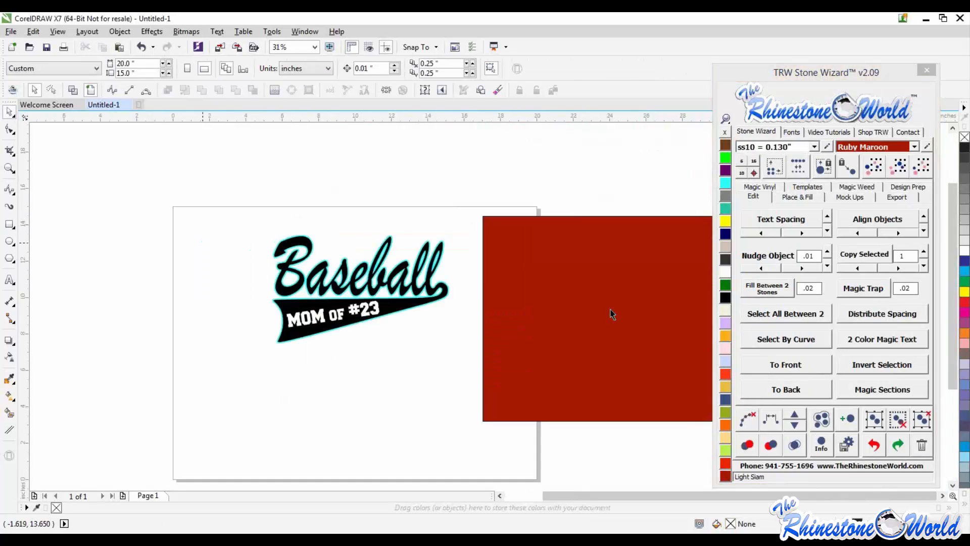
{"action": "scroll", "coordinate": [357, 305], "scroll_direction": "up", "scroll_amount": 1}
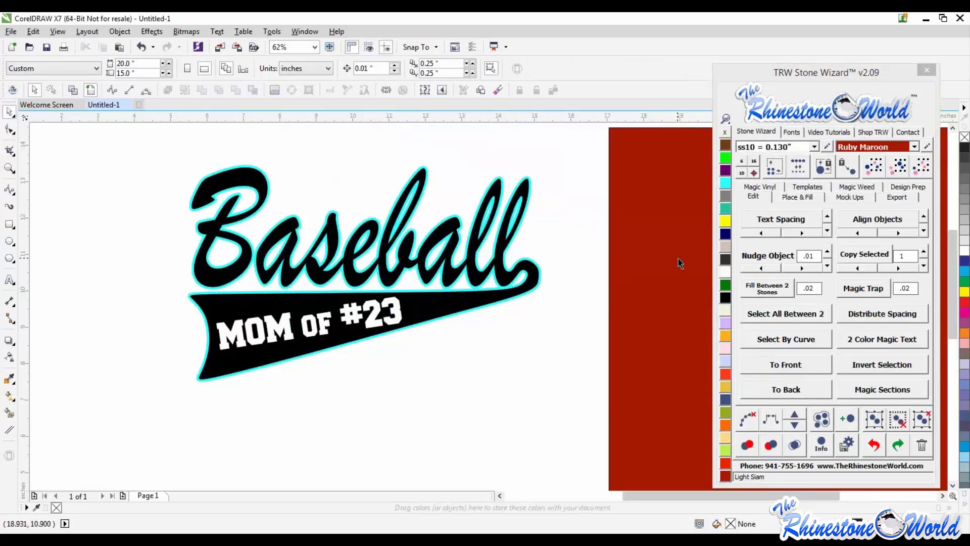
{"action": "left_click_drag", "start_coordinate": [679, 262], "coordinate": [442, 257]}
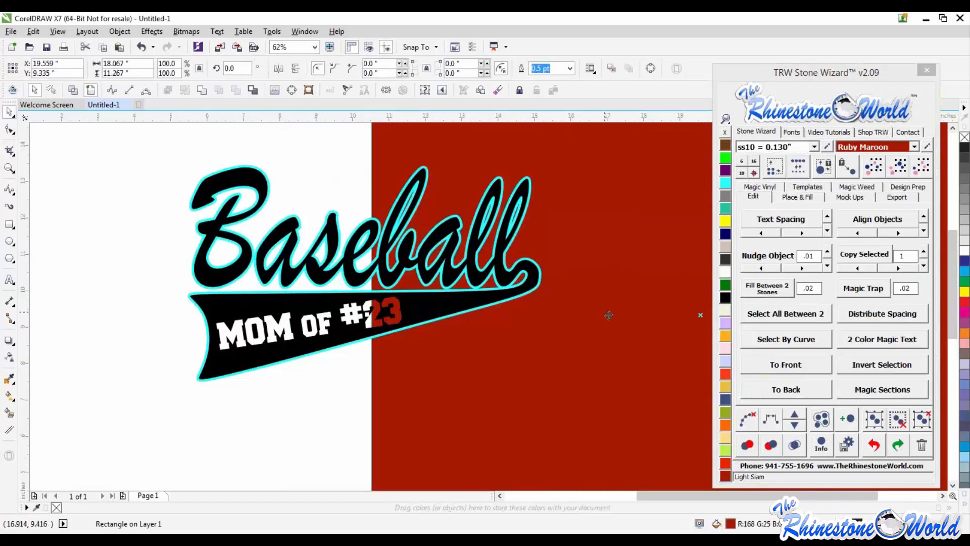
{"action": "left_click_drag", "start_coordinate": [585, 309], "coordinate": [565, 309]}
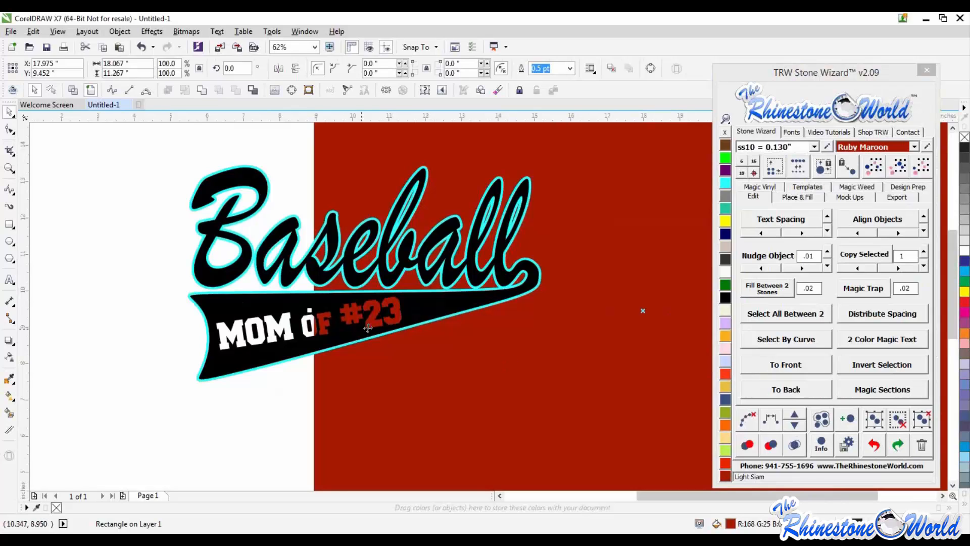
{"action": "left_click_drag", "start_coordinate": [565, 379], "coordinate": [304, 352]}
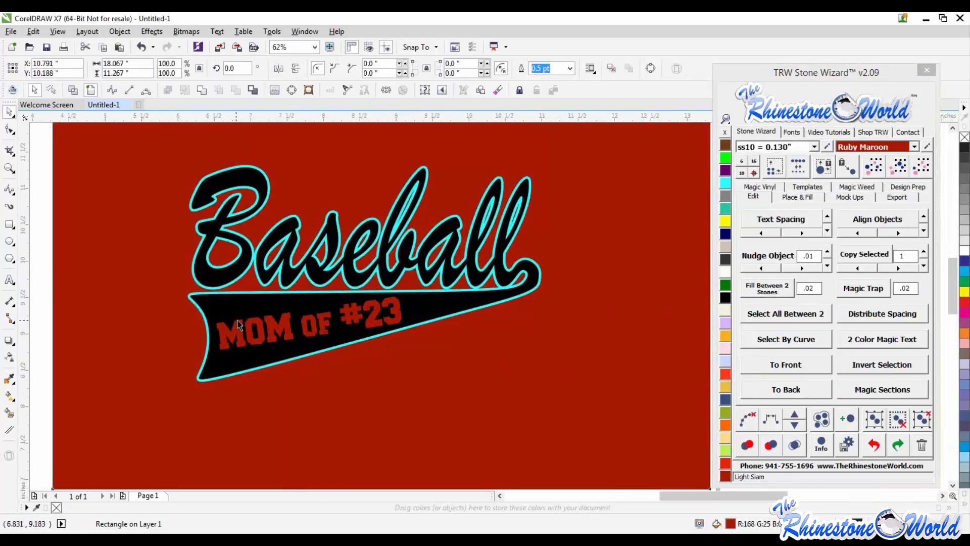
Examine the cut-out "MOM of #23" lettering and the whole design against the maroon background at several magnifications.
{"action": "scroll", "coordinate": [327, 340], "scroll_direction": "up", "scroll_amount": 2}
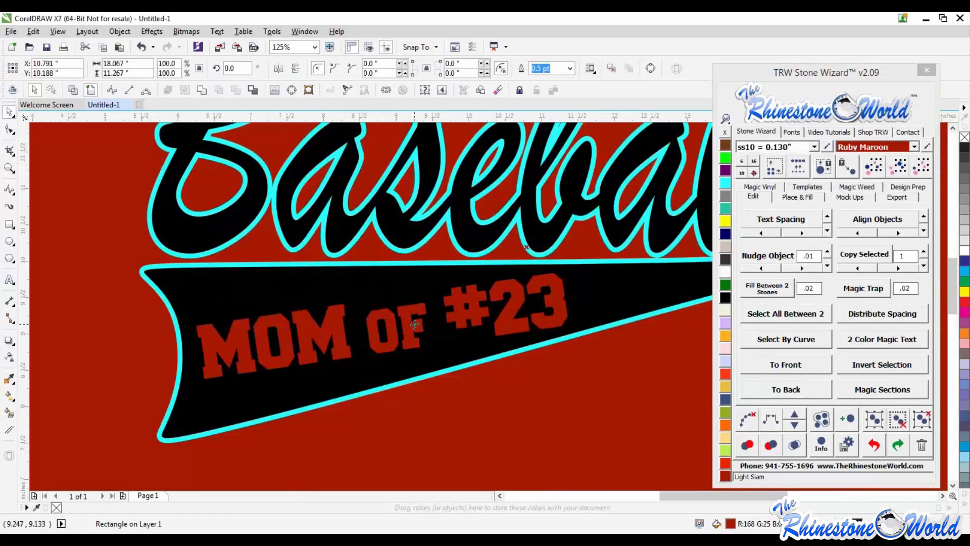
{"action": "scroll", "coordinate": [415, 322], "scroll_direction": "down", "scroll_amount": 2}
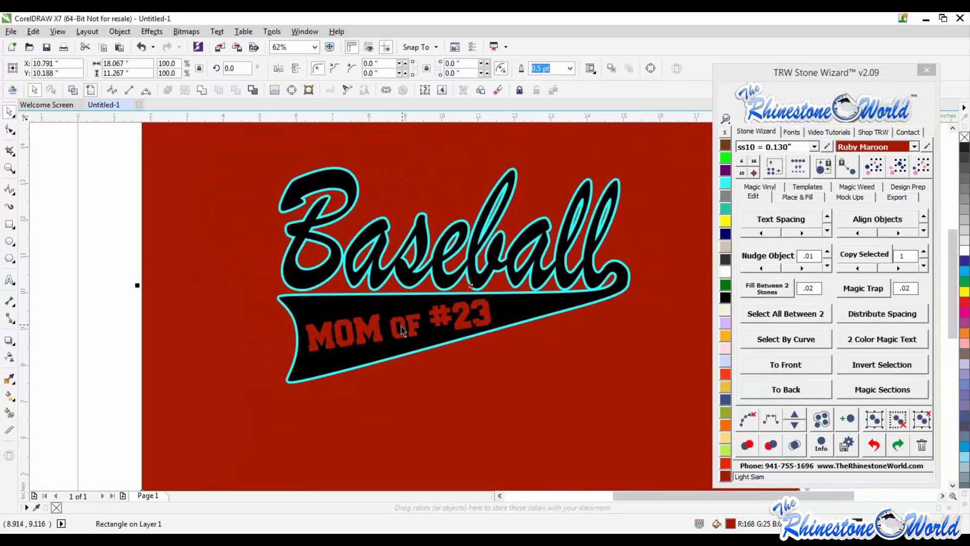
{"action": "scroll", "coordinate": [399, 326], "scroll_direction": "down", "scroll_amount": 4}
{"action": "scroll", "coordinate": [393, 323], "scroll_direction": "up", "scroll_amount": 4}
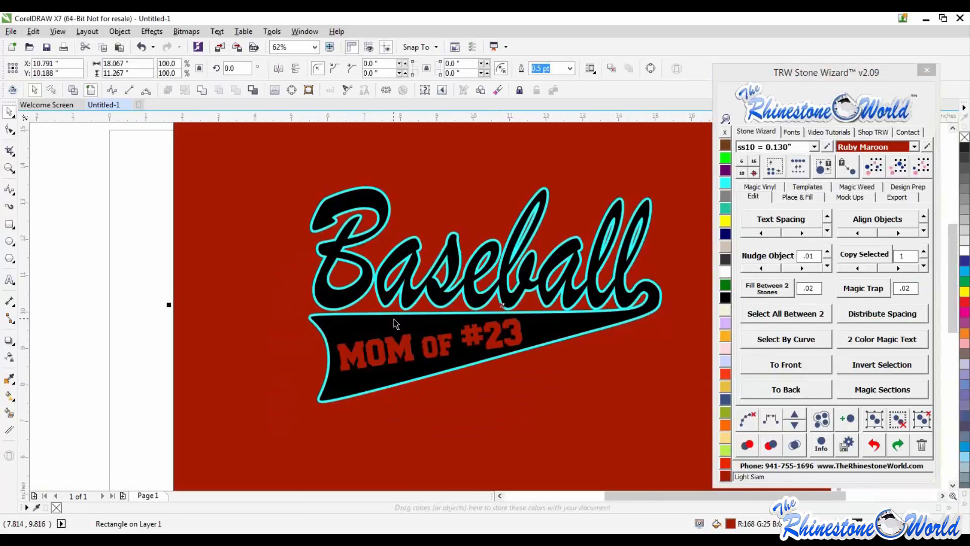
{"action": "scroll", "coordinate": [413, 385], "scroll_direction": "up", "scroll_amount": 2}
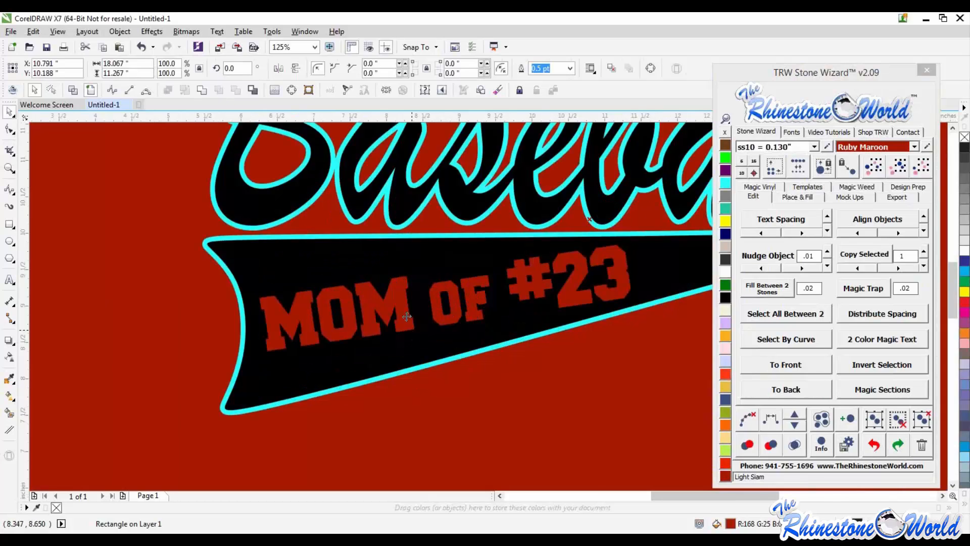
{"action": "scroll", "coordinate": [406, 317], "scroll_direction": "down", "scroll_amount": 2}
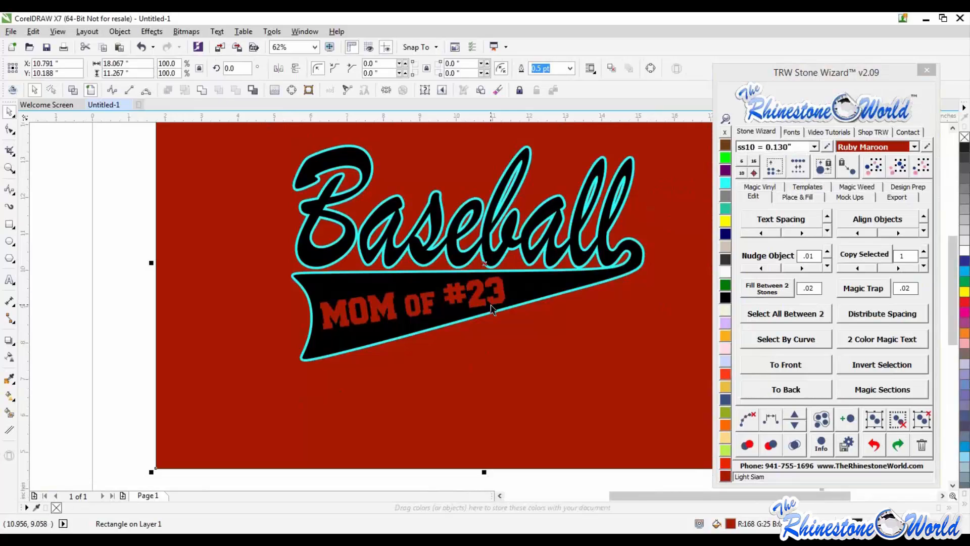
{"action": "left_click", "coordinate": [80, 310]}
{"action": "scroll", "coordinate": [271, 290], "scroll_direction": "down", "scroll_amount": 2}
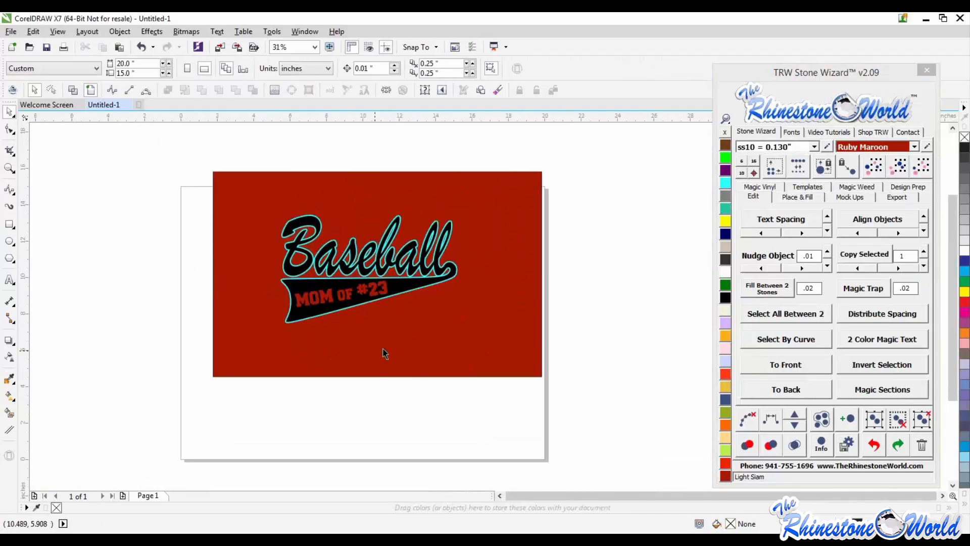
Delete the maroon background rectangle from behind the Baseball design.
{"action": "left_click", "coordinate": [399, 360]}
{"action": "key", "text": "Delete"}
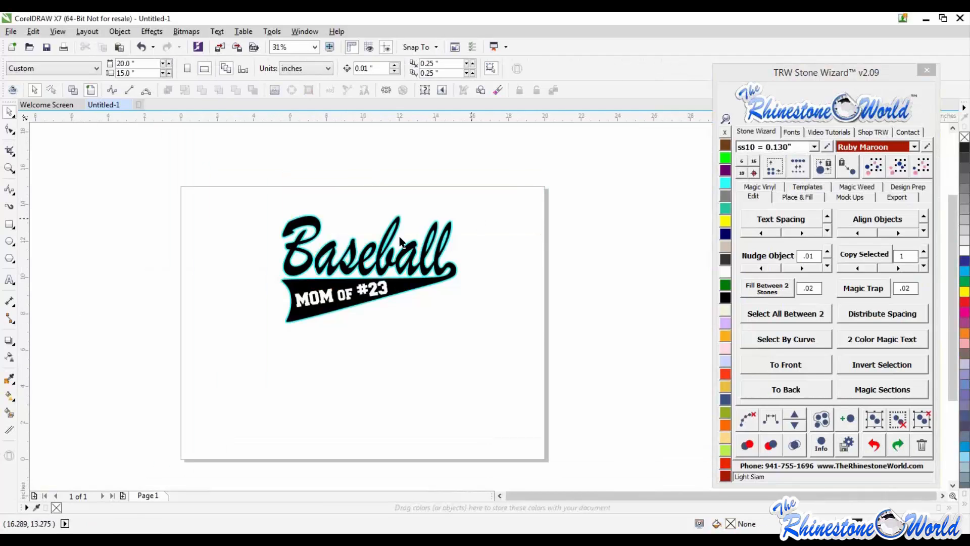
{"action": "scroll", "coordinate": [397, 246], "scroll_direction": "up", "scroll_amount": 4}
{"action": "scroll", "coordinate": [396, 251], "scroll_direction": "down", "scroll_amount": 2}
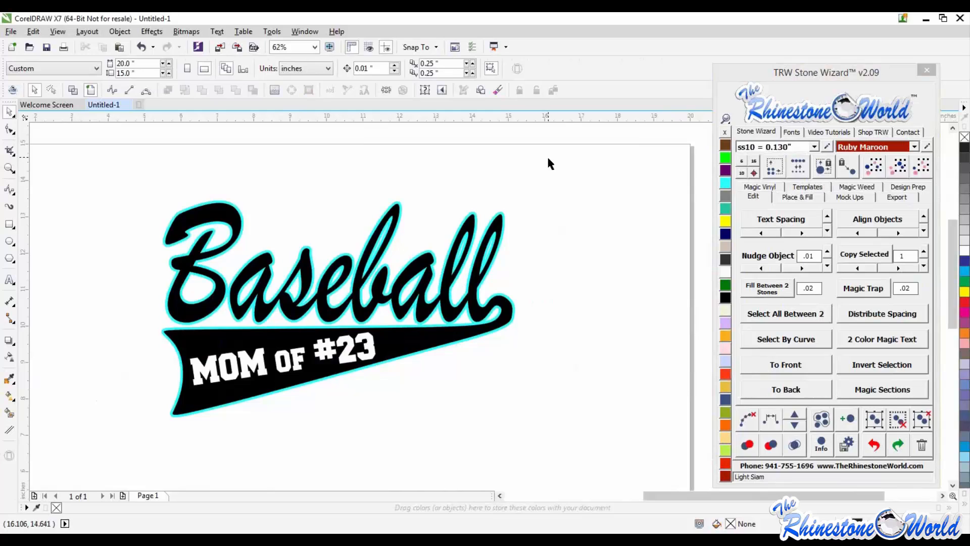
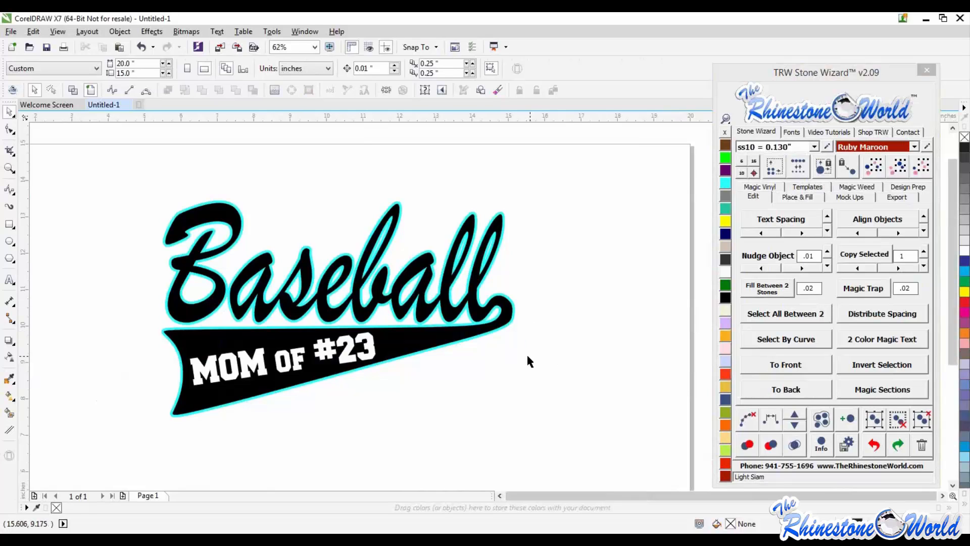
{"action": "scroll", "coordinate": [526, 353], "scroll_direction": "down", "scroll_amount": 1}
{"action": "scroll", "coordinate": [405, 368], "scroll_direction": "up", "scroll_amount": 1}
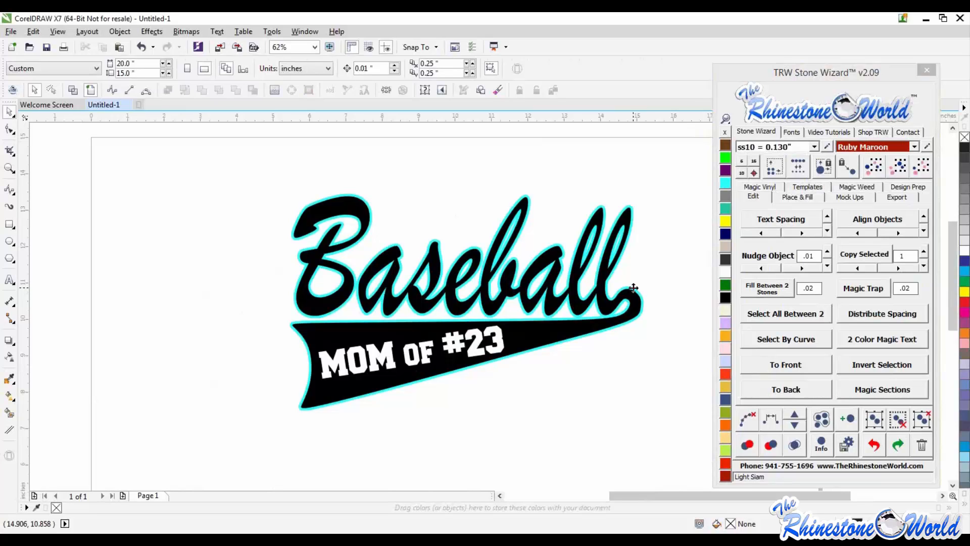
Fill the outline layer of the Baseball design with the White Magic Glitter vinyl.
{"action": "left_click", "coordinate": [634, 288]}
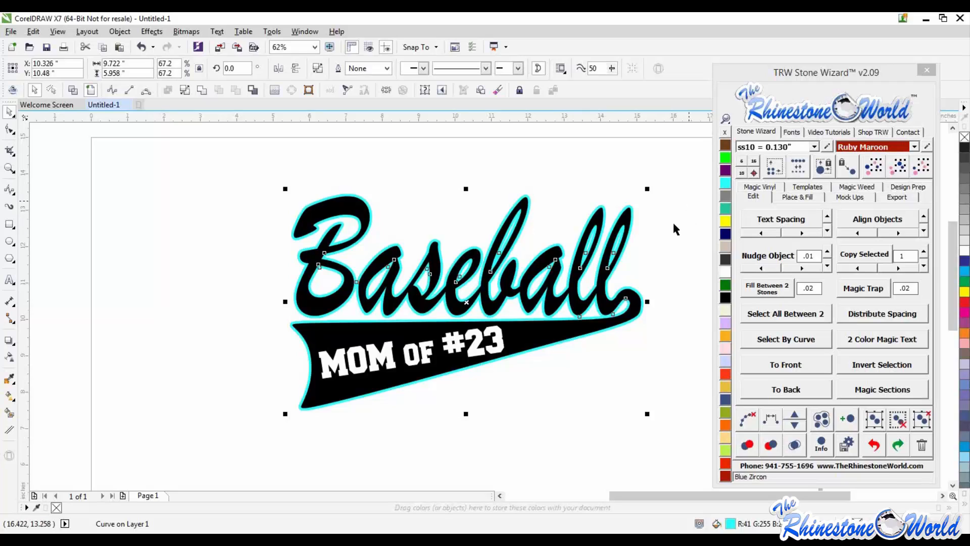
{"action": "left_click", "coordinate": [755, 189]}
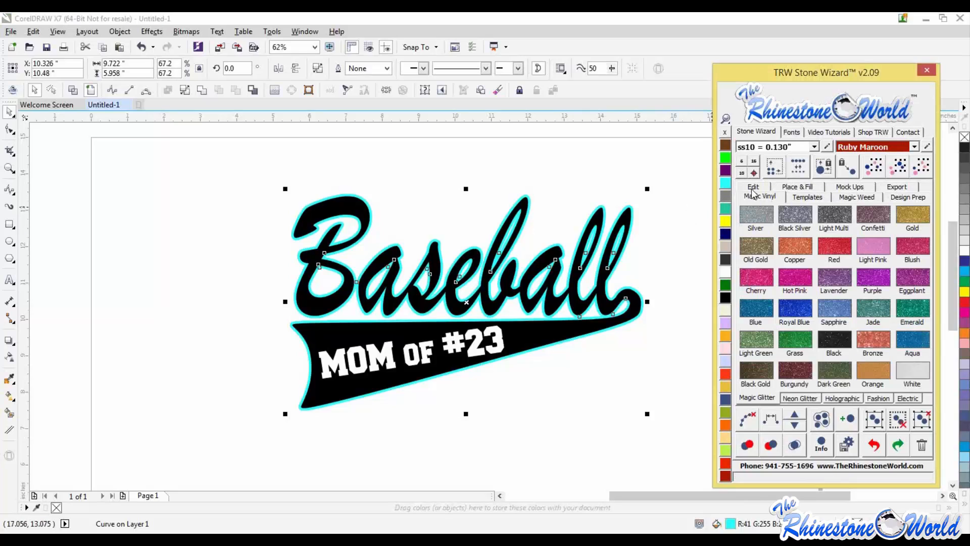
{"action": "left_click", "coordinate": [916, 377]}
{"action": "left_click", "coordinate": [617, 353]}
{"action": "scroll", "coordinate": [640, 315], "scroll_direction": "up", "scroll_amount": 5}
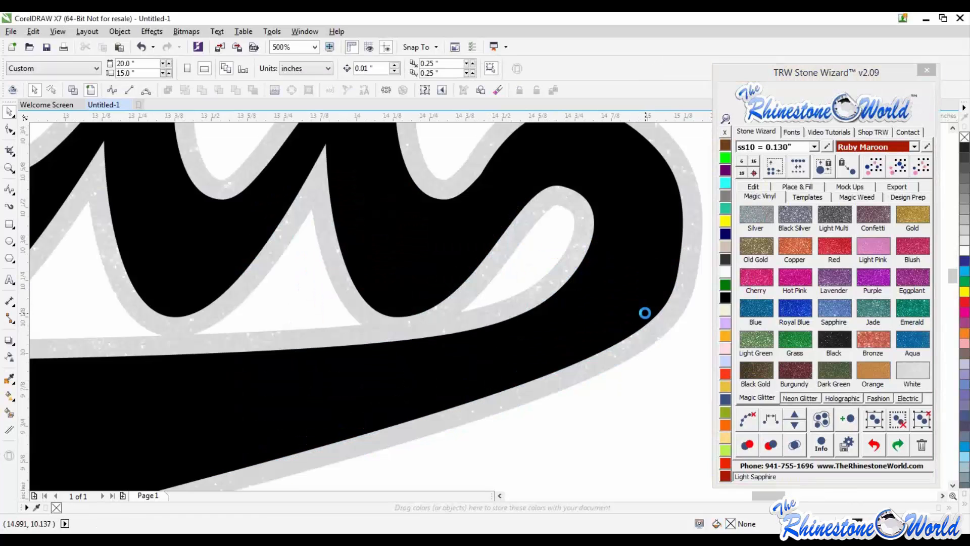
{"action": "scroll", "coordinate": [644, 313], "scroll_direction": "down", "scroll_amount": 4}
Fill the black top layer of the Baseball design with the Royal Blue Magic Glitter vinyl.
{"action": "left_click", "coordinate": [644, 310]}
{"action": "scroll", "coordinate": [645, 309], "scroll_direction": "down", "scroll_amount": 4}
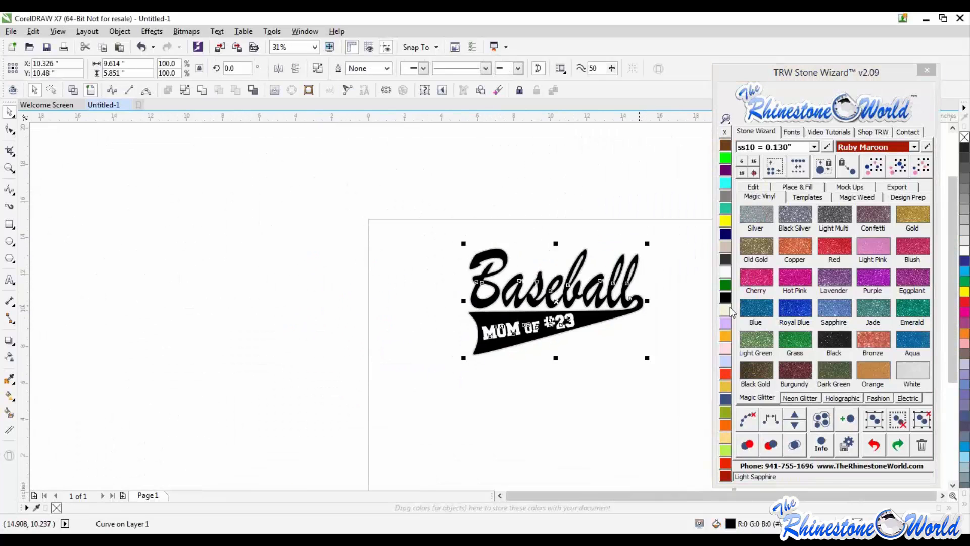
{"action": "left_click", "coordinate": [799, 308]}
{"action": "left_click", "coordinate": [645, 287]}
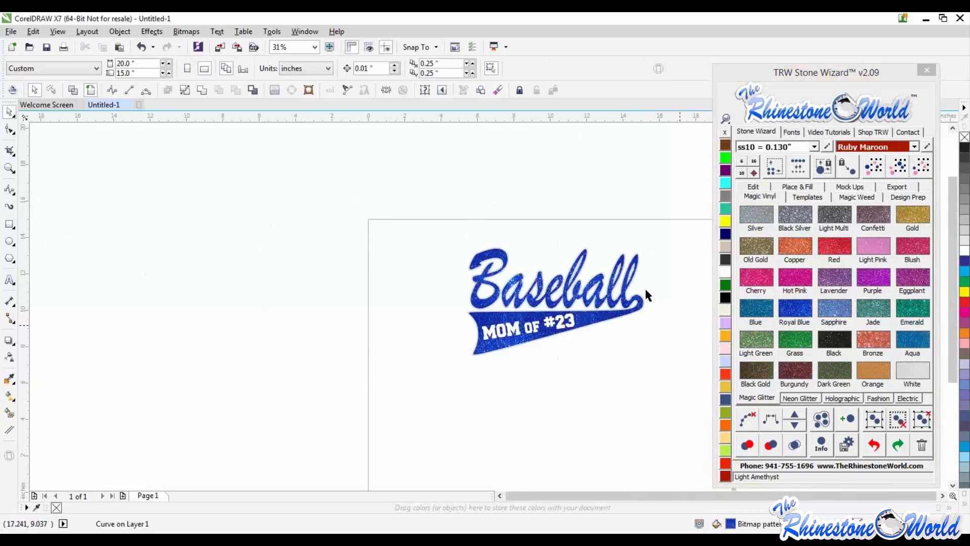
{"action": "scroll", "coordinate": [647, 300], "scroll_direction": "up", "scroll_amount": 1}
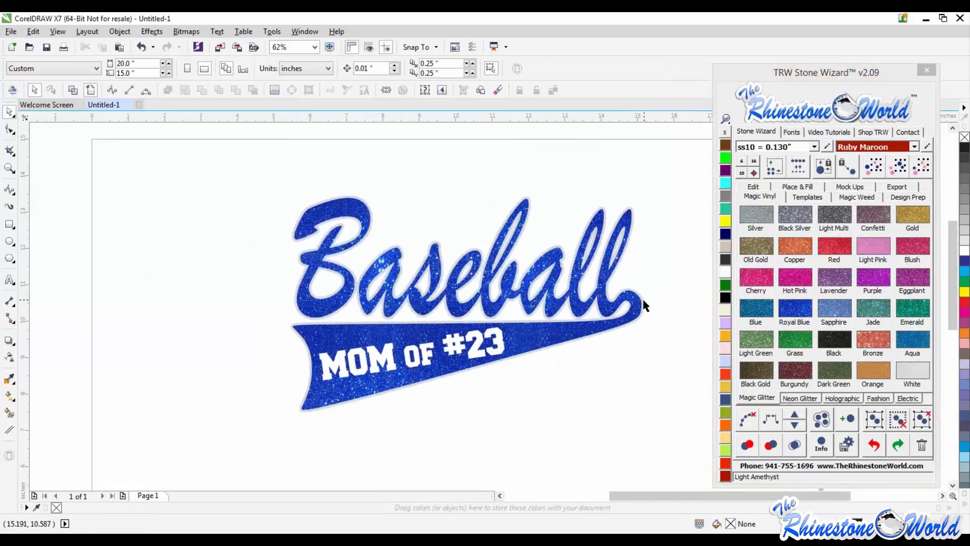
{"action": "scroll", "coordinate": [645, 303], "scroll_direction": "down", "scroll_amount": 1}
Create a Women's Tank Top Front mockup of both design layers, titled "Baseball Mom Design" and using the TRW Logo.
{"action": "left_click_drag", "start_coordinate": [678, 212], "coordinate": [394, 389]}
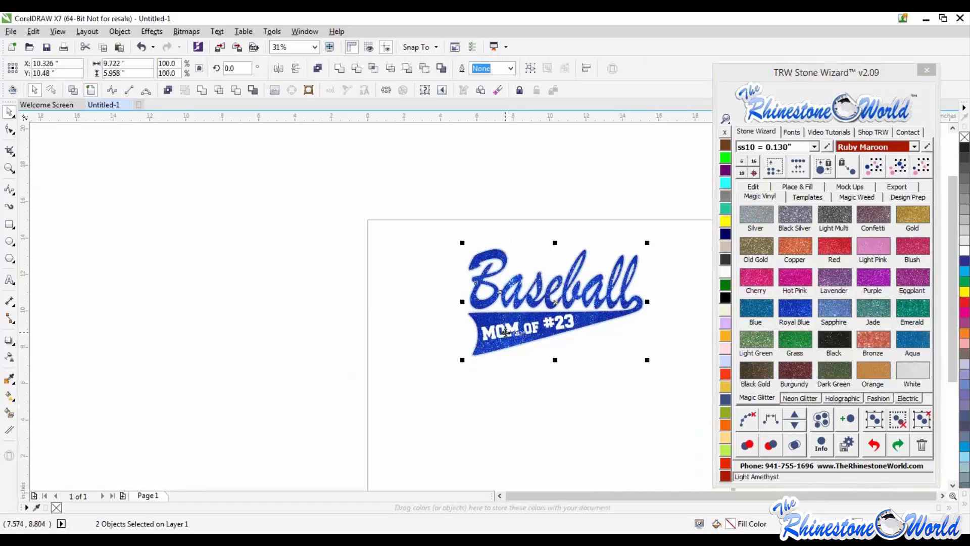
{"action": "scroll", "coordinate": [506, 334], "scroll_direction": "up", "scroll_amount": 1}
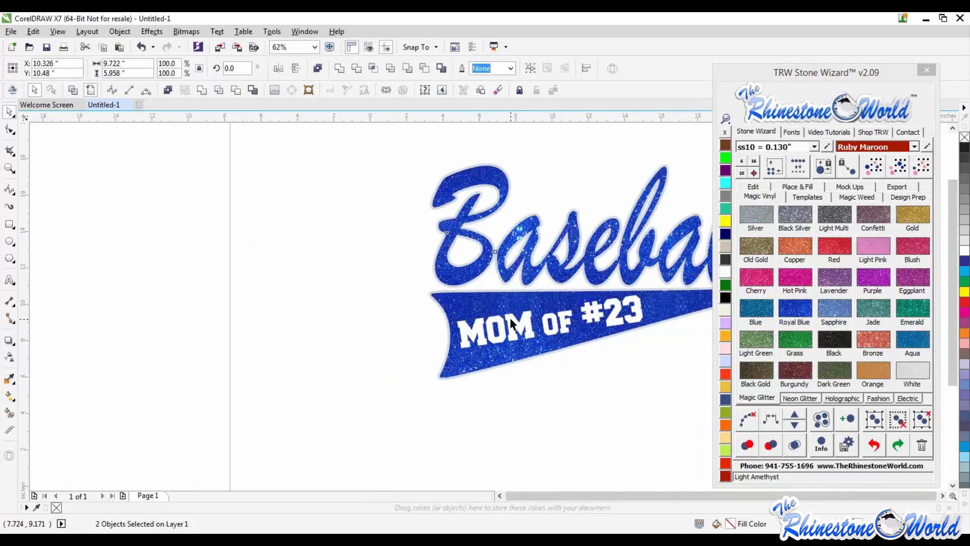
{"action": "scroll", "coordinate": [514, 319], "scroll_direction": "down", "scroll_amount": 1}
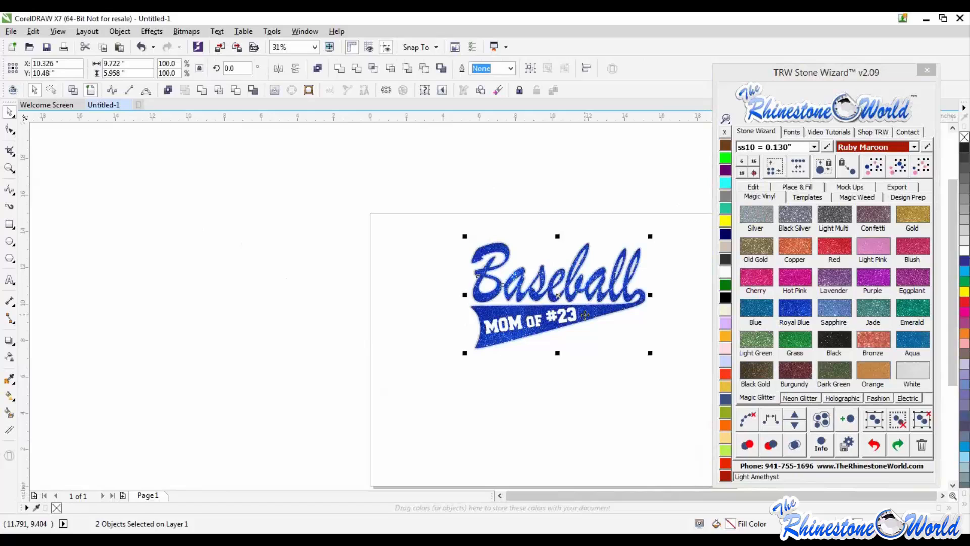
{"action": "left_click", "coordinate": [862, 190]}
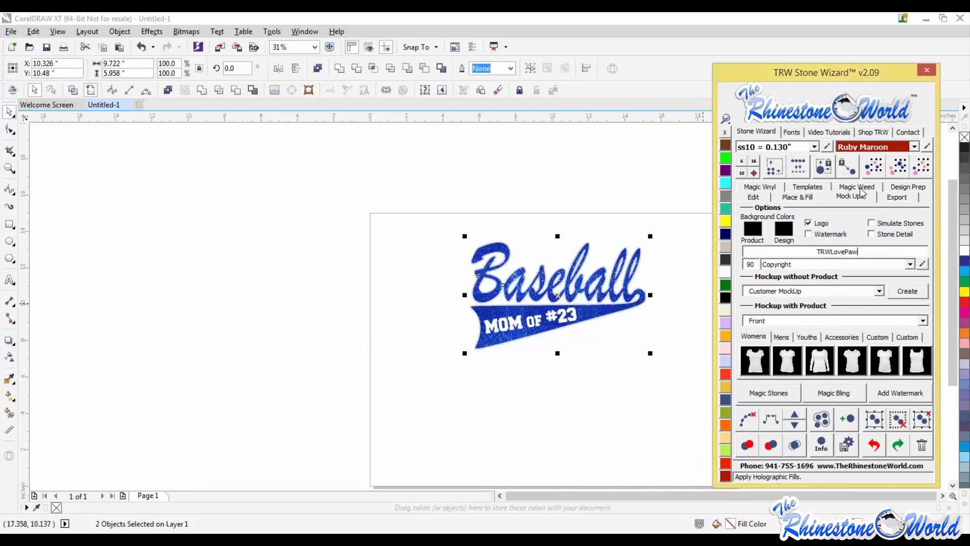
{"action": "left_click", "coordinate": [910, 264]}
{"action": "left_click", "coordinate": [860, 275]}
{"action": "type", "text": "Base"}
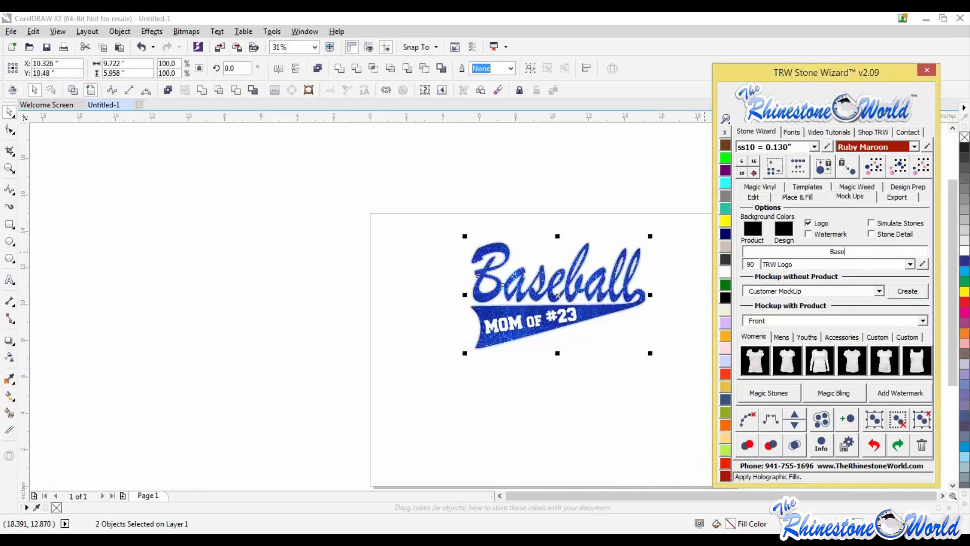
{"action": "type", "text": "ball Mom Design"}
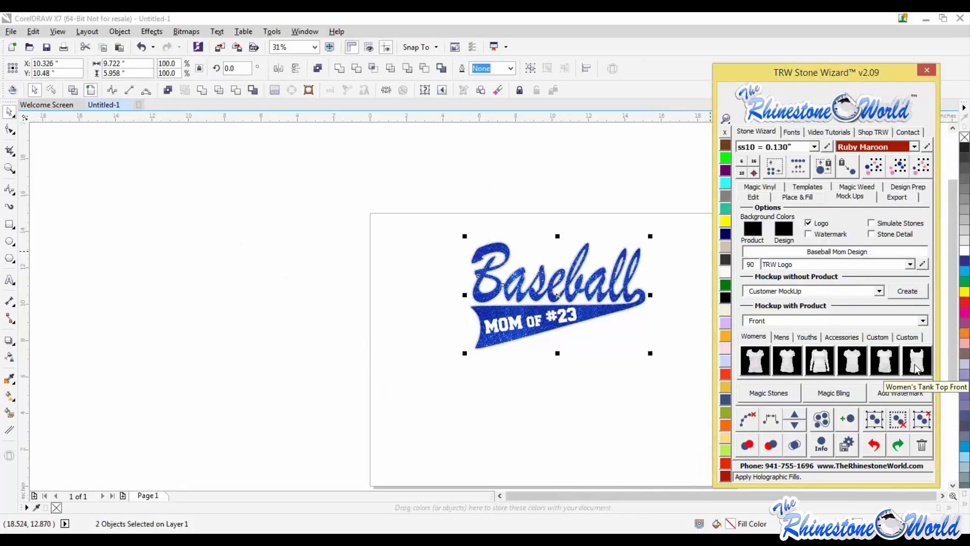
{"action": "left_click", "coordinate": [917, 361]}
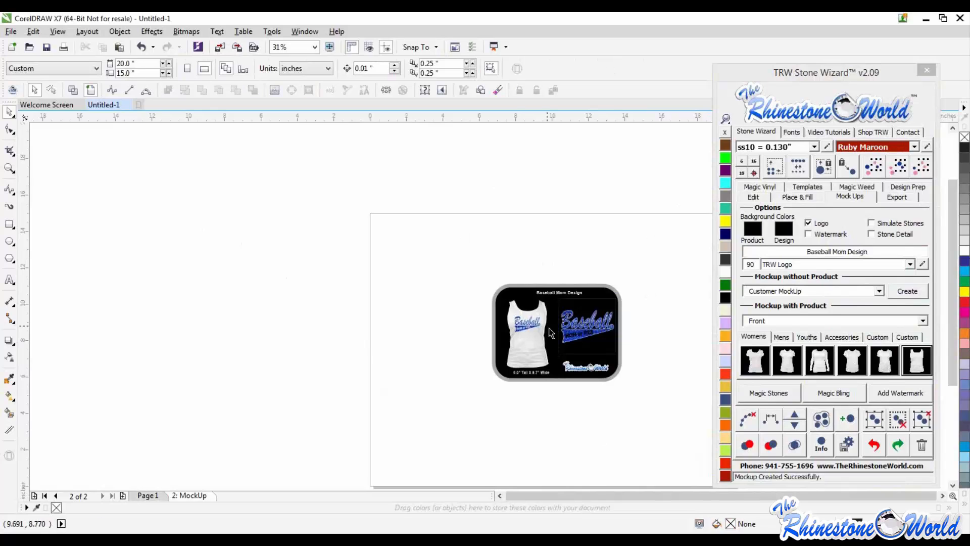
Recolour the mockup's tank top, trying Red Siam first and settling on Light Siam.
{"action": "scroll", "coordinate": [551, 334], "scroll_direction": "up", "scroll_amount": 4}
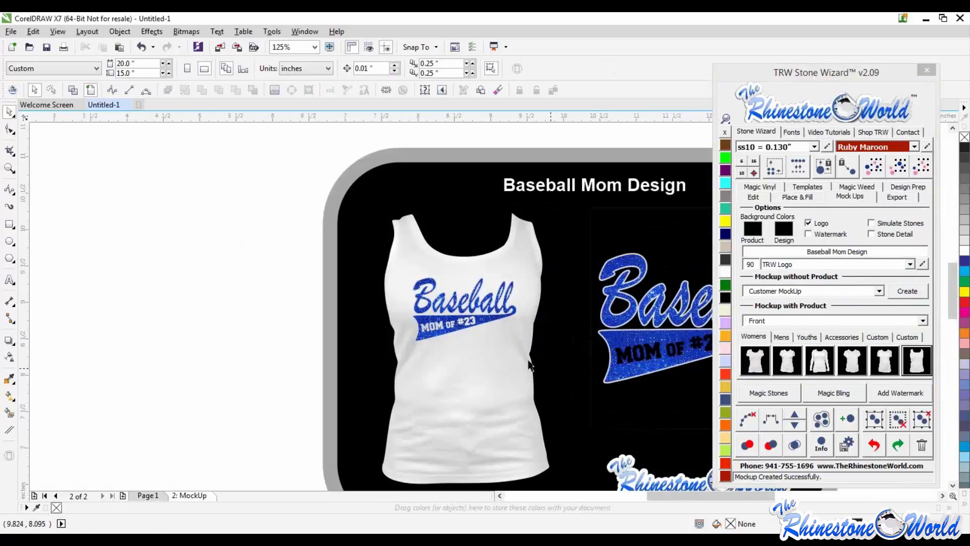
{"action": "left_click", "coordinate": [504, 370]}
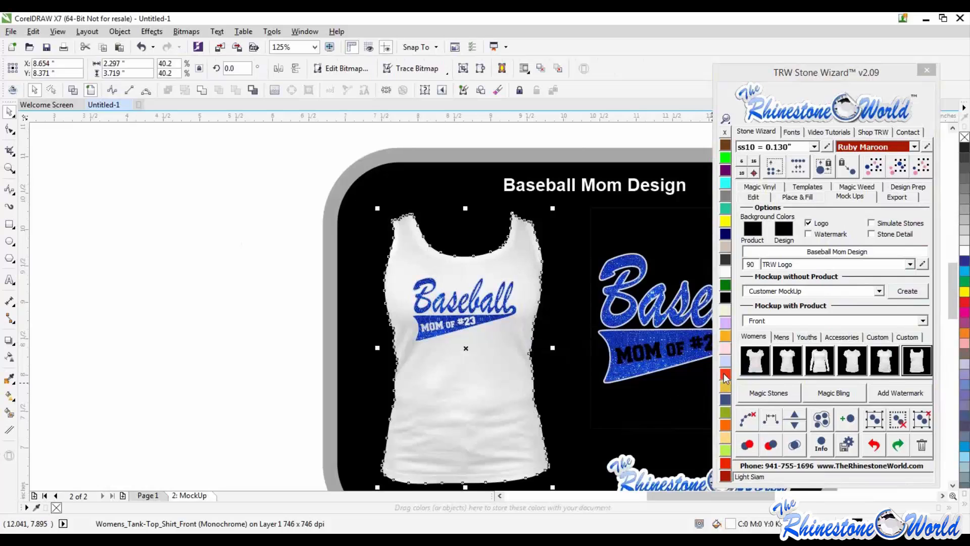
{"action": "left_click", "coordinate": [729, 464]}
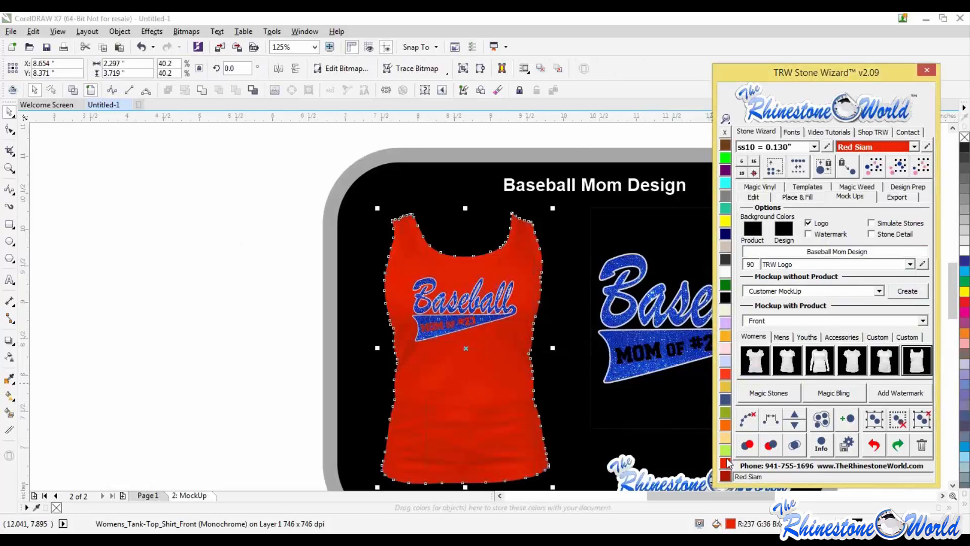
{"action": "left_click", "coordinate": [726, 387]}
{"action": "left_click", "coordinate": [278, 356]}
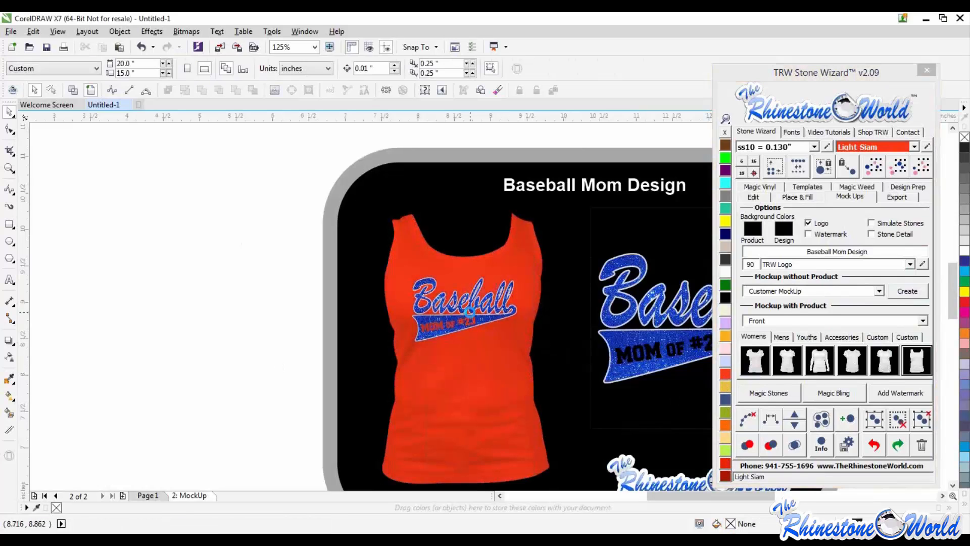
{"action": "scroll", "coordinate": [469, 312], "scroll_direction": "up", "scroll_amount": 1}
{"action": "scroll", "coordinate": [469, 313], "scroll_direction": "up", "scroll_amount": 1}
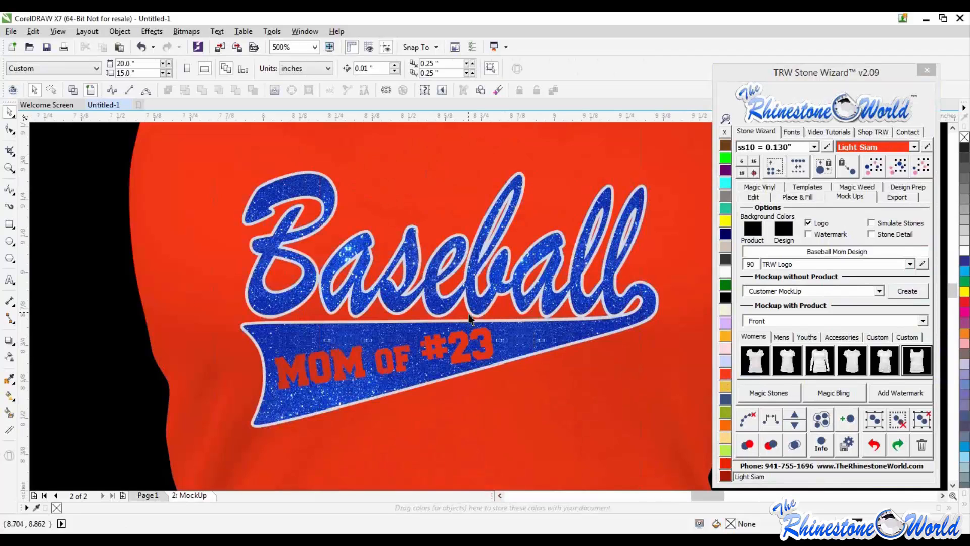
{"action": "scroll", "coordinate": [431, 306], "scroll_direction": "down", "scroll_amount": 2}
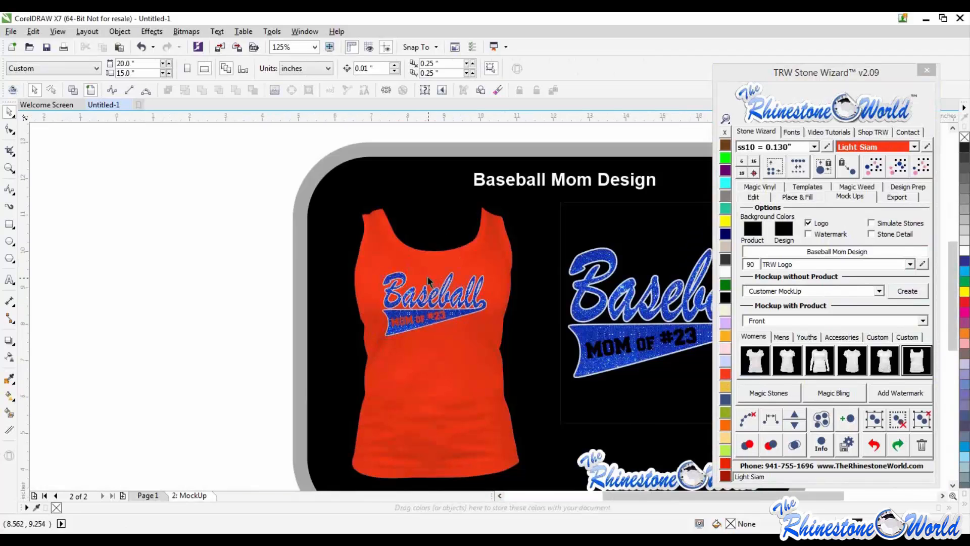
Fill the black background behind the enlarged design in the mockup with Light Siam to match the tank top.
{"action": "scroll", "coordinate": [428, 277], "scroll_direction": "down", "scroll_amount": 1}
{"action": "scroll", "coordinate": [581, 325], "scroll_direction": "up", "scroll_amount": 2}
{"action": "left_click", "coordinate": [581, 325]}
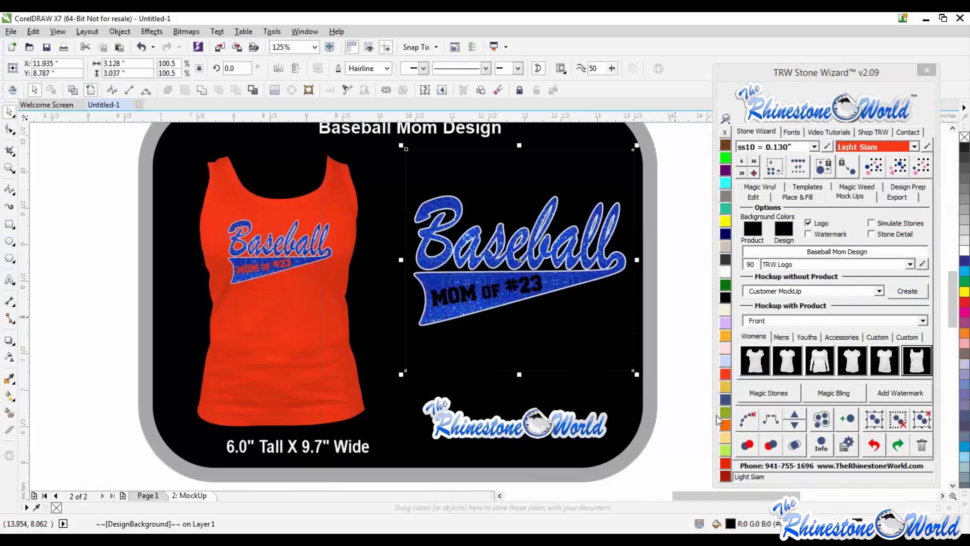
{"action": "left_click", "coordinate": [726, 374]}
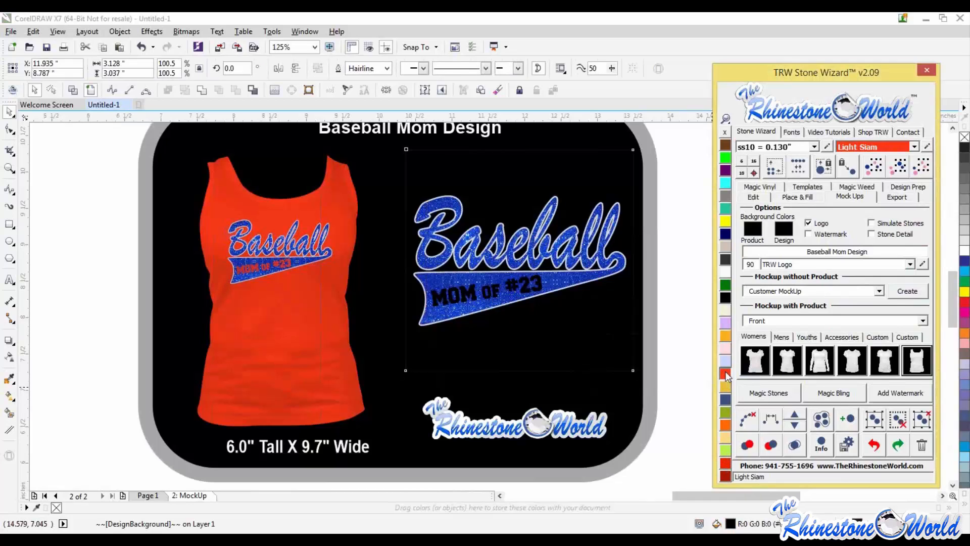
{"action": "scroll", "coordinate": [641, 343], "scroll_direction": "down", "scroll_amount": 1}
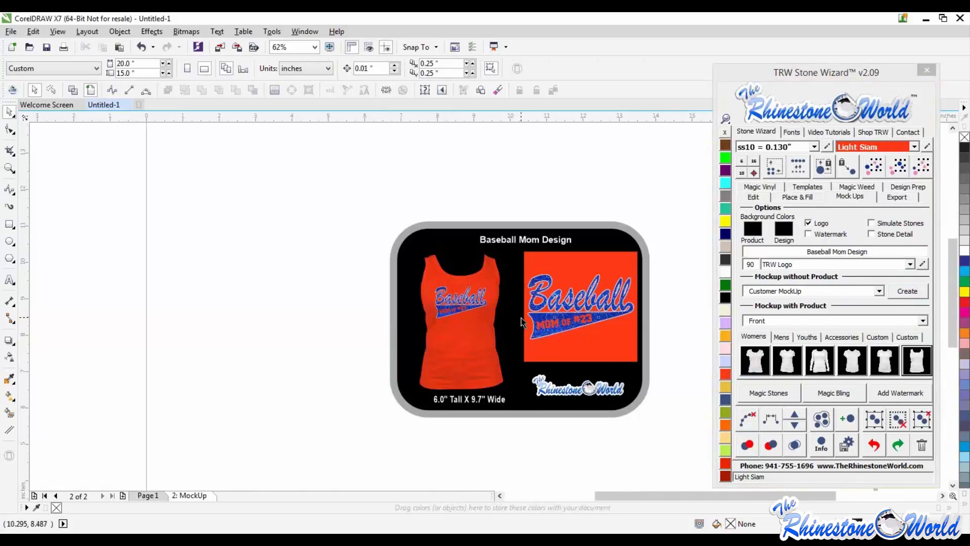
{"action": "scroll", "coordinate": [592, 342], "scroll_direction": "up", "scroll_amount": 1}
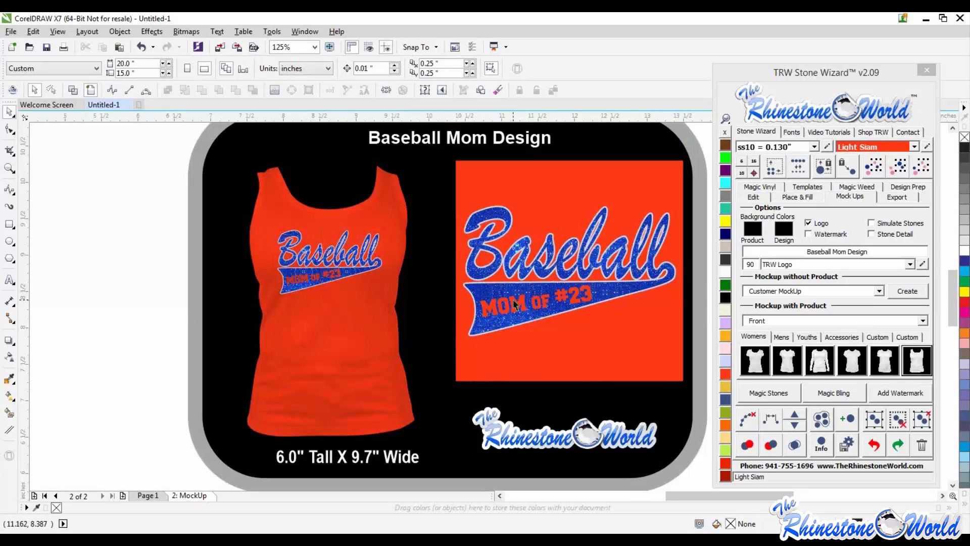
{"action": "scroll", "coordinate": [514, 303], "scroll_direction": "down", "scroll_amount": 1}
{"action": "scroll", "coordinate": [519, 296], "scroll_direction": "up", "scroll_amount": 1}
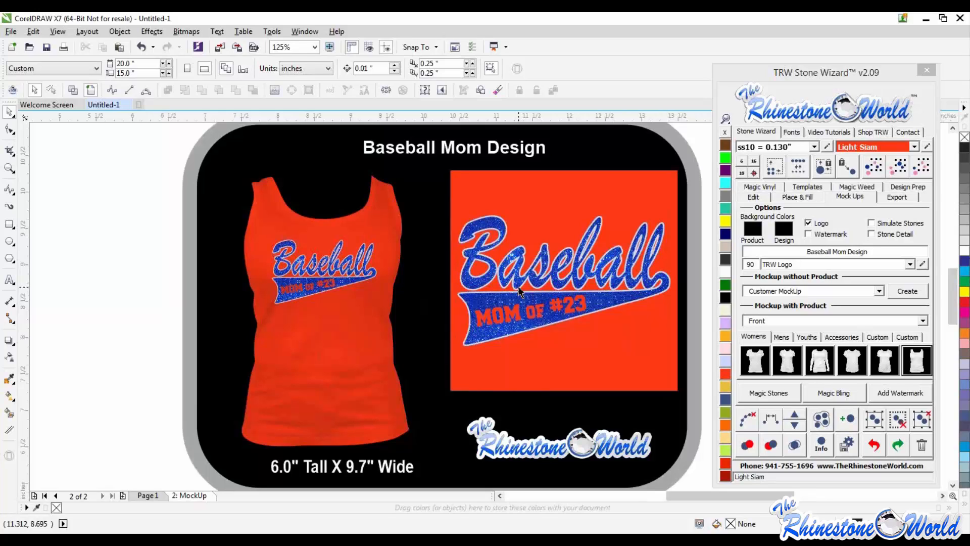
{"action": "scroll", "coordinate": [521, 293], "scroll_direction": "down", "scroll_amount": 1}
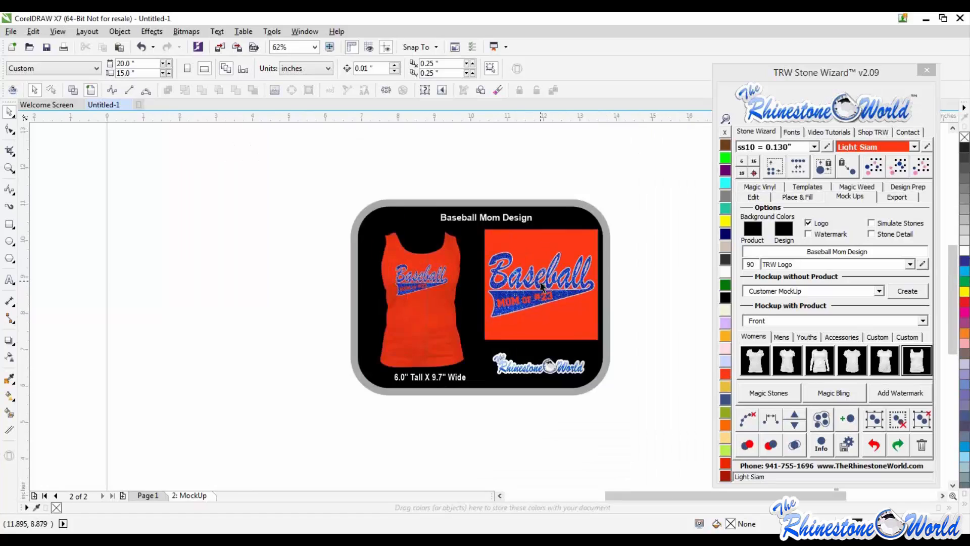
{"action": "scroll", "coordinate": [542, 287], "scroll_direction": "up", "scroll_amount": 1}
Review the export options available for the mockup, and check which objects of the page an export would include.
{"action": "left_click", "coordinate": [888, 199]}
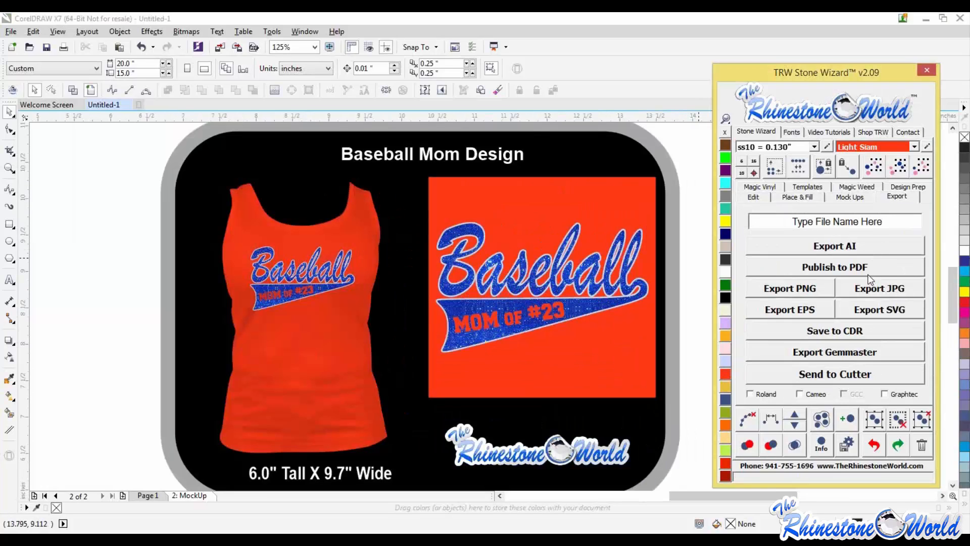
{"action": "left_click", "coordinate": [11, 32]}
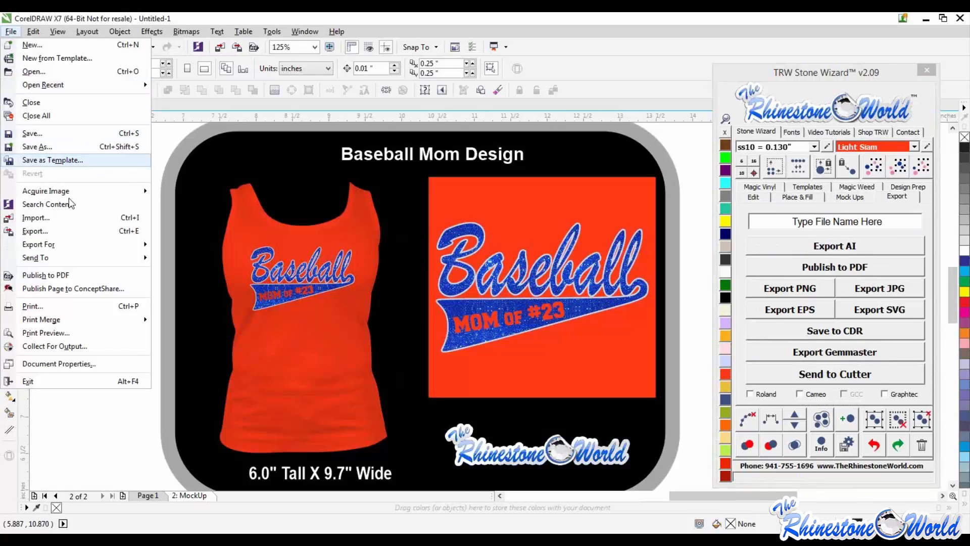
{"action": "mouse_move", "coordinate": [38, 244]}
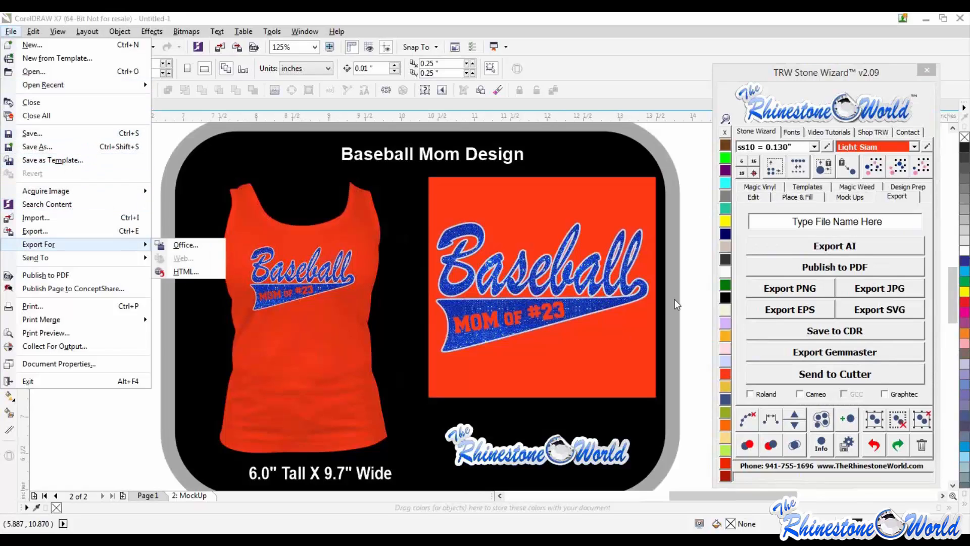
{"action": "left_click", "coordinate": [697, 276]}
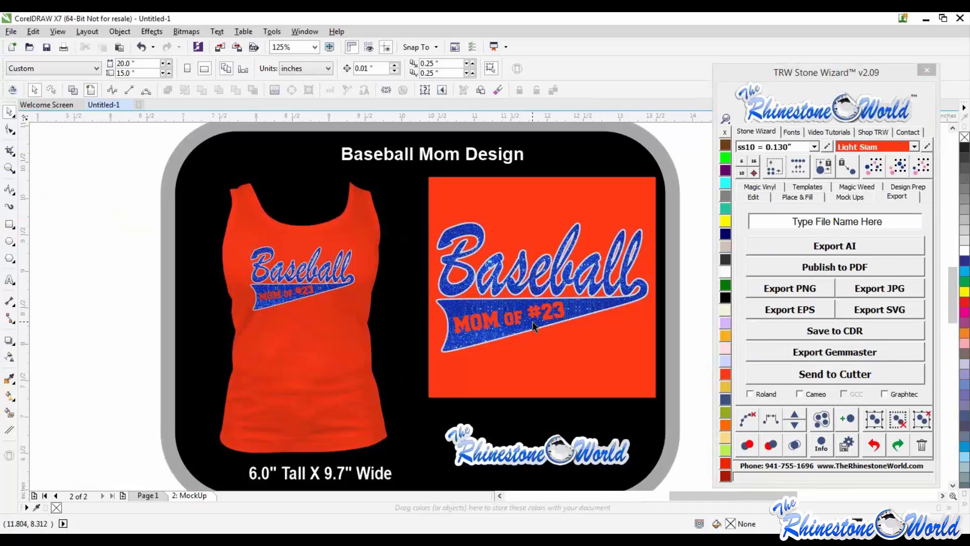
{"action": "scroll", "coordinate": [533, 326], "scroll_direction": "down", "scroll_amount": 1}
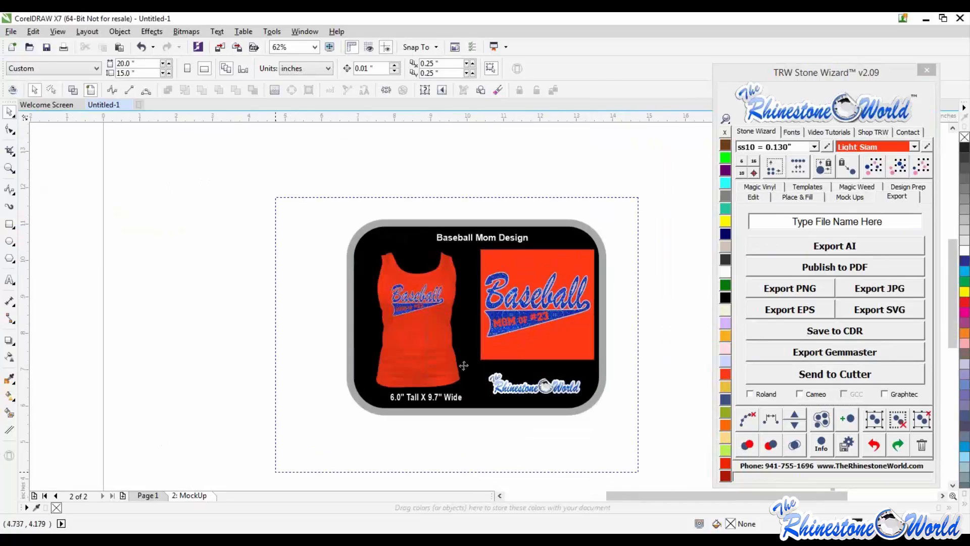
{"action": "key", "text": "ctrl+a"}
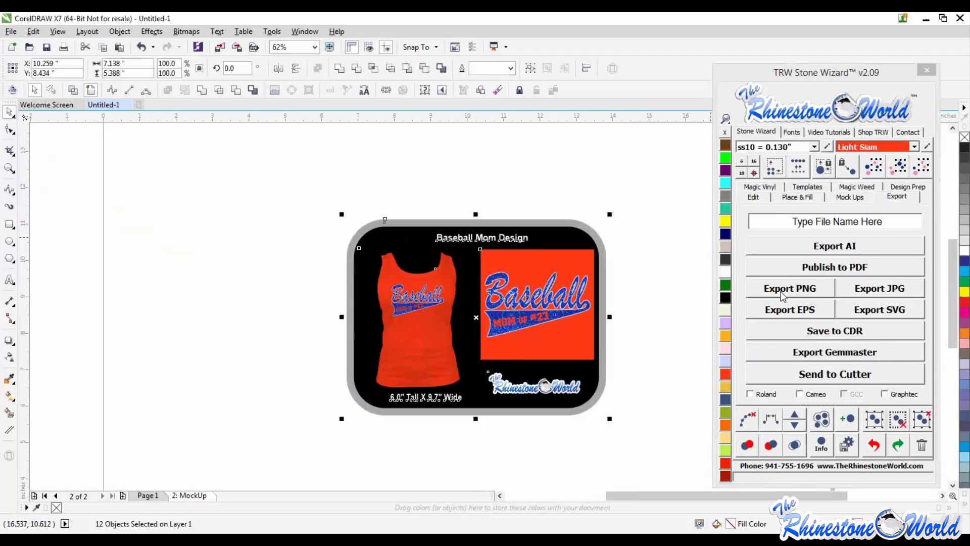
{"action": "left_click", "coordinate": [641, 305]}
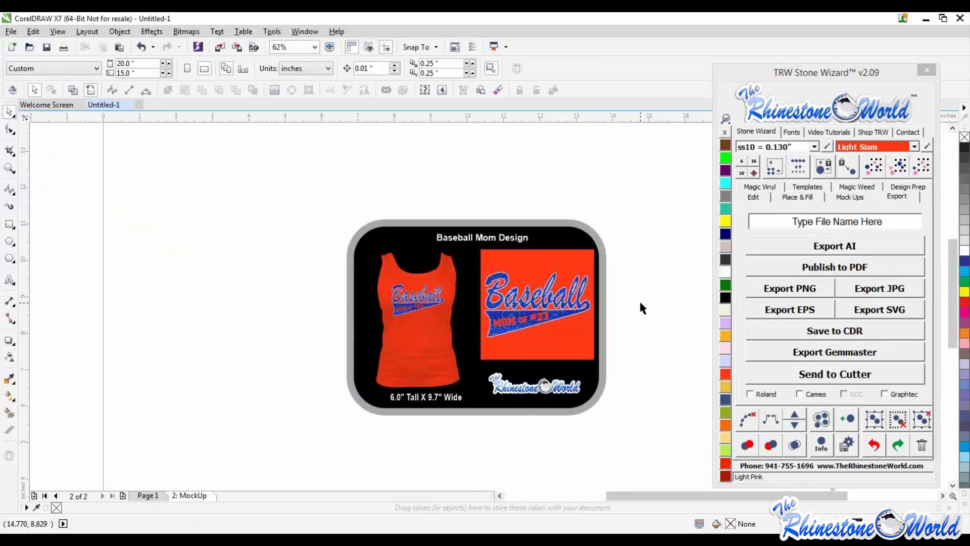
Return to Page 1 and select both layers of the Baseball design.
{"action": "left_click", "coordinate": [150, 496]}
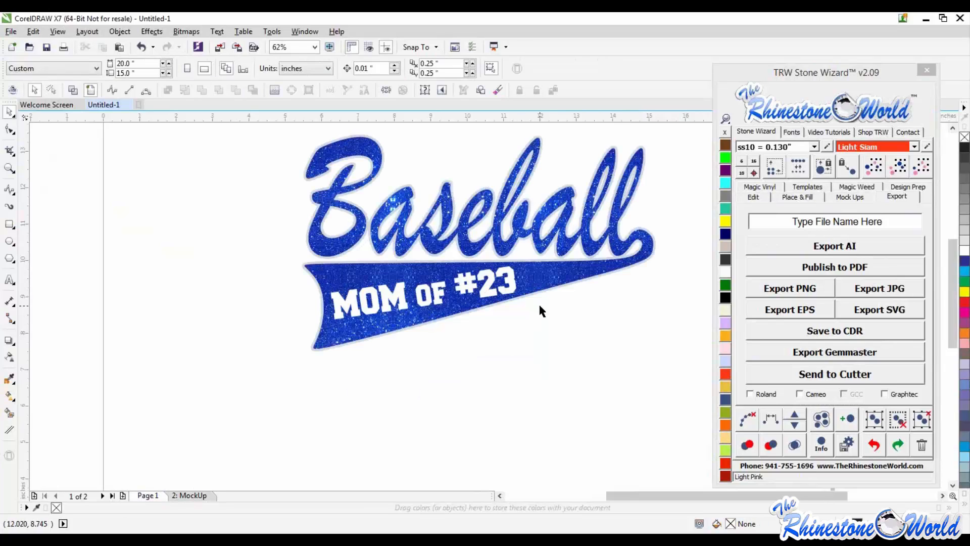
{"action": "scroll", "coordinate": [649, 164], "scroll_direction": "down", "scroll_amount": 2}
{"action": "left_click_drag", "start_coordinate": [649, 164], "coordinate": [334, 391]}
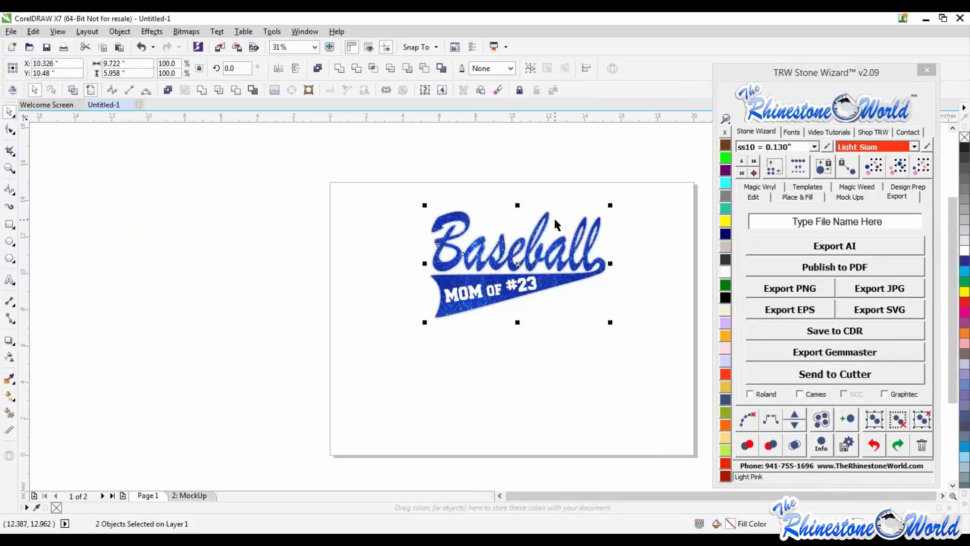
{"action": "scroll", "coordinate": [554, 216], "scroll_direction": "up", "scroll_amount": 1}
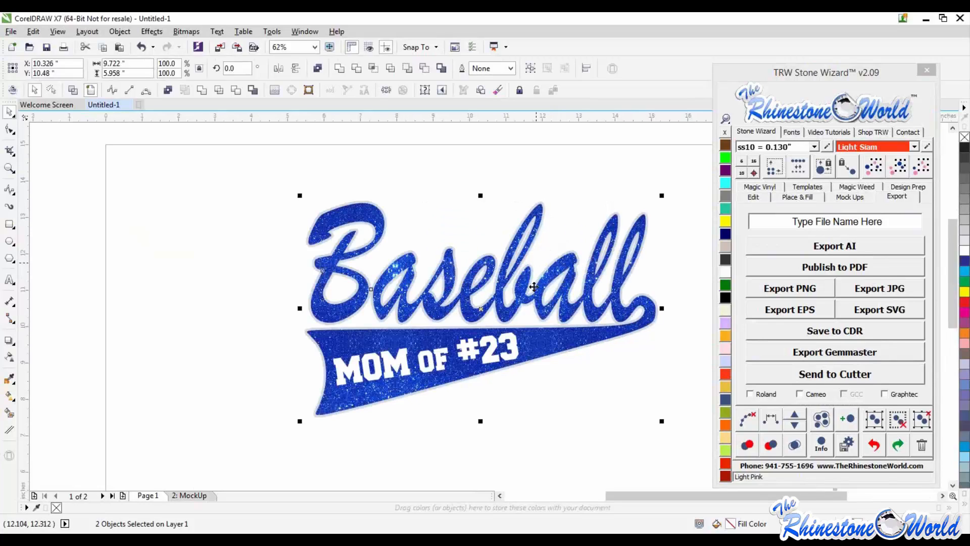
Create a Proof - Front mockup of the Baseball design on the women's tank top and recolour the shirt Light Siam.
{"action": "left_click", "coordinate": [842, 201]}
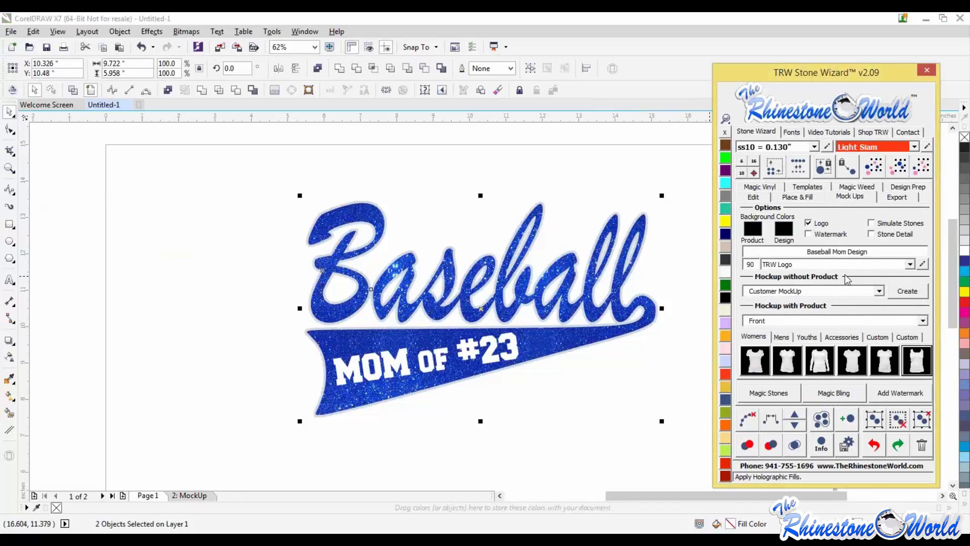
{"action": "left_click", "coordinate": [924, 321]}
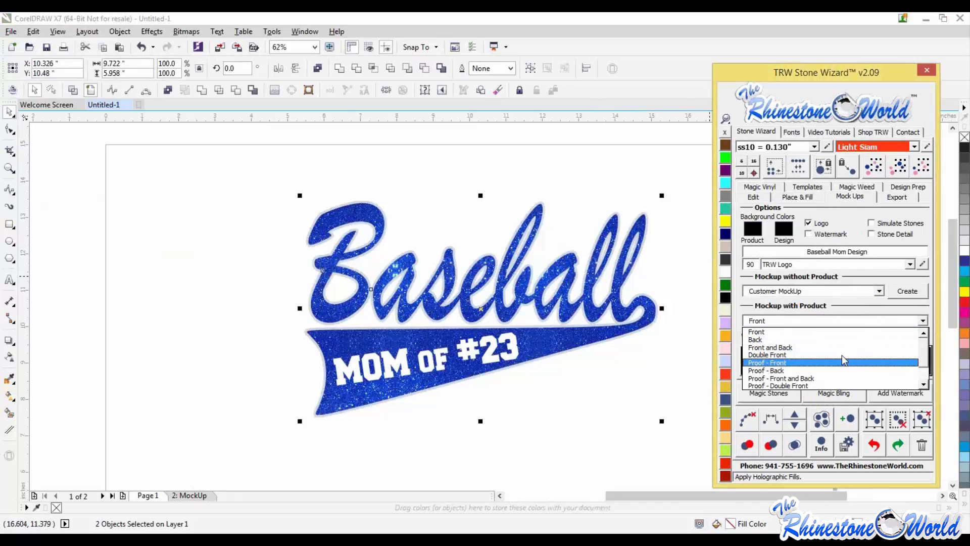
{"action": "left_click", "coordinate": [819, 363]}
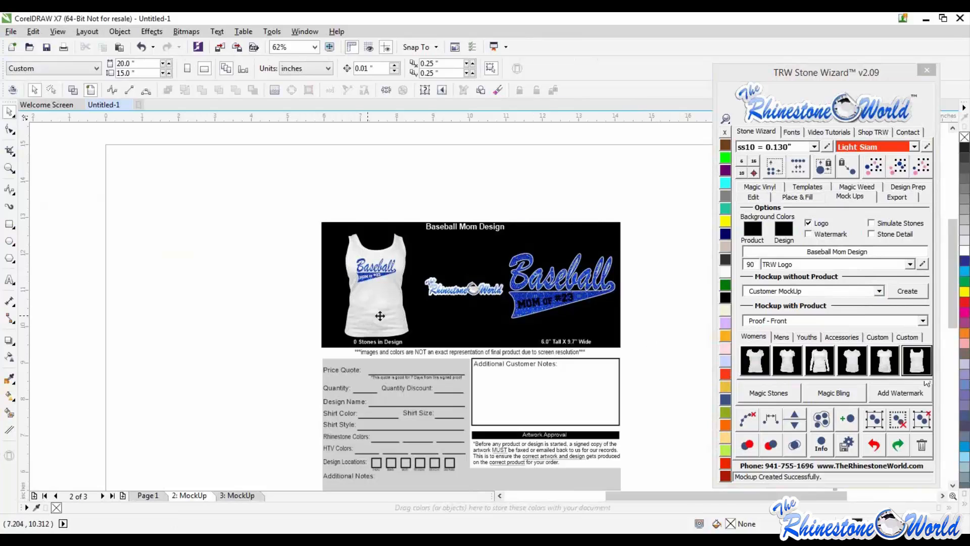
{"action": "left_click", "coordinate": [380, 316]}
{"action": "left_click", "coordinate": [725, 374]}
{"action": "left_click", "coordinate": [681, 363]}
Examine the proof sheet's order details, artwork approval, customer information and signature sections below the mockup.
{"action": "scroll", "coordinate": [534, 300], "scroll_direction": "down", "scroll_amount": 1}
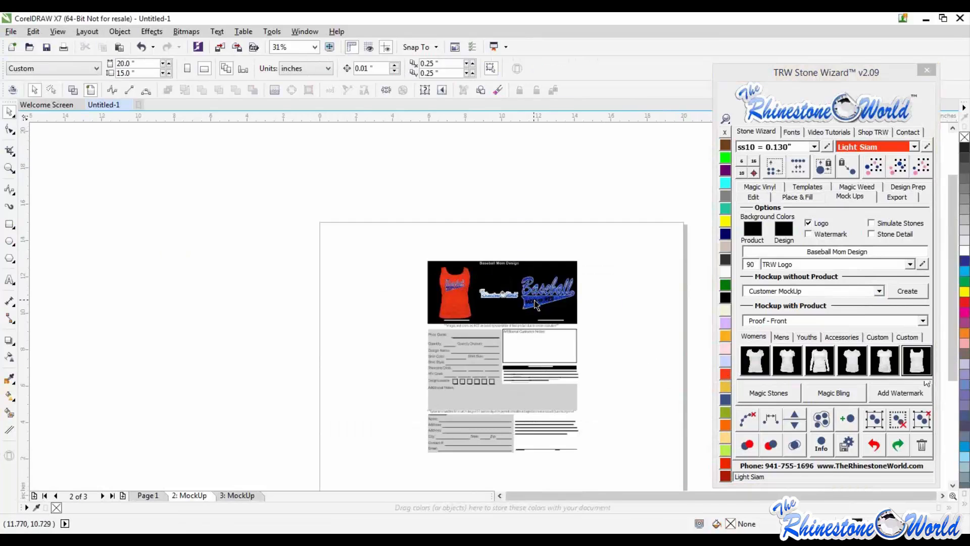
{"action": "scroll", "coordinate": [463, 392], "scroll_direction": "up", "scroll_amount": 2}
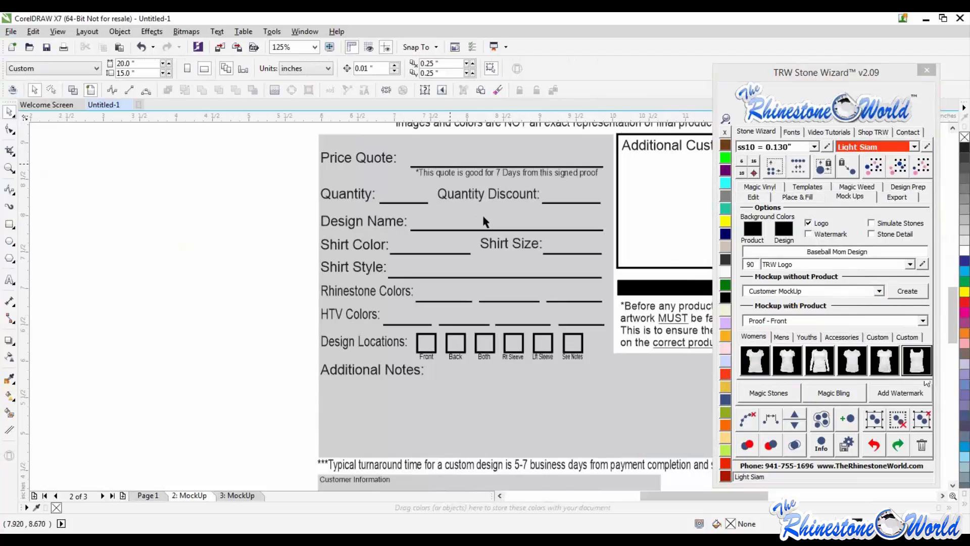
{"action": "scroll", "coordinate": [484, 221], "scroll_direction": "down", "scroll_amount": 1}
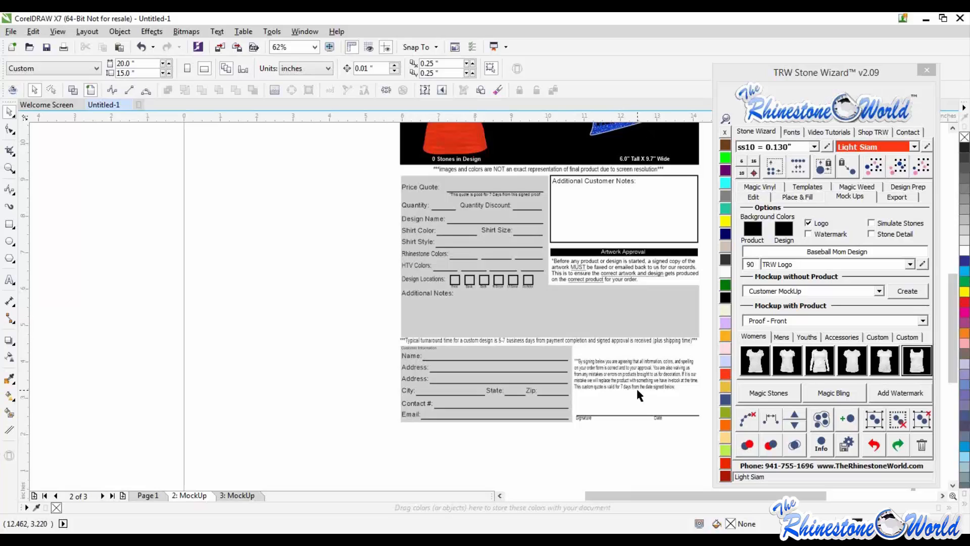
{"action": "scroll", "coordinate": [637, 390], "scroll_direction": "down", "scroll_amount": 1}
{"action": "scroll", "coordinate": [667, 368], "scroll_direction": "up", "scroll_amount": 1}
{"action": "scroll", "coordinate": [591, 420], "scroll_direction": "up", "scroll_amount": 2}
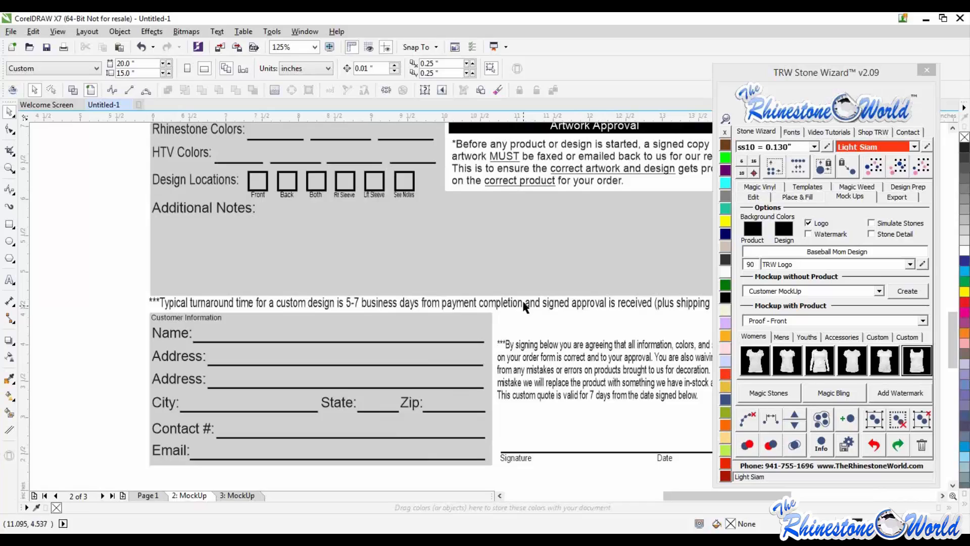
{"action": "scroll", "coordinate": [528, 305], "scroll_direction": "down", "scroll_amount": 1}
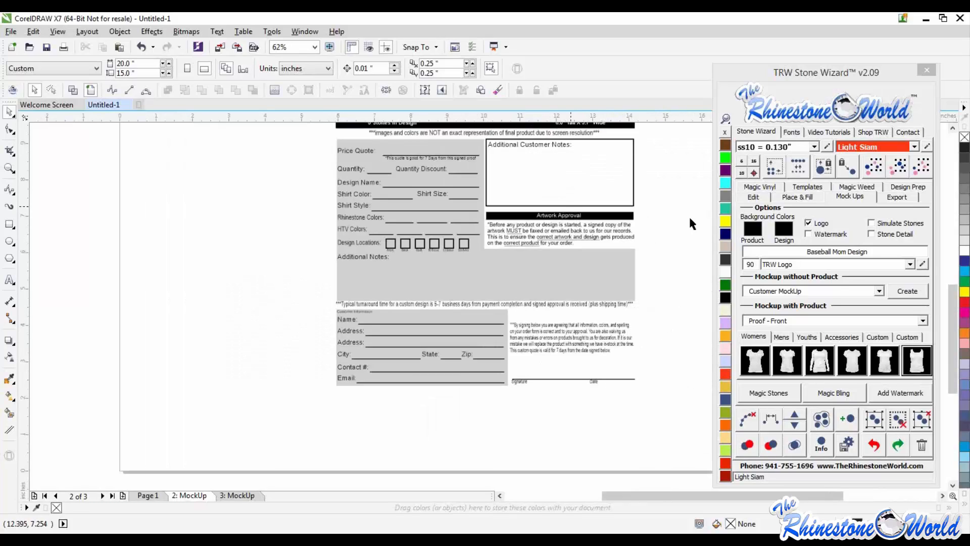
{"action": "scroll", "coordinate": [662, 235], "scroll_direction": "down", "scroll_amount": 1}
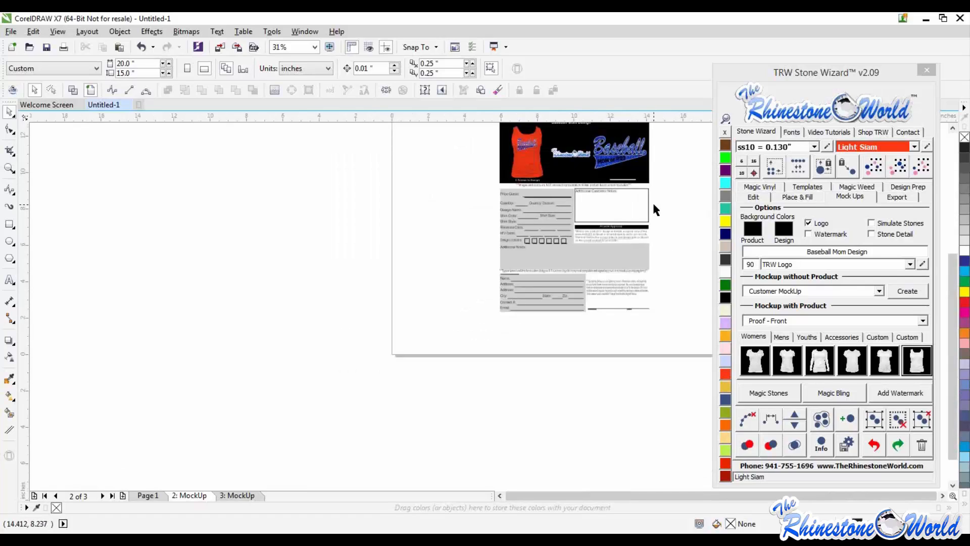
{"action": "scroll", "coordinate": [655, 172], "scroll_direction": "down", "scroll_amount": 1}
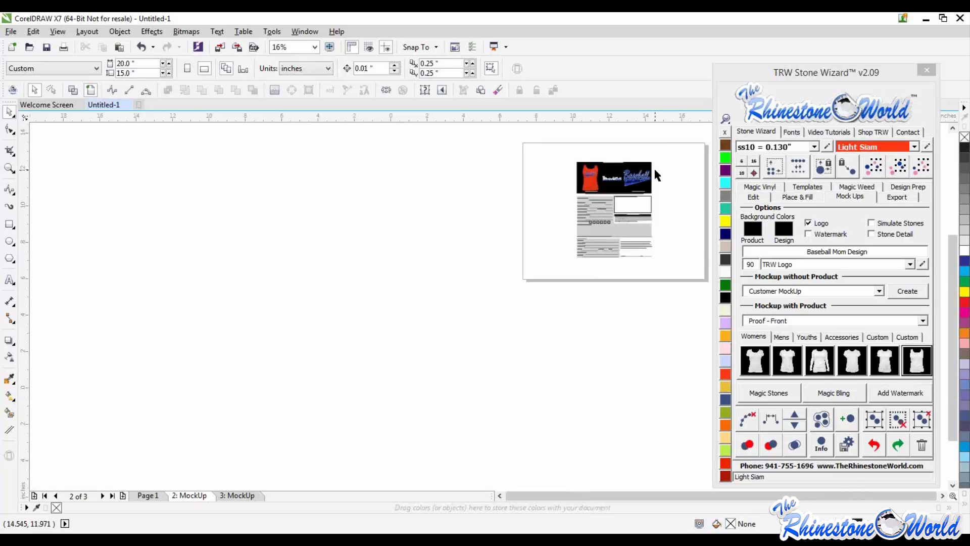
{"action": "scroll", "coordinate": [655, 175], "scroll_direction": "up", "scroll_amount": 4}
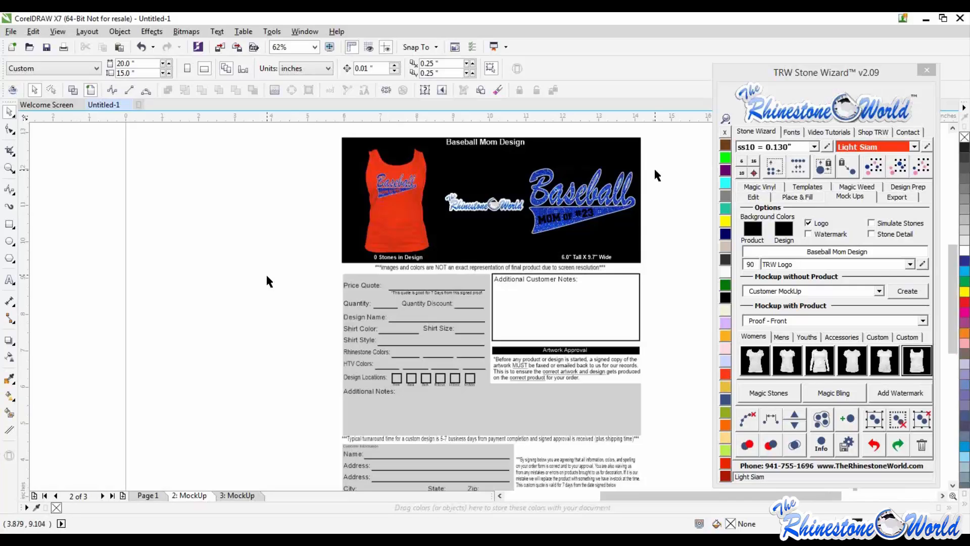
{"action": "scroll", "coordinate": [266, 276], "scroll_direction": "down", "scroll_amount": 2}
{"action": "scroll", "coordinate": [268, 381], "scroll_direction": "up", "scroll_amount": 2}
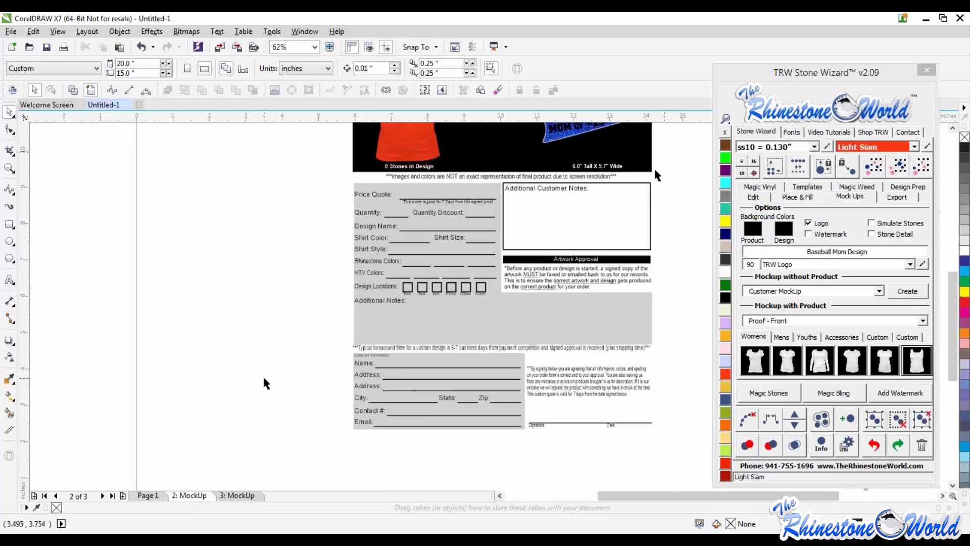
Delete the proof mockup page and the earlier MockUp page, leaving only Page 1.
{"action": "right_click", "coordinate": [211, 496]}
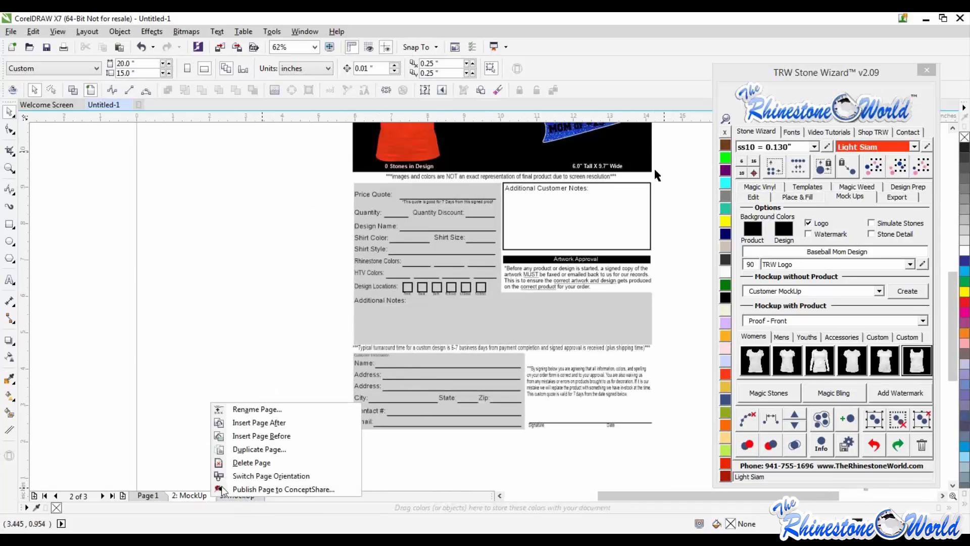
{"action": "left_click", "coordinate": [246, 462]}
{"action": "scroll", "coordinate": [362, 402], "scroll_direction": "down", "scroll_amount": 2}
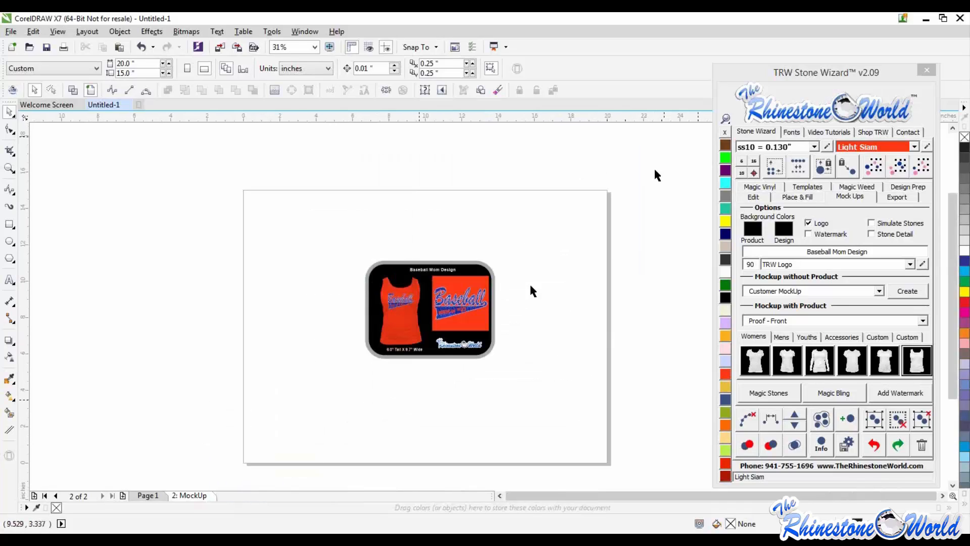
{"action": "right_click", "coordinate": [212, 497]}
{"action": "left_click", "coordinate": [204, 496]}
{"action": "right_click", "coordinate": [203, 496]}
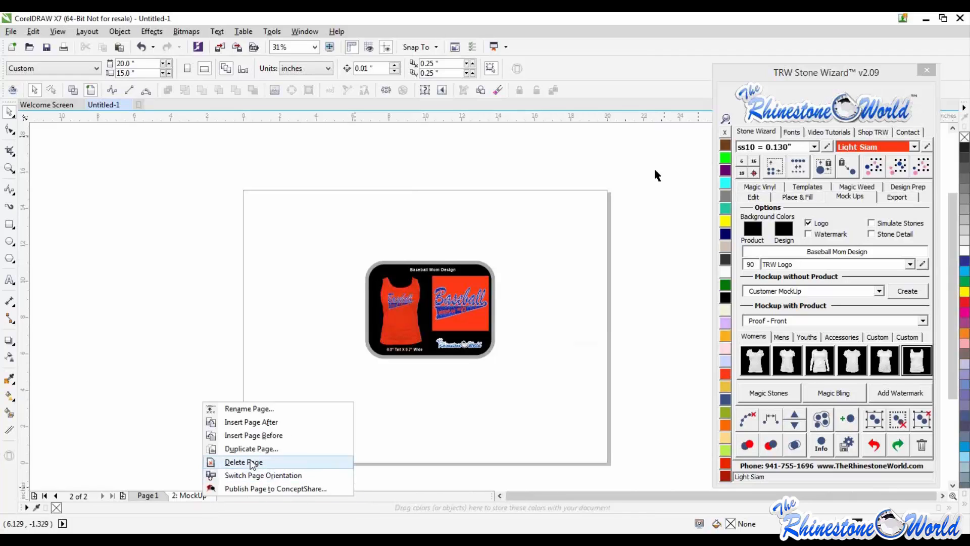
{"action": "left_click", "coordinate": [250, 461]}
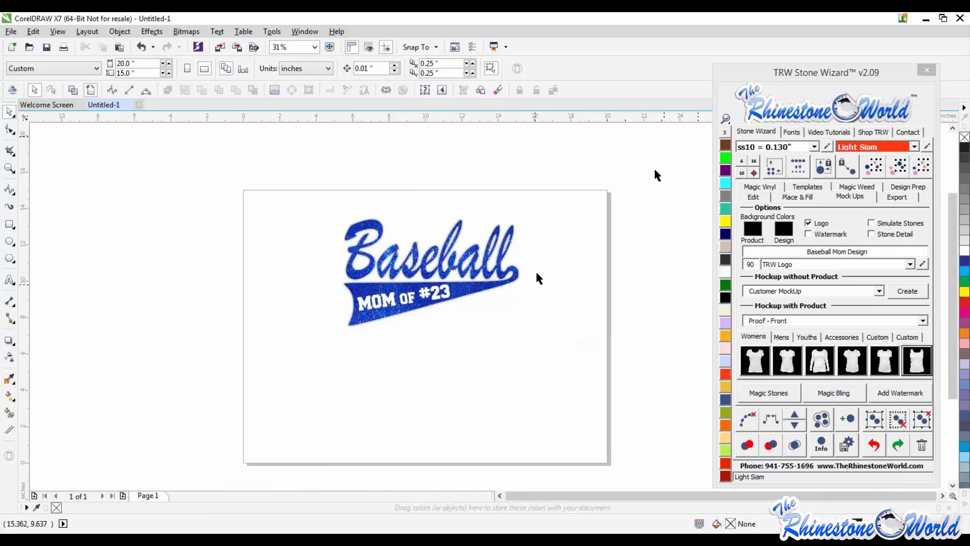
Move the whole Baseball design slightly higher on the page and set the page height to 20 inches.
{"action": "left_click_drag", "start_coordinate": [571, 194], "coordinate": [267, 396]}
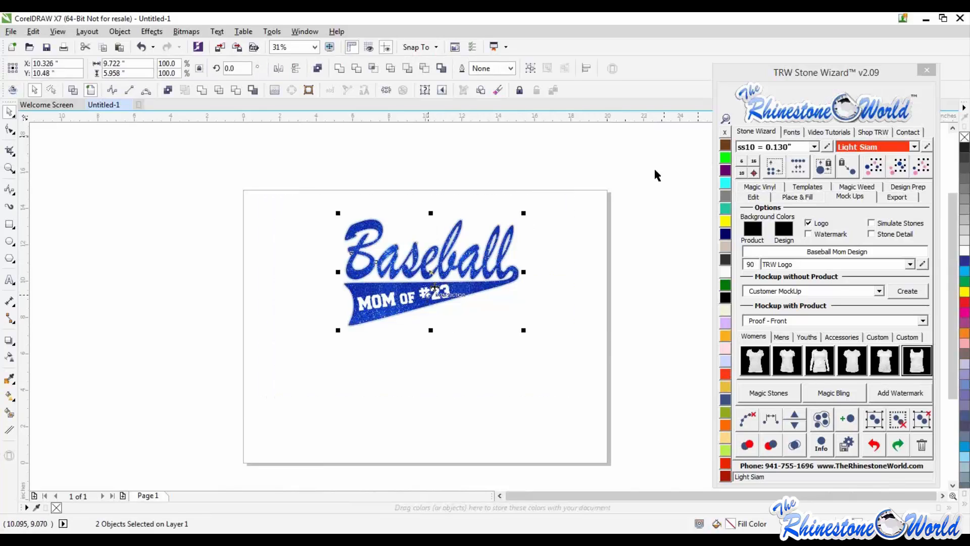
{"action": "left_click_drag", "start_coordinate": [435, 290], "coordinate": [433, 276]}
{"action": "left_click", "coordinate": [461, 359]}
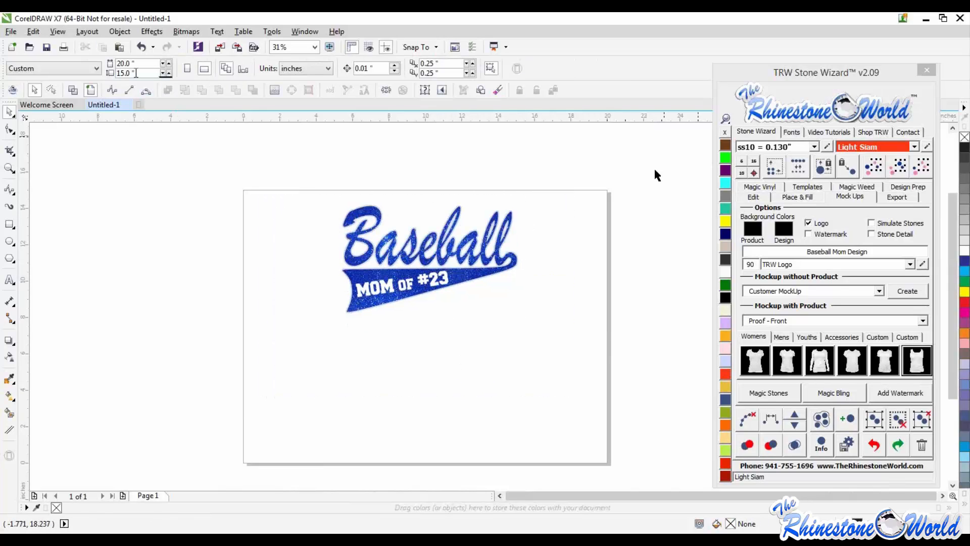
{"action": "left_click", "coordinate": [129, 73]}
{"action": "type", "text": "20"}
{"action": "key", "text": "Return"}
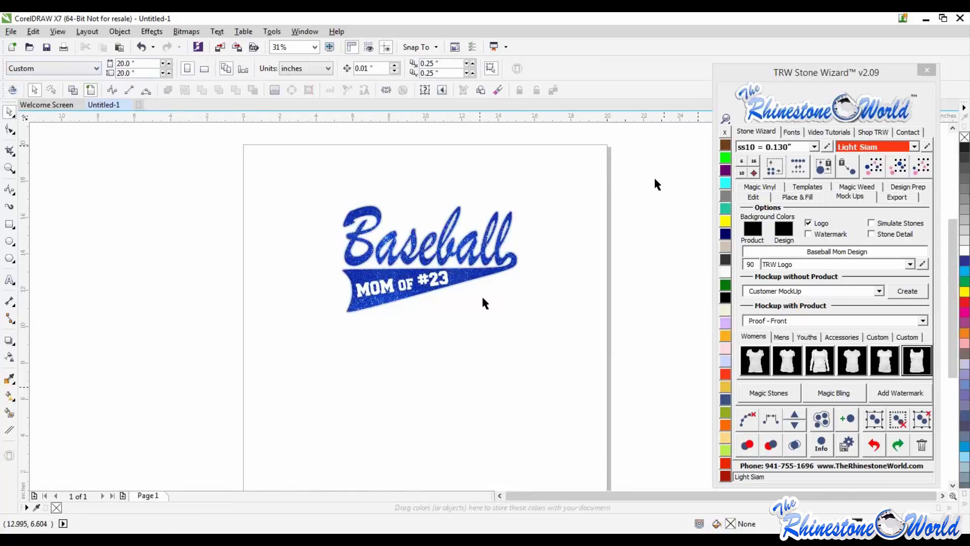
Add the player's surname in capitals as artistic text below the Baseball design, and enlarge it to about 5.9 inches wide.
{"action": "scroll", "coordinate": [485, 302], "scroll_direction": "down", "scroll_amount": 2}
{"action": "scroll", "coordinate": [471, 368], "scroll_direction": "up", "scroll_amount": 2}
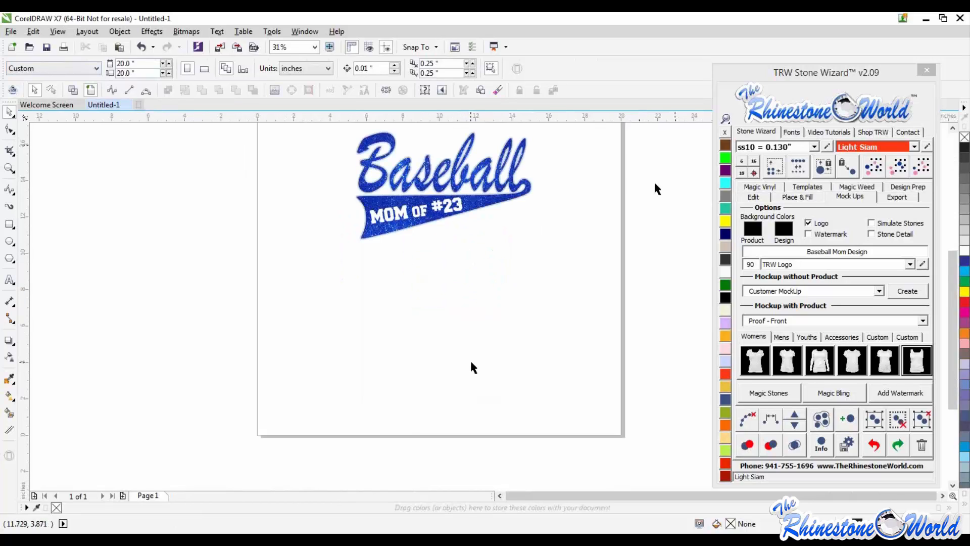
{"action": "left_click", "coordinate": [9, 279]}
{"action": "left_click", "coordinate": [402, 321]}
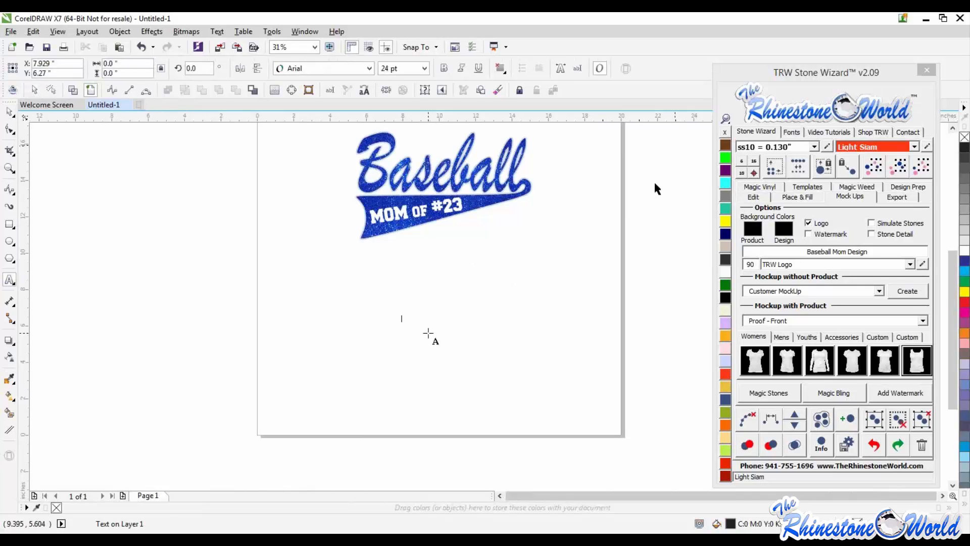
{"action": "type", "text": "VASSALLO"}
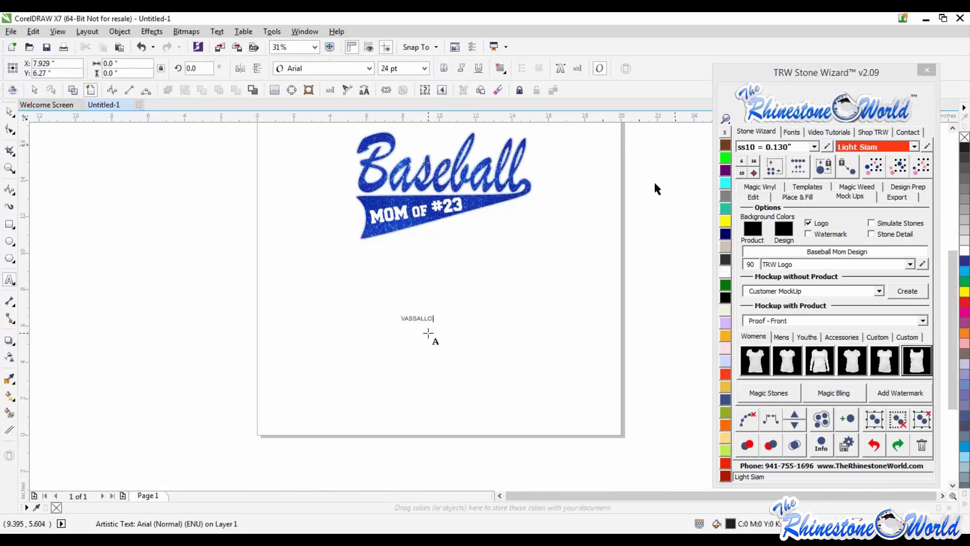
{"action": "key", "text": "ctrl+space"}
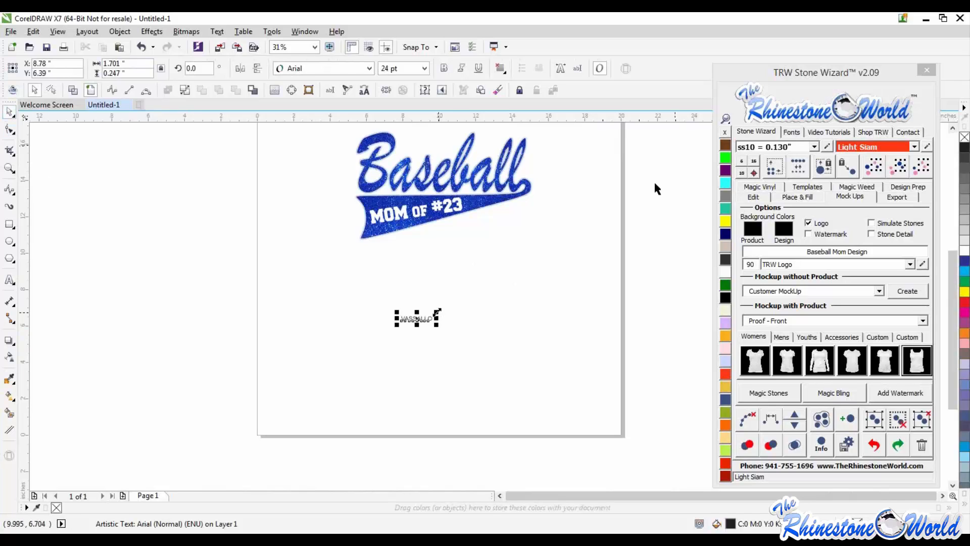
{"action": "left_click_drag", "start_coordinate": [438, 312], "coordinate": [514, 300]}
Change the surname's font to Impact, enlarge it to about 9.8 inches wide and place it under the Baseball design.
{"action": "left_click", "coordinate": [792, 132]}
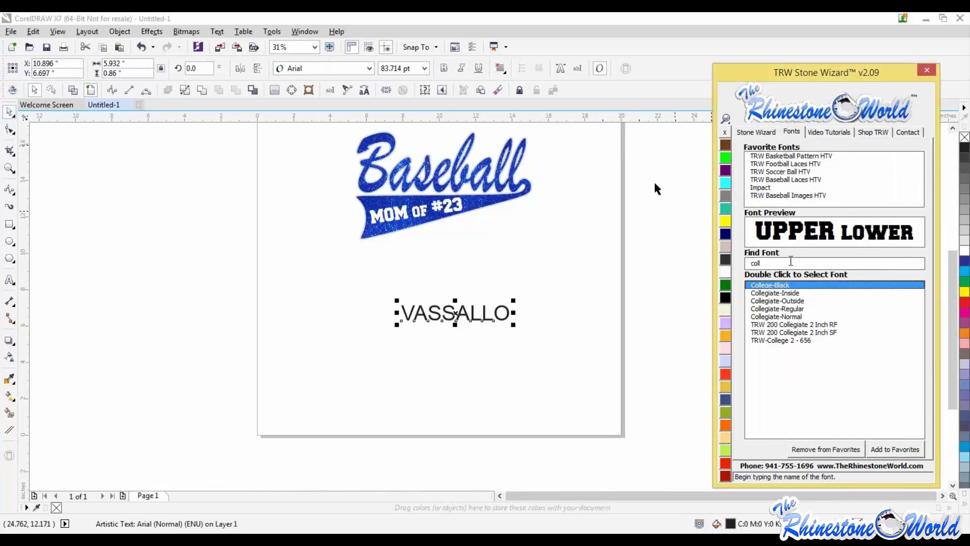
{"action": "key", "text": "BackSpace"}
{"action": "key", "text": "BackSpace"}
{"action": "key", "text": "BackSpace"}
{"action": "key", "text": "BackSpace"}
{"action": "type", "text": "IMP"}
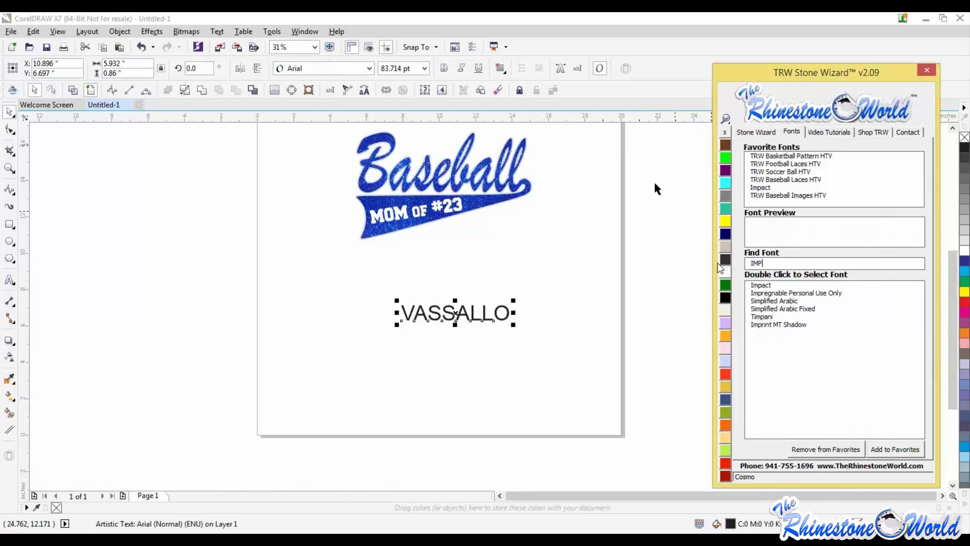
{"action": "double_click", "coordinate": [761, 285]}
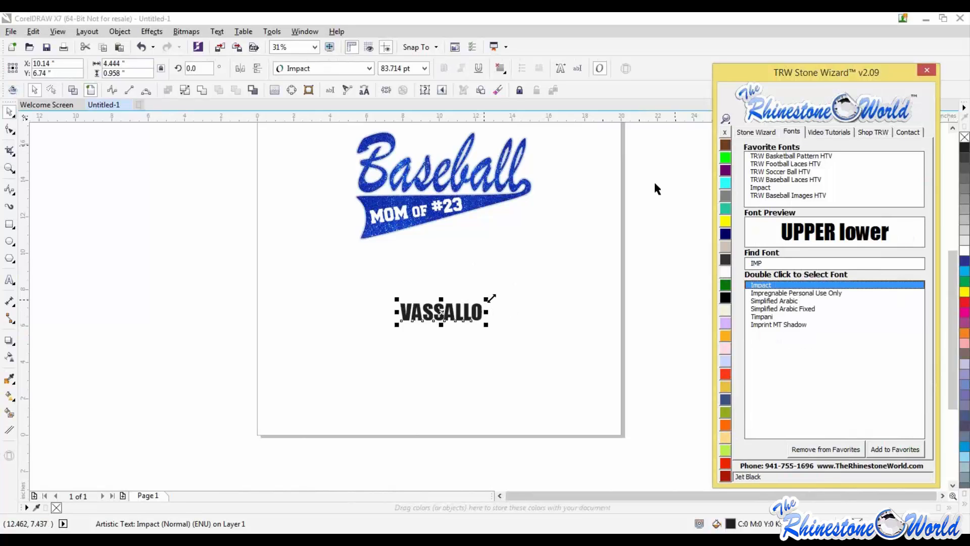
{"action": "left_click_drag", "start_coordinate": [486, 299], "coordinate": [581, 258]}
{"action": "left_click_drag", "start_coordinate": [574, 296], "coordinate": [513, 281]}
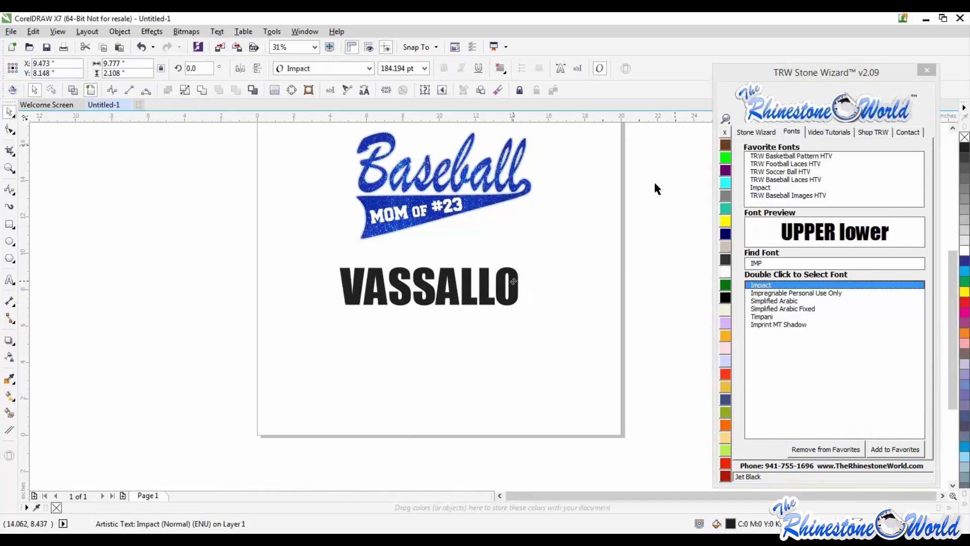
Duplicate the surname directly beneath itself, replace the copy's text with 23, and enlarge it to about 7.5 by 6.4 inches.
{"action": "key", "text": "F10"}
{"action": "right_click", "coordinate": [514, 342]}
{"action": "left_click_drag", "start_coordinate": [513, 289], "coordinate": [289, 345]}
{"action": "double_click", "coordinate": [514, 343]}
{"action": "type", "text": "23"}
{"action": "key", "text": "ctrl+space"}
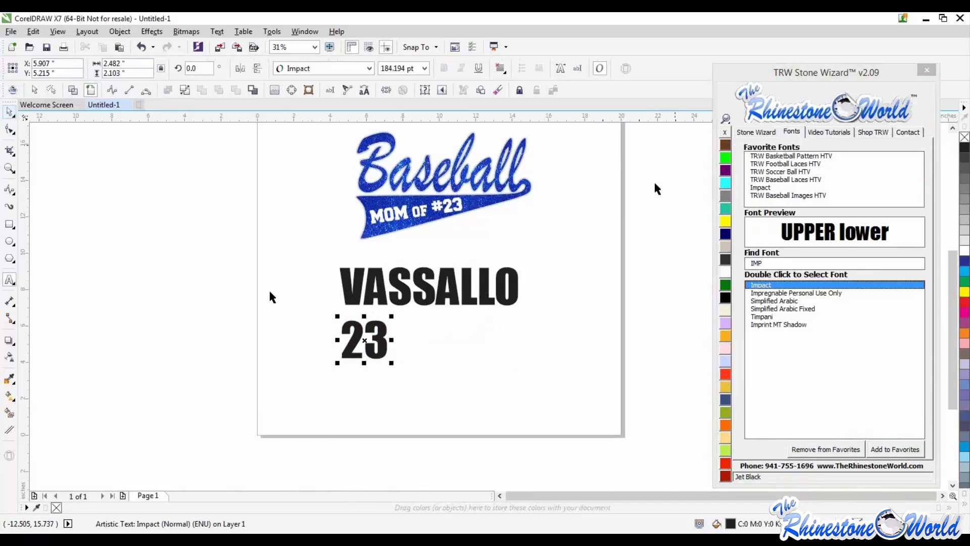
{"action": "left_click_drag", "start_coordinate": [392, 364], "coordinate": [486, 391]}
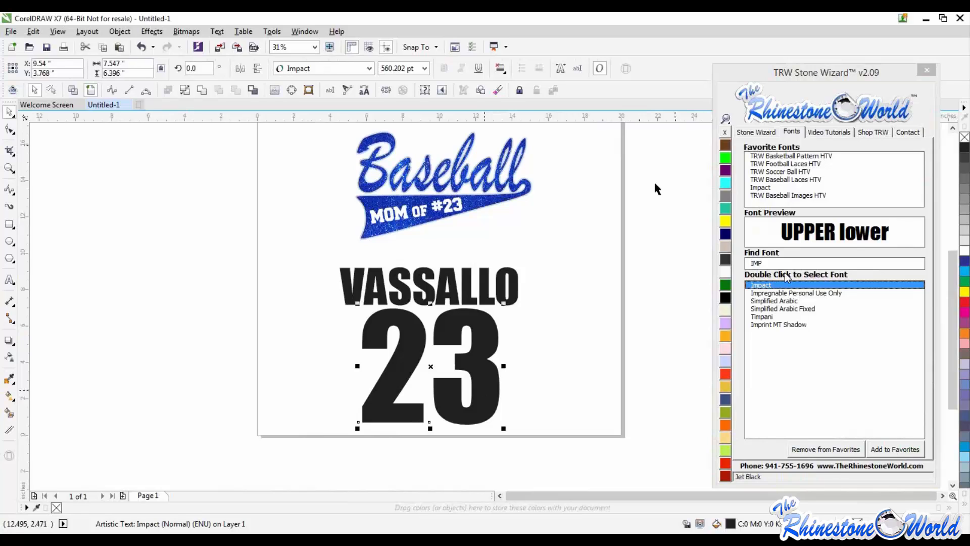
Apply the TRW Baseball Laces HTV font to the number, stretch it to about 6.5 inches tall and centre it under the surname.
{"action": "left_click", "coordinate": [756, 207]}
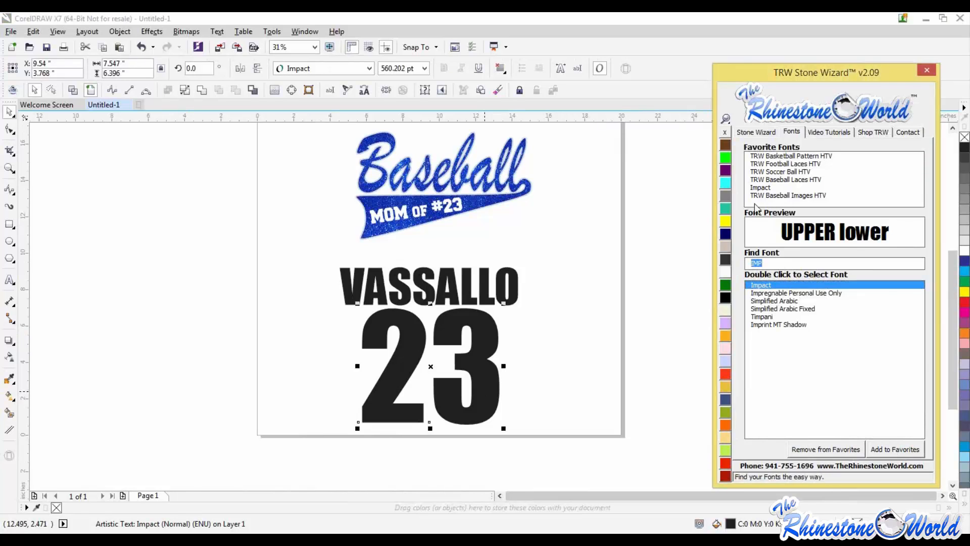
{"action": "double_click", "coordinate": [772, 181]}
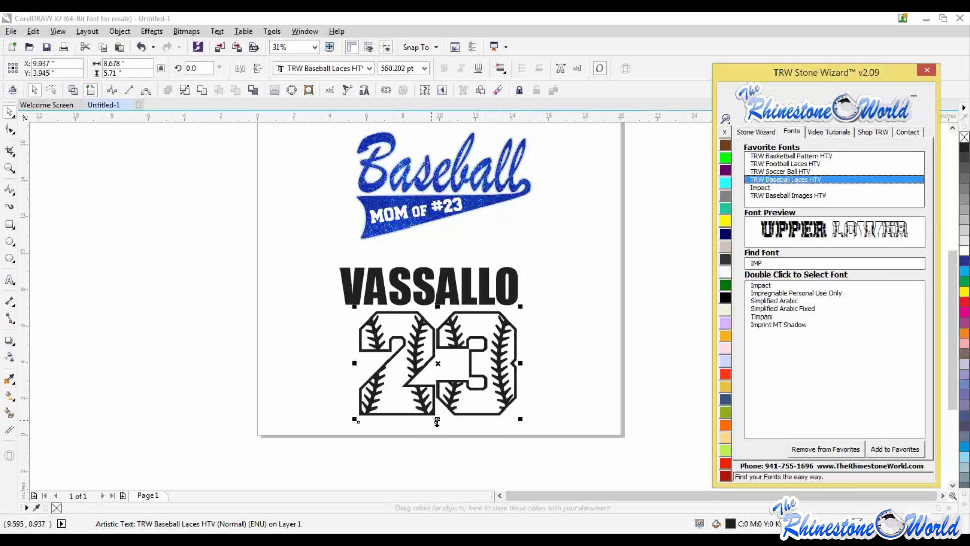
{"action": "left_click_drag", "start_coordinate": [438, 419], "coordinate": [439, 433]}
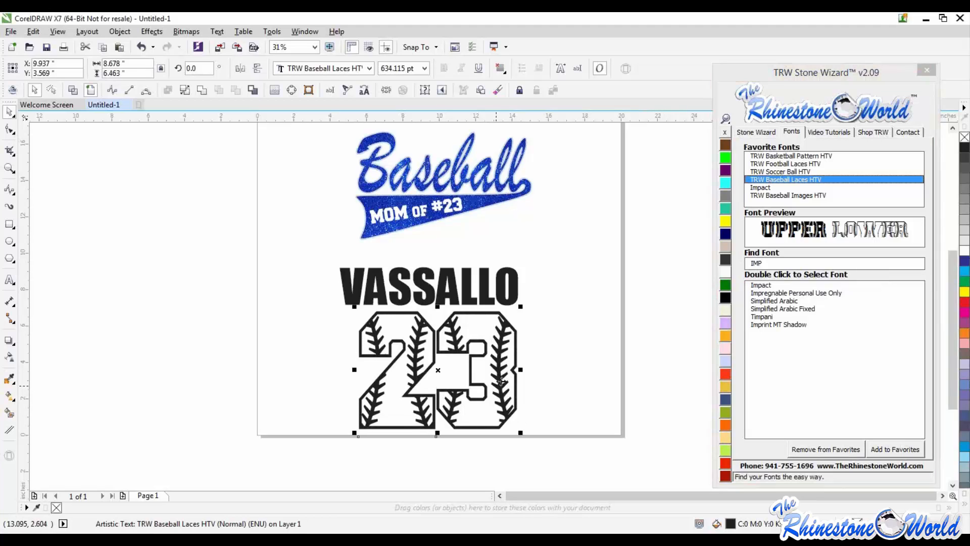
{"action": "left_click_drag", "start_coordinate": [496, 377], "coordinate": [496, 377]}
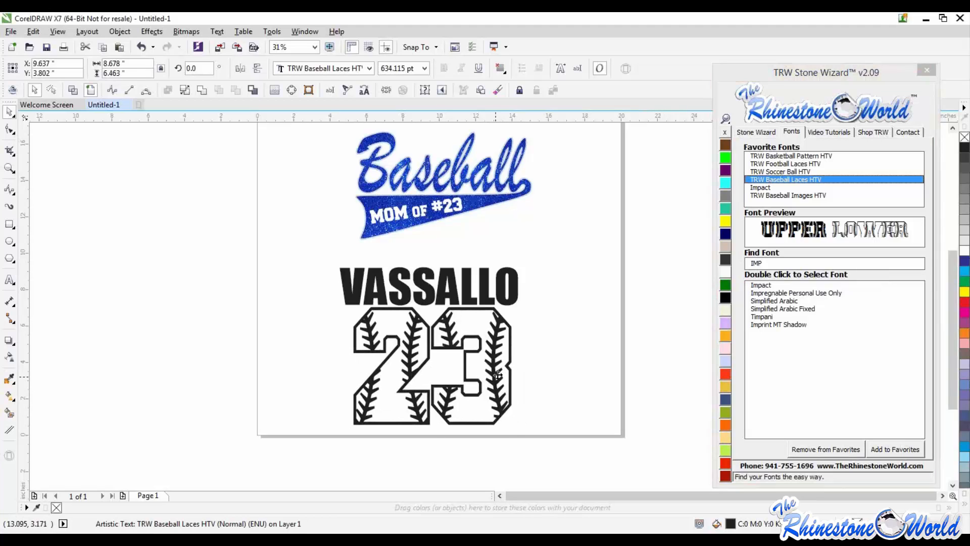
Replace the number below the surname with 46.
{"action": "double_click", "coordinate": [509, 340]}
{"action": "left_click_drag", "start_coordinate": [509, 340], "coordinate": [357, 342]}
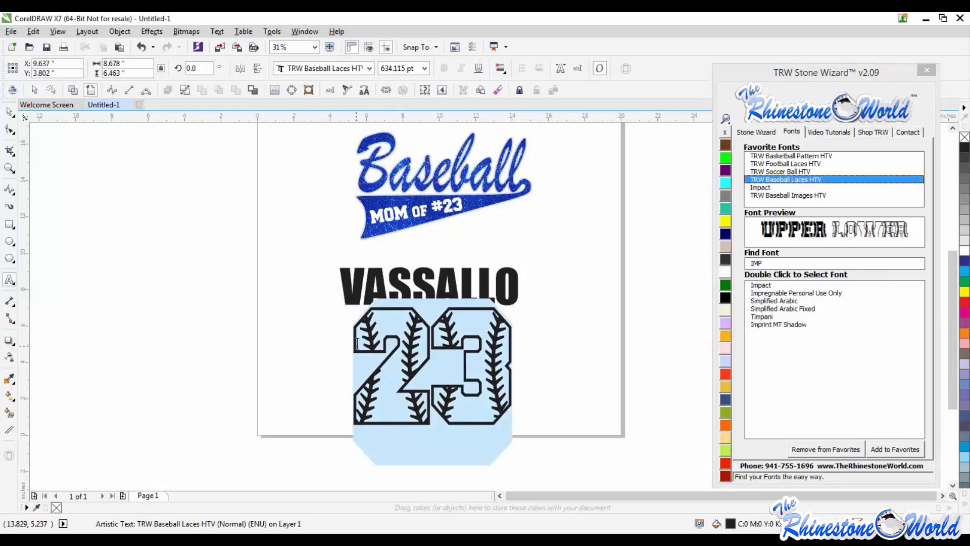
{"action": "type", "text": "46"}
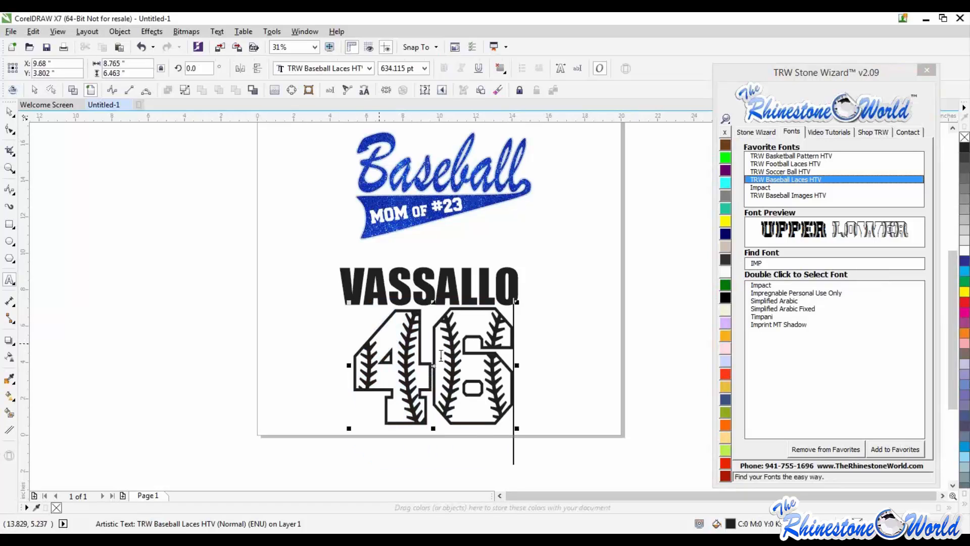
Replace the 46 below the surname with 23, keeping the baseball-laces font, and deselect the text.
{"action": "left_click_drag", "start_coordinate": [513, 340], "coordinate": [383, 341]}
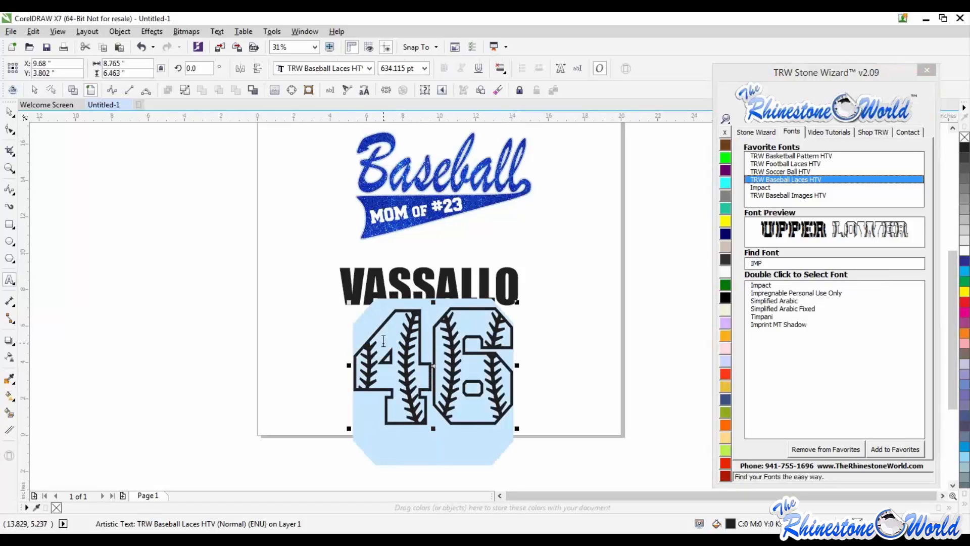
{"action": "type", "text": "23"}
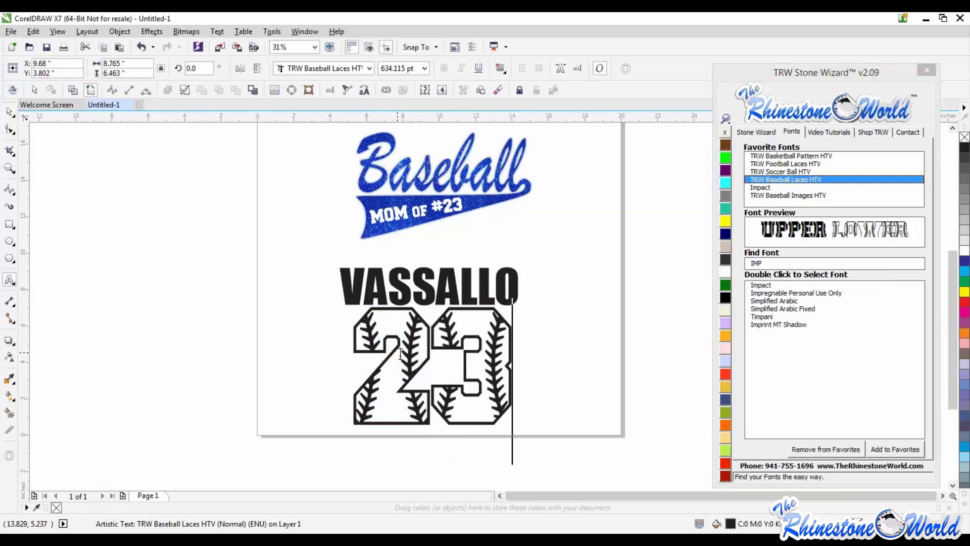
{"action": "key", "text": "ctrl+space"}
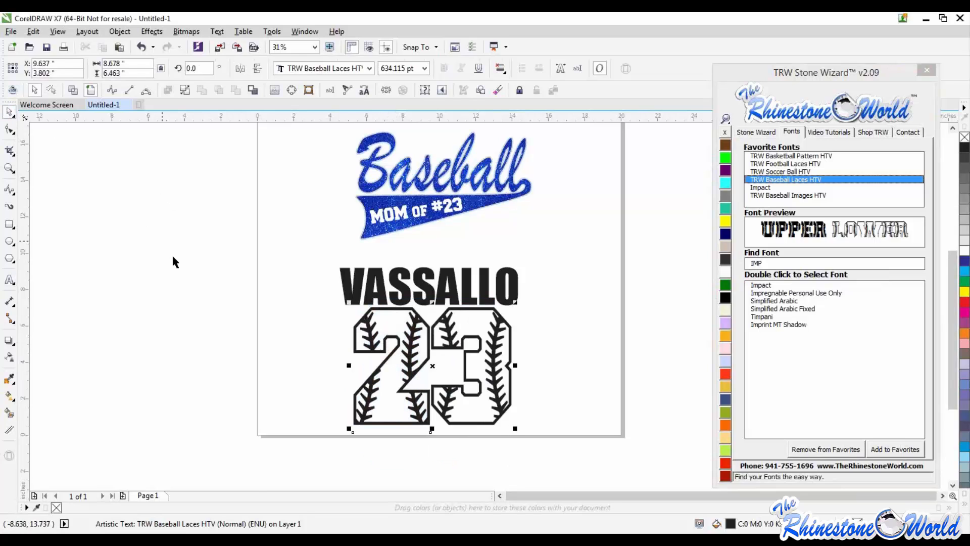
{"action": "left_click", "coordinate": [173, 256]}
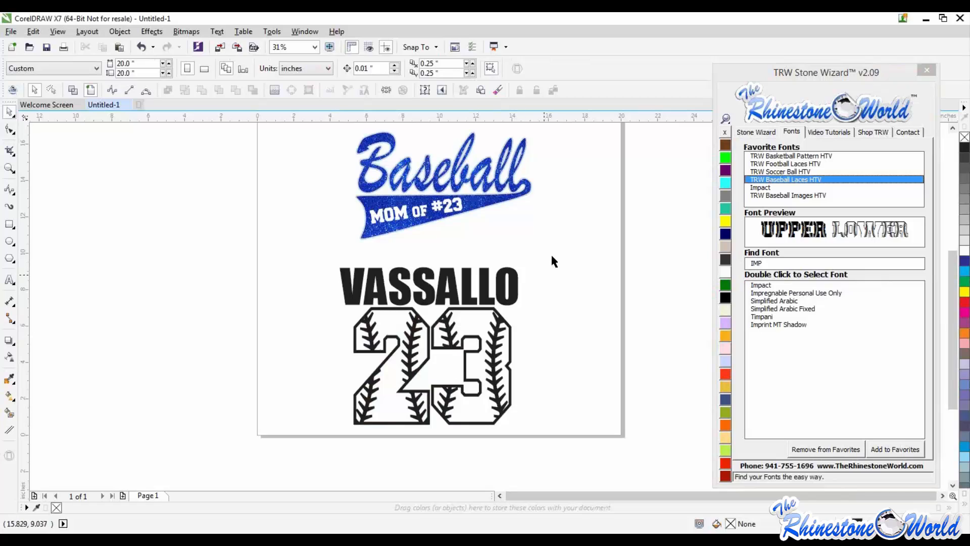
Check the surname's width and height, and examine the surname and the selected baseball-laces number up close.
{"action": "left_click_drag", "start_coordinate": [551, 256], "coordinate": [310, 320]}
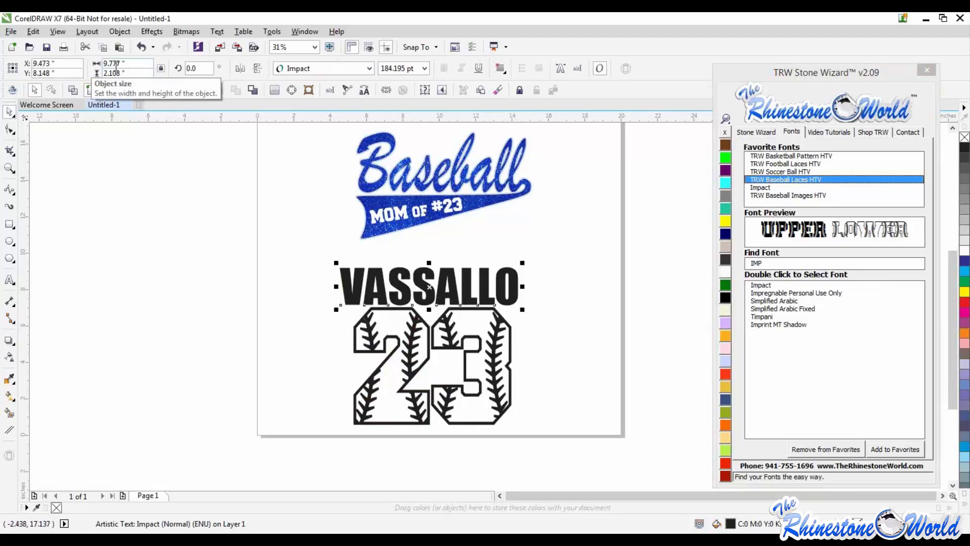
{"action": "left_click", "coordinate": [547, 349]}
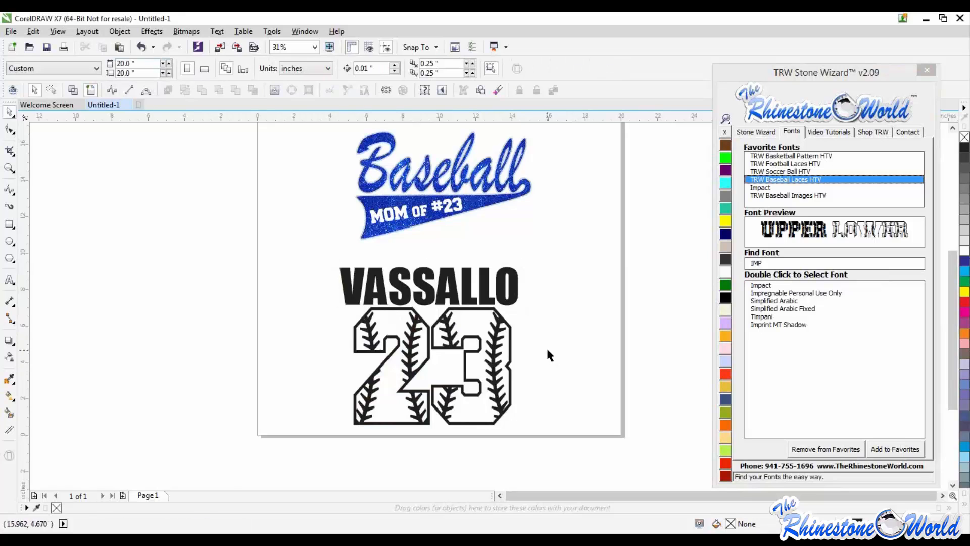
{"action": "scroll", "coordinate": [494, 372], "scroll_direction": "up", "scroll_amount": 2}
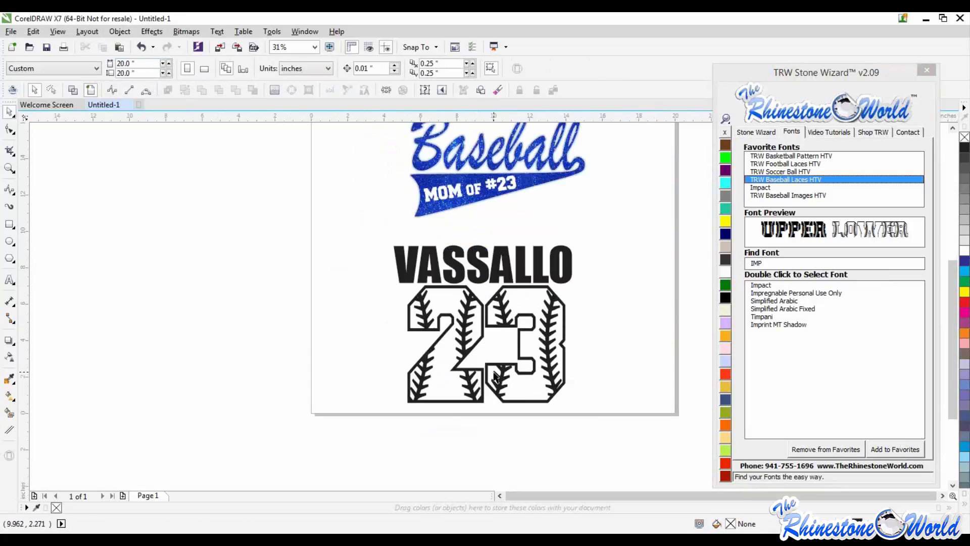
{"action": "scroll", "coordinate": [494, 374], "scroll_direction": "down", "scroll_amount": 2}
{"action": "scroll", "coordinate": [494, 366], "scroll_direction": "up", "scroll_amount": 2}
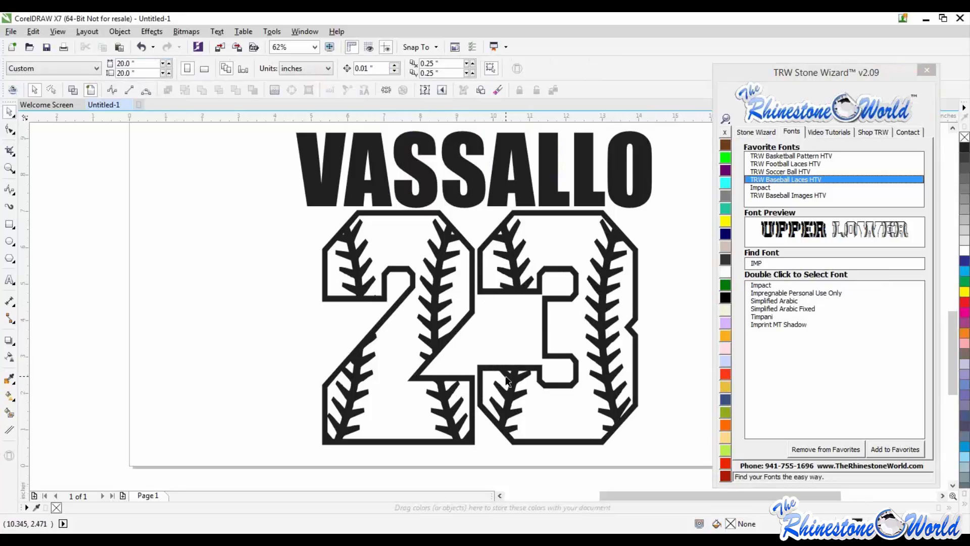
{"action": "scroll", "coordinate": [506, 374], "scroll_direction": "down", "scroll_amount": 2}
{"action": "scroll", "coordinate": [502, 362], "scroll_direction": "up", "scroll_amount": 2}
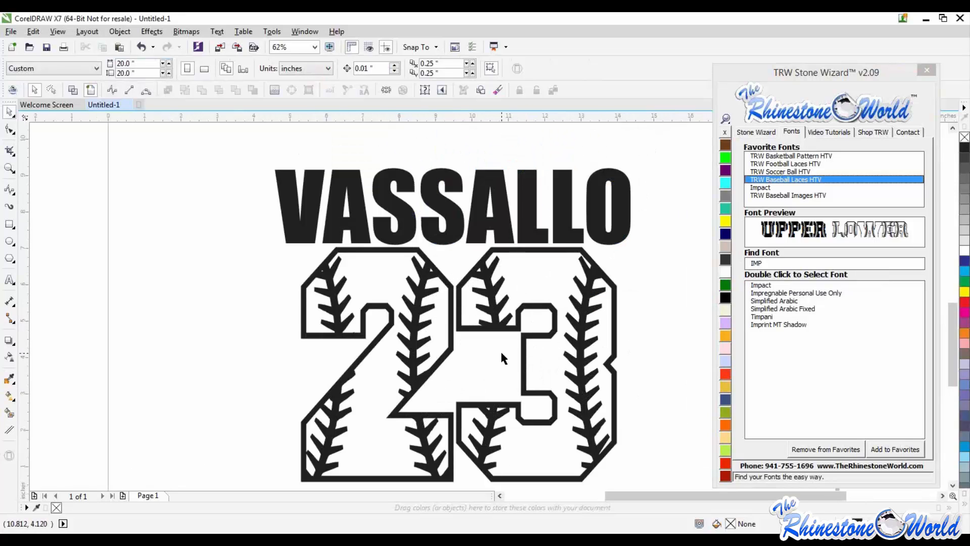
{"action": "scroll", "coordinate": [502, 346], "scroll_direction": "down", "scroll_amount": 2}
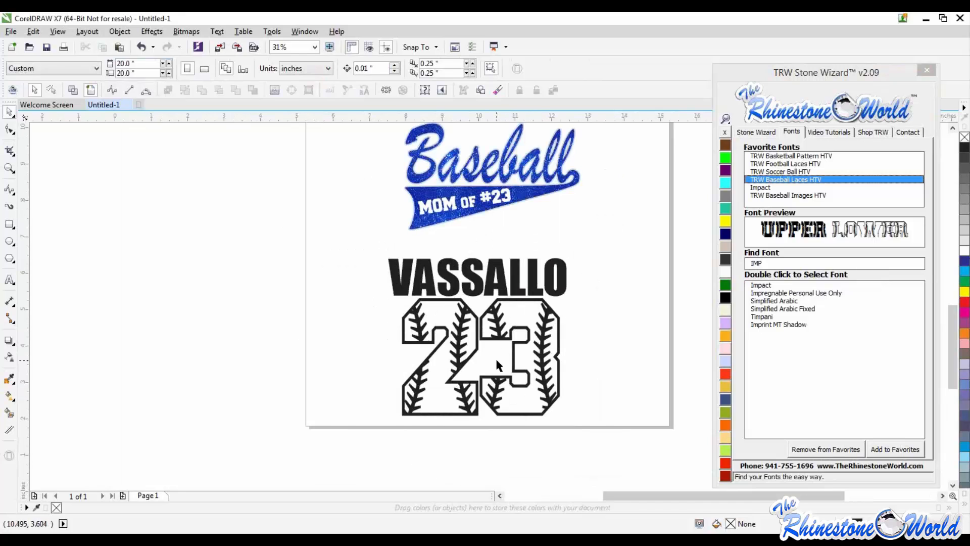
{"action": "scroll", "coordinate": [510, 318], "scroll_direction": "up", "scroll_amount": 2}
{"action": "left_click", "coordinate": [509, 311]}
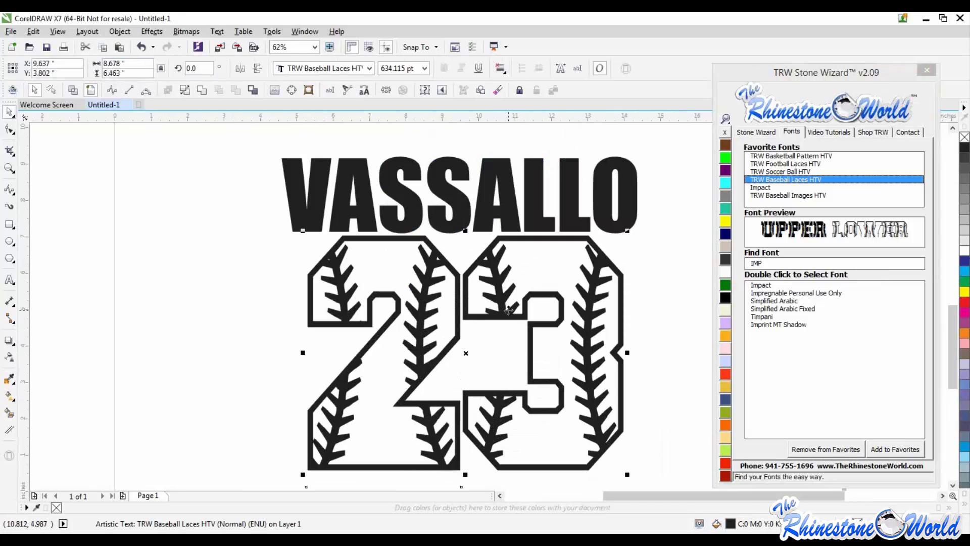
Apply 2 Color Magic Text to the number 23 to add an orange duplicate directly over it.
{"action": "scroll", "coordinate": [521, 303], "scroll_direction": "down", "scroll_amount": 2}
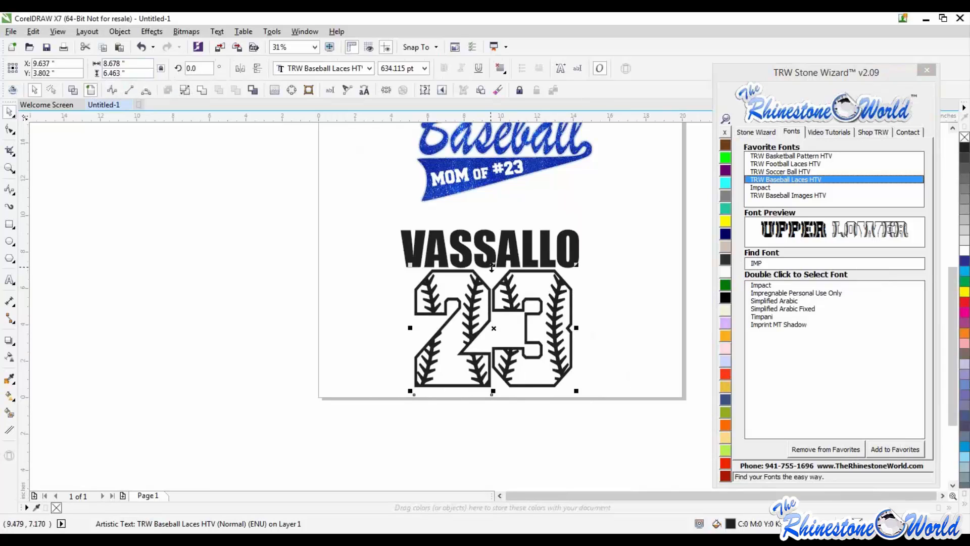
{"action": "left_click", "coordinate": [646, 289]}
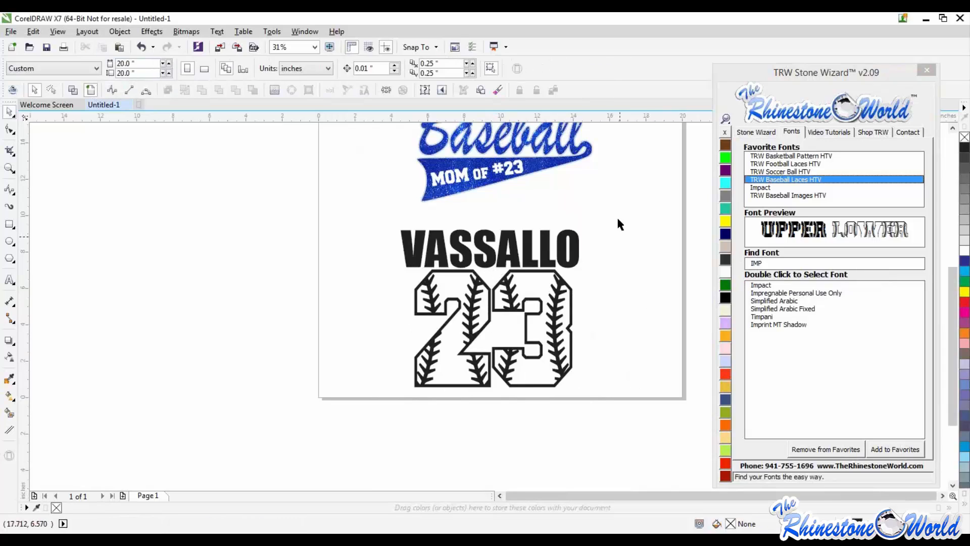
{"action": "left_click", "coordinate": [562, 299]}
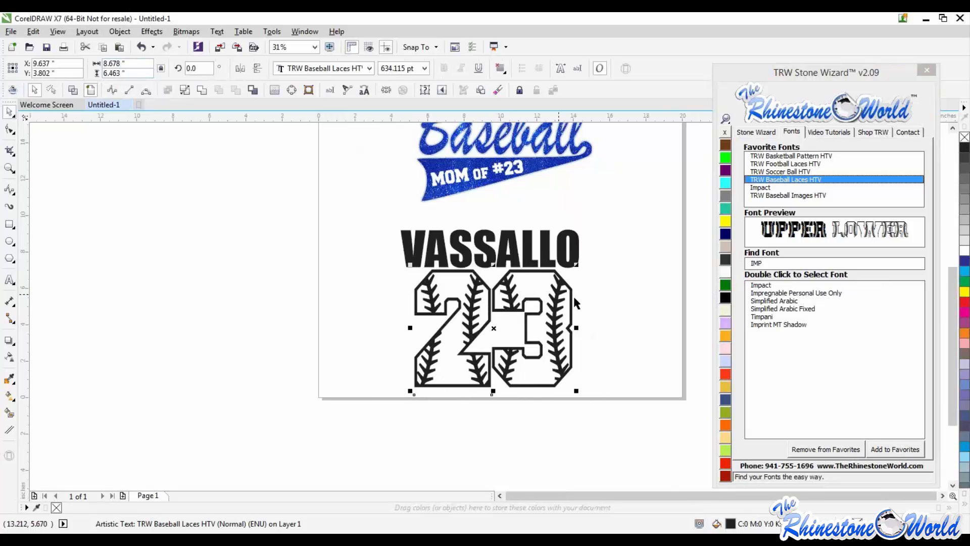
{"action": "left_click", "coordinate": [767, 133]}
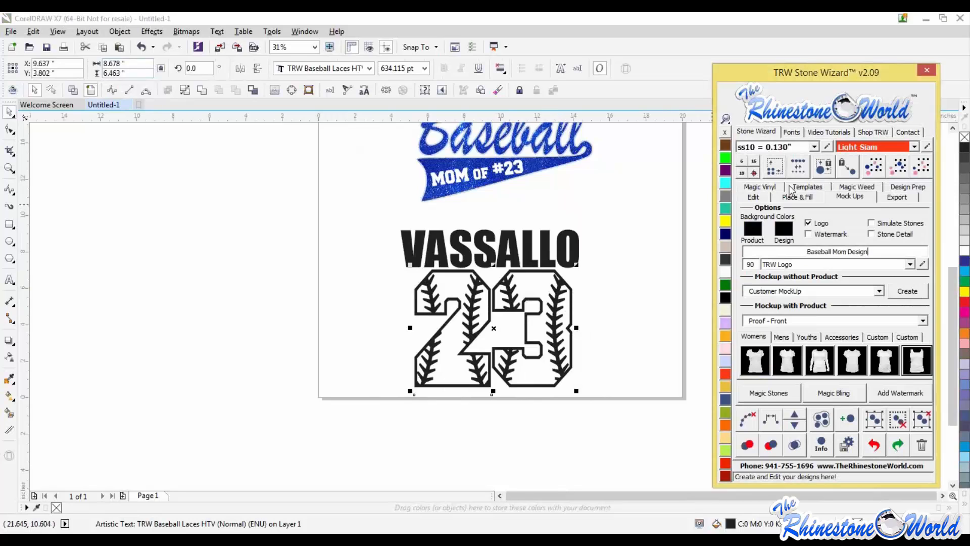
{"action": "left_click", "coordinate": [756, 198]}
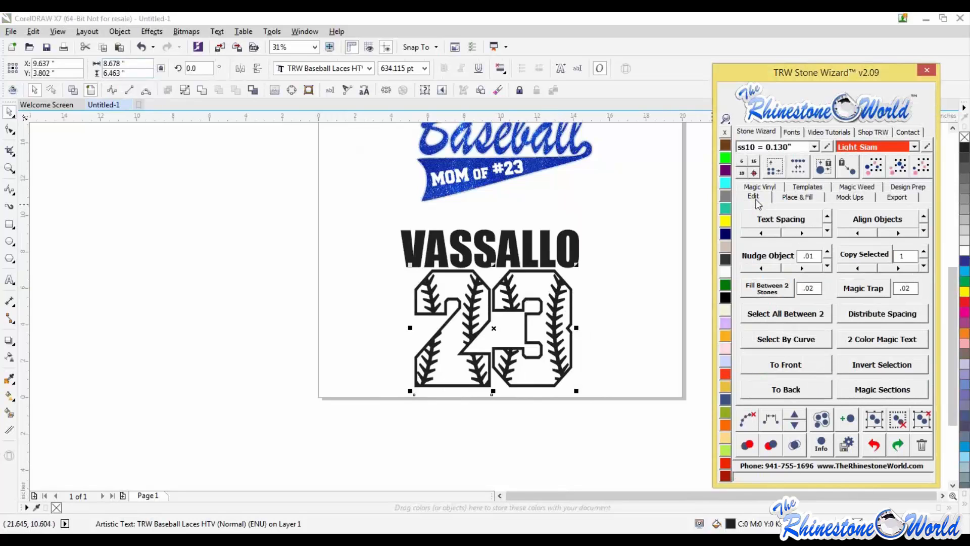
{"action": "left_click", "coordinate": [866, 338]}
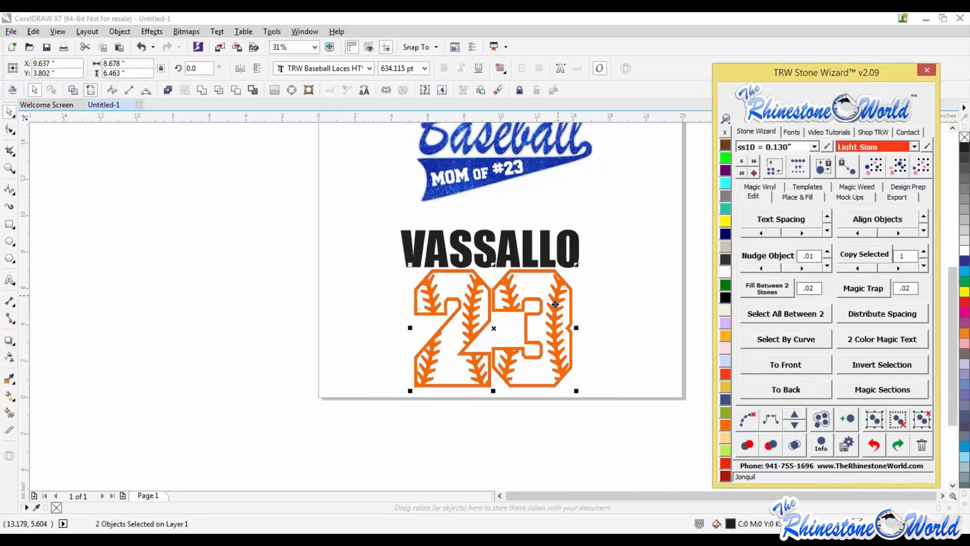
{"action": "left_click_drag", "start_coordinate": [557, 296], "coordinate": [534, 344]}
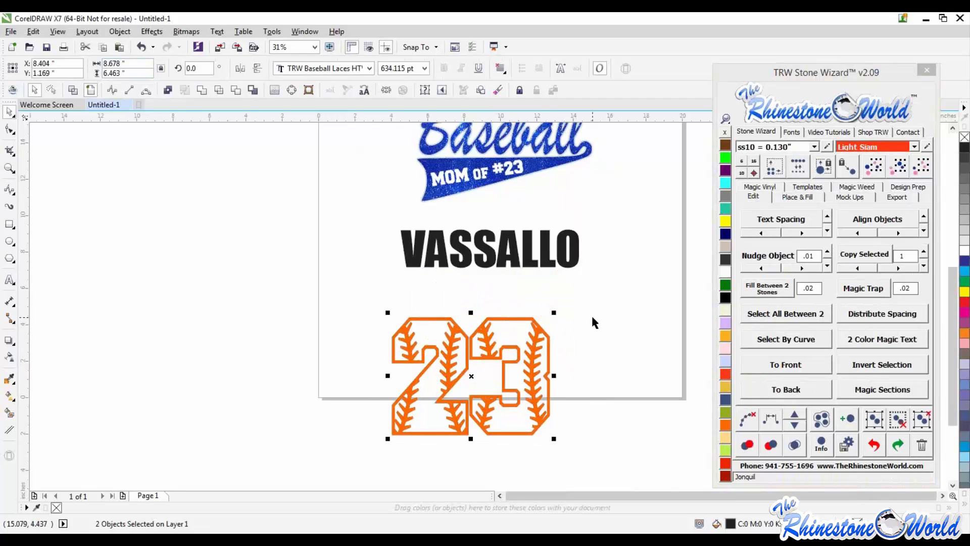
{"action": "key", "text": "ctrl+z"}
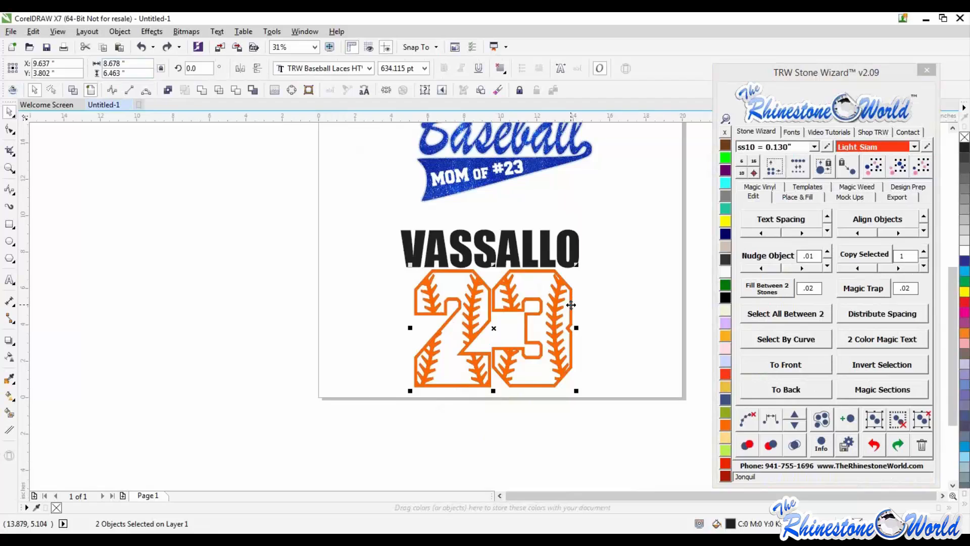
Replace the orange duplicate's text with @# and send it behind the black number outline.
{"action": "key", "text": "F8"}
{"action": "left_click_drag", "start_coordinate": [572, 303], "coordinate": [433, 307]}
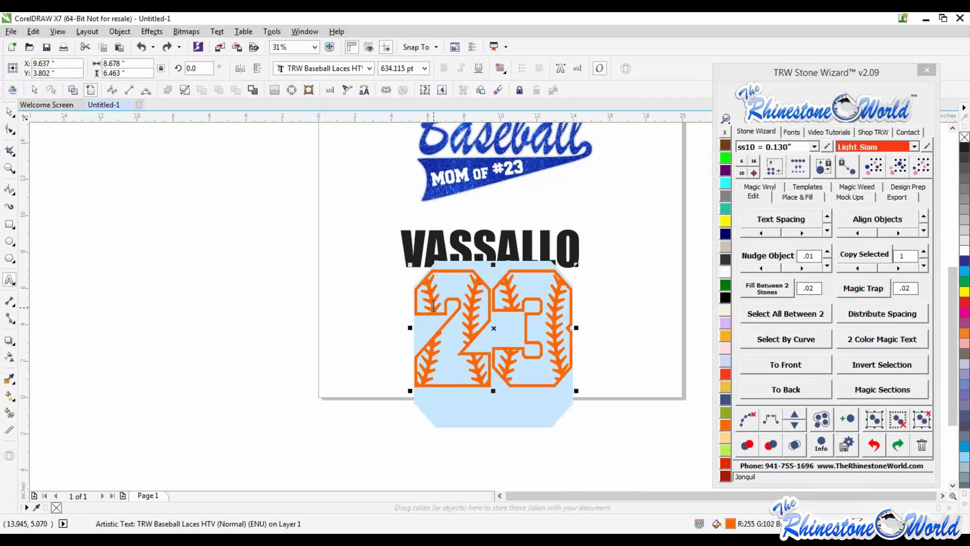
{"action": "type", "text": "@#"}
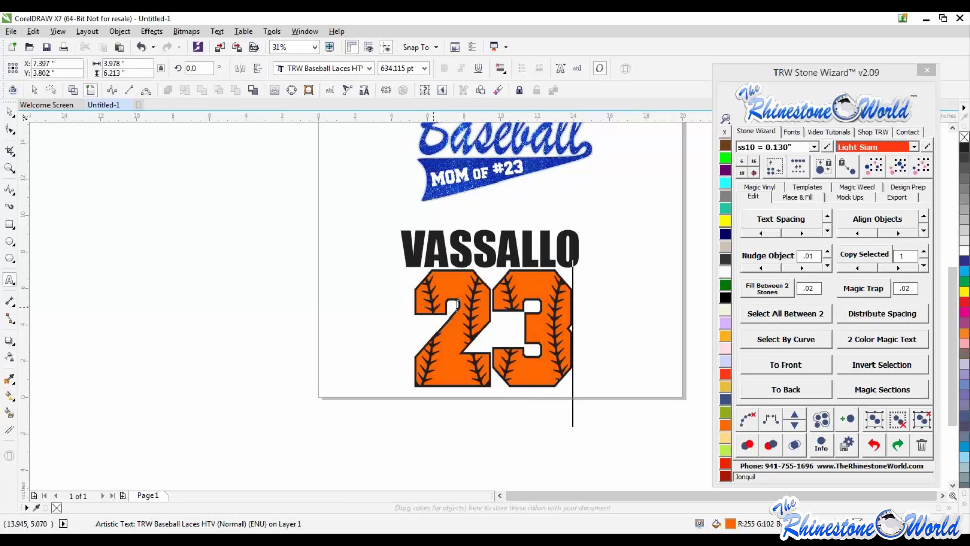
{"action": "left_click", "coordinate": [12, 114]}
{"action": "left_click", "coordinate": [286, 272]}
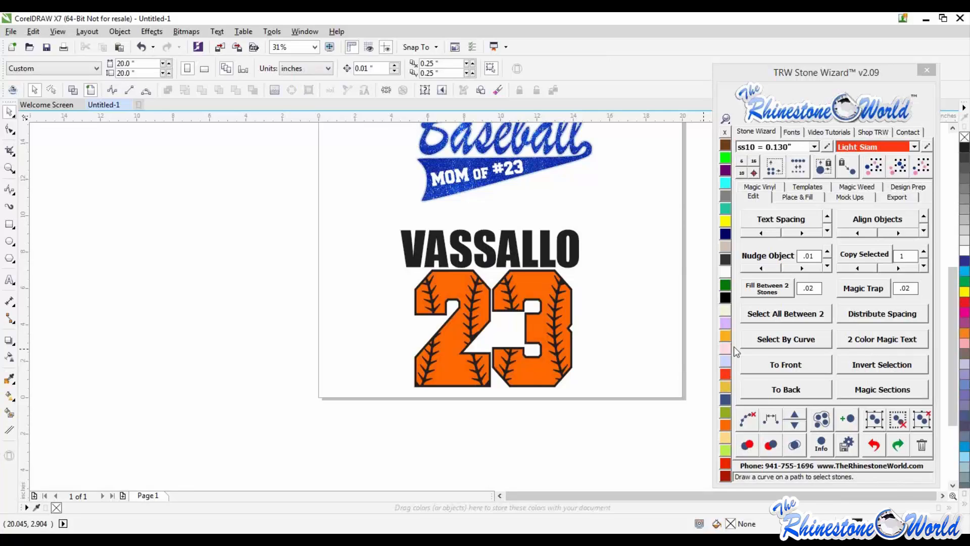
{"action": "left_click", "coordinate": [530, 335]}
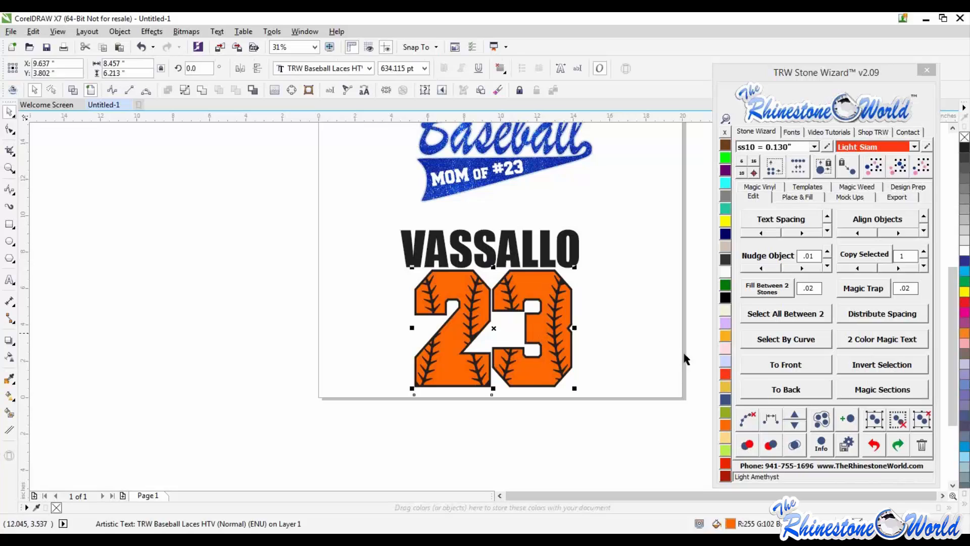
{"action": "left_click", "coordinate": [774, 390]}
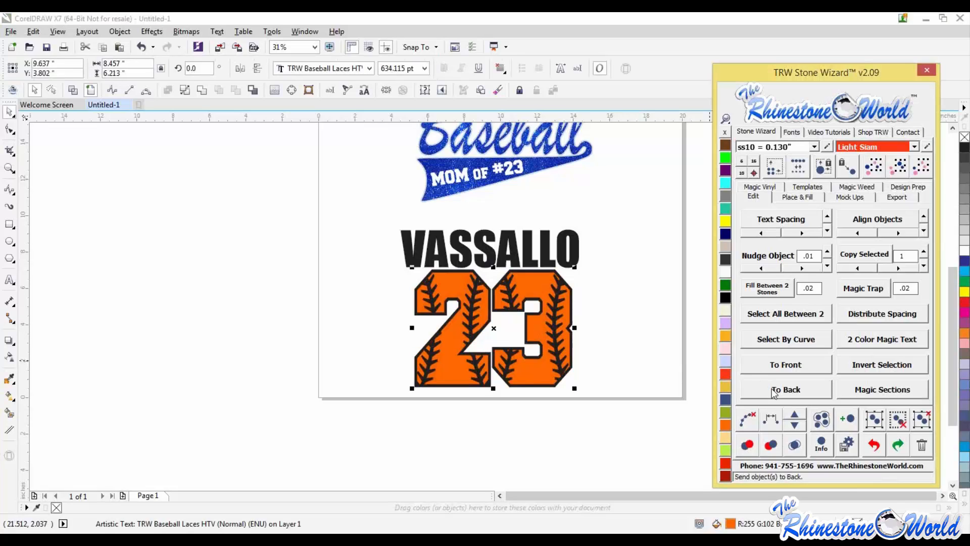
Convert the surname and both number layers to curves, and fill the surname with White Magic Glitter vinyl.
{"action": "left_click", "coordinate": [644, 336]}
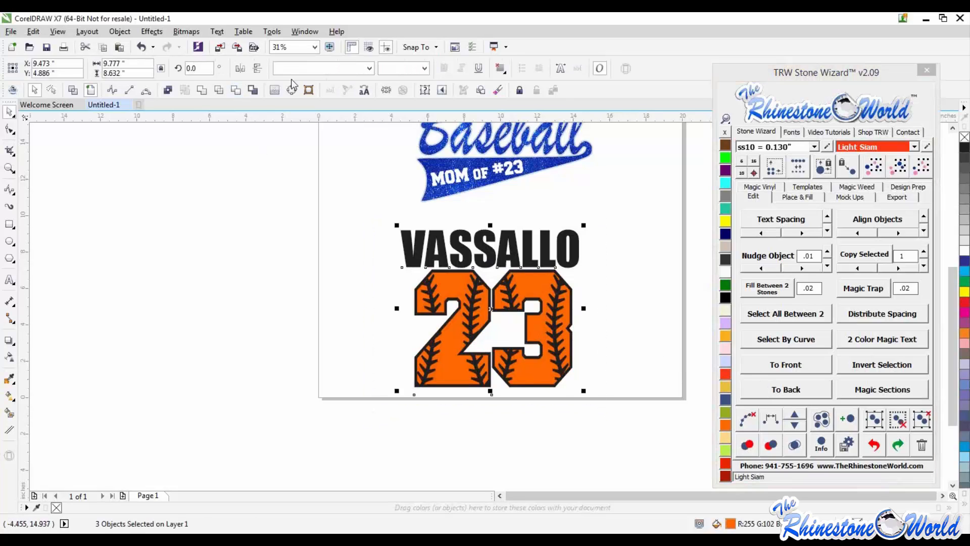
{"action": "left_click", "coordinate": [292, 90]}
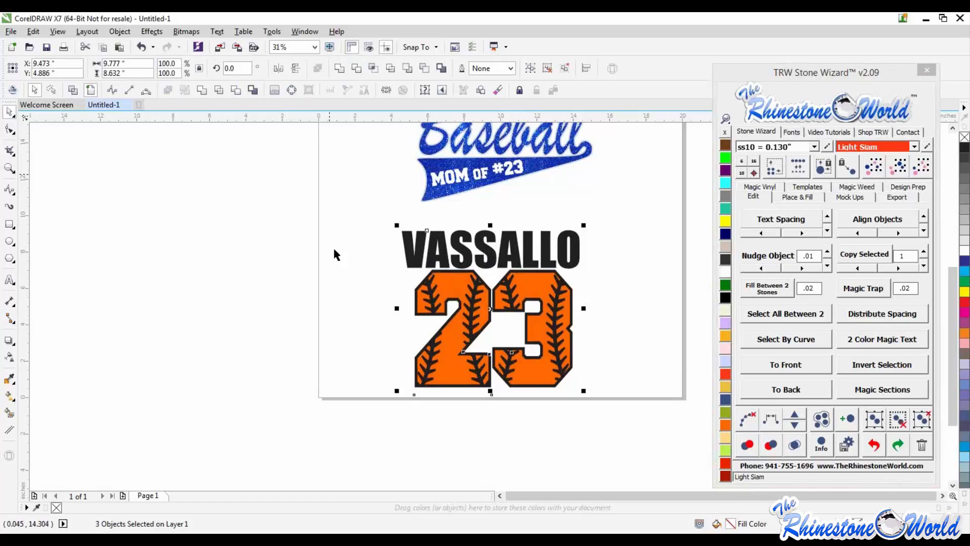
{"action": "left_click", "coordinate": [572, 256]}
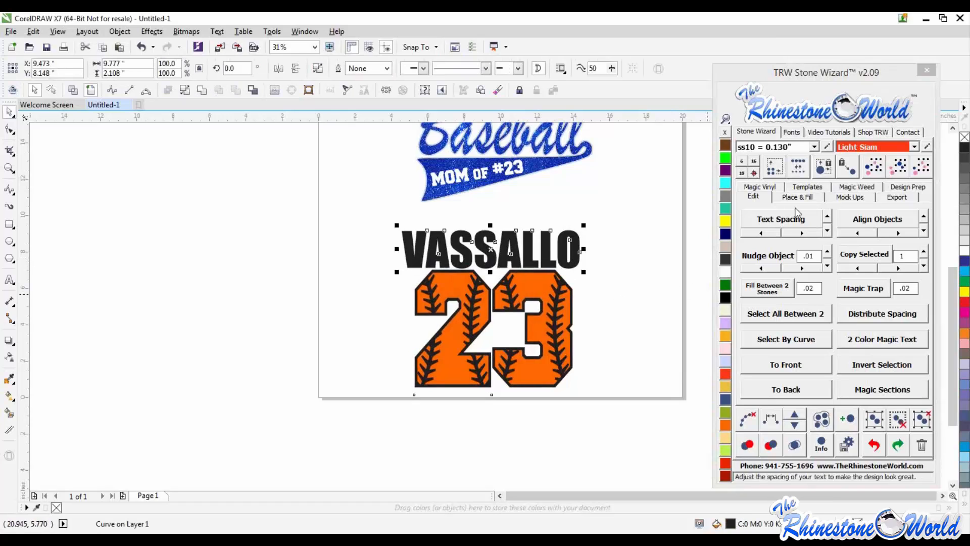
{"action": "left_click", "coordinate": [759, 187]}
{"action": "left_click", "coordinate": [798, 358]}
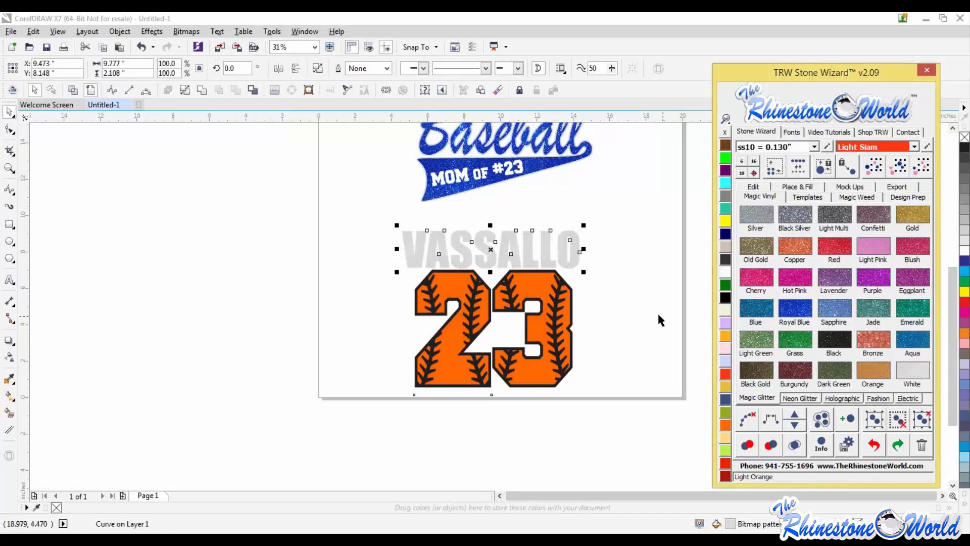
Fill the number's black laces outline with Red Magic Glitter vinyl.
{"action": "left_click", "coordinate": [560, 277]}
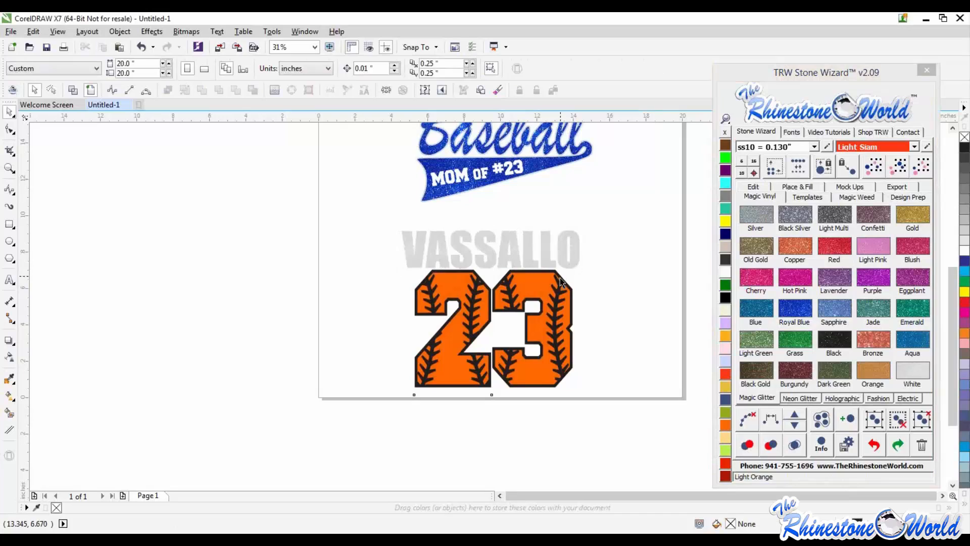
{"action": "left_click", "coordinate": [831, 246]}
{"action": "left_click", "coordinate": [640, 314]}
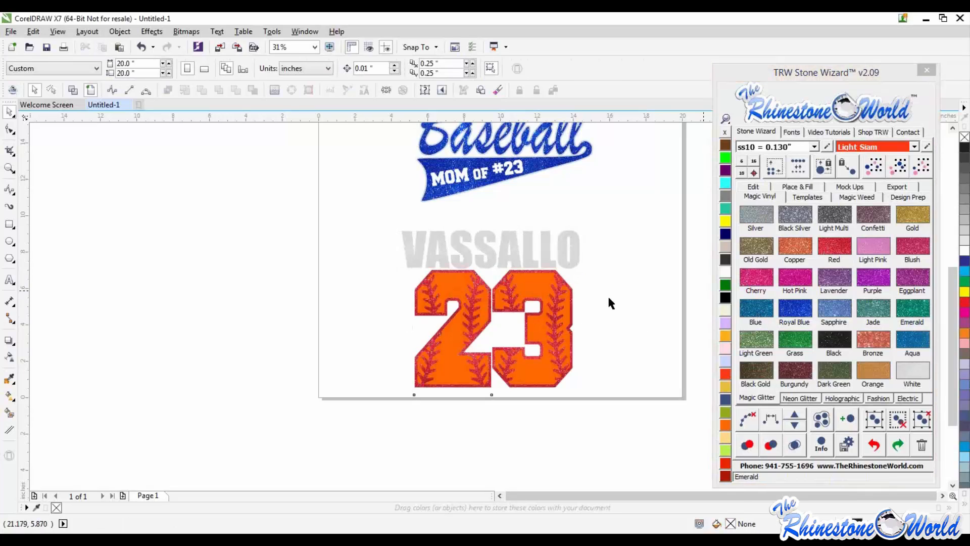
Change the number's laces outline to Red from the Electric vinyl colors.
{"action": "left_click", "coordinate": [565, 281]}
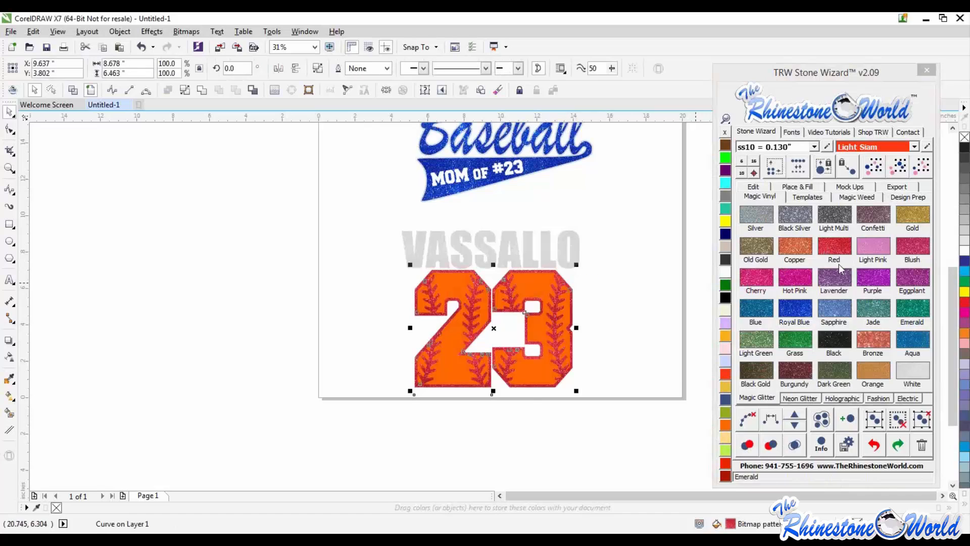
{"action": "left_click", "coordinate": [904, 399]}
{"action": "left_click", "coordinate": [872, 248]}
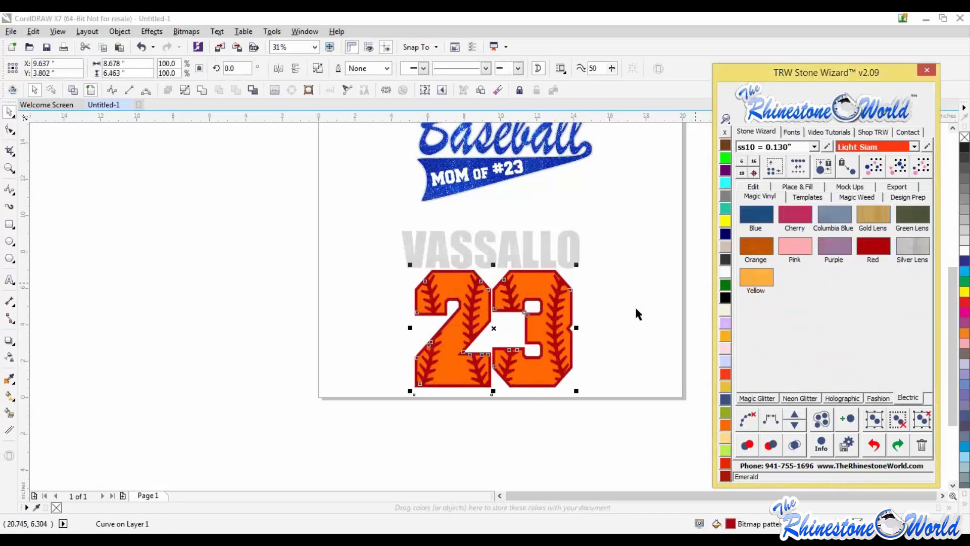
Fill the orange number layer behind the laces with White Magic Glitter vinyl and deselect it.
{"action": "left_click", "coordinate": [531, 277]}
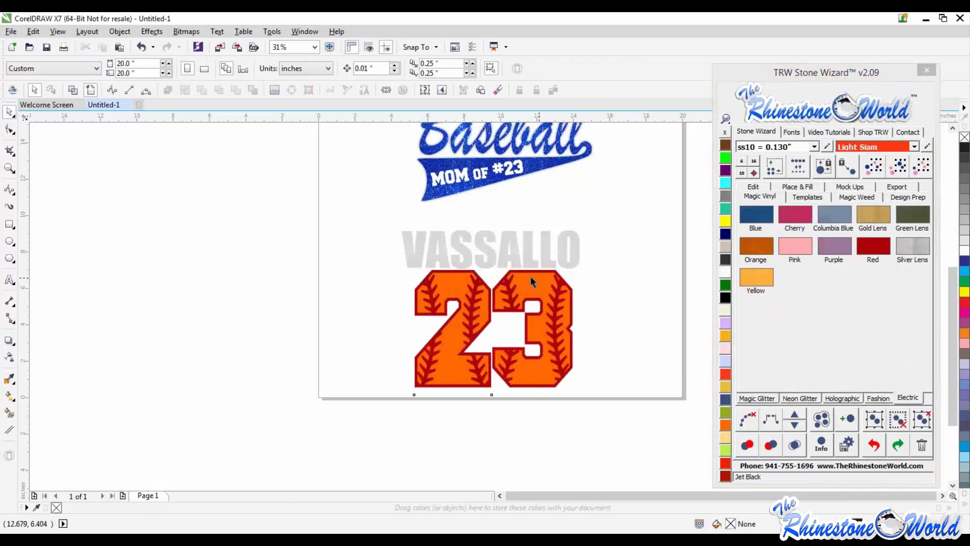
{"action": "left_click", "coordinate": [765, 399]}
{"action": "left_click", "coordinate": [925, 372]}
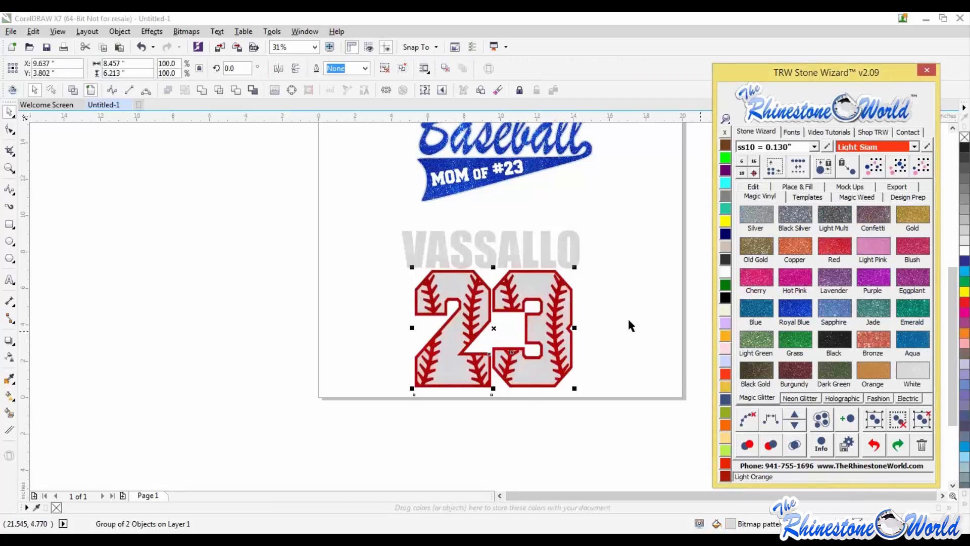
{"action": "left_click", "coordinate": [608, 224]}
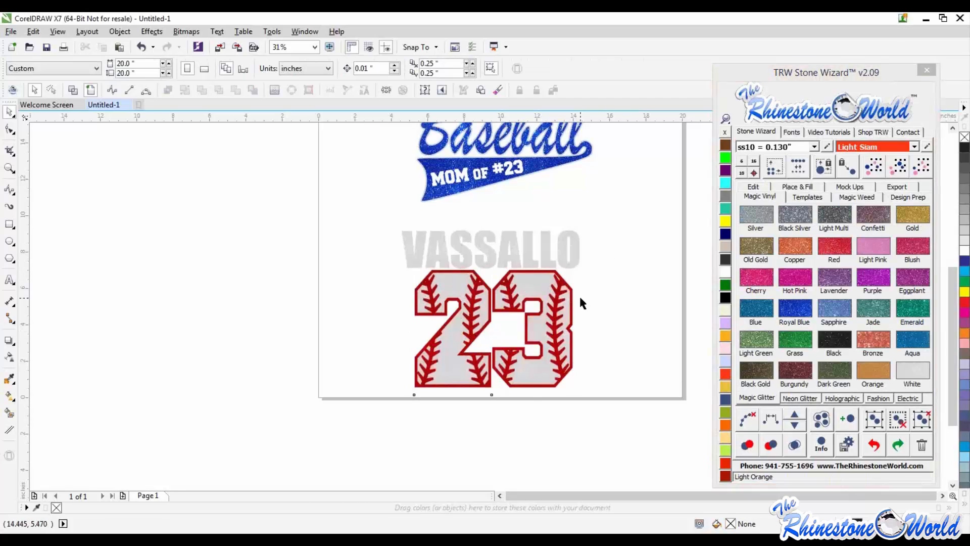
{"action": "scroll", "coordinate": [580, 295], "scroll_direction": "down", "scroll_amount": 2}
{"action": "scroll", "coordinate": [566, 230], "scroll_direction": "up", "scroll_amount": 2}
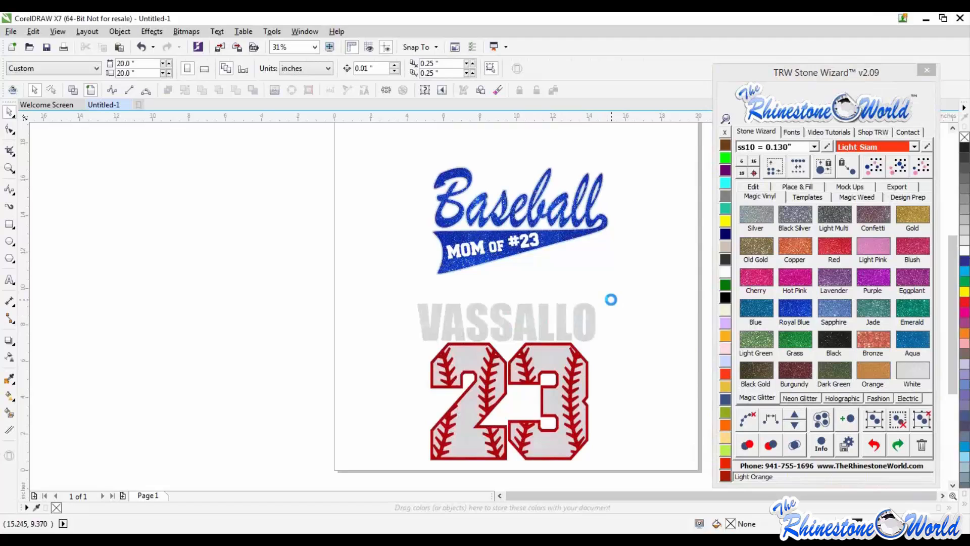
{"action": "scroll", "coordinate": [609, 318], "scroll_direction": "down", "scroll_amount": 2}
{"action": "scroll", "coordinate": [606, 324], "scroll_direction": "up", "scroll_amount": 2}
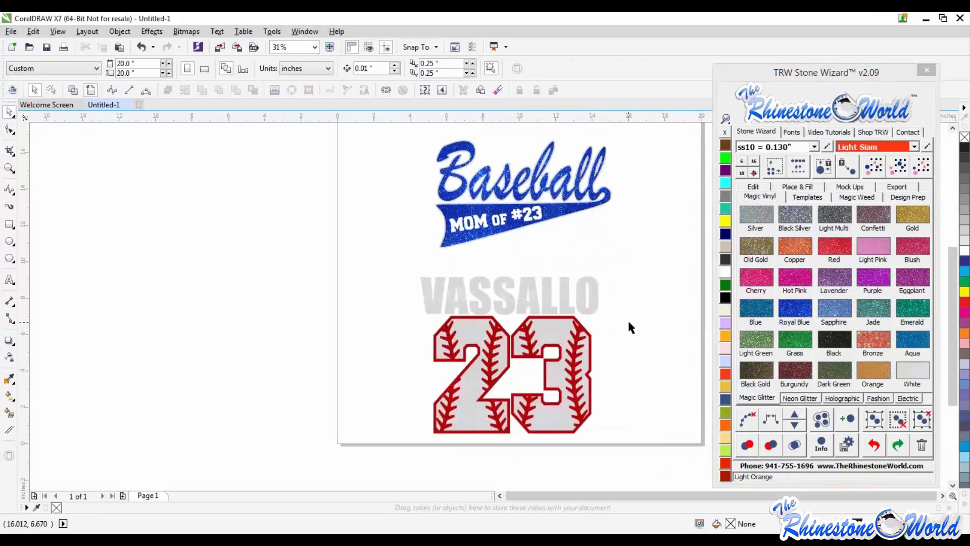
Undo the vinyl fills, the curve conversion and the two-color edits back to the single black laces number 23.
{"action": "key", "text": "ctrl+z"}
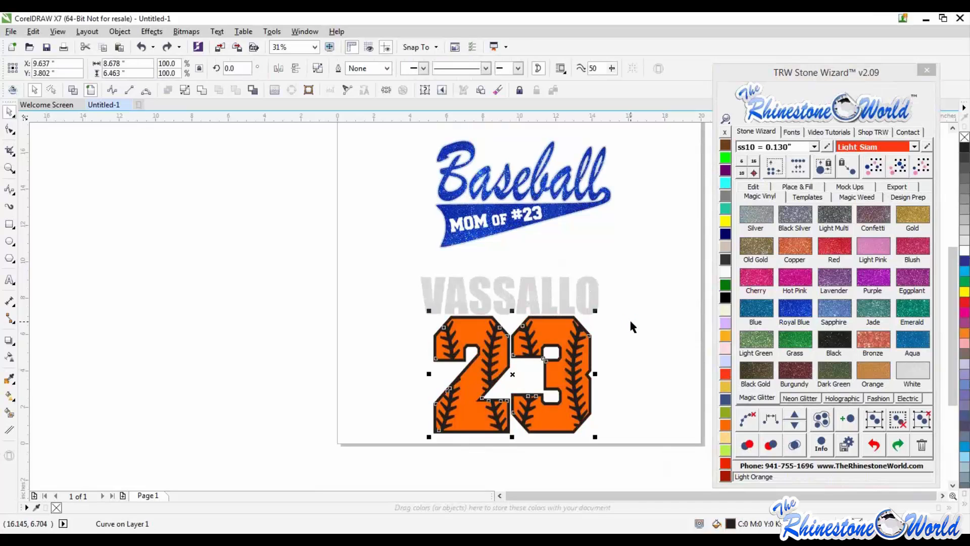
{"action": "key", "text": "ctrl+z"}
{"action": "key", "text": "ctrl+z"}
{"action": "key", "text": "ctrl+z"}
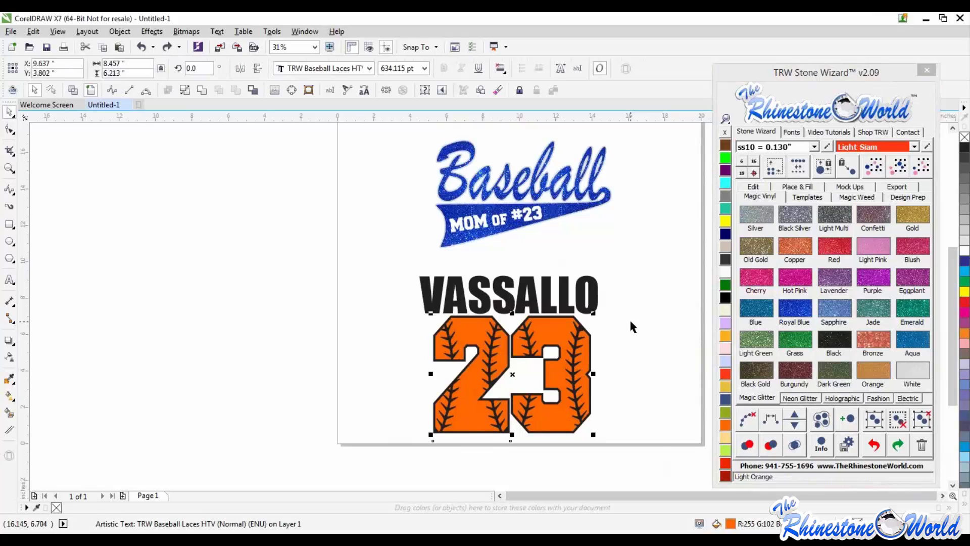
{"action": "key", "text": "ctrl+z"}
{"action": "left_click", "coordinate": [623, 326]}
Place a copy of the number 23 to the left of the page and change its text to uppercase SHS.
{"action": "scroll", "coordinate": [623, 327], "scroll_direction": "down", "scroll_amount": 2}
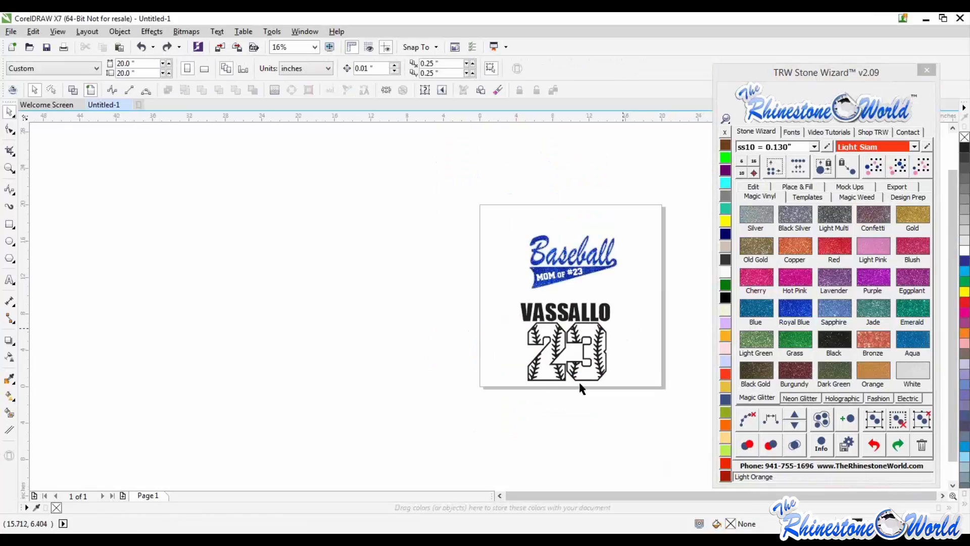
{"action": "left_click", "coordinate": [598, 339]}
{"action": "left_click_drag", "start_coordinate": [598, 339], "coordinate": [360, 328]}
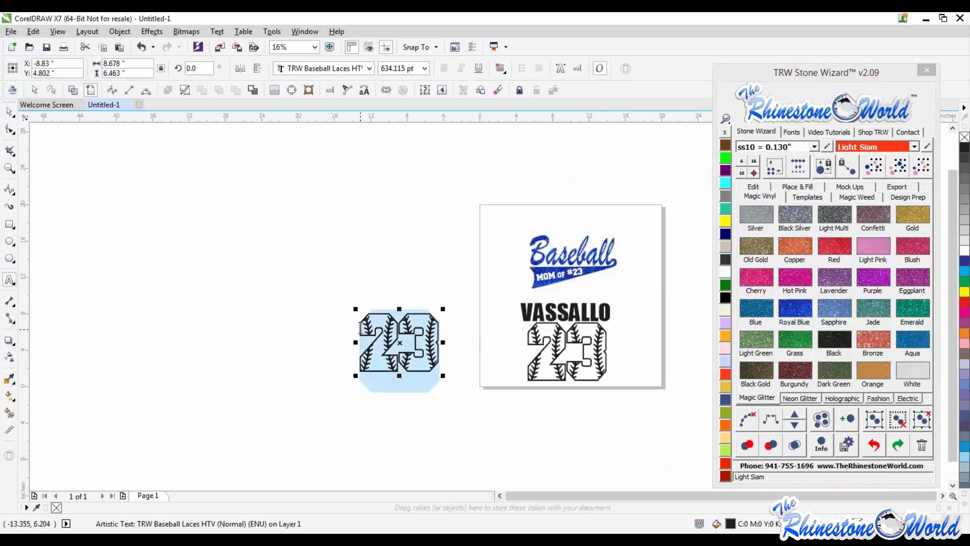
{"action": "type", "text": "SHS"}
{"action": "left_click", "coordinate": [8, 113]}
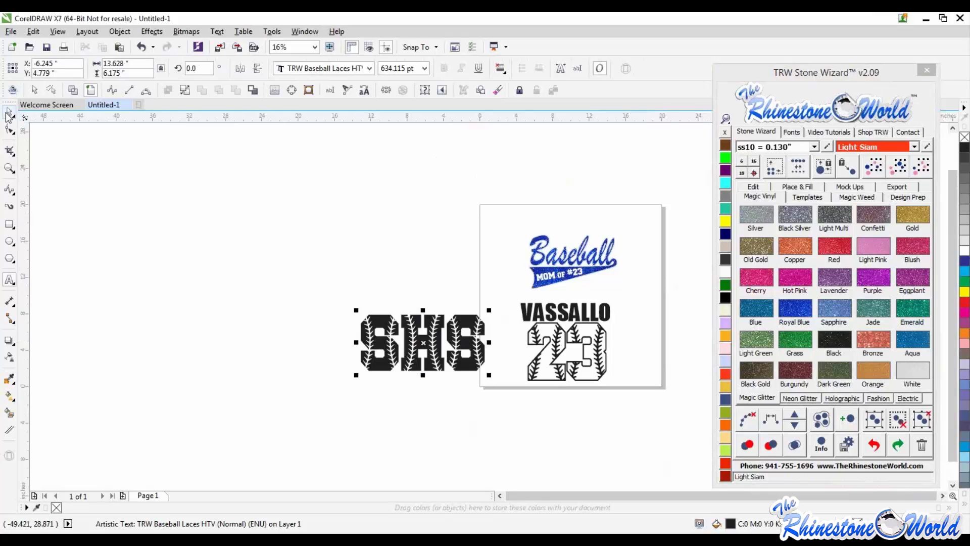
Replace the SHS text with lowercase shs and move it about 2 inches up.
{"action": "double_click", "coordinate": [481, 328]}
{"action": "left_click_drag", "start_coordinate": [484, 329], "coordinate": [302, 318]}
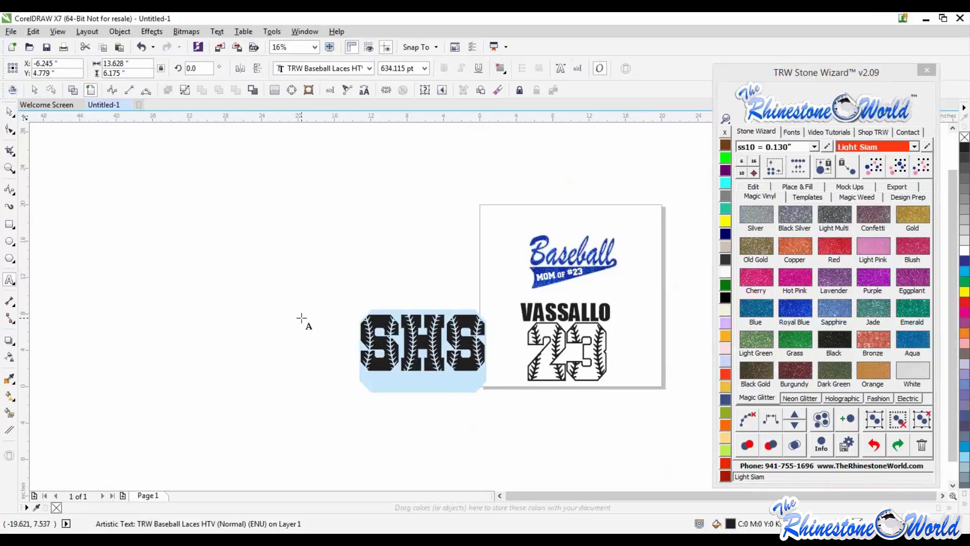
{"action": "type", "text": "shs"}
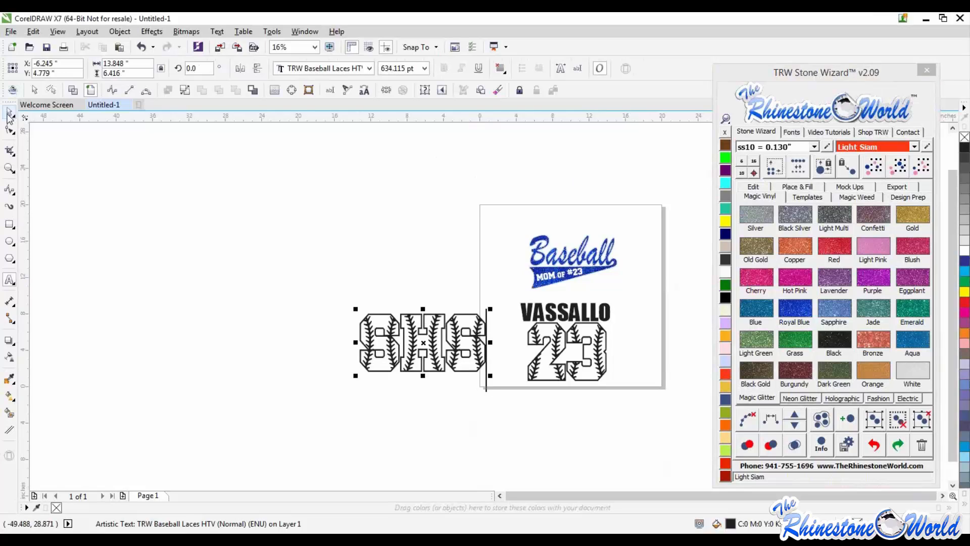
{"action": "left_click", "coordinate": [9, 113]}
{"action": "left_click_drag", "start_coordinate": [477, 325], "coordinate": [479, 306]}
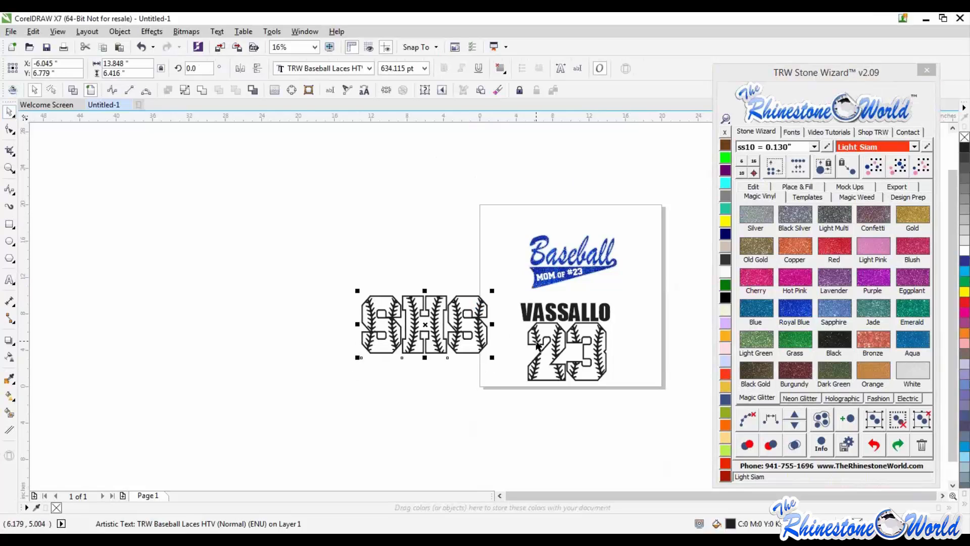
Apply 2 Color Magic Text to the SHS lettering and move its orange layer down off the black laces.
{"action": "left_click", "coordinate": [753, 186]}
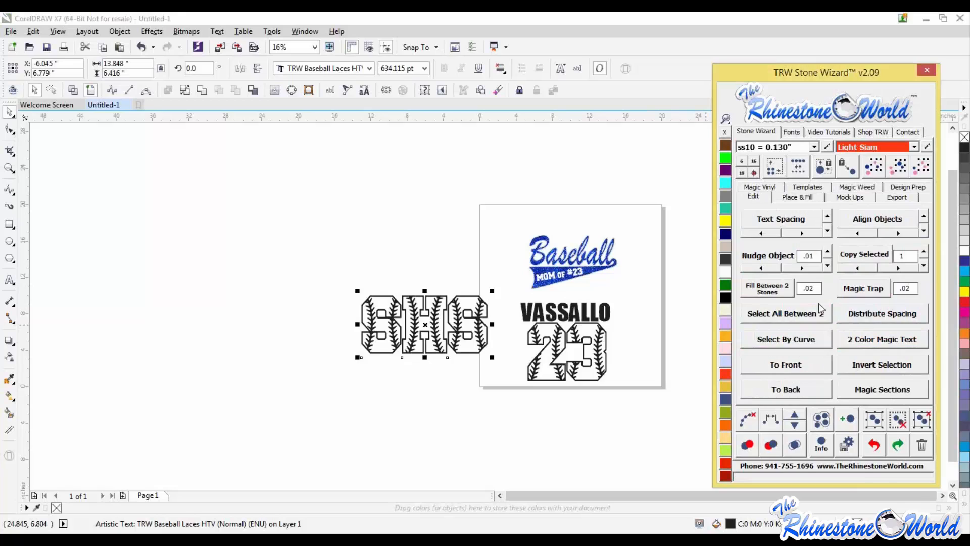
{"action": "left_click", "coordinate": [859, 343]}
{"action": "left_click", "coordinate": [431, 407]}
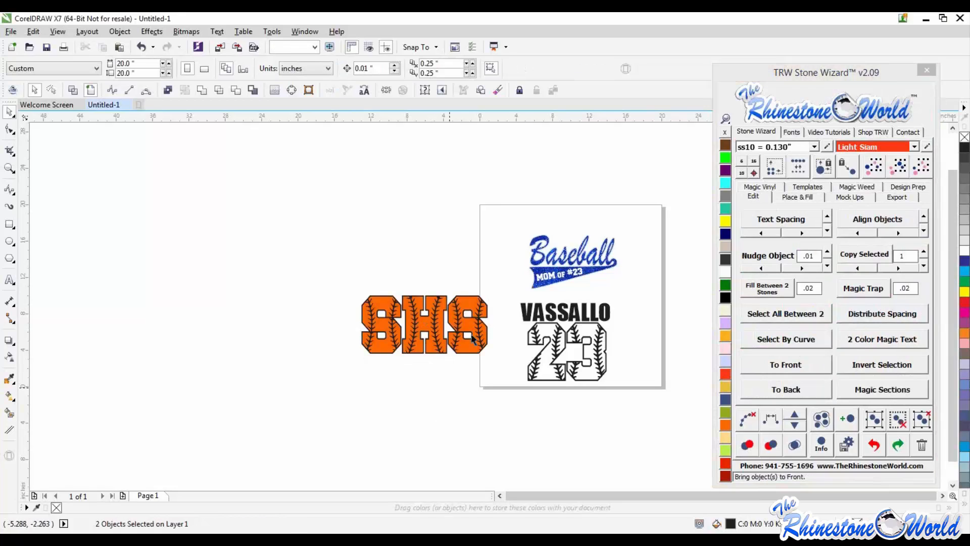
{"action": "scroll", "coordinate": [473, 328], "scroll_direction": "up", "scroll_amount": 2}
{"action": "left_click_drag", "start_coordinate": [474, 329], "coordinate": [447, 414]}
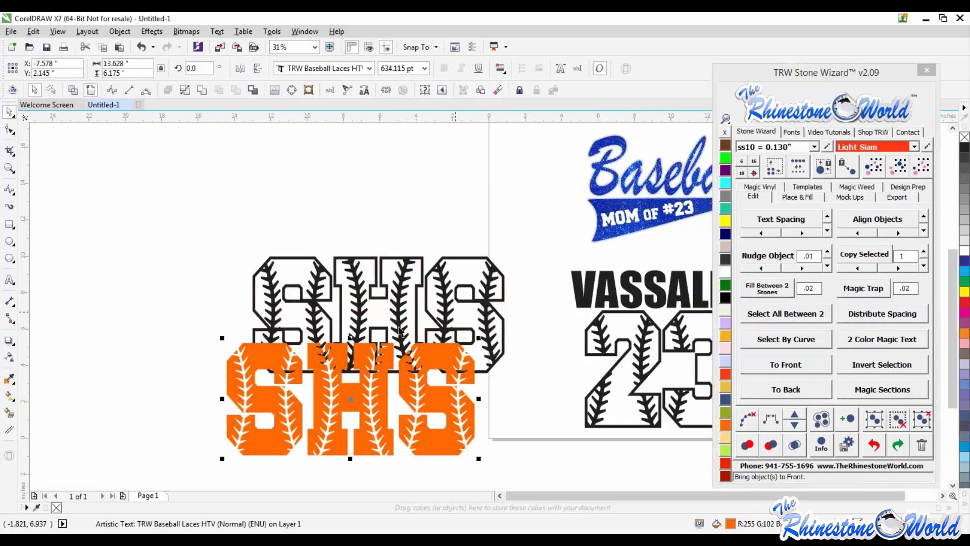
Apply 2 Color Magic Text to the black laces number 23 below the name.
{"action": "scroll", "coordinate": [401, 332], "scroll_direction": "down", "scroll_amount": 1}
{"action": "scroll", "coordinate": [550, 348], "scroll_direction": "up", "scroll_amount": 1}
{"action": "left_click", "coordinate": [551, 346]}
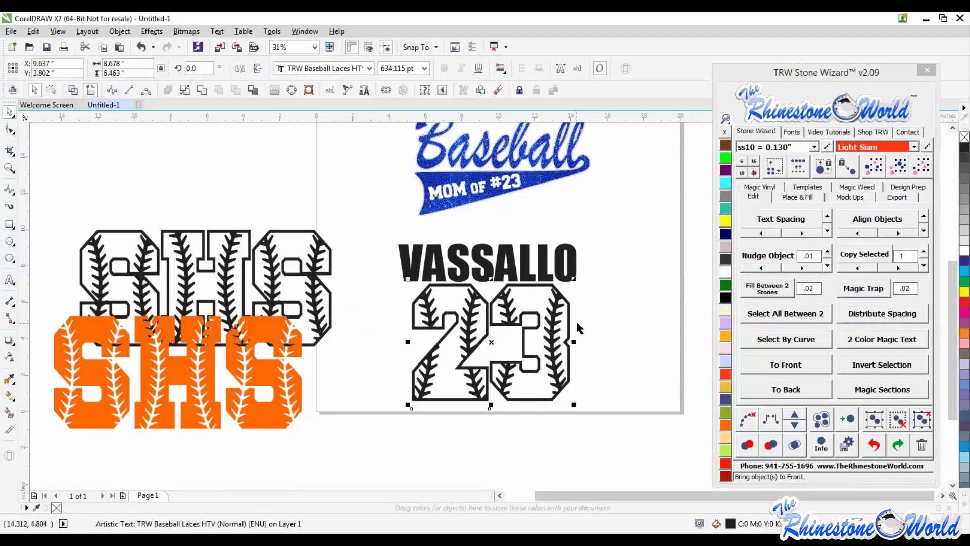
{"action": "left_click", "coordinate": [572, 329]}
{"action": "left_click", "coordinate": [570, 330]}
{"action": "left_click", "coordinate": [867, 345]}
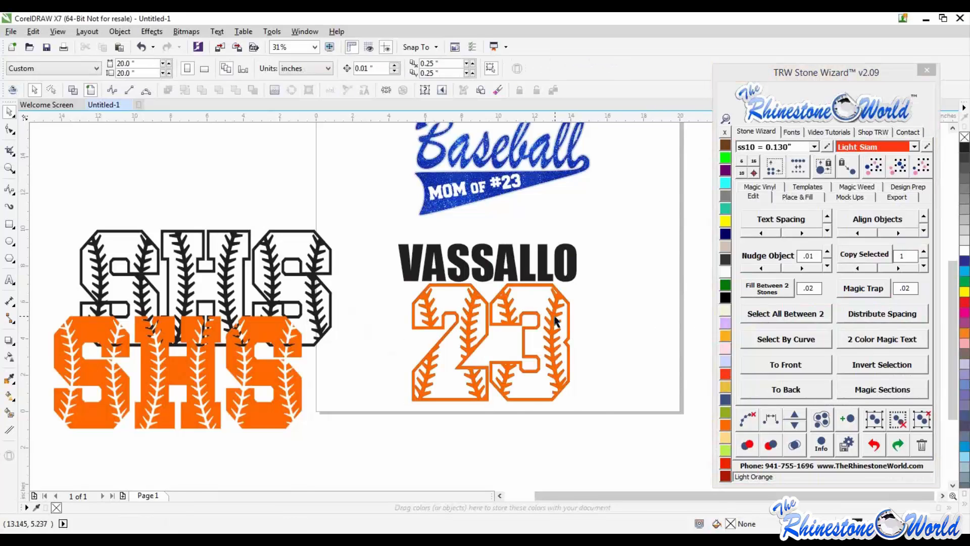
Move the orange 23 layer down off the black number and undo the move.
{"action": "left_click_drag", "start_coordinate": [555, 322], "coordinate": [594, 353]}
{"action": "left_click", "coordinate": [595, 353]}
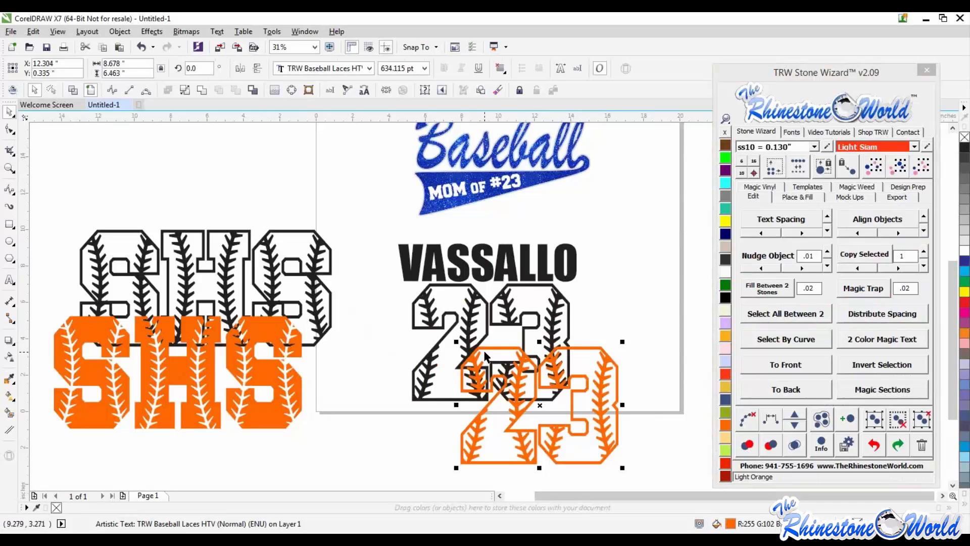
{"action": "key", "text": "ctrl+z"}
Replace the orange 23 text with @# to get the solid number fill behind the laces.
{"action": "double_click", "coordinate": [571, 313]}
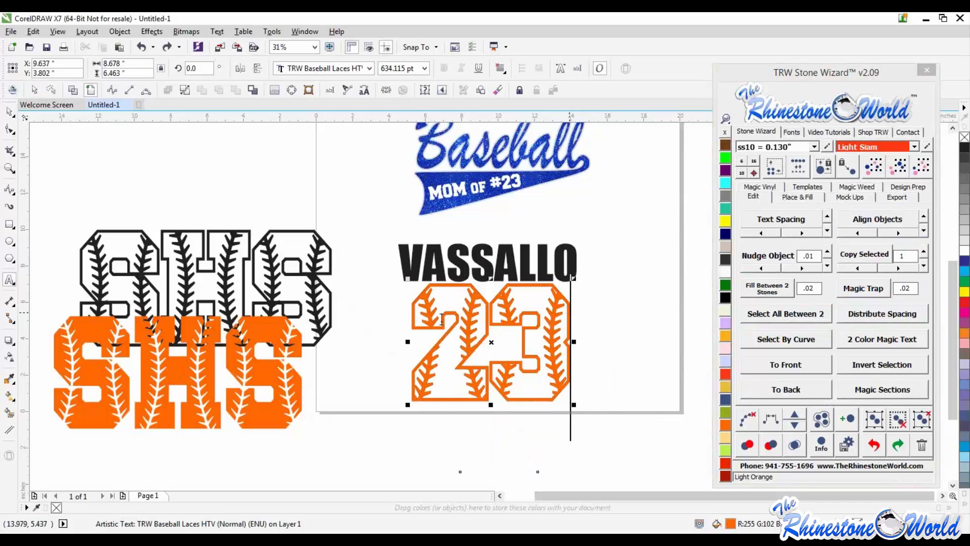
{"action": "left_click_drag", "start_coordinate": [570, 312], "coordinate": [413, 317]}
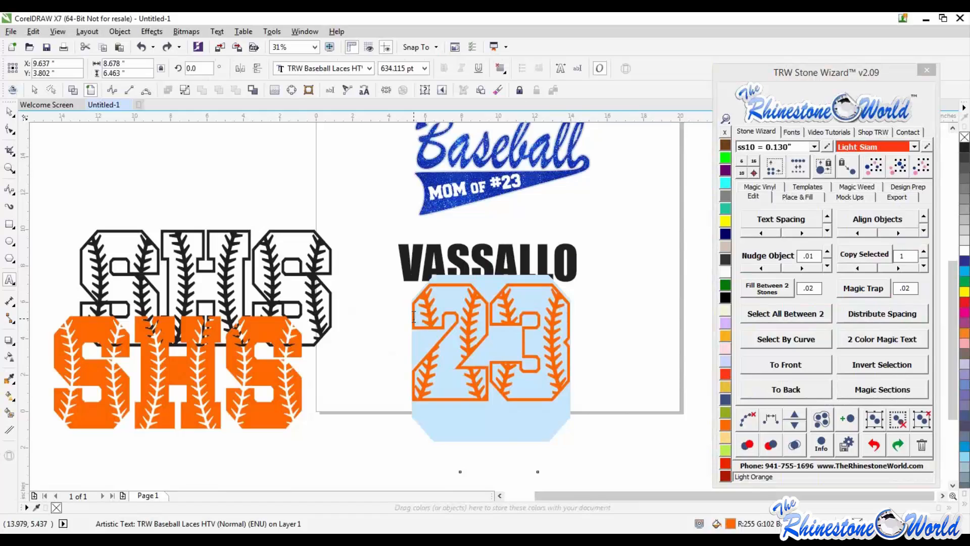
{"action": "type", "text": "@#"}
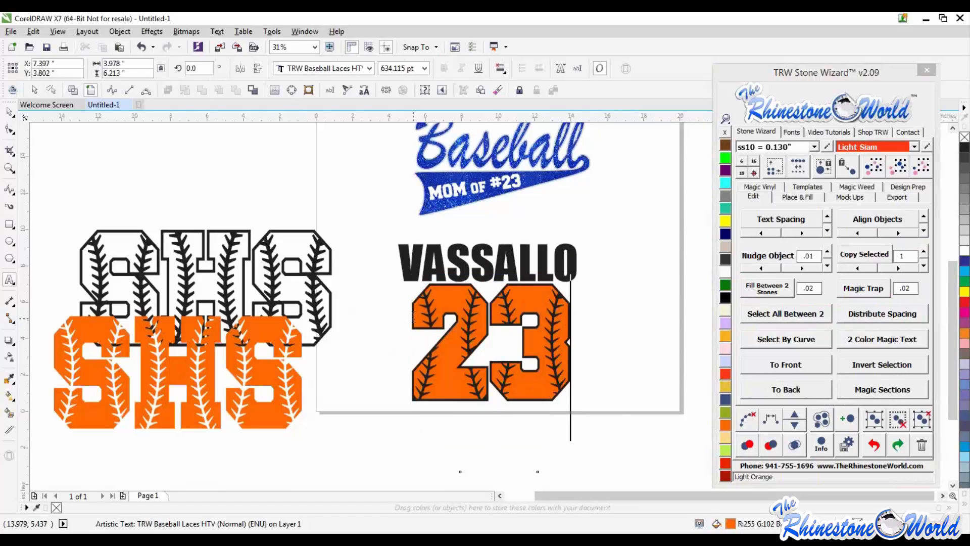
Try $ in place of the second character of the orange number and restore it to #.
{"action": "key", "text": "BackSpace"}
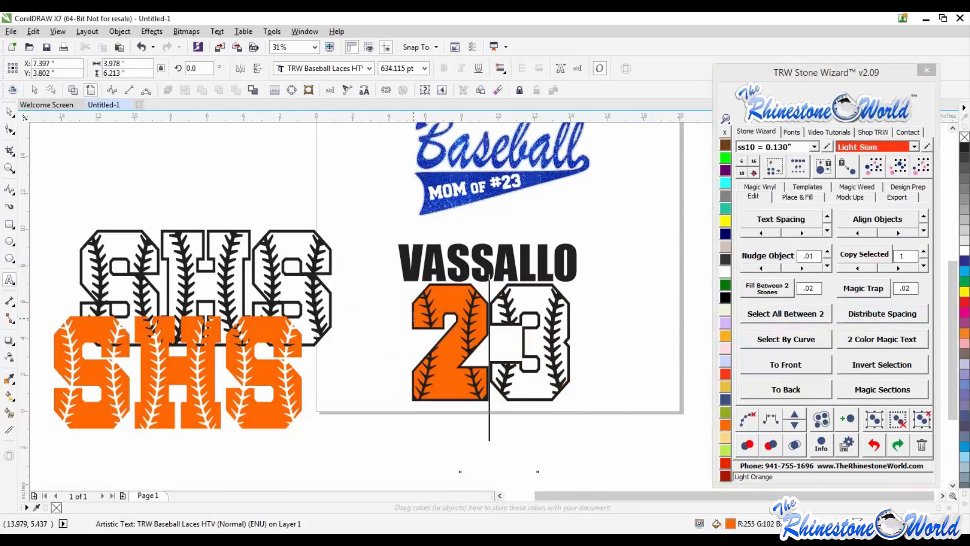
{"action": "type", "text": "$"}
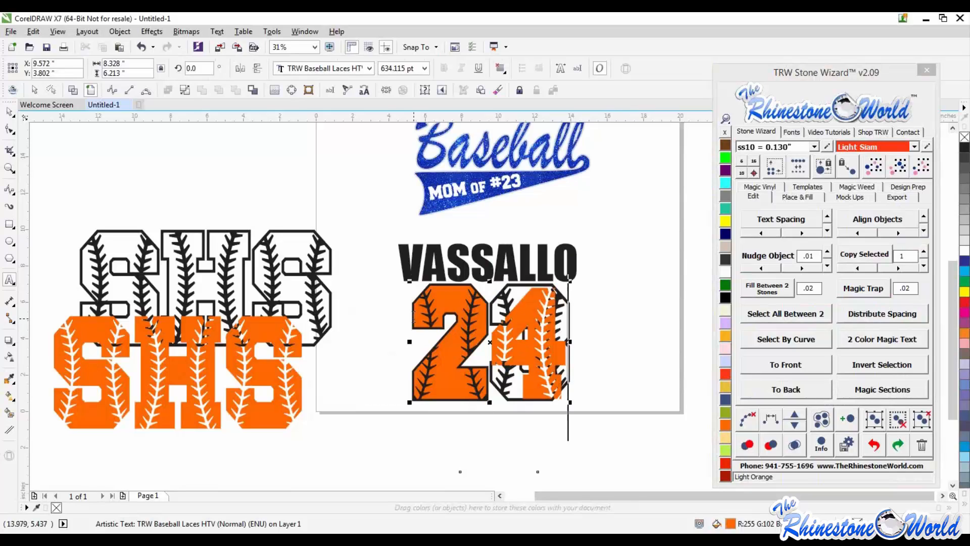
{"action": "key", "text": "BackSpace"}
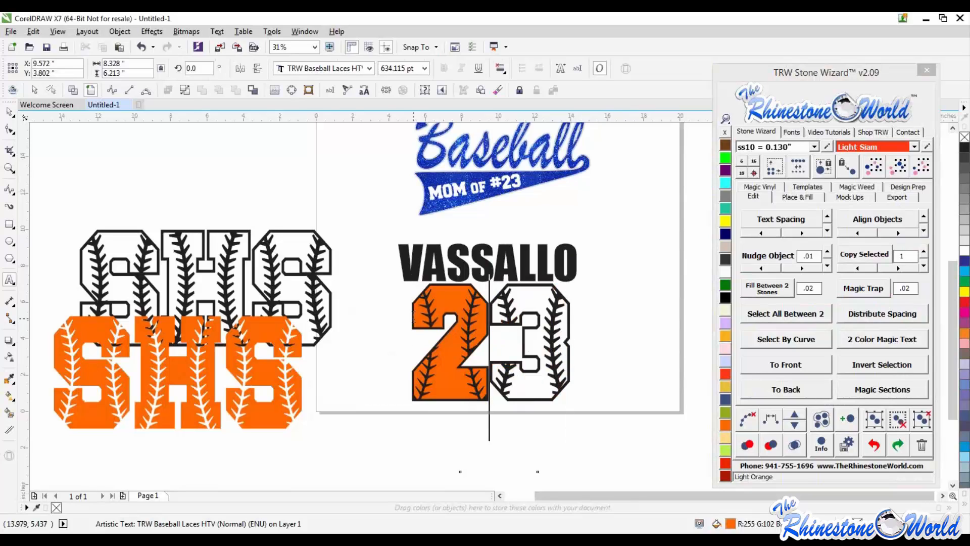
{"action": "type", "text": "$"}
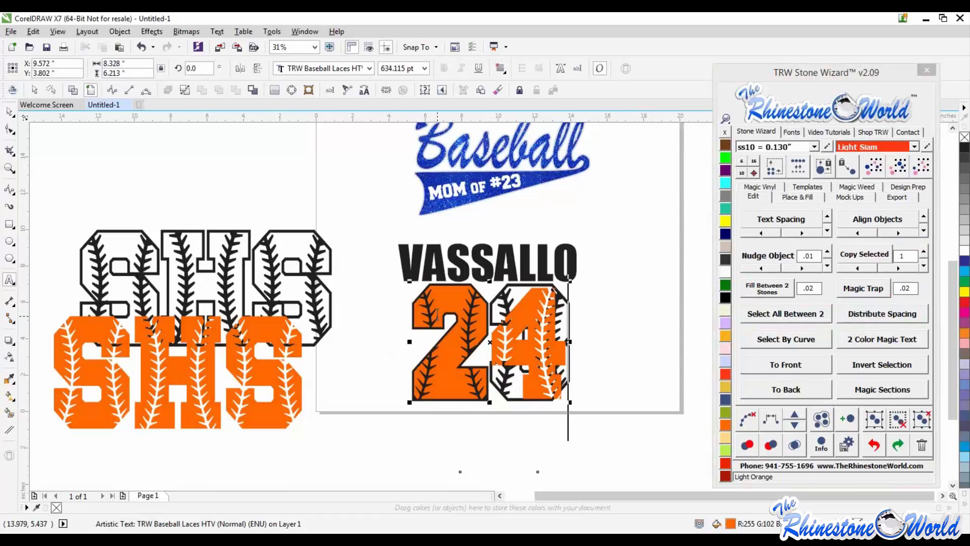
{"action": "key", "text": "BackSpace"}
{"action": "type", "text": "#"}
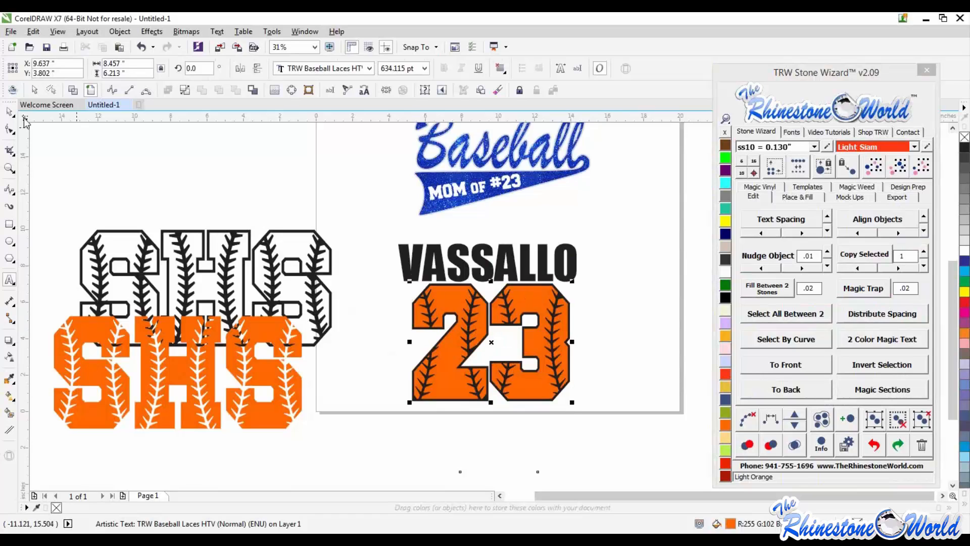
Send the orange number layer to the back, behind the black laces 23.
{"action": "key", "text": "ctrl+space"}
{"action": "left_click", "coordinate": [469, 306]}
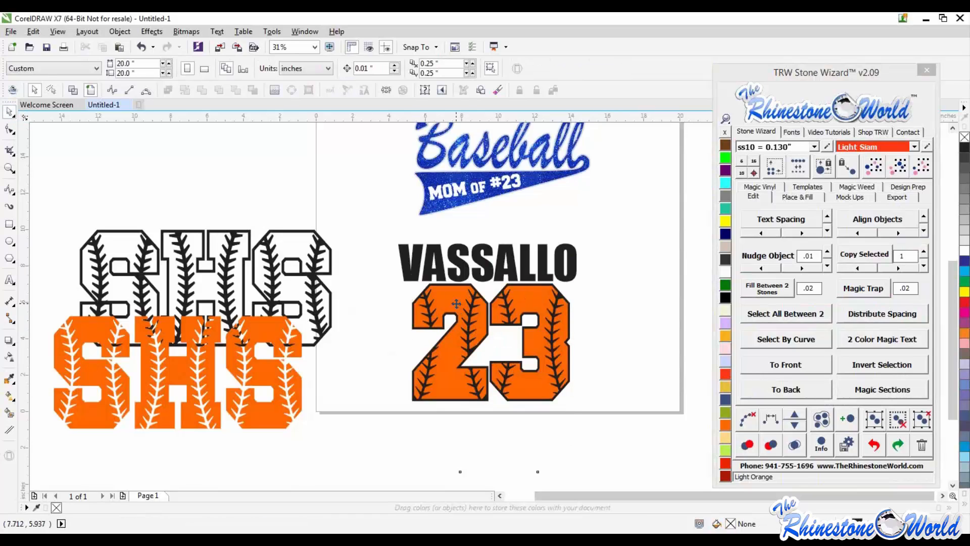
{"action": "left_click", "coordinate": [765, 391]}
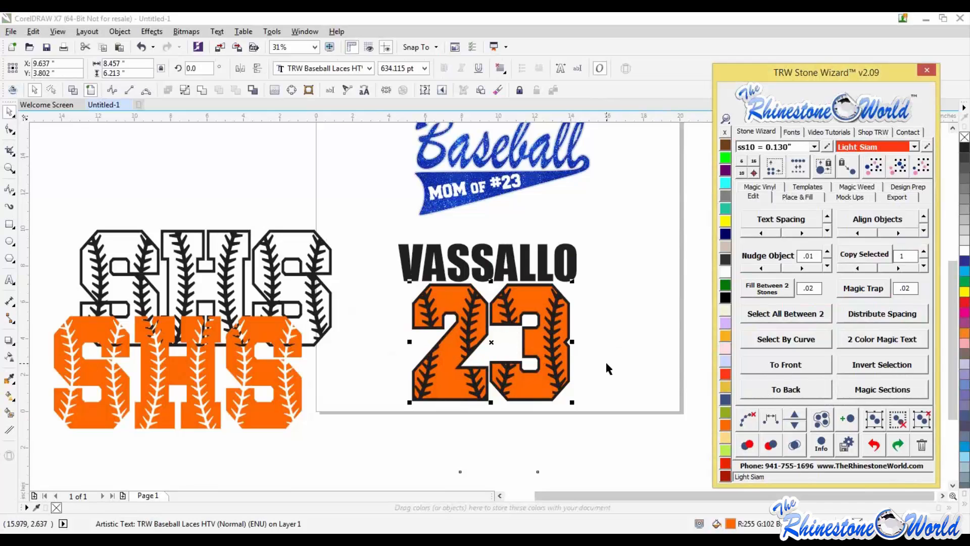
Delete the black and orange SHS lettering beside the page.
{"action": "left_click", "coordinate": [592, 336]}
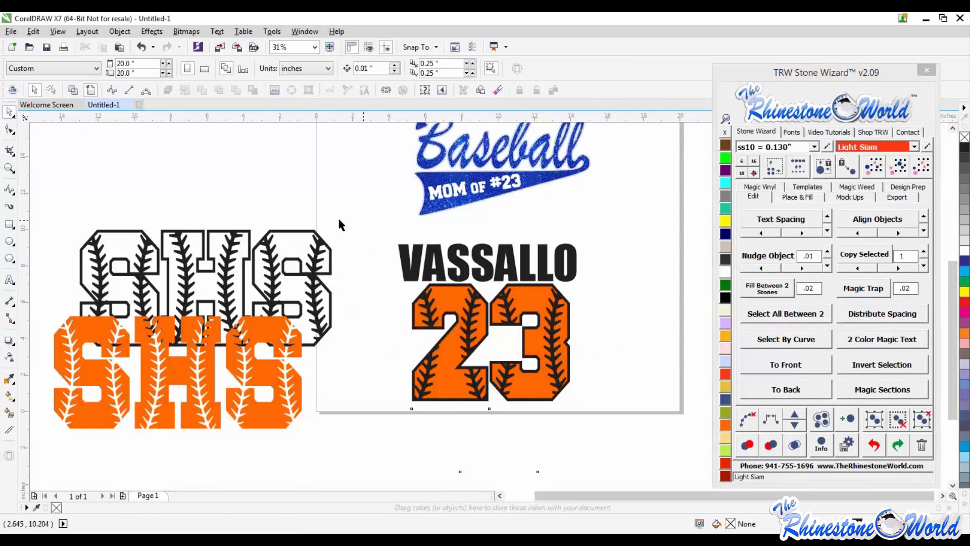
{"action": "left_click_drag", "start_coordinate": [338, 214], "coordinate": [42, 465]}
{"action": "key", "text": "Delete"}
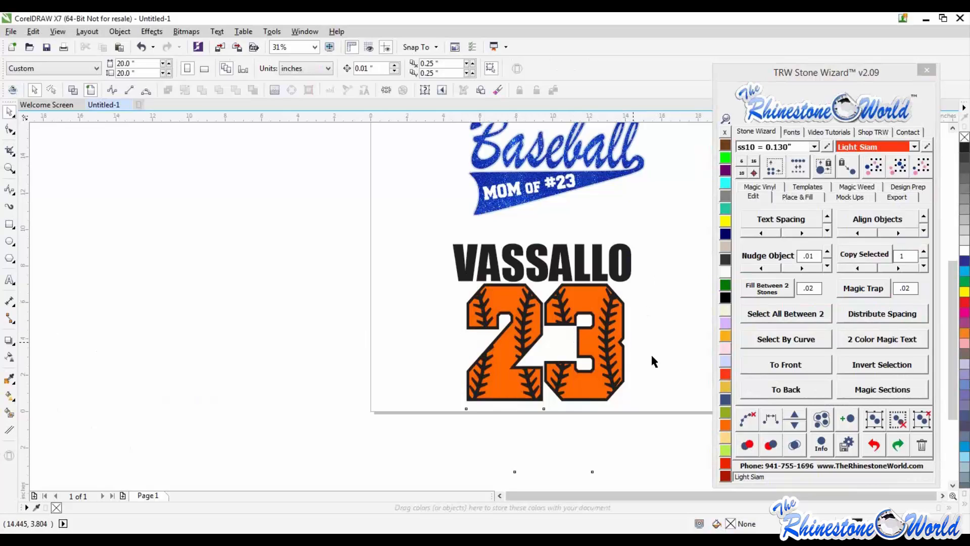
Convert the name and number layers to curves and fill the name with White Magic Glitter vinyl.
{"action": "left_click_drag", "start_coordinate": [650, 228], "coordinate": [411, 418]}
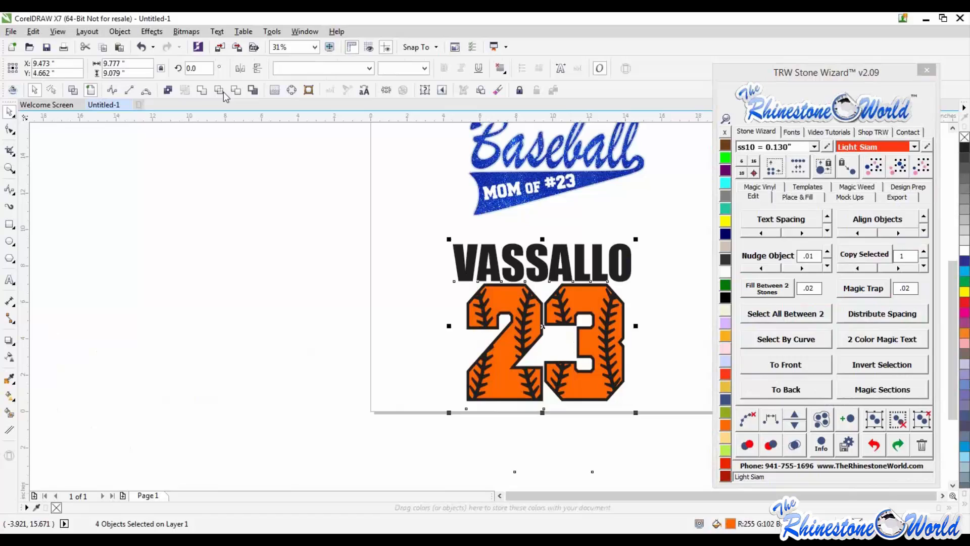
{"action": "left_click", "coordinate": [293, 93]}
{"action": "left_click", "coordinate": [629, 274]}
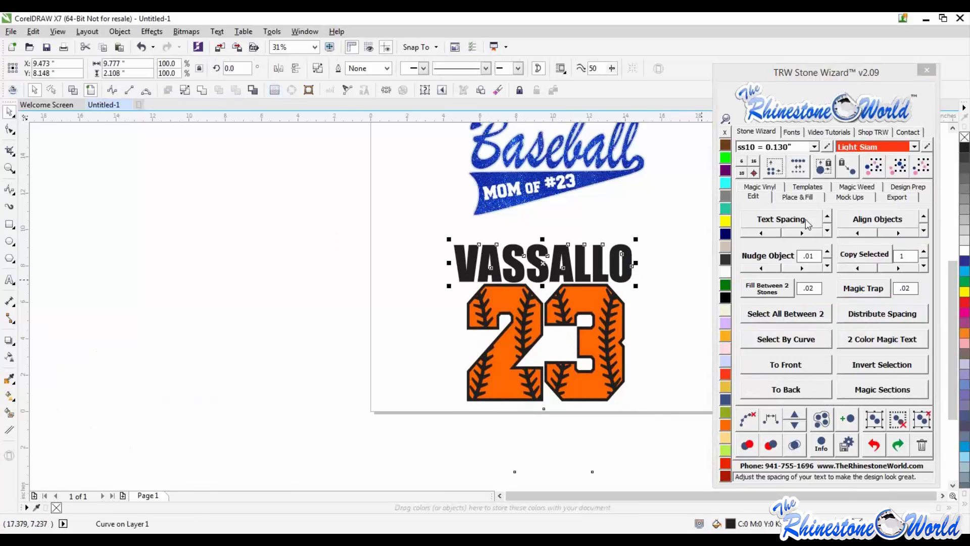
{"action": "left_click", "coordinate": [765, 188]}
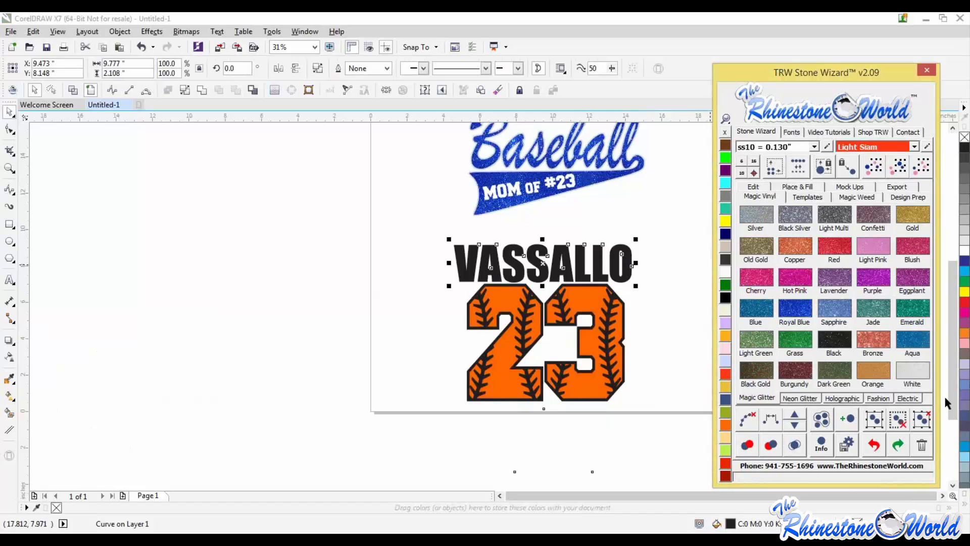
{"action": "left_click", "coordinate": [916, 372]}
{"action": "left_click", "coordinate": [465, 254]}
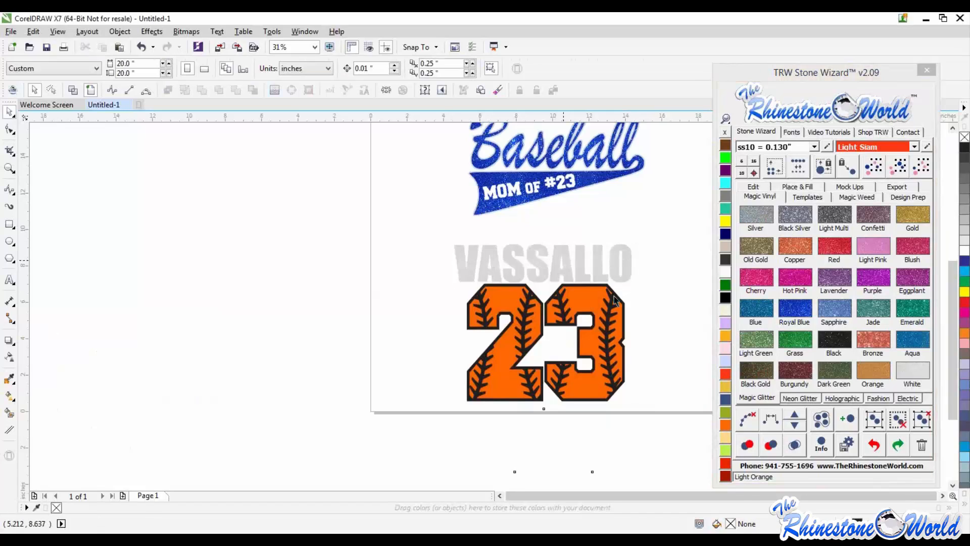
Fill the black laces of the 23 with Royal Blue and its orange layer with White Magic Glitter vinyl.
{"action": "left_click", "coordinate": [616, 298]}
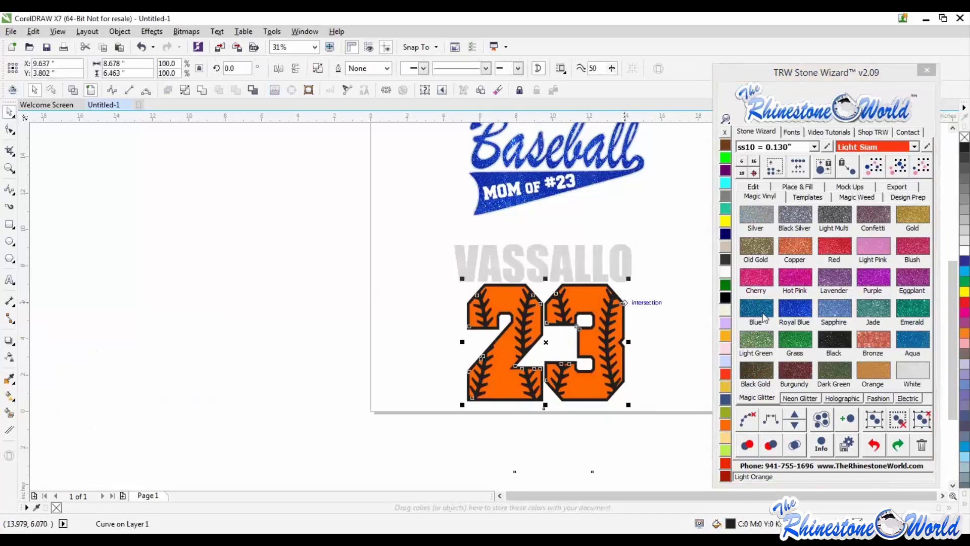
{"action": "left_click", "coordinate": [802, 309]}
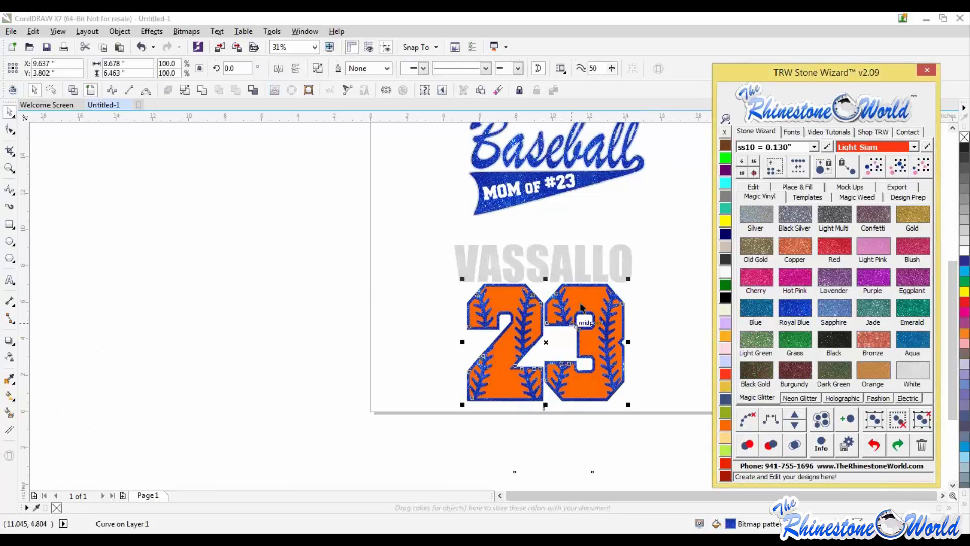
{"action": "left_click", "coordinate": [598, 307]}
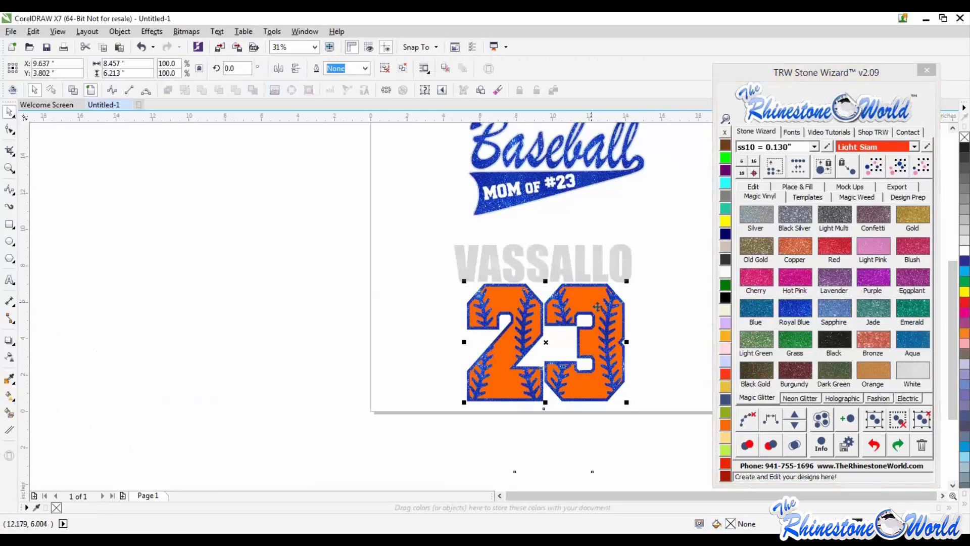
{"action": "left_click", "coordinate": [913, 372]}
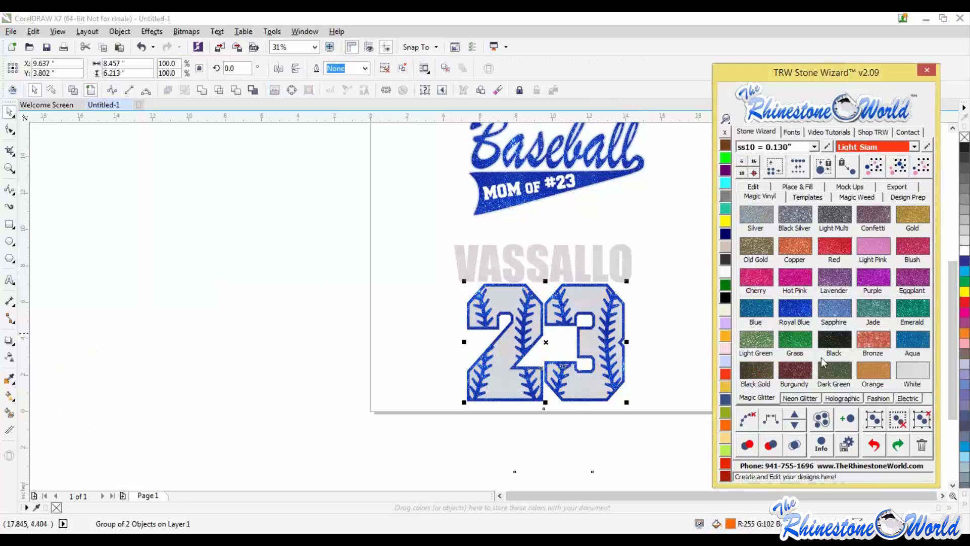
{"action": "left_click", "coordinate": [656, 342]}
Set the mockup with product type to Proof - Front and Back for the Baseball Mom design.
{"action": "scroll", "coordinate": [612, 343], "scroll_direction": "down", "scroll_amount": 2}
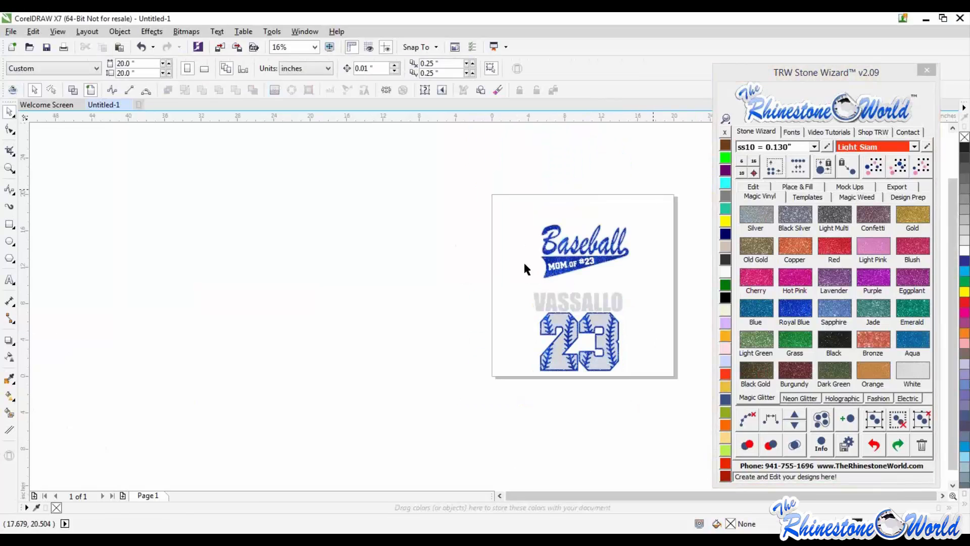
{"action": "left_click_drag", "start_coordinate": [504, 286], "coordinate": [641, 190]}
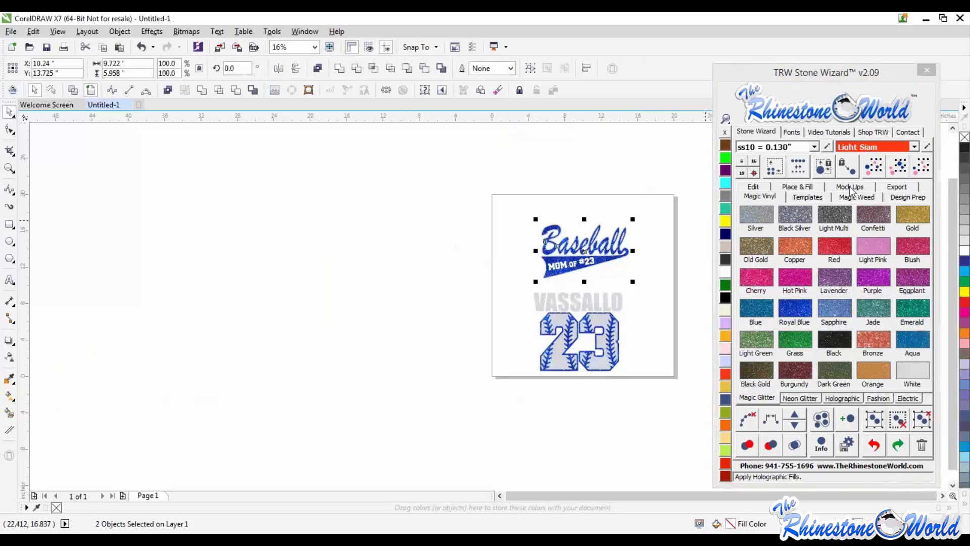
{"action": "left_click", "coordinate": [850, 188]}
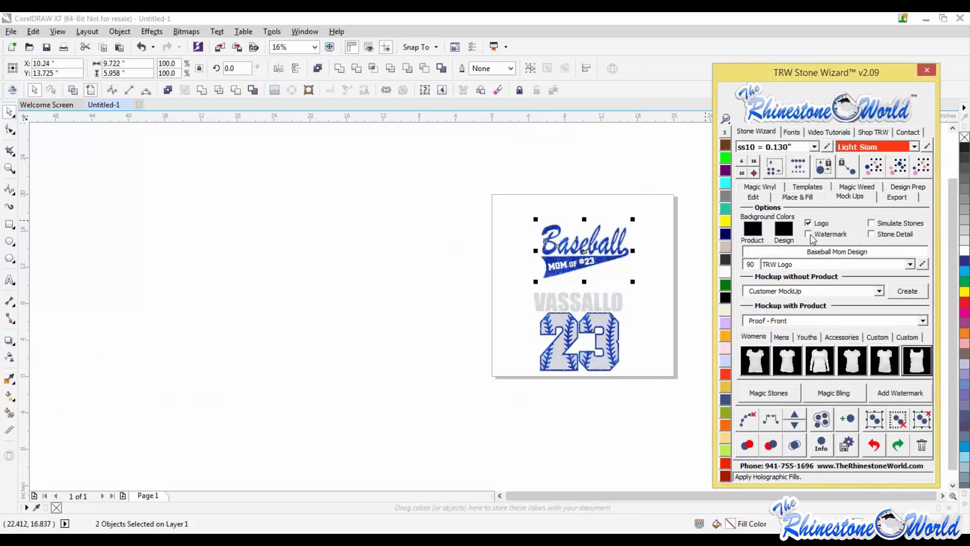
{"action": "left_click", "coordinate": [923, 321]}
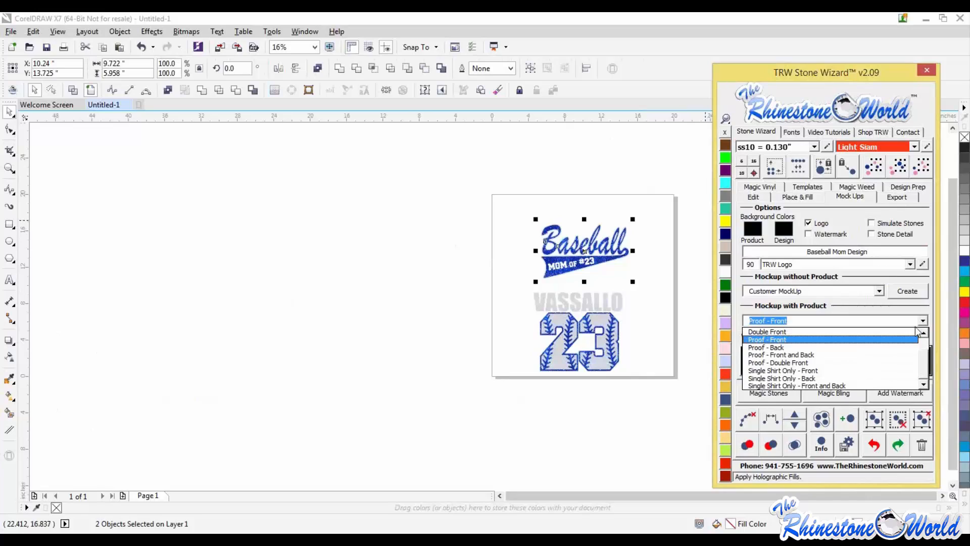
{"action": "left_click", "coordinate": [784, 356]}
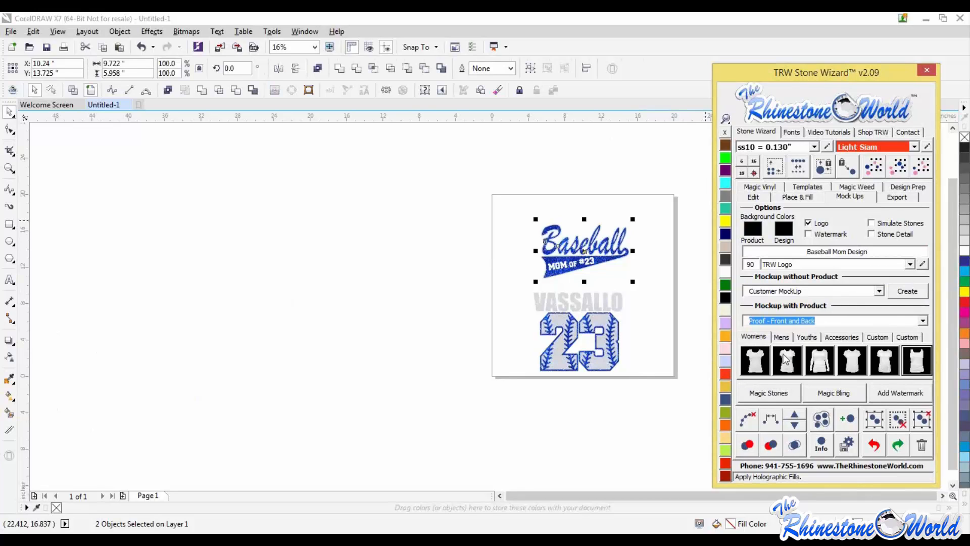
Examine the selected Baseball front artwork and the name and number artwork below it up close.
{"action": "left_click", "coordinate": [660, 256]}
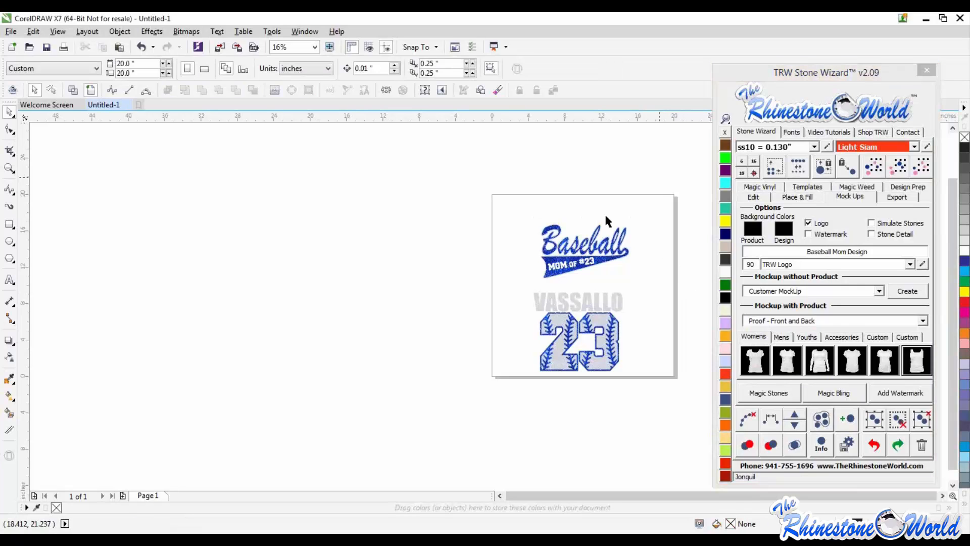
{"action": "left_click", "coordinate": [586, 260]}
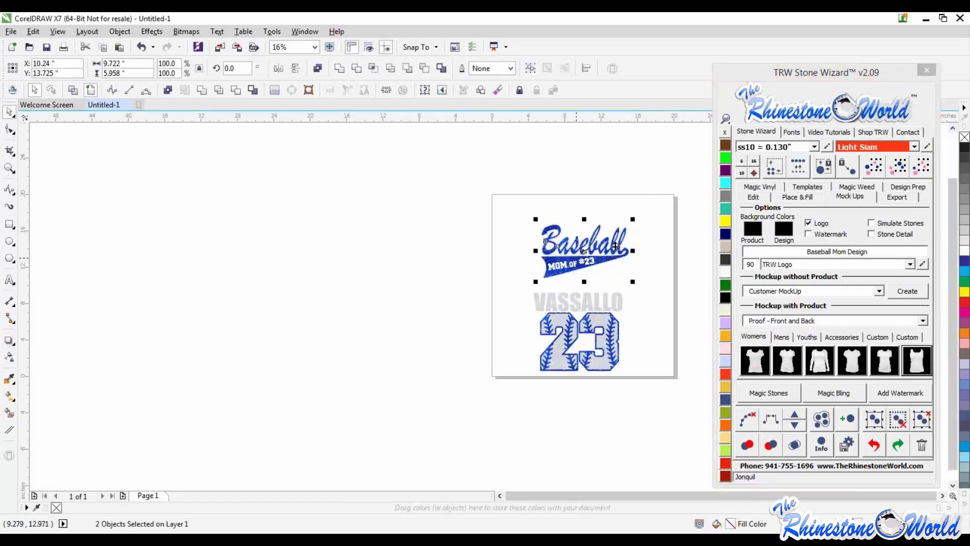
{"action": "scroll", "coordinate": [609, 262], "scroll_direction": "up", "scroll_amount": 2}
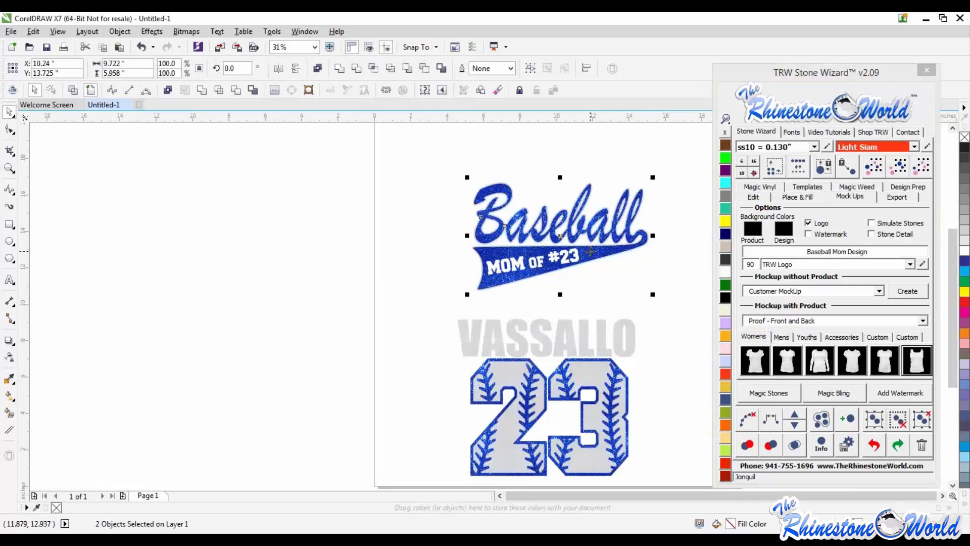
{"action": "scroll", "coordinate": [590, 251], "scroll_direction": "down", "scroll_amount": 2}
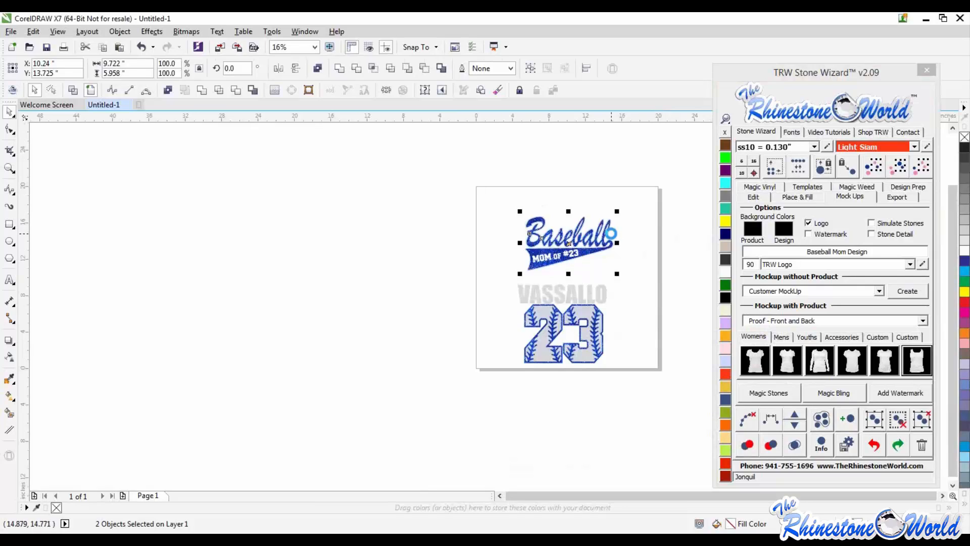
{"action": "scroll", "coordinate": [611, 235], "scroll_direction": "up", "scroll_amount": 2}
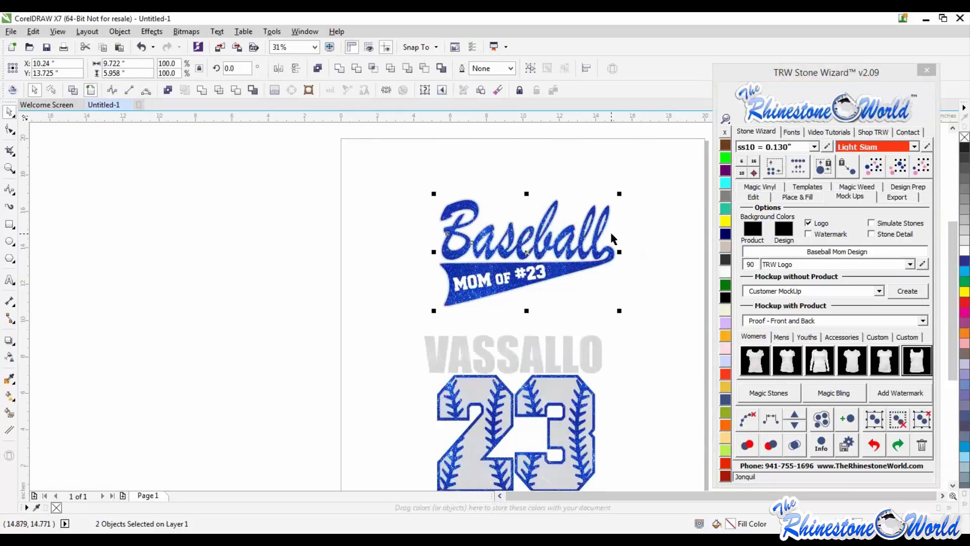
{"action": "scroll", "coordinate": [593, 269], "scroll_direction": "down", "scroll_amount": 2}
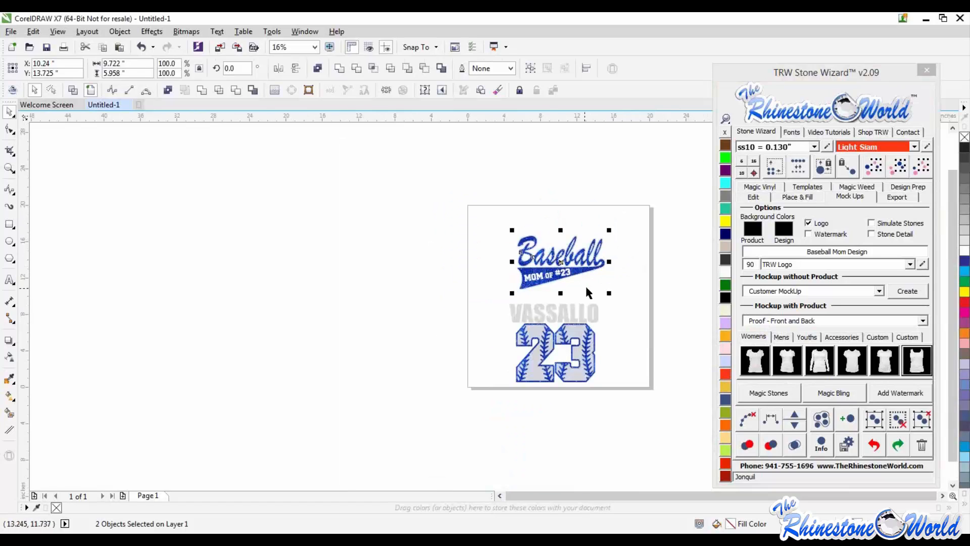
{"action": "scroll", "coordinate": [588, 292], "scroll_direction": "up", "scroll_amount": 2}
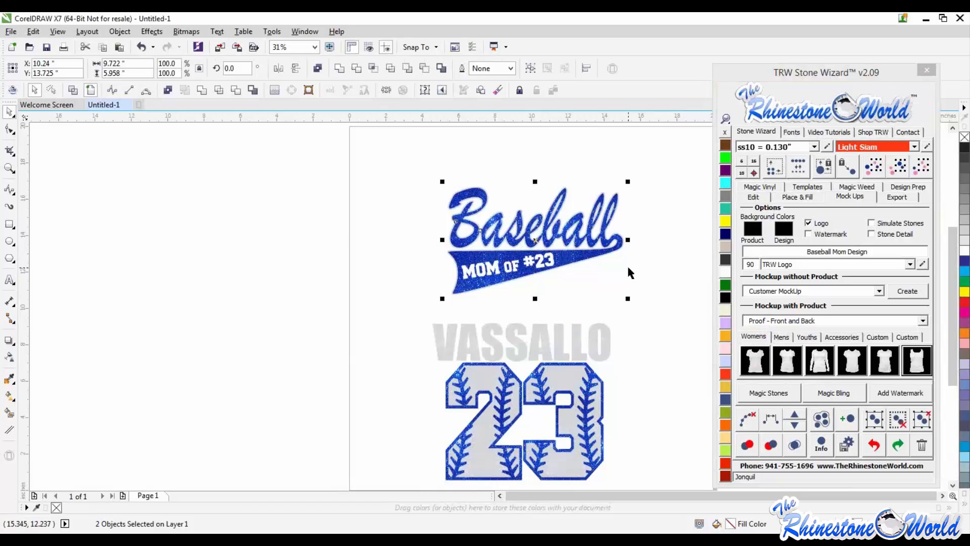
{"action": "left_click_drag", "start_coordinate": [663, 157], "coordinate": [393, 324]}
{"action": "scroll", "coordinate": [613, 277], "scroll_direction": "down", "scroll_amount": 2}
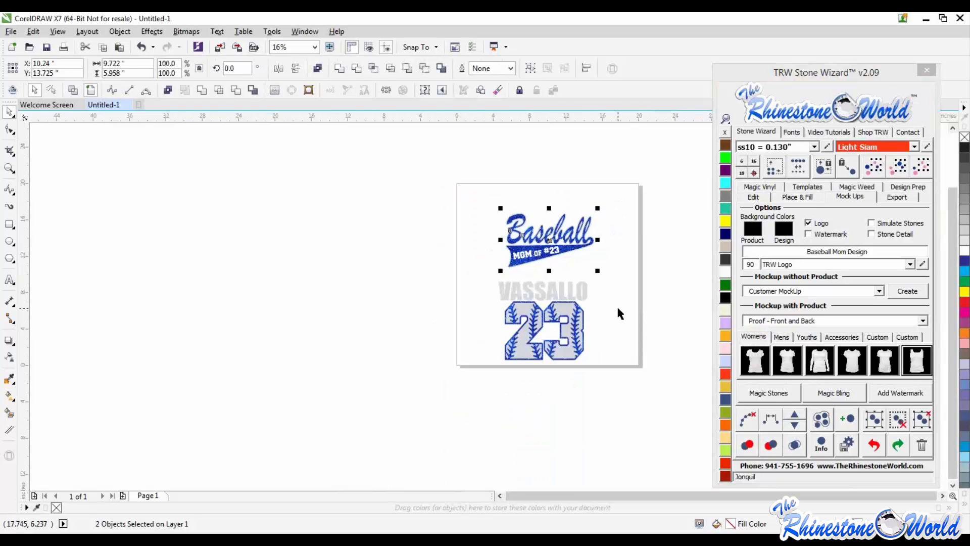
Create the front-and-back proof on the women's tank top, with the Baseball artwork in front and the name and 23 on the back.
{"action": "left_click", "coordinate": [616, 273]}
{"action": "left_click_drag", "start_coordinate": [616, 270], "coordinate": [464, 371]}
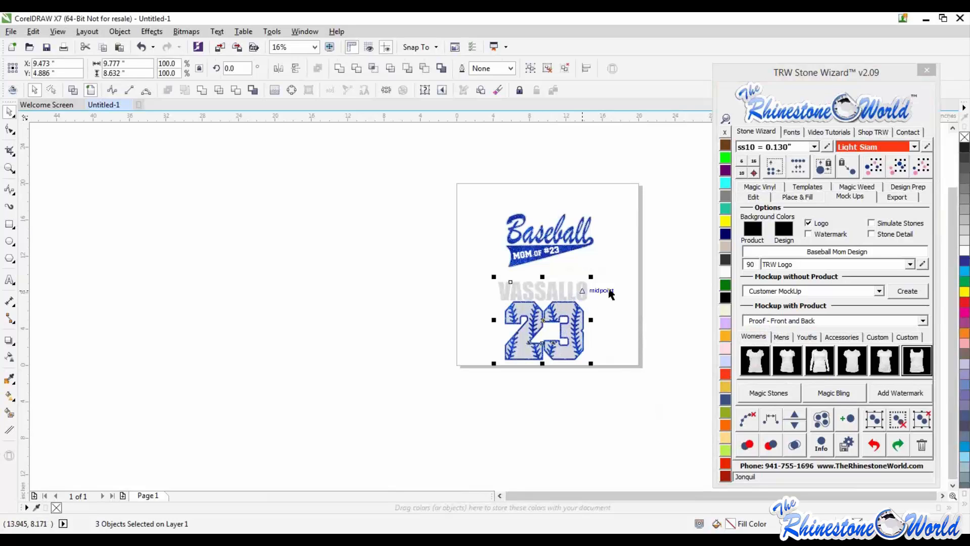
{"action": "left_click", "coordinate": [614, 285]}
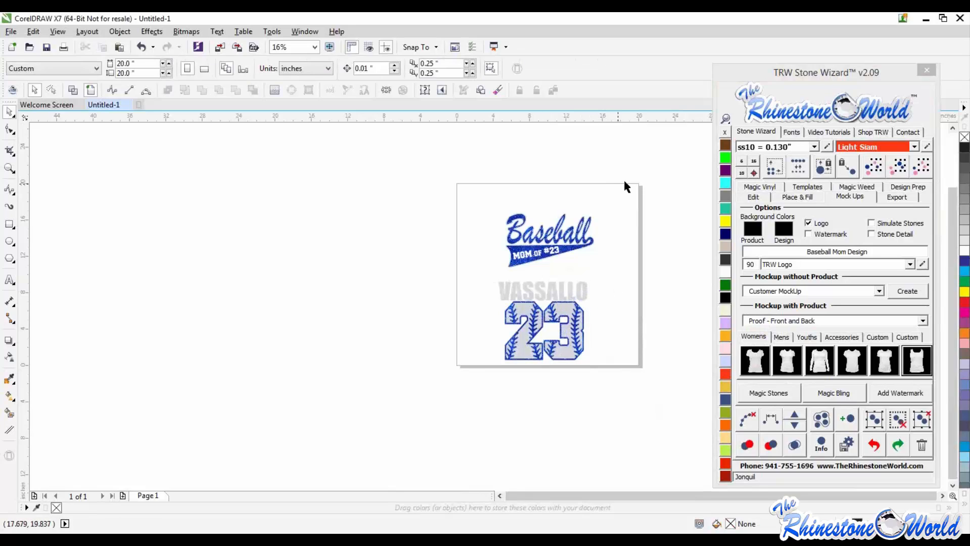
{"action": "left_click_drag", "start_coordinate": [625, 182], "coordinate": [474, 278]}
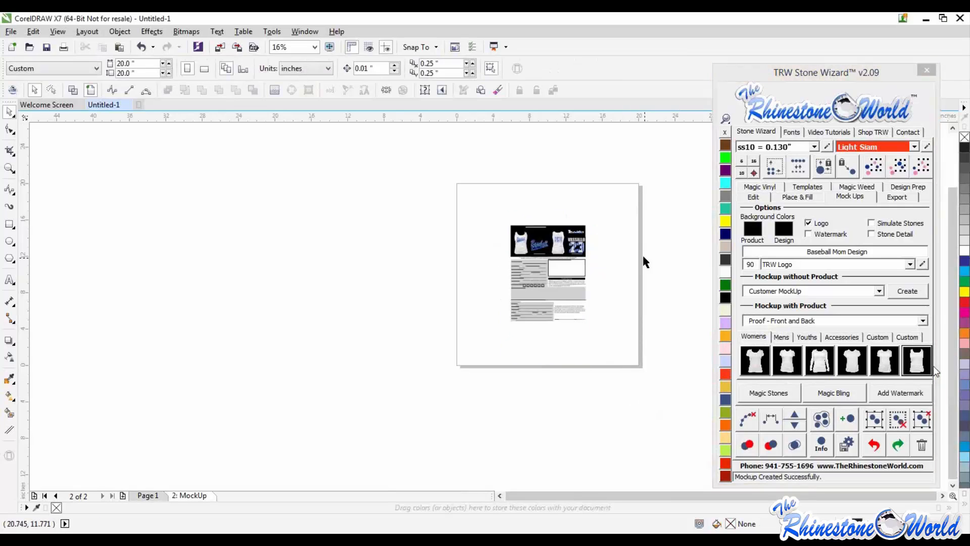
Fill the front and back tank tops in the mockup with Light Siam red.
{"action": "scroll", "coordinate": [560, 234], "scroll_direction": "up", "scroll_amount": 4}
{"action": "scroll", "coordinate": [523, 303], "scroll_direction": "up", "scroll_amount": 2}
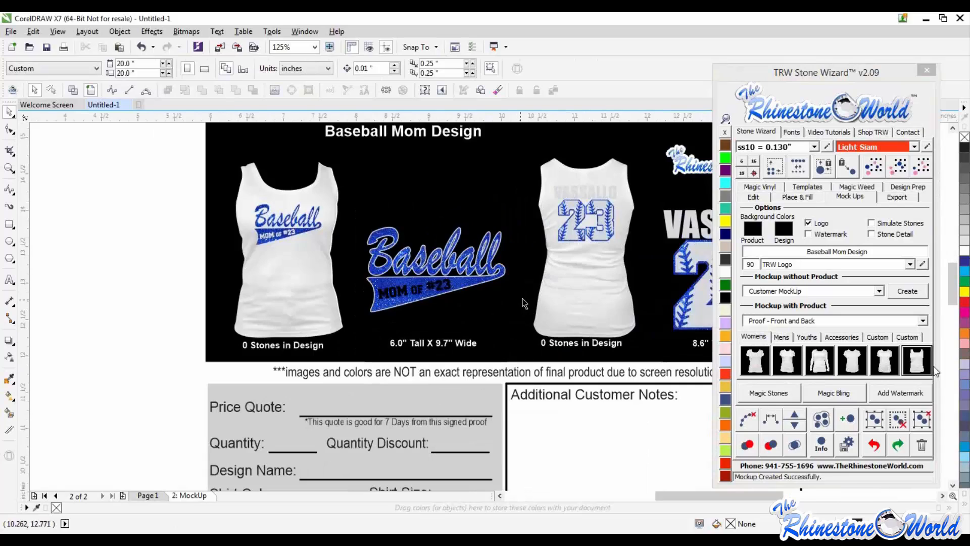
{"action": "left_click", "coordinate": [580, 288]}
{"action": "left_click", "coordinate": [309, 299], "text": "shift"}
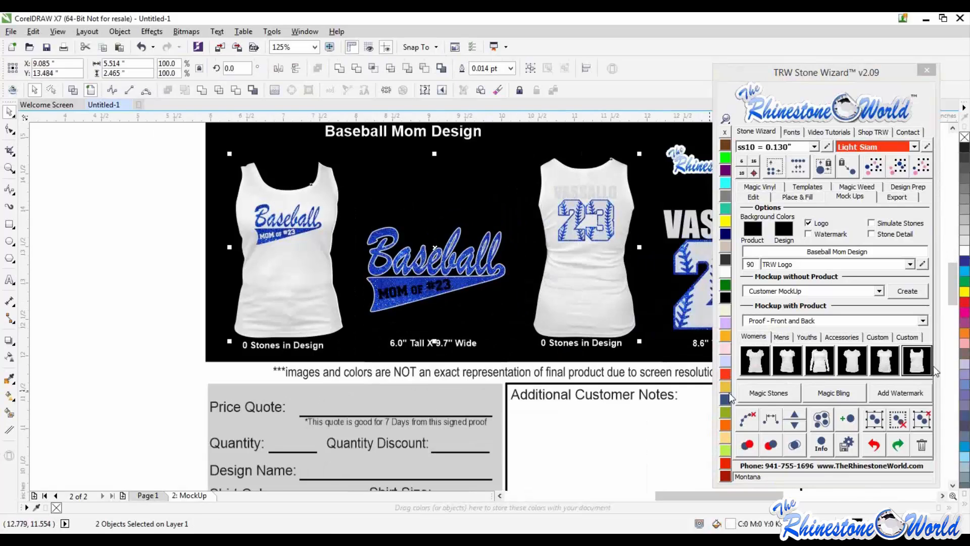
{"action": "left_click", "coordinate": [729, 376]}
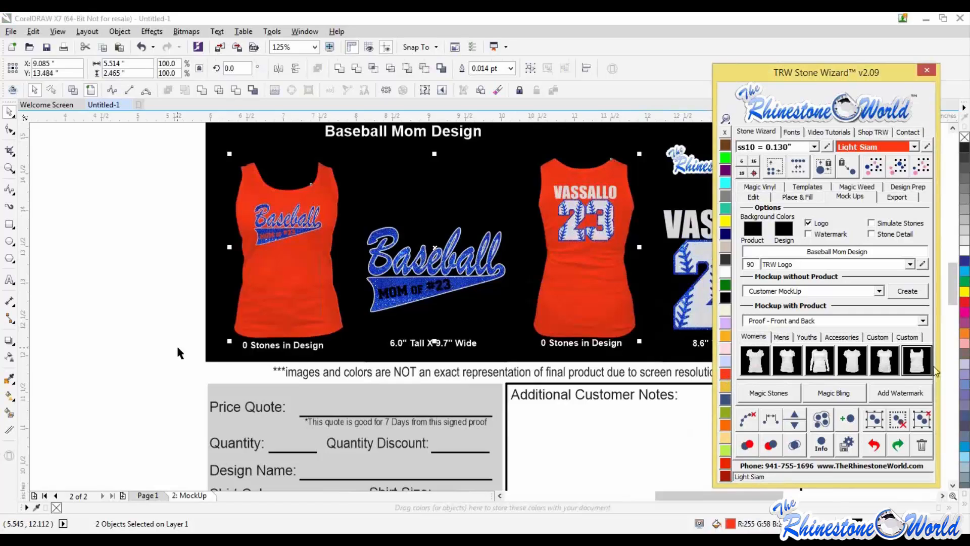
{"action": "left_click", "coordinate": [160, 353]}
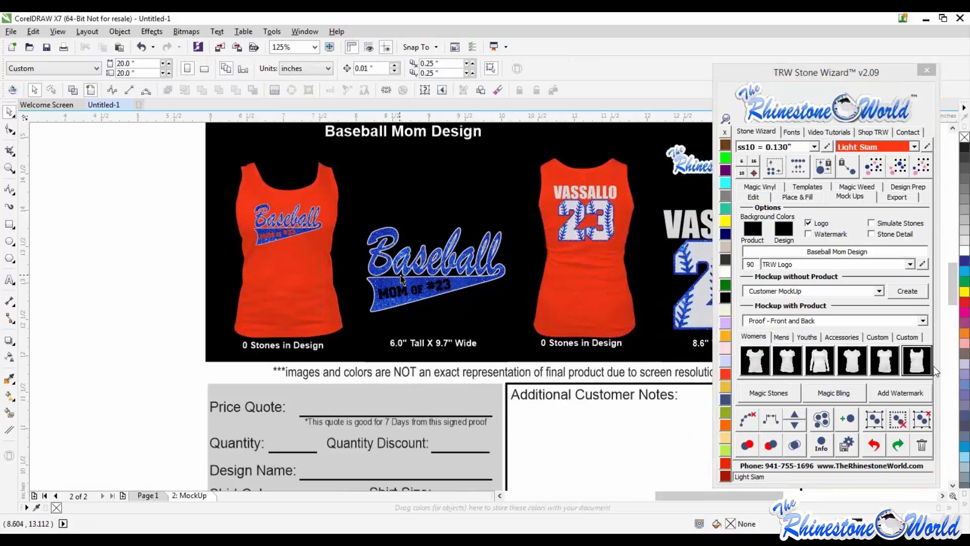
Review the proof's order form and inspect the Baseball design on the front tank top up close.
{"action": "scroll", "coordinate": [394, 258], "scroll_direction": "down", "scroll_amount": 2}
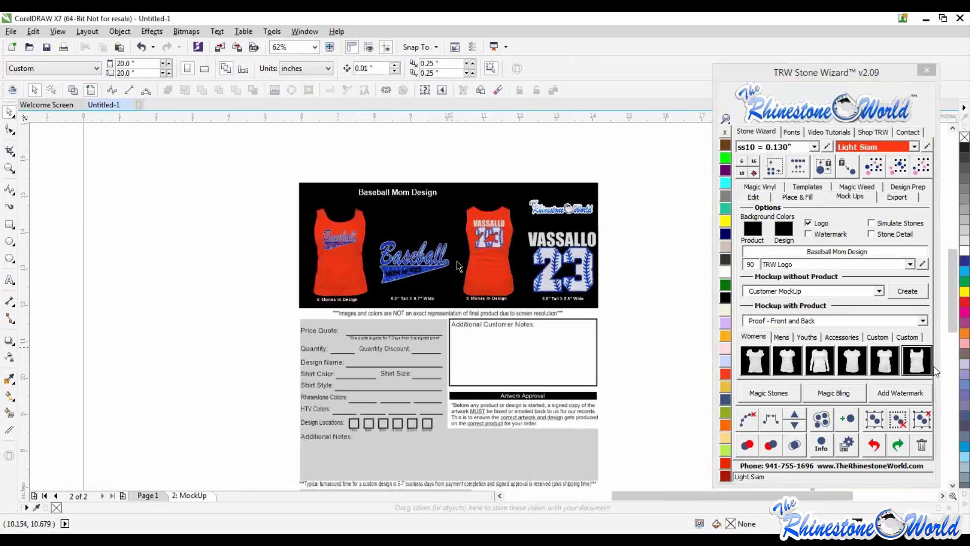
{"action": "scroll", "coordinate": [460, 273], "scroll_direction": "down", "scroll_amount": 1}
{"action": "scroll", "coordinate": [442, 288], "scroll_direction": "up", "scroll_amount": 1}
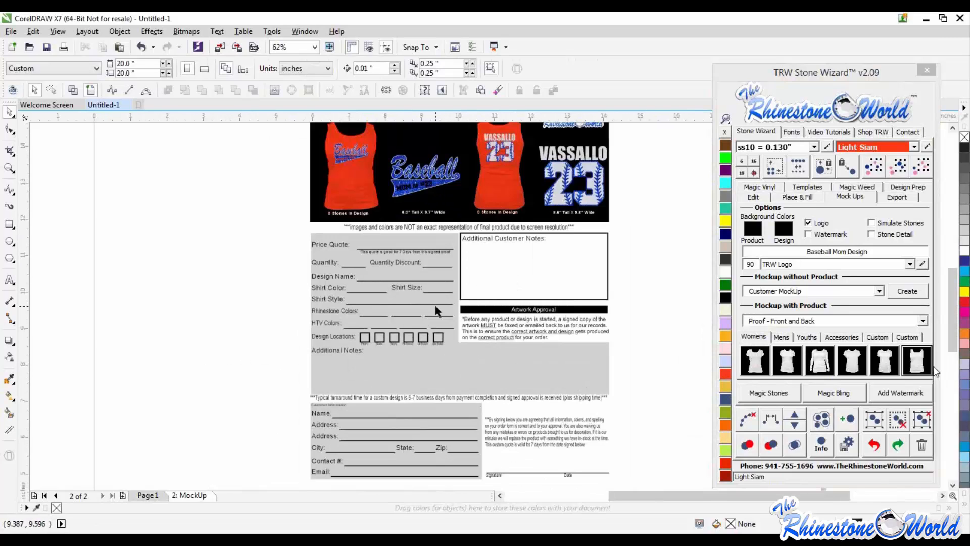
{"action": "scroll", "coordinate": [436, 310], "scroll_direction": "down", "scroll_amount": 1}
{"action": "scroll", "coordinate": [451, 231], "scroll_direction": "up", "scroll_amount": 2}
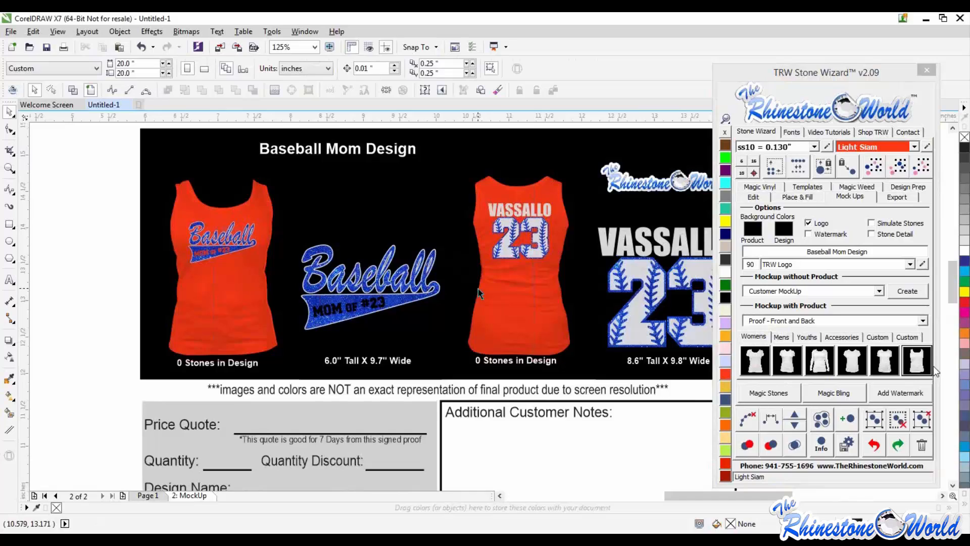
{"action": "scroll", "coordinate": [479, 293], "scroll_direction": "down", "scroll_amount": 1}
{"action": "scroll", "coordinate": [381, 290], "scroll_direction": "up", "scroll_amount": 3}
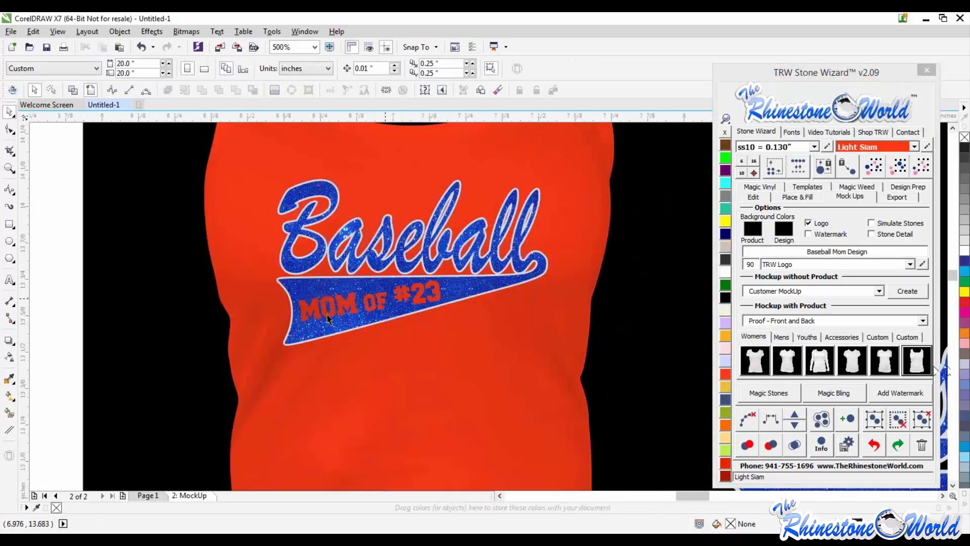
{"action": "scroll", "coordinate": [392, 296], "scroll_direction": "down", "scroll_amount": 1}
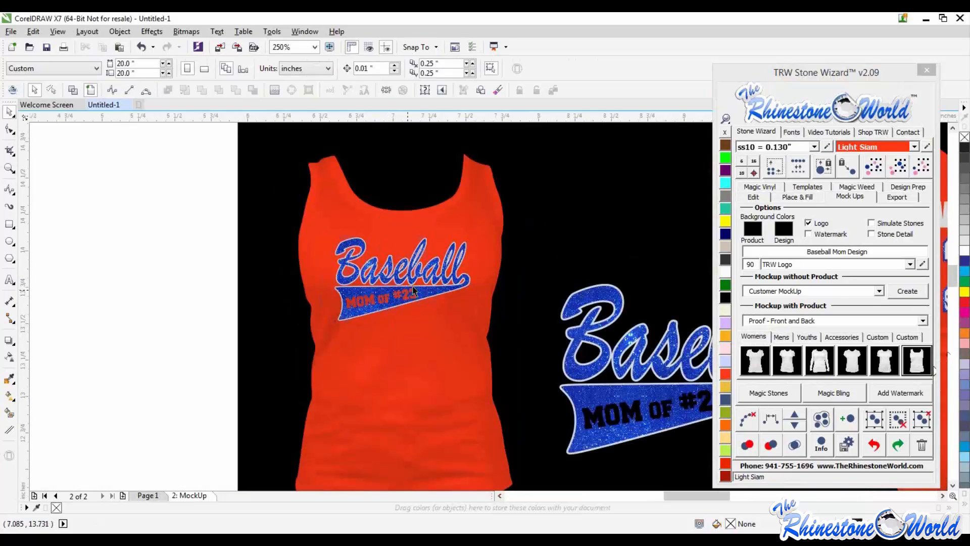
{"action": "scroll", "coordinate": [392, 283], "scroll_direction": "down", "scroll_amount": 1}
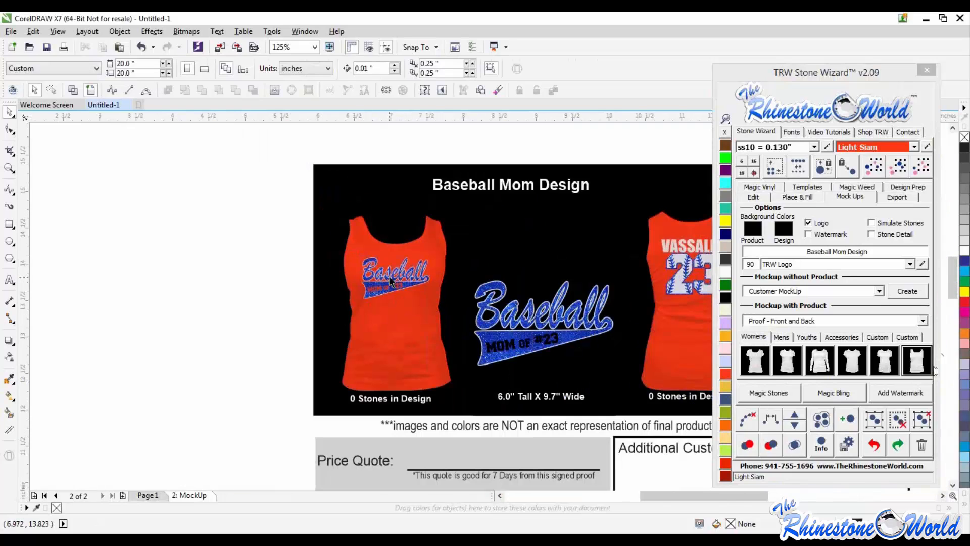
Fill the background behind the enlarged Baseball design with Light Siam red and shorten it to end above the size caption.
{"action": "left_click", "coordinate": [533, 278]}
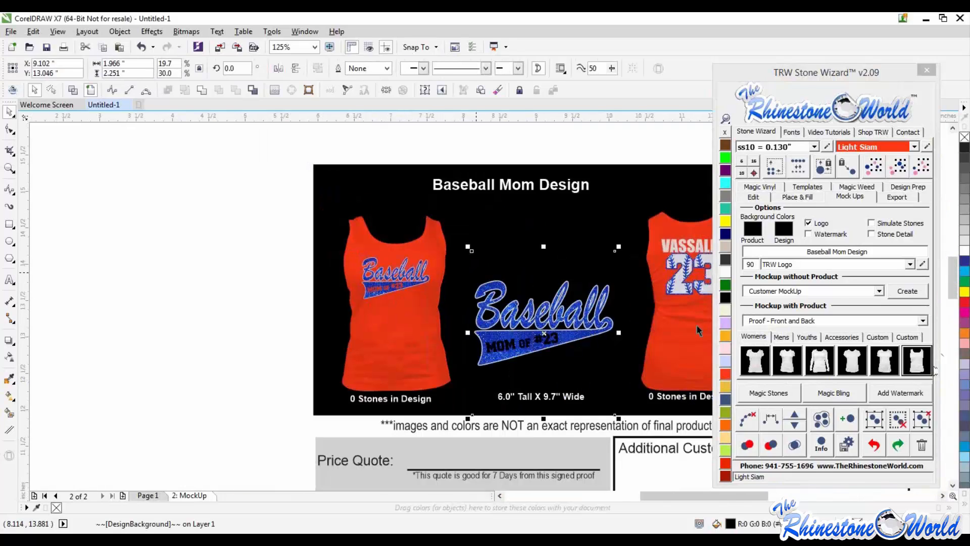
{"action": "left_click", "coordinate": [726, 375]}
{"action": "left_click", "coordinate": [538, 377]}
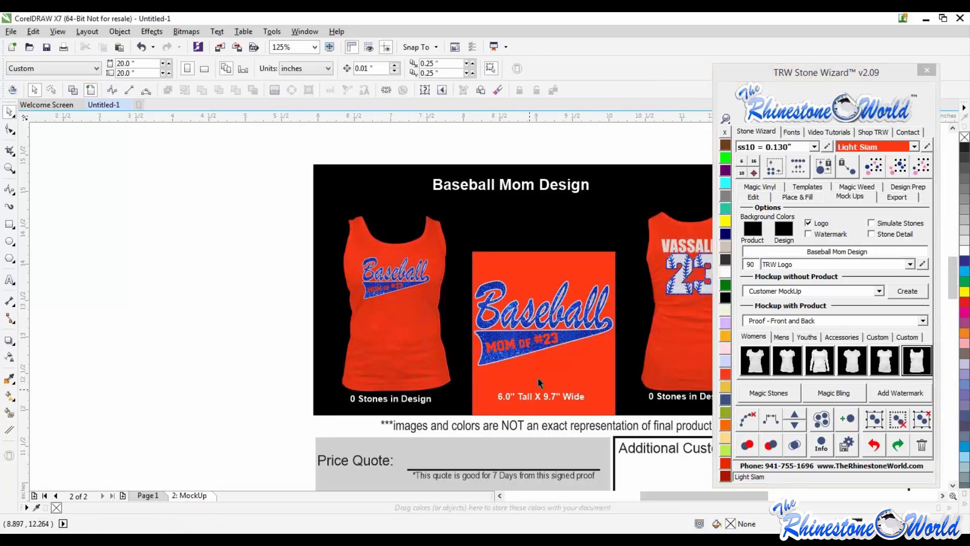
{"action": "left_click_drag", "start_coordinate": [544, 413], "coordinate": [544, 384]}
{"action": "left_click", "coordinate": [196, 321]}
Fill the background behind the enlarged name and 23 with Light Siam red and shorten it to end above the size caption.
{"action": "scroll", "coordinate": [243, 320], "scroll_direction": "down", "scroll_amount": 2}
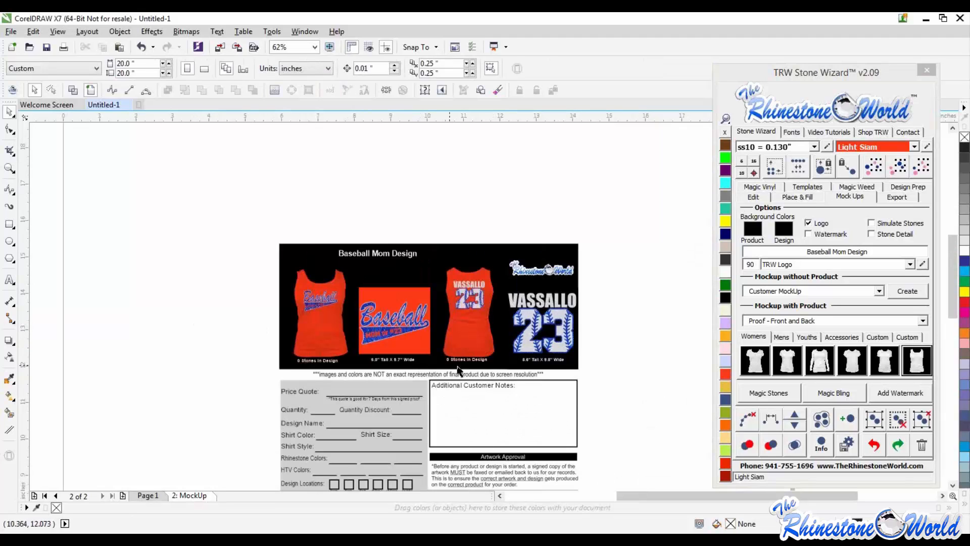
{"action": "scroll", "coordinate": [555, 338], "scroll_direction": "up", "scroll_amount": 2}
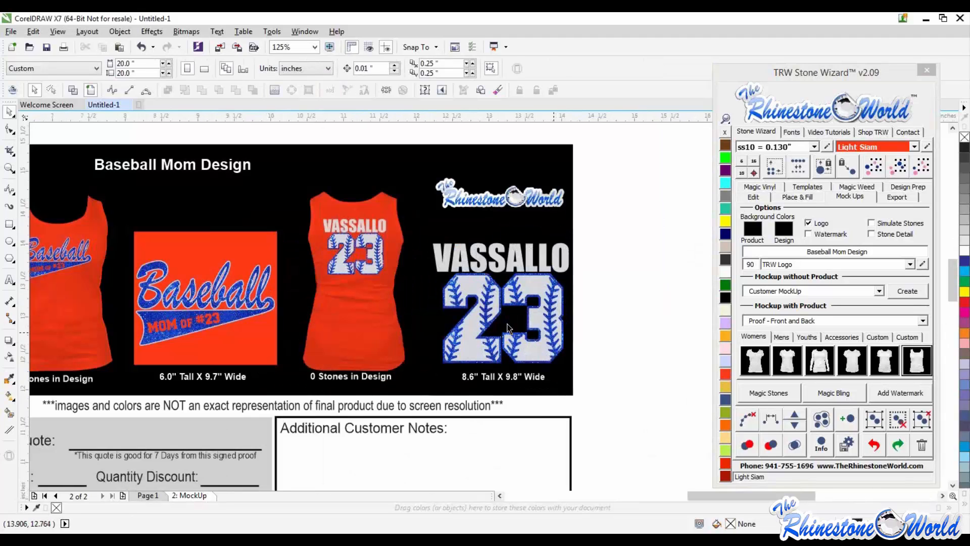
{"action": "left_click", "coordinate": [507, 326]}
{"action": "left_click", "coordinate": [726, 375]}
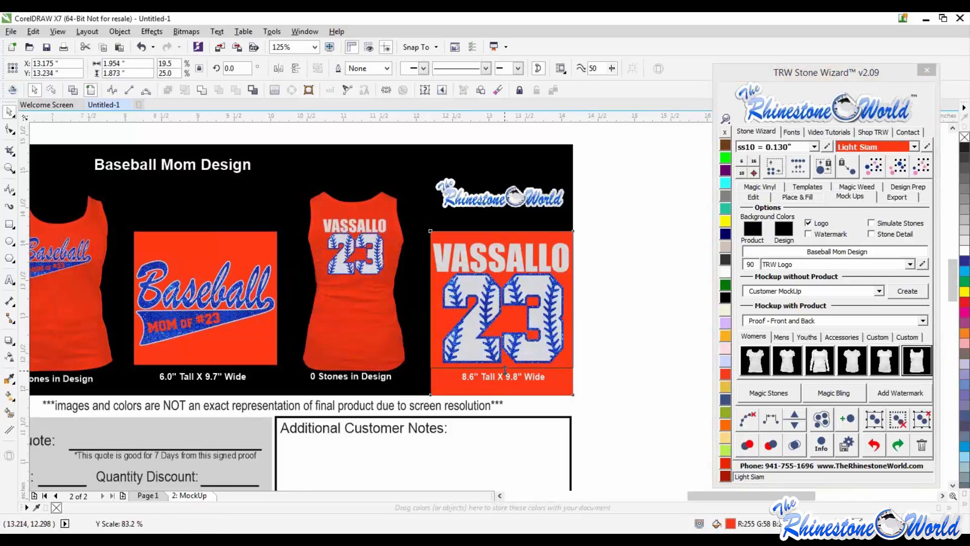
{"action": "left_click", "coordinate": [626, 363]}
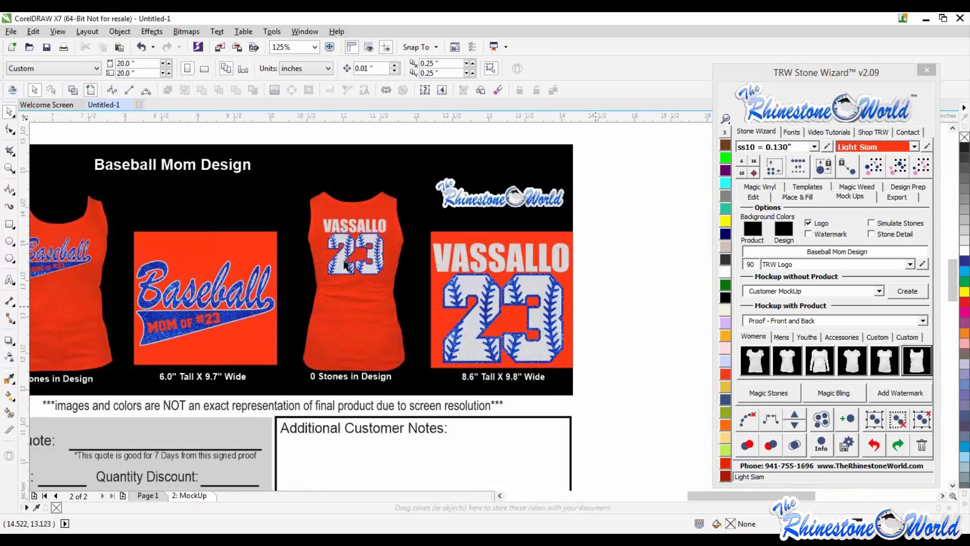
Inspect the name and laced numbers on the back tank top, and review the proof's order form and customer fields.
{"action": "scroll", "coordinate": [344, 260], "scroll_direction": "up", "scroll_amount": 2}
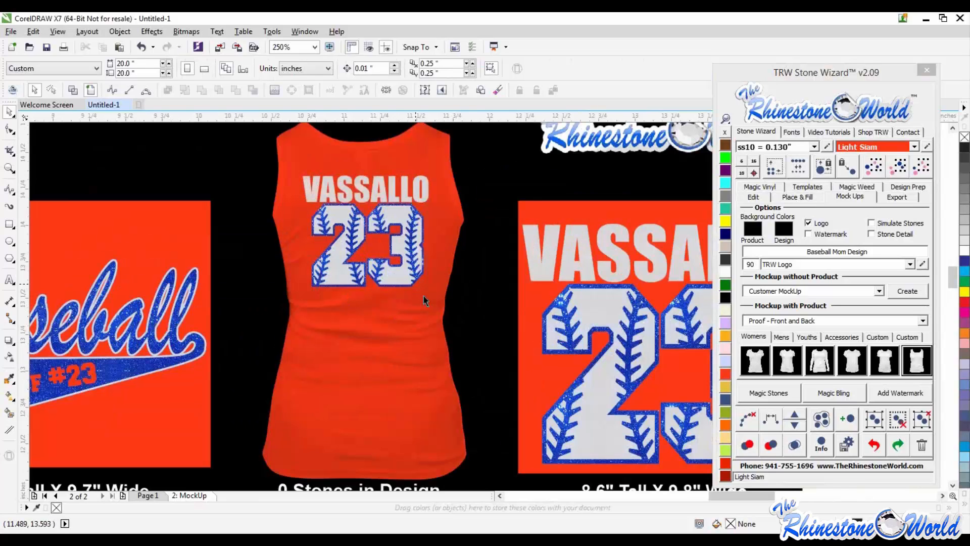
{"action": "scroll", "coordinate": [368, 217], "scroll_direction": "down", "scroll_amount": 2}
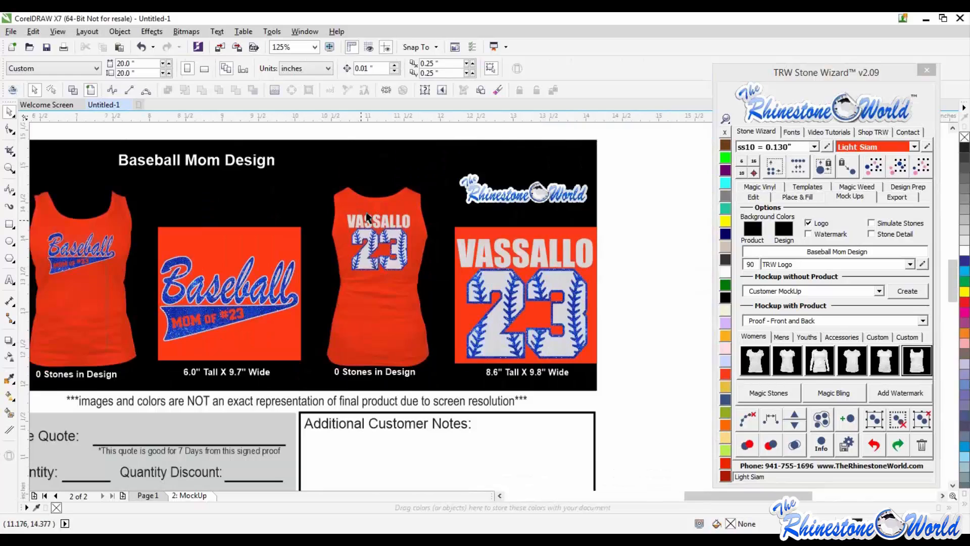
{"action": "scroll", "coordinate": [368, 217], "scroll_direction": "up", "scroll_amount": 4}
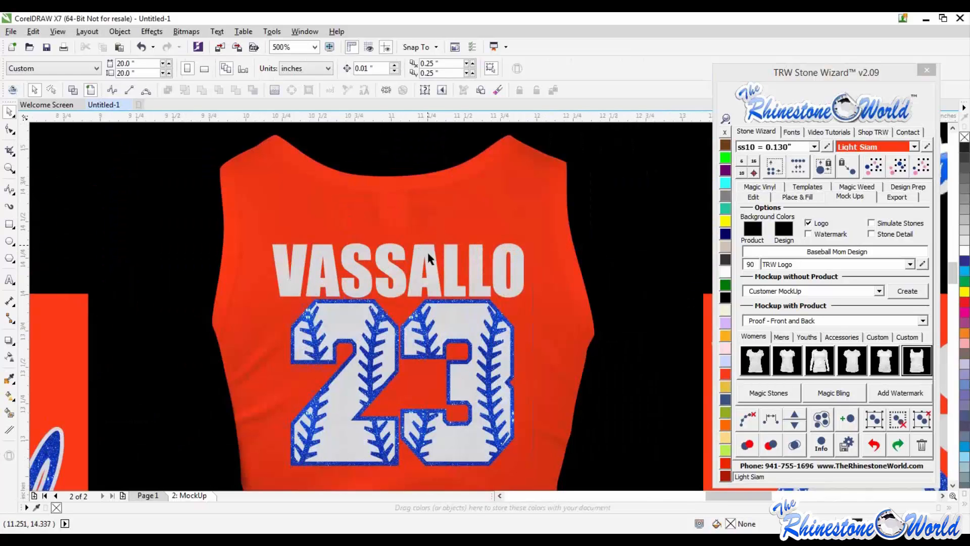
{"action": "scroll", "coordinate": [429, 258], "scroll_direction": "down", "scroll_amount": 4}
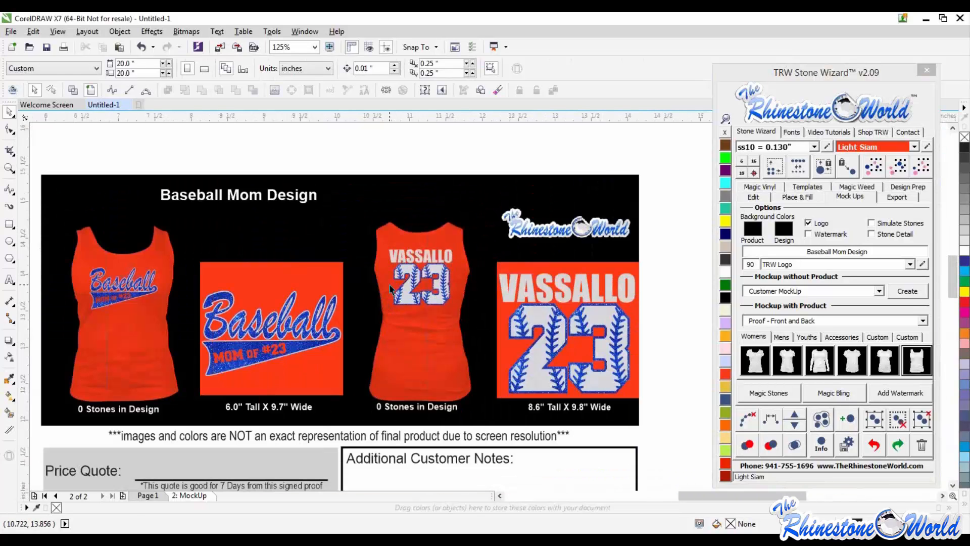
{"action": "scroll", "coordinate": [390, 285], "scroll_direction": "down", "scroll_amount": 2}
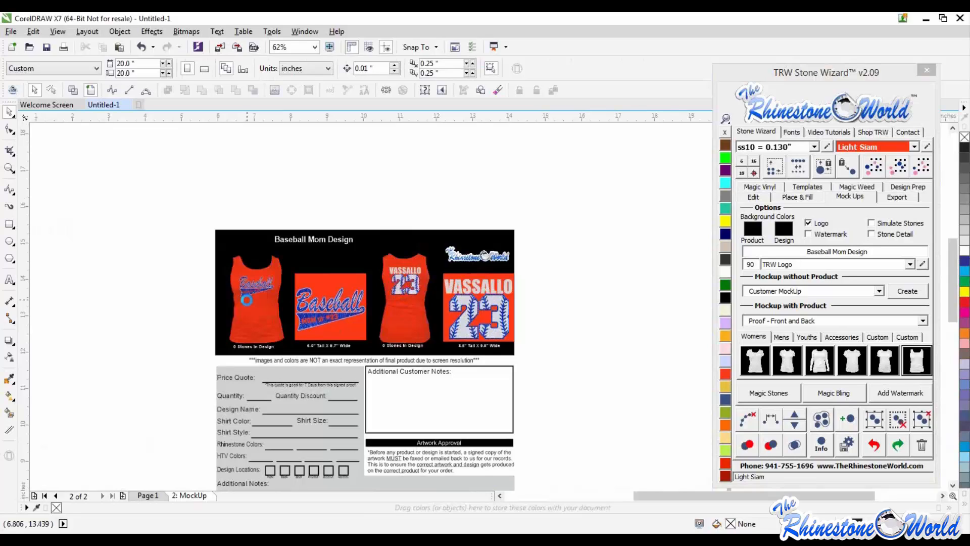
{"action": "scroll", "coordinate": [247, 300], "scroll_direction": "up", "scroll_amount": 1}
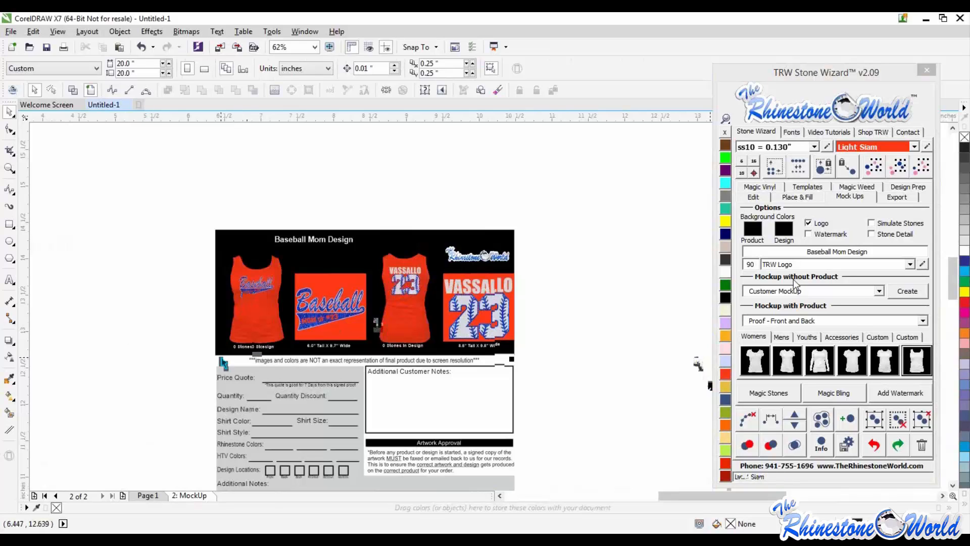
{"action": "scroll", "coordinate": [225, 361], "scroll_direction": "down", "scroll_amount": 2}
{"action": "scroll", "coordinate": [295, 454], "scroll_direction": "up", "scroll_amount": 2}
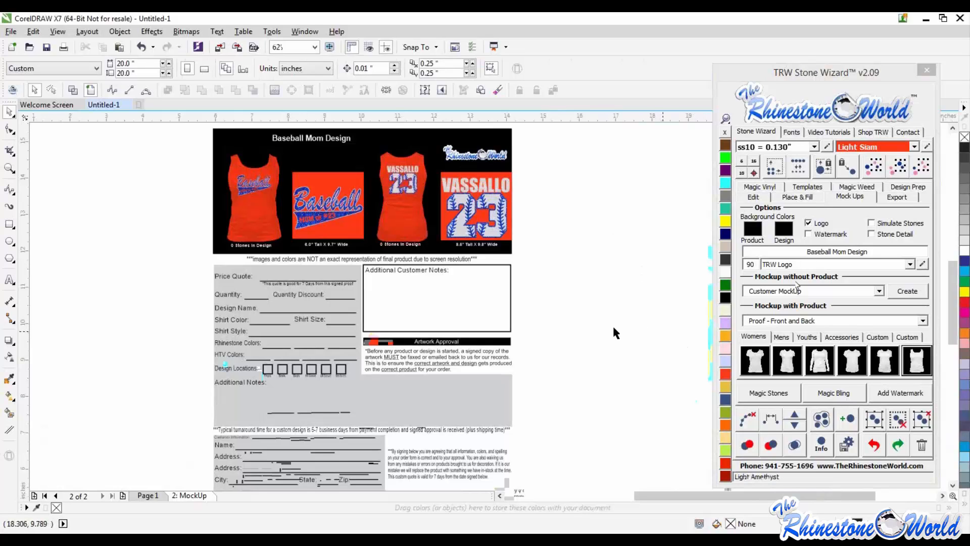
{"action": "scroll", "coordinate": [563, 320], "scroll_direction": "down", "scroll_amount": 2}
{"action": "scroll", "coordinate": [497, 355], "scroll_direction": "up", "scroll_amount": 2}
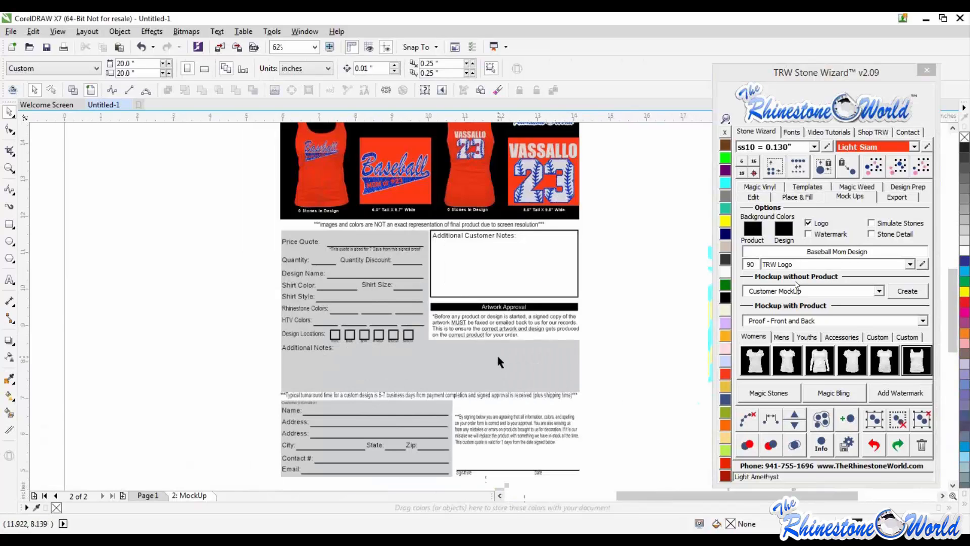
Delete the MockUp page and clear all the baseball, name and number artwork from Page 1.
{"action": "scroll", "coordinate": [496, 353], "scroll_direction": "down", "scroll_amount": 2}
{"action": "scroll", "coordinate": [508, 307], "scroll_direction": "up", "scroll_amount": 2}
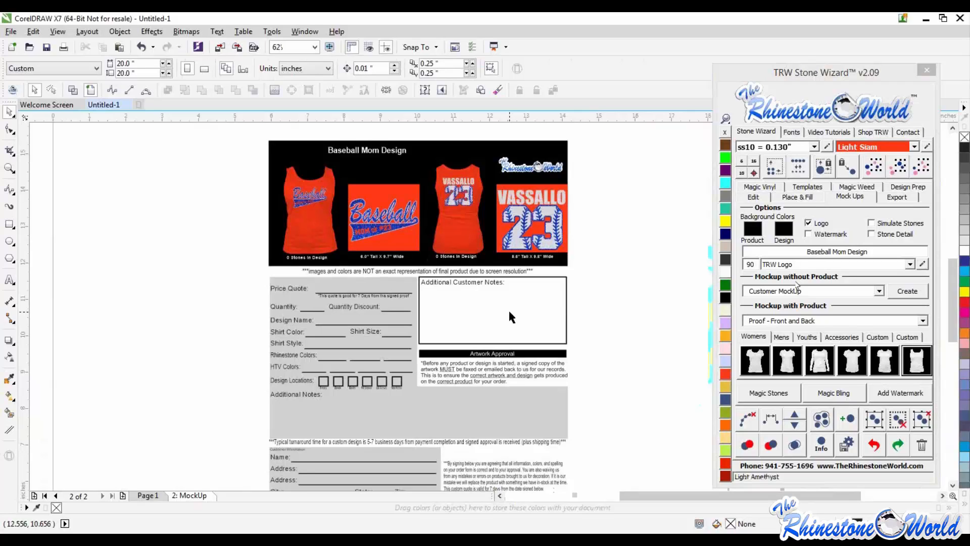
{"action": "scroll", "coordinate": [541, 318], "scroll_direction": "down", "scroll_amount": 1}
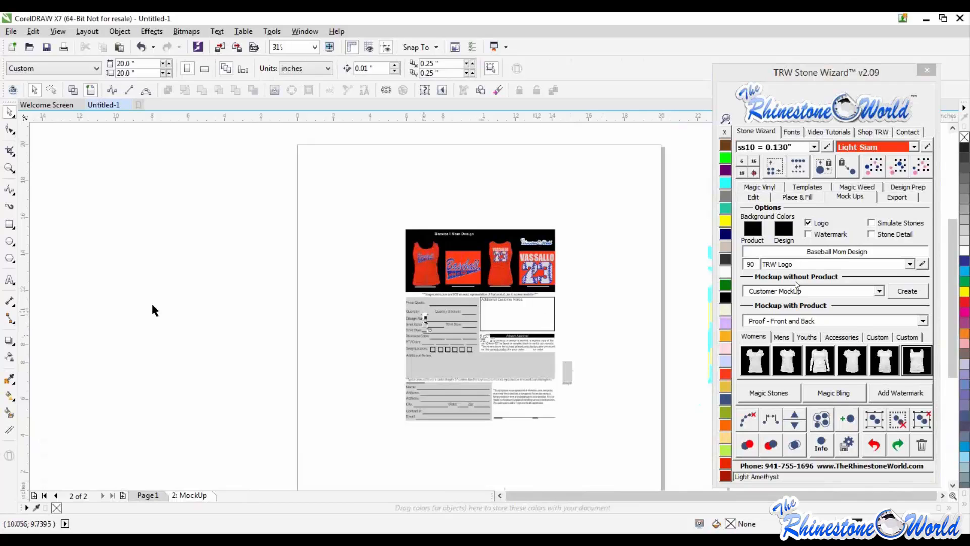
{"action": "right_click", "coordinate": [201, 495]}
{"action": "left_click", "coordinate": [239, 462]}
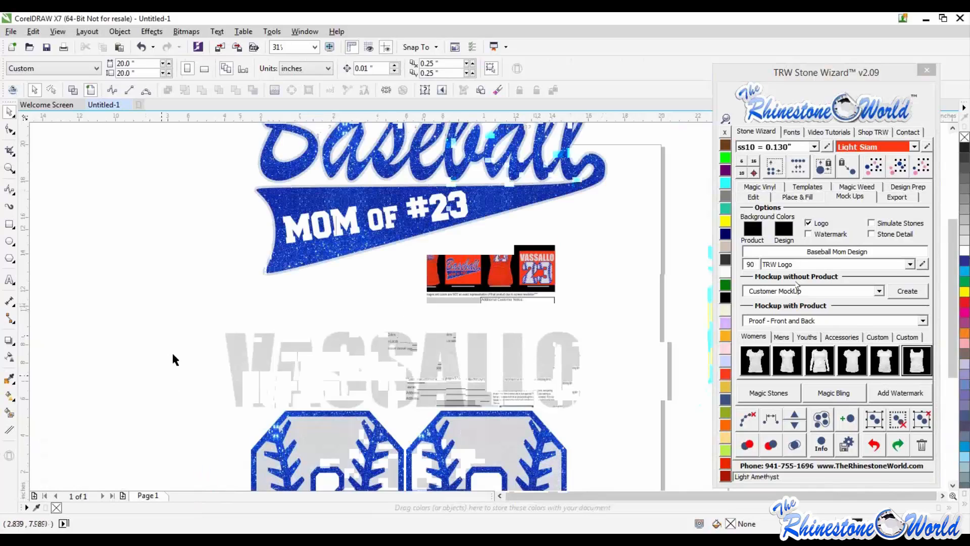
{"action": "scroll", "coordinate": [188, 323], "scroll_direction": "down", "scroll_amount": 4}
{"action": "left_click_drag", "start_coordinate": [317, 224], "coordinate": [160, 414]}
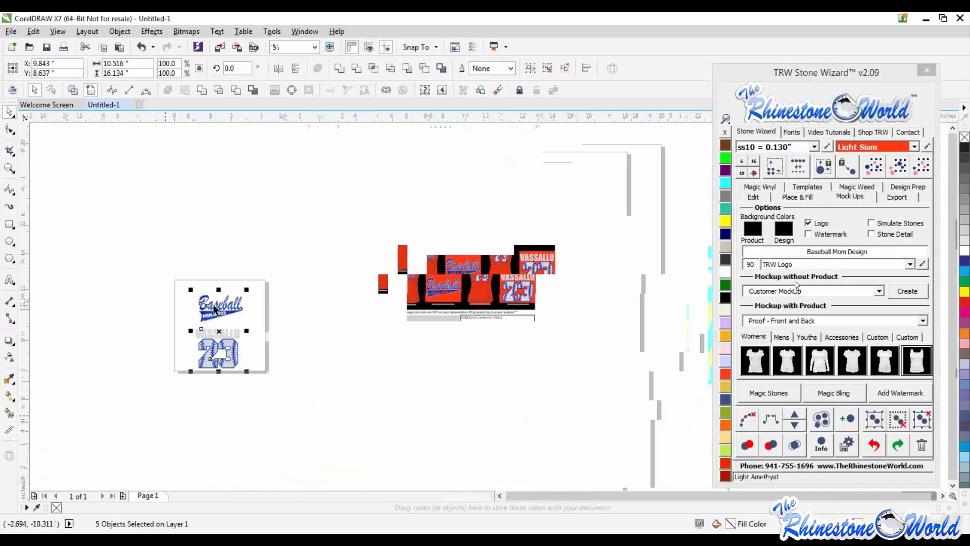
{"action": "key", "text": "Delete"}
{"action": "scroll", "coordinate": [161, 326], "scroll_direction": "up", "scroll_amount": 3}
{"action": "scroll", "coordinate": [296, 329], "scroll_direction": "down", "scroll_amount": 1}
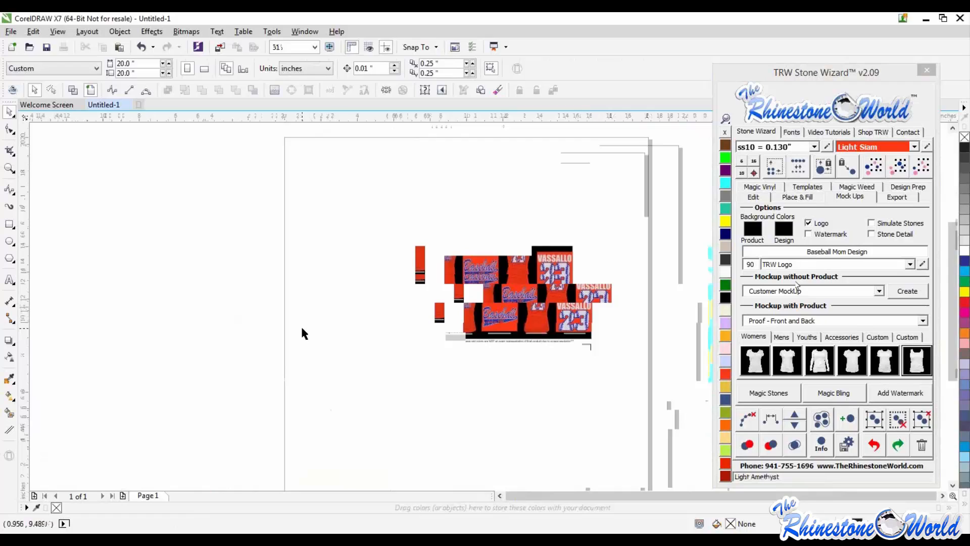
{"action": "scroll", "coordinate": [340, 288], "scroll_direction": "down", "scroll_amount": 1}
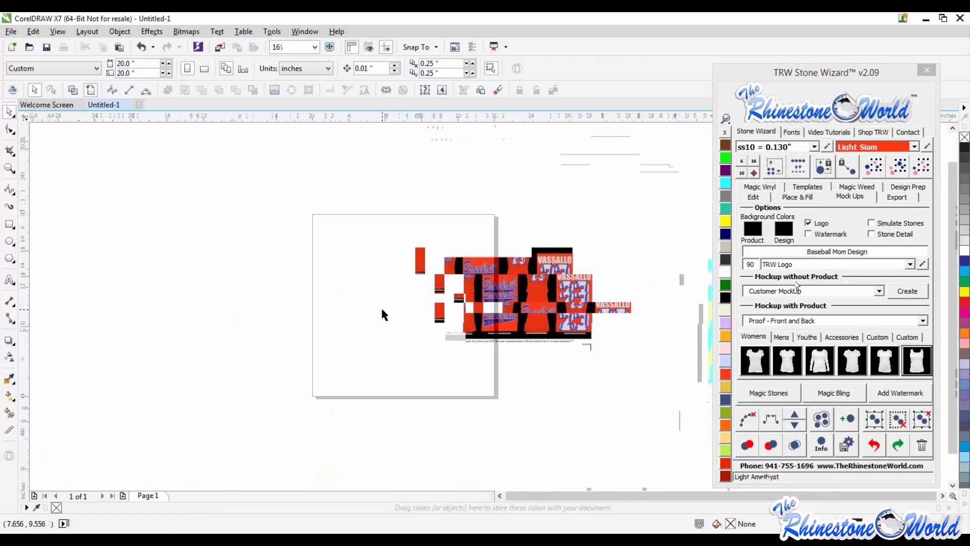
{"action": "scroll", "coordinate": [393, 305], "scroll_direction": "up", "scroll_amount": 1}
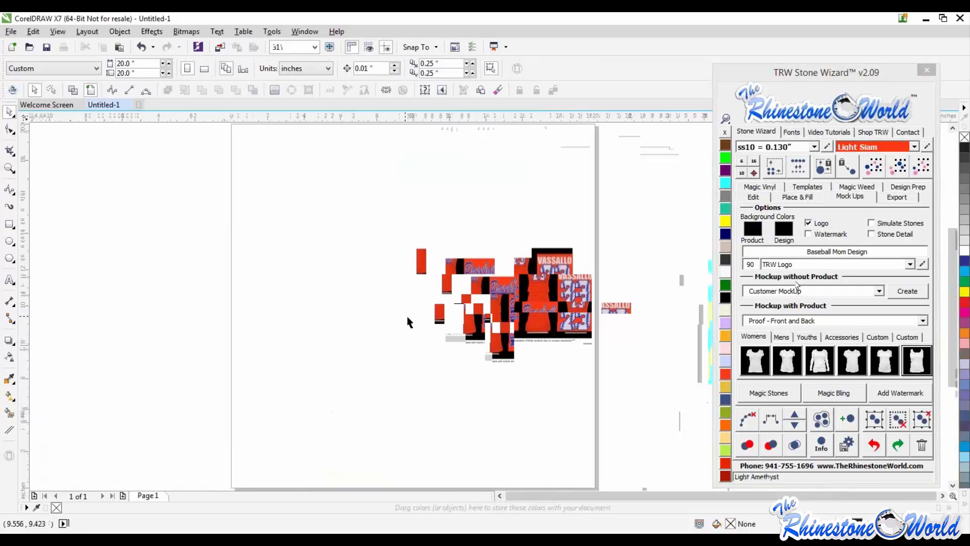
{"action": "scroll", "coordinate": [465, 316], "scroll_direction": "down", "scroll_amount": 3}
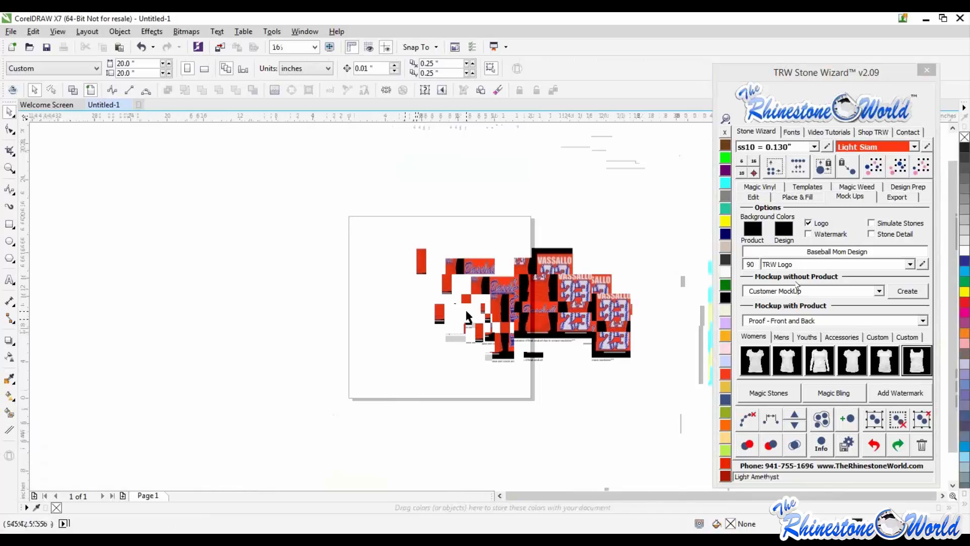
{"action": "scroll", "coordinate": [449, 314], "scroll_direction": "up", "scroll_amount": 2}
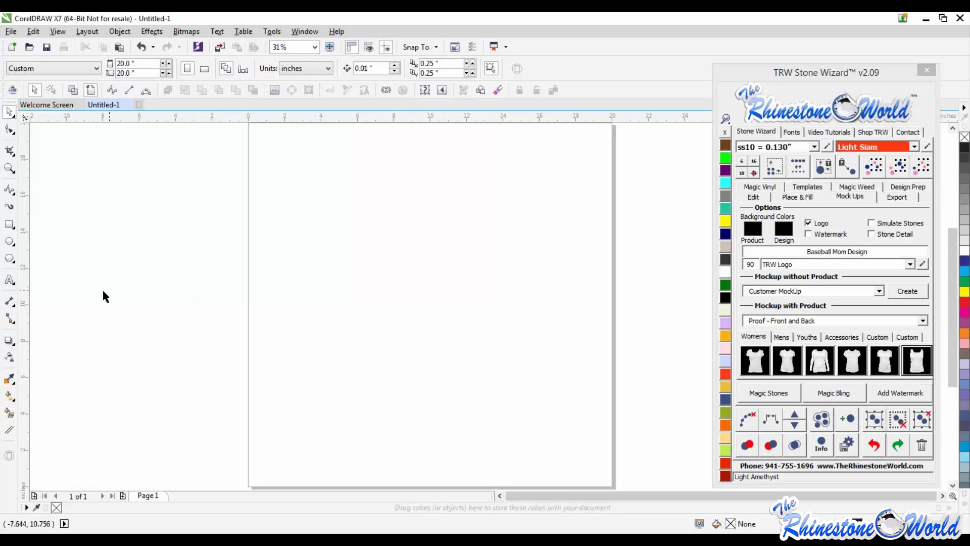
Add the letter M as Arial artistic text on the empty page and enlarge it to about 7.2 by 7.6 inches.
{"action": "left_click", "coordinate": [9, 279]}
{"action": "left_click", "coordinate": [479, 349]}
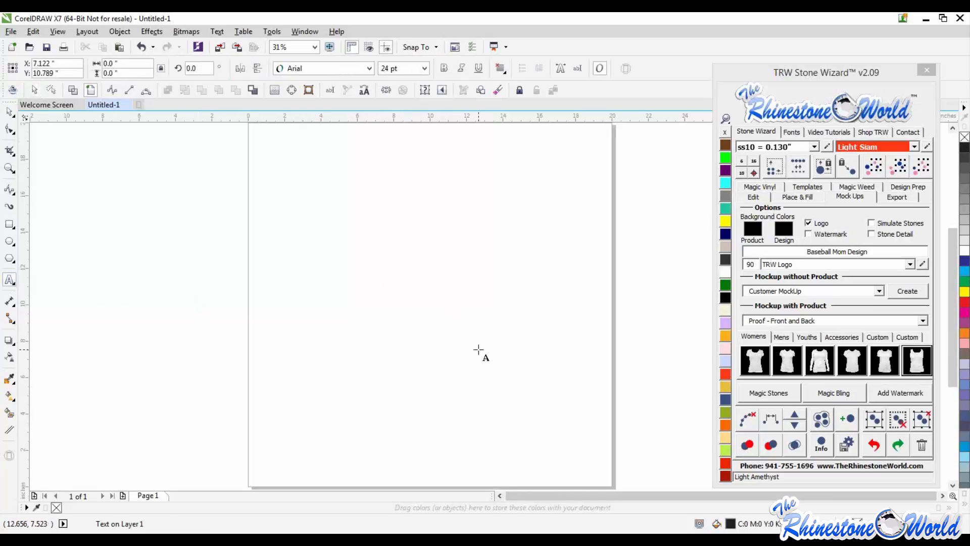
{"action": "type", "text": "M"}
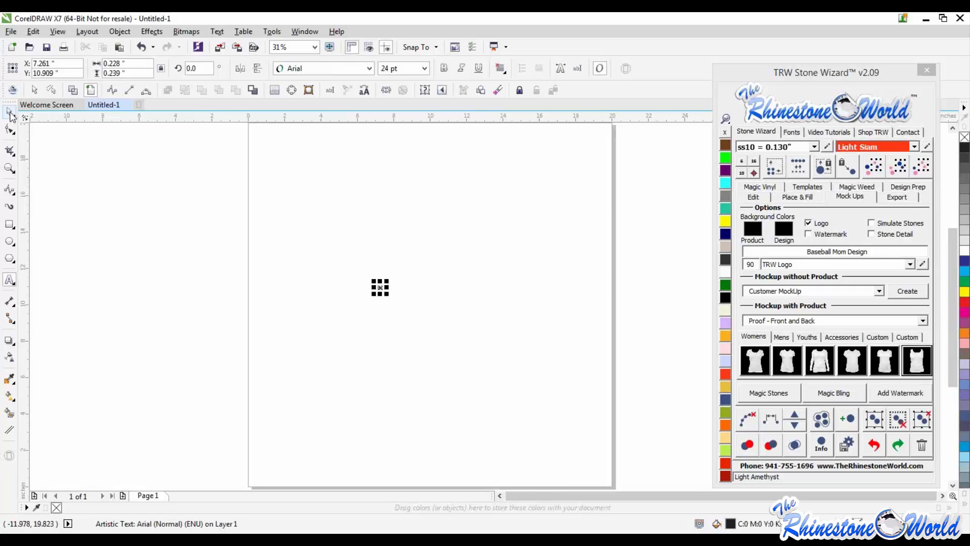
{"action": "left_click", "coordinate": [9, 112]}
{"action": "left_click_drag", "start_coordinate": [387, 281], "coordinate": [487, 270]}
Replace the M with the letter W and reposition it near the middle of the page.
{"action": "double_click", "coordinate": [487, 270]}
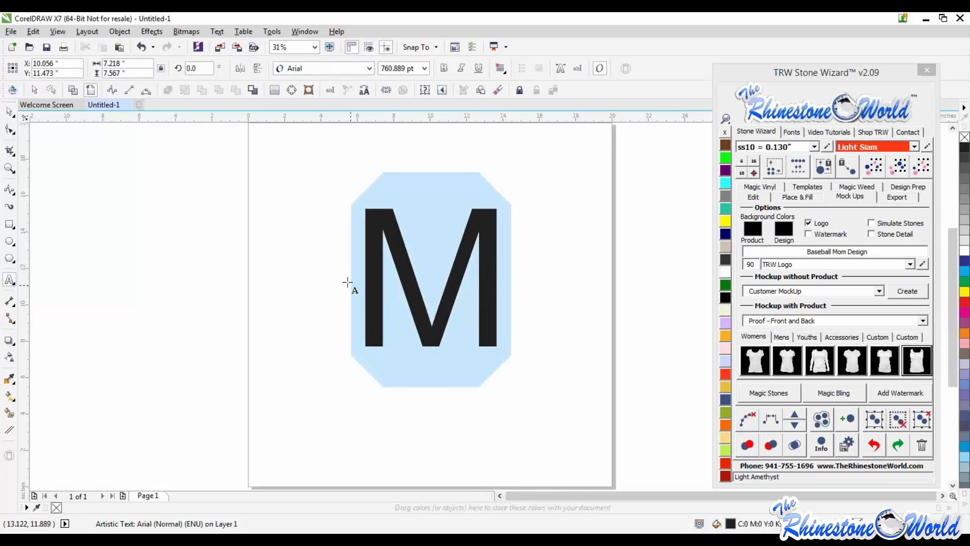
{"action": "type", "text": "W"}
{"action": "key", "text": "ctrl+space"}
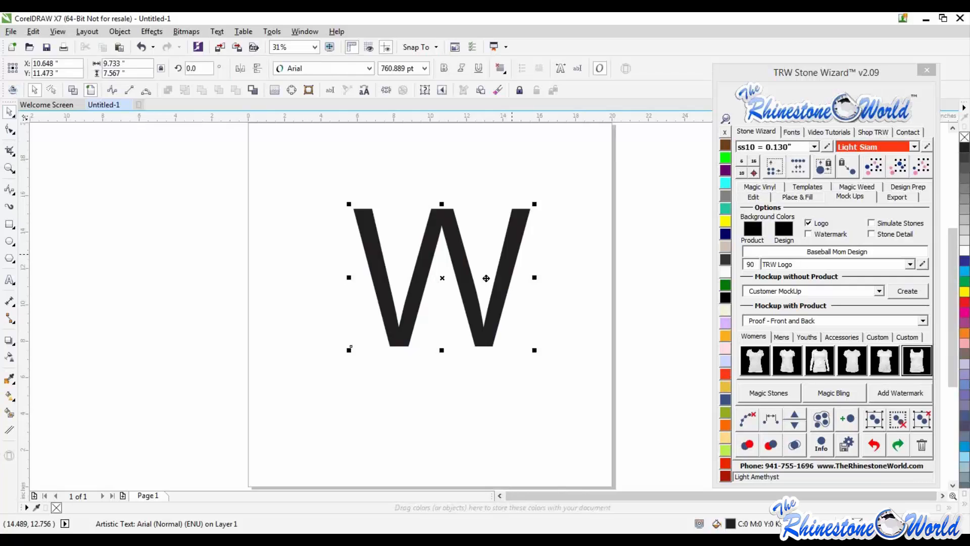
{"action": "left_click_drag", "start_coordinate": [486, 278], "coordinate": [454, 305]}
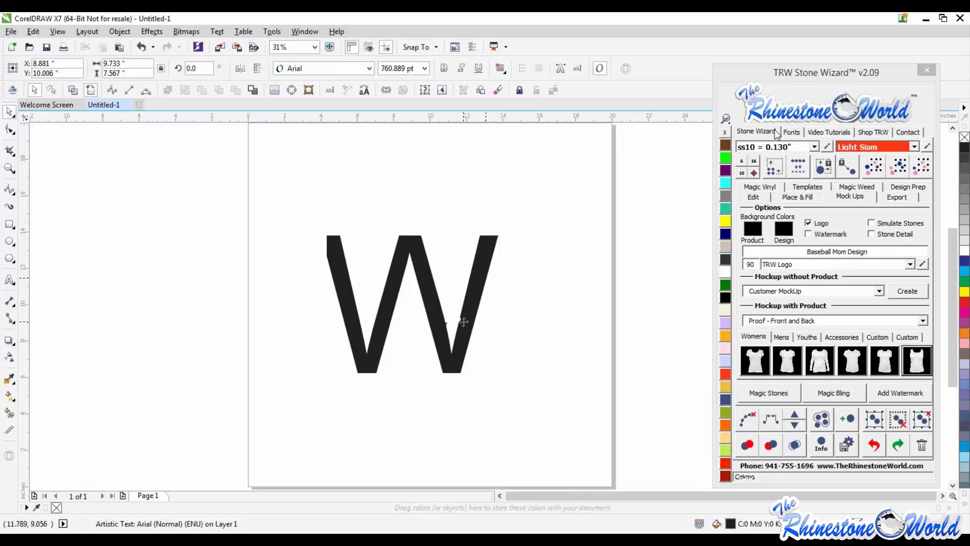
{"action": "left_click_drag", "start_coordinate": [464, 322], "coordinate": [355, 304]}
{"action": "double_click", "coordinate": [510, 297]}
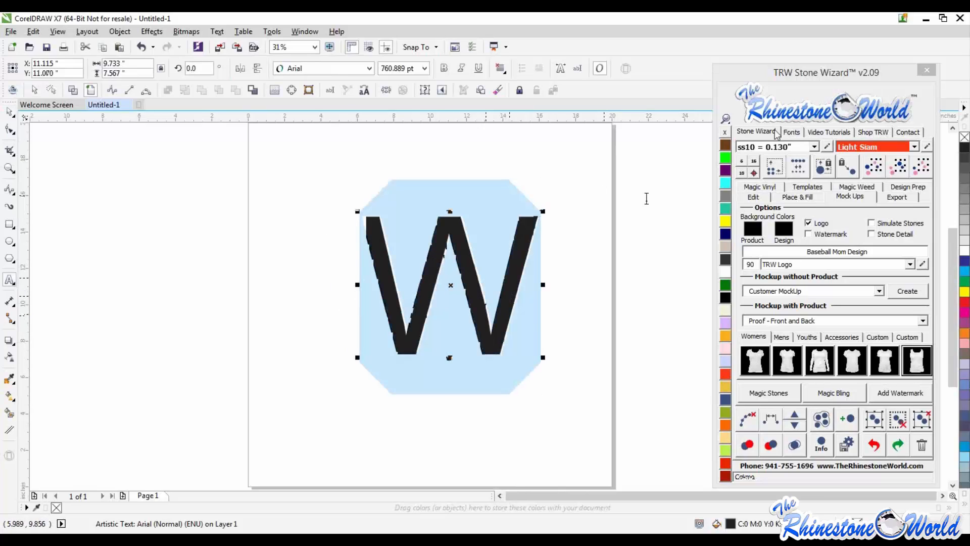
Search the Stone Wizard fonts for "coll" and apply College-Black to the W.
{"action": "left_click", "coordinate": [792, 133]}
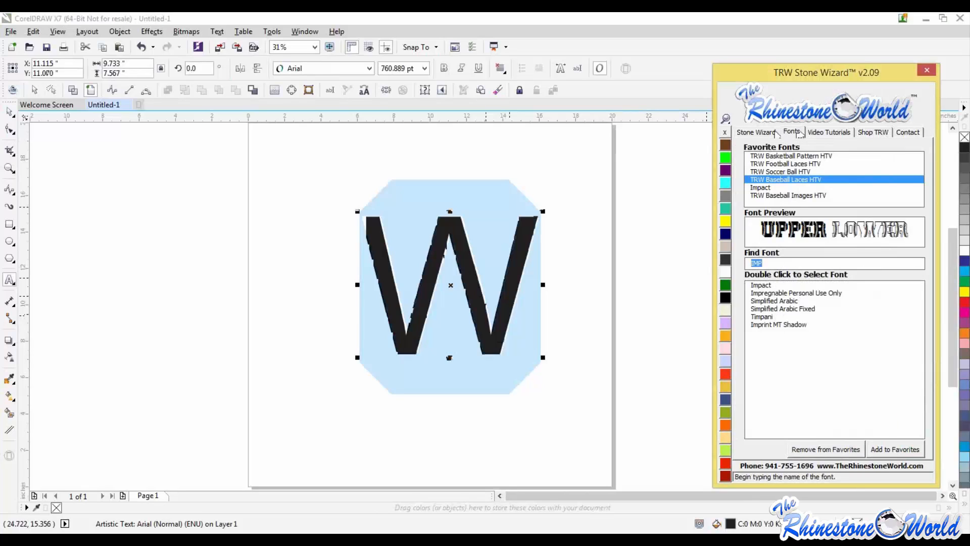
{"action": "type", "text": "coll"}
{"action": "left_click", "coordinate": [755, 286]}
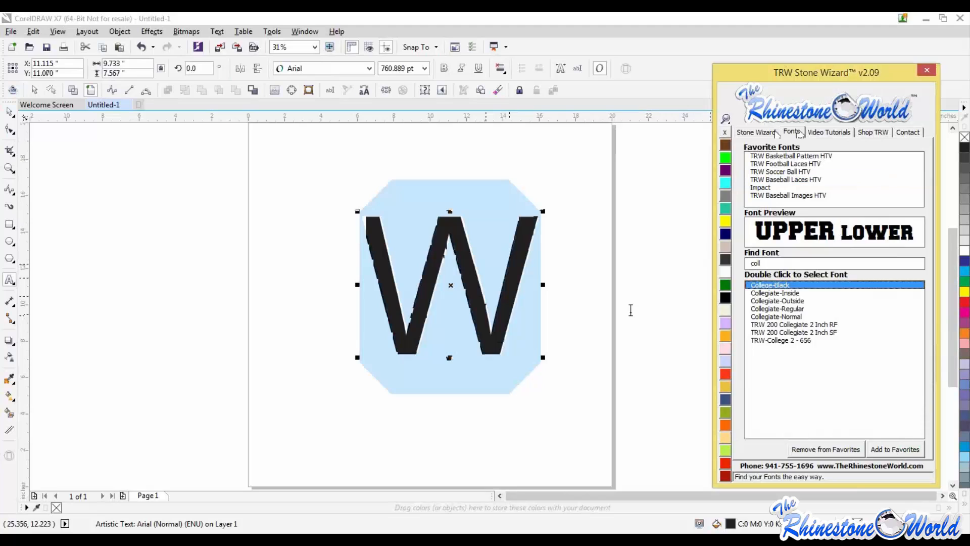
{"action": "double_click", "coordinate": [758, 293]}
{"action": "double_click", "coordinate": [769, 286]}
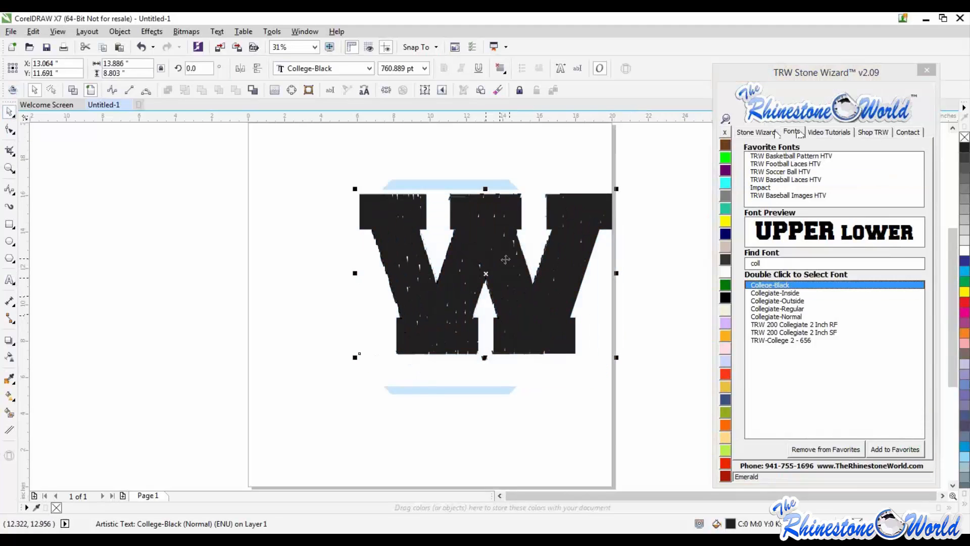
Stretch the W taller, scale it to about 8.0 by 5.6 inches, and recenter it on the page.
{"action": "left_click_drag", "start_coordinate": [434, 267], "coordinate": [362, 276]}
{"action": "left_click_drag", "start_coordinate": [413, 197], "coordinate": [414, 180]}
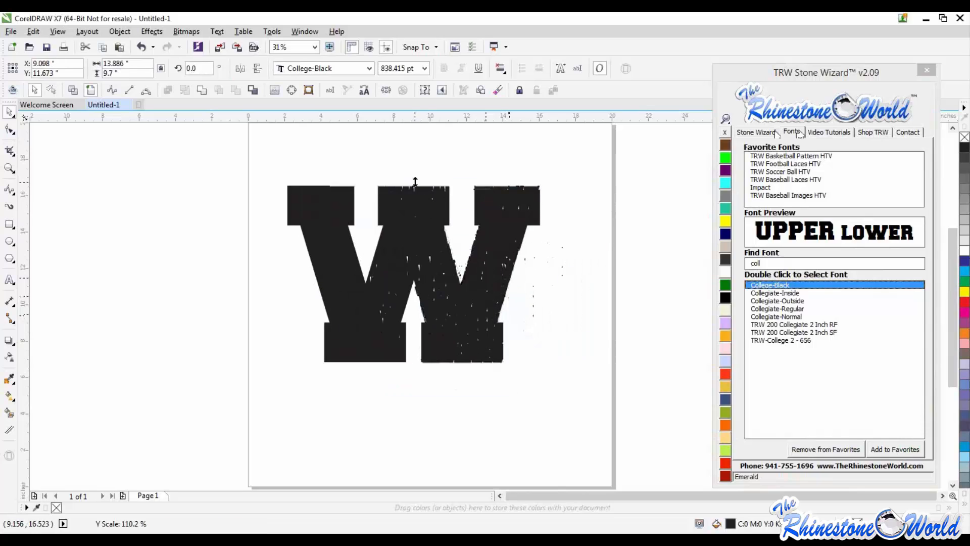
{"action": "left_click_drag", "start_coordinate": [543, 180], "coordinate": [435, 235]}
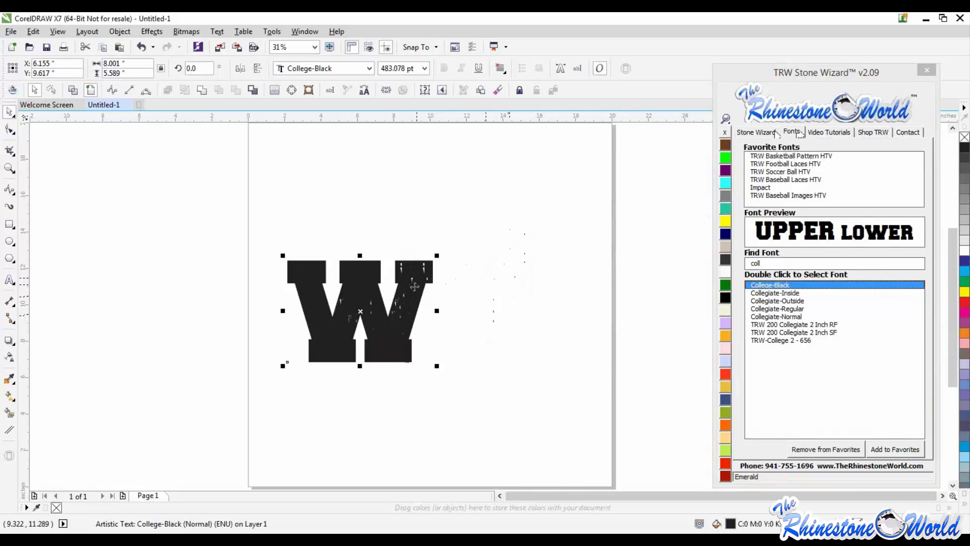
{"action": "left_click_drag", "start_coordinate": [414, 287], "coordinate": [504, 252]}
{"action": "scroll", "coordinate": [484, 247], "scroll_direction": "up", "scroll_amount": 1}
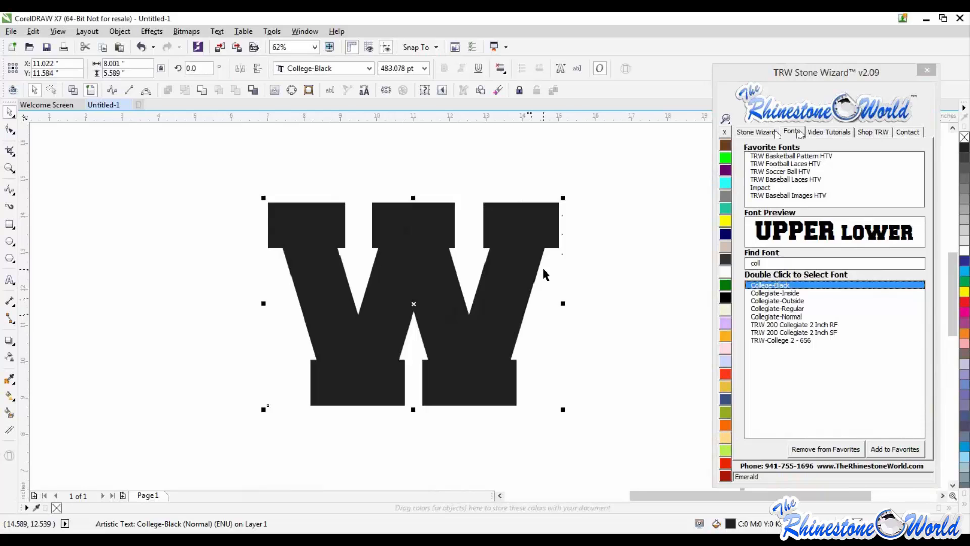
Inspect the W's strokes and serifs up close and shift the letter slightly to about X 11.19, Y 11.42 inches.
{"action": "scroll", "coordinate": [537, 275], "scroll_direction": "up", "scroll_amount": 1}
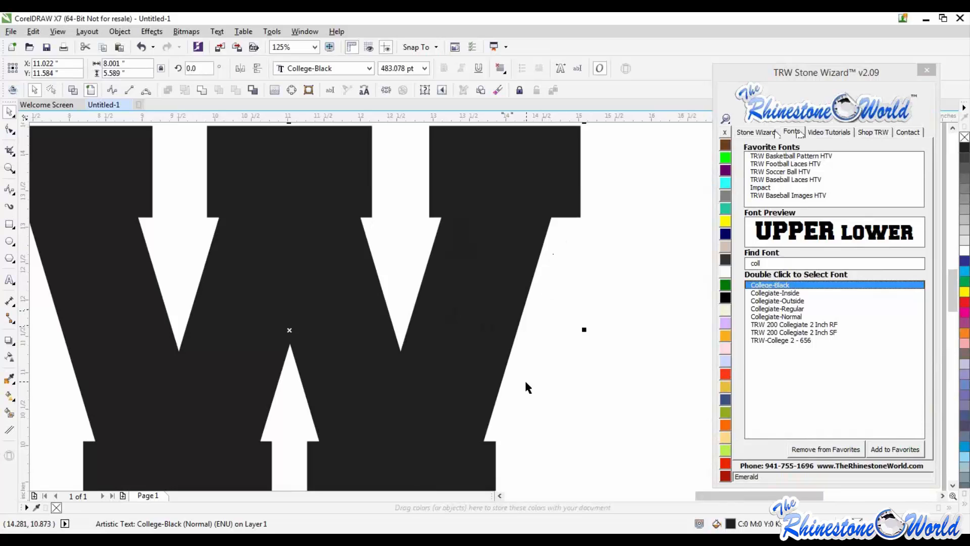
{"action": "scroll", "coordinate": [487, 260], "scroll_direction": "down", "scroll_amount": 1}
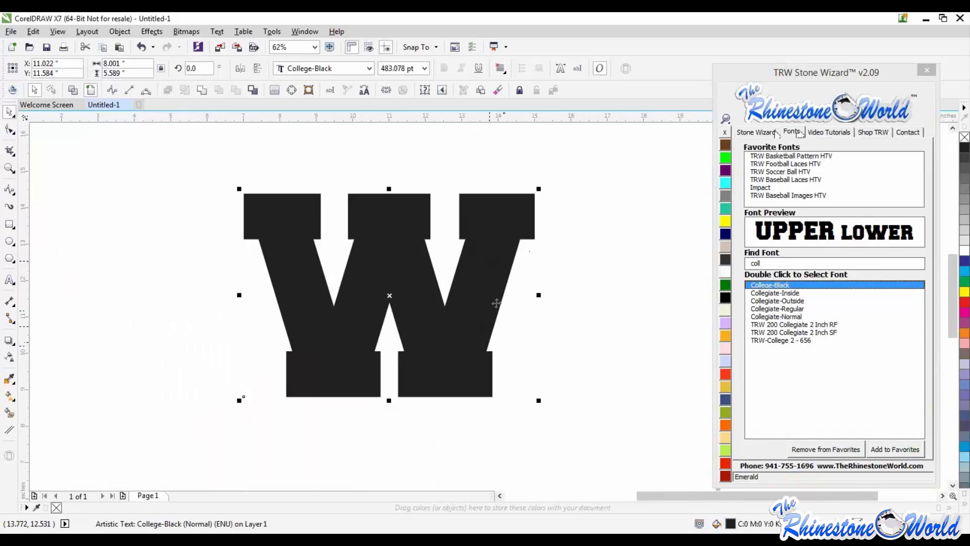
{"action": "scroll", "coordinate": [544, 205], "scroll_direction": "up", "scroll_amount": 1}
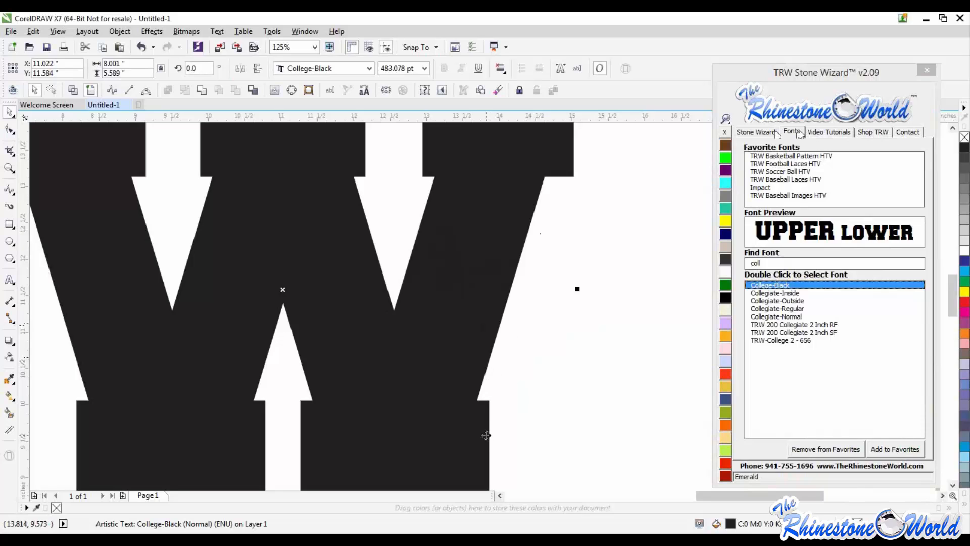
{"action": "scroll", "coordinate": [487, 301], "scroll_direction": "down", "scroll_amount": 1}
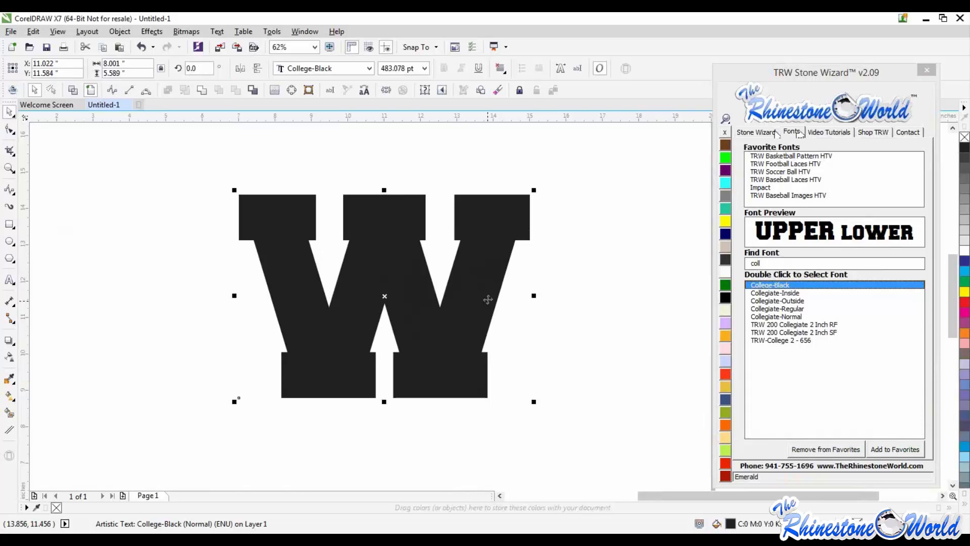
{"action": "left_click", "coordinate": [537, 328]}
{"action": "left_click", "coordinate": [460, 314]}
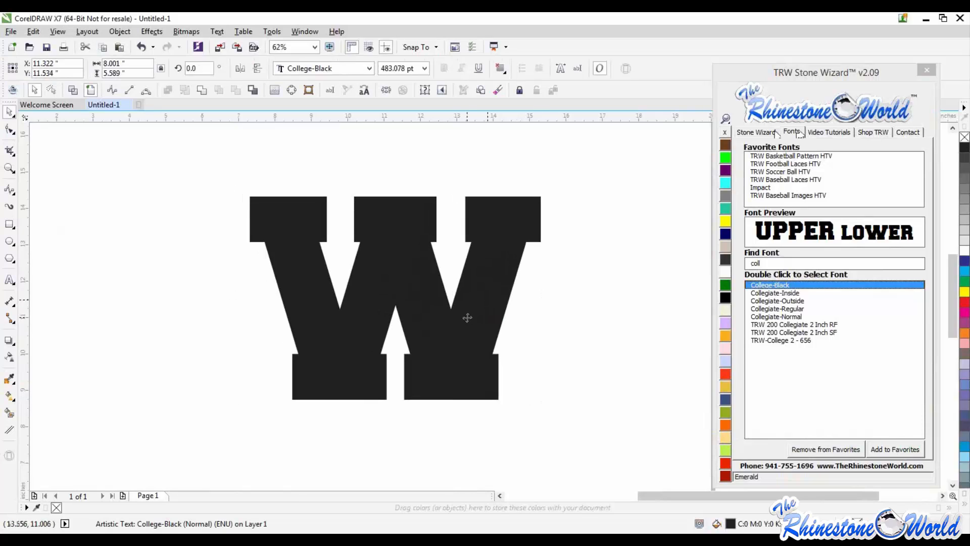
{"action": "scroll", "coordinate": [463, 318], "scroll_direction": "down", "scroll_amount": 2}
{"action": "scroll", "coordinate": [477, 328], "scroll_direction": "up", "scroll_amount": 2}
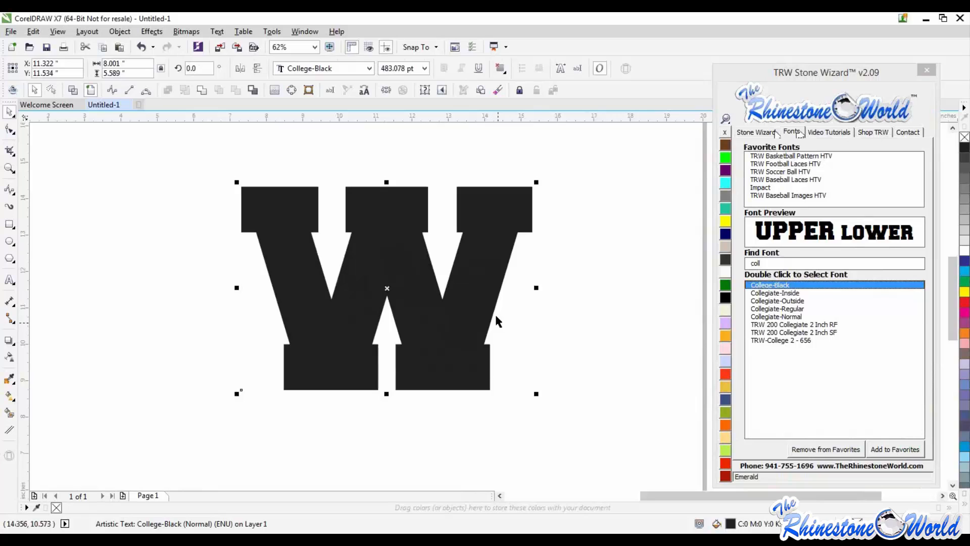
{"action": "left_click", "coordinate": [486, 309]}
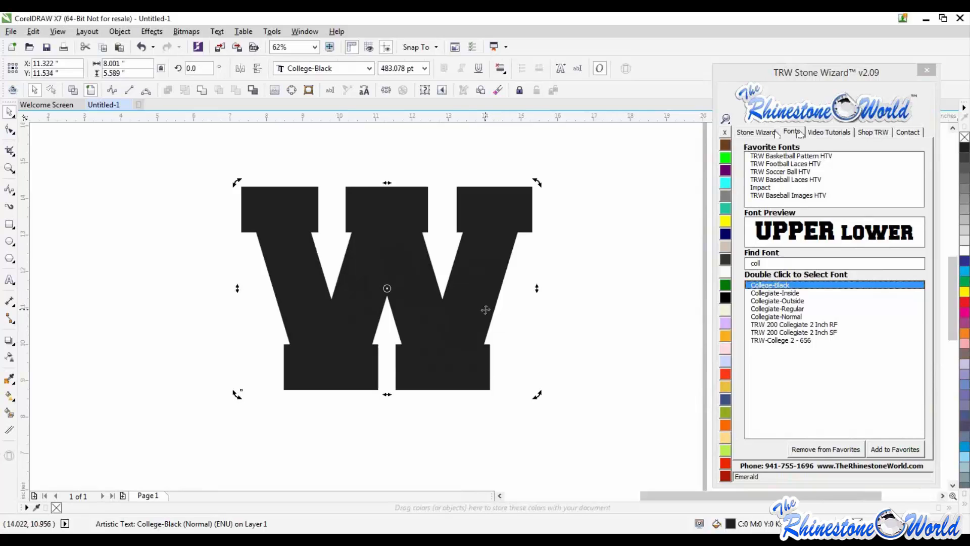
{"action": "left_click_drag", "start_coordinate": [485, 289], "coordinate": [480, 293]}
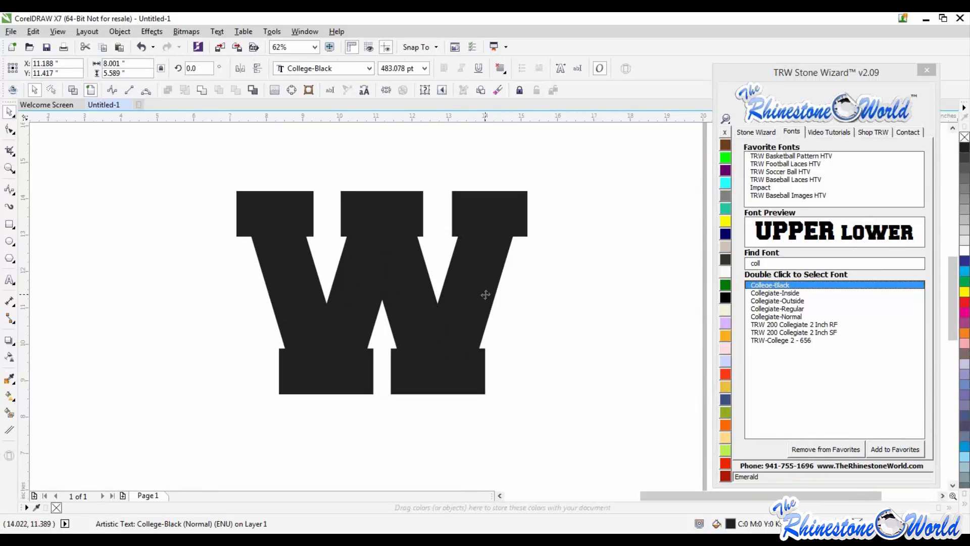
Open the Stone Wizard's stone placing and filling options and move the W down to about Y 11.07 inches.
{"action": "left_click", "coordinate": [770, 133]}
{"action": "left_click", "coordinate": [794, 198]}
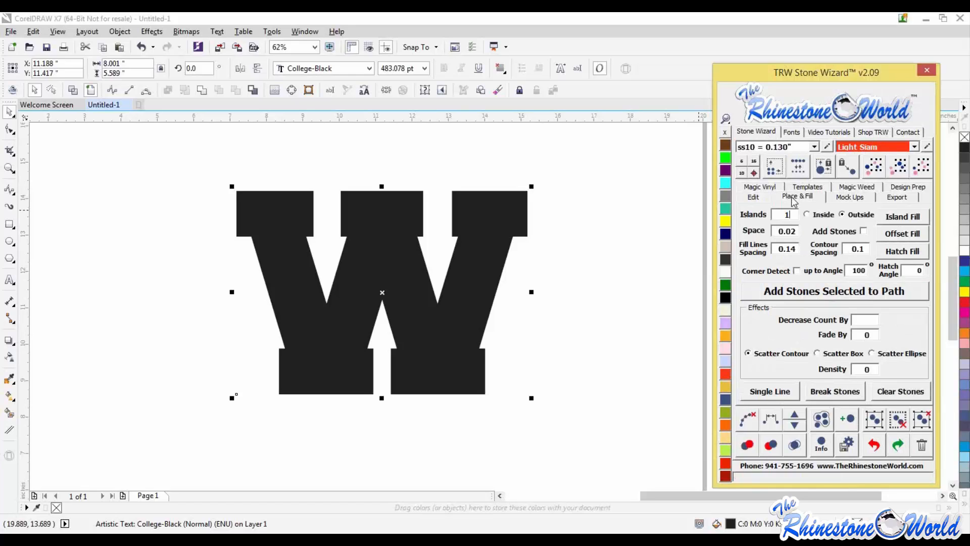
{"action": "left_click_drag", "start_coordinate": [480, 254], "coordinate": [488, 260]}
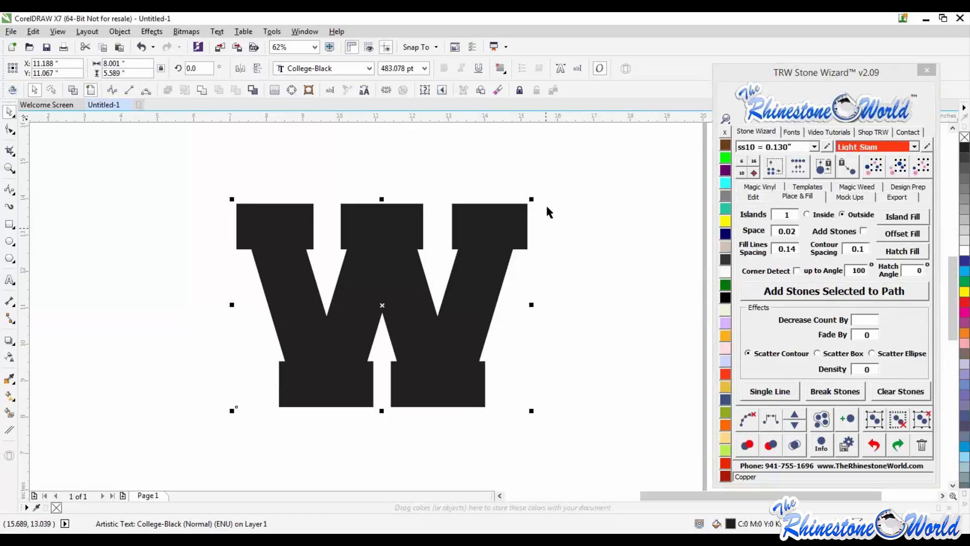
Examine the W's upper-right serif and outer stroke up close, leaving the letter deselected.
{"action": "scroll", "coordinate": [508, 280], "scroll_direction": "up", "scroll_amount": 2}
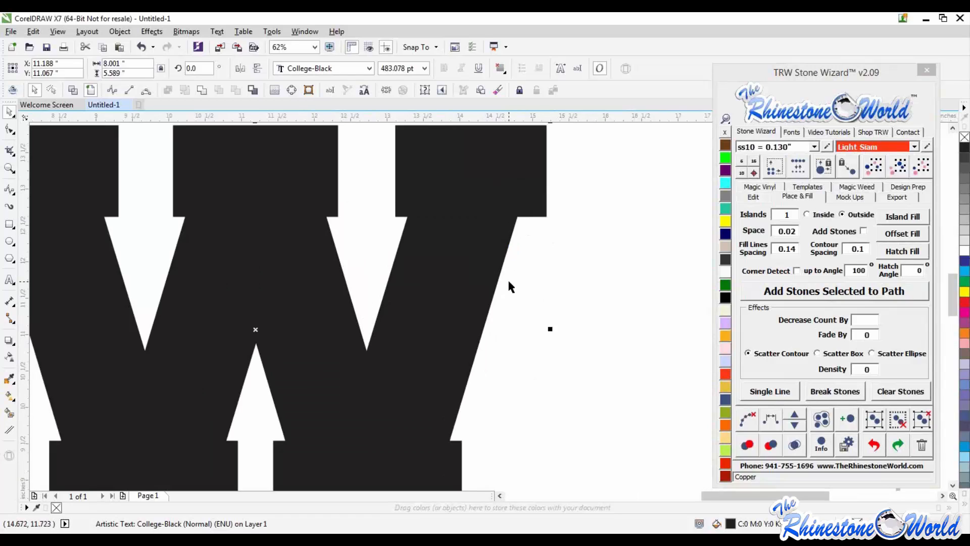
{"action": "scroll", "coordinate": [504, 272], "scroll_direction": "down", "scroll_amount": 1}
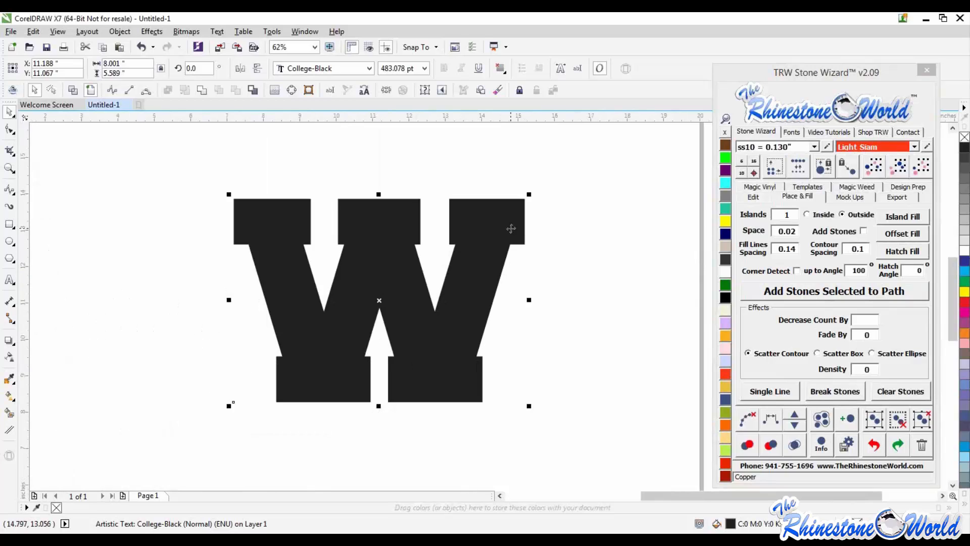
{"action": "left_click", "coordinate": [513, 226]}
{"action": "scroll", "coordinate": [513, 225], "scroll_direction": "up", "scroll_amount": 1}
{"action": "left_click", "coordinate": [531, 222]}
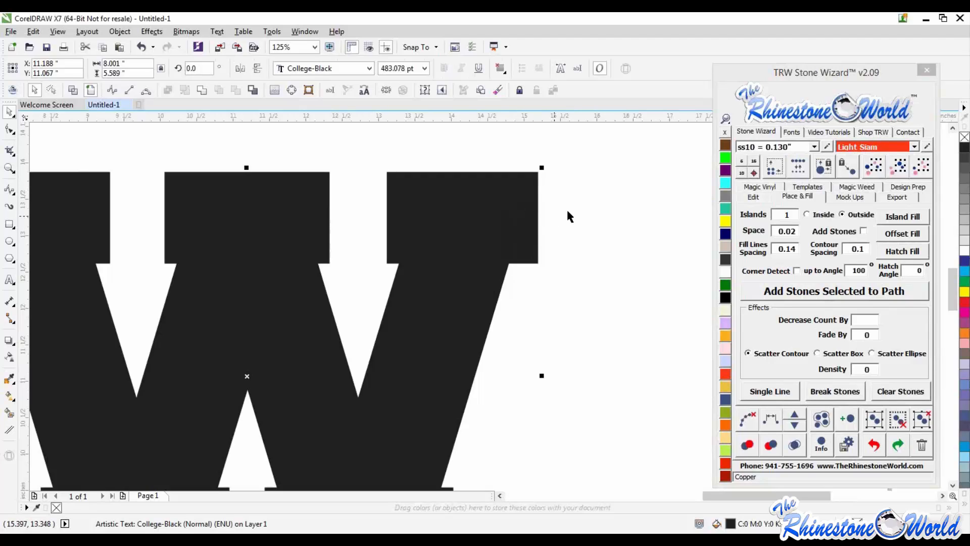
{"action": "scroll", "coordinate": [529, 192], "scroll_direction": "up", "scroll_amount": 2}
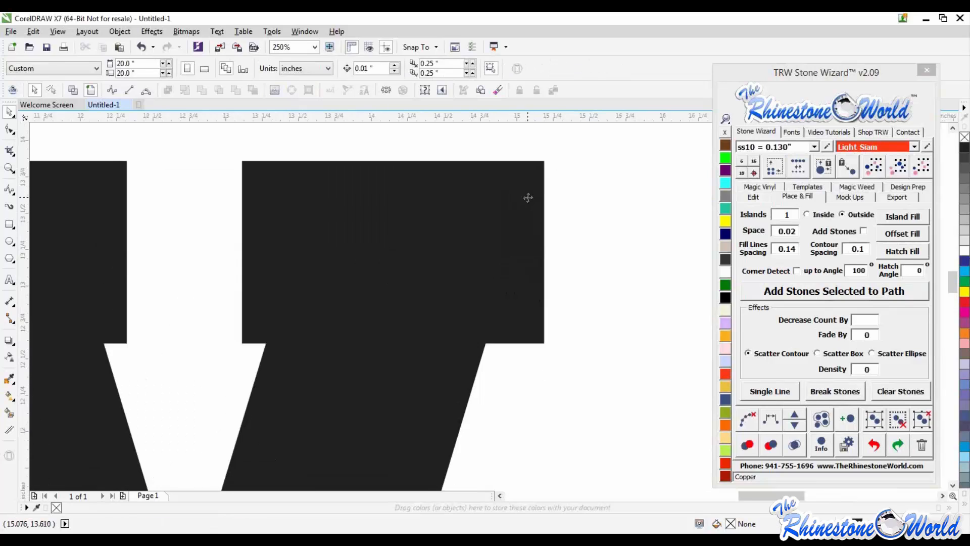
Color the W Amethyst and switch the island fill direction to Inside, keeping the letter selected.
{"action": "left_click", "coordinate": [723, 174]}
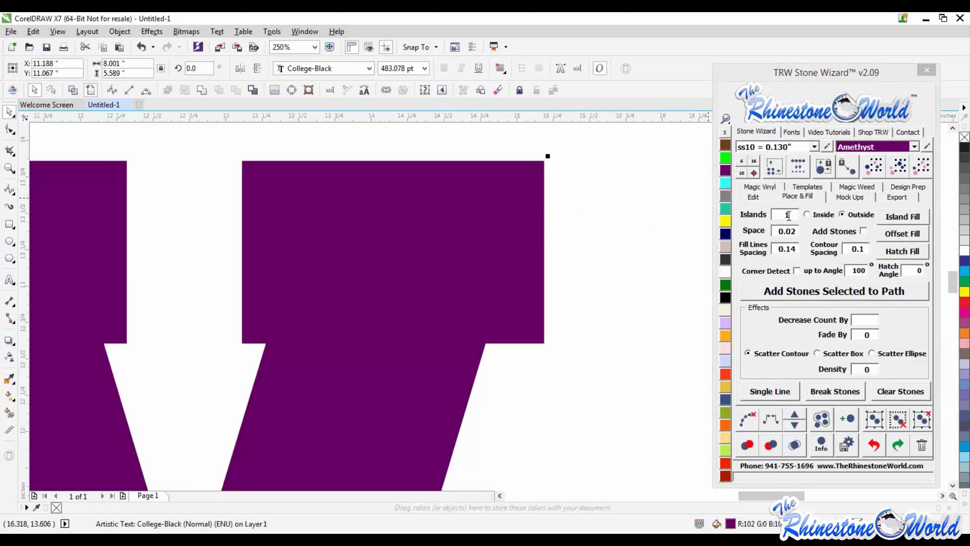
{"action": "left_click", "coordinate": [823, 215]}
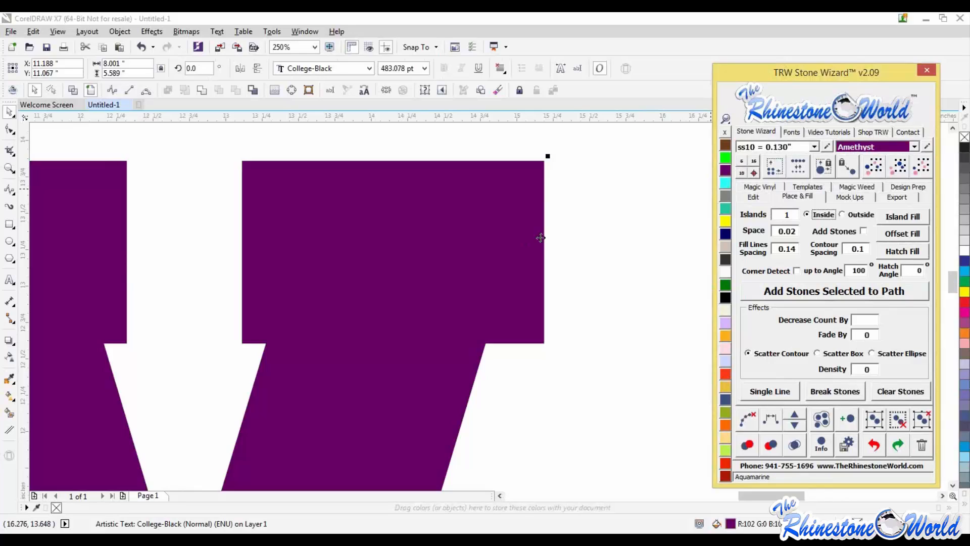
{"action": "left_click", "coordinate": [605, 235]}
{"action": "left_click", "coordinate": [517, 248]}
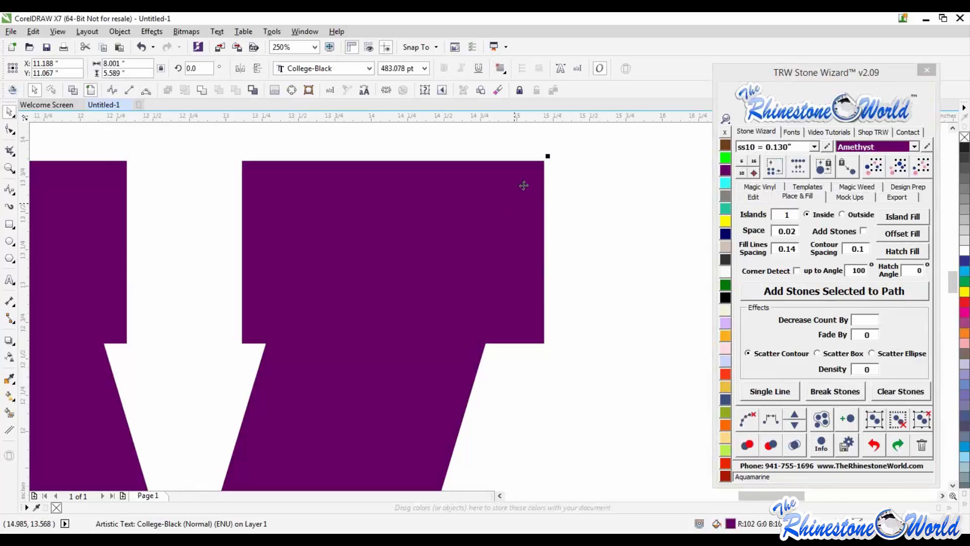
Set the contour spacing to 0.075 and create one inside island from the W.
{"action": "double_click", "coordinate": [863, 248]}
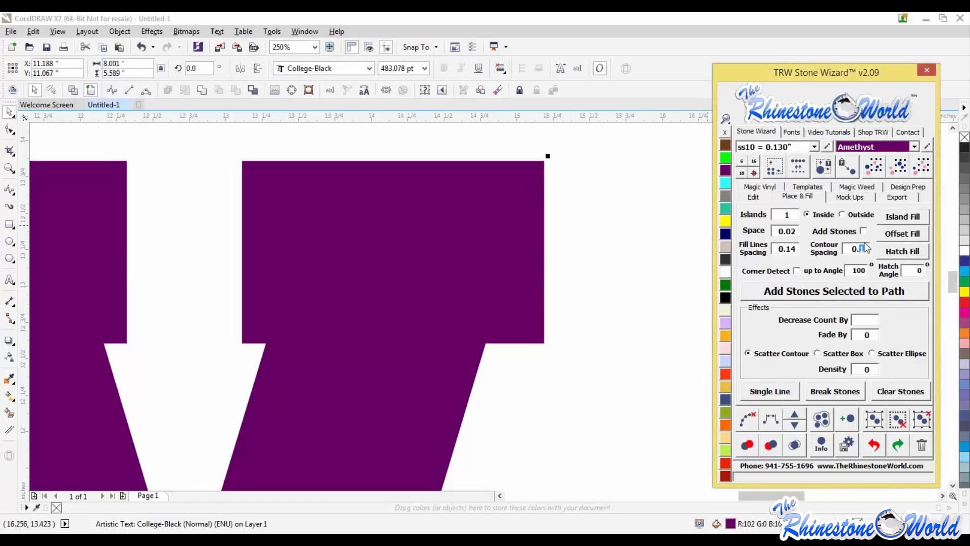
{"action": "type", "text": "075"}
{"action": "left_click", "coordinate": [898, 216]}
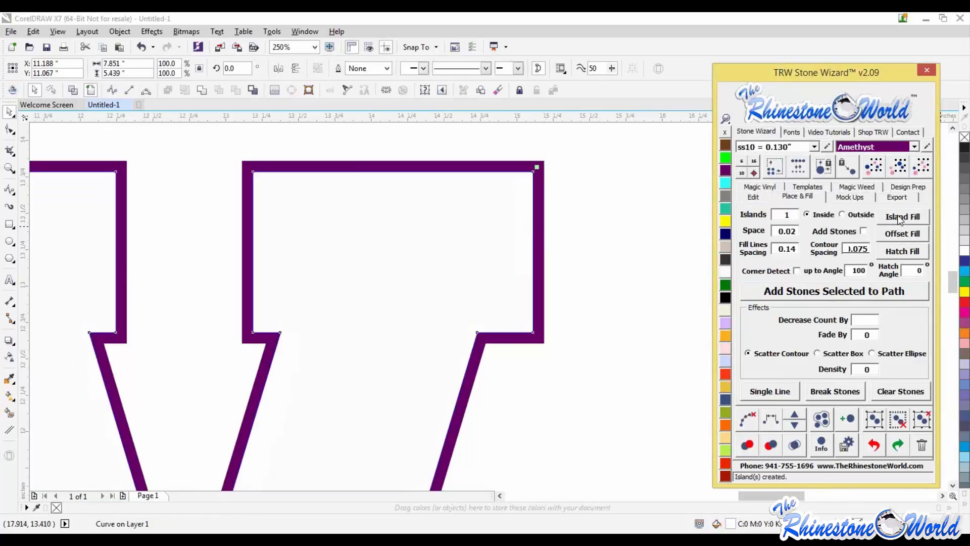
Create one outside island around the W at 0.075 spacing and undo a trial shift of its contour.
{"action": "left_click", "coordinate": [539, 241]}
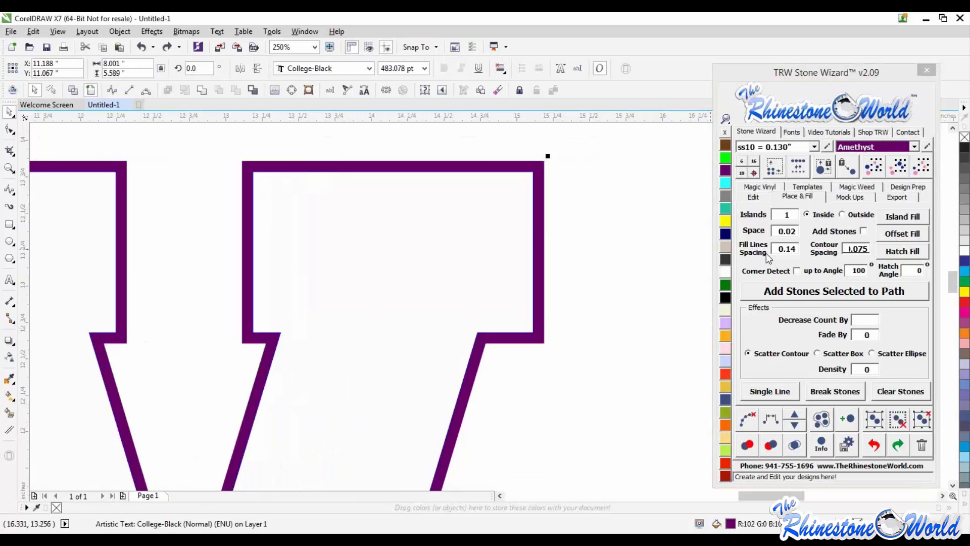
{"action": "left_click", "coordinate": [843, 215]}
{"action": "left_click", "coordinate": [843, 215]}
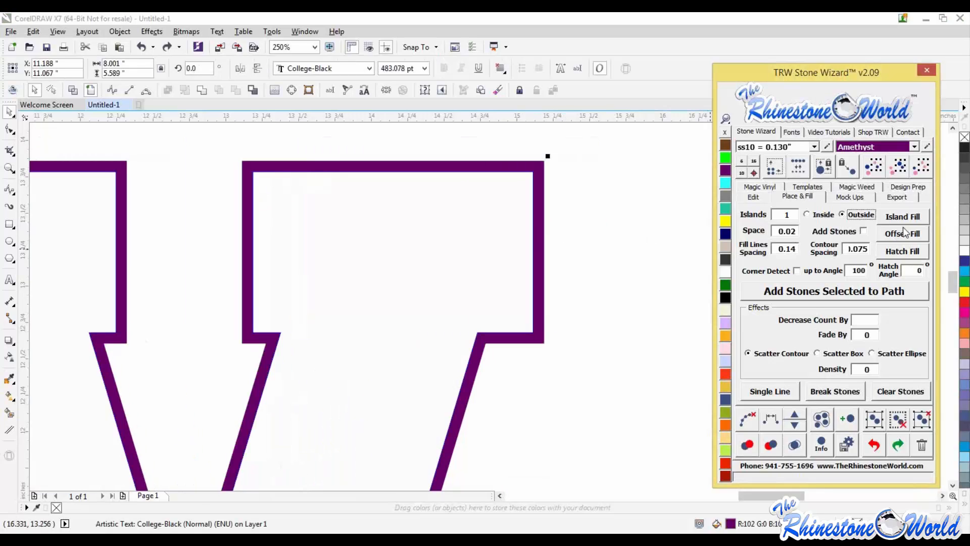
{"action": "left_click", "coordinate": [904, 220]}
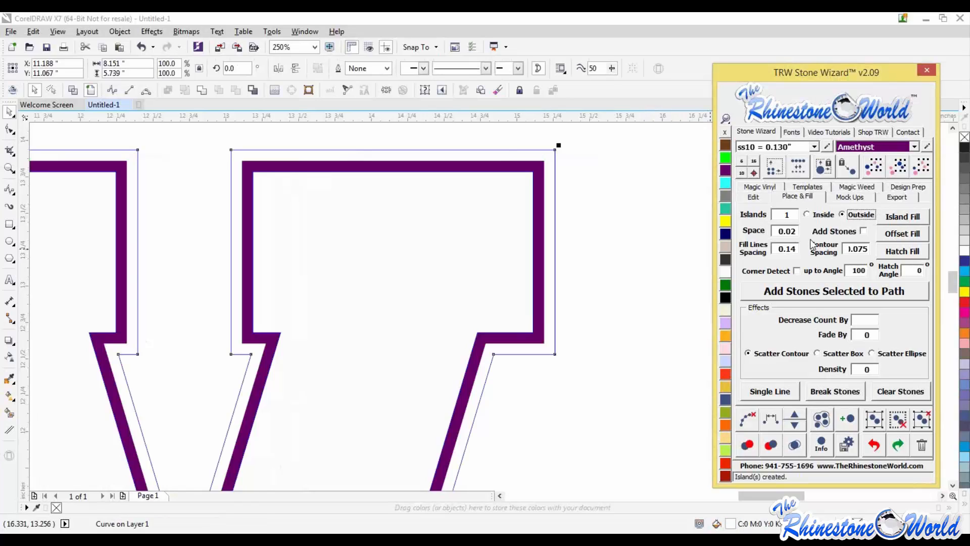
{"action": "left_click", "coordinate": [616, 271]}
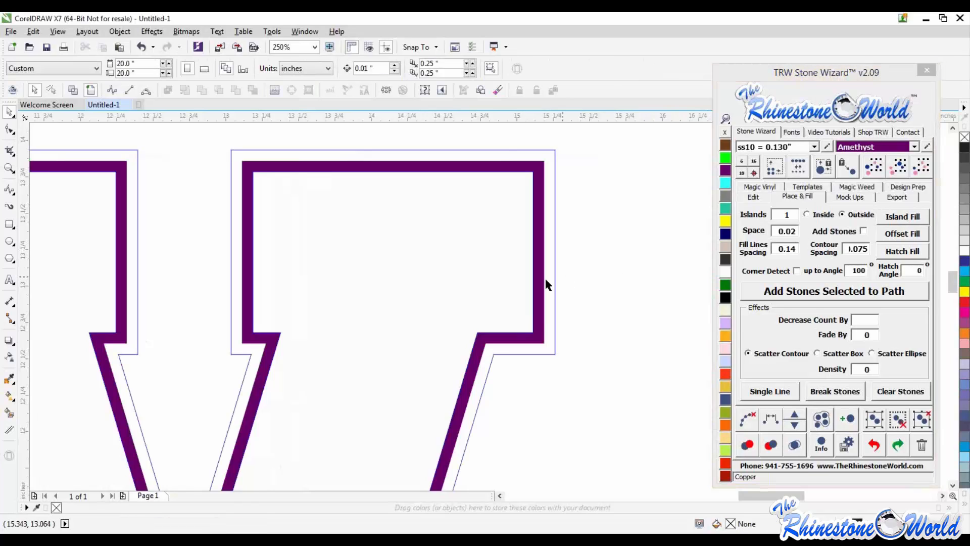
{"action": "left_click_drag", "start_coordinate": [553, 281], "coordinate": [597, 256]}
{"action": "key", "text": "ctrl+z"}
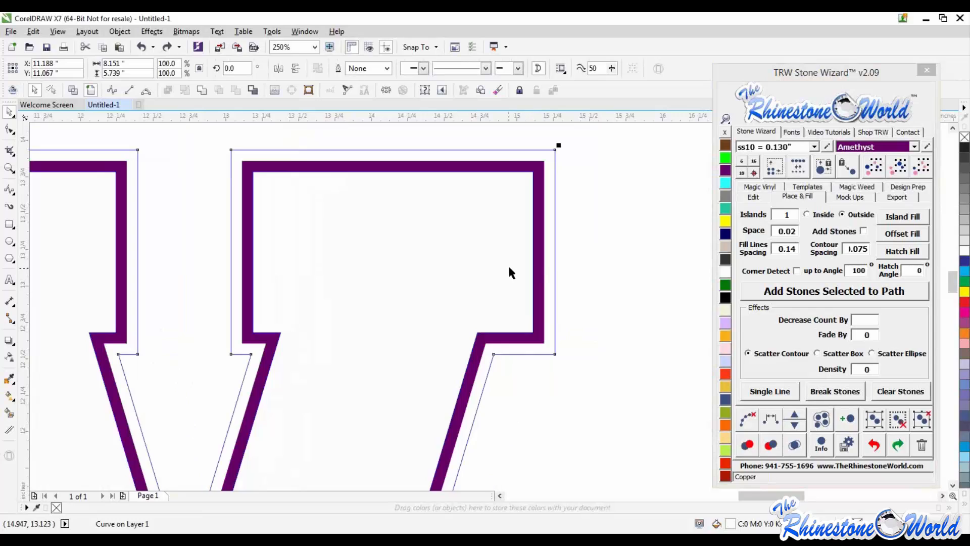
Select the Amethyst W and enable corner detection up to 100 degrees.
{"action": "left_click", "coordinate": [465, 290]}
{"action": "left_click", "coordinate": [539, 289]}
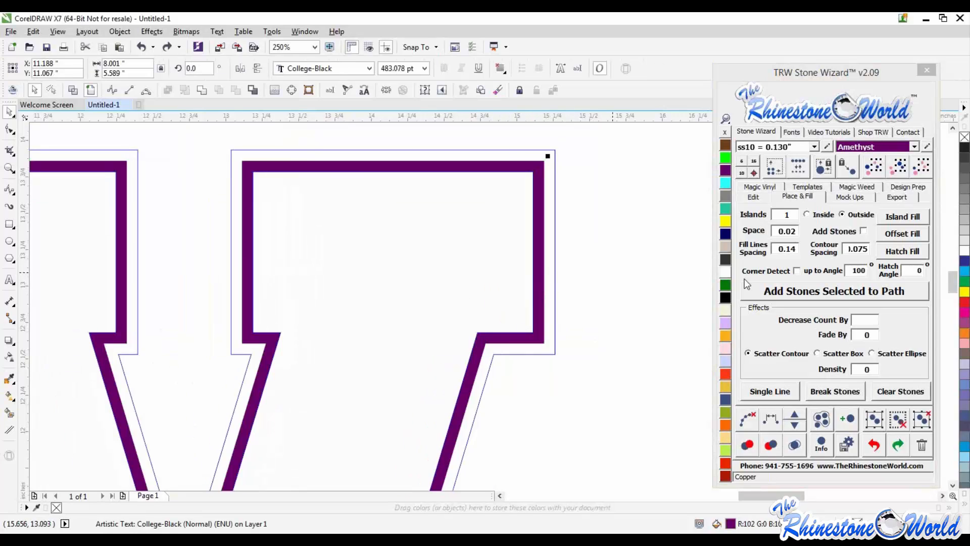
{"action": "left_click", "coordinate": [797, 271]}
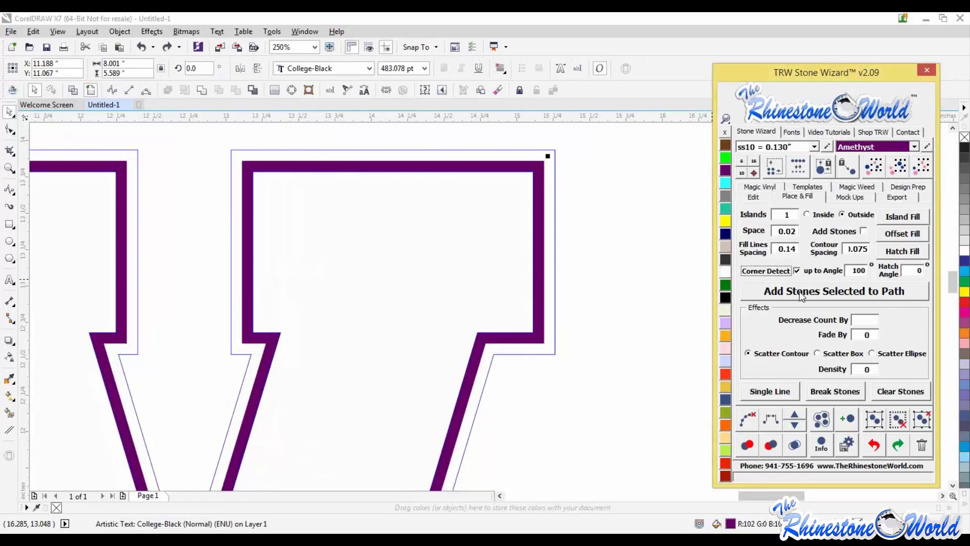
Try placing ss10 Amethyst stones along the W's outline, inspect them up close, and undo the stones and both island contours.
{"action": "left_click", "coordinate": [799, 291]}
{"action": "left_click", "coordinate": [619, 282]}
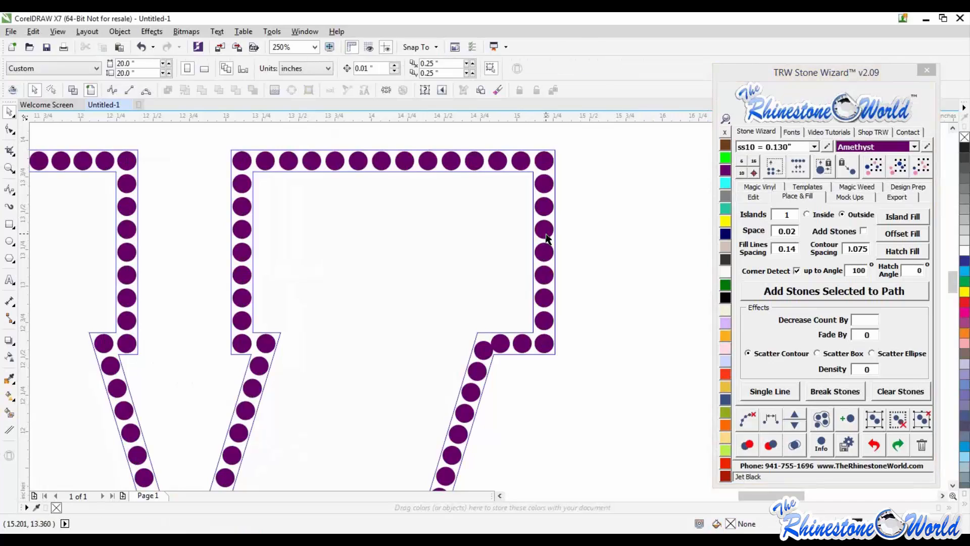
{"action": "scroll", "coordinate": [547, 214], "scroll_direction": "up", "scroll_amount": 2}
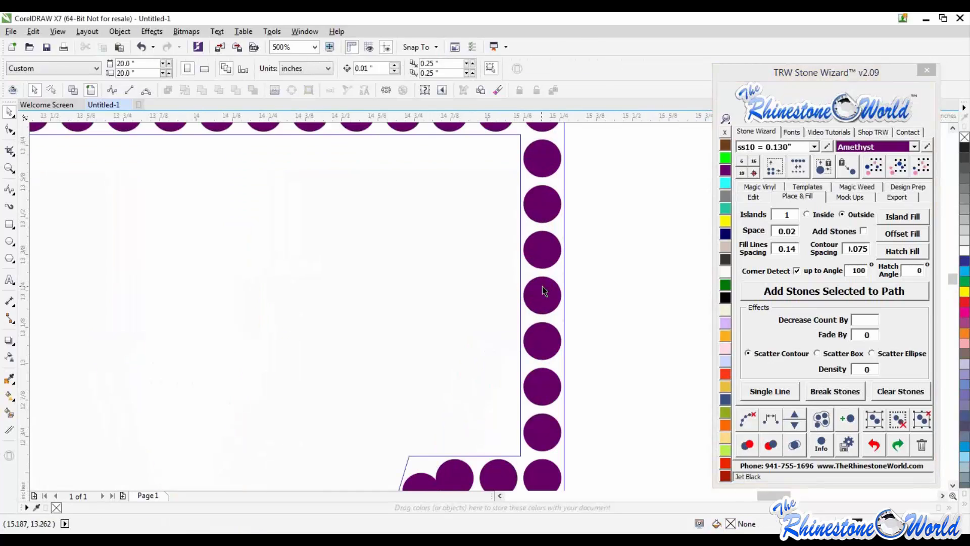
{"action": "scroll", "coordinate": [542, 292], "scroll_direction": "down", "scroll_amount": 2}
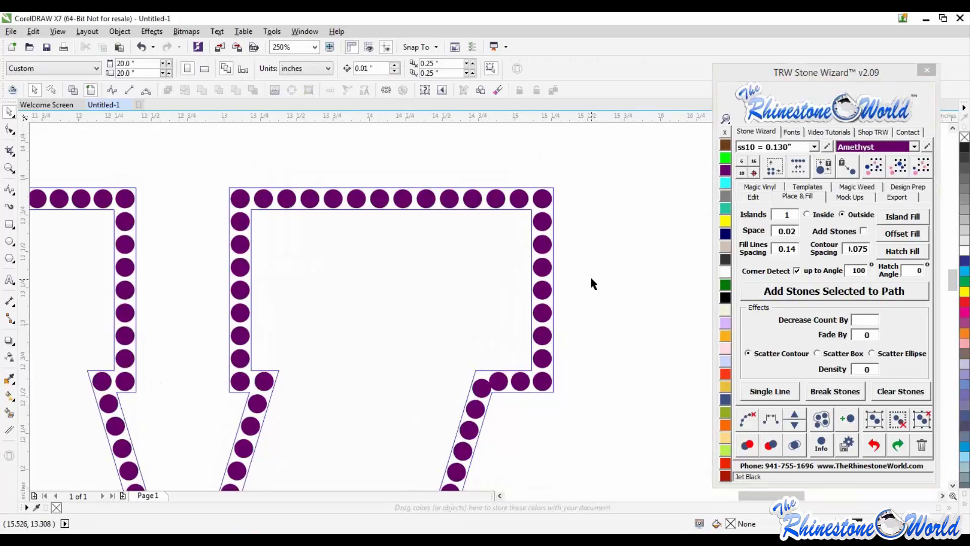
{"action": "key", "text": "ctrl+z"}
{"action": "key", "text": "ctrl+z"}
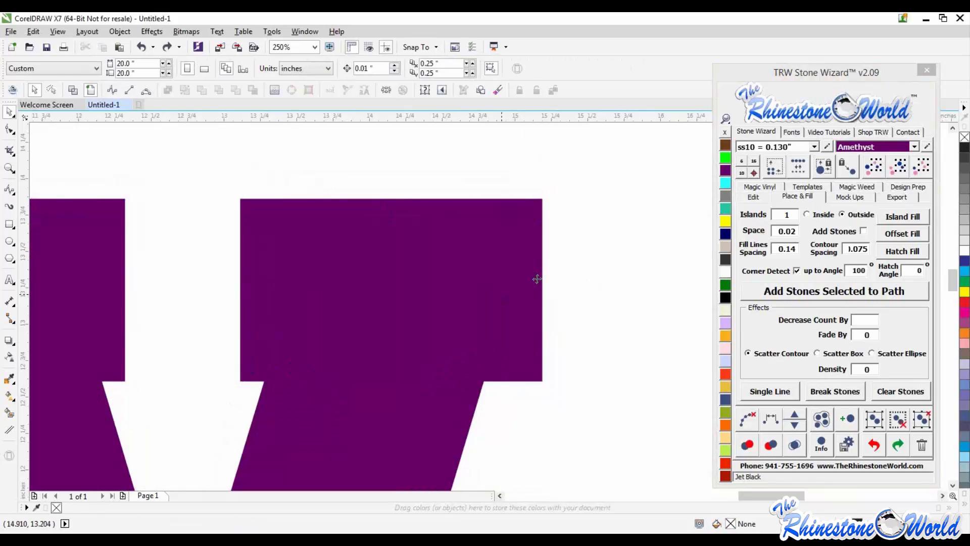
Create one inside island from the W at 0.075 contour spacing.
{"action": "scroll", "coordinate": [539, 278], "scroll_direction": "down", "scroll_amount": 2}
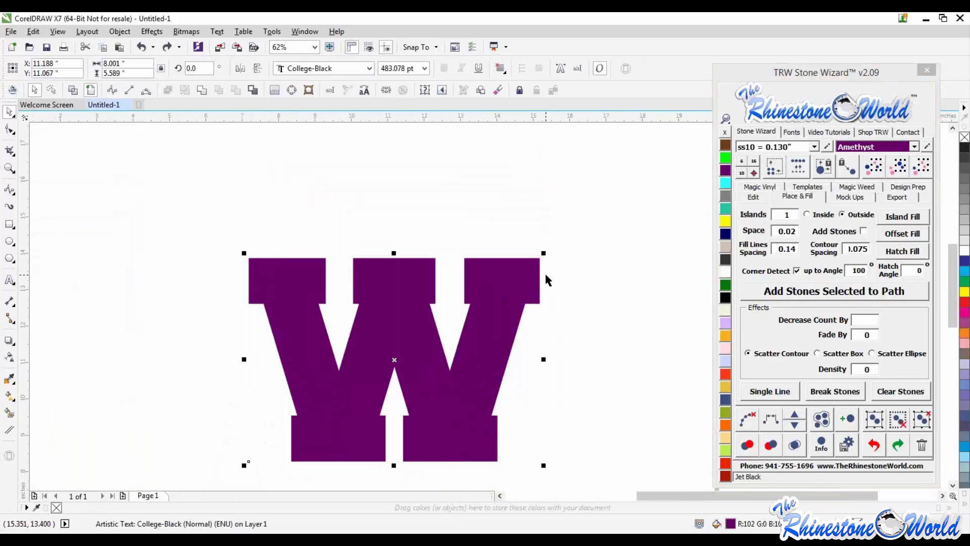
{"action": "scroll", "coordinate": [544, 272], "scroll_direction": "up", "scroll_amount": 1}
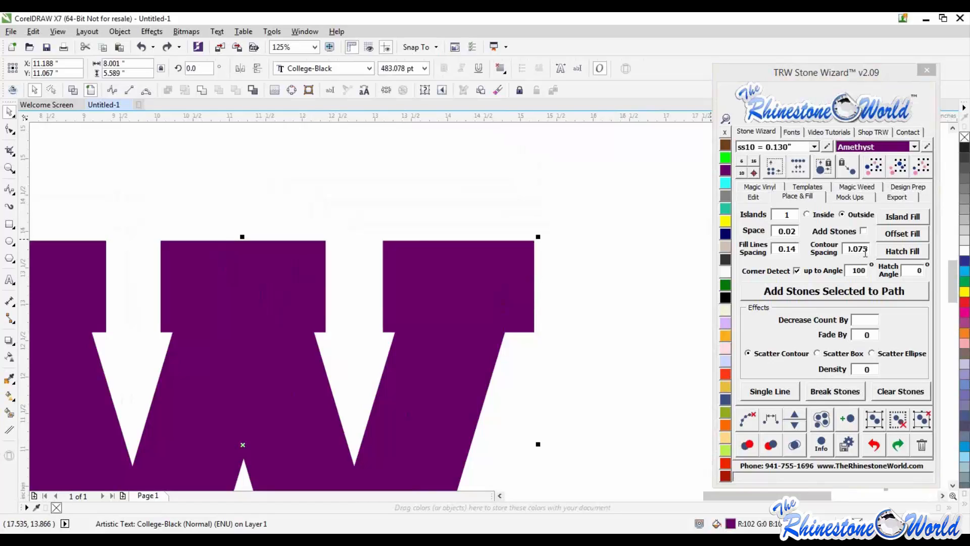
{"action": "left_click", "coordinate": [820, 217]}
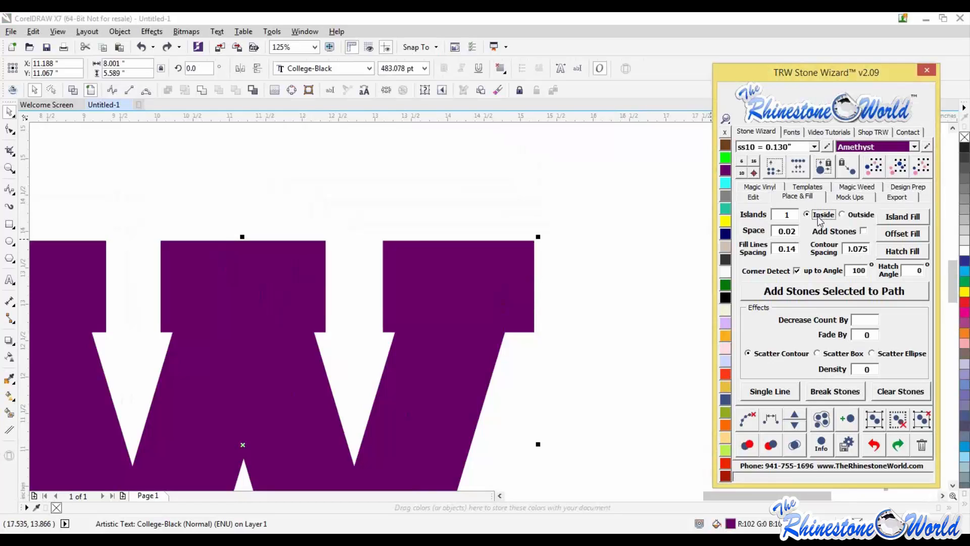
{"action": "left_click", "coordinate": [898, 217]}
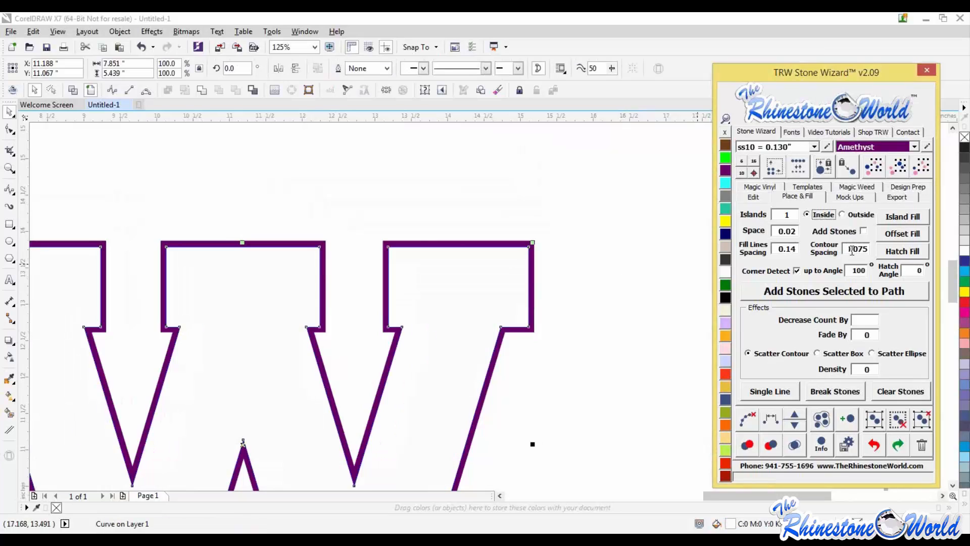
Reselect the Amethyst W and create one outside island around it at 0.075 contour spacing.
{"action": "left_click", "coordinate": [537, 283]}
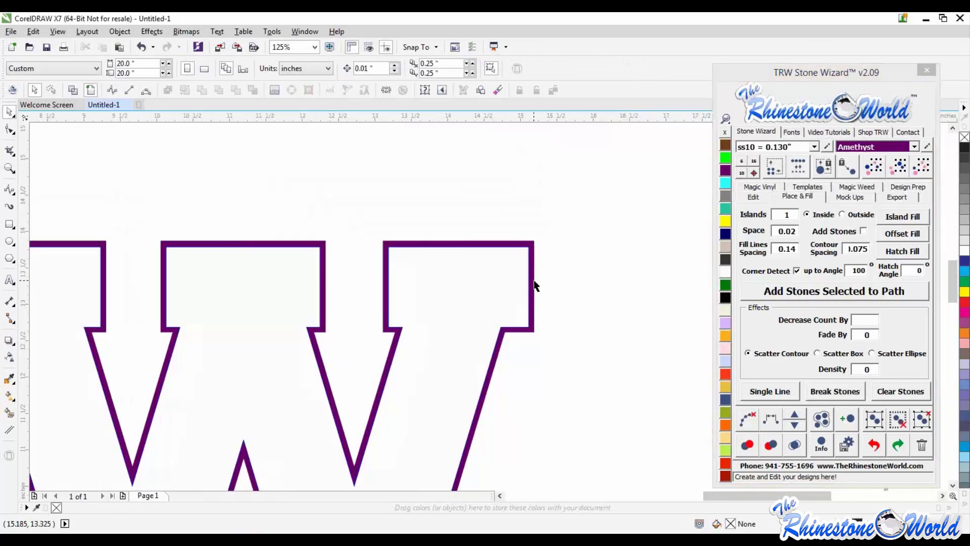
{"action": "left_click", "coordinate": [537, 281]}
{"action": "left_click", "coordinate": [854, 216]}
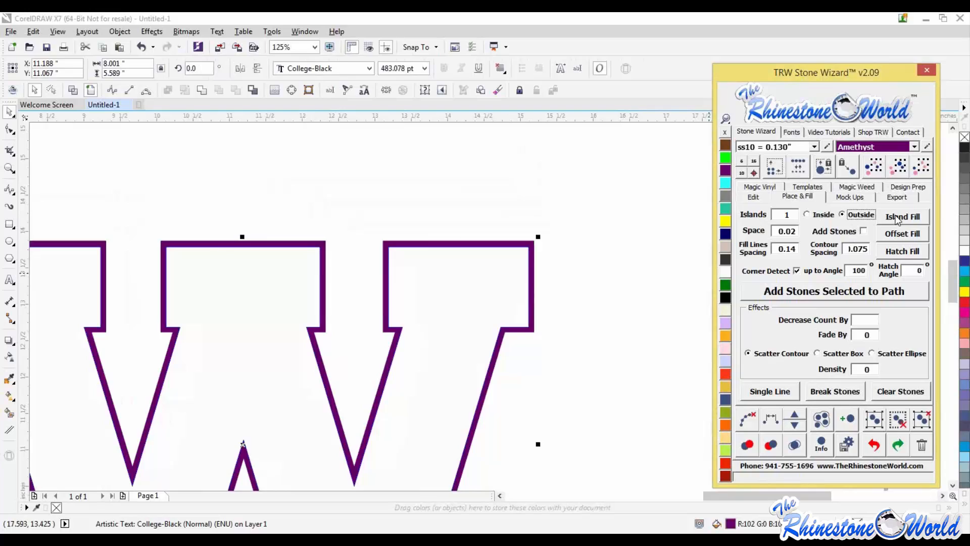
{"action": "left_click", "coordinate": [898, 218]}
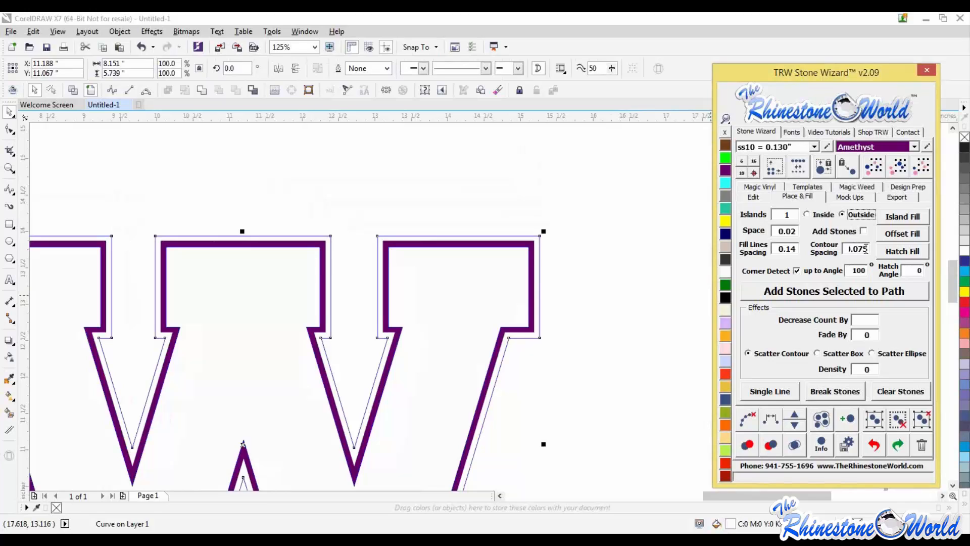
Examine the gap between the W's edge and its outside contour up close and undo a trial shift of that contour.
{"action": "left_click", "coordinate": [569, 303]}
{"action": "scroll", "coordinate": [539, 298], "scroll_direction": "up", "scroll_amount": 4}
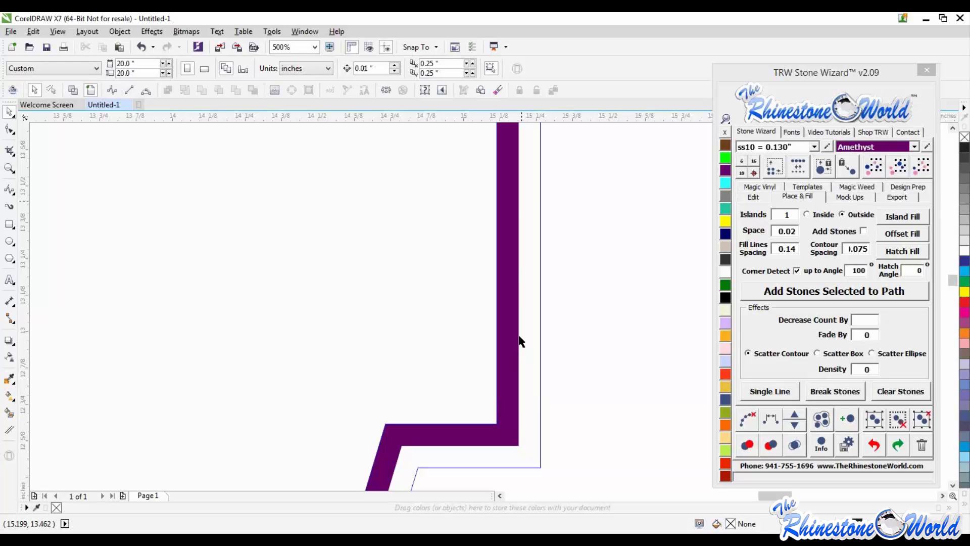
{"action": "scroll", "coordinate": [521, 344], "scroll_direction": "down", "scroll_amount": 3}
{"action": "scroll", "coordinate": [524, 328], "scroll_direction": "up", "scroll_amount": 2}
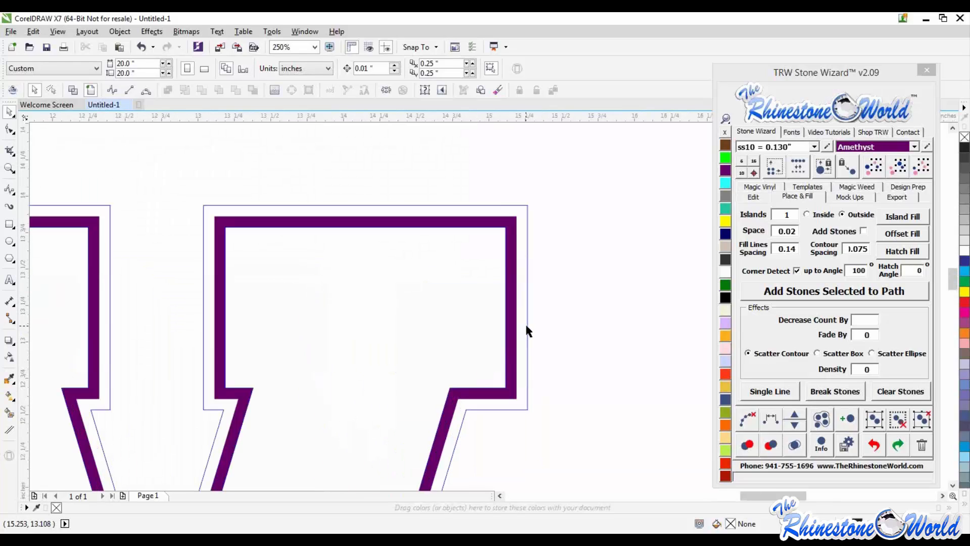
{"action": "left_click", "coordinate": [526, 326]}
{"action": "left_click_drag", "start_coordinate": [528, 315], "coordinate": [538, 303]}
{"action": "key", "text": "ctrl+z"}
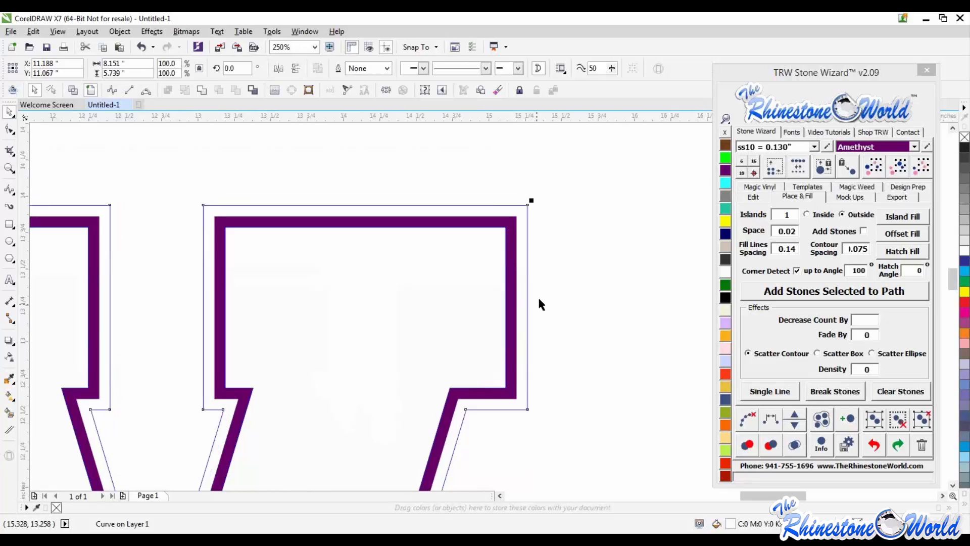
Set the contour spacing to 0.12 and create another outside island from the W's selected outer contour.
{"action": "double_click", "coordinate": [865, 248]}
{"action": "type", "text": "0.12"}
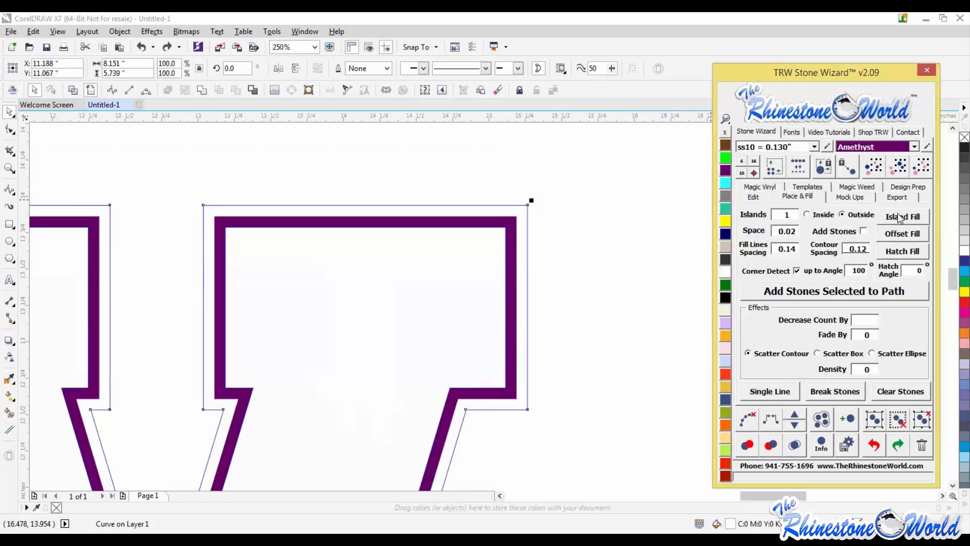
{"action": "left_click", "coordinate": [883, 217]}
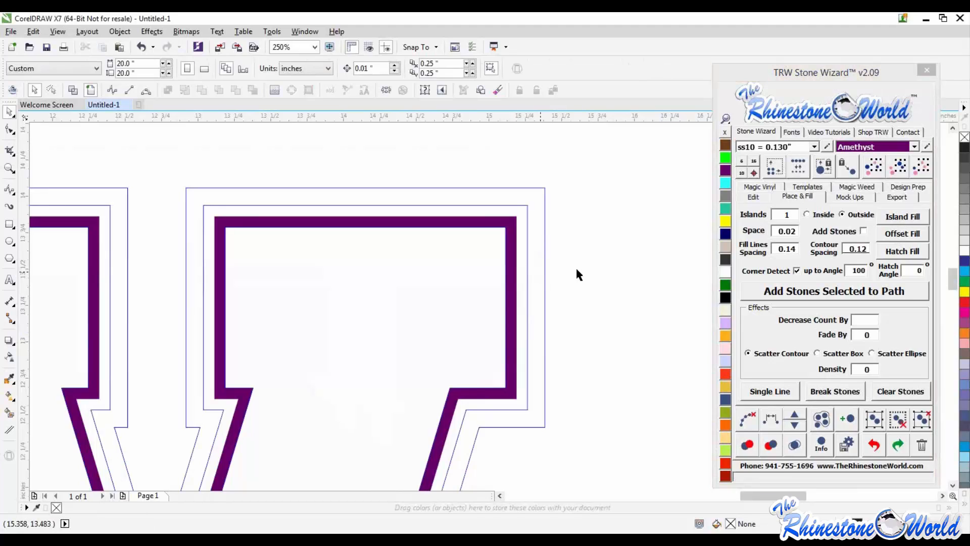
Color the outermost W contour Citrine, the next one Aquamarine, and the innermost contour TRW green.
{"action": "left_click", "coordinate": [726, 220]}
{"action": "left_click", "coordinate": [520, 283]}
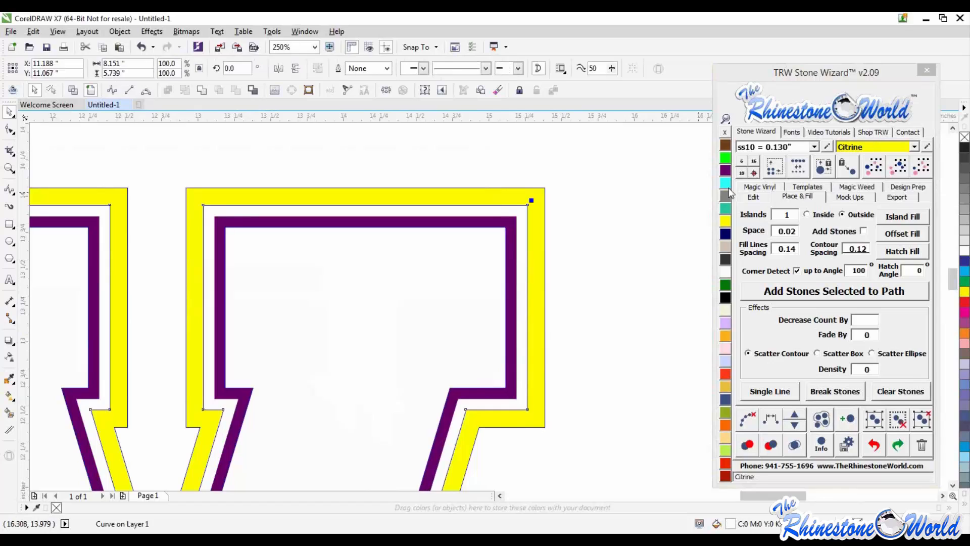
{"action": "left_click", "coordinate": [726, 183]}
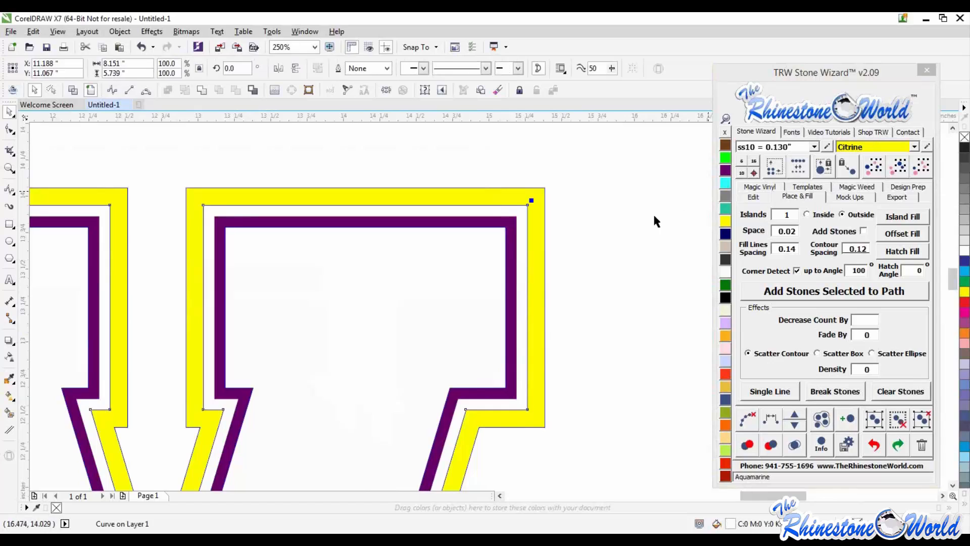
{"action": "left_click", "coordinate": [726, 158]}
{"action": "scroll", "coordinate": [544, 305], "scroll_direction": "down", "scroll_amount": 2}
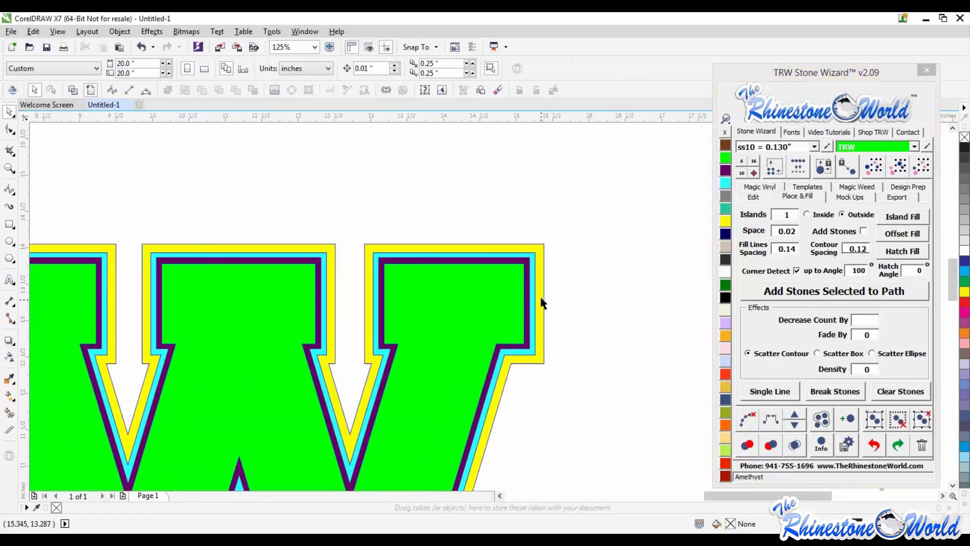
Examine the layered W as a whole and its colored borders around the strokes and upper-right serif.
{"action": "scroll", "coordinate": [508, 269], "scroll_direction": "down", "scroll_amount": 3}
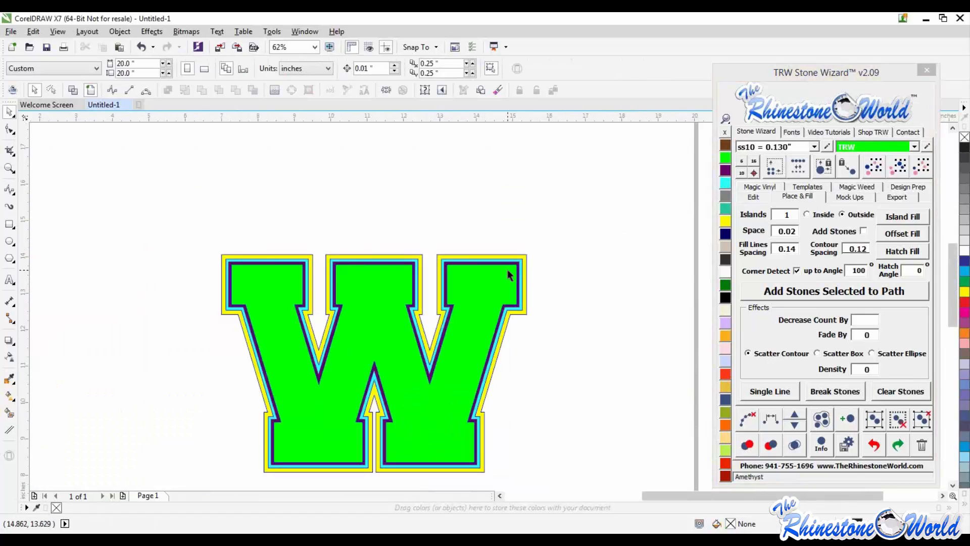
{"action": "scroll", "coordinate": [500, 306], "scroll_direction": "up", "scroll_amount": 3}
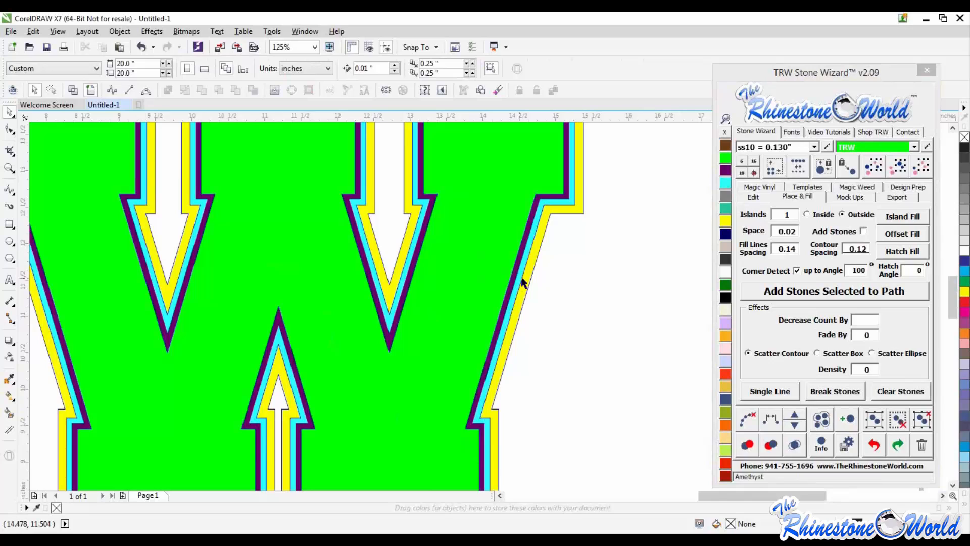
{"action": "scroll", "coordinate": [536, 326], "scroll_direction": "down", "scroll_amount": 2}
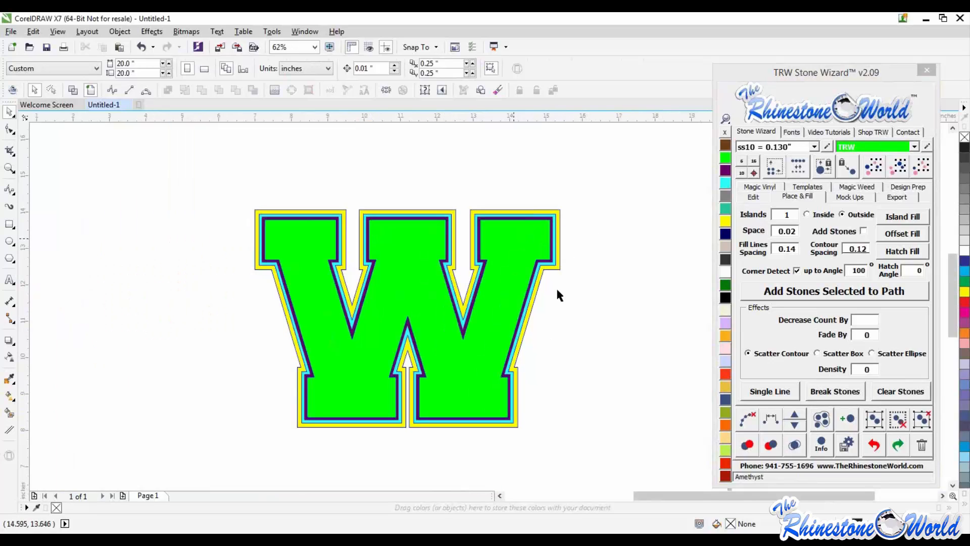
{"action": "scroll", "coordinate": [560, 231], "scroll_direction": "up", "scroll_amount": 4}
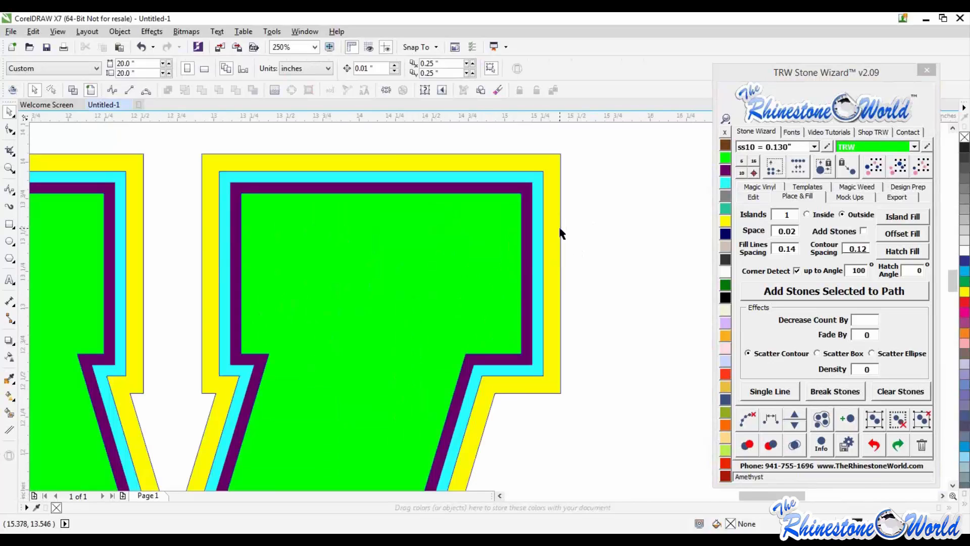
Inspect the Citrine, Aquamarine and purple border widths at the W's upper-right corner, at full-letter and close-up scale.
{"action": "scroll", "coordinate": [562, 236], "scroll_direction": "down", "scroll_amount": 4}
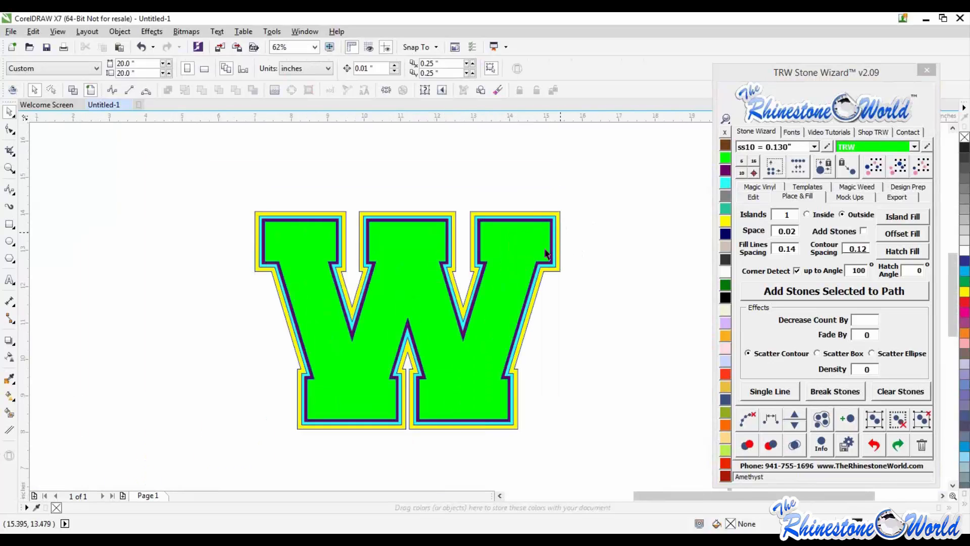
{"action": "scroll", "coordinate": [554, 233], "scroll_direction": "up", "scroll_amount": 2}
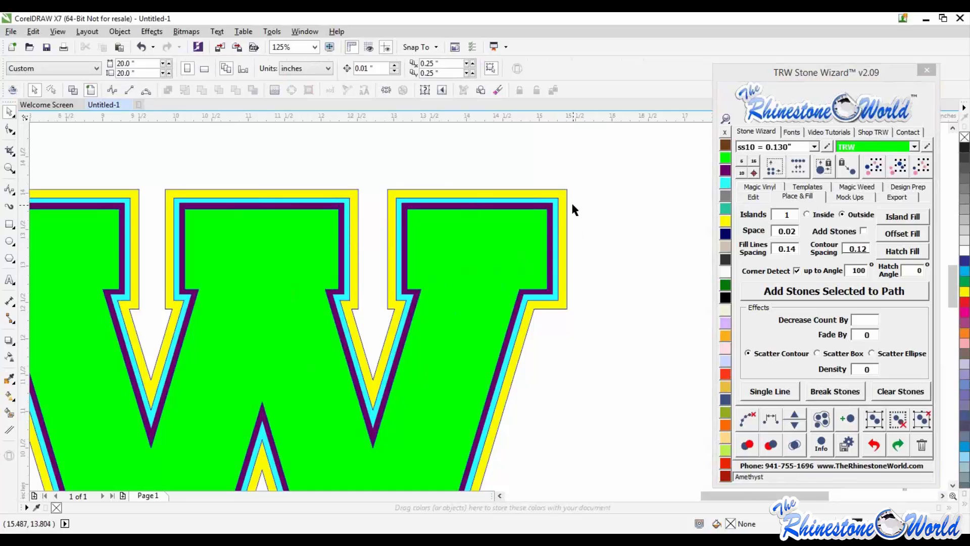
{"action": "scroll", "coordinate": [570, 210], "scroll_direction": "up", "scroll_amount": 2}
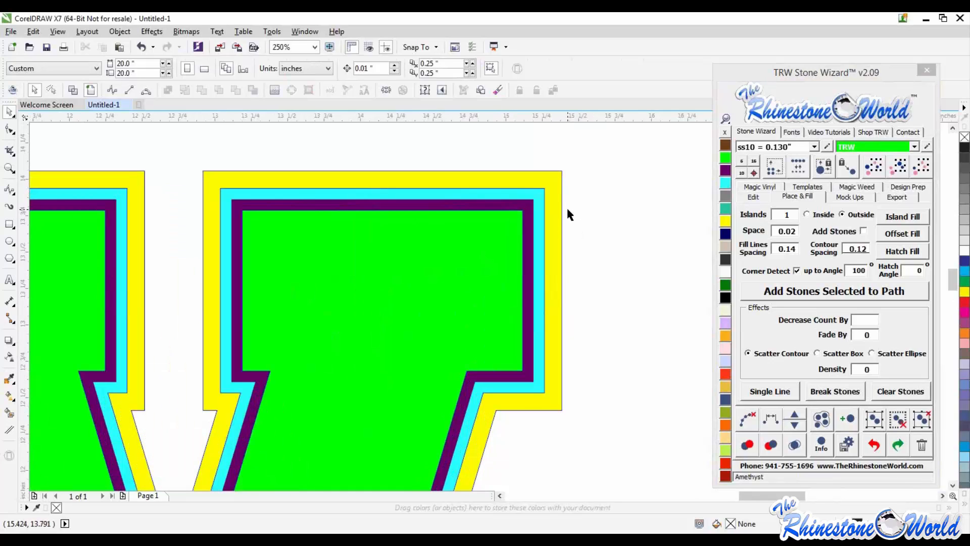
{"action": "scroll", "coordinate": [554, 244], "scroll_direction": "down", "scroll_amount": 2}
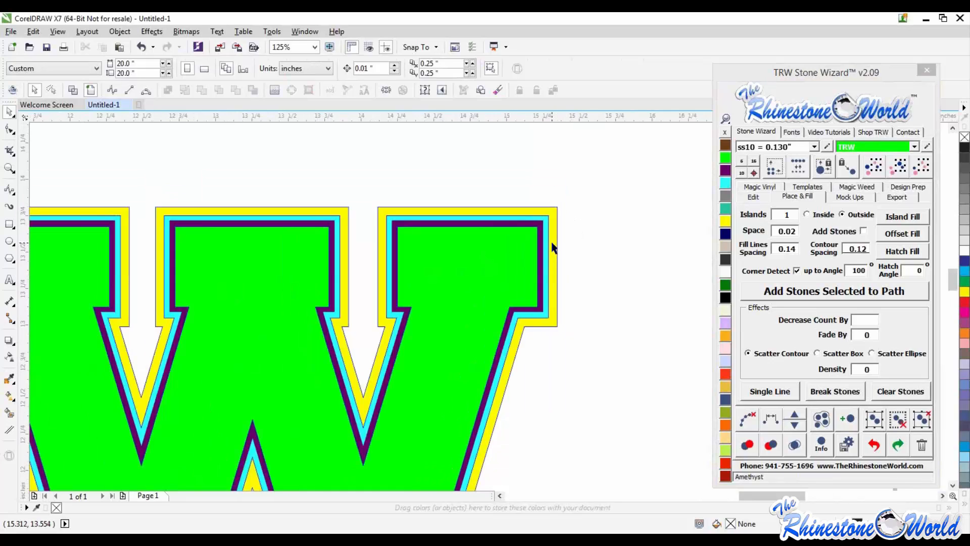
{"action": "scroll", "coordinate": [475, 313], "scroll_direction": "up", "scroll_amount": 3}
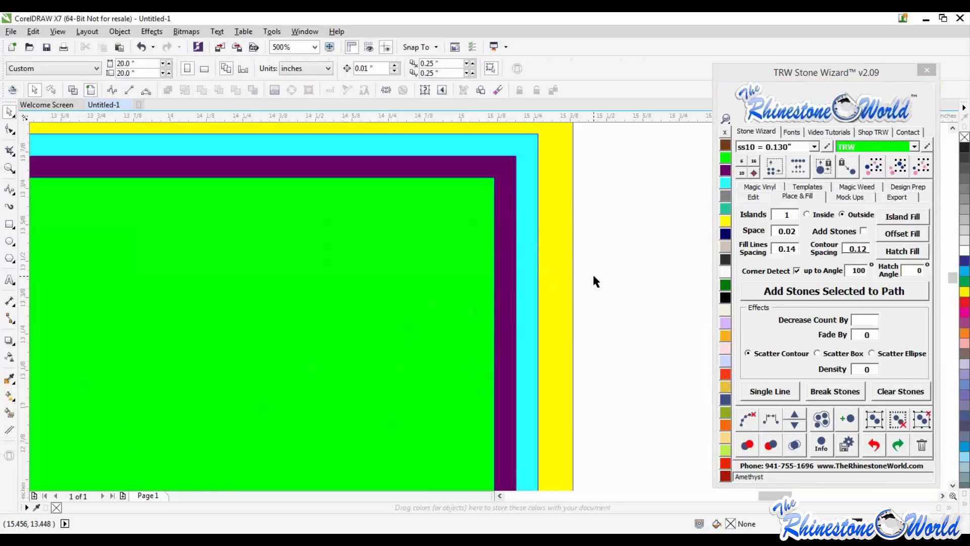
{"action": "scroll", "coordinate": [593, 272], "scroll_direction": "down", "scroll_amount": 2}
{"action": "scroll", "coordinate": [582, 293], "scroll_direction": "up", "scroll_amount": 2}
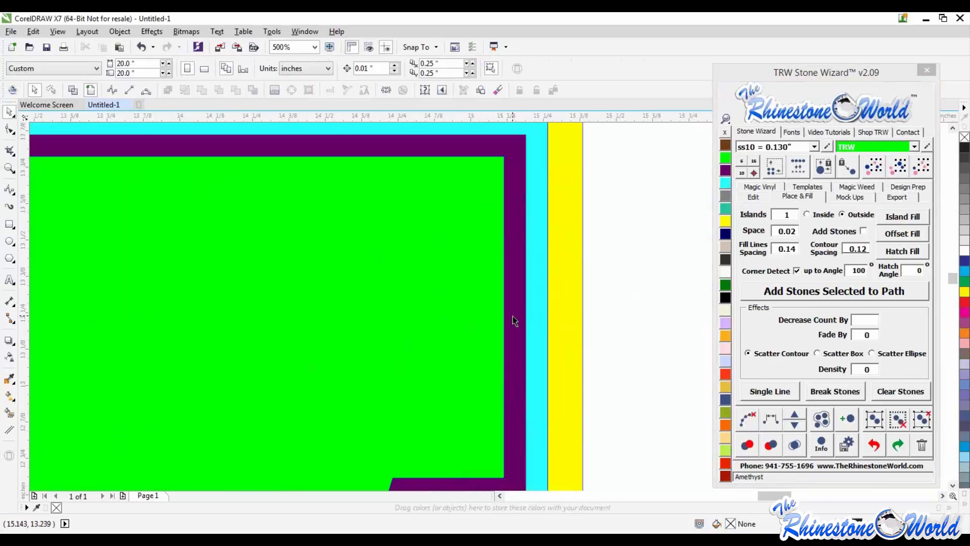
Place ss10 Smoked Topaz stones along the path of the purple College-Black W.
{"action": "left_click", "coordinate": [512, 316]}
{"action": "scroll", "coordinate": [513, 316], "scroll_direction": "down", "scroll_amount": 1}
{"action": "left_click_drag", "start_coordinate": [514, 314], "coordinate": [558, 296]}
{"action": "key", "text": "ctrl+z"}
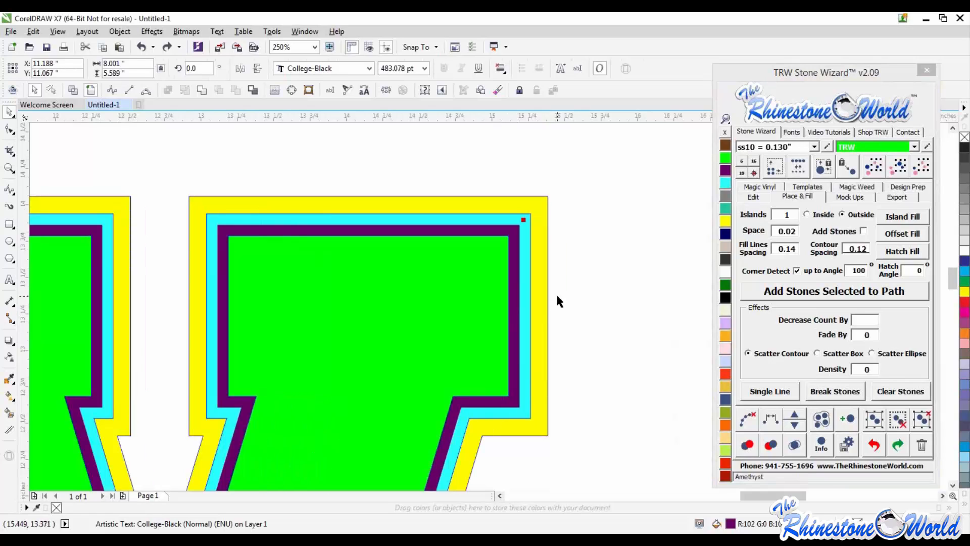
{"action": "left_click", "coordinate": [781, 293]}
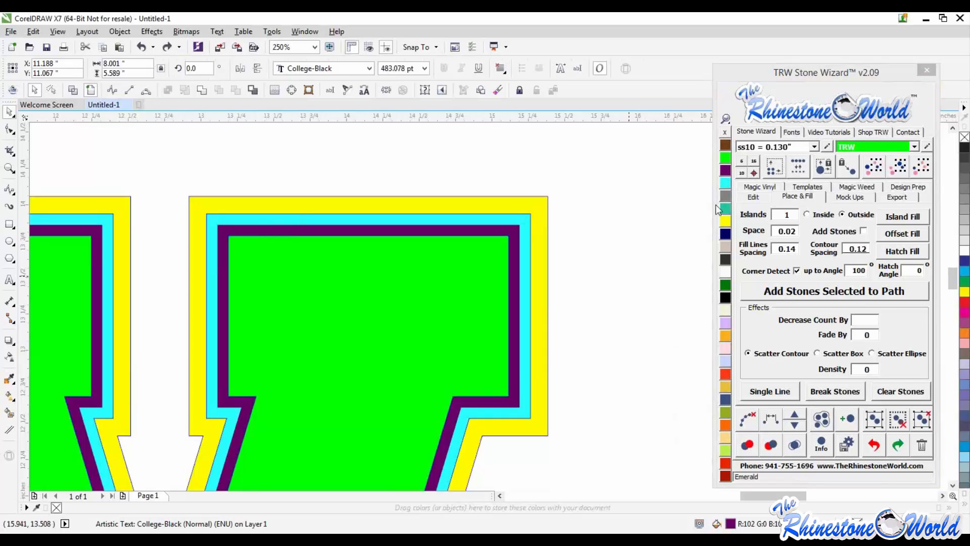
{"action": "left_click", "coordinate": [726, 147]}
{"action": "left_click", "coordinate": [514, 299]}
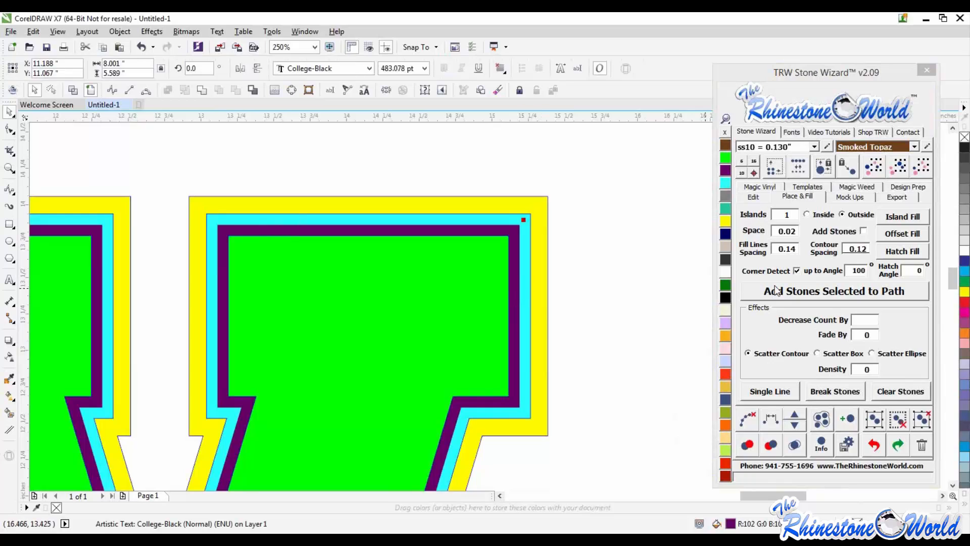
{"action": "left_click", "coordinate": [782, 295]}
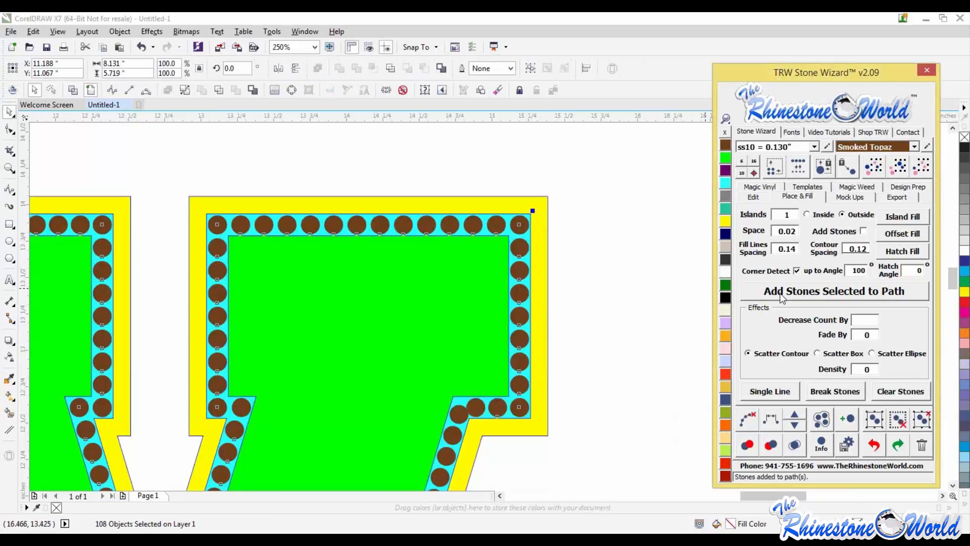
Trim the yellow outer contour using the green and aquamarine contours inside it.
{"action": "scroll", "coordinate": [589, 241], "scroll_direction": "down", "scroll_amount": 2}
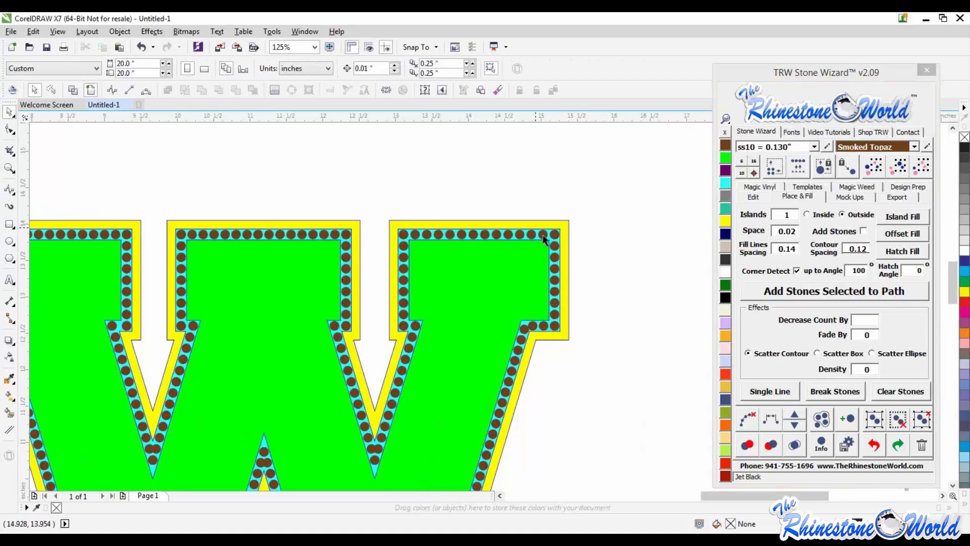
{"action": "scroll", "coordinate": [543, 235], "scroll_direction": "up", "scroll_amount": 2}
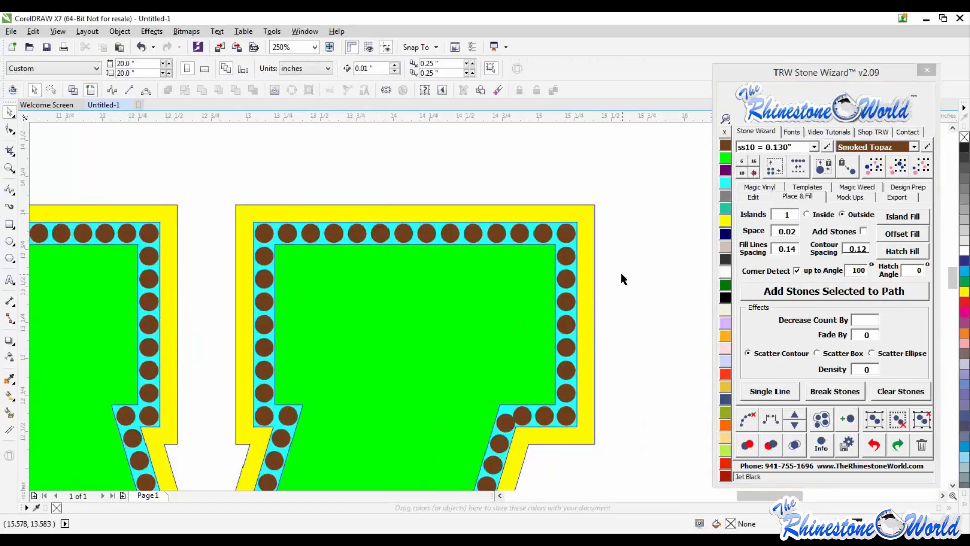
{"action": "scroll", "coordinate": [621, 300], "scroll_direction": "up", "scroll_amount": 1}
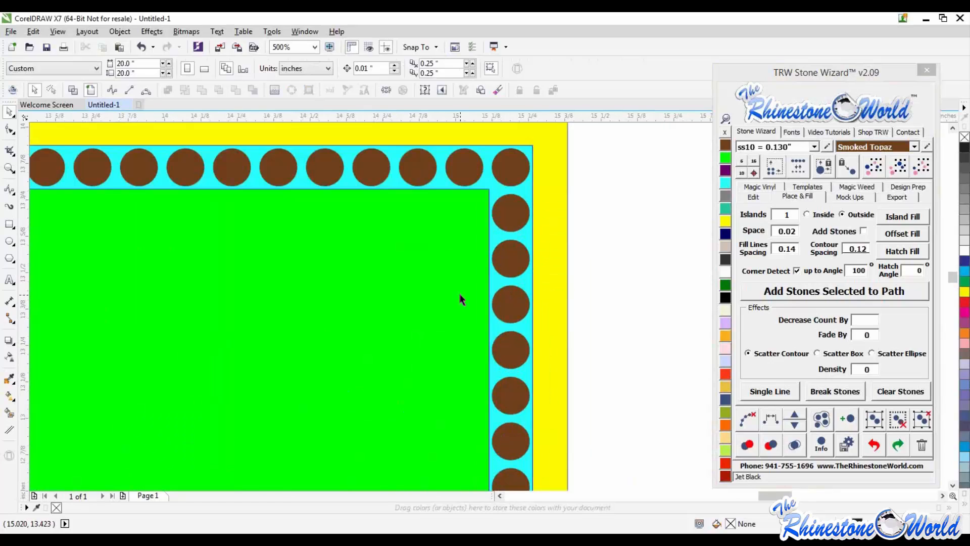
{"action": "left_click", "coordinate": [479, 243]}
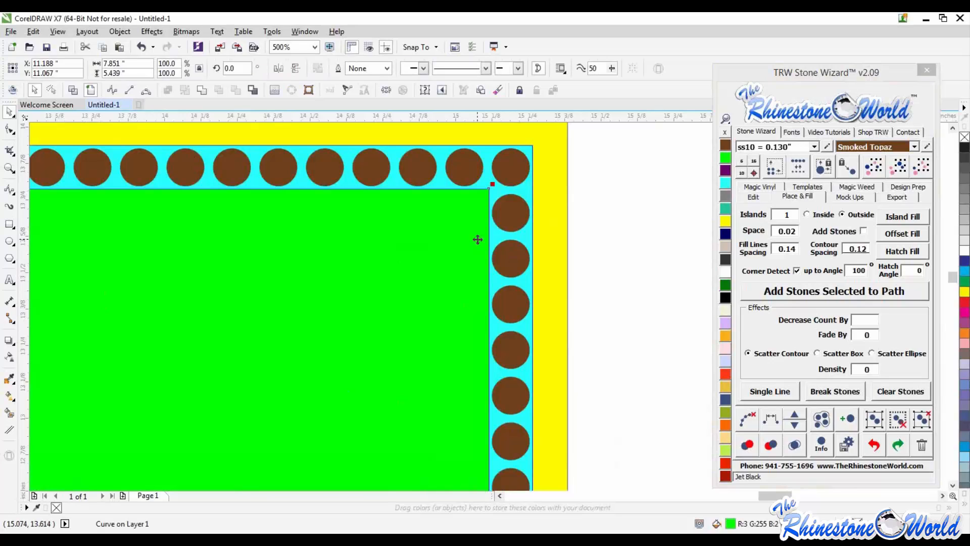
{"action": "left_click", "coordinate": [530, 234], "text": "shift"}
{"action": "left_click", "coordinate": [558, 231], "text": "shift"}
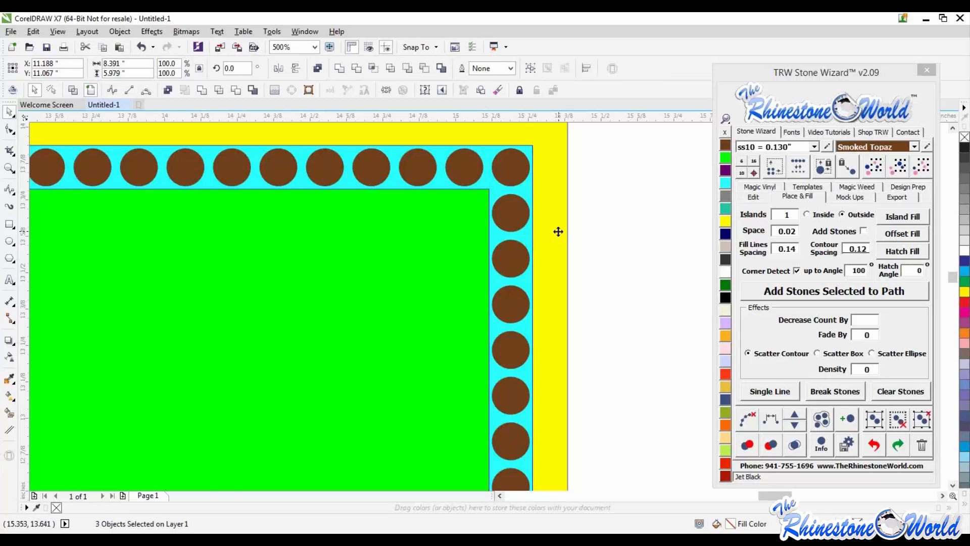
{"action": "scroll", "coordinate": [558, 231], "scroll_direction": "down", "scroll_amount": 1}
{"action": "left_click_drag", "start_coordinate": [556, 281], "coordinate": [631, 254]}
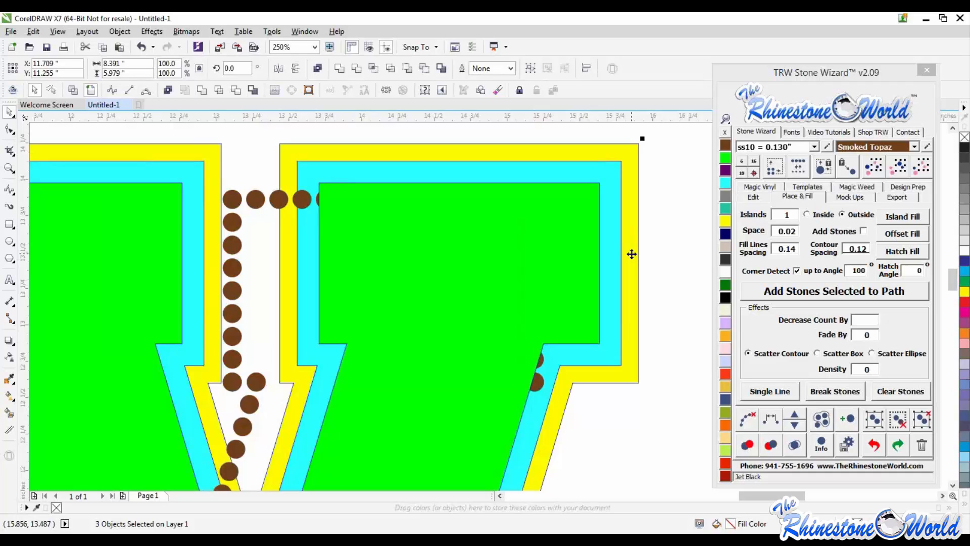
{"action": "key", "text": "ctrl+z"}
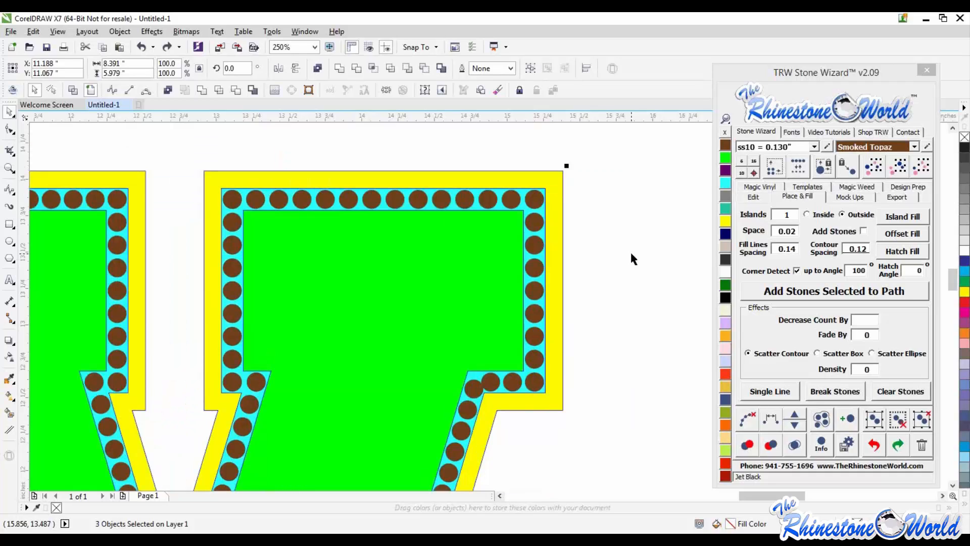
{"action": "left_click", "coordinate": [236, 91]}
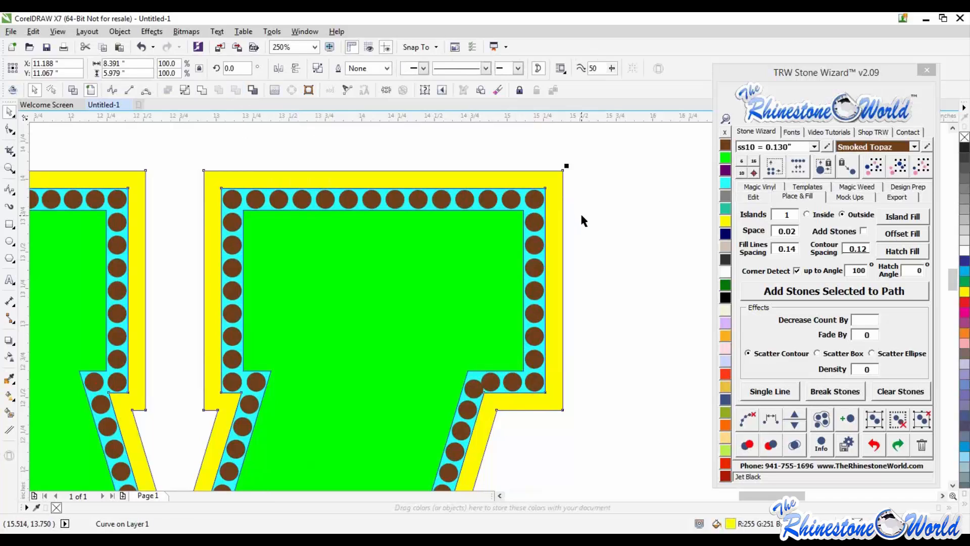
Delete the aquamarine contour beneath the Smoked Topaz stones.
{"action": "left_click", "coordinate": [545, 212]}
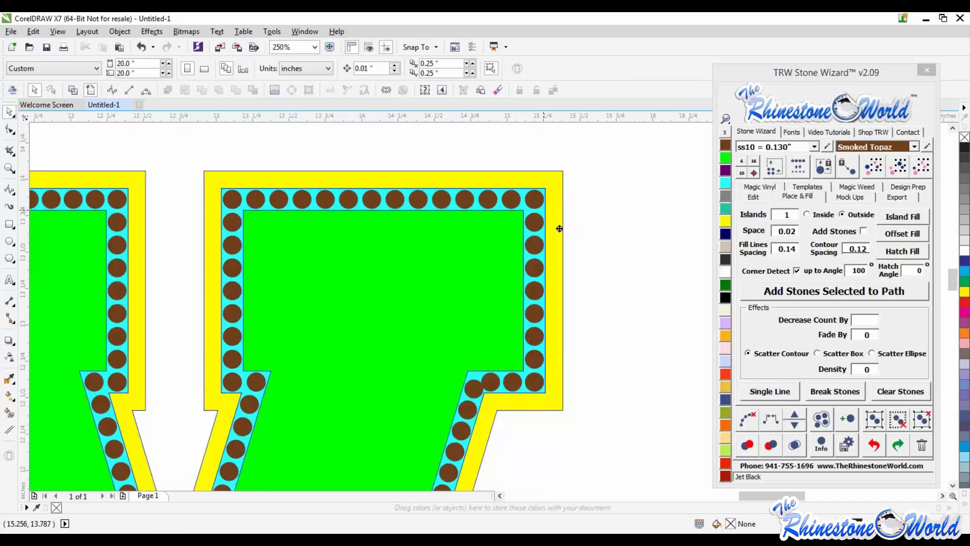
{"action": "left_click_drag", "start_coordinate": [559, 225], "coordinate": [666, 324]}
{"action": "key", "text": "Delete"}
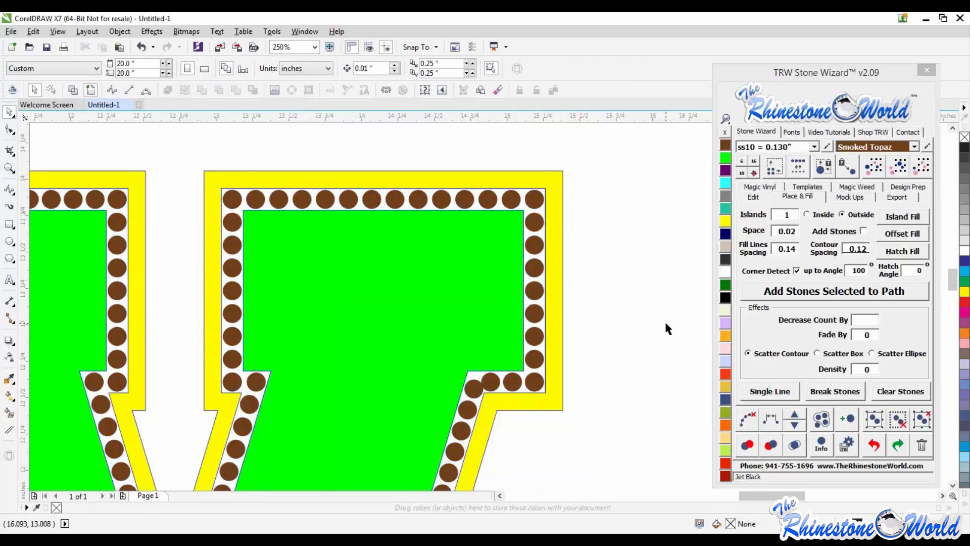
Try moving the green shape and the yellow border away from the stones, and undo both moves.
{"action": "scroll", "coordinate": [598, 284], "scroll_direction": "down", "scroll_amount": 2}
{"action": "scroll", "coordinate": [590, 292], "scroll_direction": "up", "scroll_amount": 2}
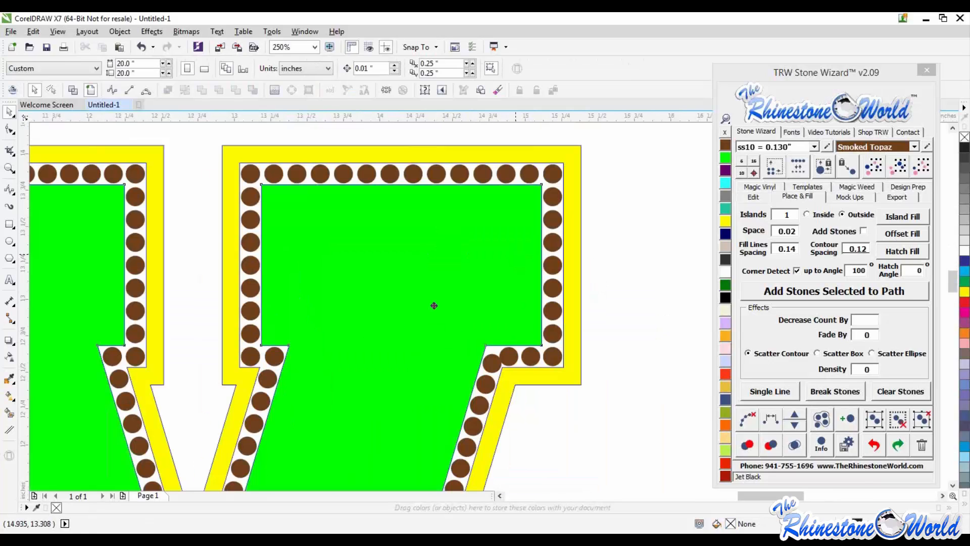
{"action": "left_click_drag", "start_coordinate": [433, 305], "coordinate": [346, 356]}
{"action": "left_click_drag", "start_coordinate": [584, 293], "coordinate": [657, 268]}
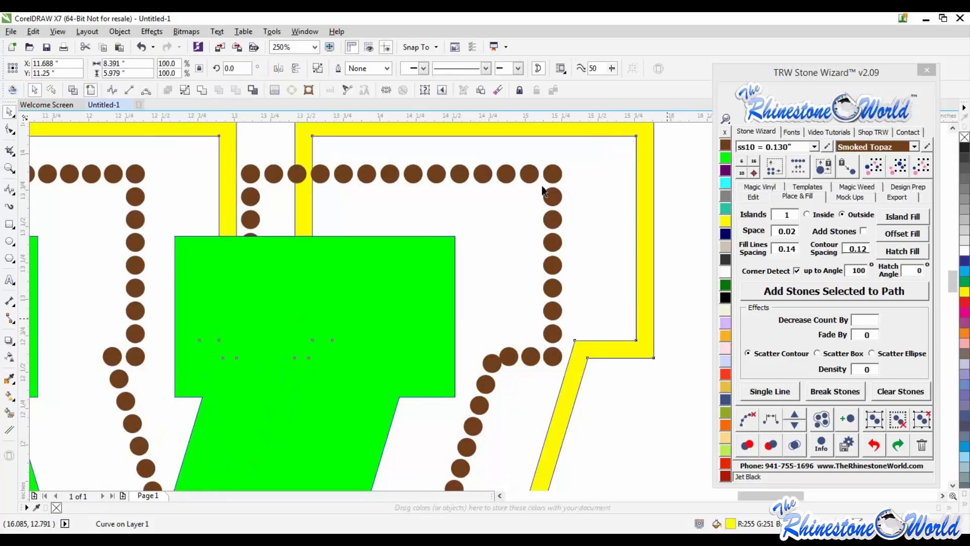
{"action": "key", "text": "ctrl+z"}
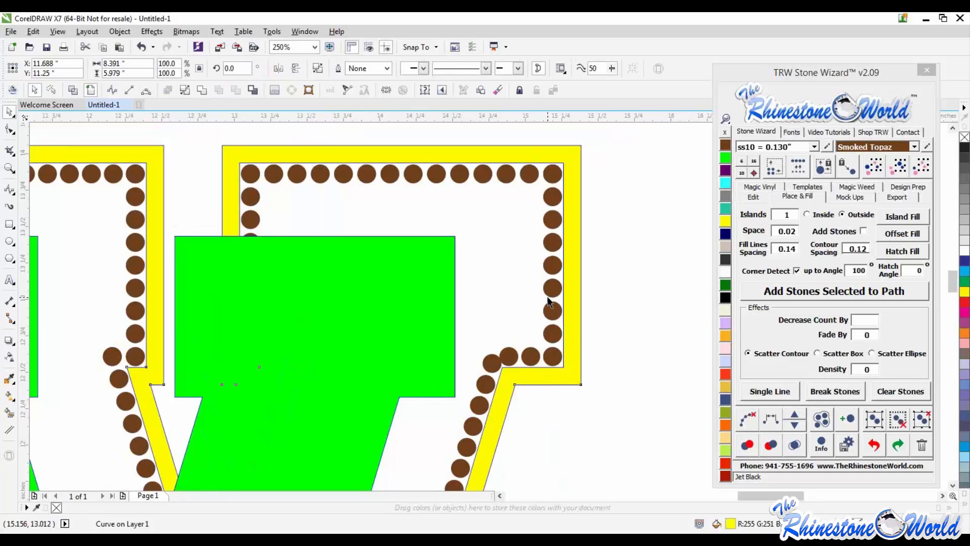
{"action": "key", "text": "ctrl+z"}
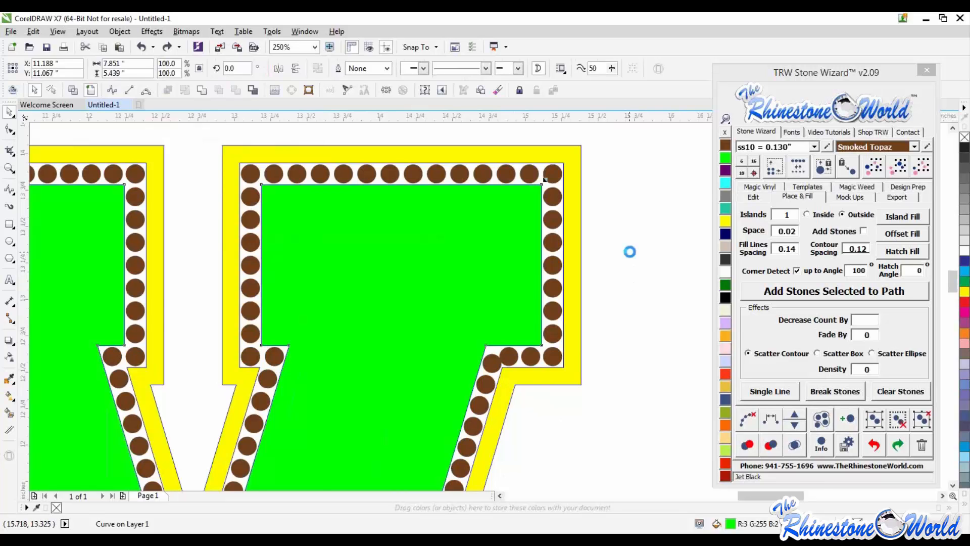
Inspect the stone row between the green and yellow shapes, and undo the aquamarine contour's deletion and the yellow contour's trim.
{"action": "scroll", "coordinate": [628, 251], "scroll_direction": "down", "scroll_amount": 2}
{"action": "scroll", "coordinate": [600, 265], "scroll_direction": "up", "scroll_amount": 2}
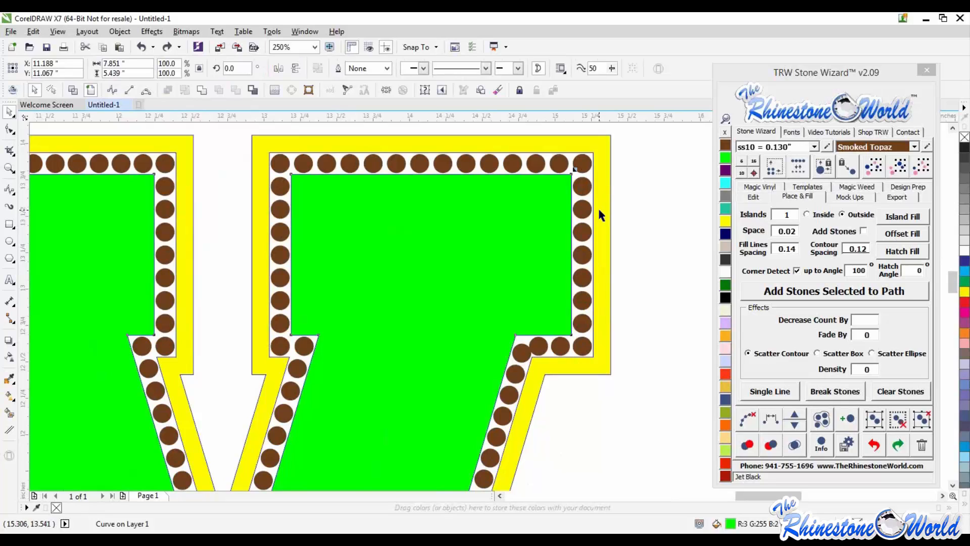
{"action": "left_click", "coordinate": [630, 213]}
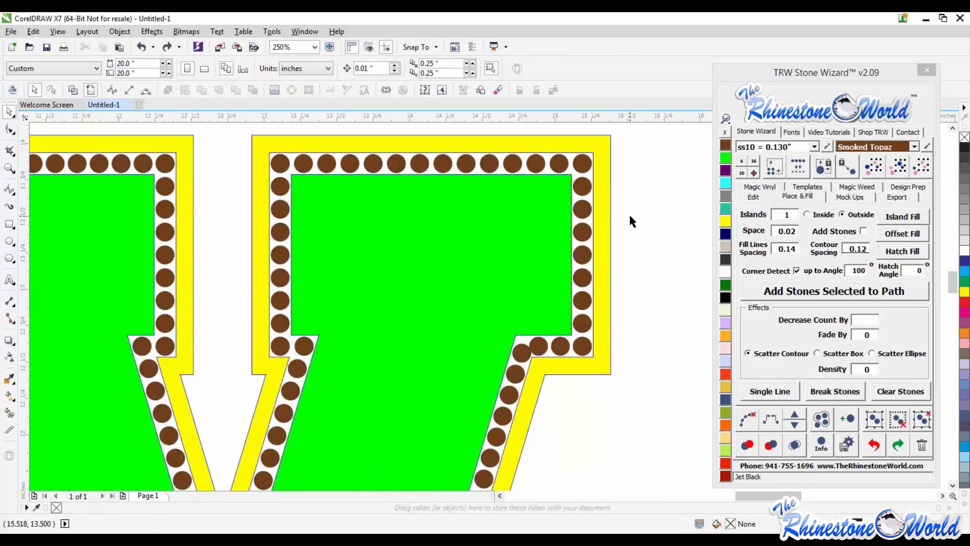
{"action": "scroll", "coordinate": [607, 307], "scroll_direction": "down", "scroll_amount": 2}
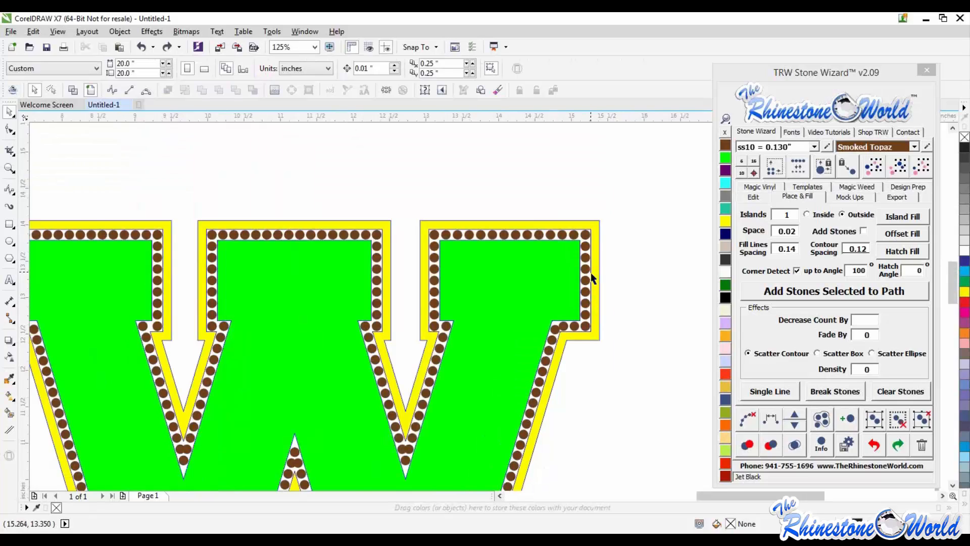
{"action": "scroll", "coordinate": [589, 282], "scroll_direction": "up", "scroll_amount": 2}
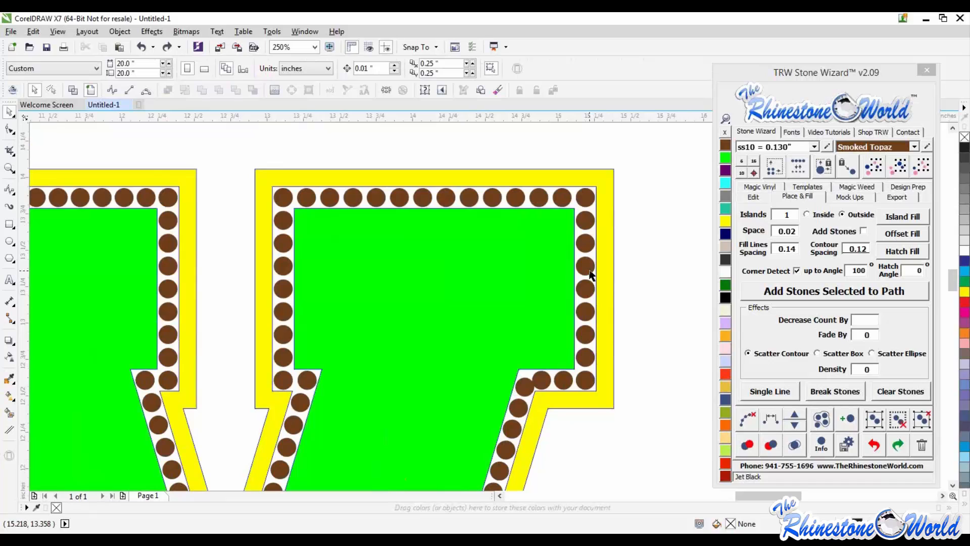
{"action": "scroll", "coordinate": [589, 256], "scroll_direction": "up", "scroll_amount": 2}
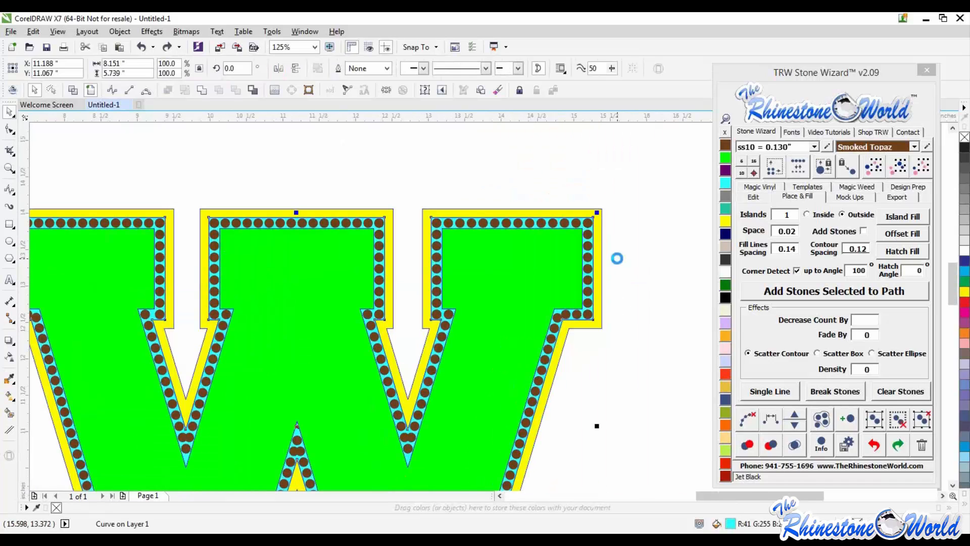
Try shifting the untrimmed yellow contour away from the W, and undo the move.
{"action": "left_click", "coordinate": [618, 253]}
{"action": "left_click_drag", "start_coordinate": [597, 253], "coordinate": [631, 267]}
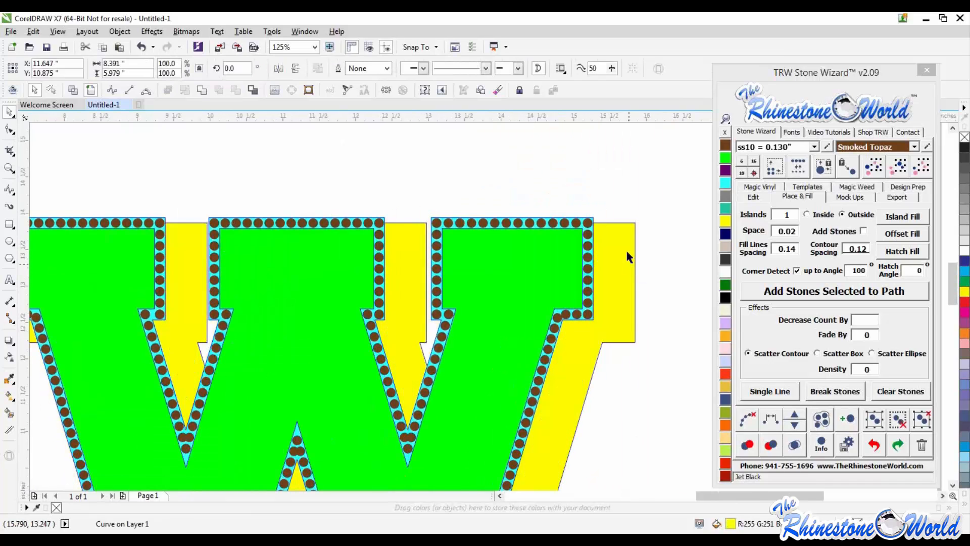
{"action": "key", "text": "ctrl+z"}
Move the aquamarine contour aside to examine the stones directly against the yellow layer, and undo the move.
{"action": "scroll", "coordinate": [626, 249], "scroll_direction": "up", "scroll_amount": 2}
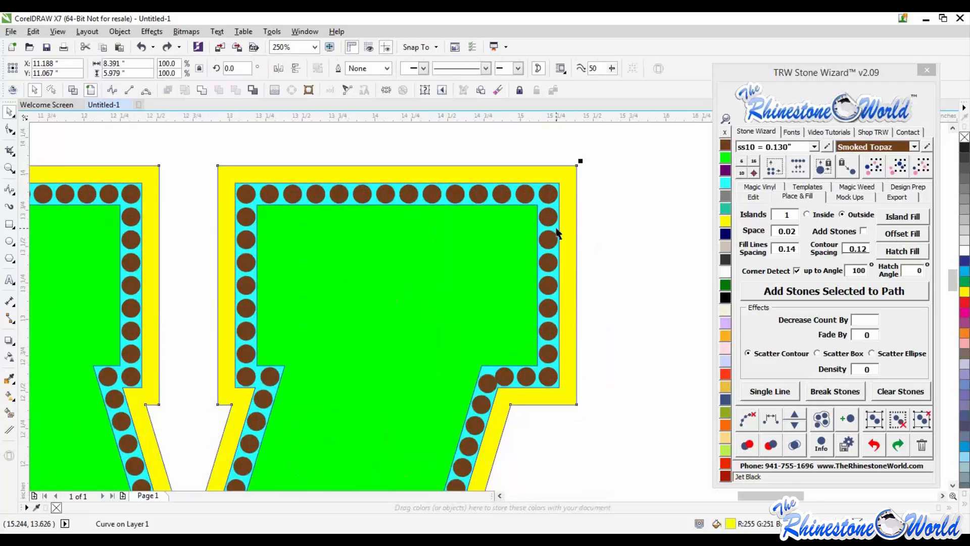
{"action": "left_click_drag", "start_coordinate": [557, 234], "coordinate": [669, 364]}
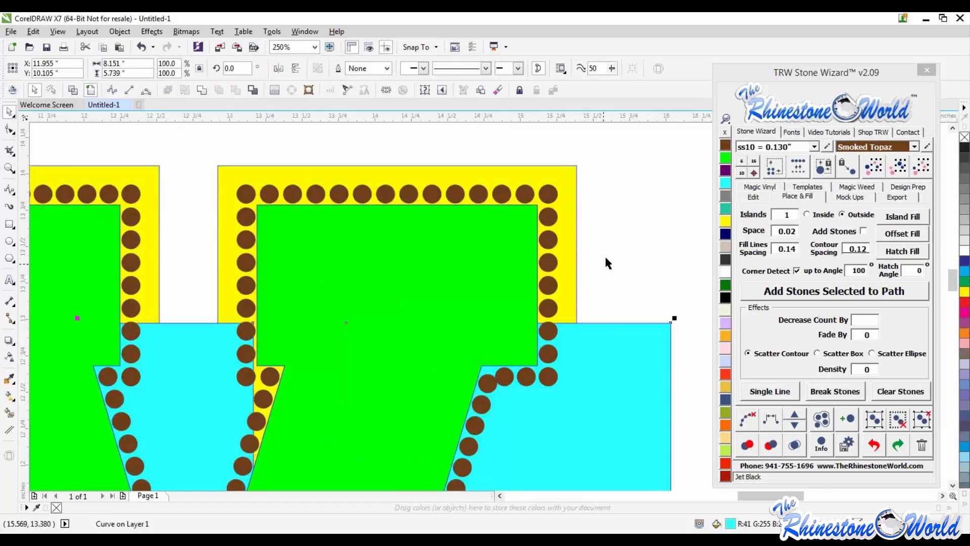
{"action": "scroll", "coordinate": [607, 261], "scroll_direction": "down", "scroll_amount": 2}
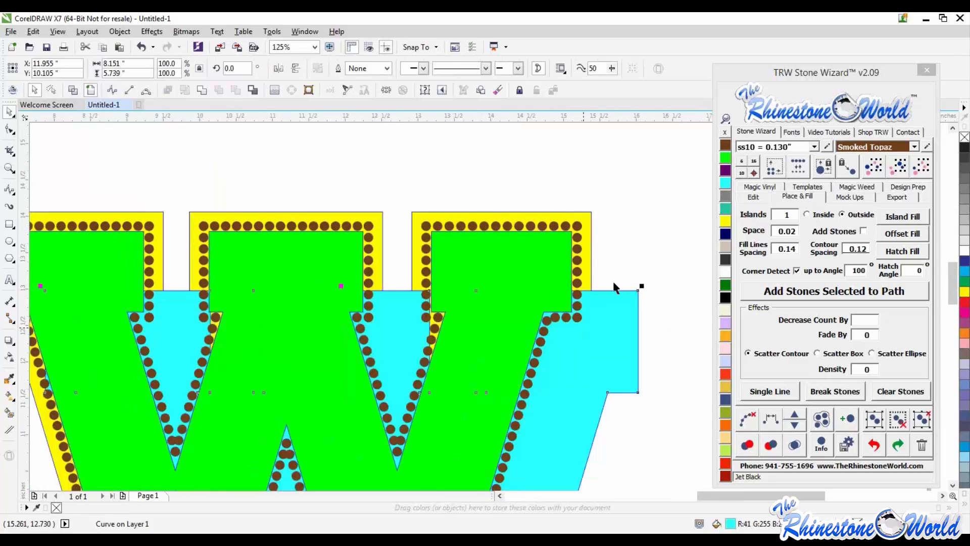
{"action": "scroll", "coordinate": [576, 253], "scroll_direction": "up", "scroll_amount": 4}
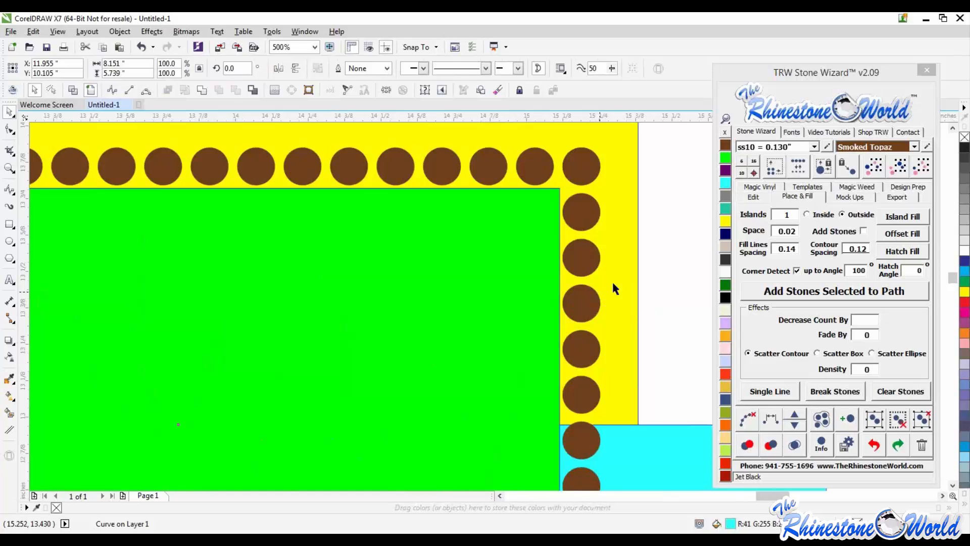
{"action": "key", "text": "ctrl+z"}
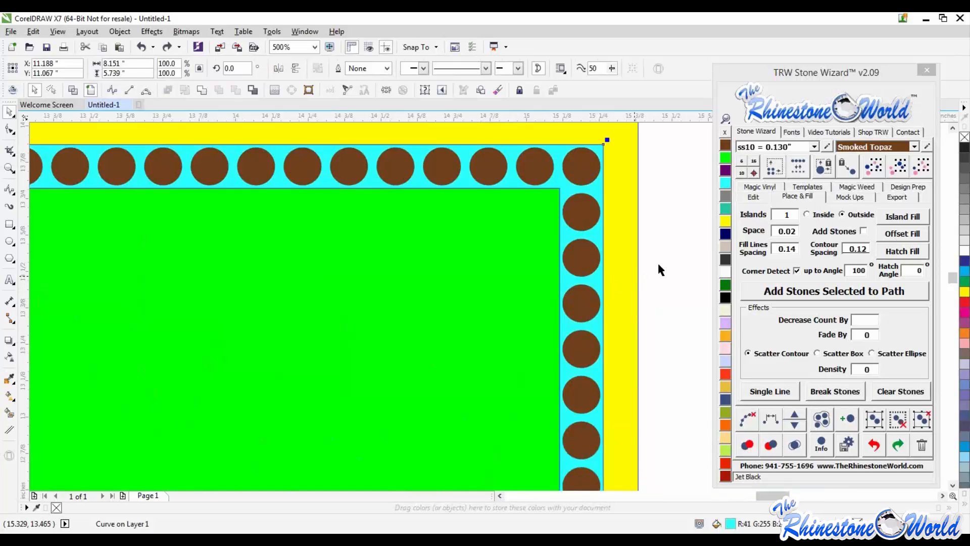
Select the green shape with the aquamarine and yellow contours, and trim the yellow contour with the inner shapes.
{"action": "left_click", "coordinate": [659, 264]}
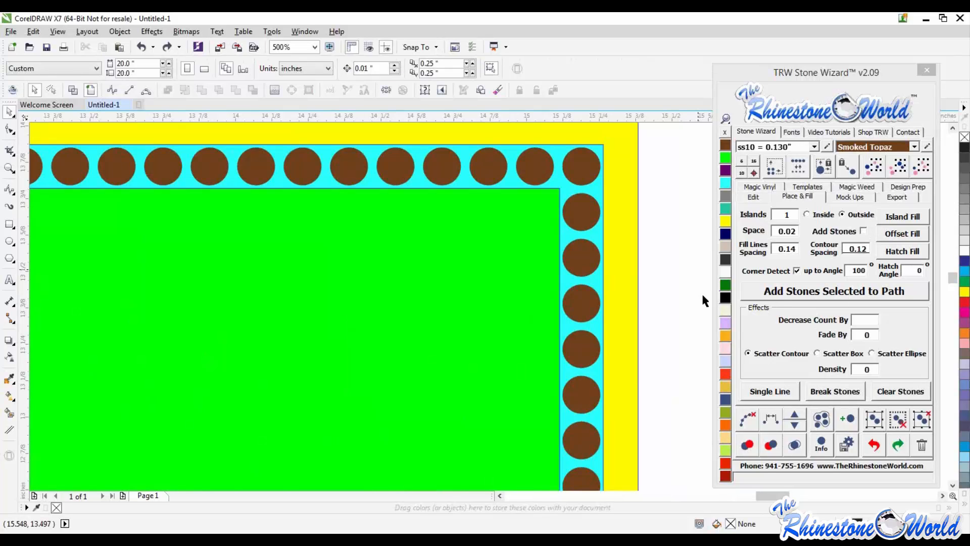
{"action": "left_click", "coordinate": [539, 243]}
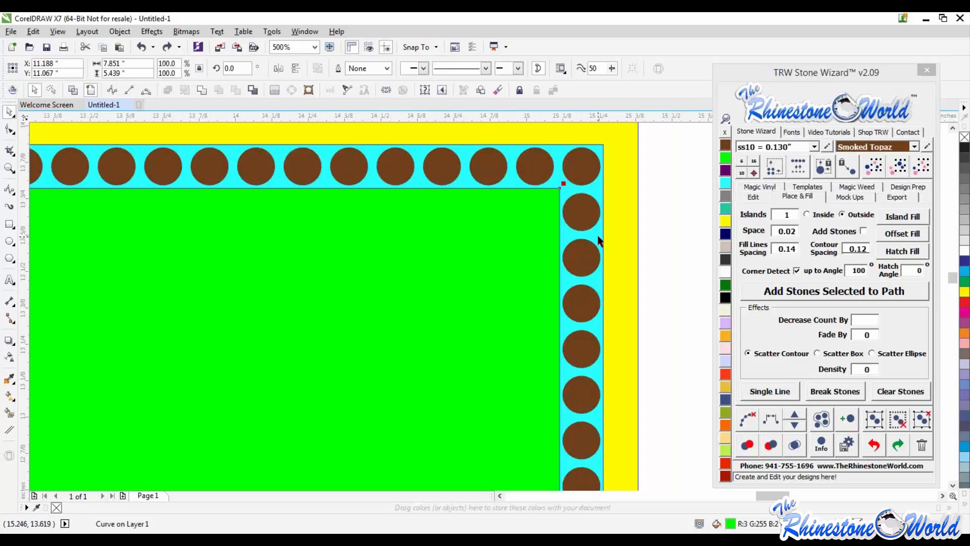
{"action": "left_click", "coordinate": [602, 240], "text": "shift"}
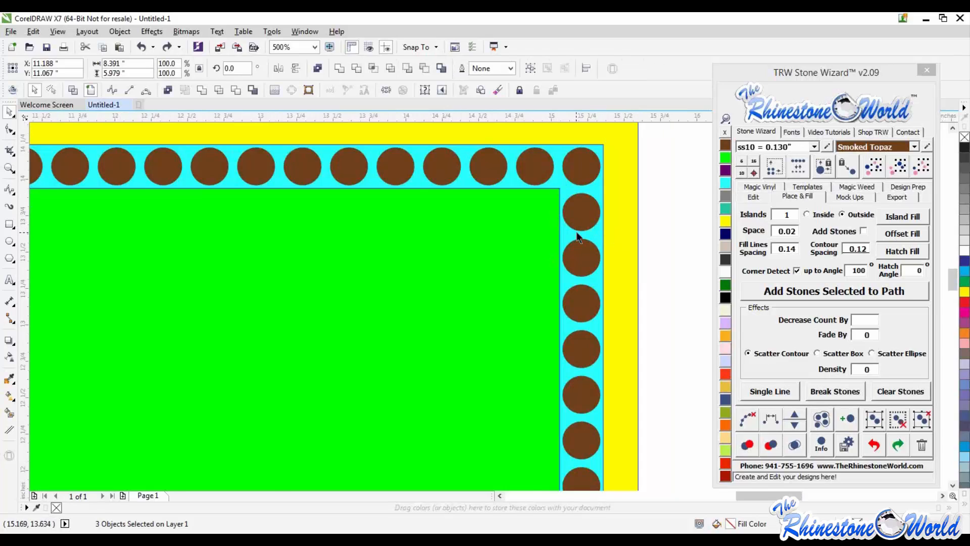
{"action": "scroll", "coordinate": [558, 221], "scroll_direction": "down", "scroll_amount": 2}
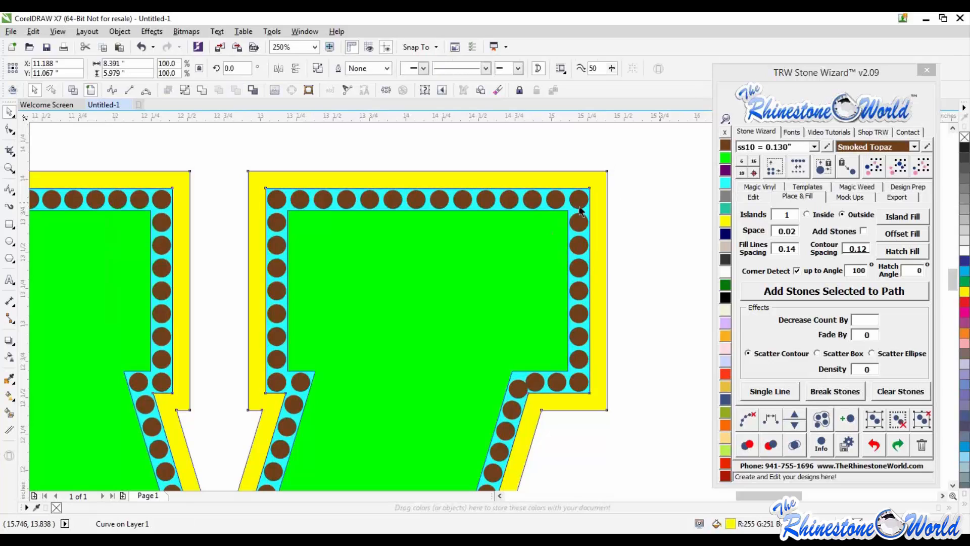
Delete the aquamarine contour, try moving the green shape aside, and undo only that green shape move.
{"action": "left_click_drag", "start_coordinate": [586, 215], "coordinate": [670, 256]}
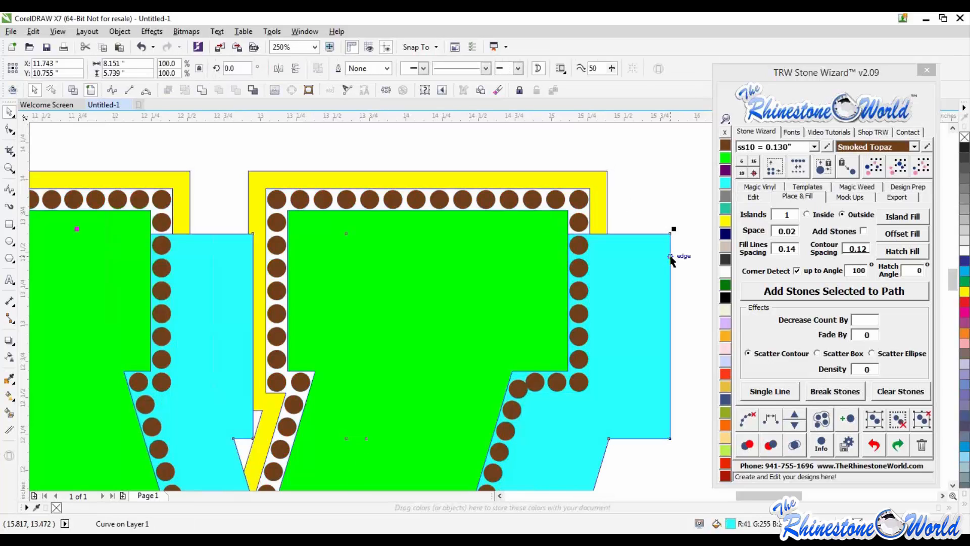
{"action": "key", "text": "Delete"}
{"action": "left_click_drag", "start_coordinate": [557, 263], "coordinate": [505, 316]}
{"action": "key", "text": "ctrl+z"}
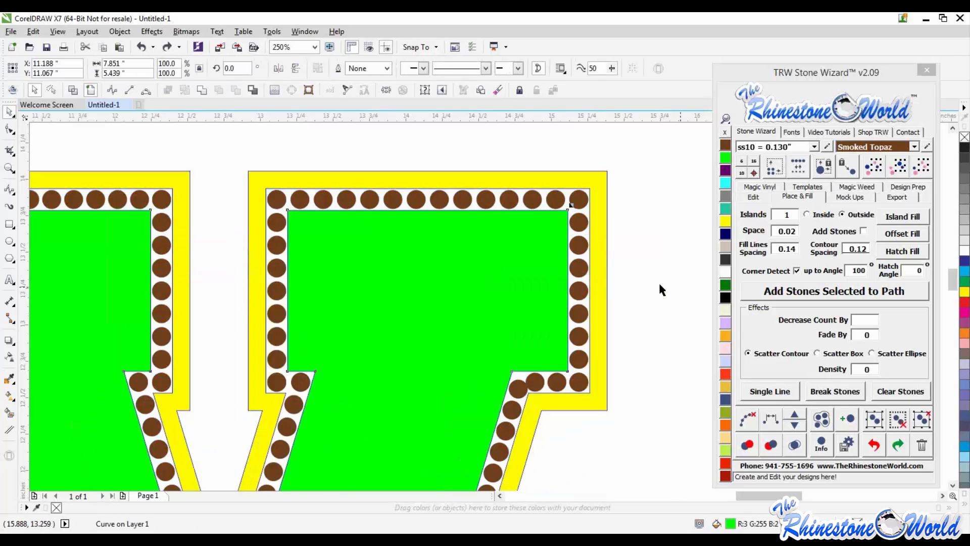
{"action": "key", "text": "shift+F2"}
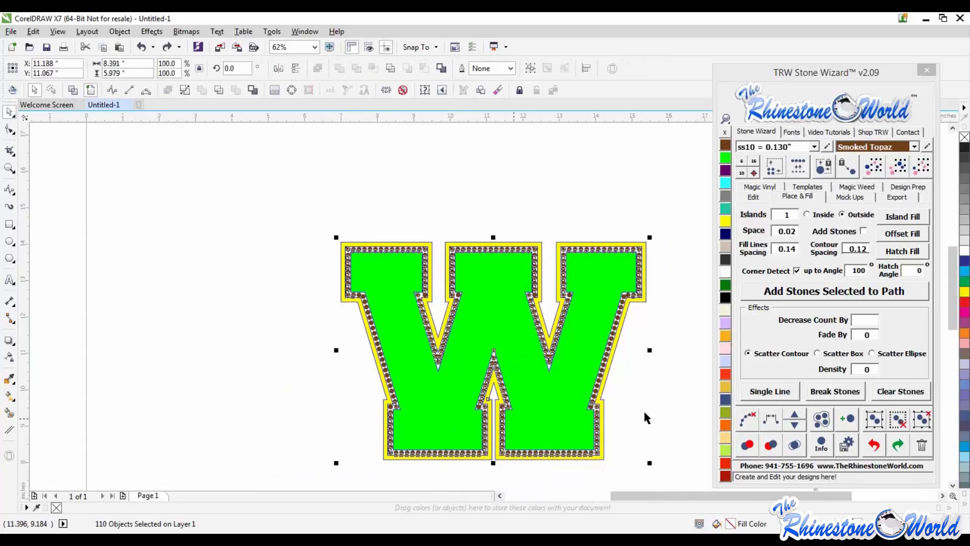
Try moving the corner stone and a run of stones along the W's right serif, and undo both moves.
{"action": "left_click", "coordinate": [643, 405]}
{"action": "scroll", "coordinate": [645, 288], "scroll_direction": "up", "scroll_amount": 5}
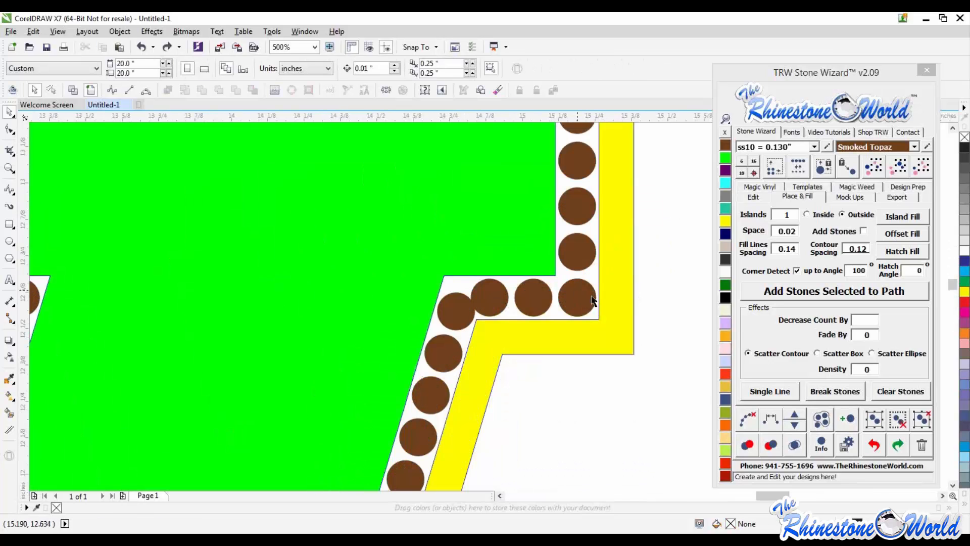
{"action": "left_click_drag", "start_coordinate": [582, 305], "coordinate": [596, 292]}
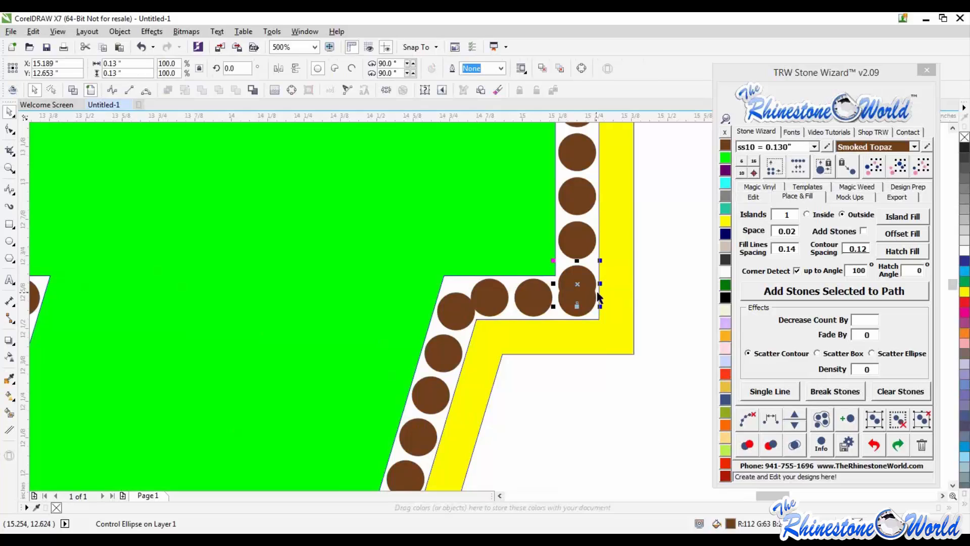
{"action": "key", "text": "ctrl+z"}
{"action": "left_click_drag", "start_coordinate": [575, 202], "coordinate": [627, 202]}
{"action": "key", "text": "ctrl+z"}
Select the whole W design and break its blended stones apart into individual stones.
{"action": "scroll", "coordinate": [646, 313], "scroll_direction": "down", "scroll_amount": 4}
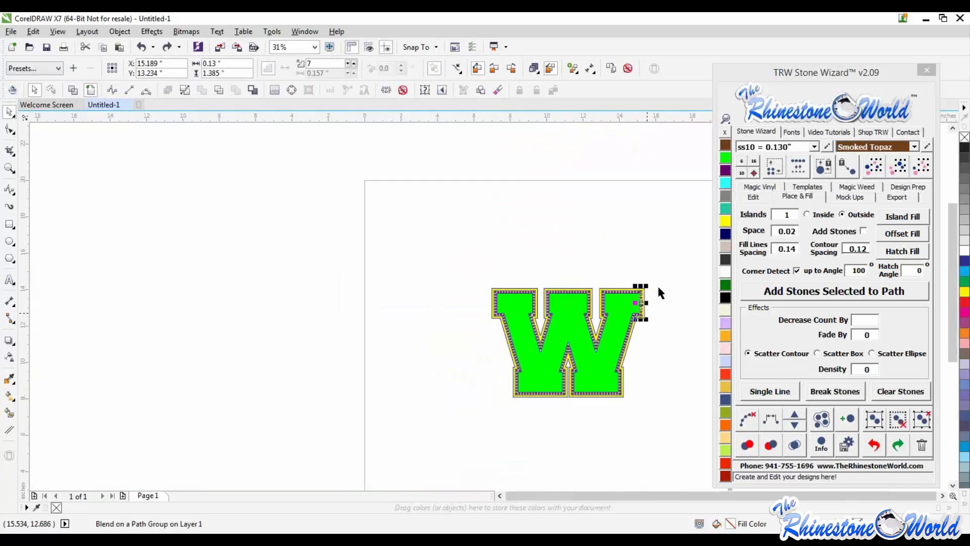
{"action": "left_click_drag", "start_coordinate": [677, 253], "coordinate": [427, 440]}
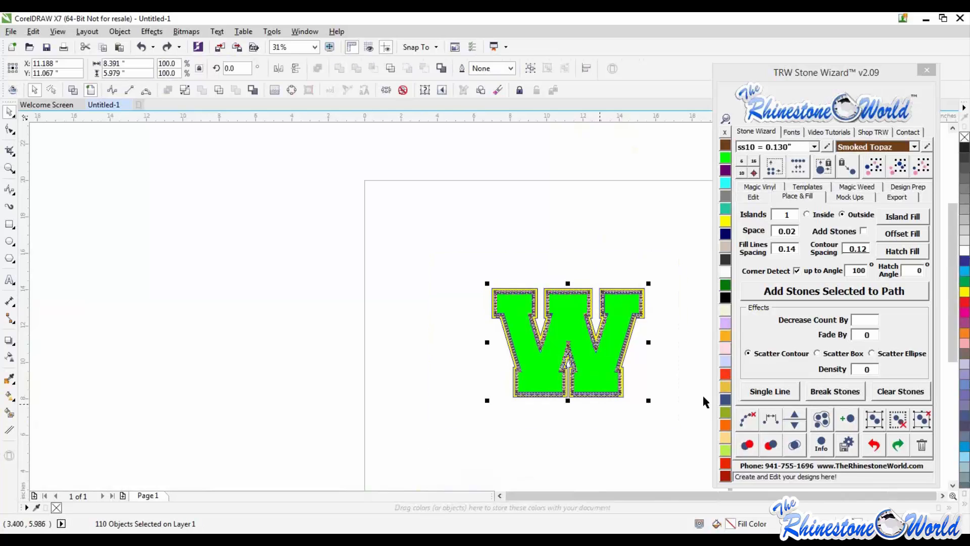
{"action": "left_click", "coordinate": [752, 422]}
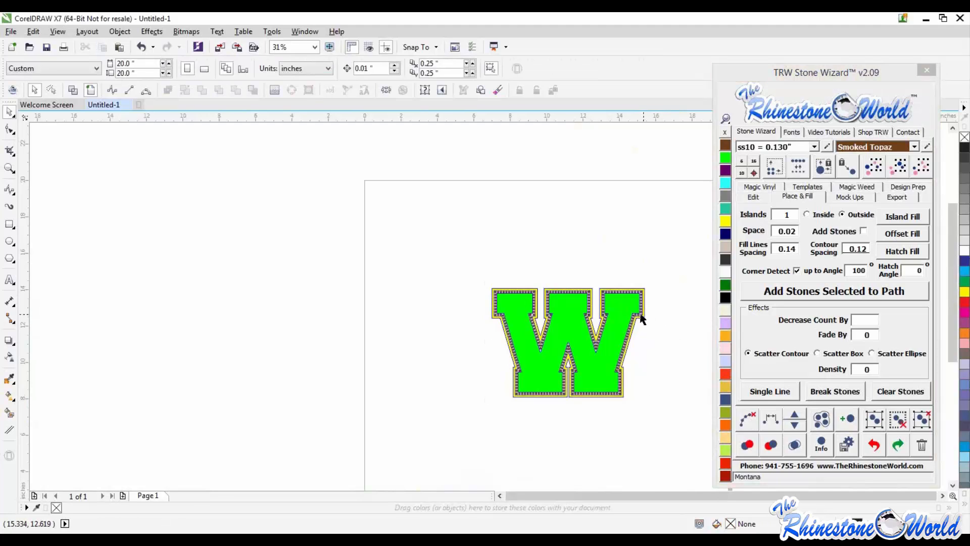
Select the green shape and the yellow contour together, and point out the Trim command for cutting layers.
{"action": "scroll", "coordinate": [631, 308], "scroll_direction": "up", "scroll_amount": 3}
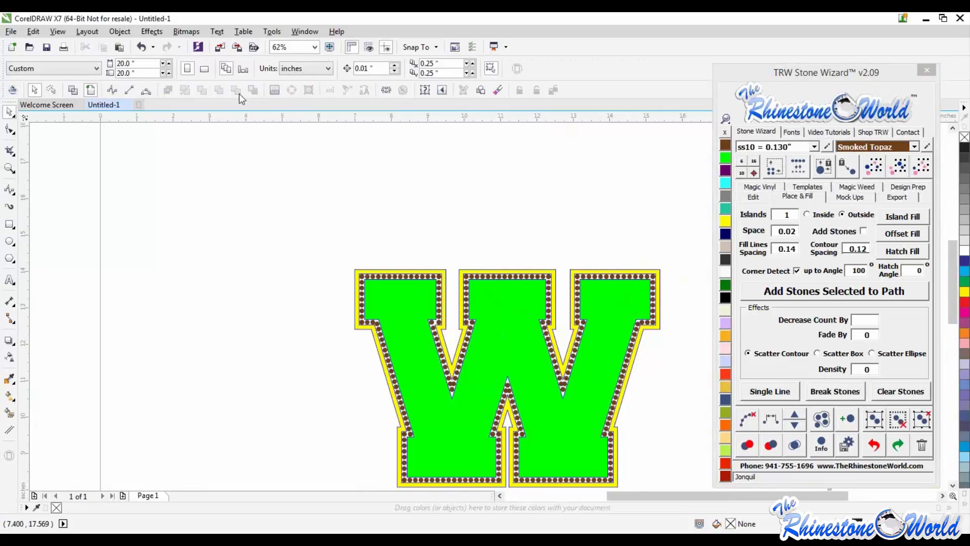
{"action": "left_click", "coordinate": [532, 349]}
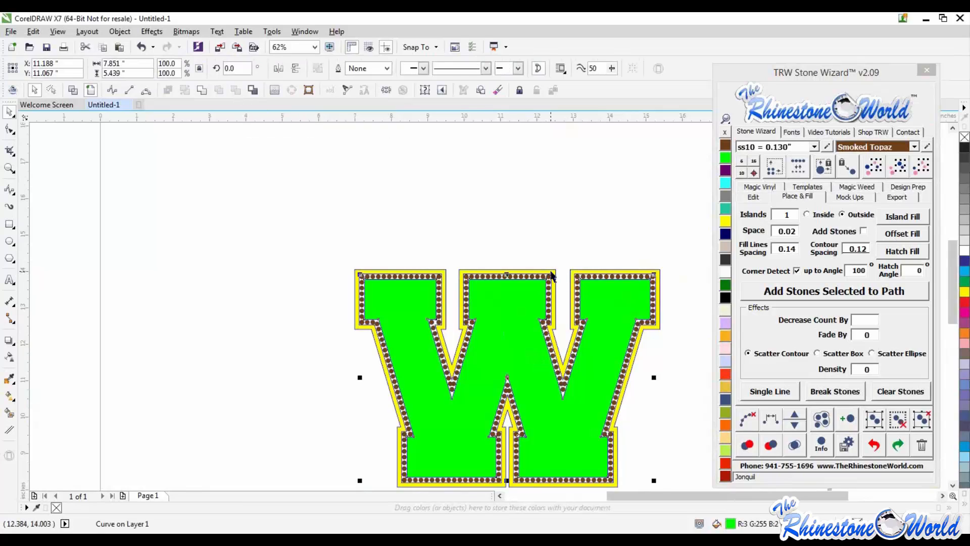
{"action": "left_click", "coordinate": [553, 276], "text": "shift"}
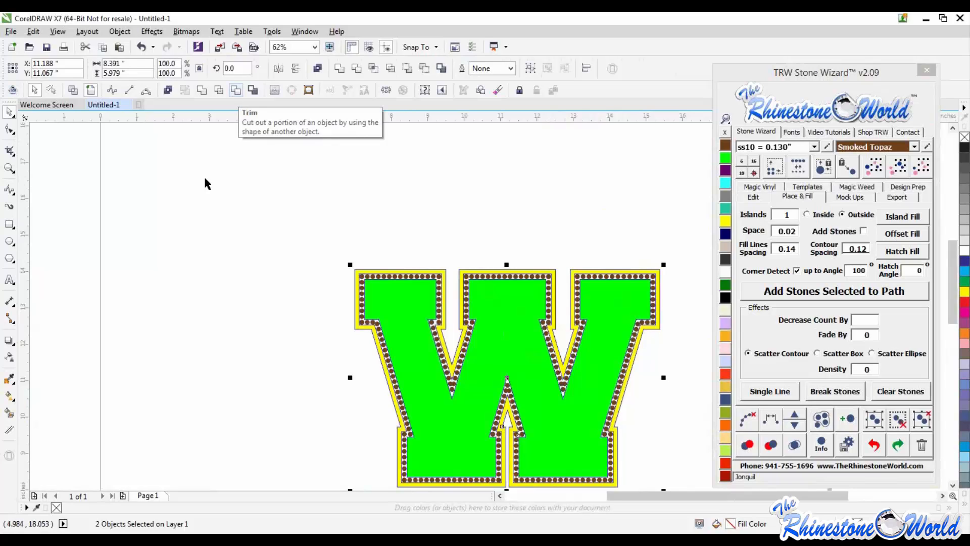
{"action": "left_click", "coordinate": [669, 305]}
Try pulling a single stone out of the right serif, undo the move, and test selecting all same-size stones.
{"action": "scroll", "coordinate": [669, 303], "scroll_direction": "up", "scroll_amount": 2}
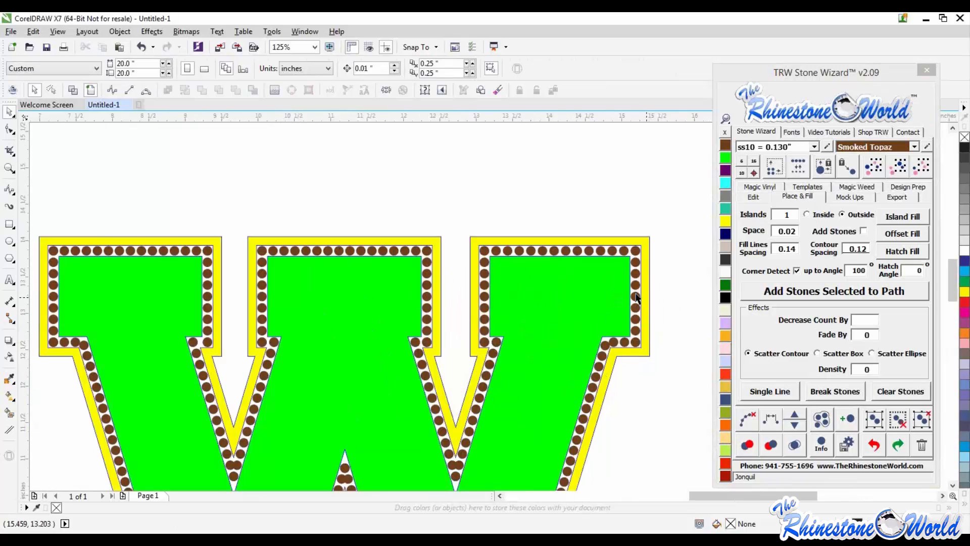
{"action": "left_click", "coordinate": [649, 275]}
{"action": "scroll", "coordinate": [655, 275], "scroll_direction": "up", "scroll_amount": 3}
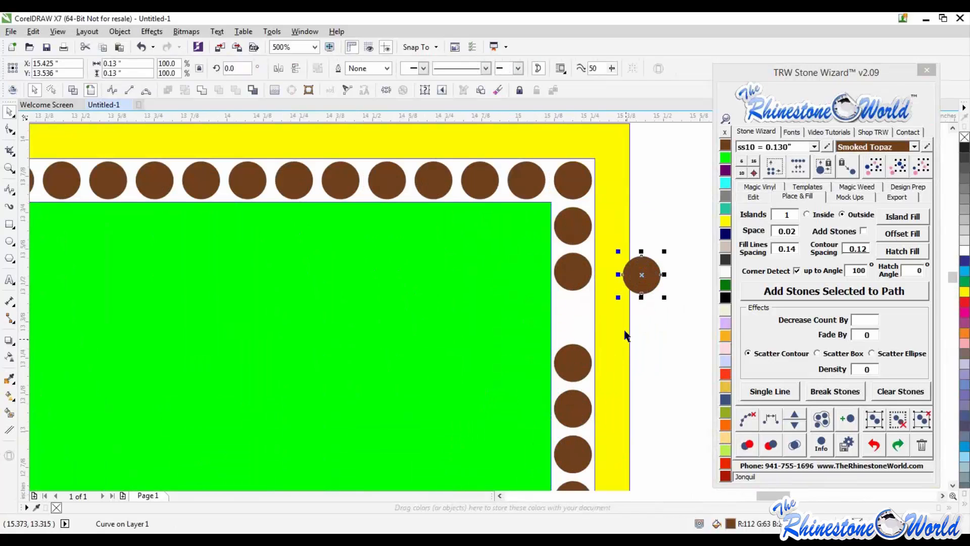
{"action": "left_click_drag", "start_coordinate": [644, 275], "coordinate": [612, 281]}
{"action": "scroll", "coordinate": [624, 316], "scroll_direction": "down", "scroll_amount": 2}
{"action": "left_click", "coordinate": [895, 168]}
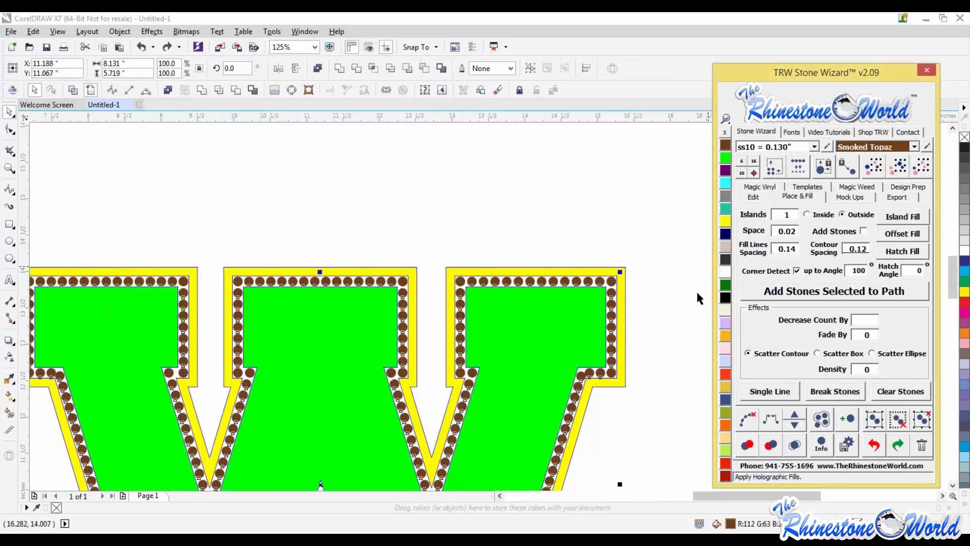
{"action": "left_click", "coordinate": [642, 291]}
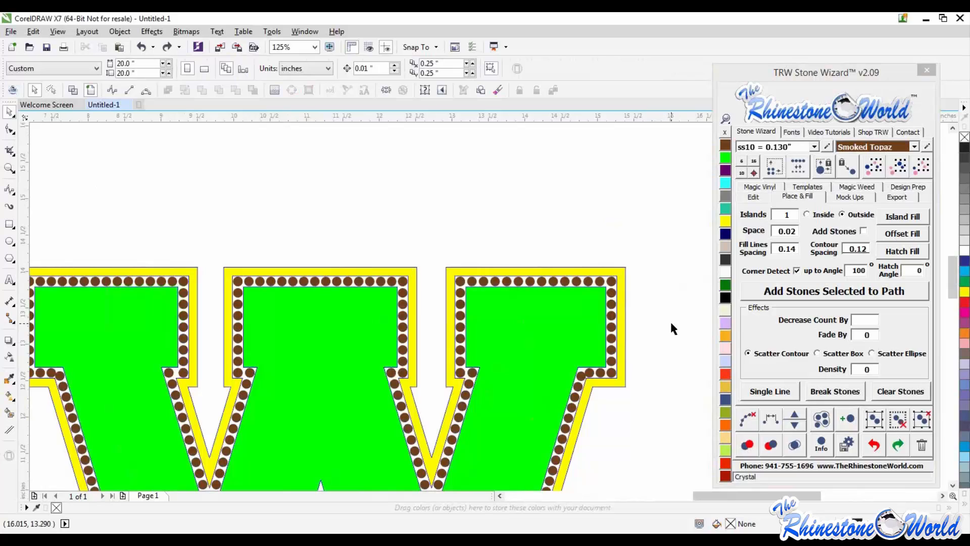
Select all stones matching the size of one in the right serif, and remove the overlapping stones.
{"action": "scroll", "coordinate": [627, 339], "scroll_direction": "up", "scroll_amount": 2}
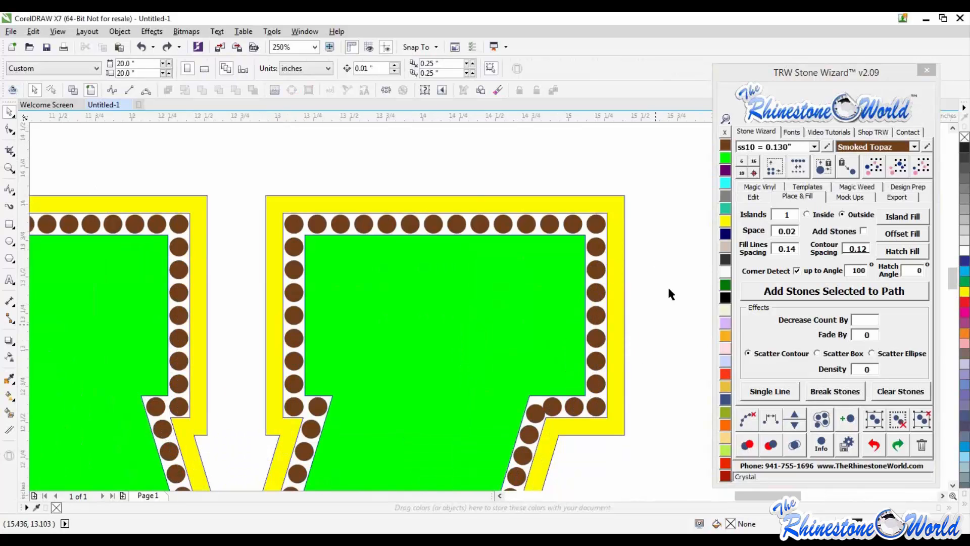
{"action": "left_click_drag", "start_coordinate": [596, 225], "coordinate": [627, 230]}
{"action": "mouse_move", "coordinate": [595, 225]}
{"action": "left_mouse_down"}
{"action": "mouse_move", "coordinate": [589, 210]}
{"action": "mouse_move", "coordinate": [597, 224]}
{"action": "left_mouse_up"}
{"action": "left_click", "coordinate": [598, 248]}
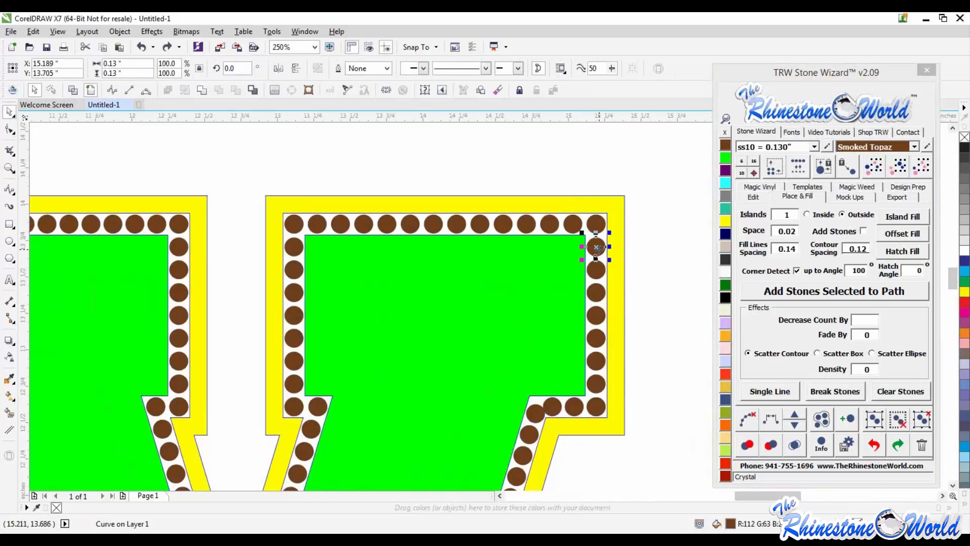
{"action": "left_click", "coordinate": [900, 171]}
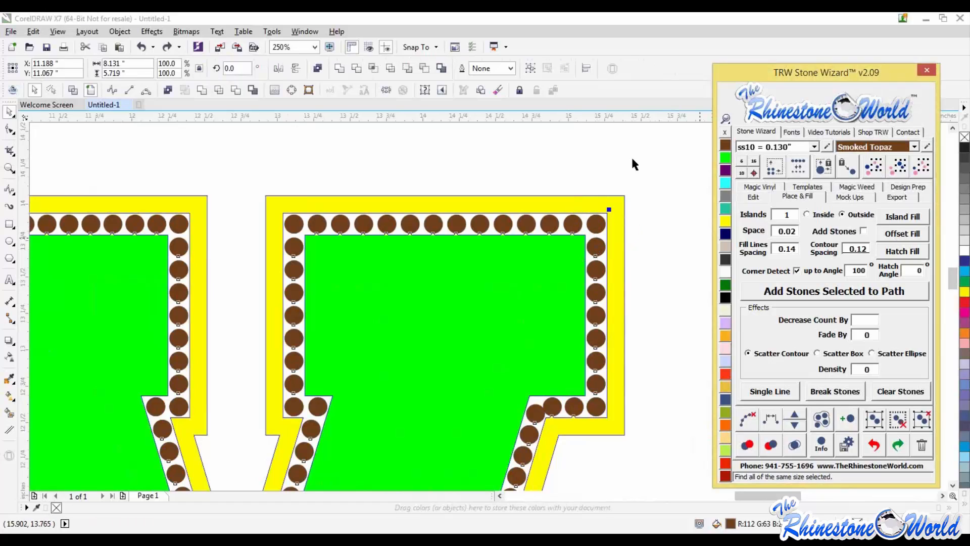
{"action": "left_click", "coordinate": [795, 446]}
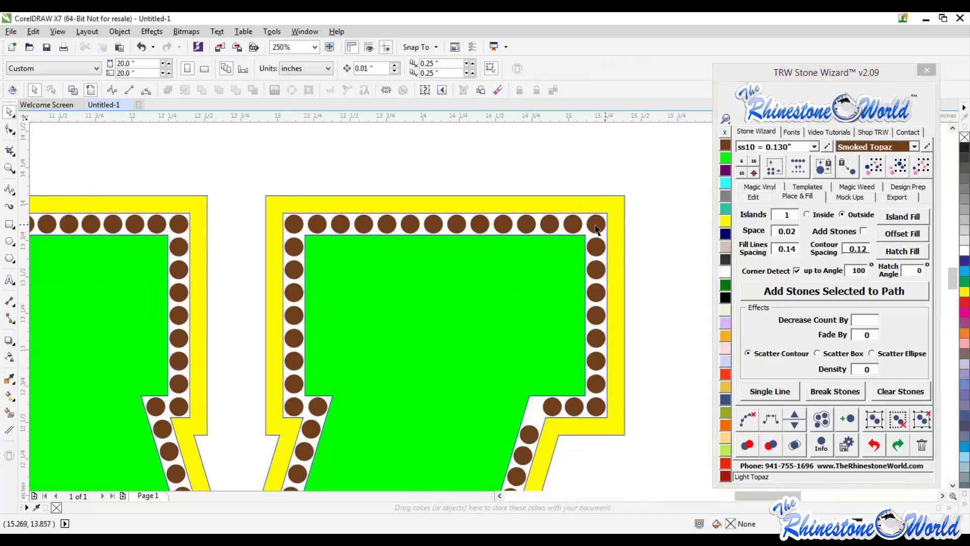
Try moving the right serif's upper corner stone off the outline, and undo the move.
{"action": "left_click_drag", "start_coordinate": [596, 225], "coordinate": [613, 205]}
{"action": "key", "text": "ctrl+z"}
{"action": "left_click", "coordinate": [653, 286]}
{"action": "scroll", "coordinate": [654, 287], "scroll_direction": "down", "scroll_amount": 1}
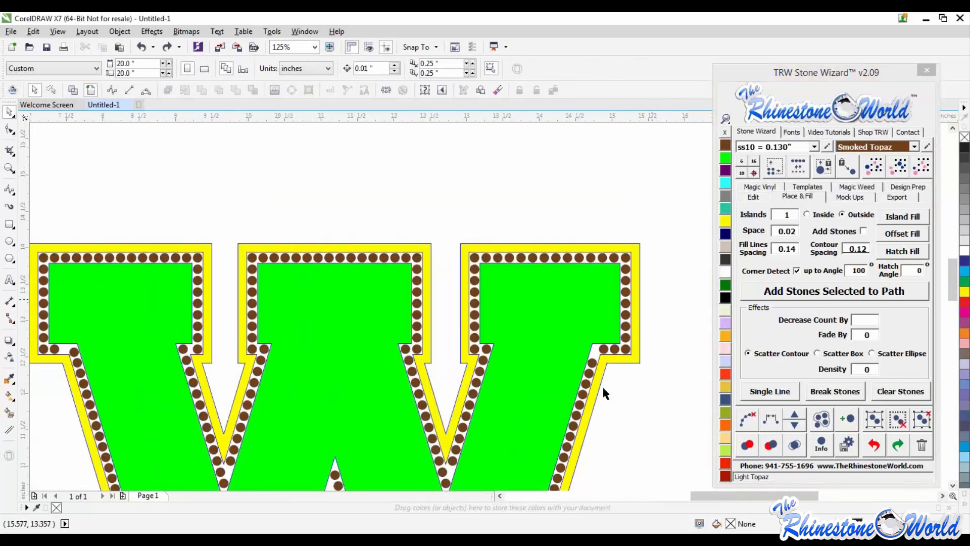
Fill the gap at the right serif's inner corner with a copy of the neighboring stone.
{"action": "scroll", "coordinate": [601, 370], "scroll_direction": "up", "scroll_amount": 3}
{"action": "left_click_drag", "start_coordinate": [617, 217], "coordinate": [538, 247]}
{"action": "left_click", "coordinate": [574, 286]}
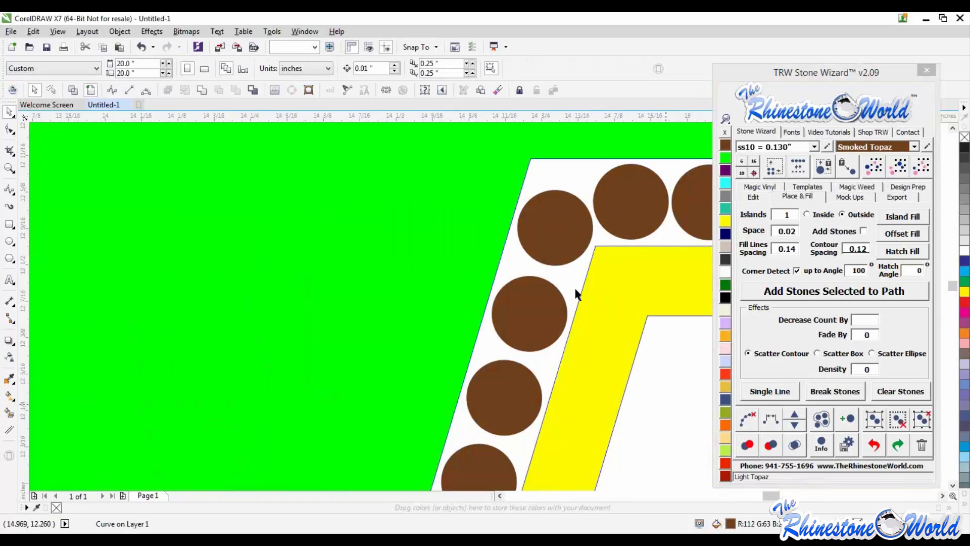
Center the off-center stone below the yellow tip in the W's right V notch, above the lowest stone.
{"action": "scroll", "coordinate": [575, 287], "scroll_direction": "down", "scroll_amount": 3}
{"action": "scroll", "coordinate": [440, 384], "scroll_direction": "up", "scroll_amount": 3}
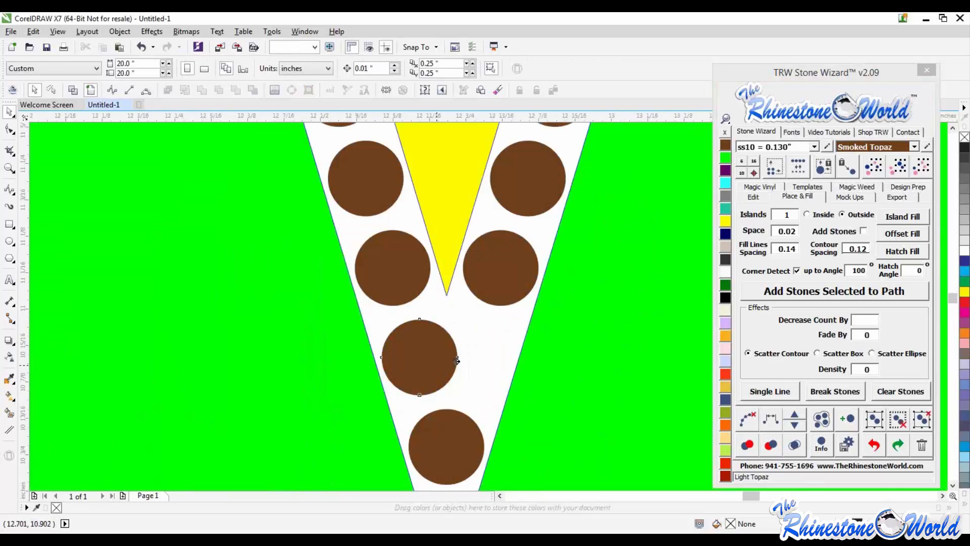
{"action": "left_click_drag", "start_coordinate": [436, 361], "coordinate": [462, 361]}
{"action": "left_click", "coordinate": [505, 341]}
{"action": "scroll", "coordinate": [507, 342], "scroll_direction": "down", "scroll_amount": 3}
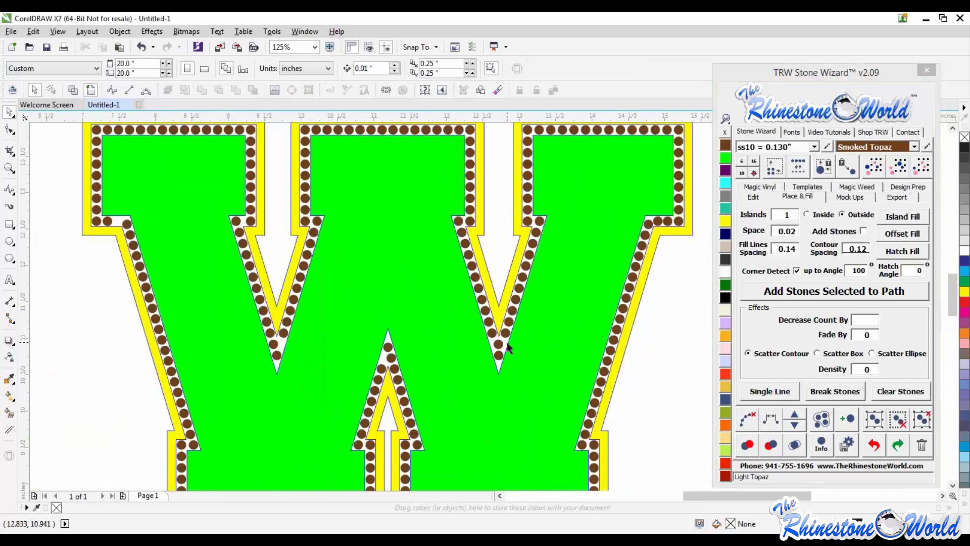
{"action": "scroll", "coordinate": [484, 408], "scroll_direction": "up", "scroll_amount": 5}
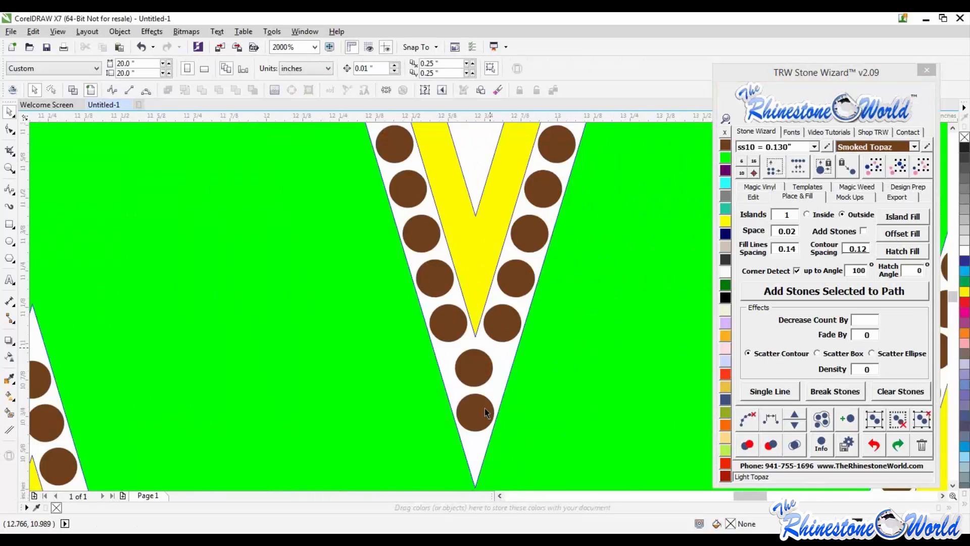
{"action": "mouse_move", "coordinate": [480, 305]}
{"action": "left_mouse_down"}
{"action": "mouse_move", "coordinate": [417, 306]}
{"action": "mouse_move", "coordinate": [561, 292]}
{"action": "mouse_move", "coordinate": [486, 297]}
{"action": "left_mouse_up"}
{"action": "left_click", "coordinate": [574, 267]}
{"action": "scroll", "coordinate": [517, 271], "scroll_direction": "down", "scroll_amount": 2}
{"action": "scroll", "coordinate": [518, 275], "scroll_direction": "down", "scroll_amount": 2}
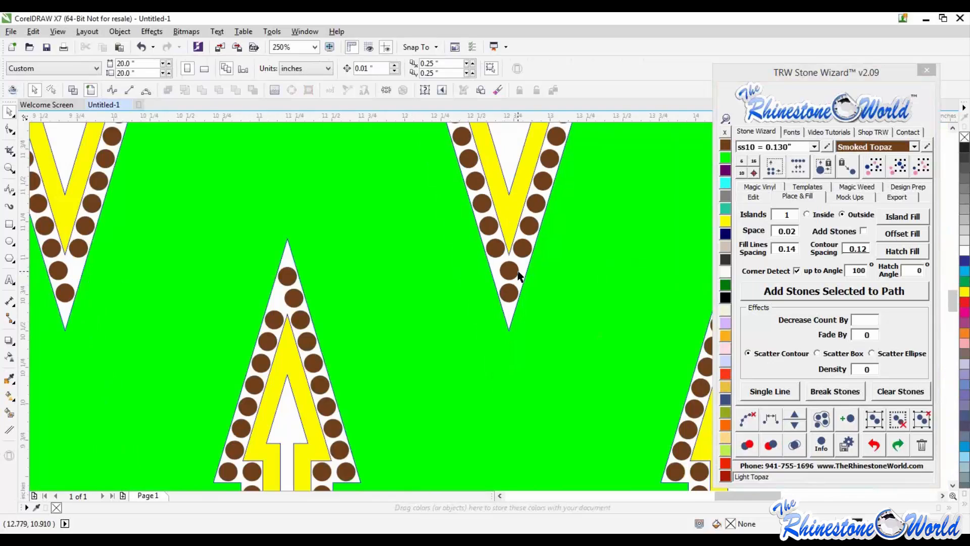
Center the off-center stones under the W's middle peak and in its left V notch.
{"action": "scroll", "coordinate": [298, 293], "scroll_direction": "up", "scroll_amount": 2}
{"action": "mouse_move", "coordinate": [318, 289]}
{"action": "left_mouse_down"}
{"action": "mouse_move", "coordinate": [295, 286]}
{"action": "mouse_move", "coordinate": [305, 288]}
{"action": "left_mouse_up"}
{"action": "scroll", "coordinate": [306, 289], "scroll_direction": "down", "scroll_amount": 2}
{"action": "scroll", "coordinate": [189, 275], "scroll_direction": "up", "scroll_amount": 1}
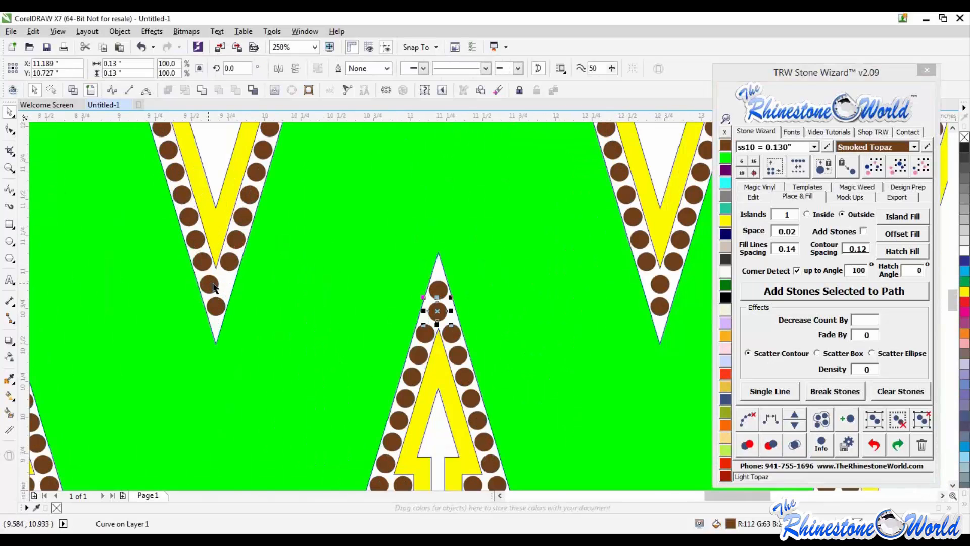
{"action": "left_click", "coordinate": [207, 275]}
{"action": "left_click_drag", "start_coordinate": [208, 275], "coordinate": [214, 275]}
{"action": "scroll", "coordinate": [345, 349], "scroll_direction": "down", "scroll_amount": 2}
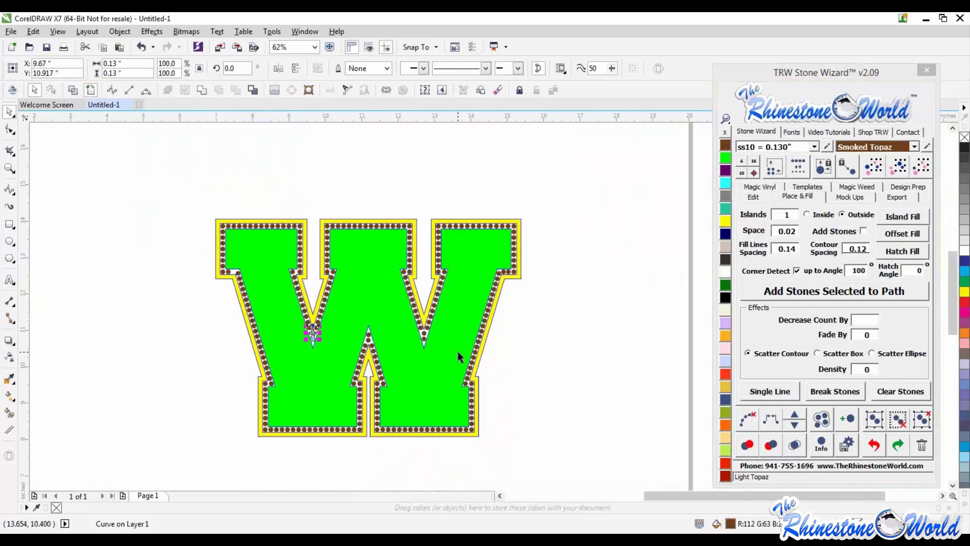
{"action": "left_click", "coordinate": [545, 353]}
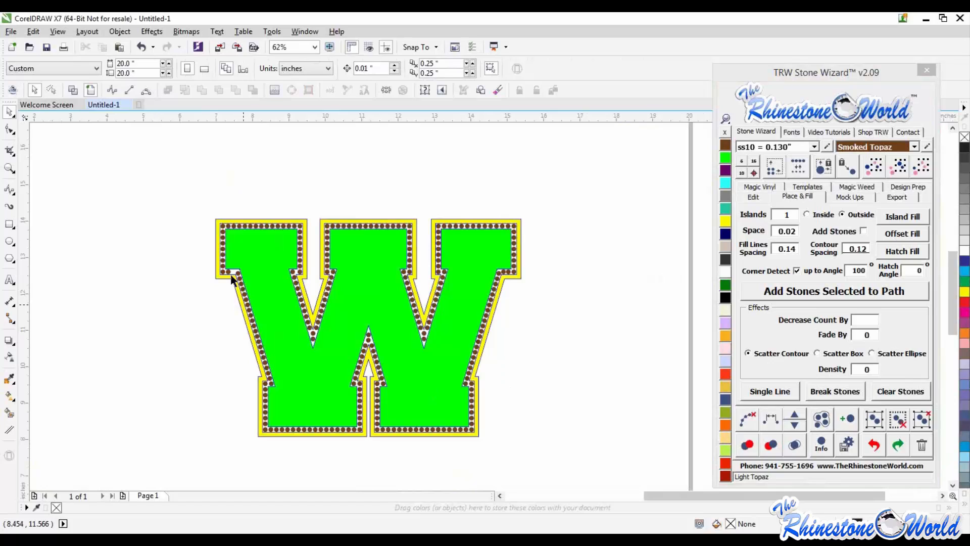
Shift the last stone of the left serif's lower row slightly left, and copy it into the adjacent gap.
{"action": "scroll", "coordinate": [230, 274], "scroll_direction": "up", "scroll_amount": 3}
{"action": "scroll", "coordinate": [221, 250], "scroll_direction": "up", "scroll_amount": 2}
{"action": "left_click", "coordinate": [193, 204]}
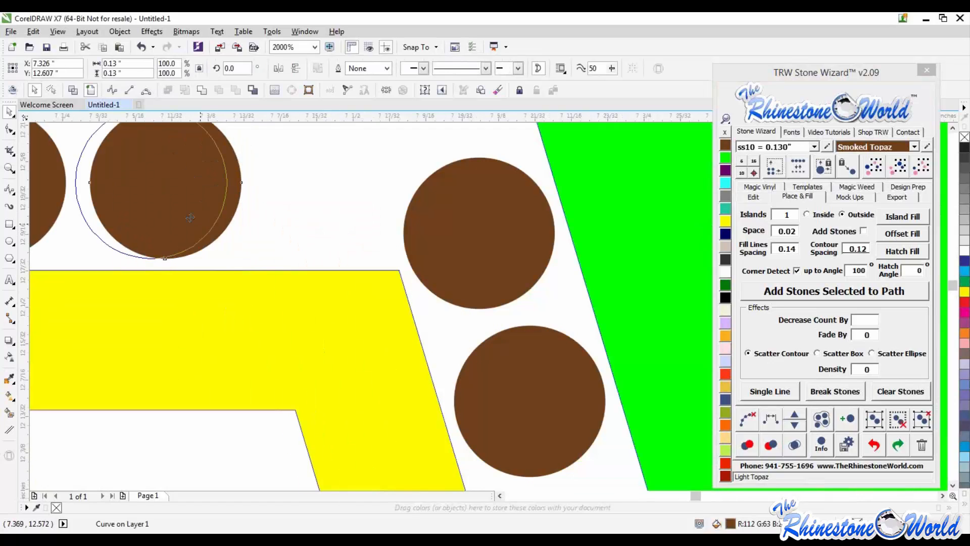
{"action": "left_click_drag", "start_coordinate": [194, 203], "coordinate": [365, 210]}
{"action": "right_click", "coordinate": [365, 210]}
{"action": "left_click", "coordinate": [431, 329]}
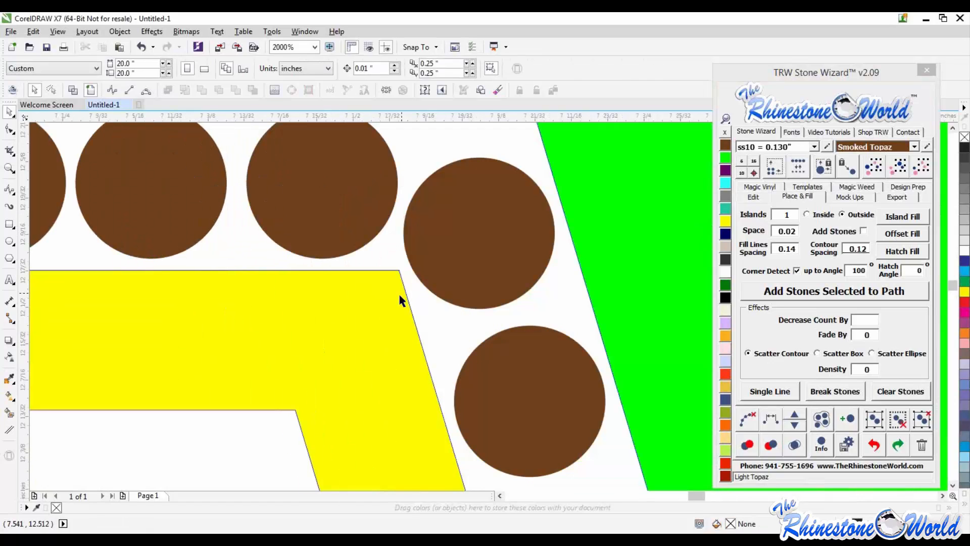
Remove the outlines from all objects of the W design.
{"action": "scroll", "coordinate": [399, 292], "scroll_direction": "down", "scroll_amount": 6}
{"action": "left_click_drag", "start_coordinate": [287, 447], "coordinate": [561, 260]}
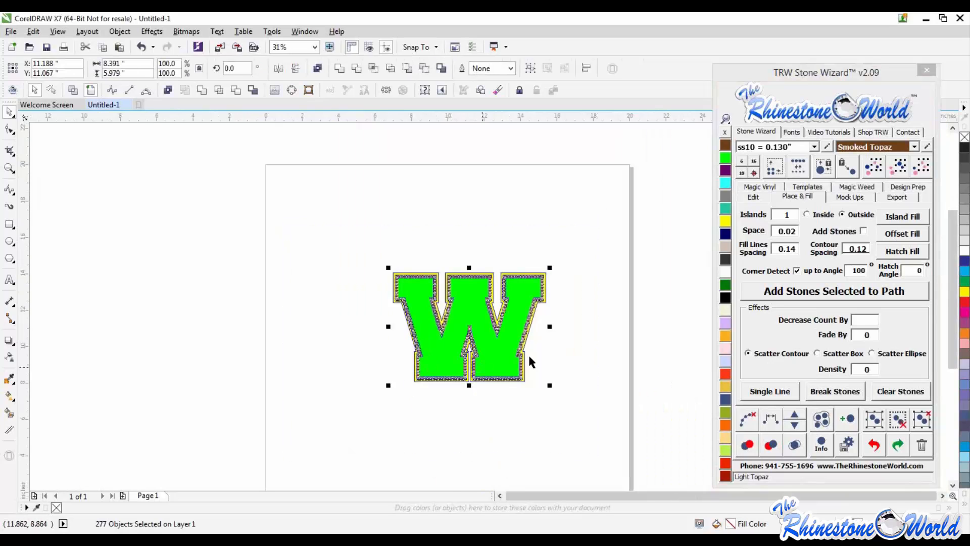
{"action": "scroll", "coordinate": [529, 353], "scroll_direction": "up", "scroll_amount": 3}
{"action": "scroll", "coordinate": [485, 321], "scroll_direction": "up", "scroll_amount": 2}
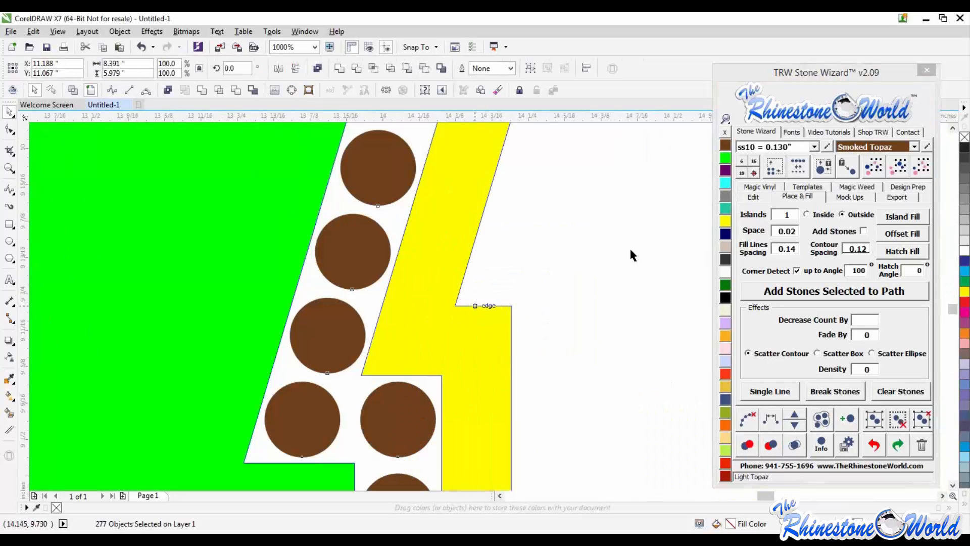
{"action": "right_click", "coordinate": [725, 133]}
{"action": "left_click", "coordinate": [549, 304]}
{"action": "scroll", "coordinate": [550, 304], "scroll_direction": "down", "scroll_amount": 2}
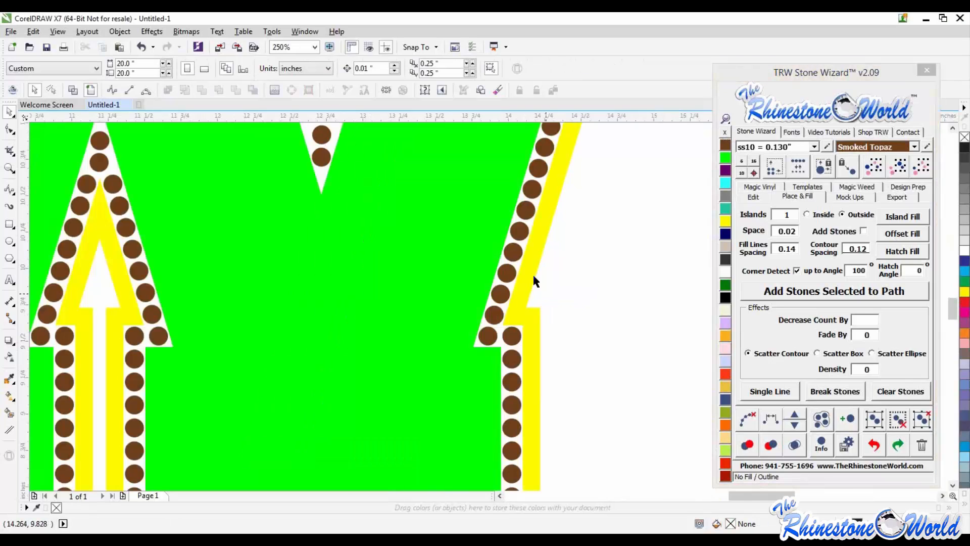
{"action": "scroll", "coordinate": [524, 340], "scroll_direction": "down", "scroll_amount": 2}
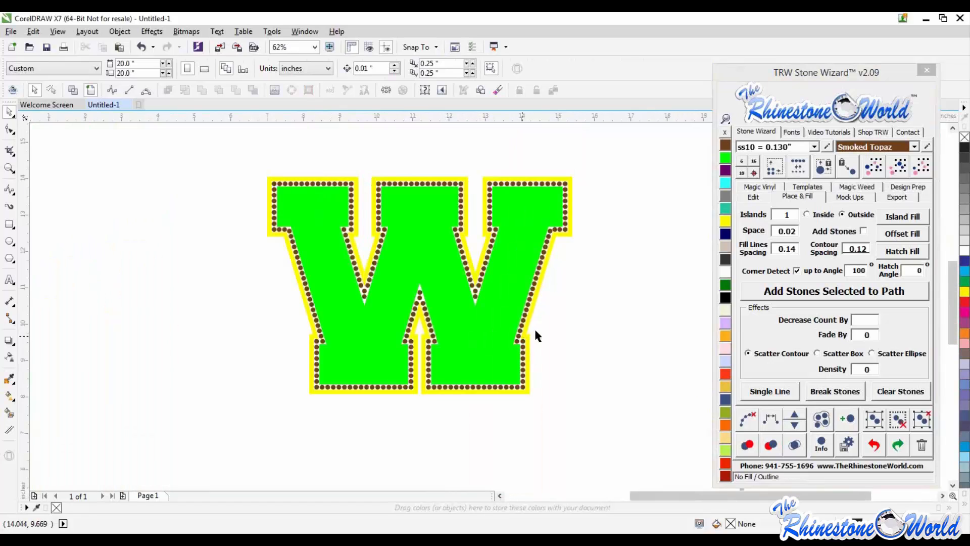
{"action": "scroll", "coordinate": [535, 188], "scroll_direction": "up", "scroll_amount": 1}
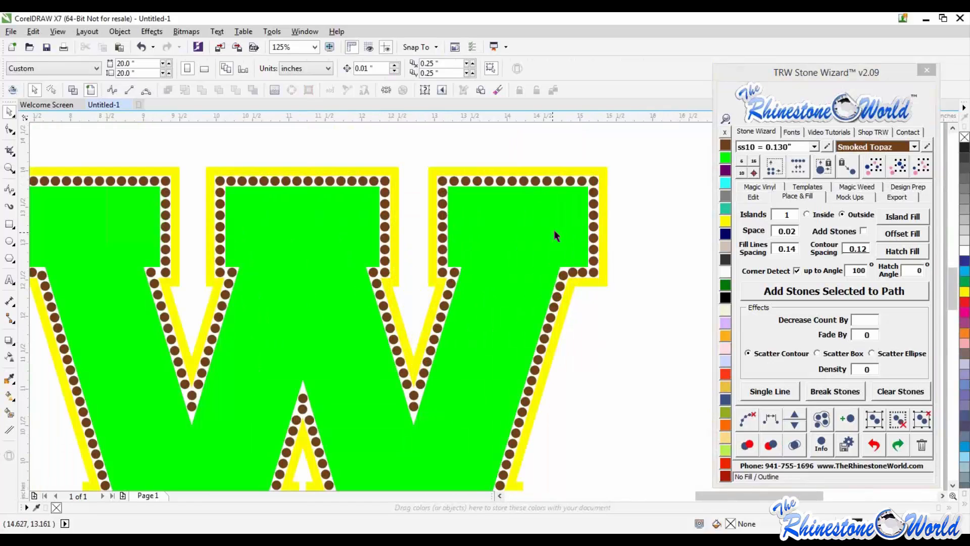
{"action": "scroll", "coordinate": [557, 242], "scroll_direction": "down", "scroll_amount": 1}
Fill the inner green W with the Grass glitter vinyl and the outer yellow layer with the Gold glitter vinyl.
{"action": "left_click", "coordinate": [538, 265]}
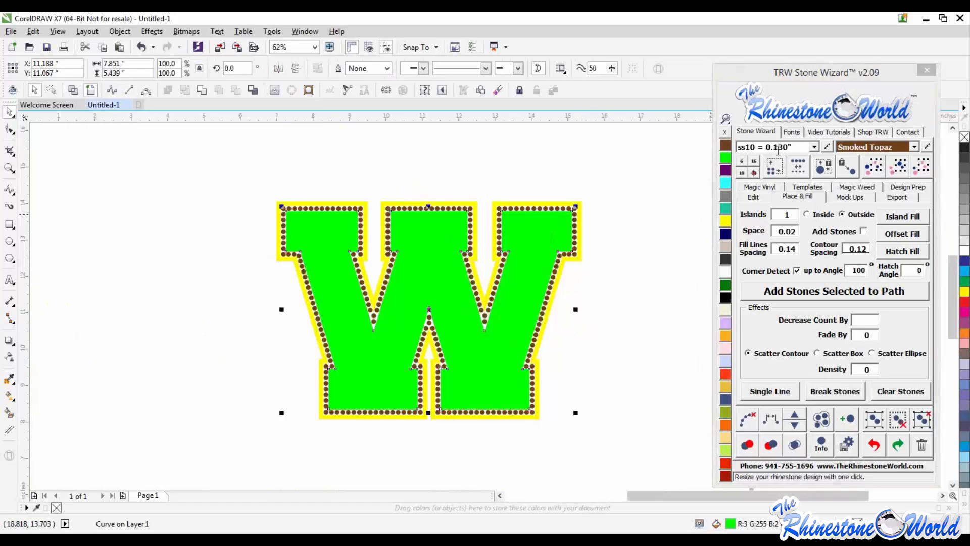
{"action": "left_click", "coordinate": [759, 187]}
{"action": "left_click", "coordinate": [794, 341]}
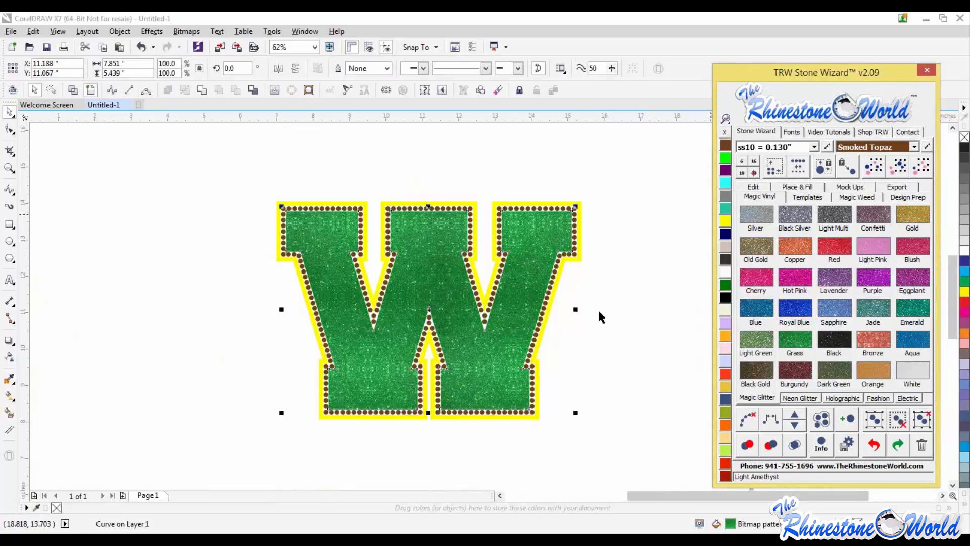
{"action": "left_click", "coordinate": [917, 213]}
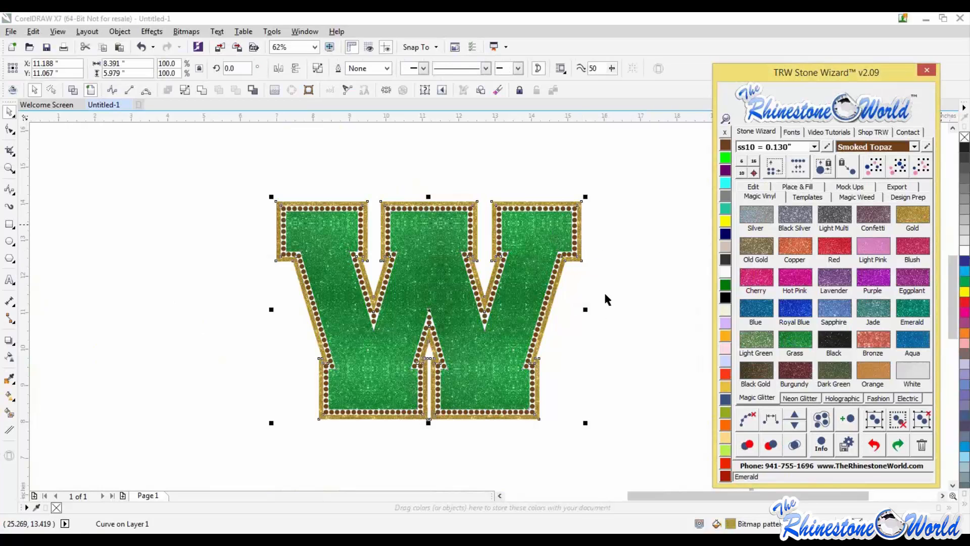
{"action": "left_click", "coordinate": [605, 292]}
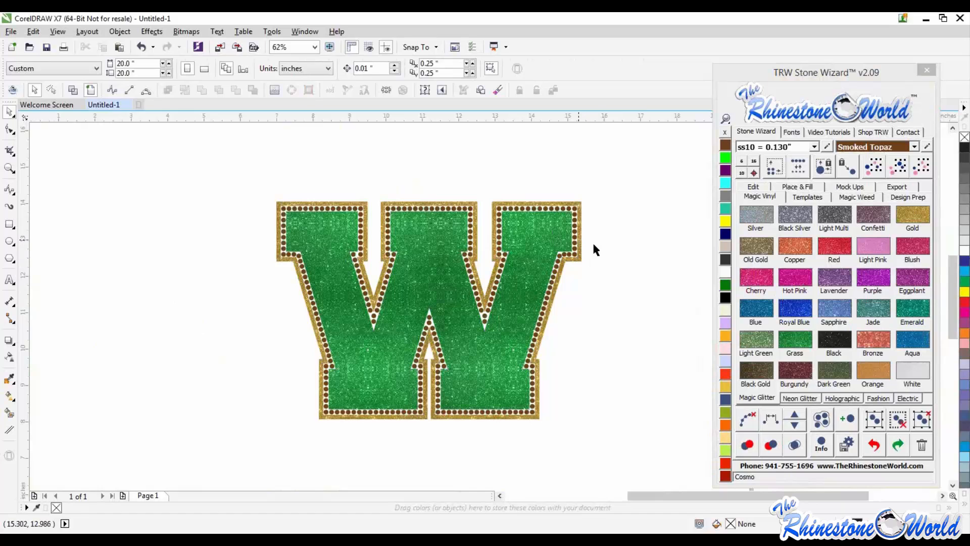
Select all stones of the same brown color and change them to Crystal.
{"action": "scroll", "coordinate": [578, 246], "scroll_direction": "up", "scroll_amount": 2}
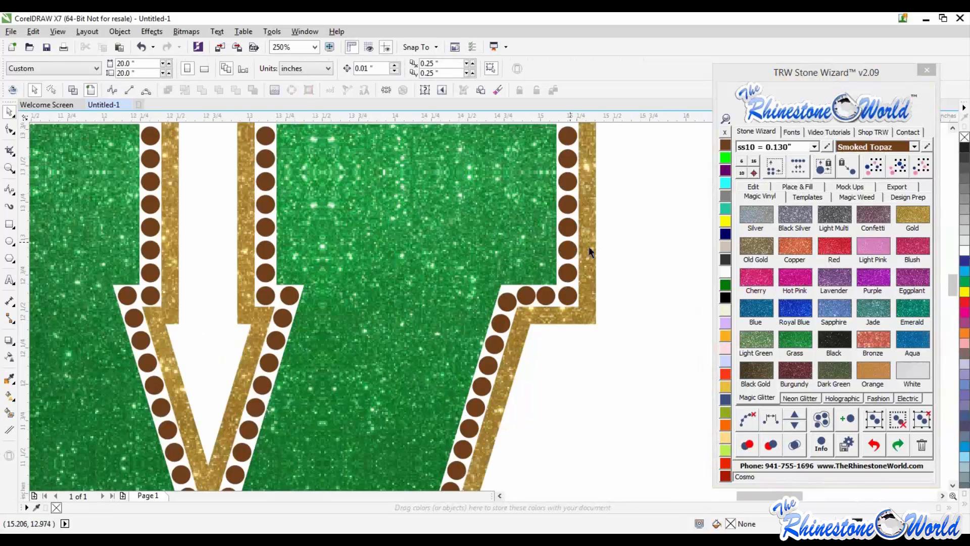
{"action": "left_click", "coordinate": [588, 251]}
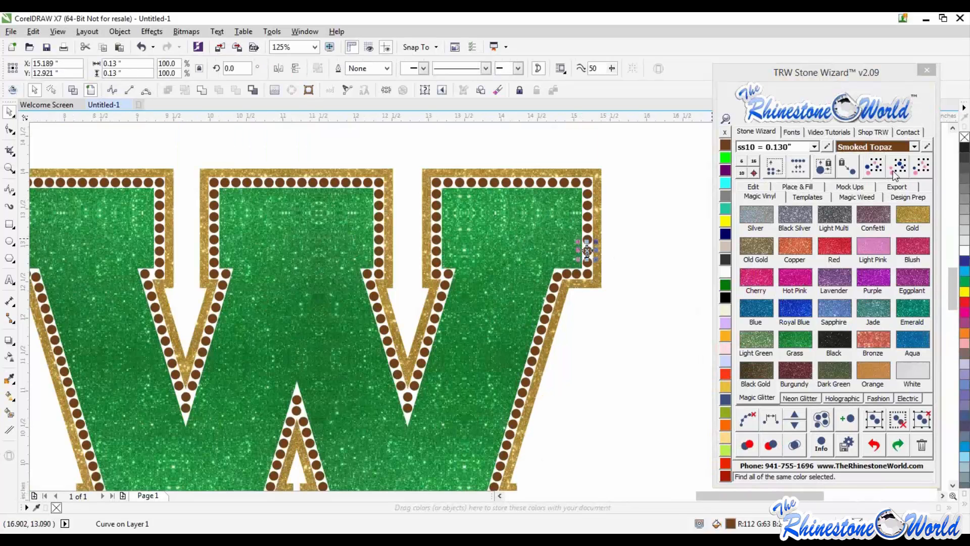
{"action": "left_click", "coordinate": [894, 175]}
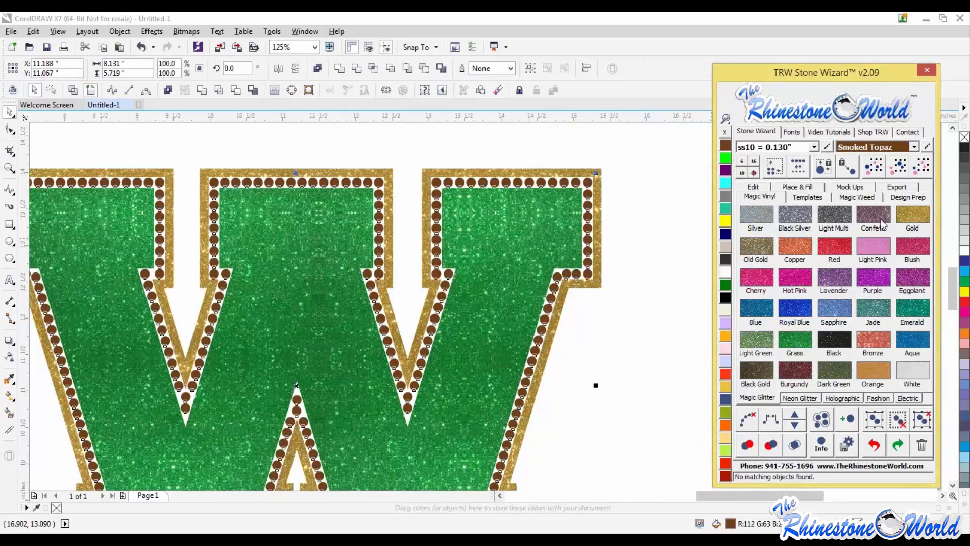
{"action": "left_click", "coordinate": [657, 278]}
{"action": "scroll", "coordinate": [641, 231], "scroll_direction": "down", "scroll_amount": 2}
Create a quick proof of the whole W with simulated stones, black background, watermark and logo, and inspect its stone rows.
{"action": "left_click_drag", "start_coordinate": [641, 226], "coordinate": [358, 408]}
{"action": "scroll", "coordinate": [564, 333], "scroll_direction": "up", "scroll_amount": 1}
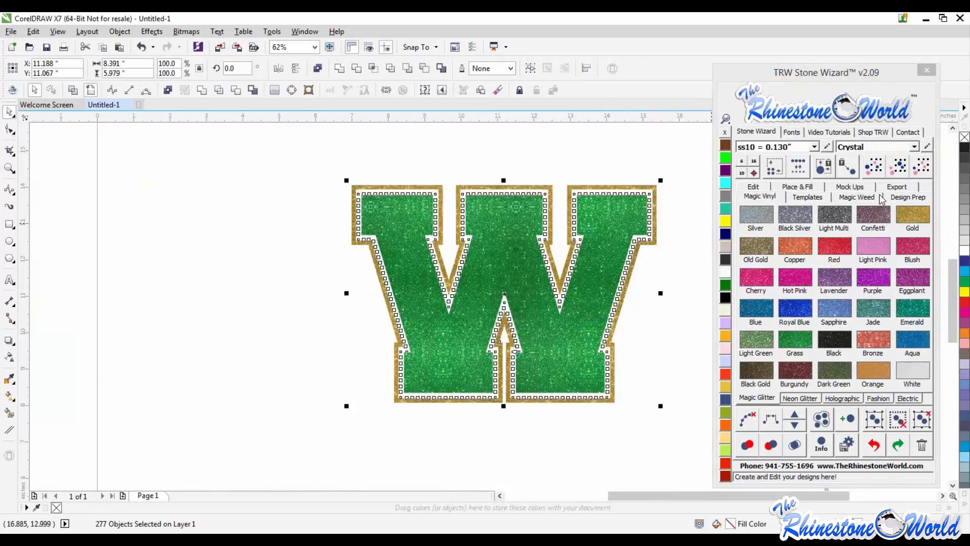
{"action": "left_click", "coordinate": [906, 199]}
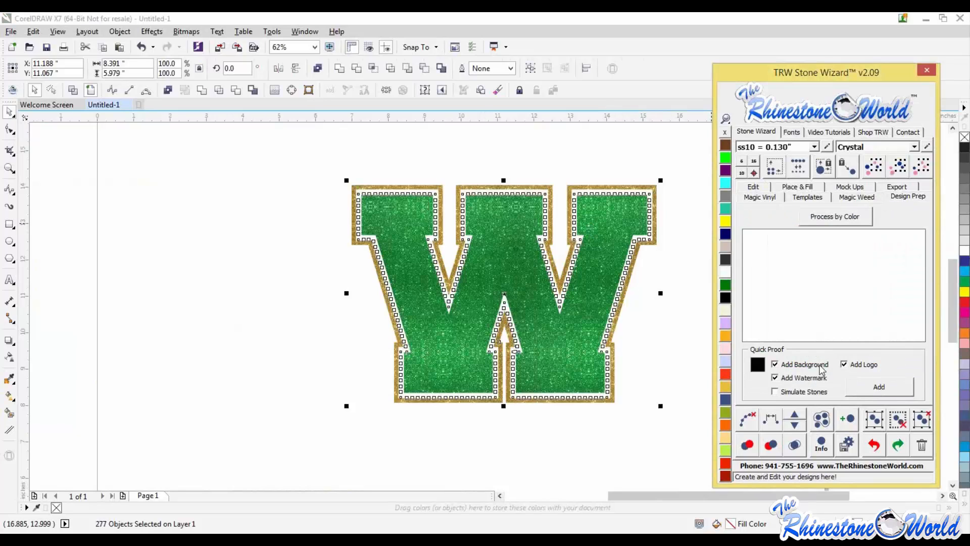
{"action": "left_click", "coordinate": [806, 393]}
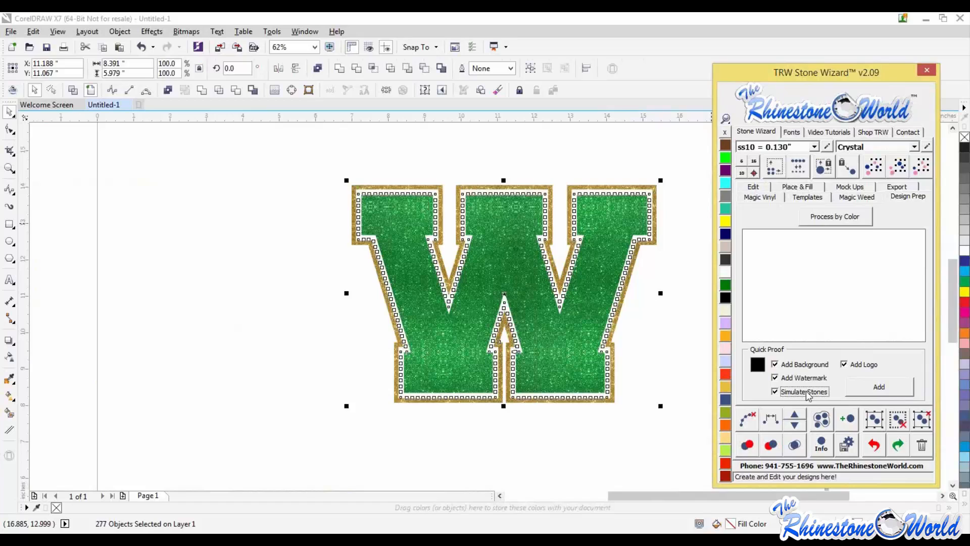
{"action": "left_click", "coordinate": [861, 390]}
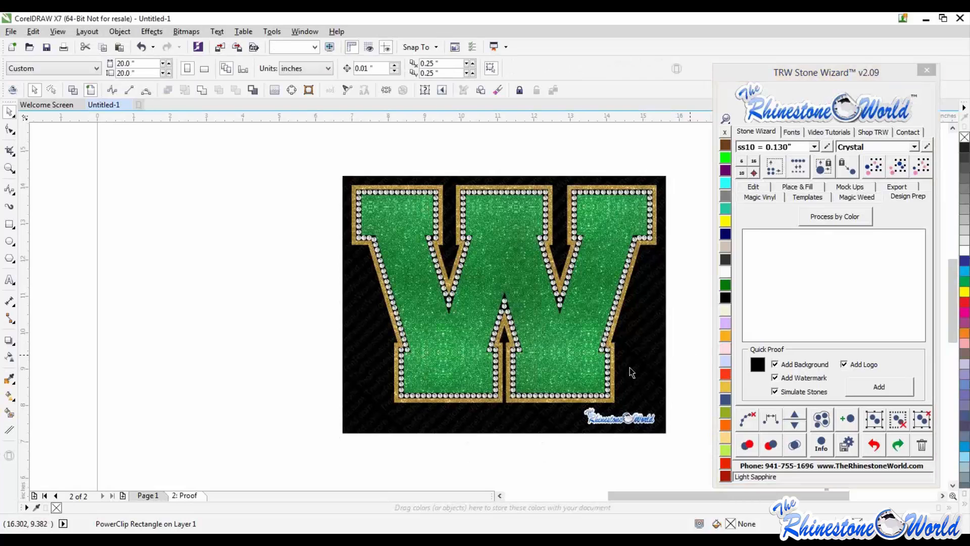
{"action": "scroll", "coordinate": [630, 368], "scroll_direction": "up", "scroll_amount": 3}
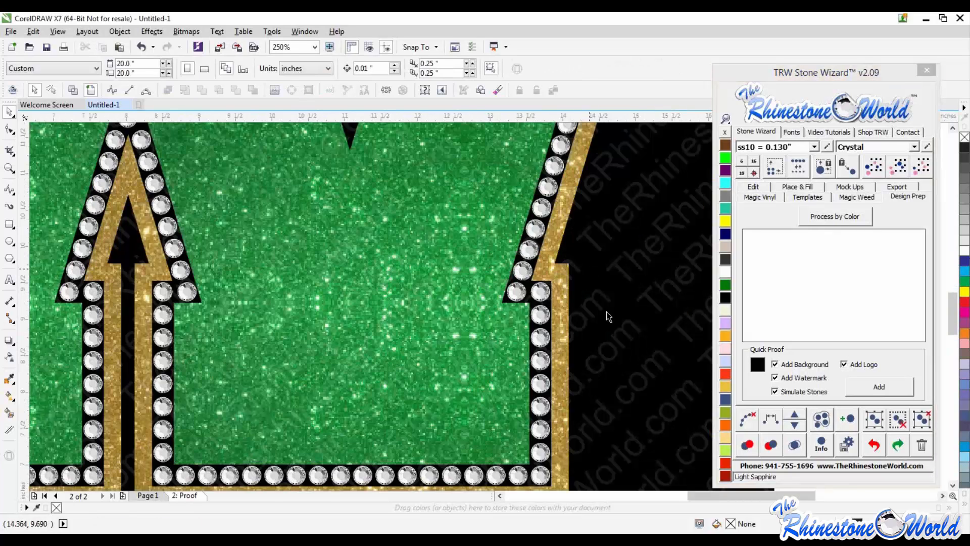
{"action": "scroll", "coordinate": [609, 316], "scroll_direction": "down", "scroll_amount": 3}
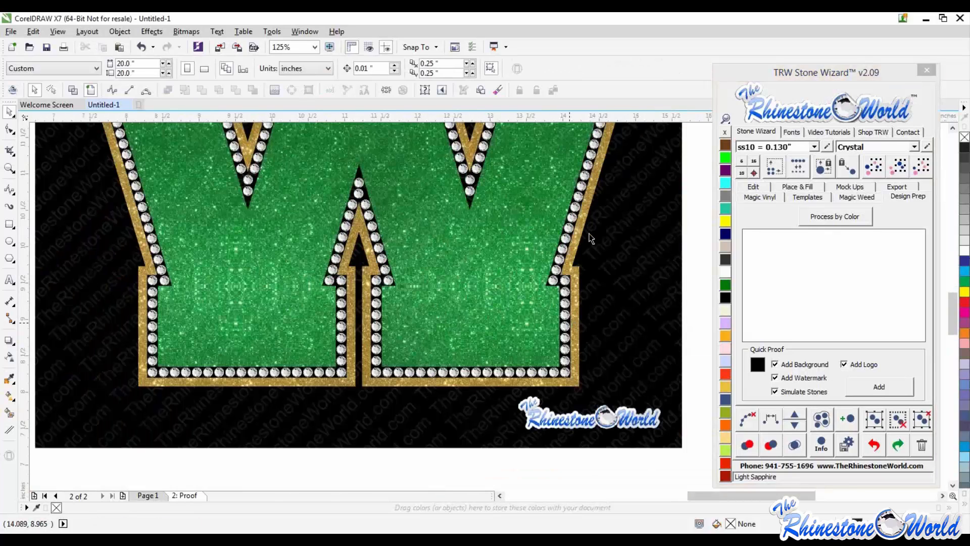
{"action": "scroll", "coordinate": [573, 324], "scroll_direction": "up", "scroll_amount": 6}
{"action": "scroll", "coordinate": [542, 309], "scroll_direction": "down", "scroll_amount": 10}
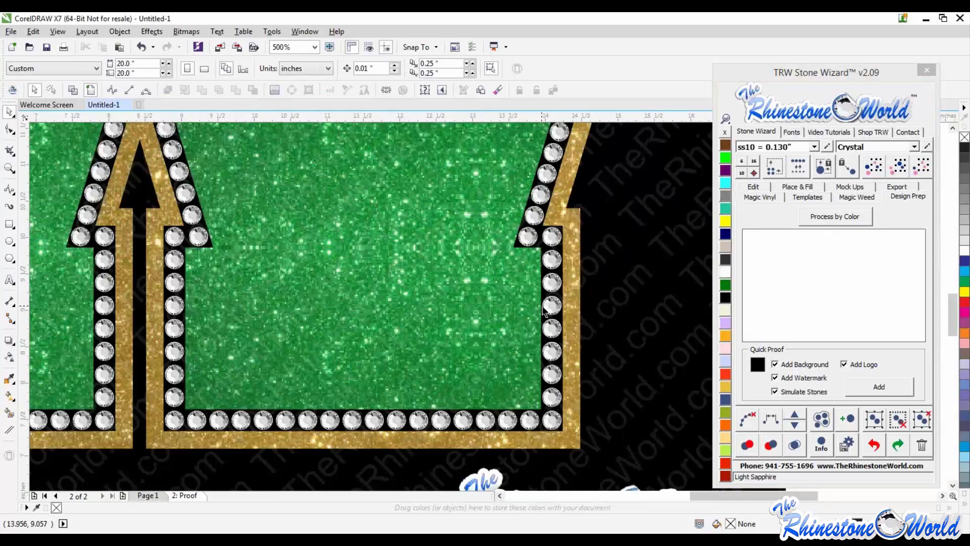
{"action": "scroll", "coordinate": [526, 261], "scroll_direction": "up", "scroll_amount": 3}
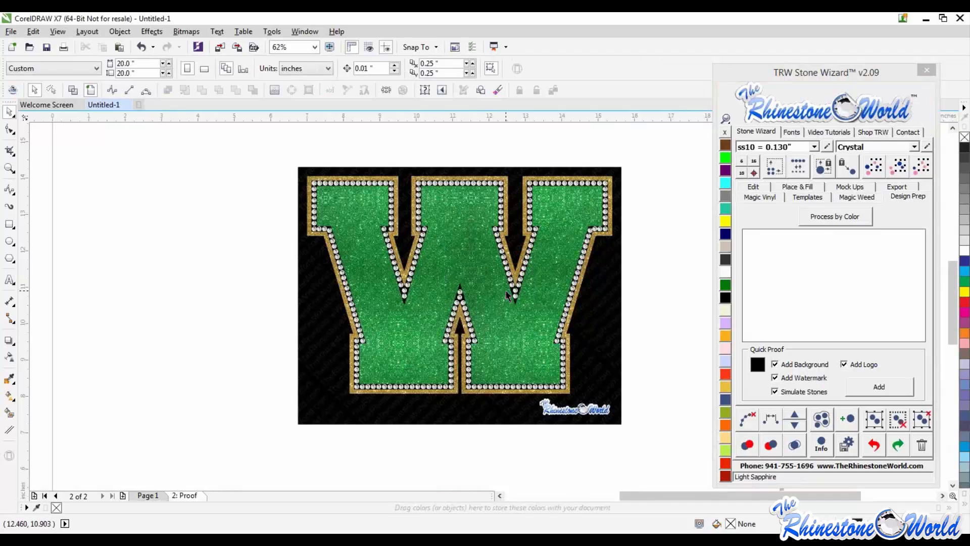
Select the whole W on Page 1, enable stone simulation for mockups, and title the mockup "W Design".
{"action": "left_click", "coordinate": [150, 496]}
{"action": "scroll", "coordinate": [259, 356], "scroll_direction": "down", "scroll_amount": 1}
{"action": "left_click_drag", "start_coordinate": [223, 210], "coordinate": [509, 418]}
{"action": "scroll", "coordinate": [333, 327], "scroll_direction": "up", "scroll_amount": 1}
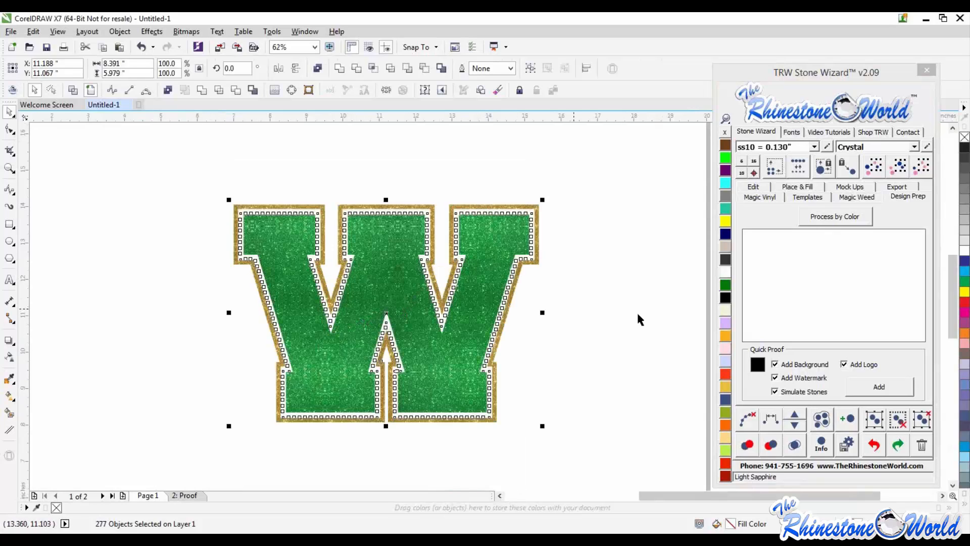
{"action": "left_click", "coordinate": [871, 191]}
{"action": "left_click", "coordinate": [872, 224]}
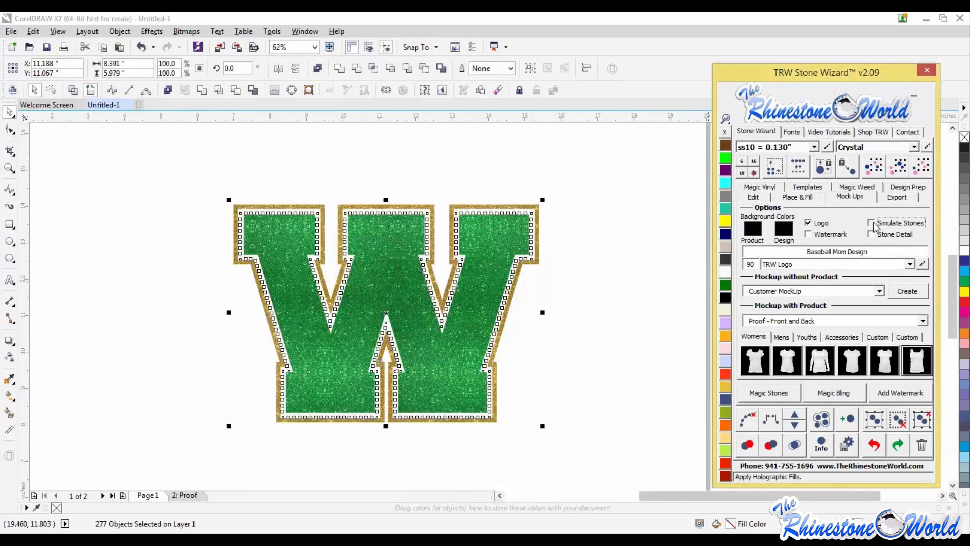
{"action": "triple_click", "coordinate": [872, 252]}
{"action": "type", "text": "W Designb"}
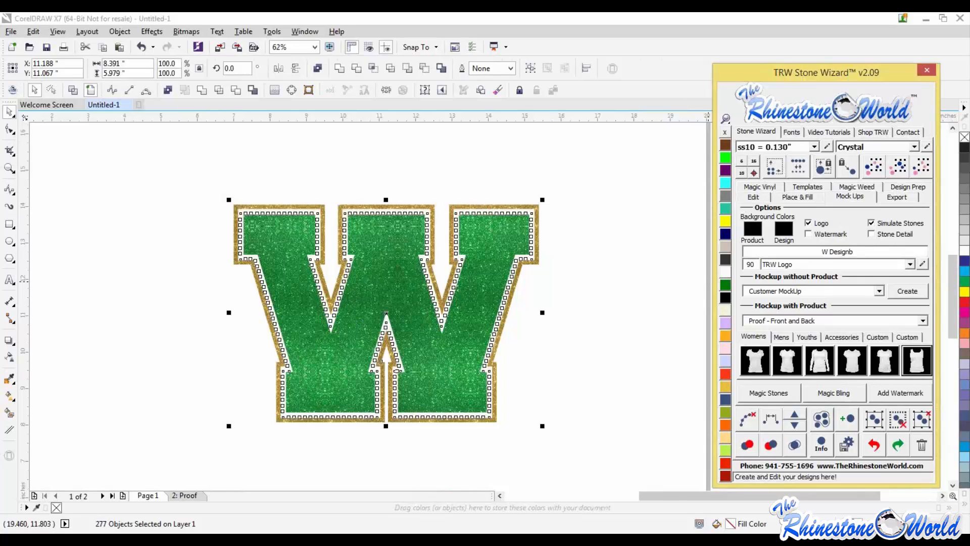
{"action": "key", "text": "BackSpace"}
Create a Front mockup of the design on the Women's Long Sleeve Front shirt.
{"action": "left_click", "coordinate": [923, 320]}
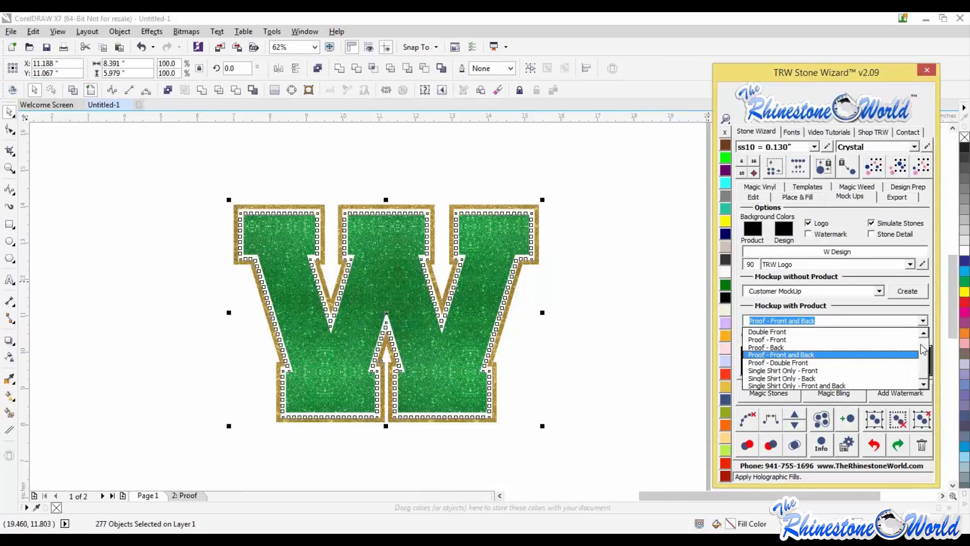
{"action": "scroll", "coordinate": [923, 357], "scroll_direction": "up", "scroll_amount": 3}
{"action": "left_click", "coordinate": [832, 332]}
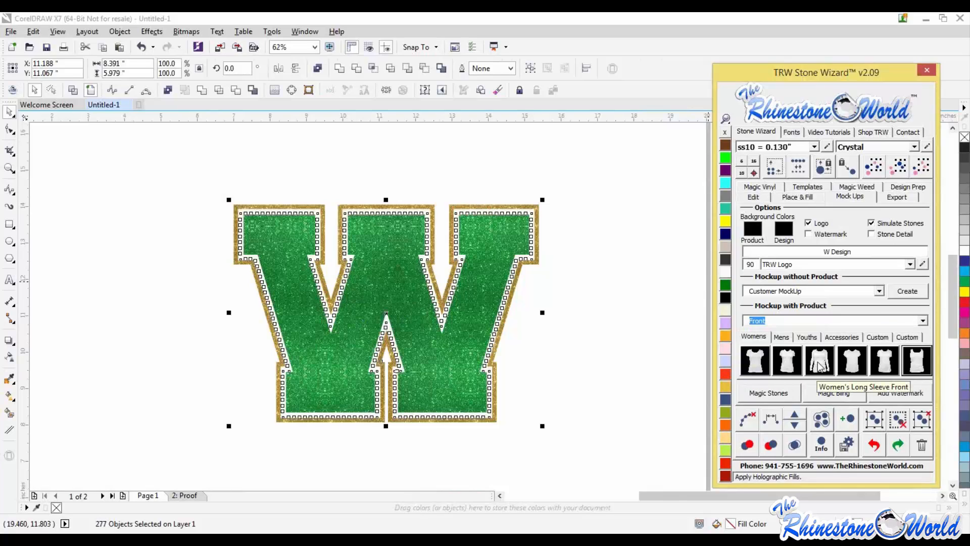
{"action": "left_click", "coordinate": [820, 363]}
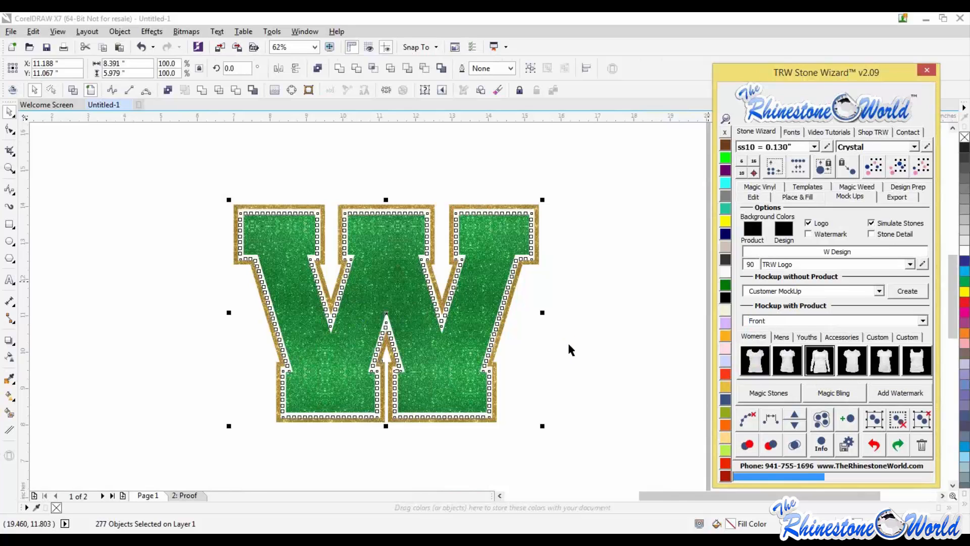
{"action": "scroll", "coordinate": [291, 309], "scroll_direction": "up", "scroll_amount": 5}
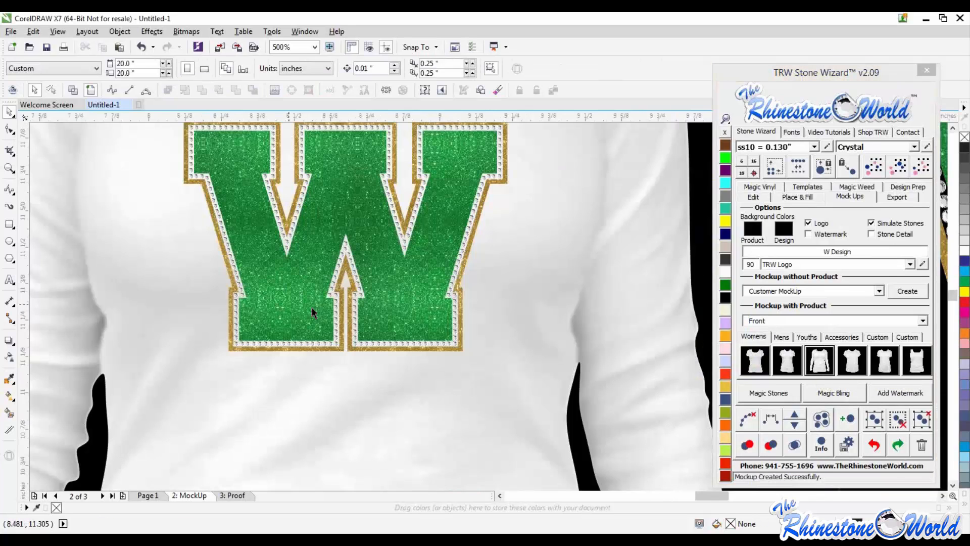
Try Light Siam, TRW and Cobalt on the mockup's long-sleeve shirt, and settle on Montana as its color.
{"action": "scroll", "coordinate": [342, 381], "scroll_direction": "down", "scroll_amount": 2}
{"action": "left_click", "coordinate": [538, 381]}
{"action": "left_click", "coordinate": [726, 374]}
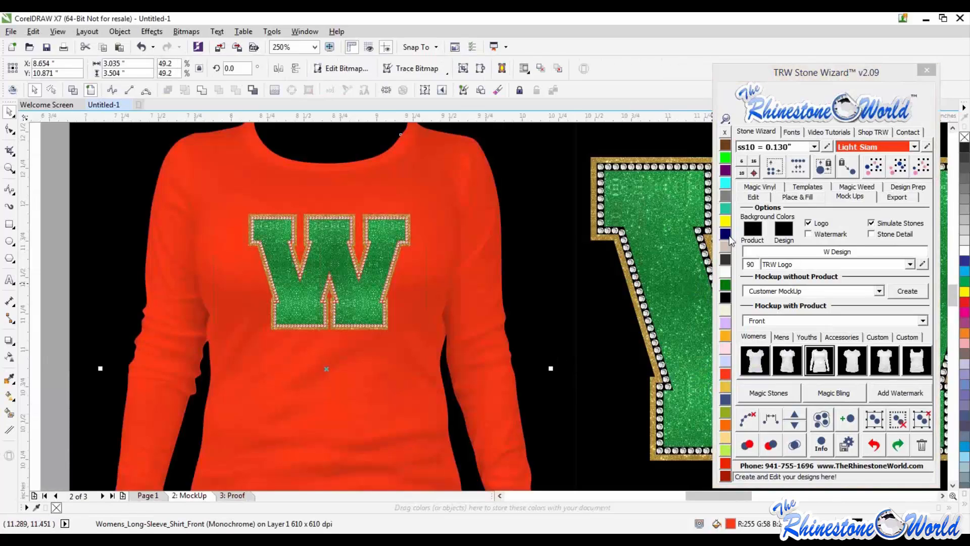
{"action": "left_click", "coordinate": [726, 159]}
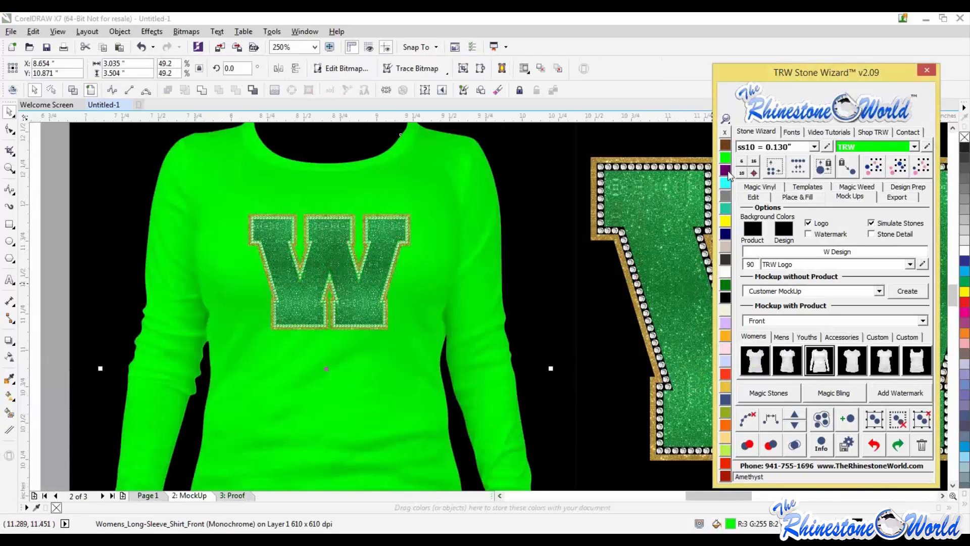
{"action": "left_click", "coordinate": [725, 170]}
{"action": "left_click", "coordinate": [726, 234]}
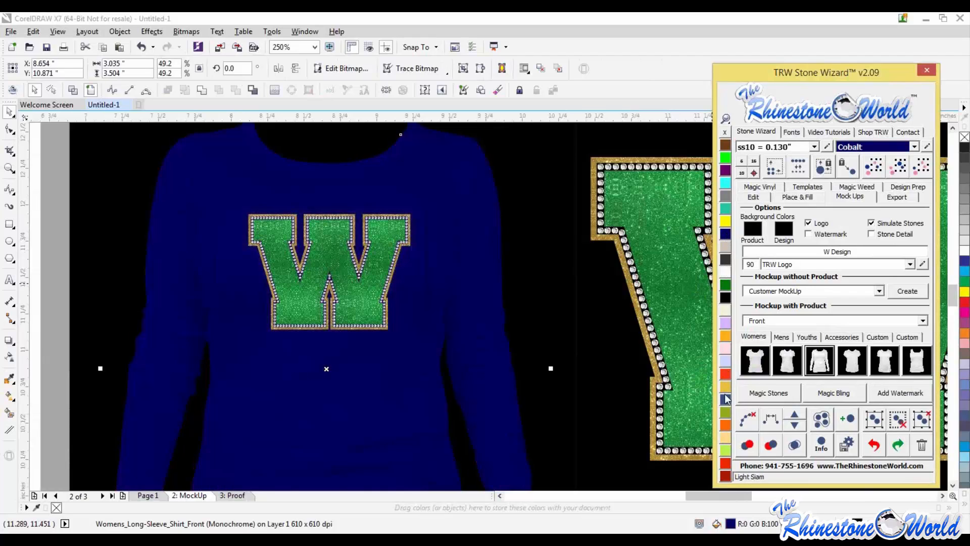
{"action": "left_click", "coordinate": [726, 400]}
{"action": "left_click", "coordinate": [563, 343]}
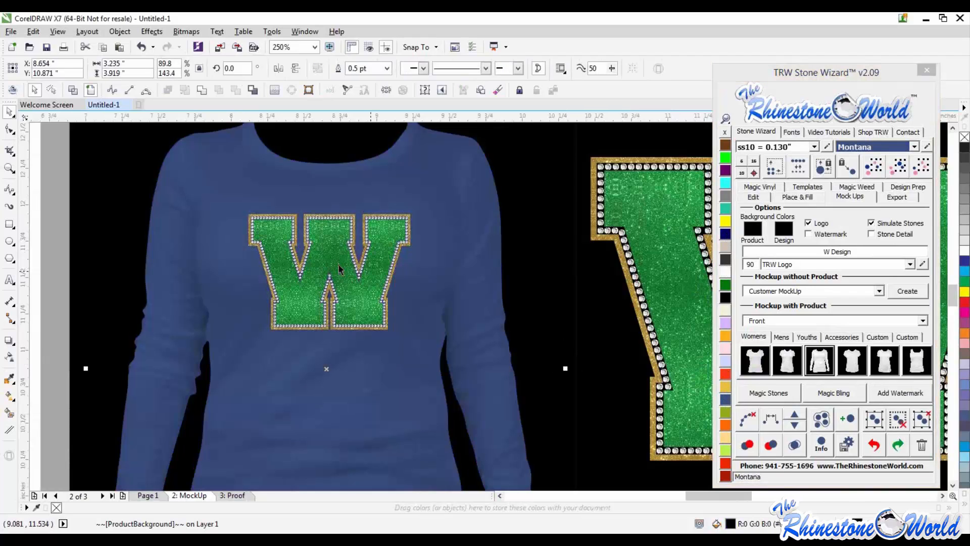
Use Magic Bling to add four sparkles along the large W's rhinestone row: lower right, bottom center, upper left and top middle.
{"action": "scroll", "coordinate": [340, 265], "scroll_direction": "up", "scroll_amount": 3}
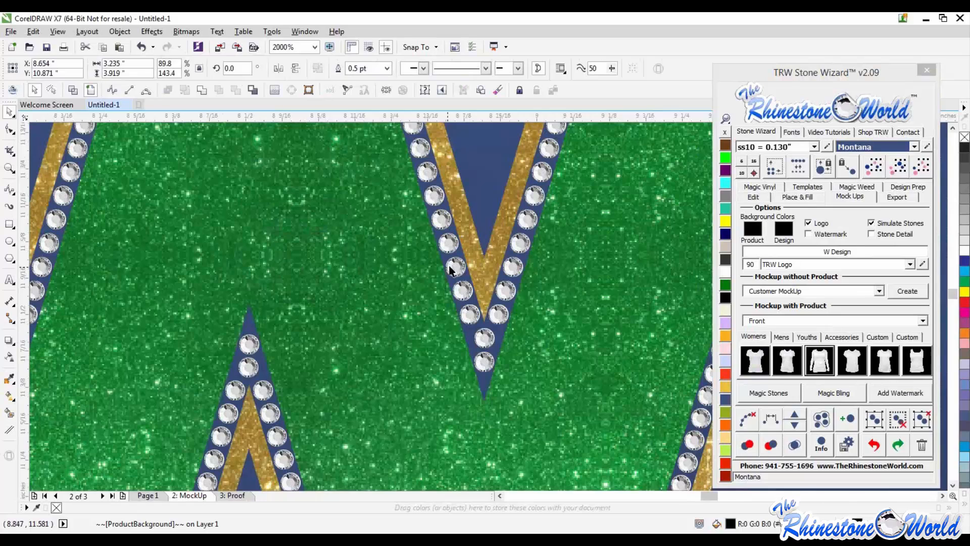
{"action": "scroll", "coordinate": [449, 267], "scroll_direction": "down", "scroll_amount": 5}
{"action": "left_click", "coordinate": [652, 283]}
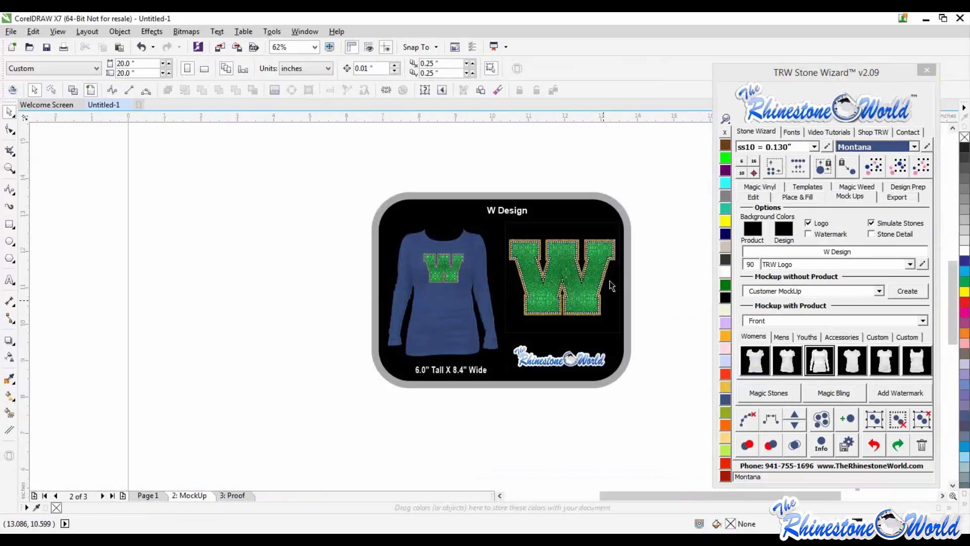
{"action": "scroll", "coordinate": [609, 281], "scroll_direction": "up", "scroll_amount": 2}
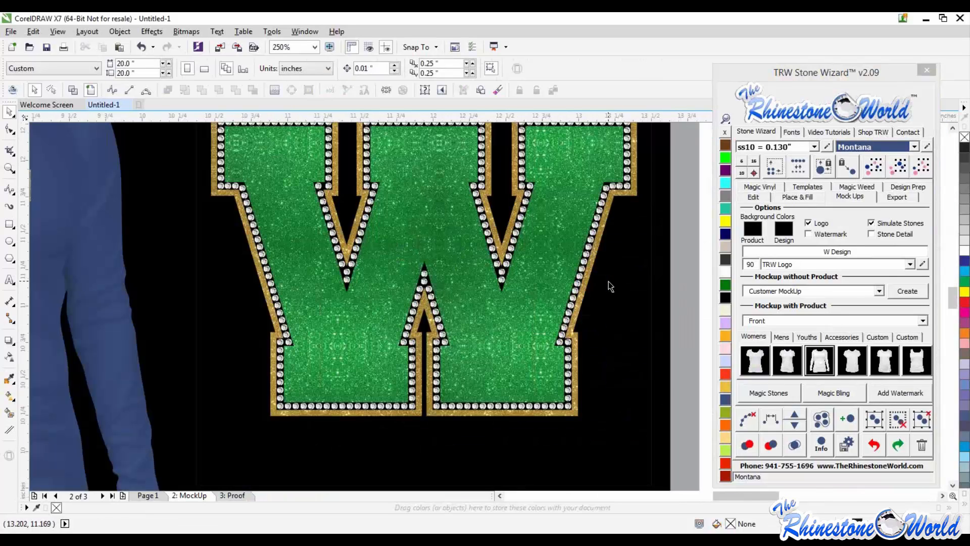
{"action": "left_click", "coordinate": [827, 391]}
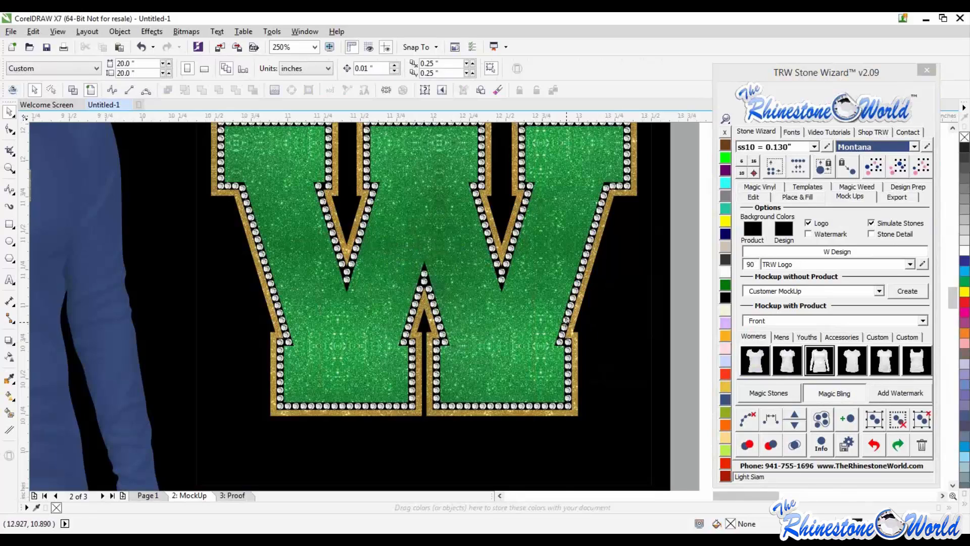
{"action": "left_click", "coordinate": [566, 322]}
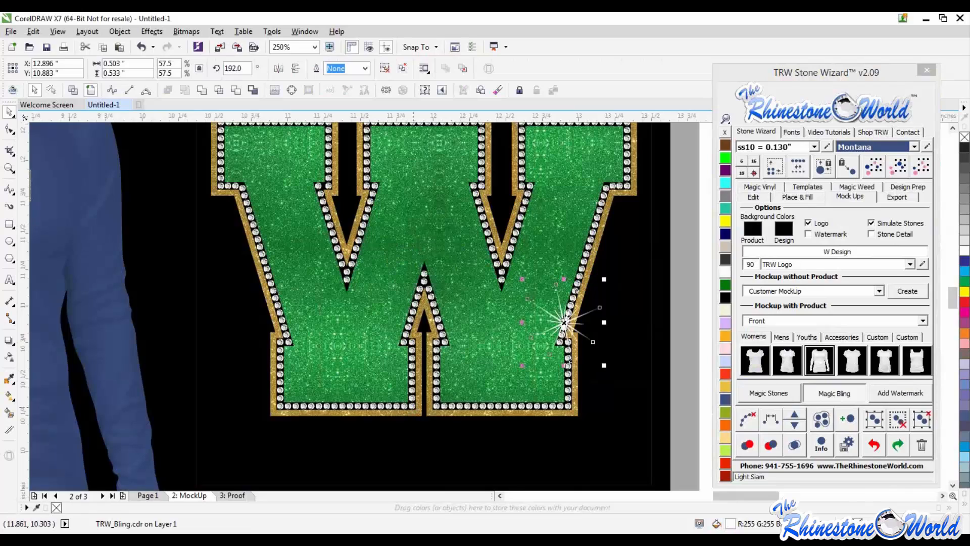
{"action": "left_click", "coordinate": [414, 407]}
{"action": "left_click", "coordinate": [221, 179]}
{"action": "scroll", "coordinate": [531, 300], "scroll_direction": "down", "scroll_amount": 1}
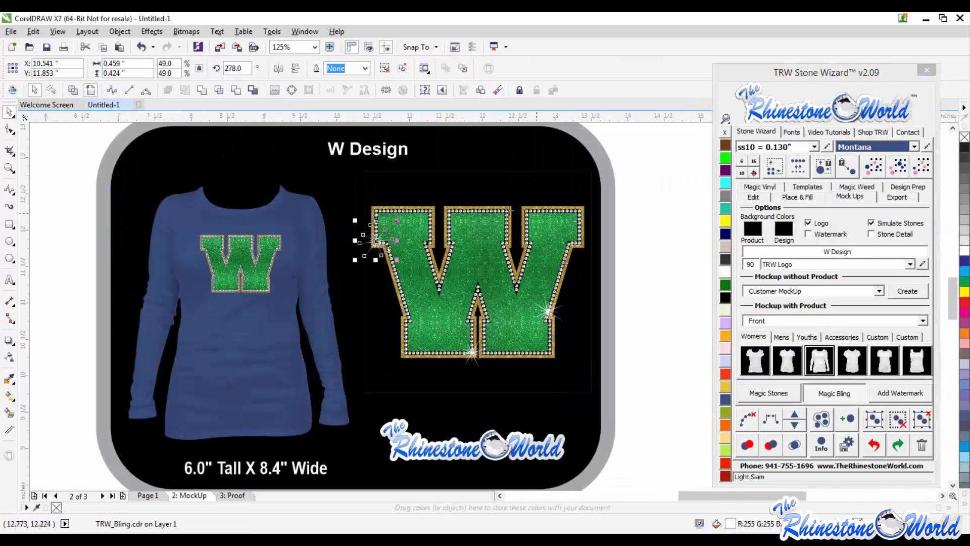
{"action": "left_click", "coordinate": [507, 210]}
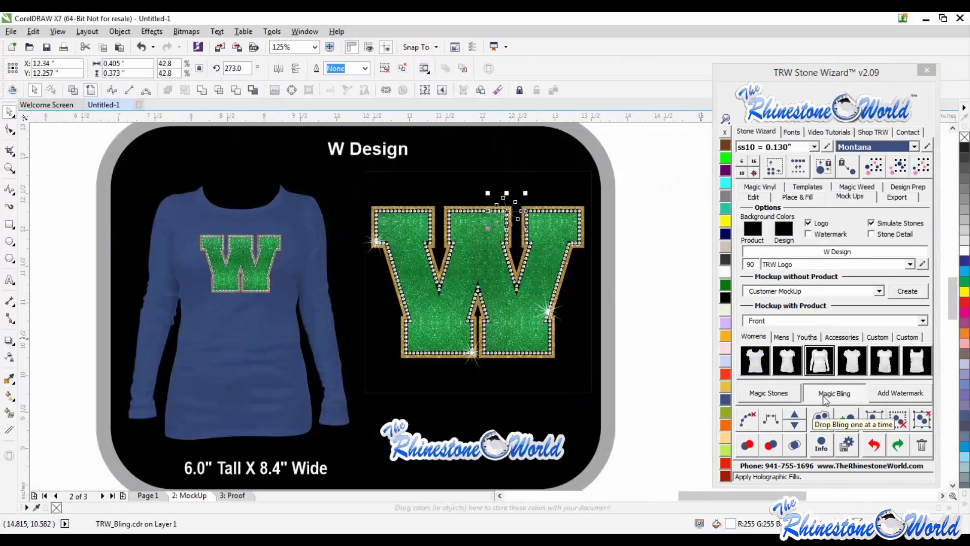
Recolor the mockup's long-sleeve shirt Ruby Maroon.
{"action": "left_click", "coordinate": [290, 371]}
{"action": "left_click", "coordinate": [725, 475]}
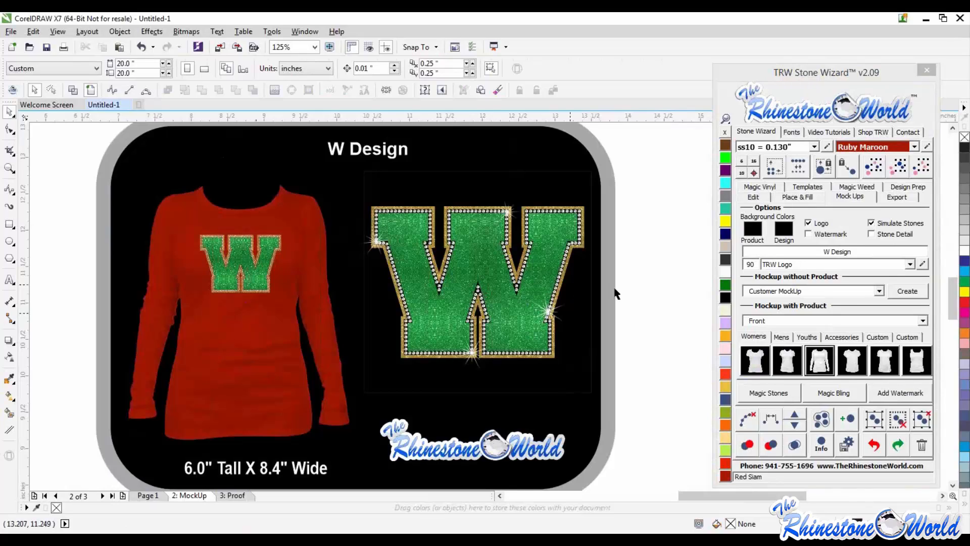
Try two Magic Bling sparkles on the black area between the large W and the logo, and delete them.
{"action": "left_click", "coordinate": [835, 393]}
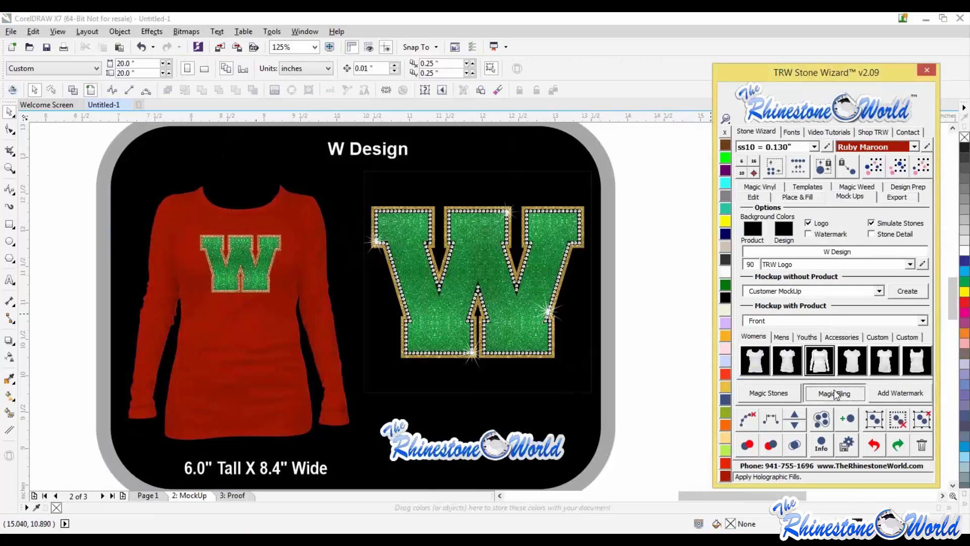
{"action": "left_click", "coordinate": [437, 398]}
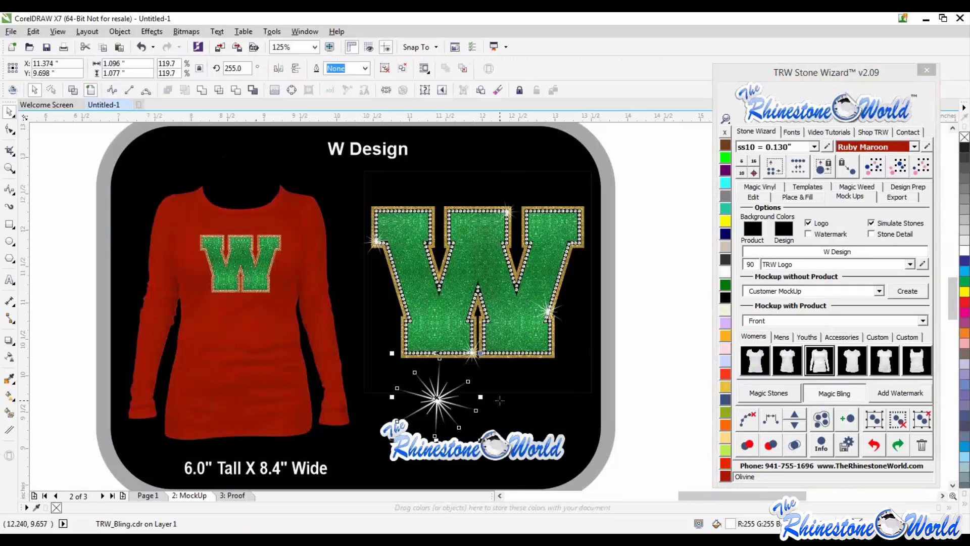
{"action": "left_click", "coordinate": [500, 400]}
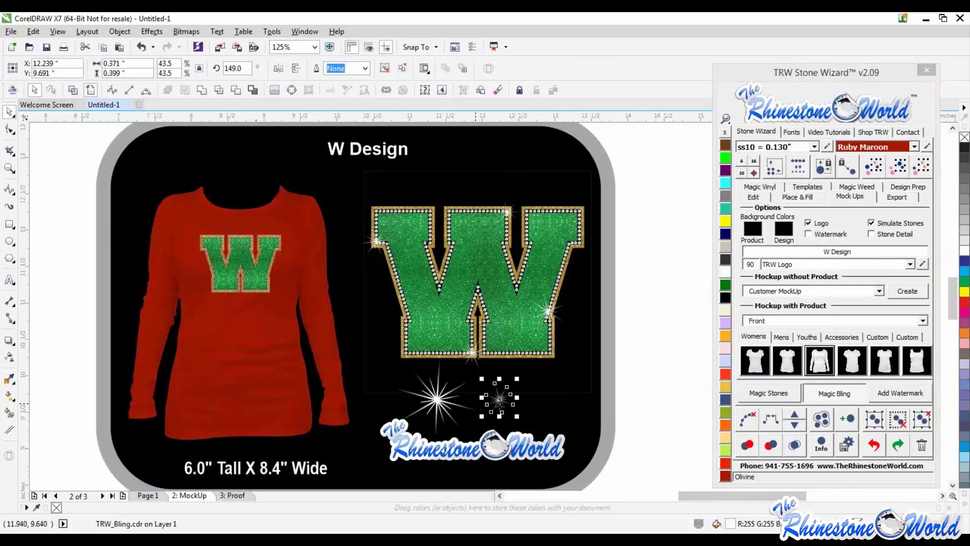
{"action": "left_click", "coordinate": [837, 397]}
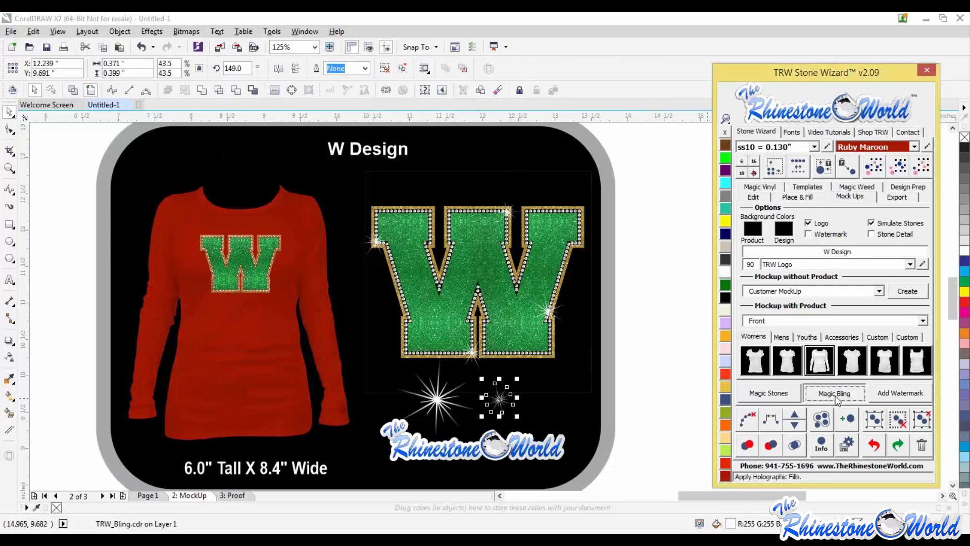
{"action": "left_click", "coordinate": [655, 390]}
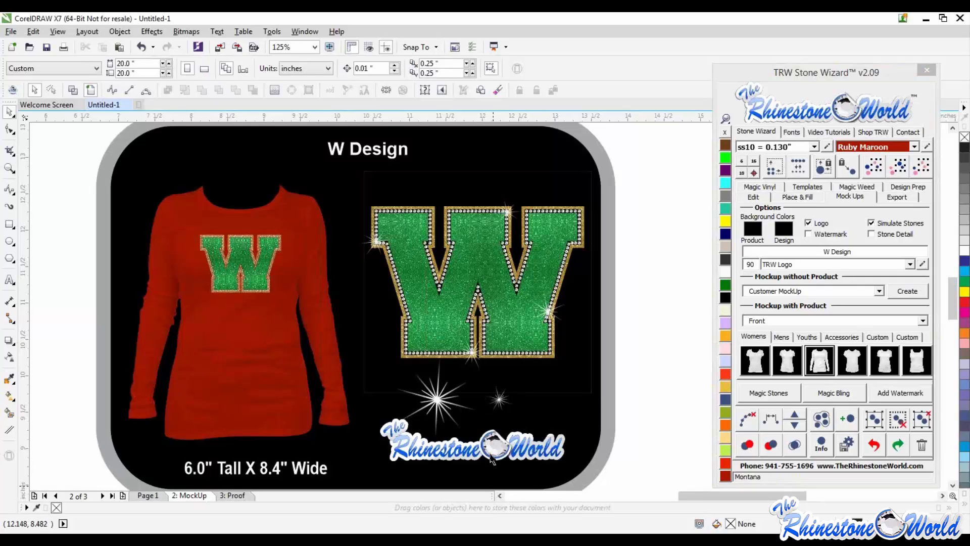
{"action": "left_click", "coordinate": [439, 391]}
{"action": "key", "text": "Delete"}
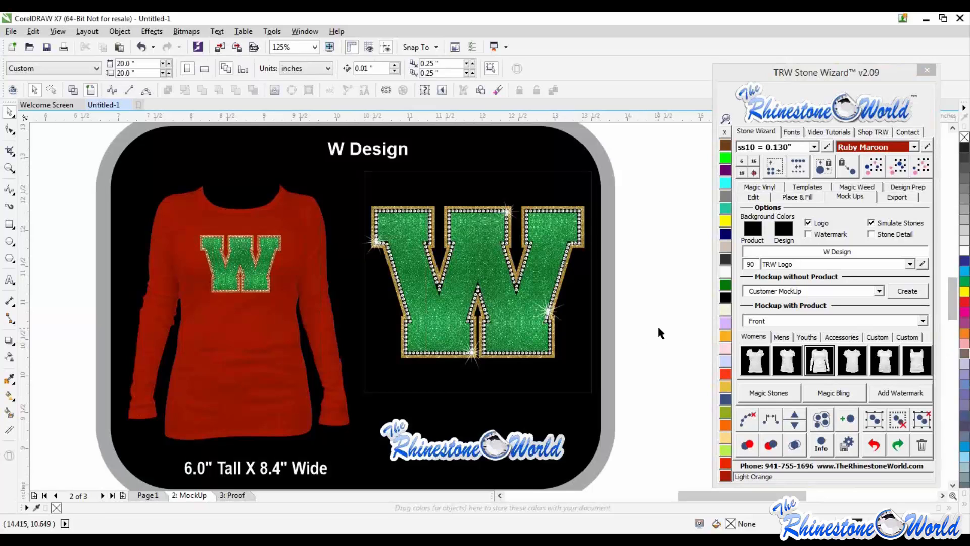
Examine the large W's sparkles, glitter vinyl and rhinestone rows up close, including the bottom center notch.
{"action": "scroll", "coordinate": [588, 226], "scroll_direction": "up", "scroll_amount": 2}
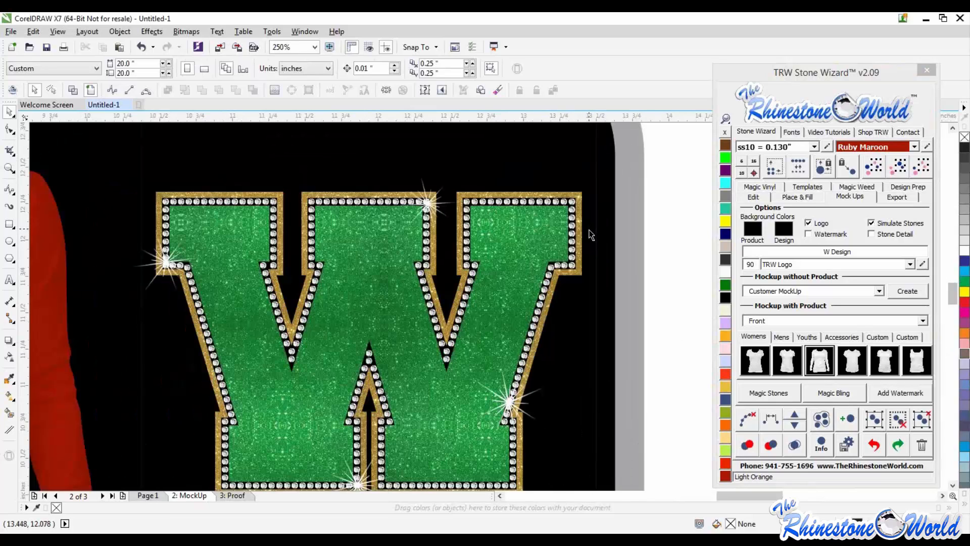
{"action": "scroll", "coordinate": [591, 233], "scroll_direction": "down", "scroll_amount": 2}
{"action": "scroll", "coordinate": [591, 237], "scroll_direction": "up", "scroll_amount": 2}
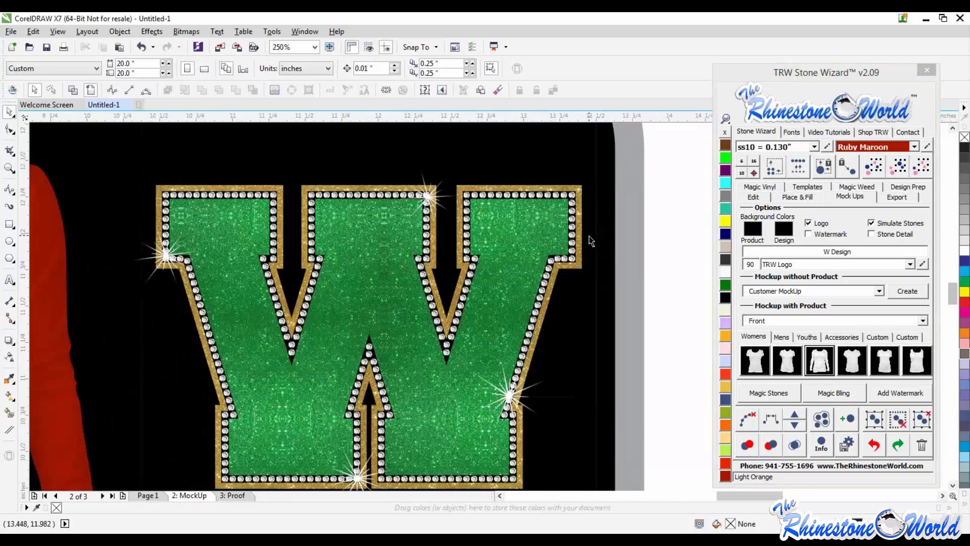
{"action": "scroll", "coordinate": [588, 227], "scroll_direction": "down", "scroll_amount": 2}
{"action": "scroll", "coordinate": [588, 219], "scroll_direction": "up", "scroll_amount": 2}
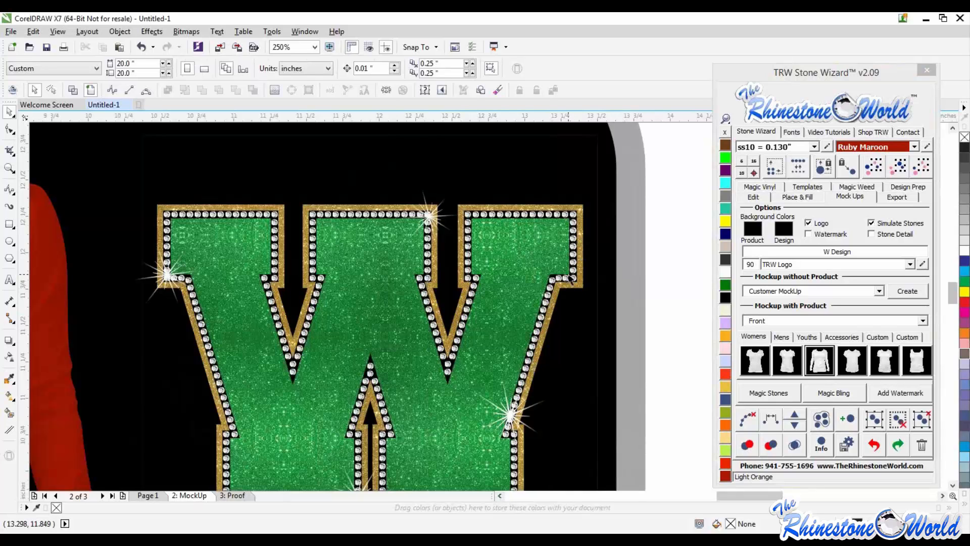
{"action": "scroll", "coordinate": [570, 280], "scroll_direction": "down", "scroll_amount": 3}
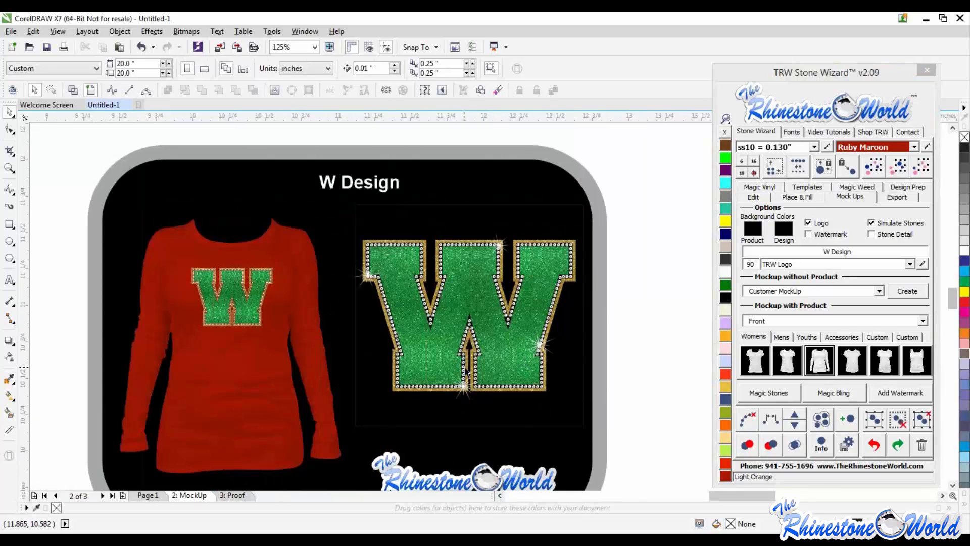
{"action": "scroll", "coordinate": [468, 374], "scroll_direction": "up", "scroll_amount": 3}
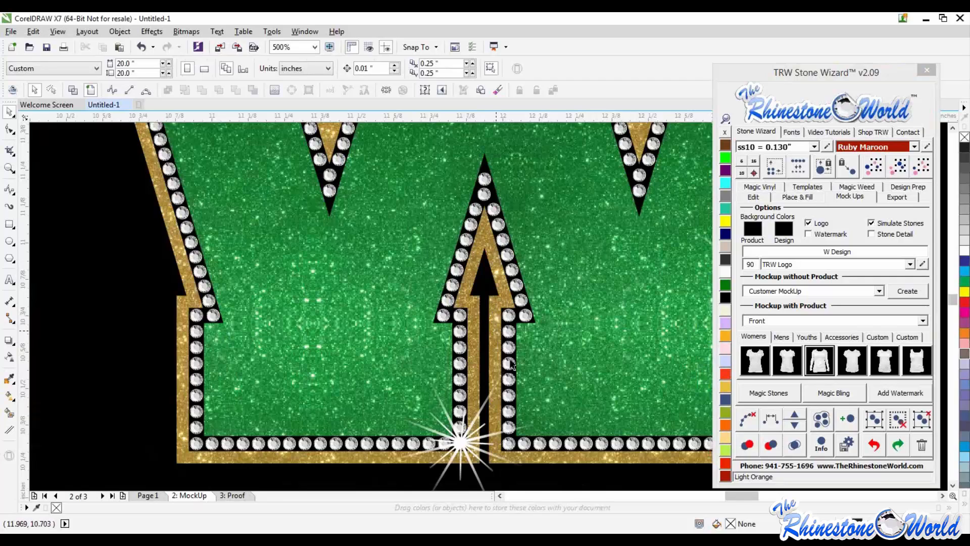
{"action": "scroll", "coordinate": [508, 341], "scroll_direction": "down", "scroll_amount": 1}
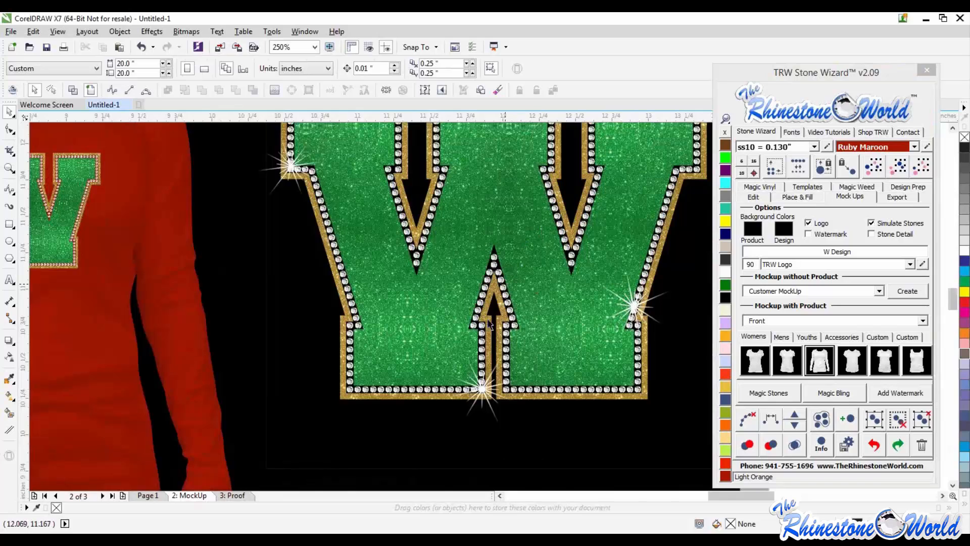
{"action": "scroll", "coordinate": [489, 324], "scroll_direction": "up", "scroll_amount": 2}
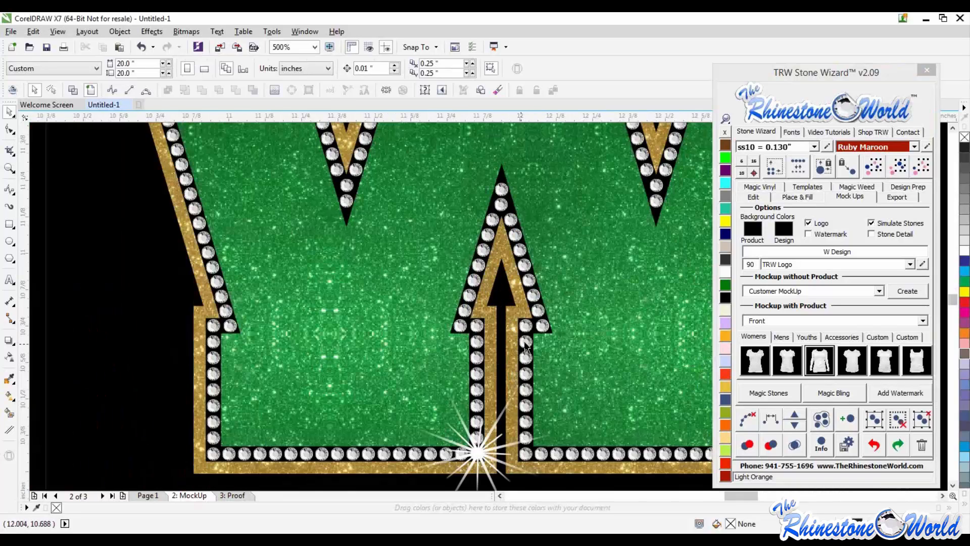
{"action": "scroll", "coordinate": [596, 327], "scroll_direction": "down", "scroll_amount": 2}
{"action": "scroll", "coordinate": [598, 324], "scroll_direction": "down", "scroll_amount": 2}
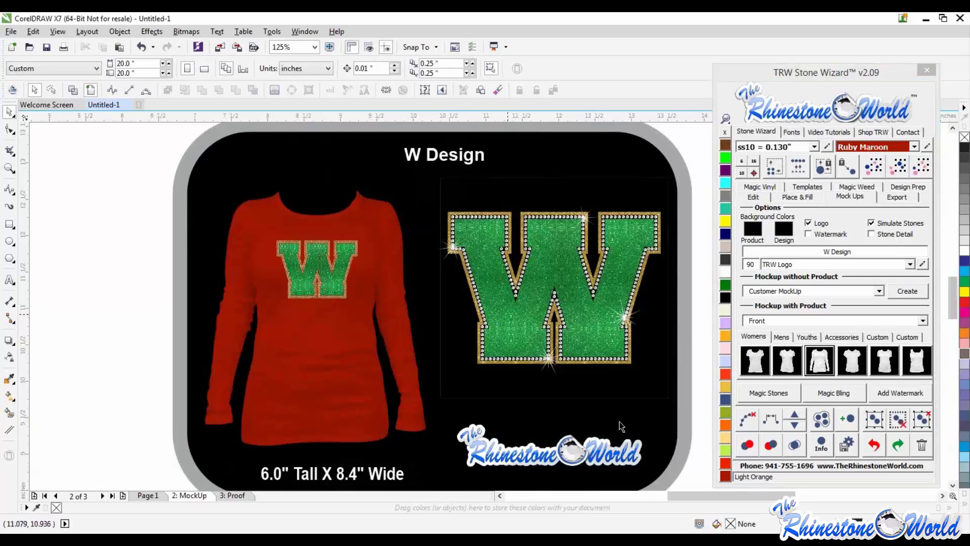
Try a watermark with the value 85 on the background panel behind the large W.
{"action": "left_click", "coordinate": [559, 412]}
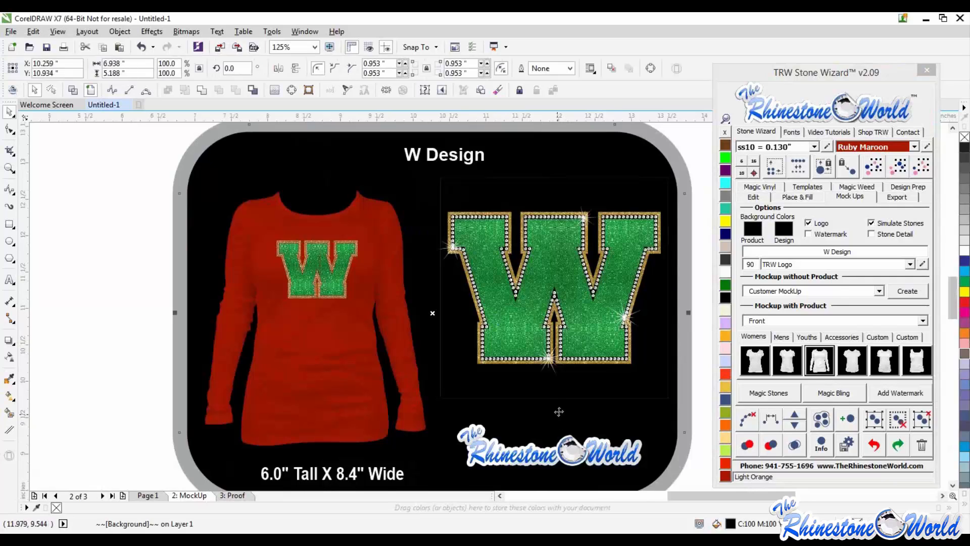
{"action": "left_click", "coordinate": [469, 374]}
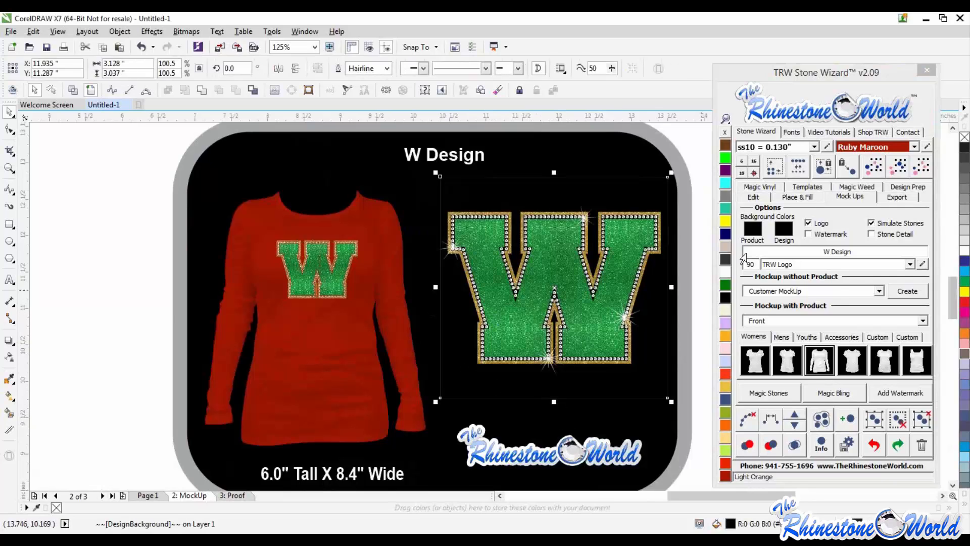
{"action": "left_click", "coordinate": [717, 274]}
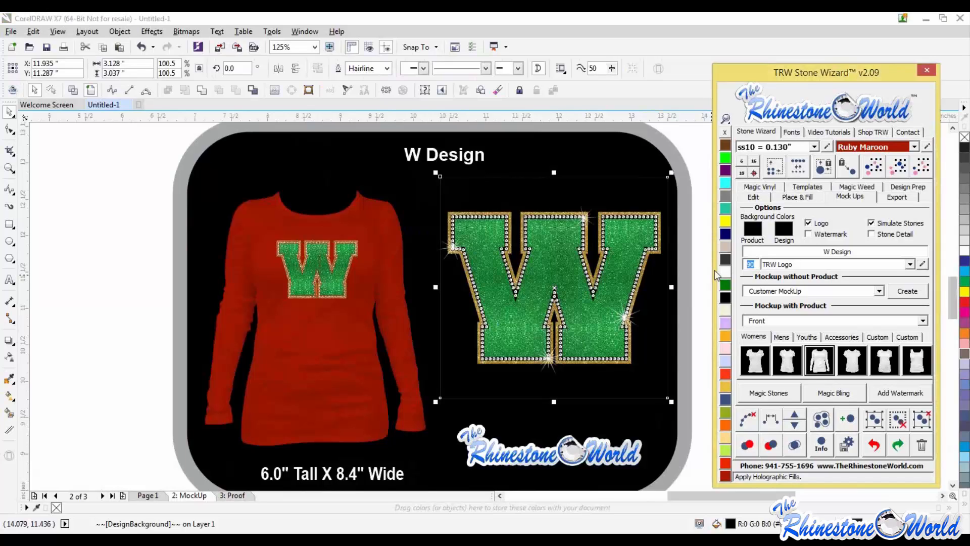
{"action": "type", "text": "85"}
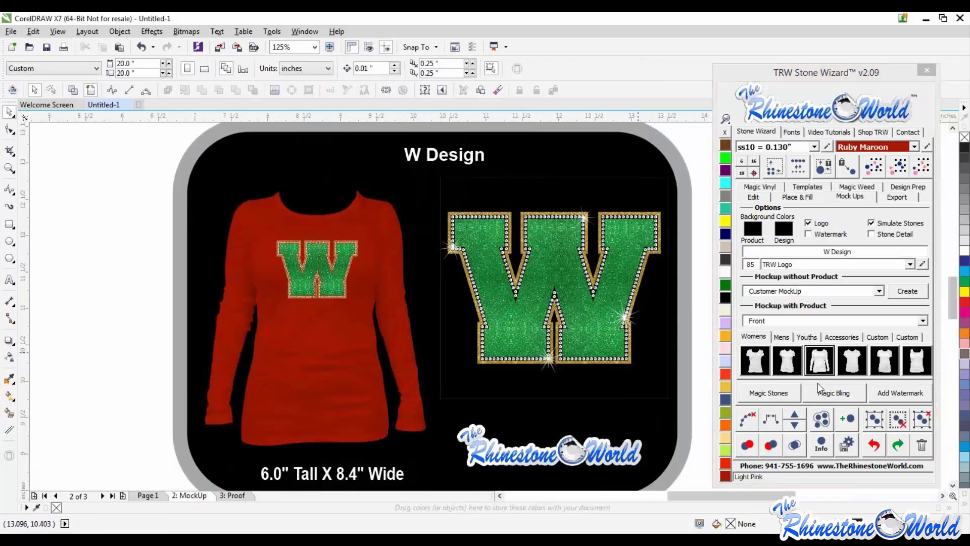
{"action": "left_click", "coordinate": [883, 394]}
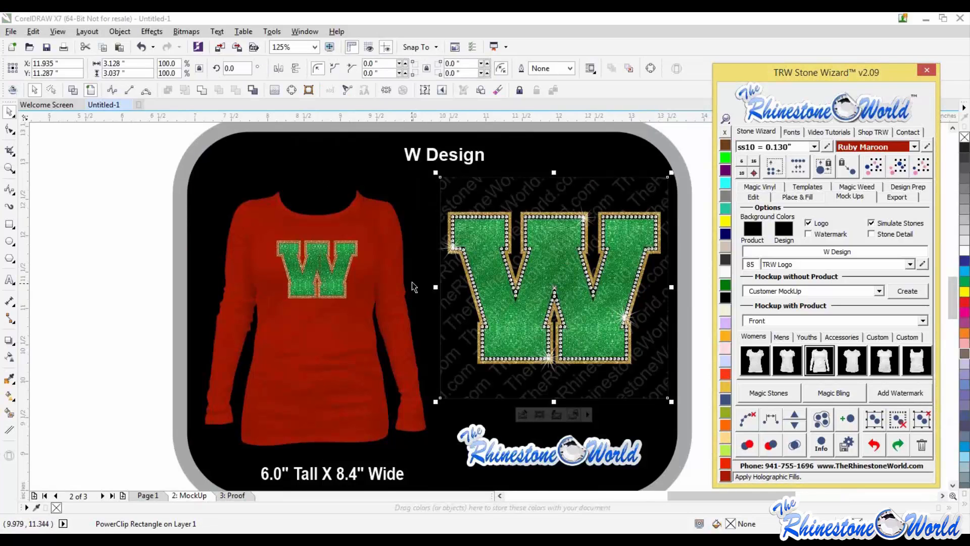
Try the watermark across the whole mockup background with the value 85, and delete it.
{"action": "left_click", "coordinate": [522, 151]}
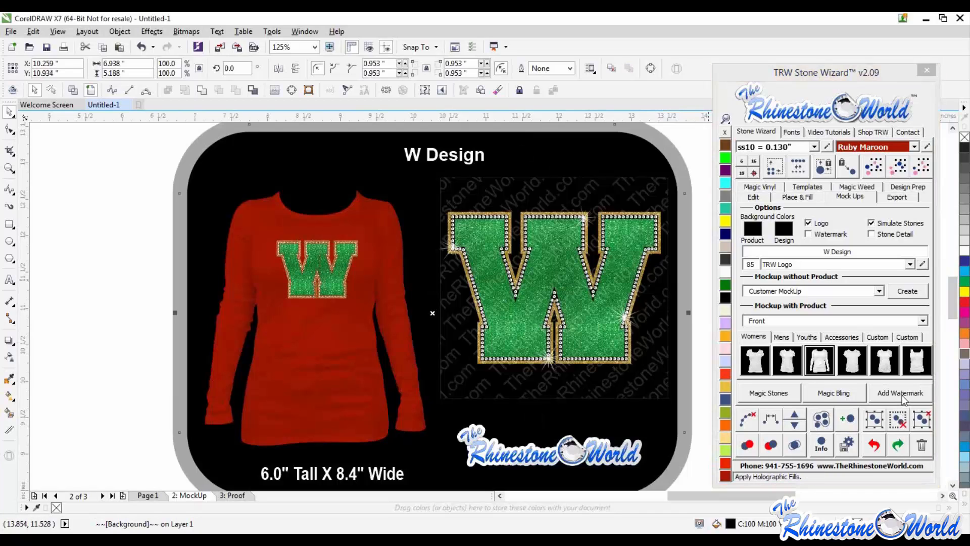
{"action": "left_click", "coordinate": [902, 396]}
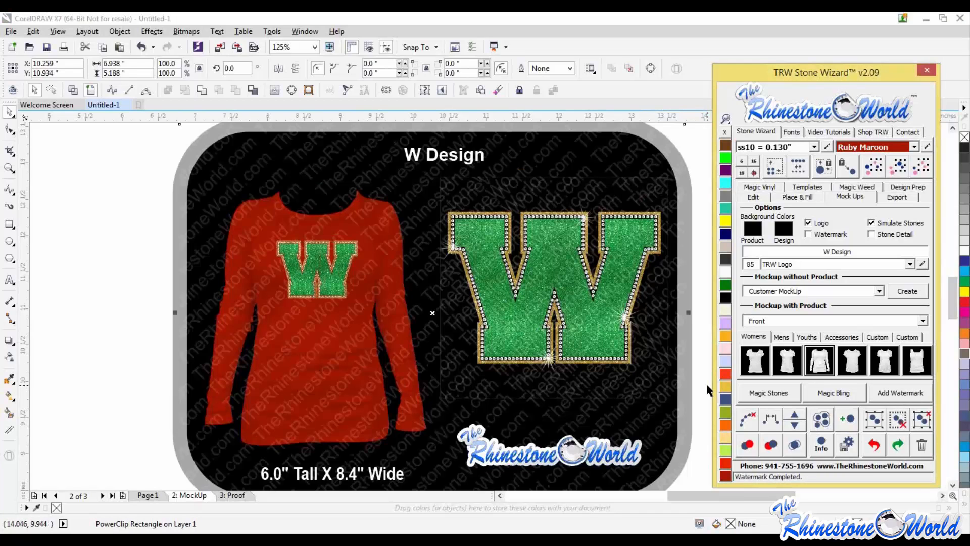
{"action": "left_click", "coordinate": [653, 375]}
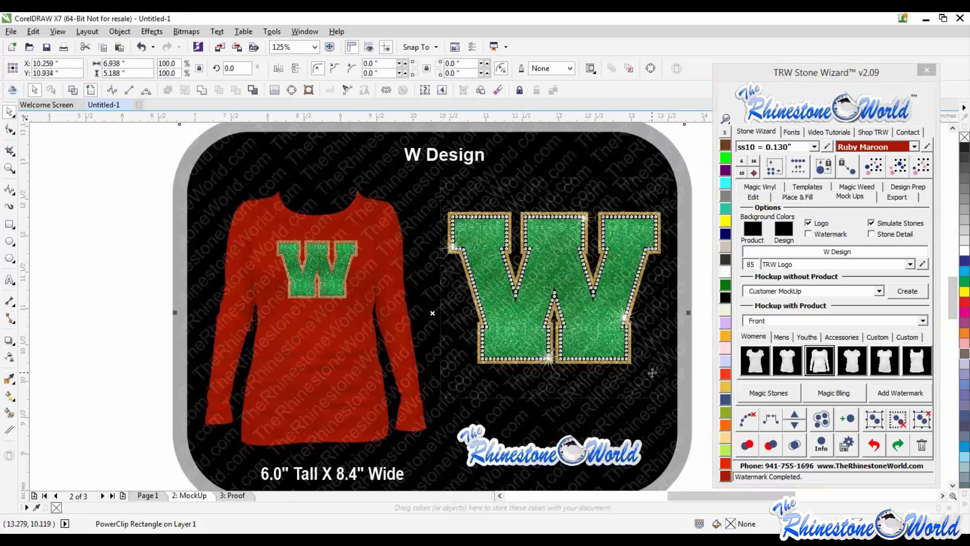
{"action": "key", "text": "Delete"}
Try a stronger watermark with the value 50 across the whole mockup background, and delete it.
{"action": "left_click", "coordinate": [642, 426]}
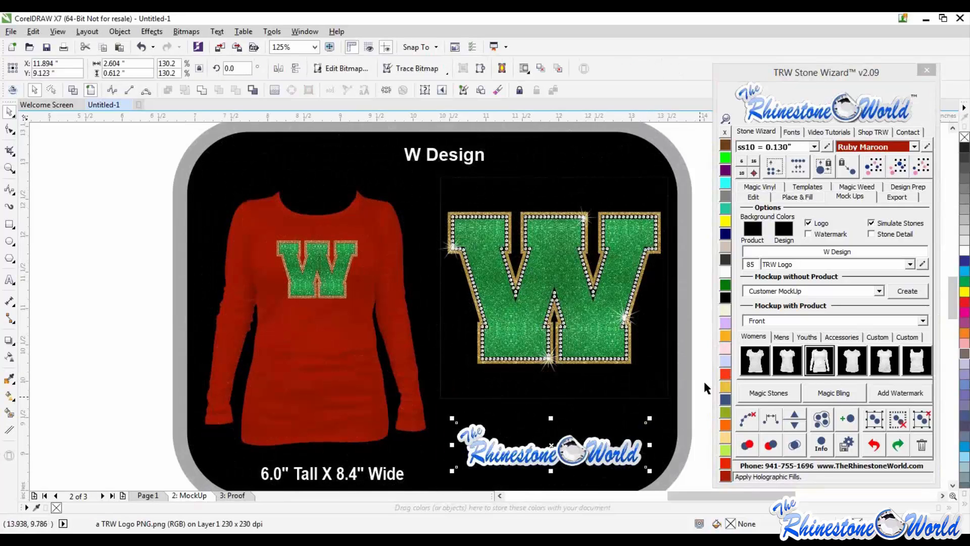
{"action": "left_click", "coordinate": [667, 414]}
{"action": "left_click", "coordinate": [752, 263]}
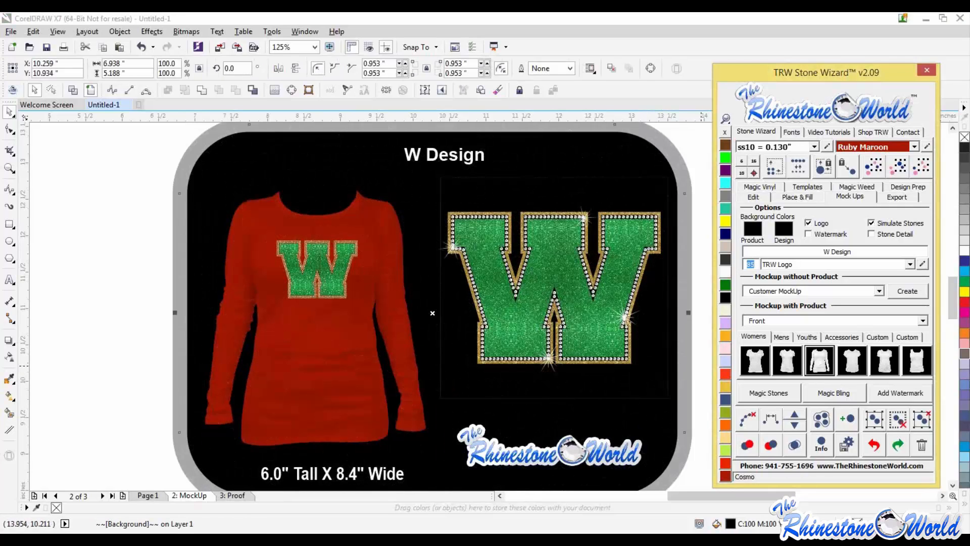
{"action": "type", "text": "50"}
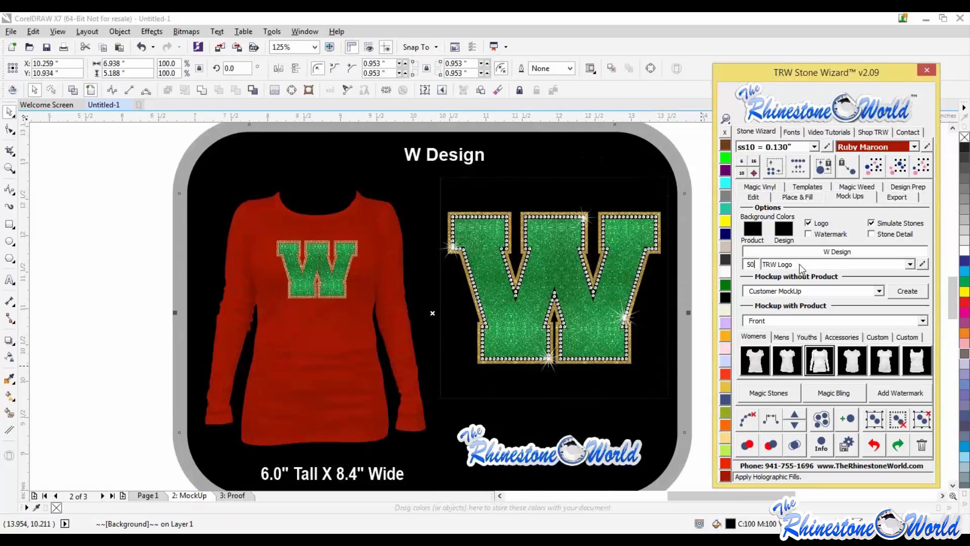
{"action": "left_click", "coordinate": [916, 396]}
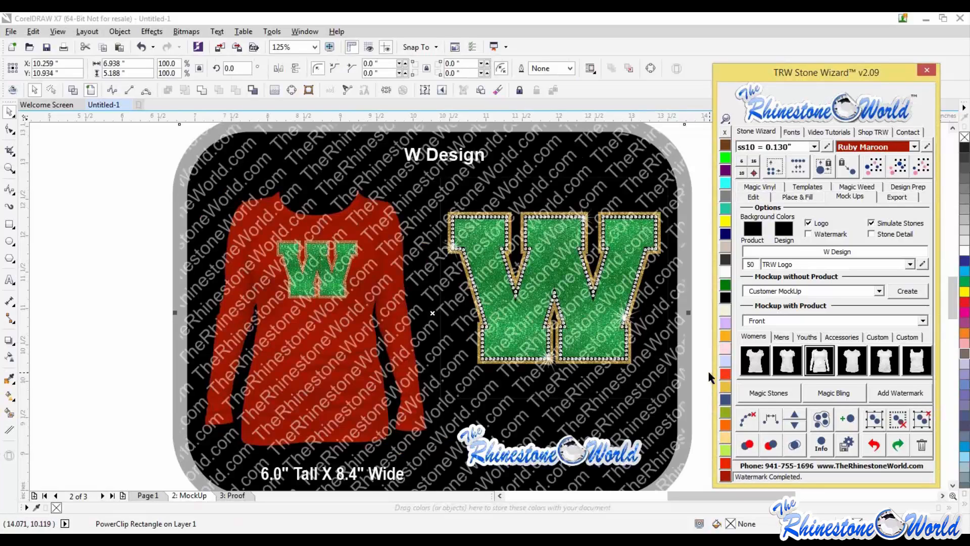
{"action": "left_click", "coordinate": [660, 397]}
{"action": "key", "text": "Delete"}
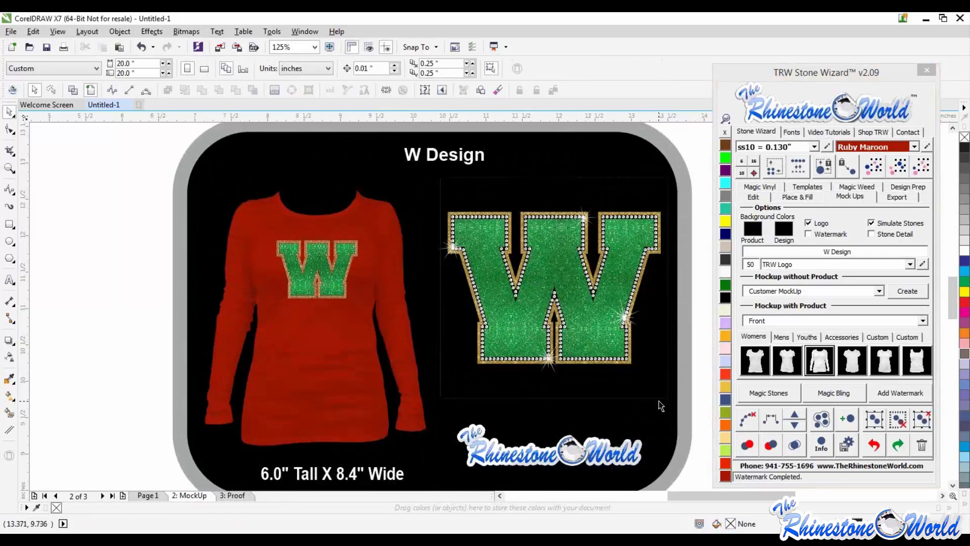
Set the watermark value to 92 and add the watermark across the whole mockup background.
{"action": "double_click", "coordinate": [752, 264]}
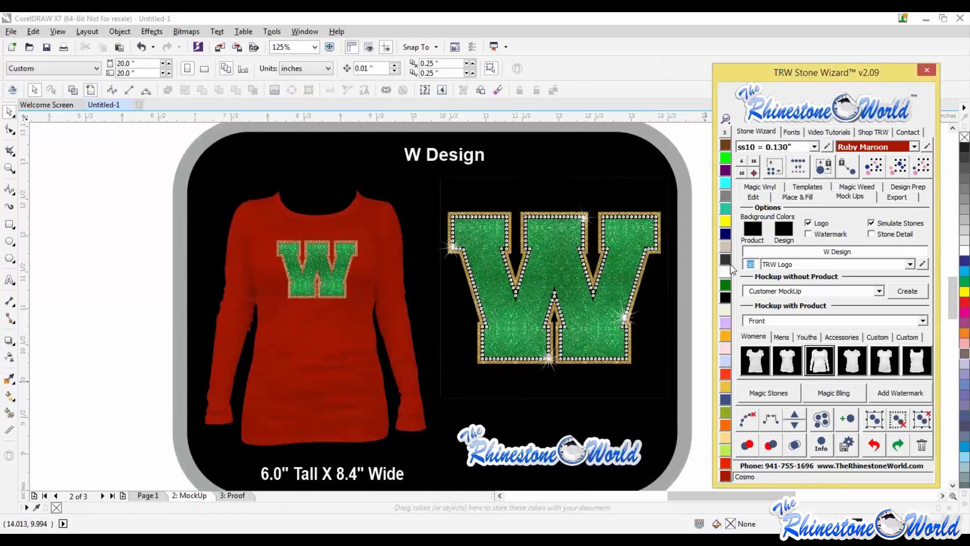
{"action": "type", "text": "92"}
{"action": "left_click", "coordinate": [900, 393]}
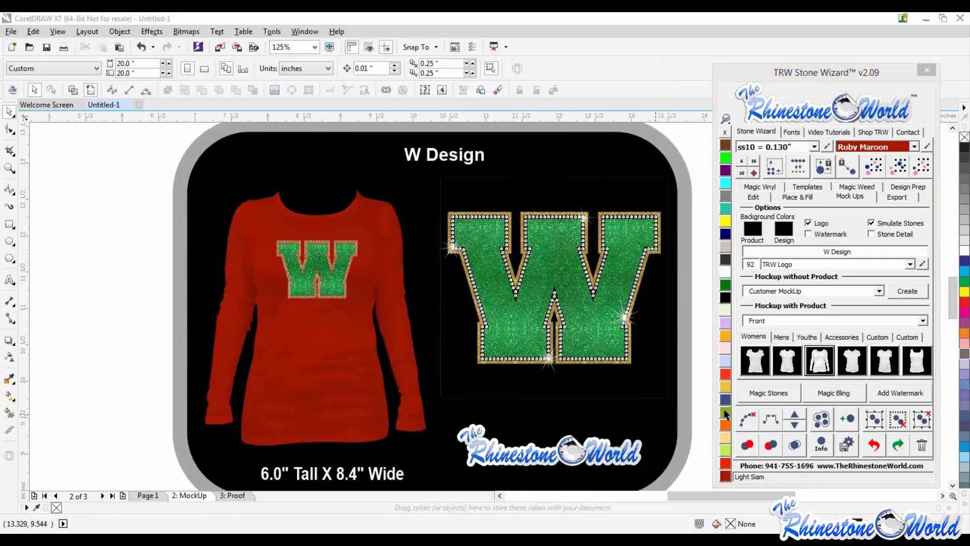
{"action": "left_click", "coordinate": [899, 396]}
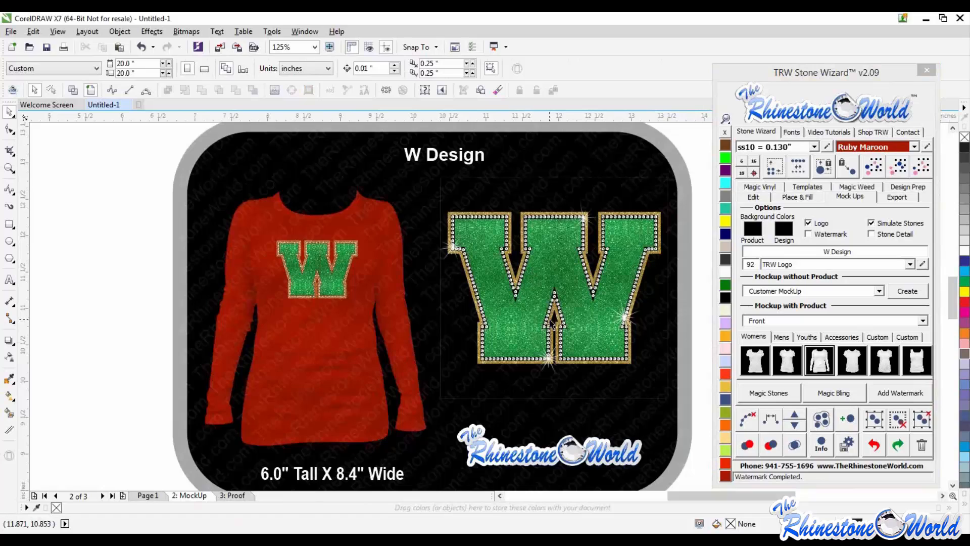
{"action": "scroll", "coordinate": [557, 312], "scroll_direction": "down", "scroll_amount": 2}
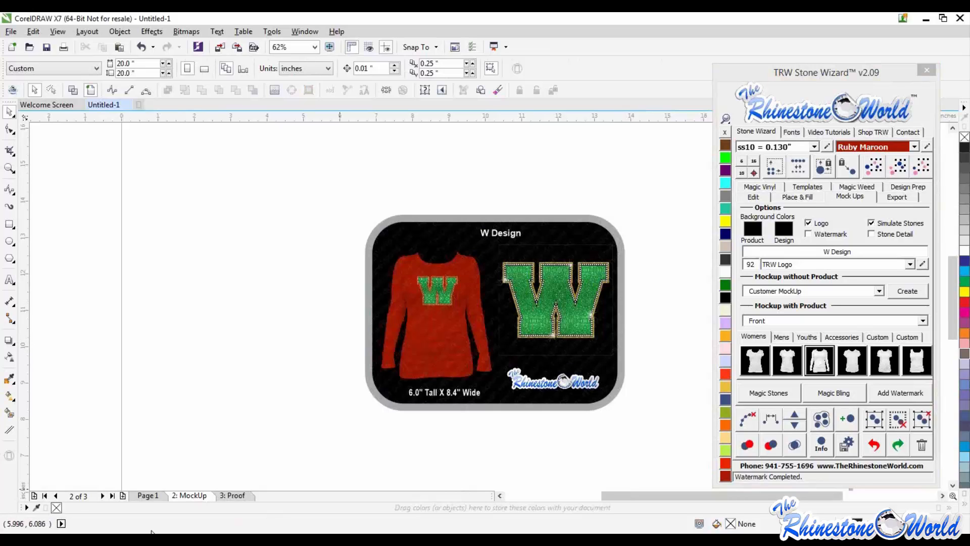
On Page 1, select all matching rhinestones in the W's outline row and recolor them Jet Black.
{"action": "left_click", "coordinate": [143, 496]}
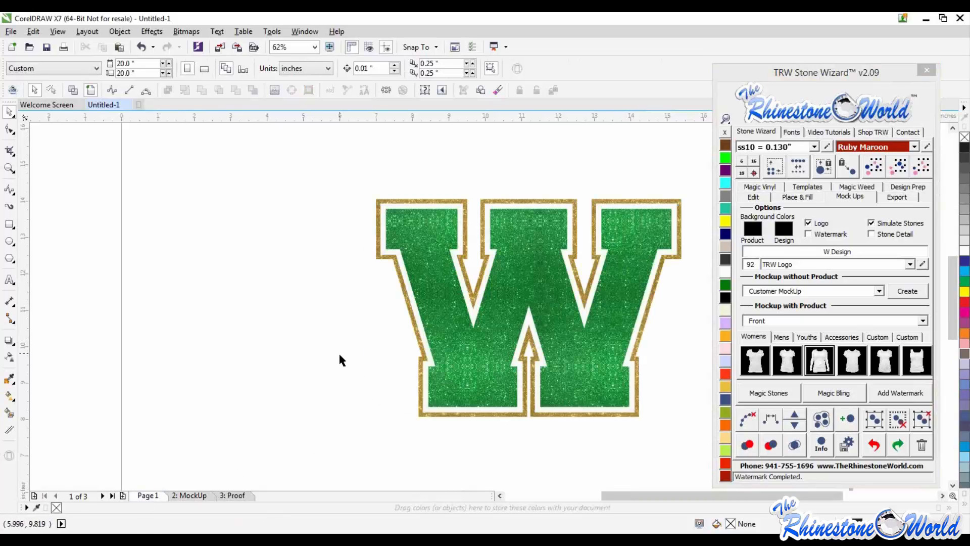
{"action": "scroll", "coordinate": [339, 352], "scroll_direction": "down", "scroll_amount": 2}
{"action": "scroll", "coordinate": [511, 303], "scroll_direction": "up", "scroll_amount": 4}
{"action": "left_click", "coordinate": [513, 290]}
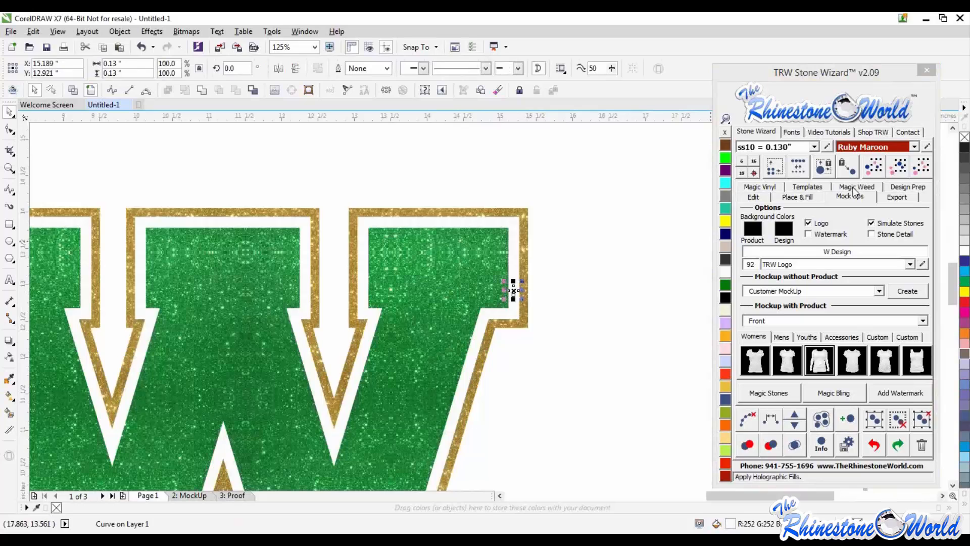
{"action": "left_click", "coordinate": [899, 171]}
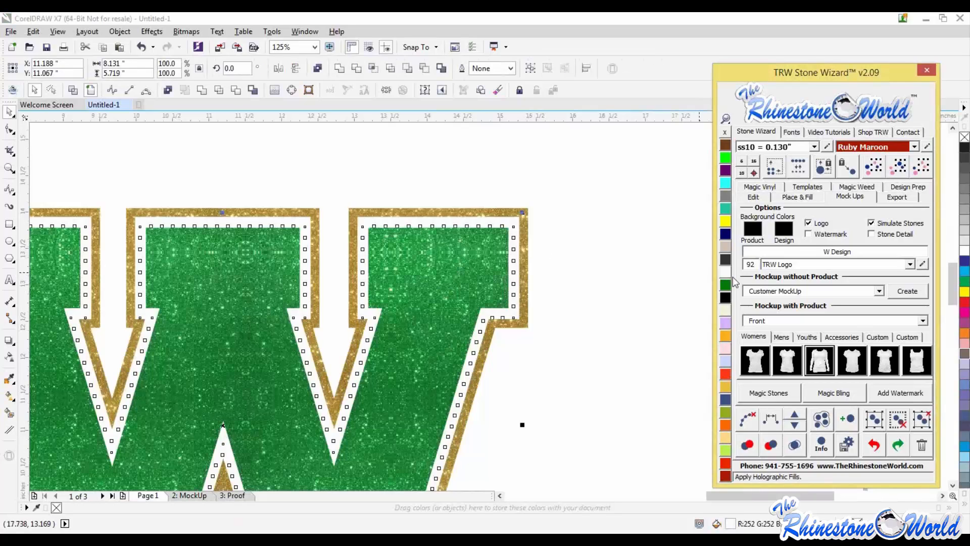
{"action": "left_click", "coordinate": [629, 304]}
{"action": "scroll", "coordinate": [526, 324], "scroll_direction": "down", "scroll_amount": 2}
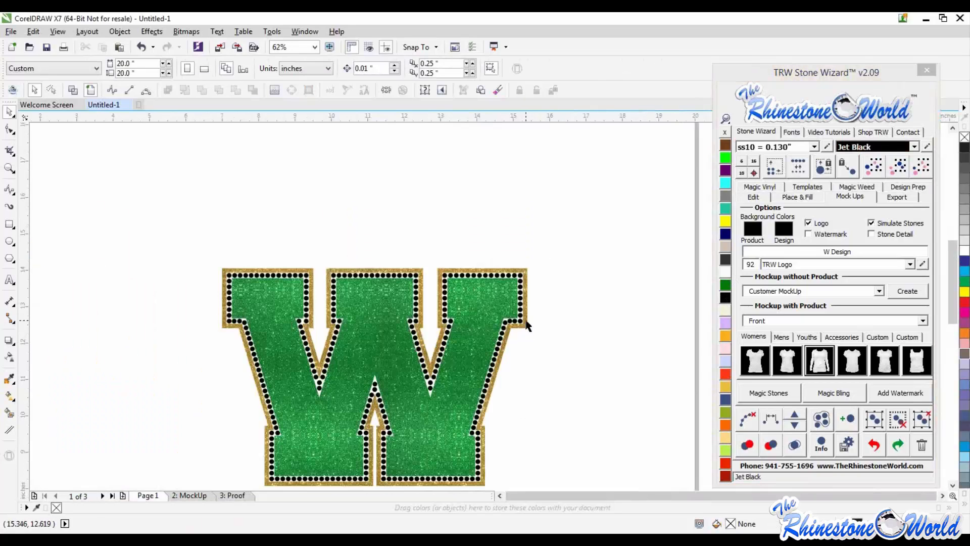
Create TRW Magic Templates from the complete W design with its vinyl layers and rhinestones.
{"action": "left_click_drag", "start_coordinate": [299, 463], "coordinate": [556, 257]}
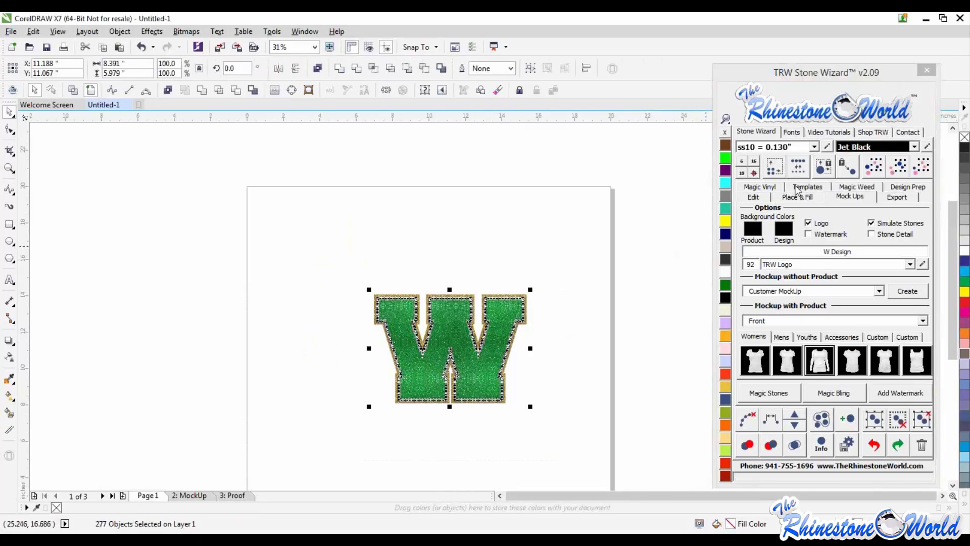
{"action": "left_click", "coordinate": [798, 191]}
{"action": "left_click", "coordinate": [796, 230]}
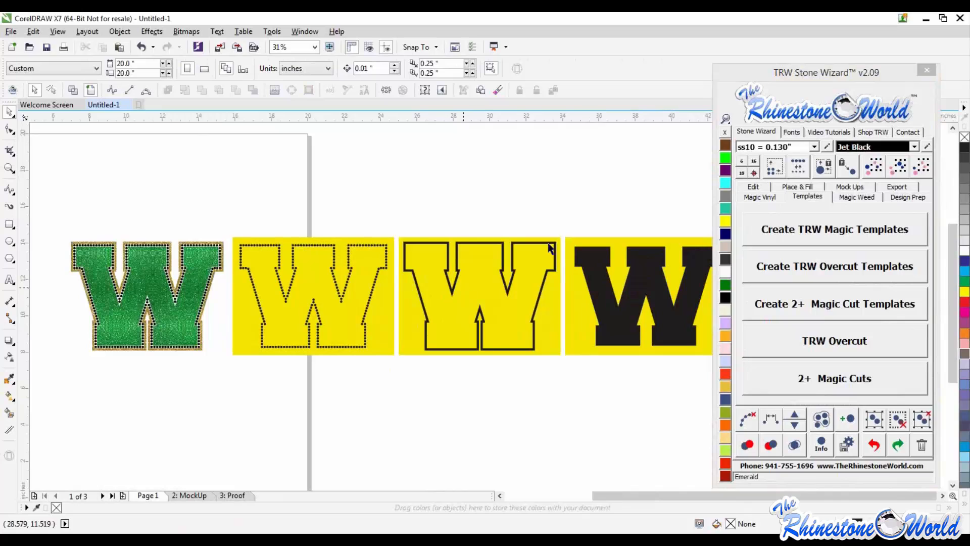
Mirror the two vinyl cut templates horizontally as one selection, and show the export options.
{"action": "left_click_drag", "start_coordinate": [393, 218], "coordinate": [778, 366]}
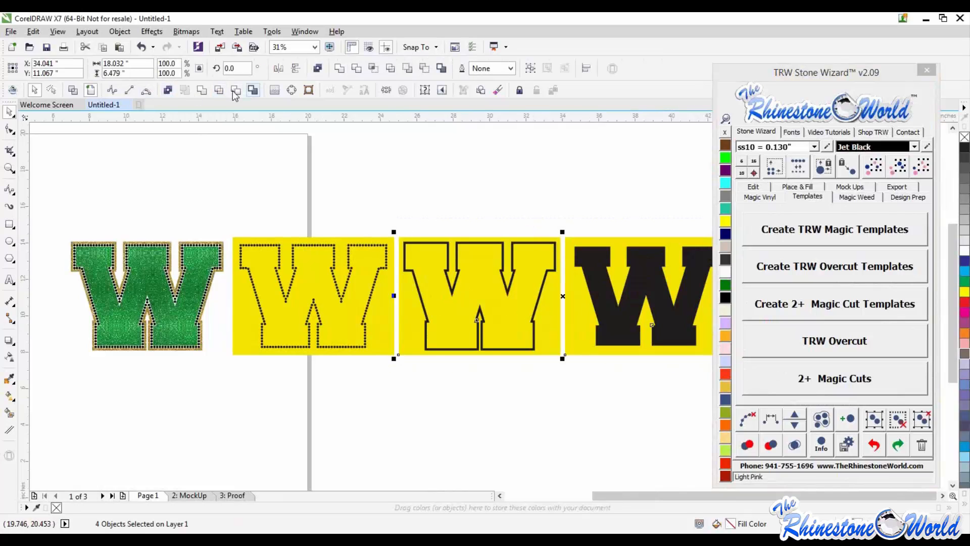
{"action": "left_click", "coordinate": [277, 69]}
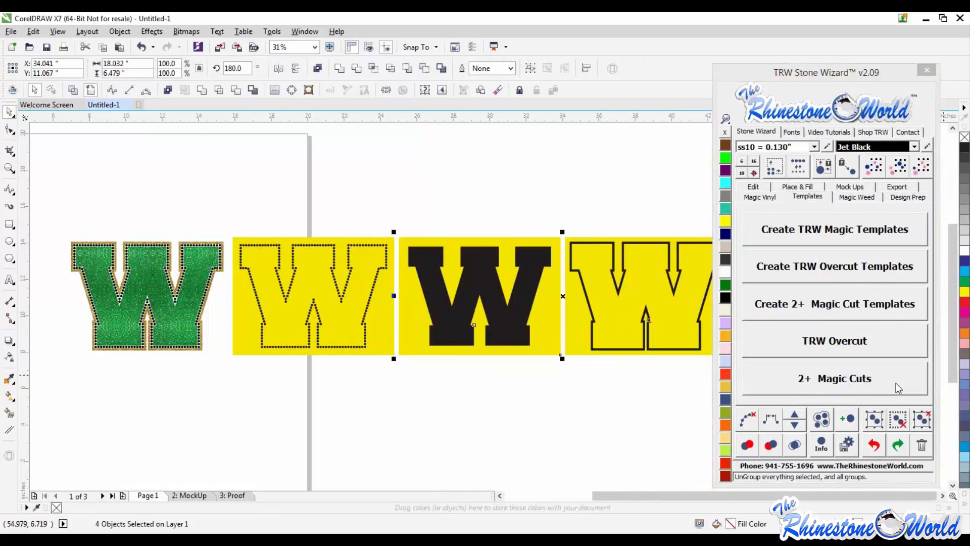
{"action": "left_click", "coordinate": [513, 193]}
{"action": "scroll", "coordinate": [528, 247], "scroll_direction": "down", "scroll_amount": 2}
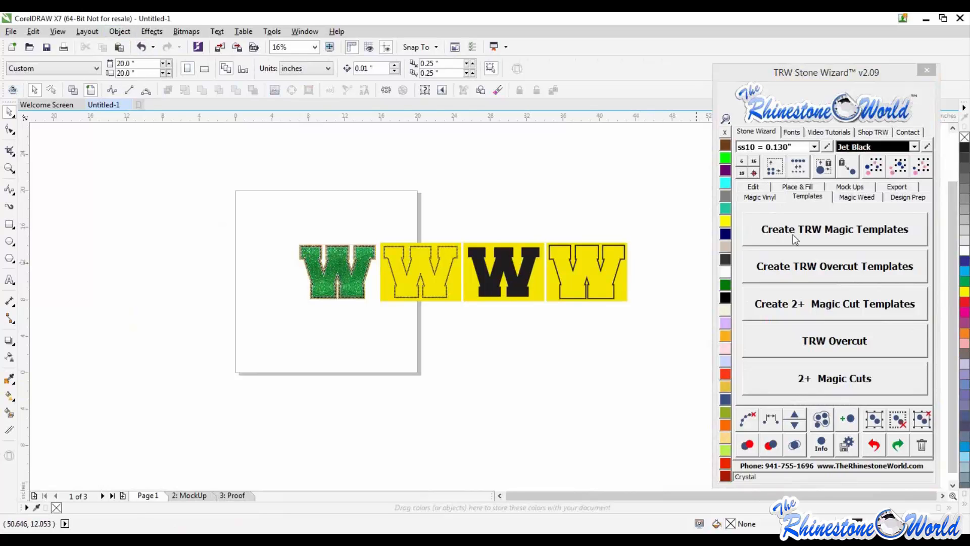
{"action": "left_click", "coordinate": [902, 188]}
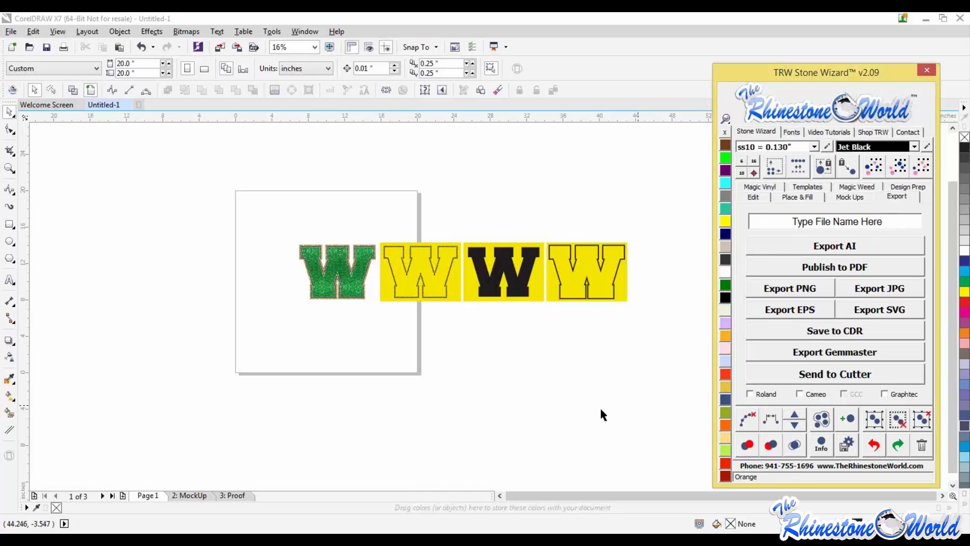
Delete the Proof and MockUp pages, and clear the W design and all its templates from Page 1.
{"action": "left_click_drag", "start_coordinate": [666, 241], "coordinate": [278, 340]}
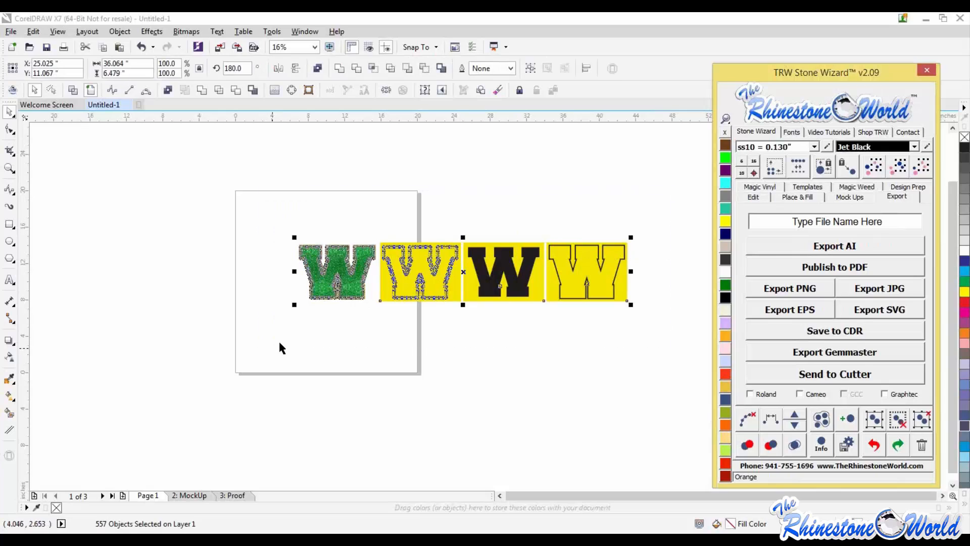
{"action": "right_click", "coordinate": [248, 494]}
{"action": "left_click", "coordinate": [281, 462]}
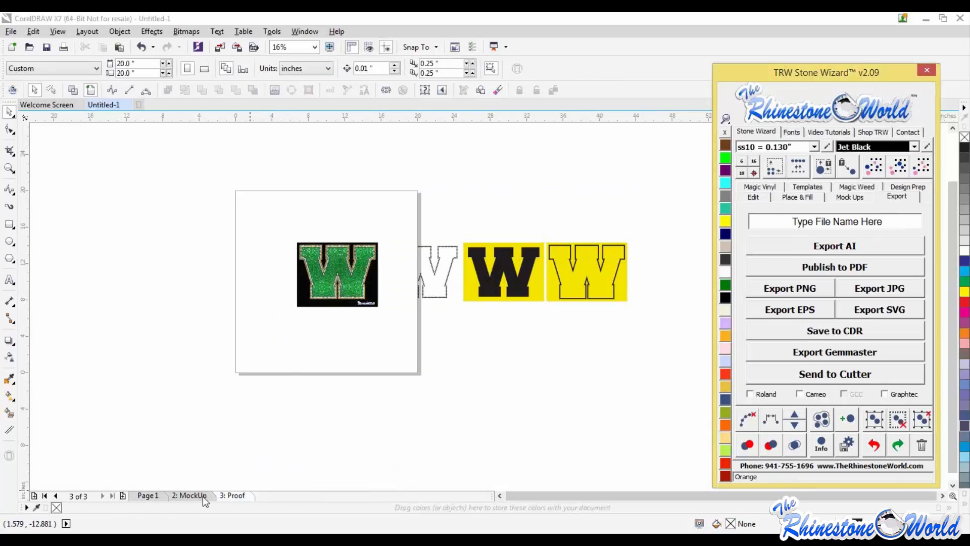
{"action": "right_click", "coordinate": [202, 495]}
{"action": "left_click", "coordinate": [233, 462]}
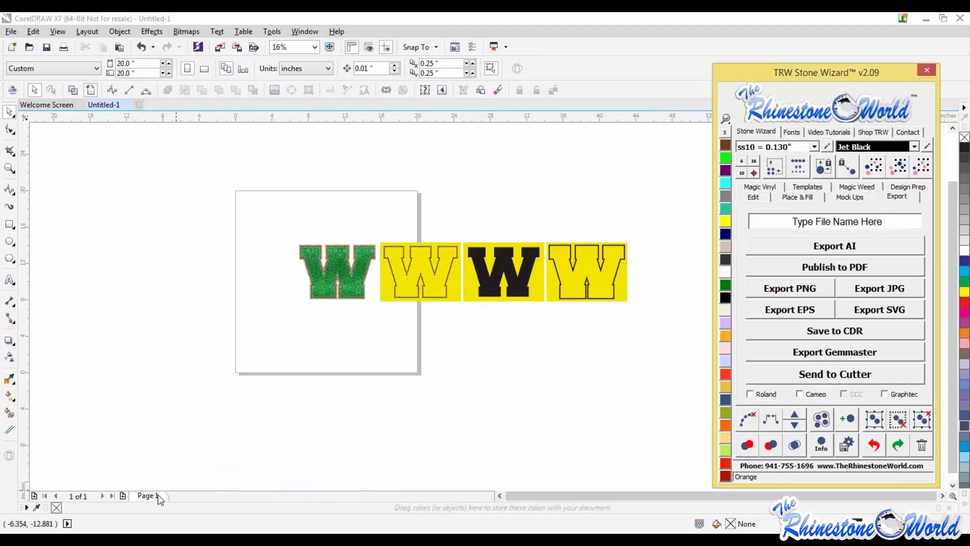
{"action": "left_click_drag", "start_coordinate": [652, 203], "coordinate": [251, 349]}
{"action": "key", "text": "Delete"}
Add the artistic text "peace" on the empty page and enlarge it to about 11.3 inches wide.
{"action": "scroll", "coordinate": [251, 281], "scroll_direction": "up", "scroll_amount": 2}
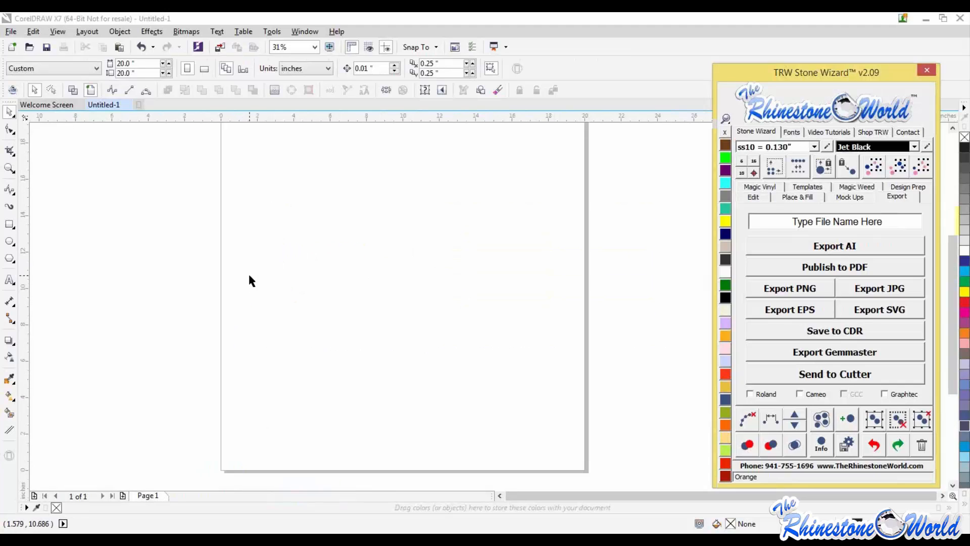
{"action": "left_click", "coordinate": [9, 279]}
{"action": "left_click", "coordinate": [326, 263]}
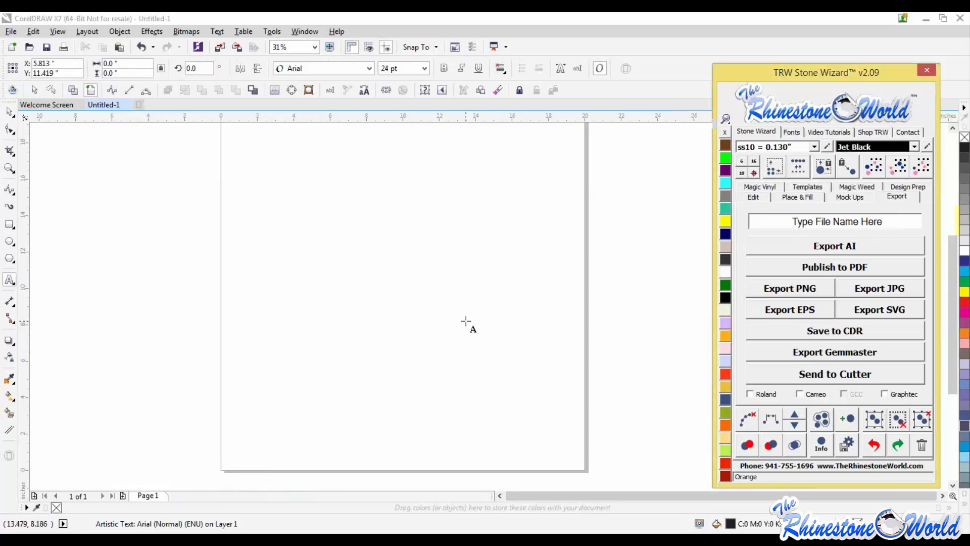
{"action": "type", "text": "pepe"}
{"action": "left_click", "coordinate": [10, 111]}
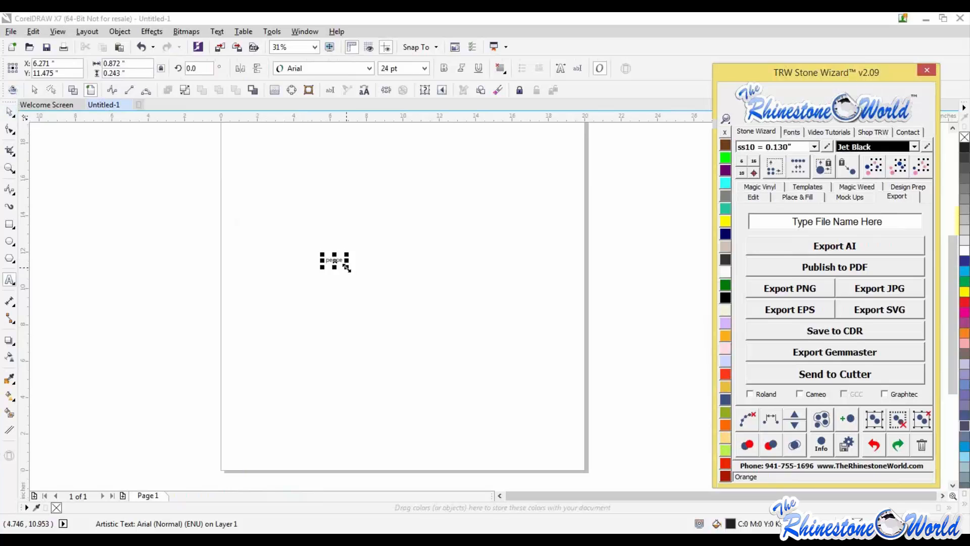
{"action": "left_click_drag", "start_coordinate": [347, 267], "coordinate": [535, 388]}
Find fonts matching "trw flo" and apply TRW Flower HTV to the peace text.
{"action": "left_click", "coordinate": [787, 134]}
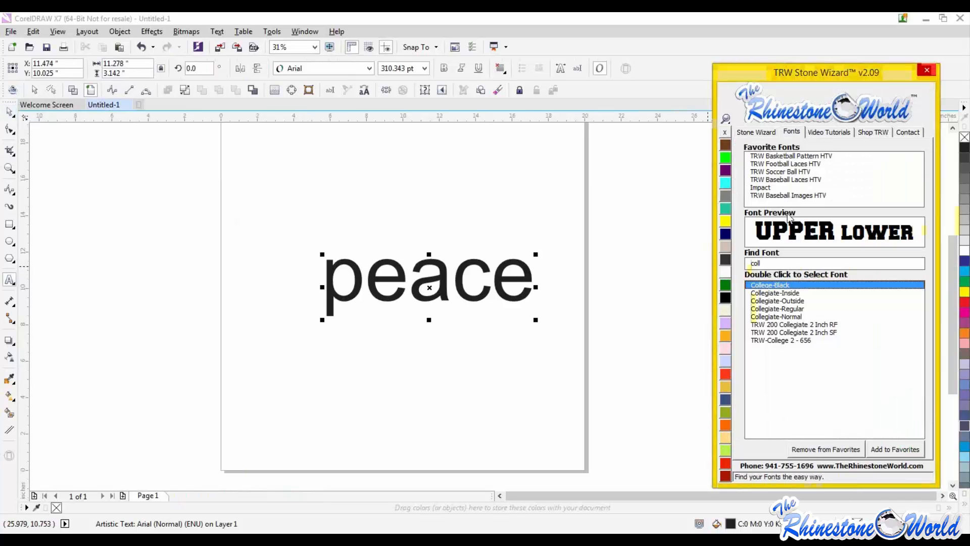
{"action": "double_click", "coordinate": [783, 263]}
{"action": "type", "text": "t"}
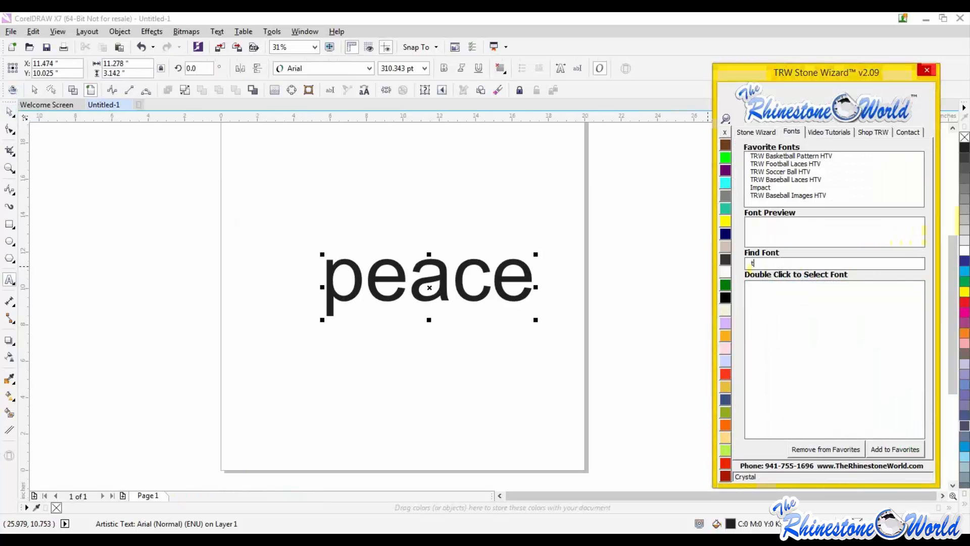
{"action": "type", "text": "rw flo"}
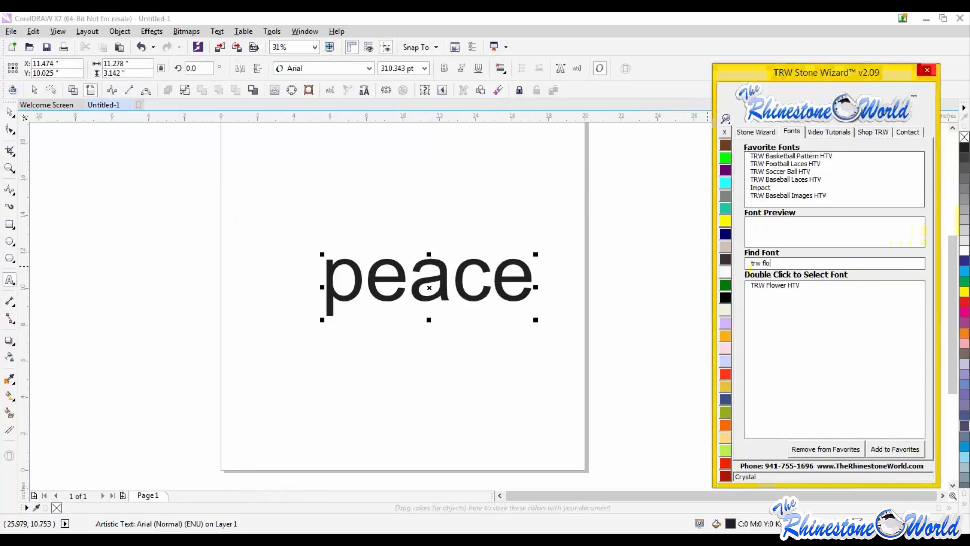
{"action": "double_click", "coordinate": [754, 288]}
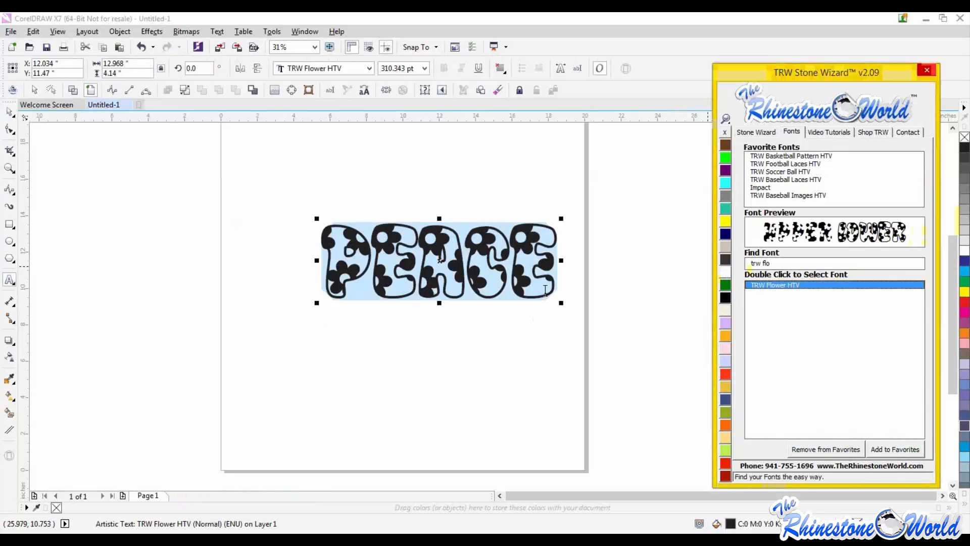
Reposition the PEACE text on the page and scale it down to about 9.7 inches wide.
{"action": "left_click", "coordinate": [9, 111]}
{"action": "left_click_drag", "start_coordinate": [351, 242], "coordinate": [325, 241]}
{"action": "scroll", "coordinate": [430, 251], "scroll_direction": "up", "scroll_amount": 1}
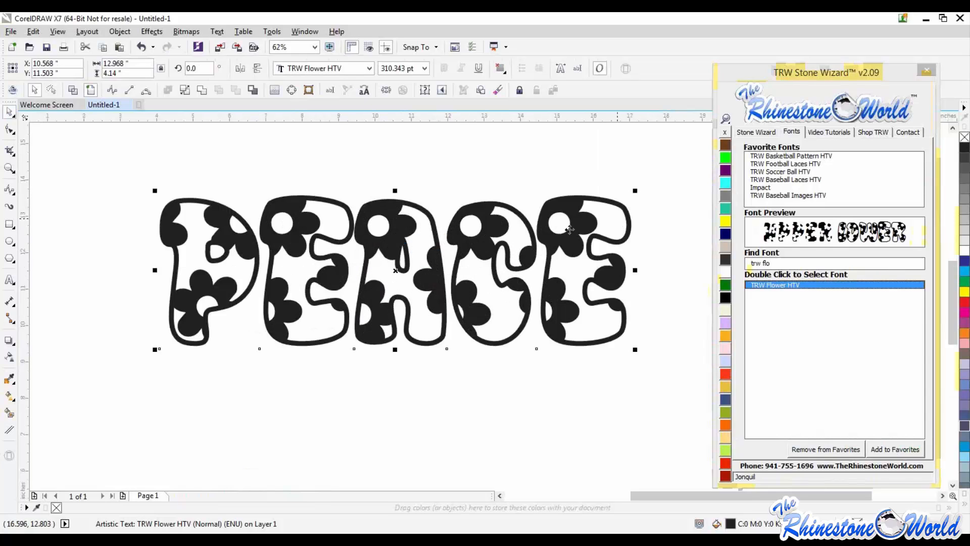
{"action": "scroll", "coordinate": [371, 244], "scroll_direction": "down", "scroll_amount": 1}
{"action": "left_click_drag", "start_coordinate": [260, 302], "coordinate": [278, 284]}
{"action": "scroll", "coordinate": [432, 249], "scroll_direction": "up", "scroll_amount": 4}
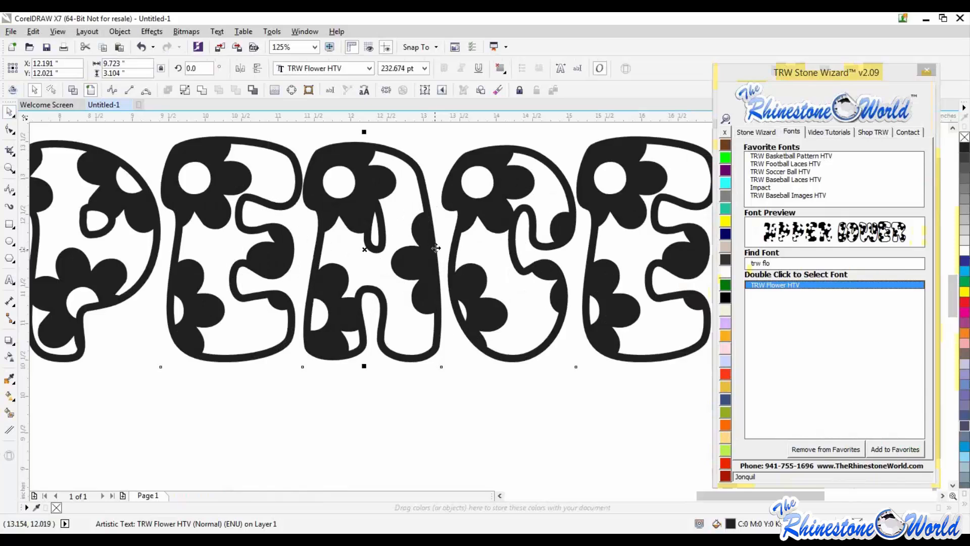
{"action": "scroll", "coordinate": [436, 247], "scroll_direction": "down", "scroll_amount": 2}
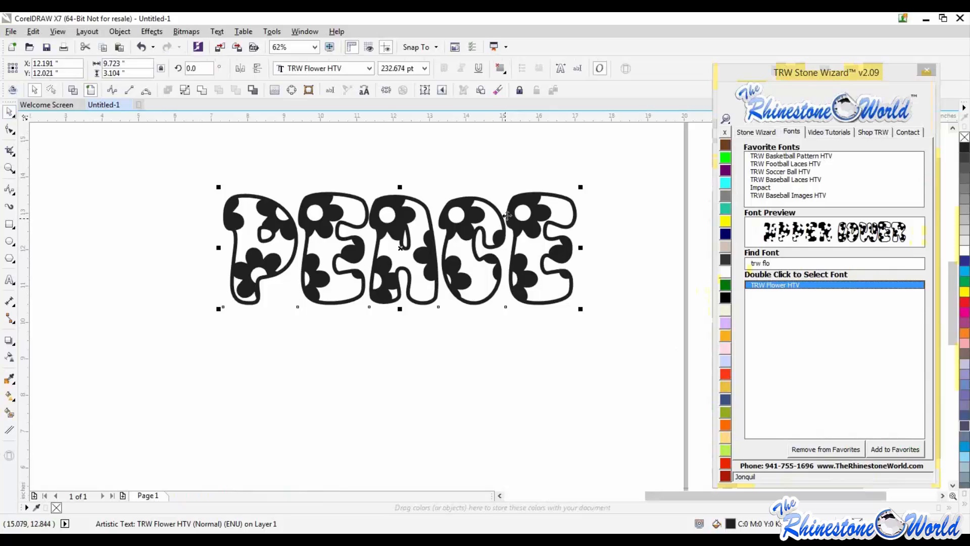
Tighten the letter spacing of the PEACE text until it is about 9.3 inches wide.
{"action": "left_click", "coordinate": [756, 132]}
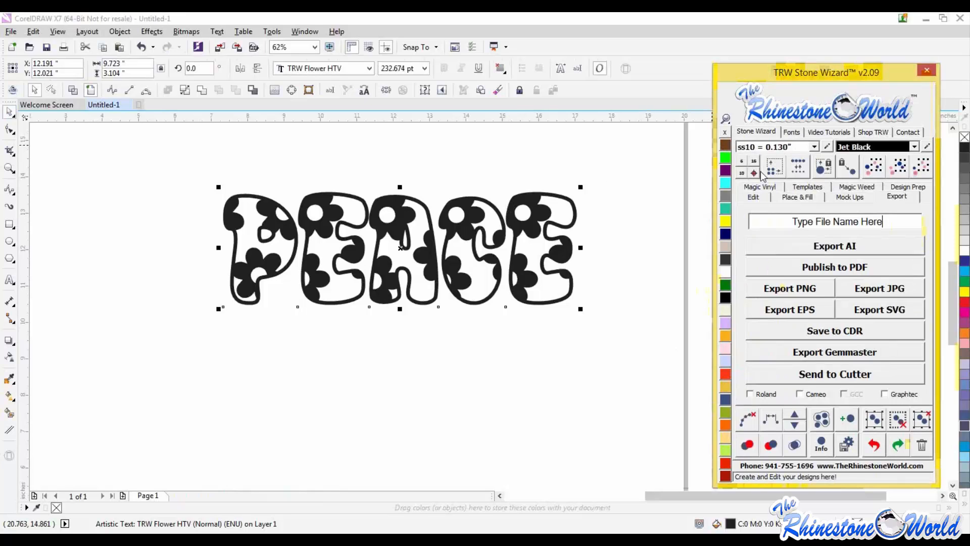
{"action": "left_click", "coordinate": [758, 198]}
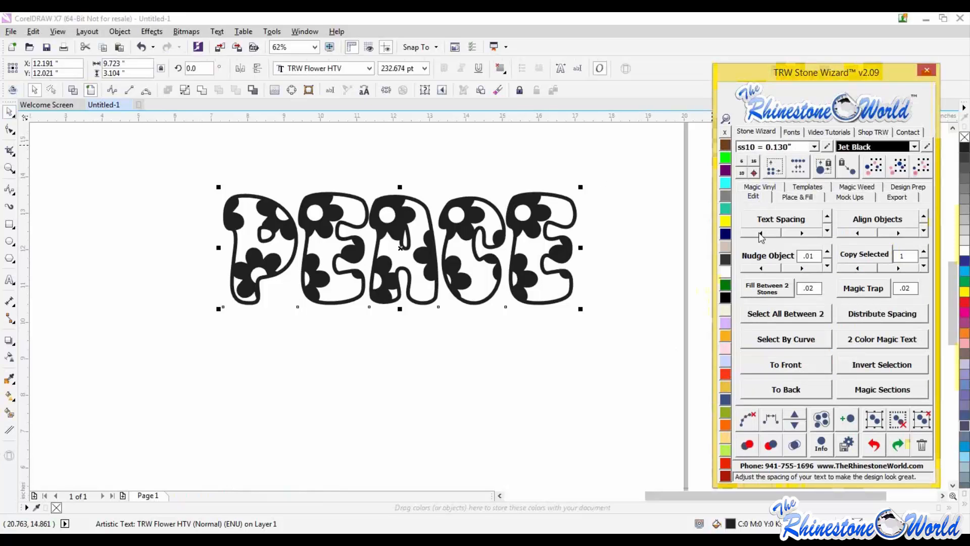
{"action": "left_click", "coordinate": [761, 233]}
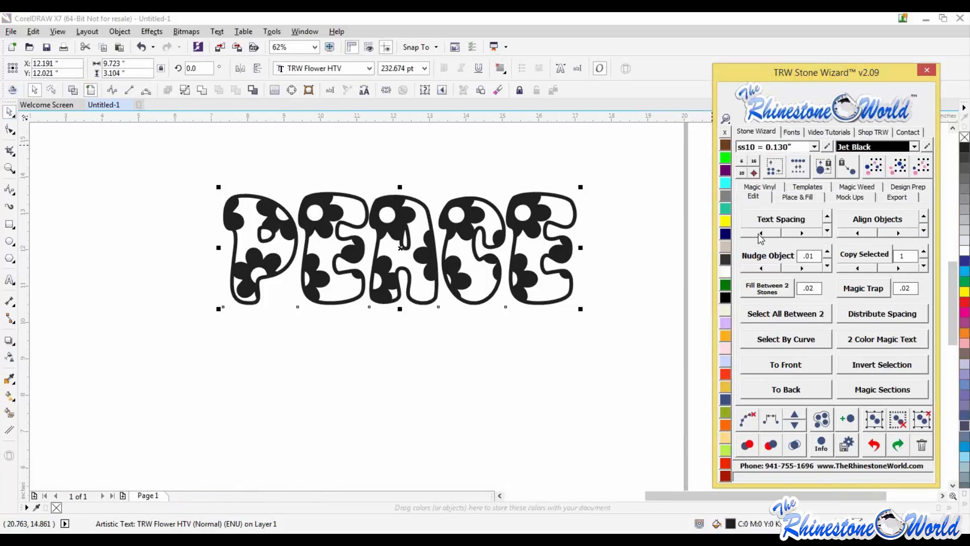
{"action": "left_click", "coordinate": [759, 234]}
{"action": "left_click", "coordinate": [759, 234]}
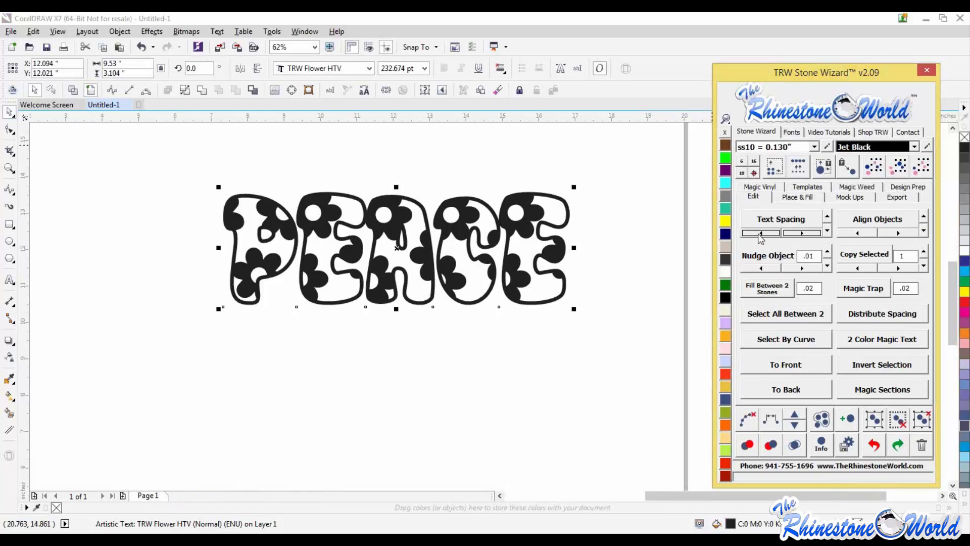
{"action": "left_click", "coordinate": [759, 234]}
{"action": "left_click", "coordinate": [759, 234]}
{"action": "left_click", "coordinate": [759, 234]}
{"action": "left_click", "coordinate": [759, 234]}
{"action": "left_click", "coordinate": [760, 234]}
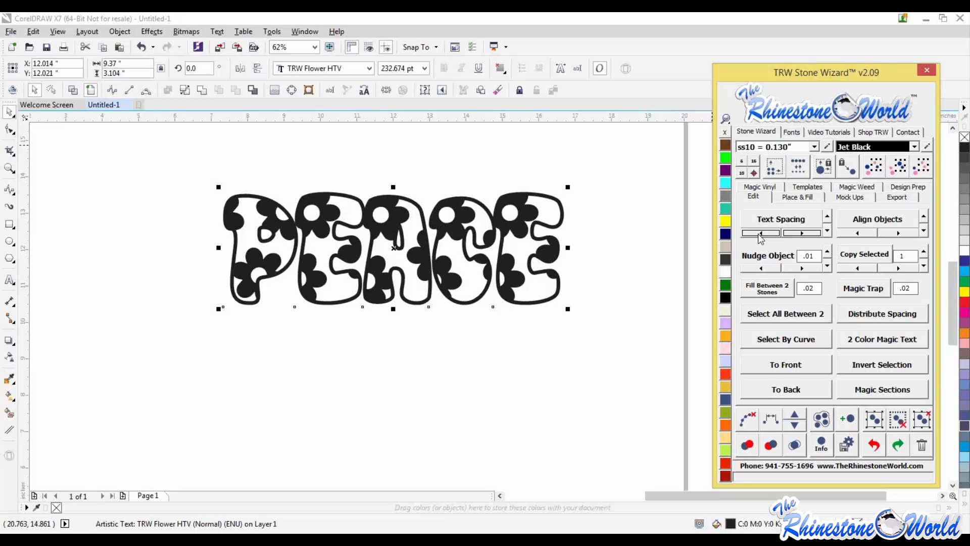
{"action": "left_click", "coordinate": [760, 234]}
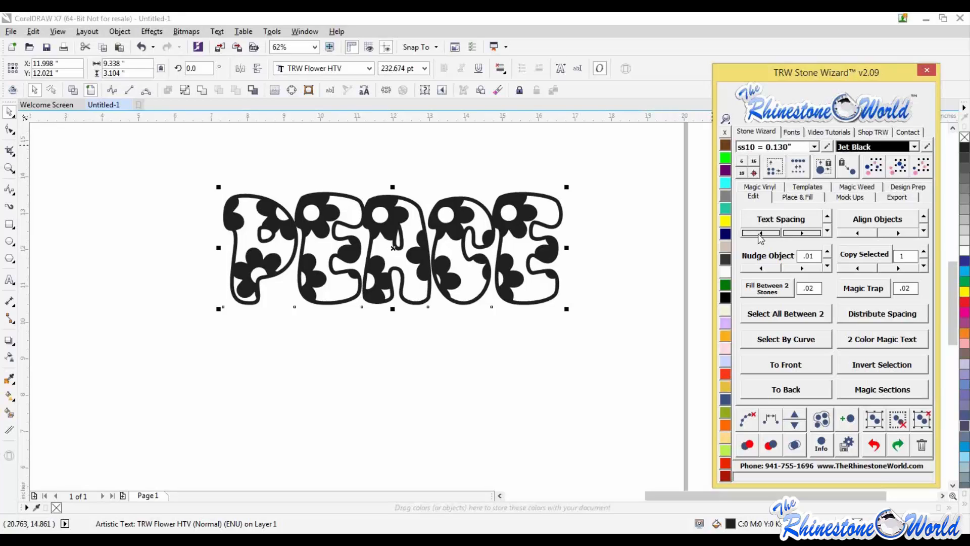
{"action": "left_click", "coordinate": [761, 234]}
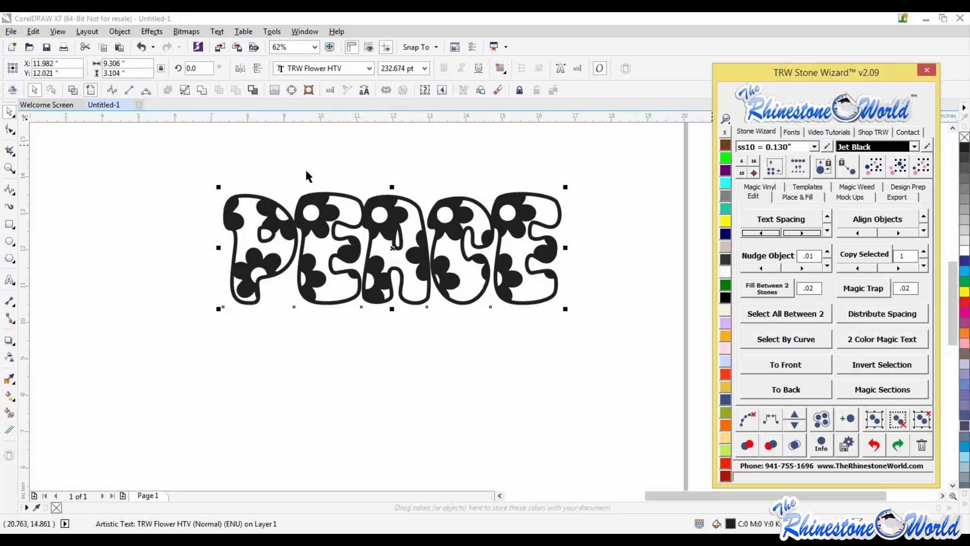
{"action": "left_click", "coordinate": [73, 90]}
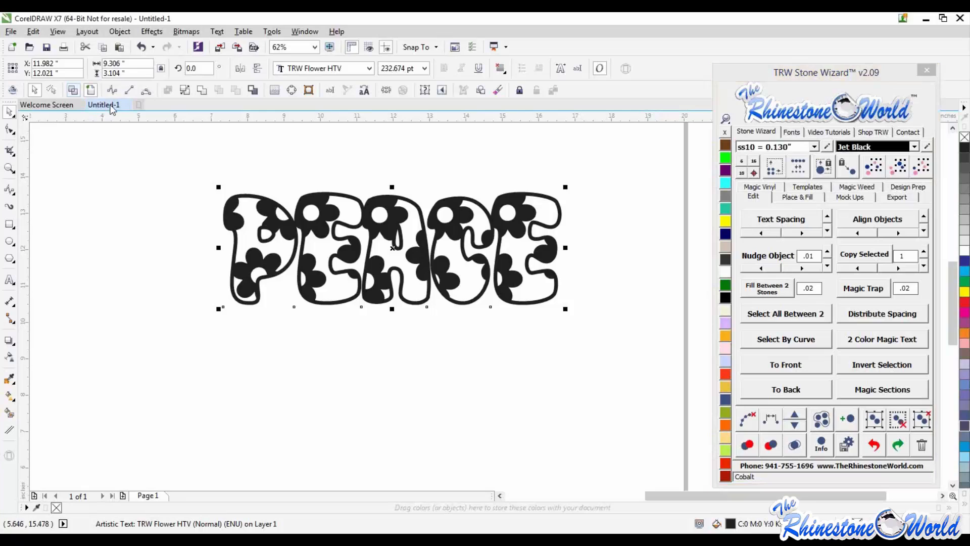
Check the PEACE letter overlaps in wireframe view and tighten the letter spacing until the text is about 9.24 inches wide.
{"action": "left_click", "coordinate": [447, 317]}
{"action": "scroll", "coordinate": [507, 220], "scroll_direction": "up", "scroll_amount": 2}
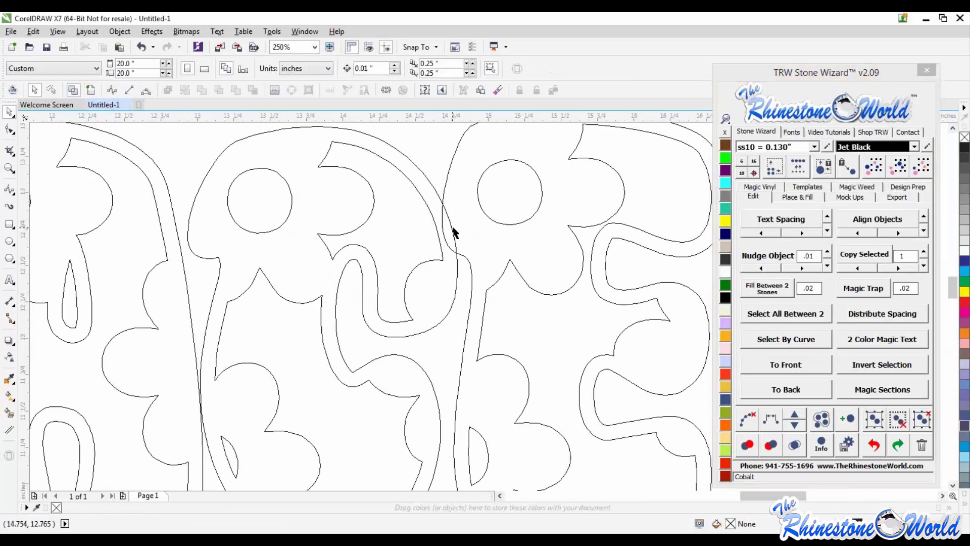
{"action": "scroll", "coordinate": [271, 238], "scroll_direction": "down", "scroll_amount": 2}
{"action": "scroll", "coordinate": [173, 238], "scroll_direction": "up", "scroll_amount": 3}
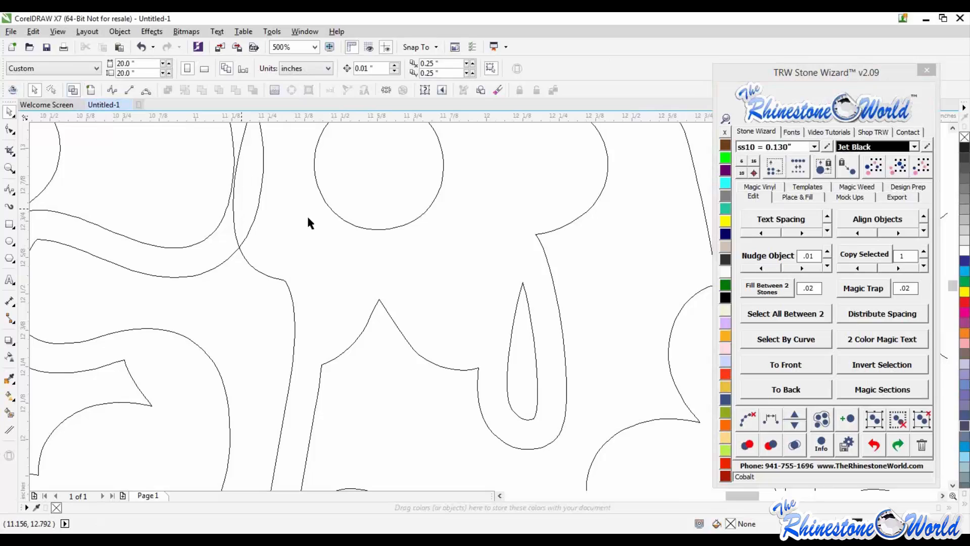
{"action": "scroll", "coordinate": [307, 214], "scroll_direction": "down", "scroll_amount": 3}
{"action": "scroll", "coordinate": [299, 248], "scroll_direction": "up", "scroll_amount": 3}
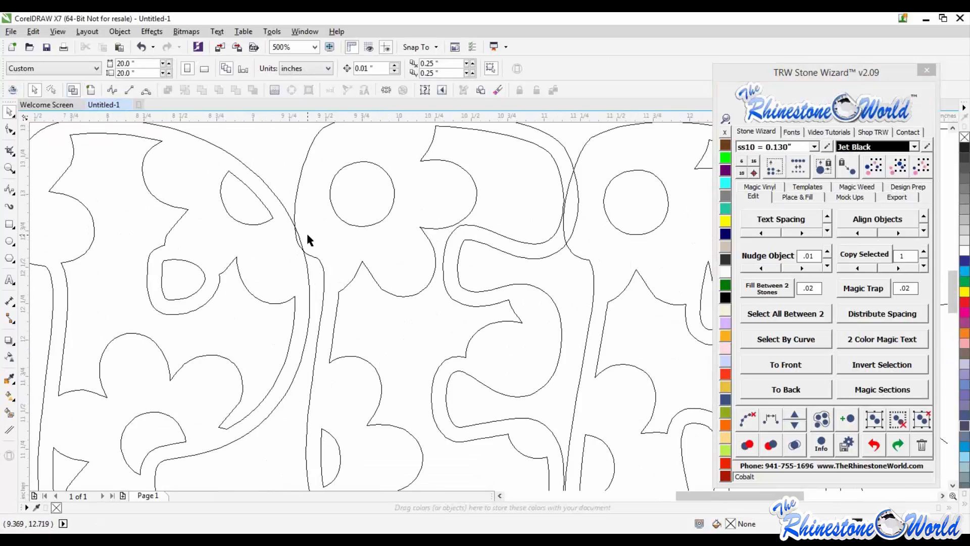
{"action": "scroll", "coordinate": [306, 231], "scroll_direction": "down", "scroll_amount": 3}
{"action": "left_click", "coordinate": [622, 266]}
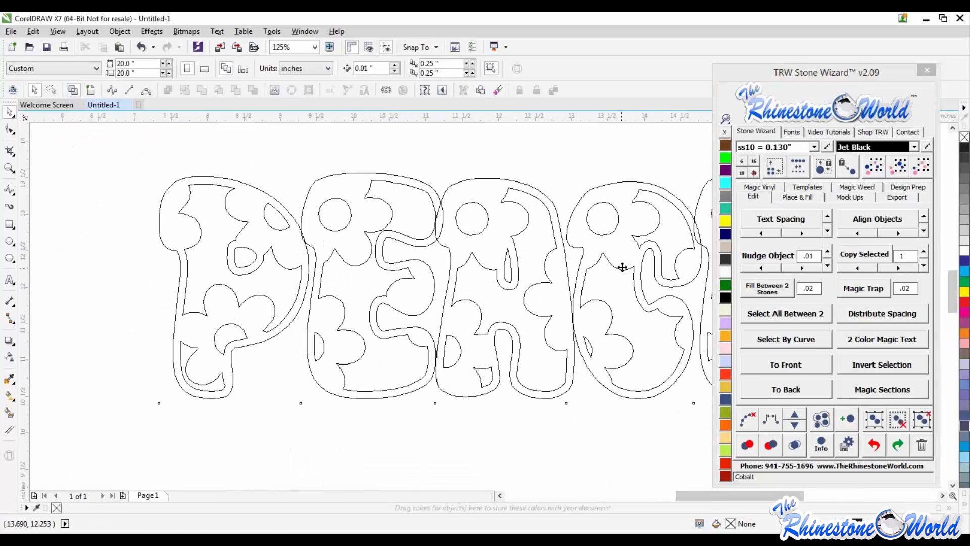
{"action": "left_click", "coordinate": [759, 234]}
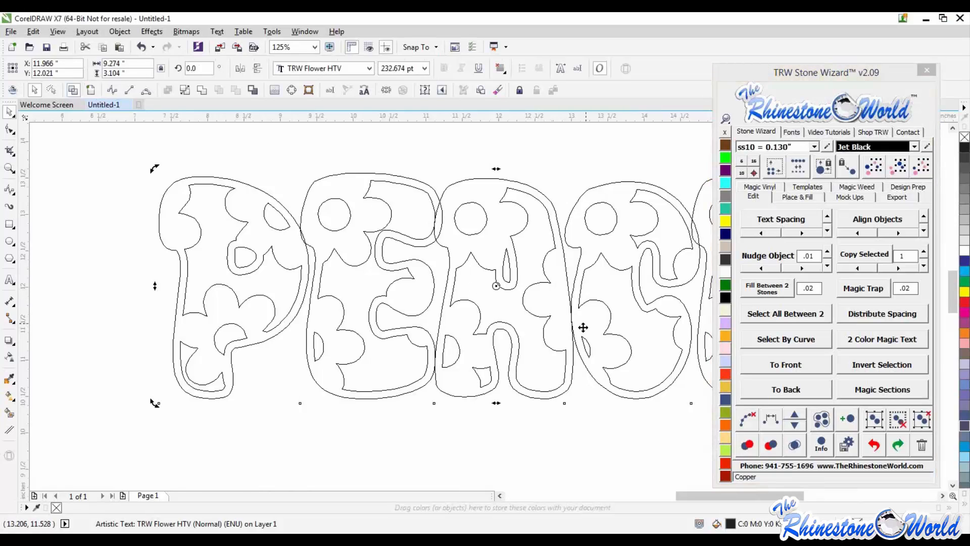
{"action": "scroll", "coordinate": [582, 325], "scroll_direction": "up", "scroll_amount": 3}
{"action": "scroll", "coordinate": [583, 325], "scroll_direction": "down", "scroll_amount": 2}
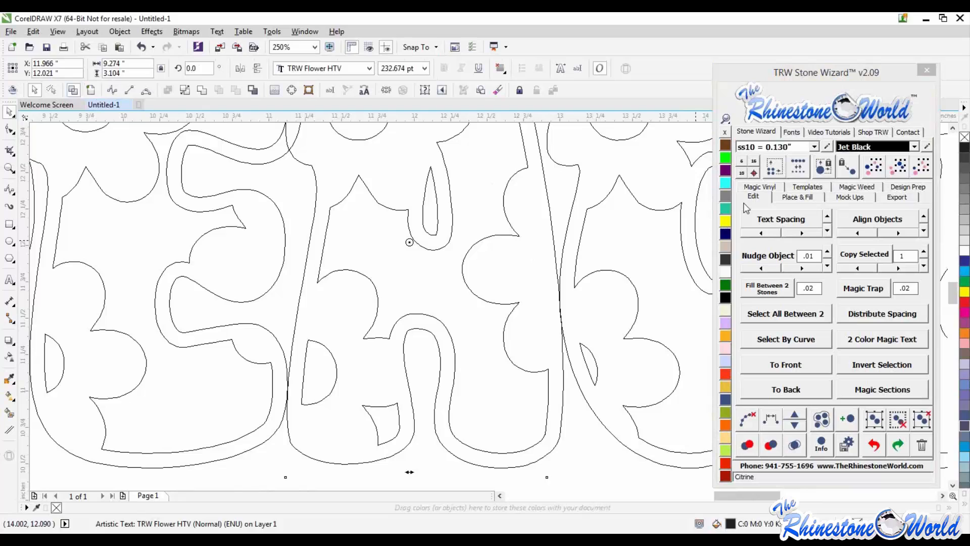
{"action": "left_click", "coordinate": [760, 233]}
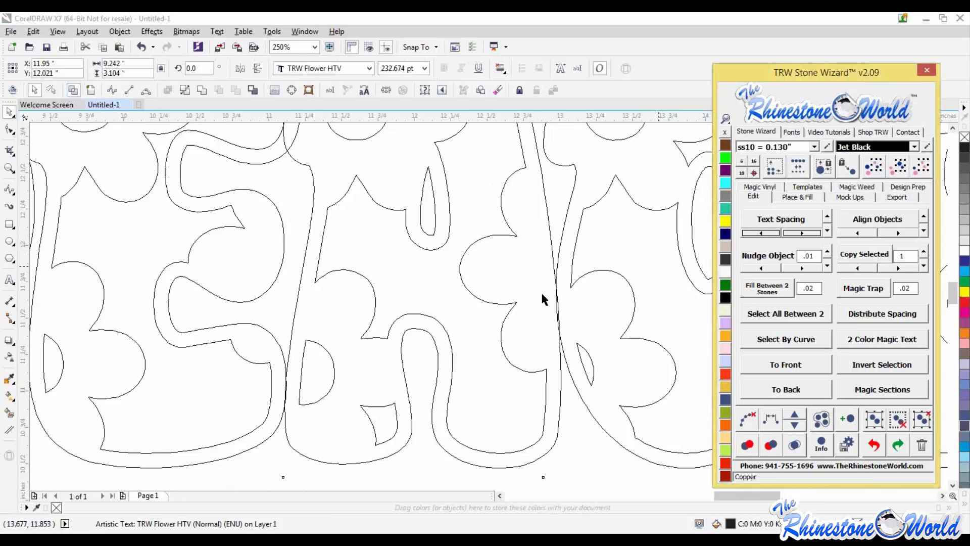
Return to the filled view and apply 2 Color Magic Text to the PEACE text to add an orange fill layer.
{"action": "scroll", "coordinate": [541, 292], "scroll_direction": "down", "scroll_amount": 3}
{"action": "scroll", "coordinate": [664, 275], "scroll_direction": "up", "scroll_amount": 2}
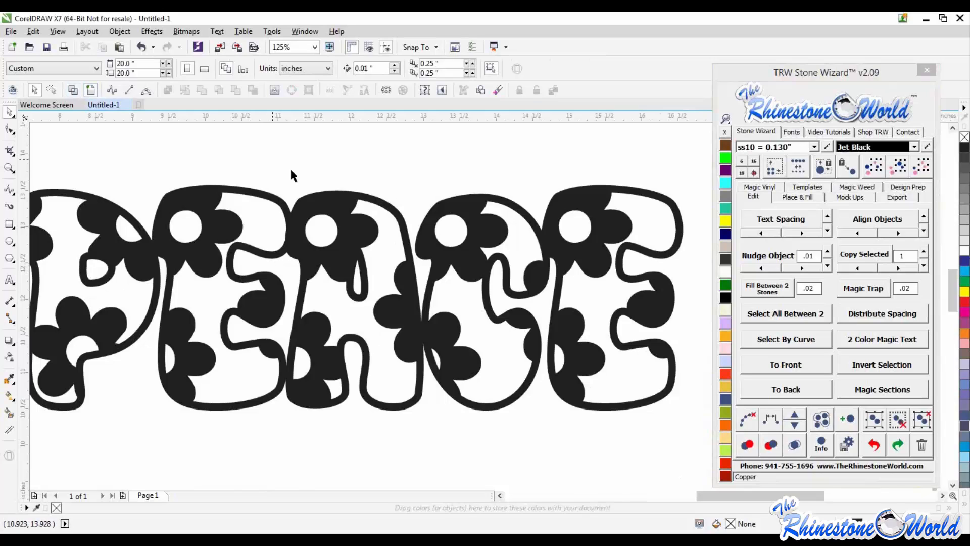
{"action": "scroll", "coordinate": [366, 217], "scroll_direction": "down", "scroll_amount": 2}
{"action": "left_click", "coordinate": [361, 223]}
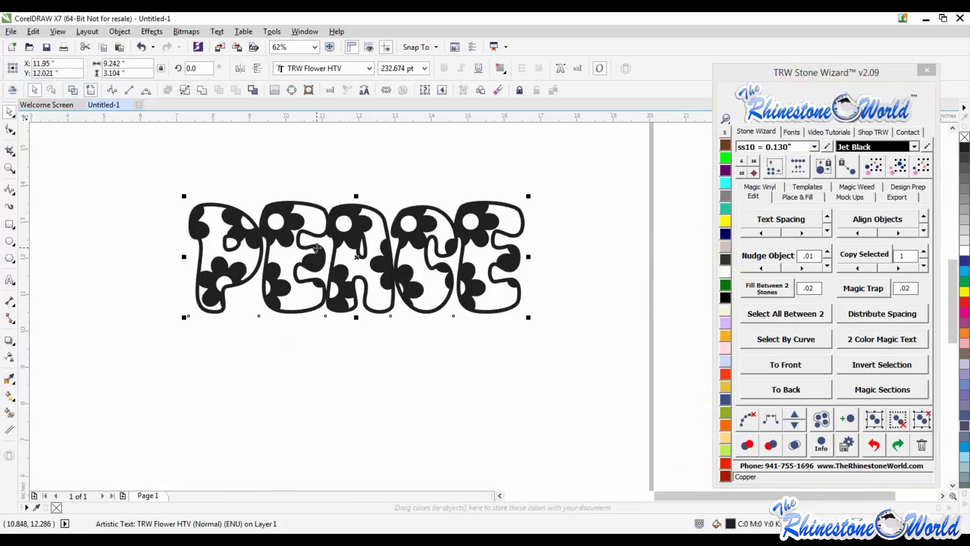
{"action": "left_click", "coordinate": [866, 340]}
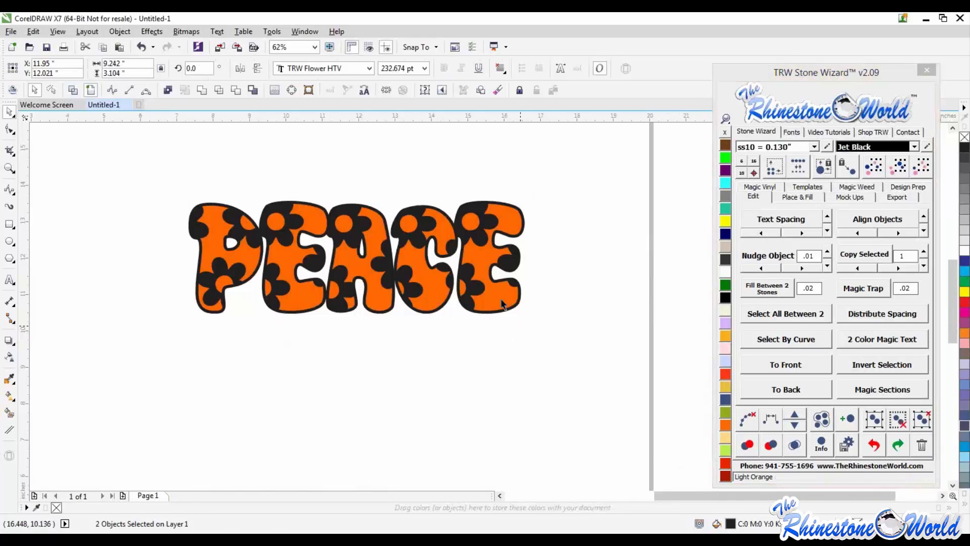
Move the orange layer and the black flower layer of PEACE apart in turn to inspect them, undoing each move.
{"action": "left_click_drag", "start_coordinate": [503, 288], "coordinate": [516, 394]}
{"action": "key", "text": "ctrl+z"}
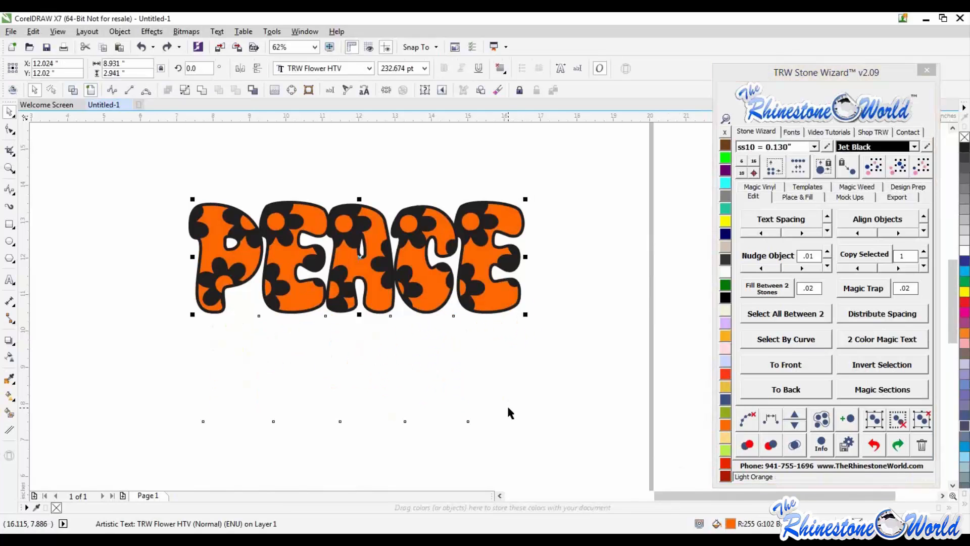
{"action": "left_click", "coordinate": [508, 407]}
{"action": "left_click_drag", "start_coordinate": [485, 222], "coordinate": [499, 286]}
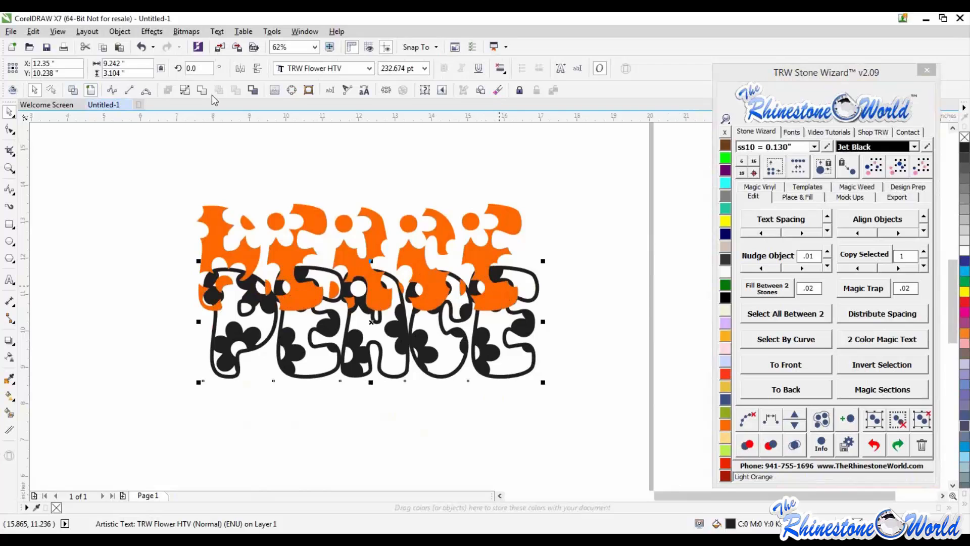
{"action": "key", "text": "ctrl+z"}
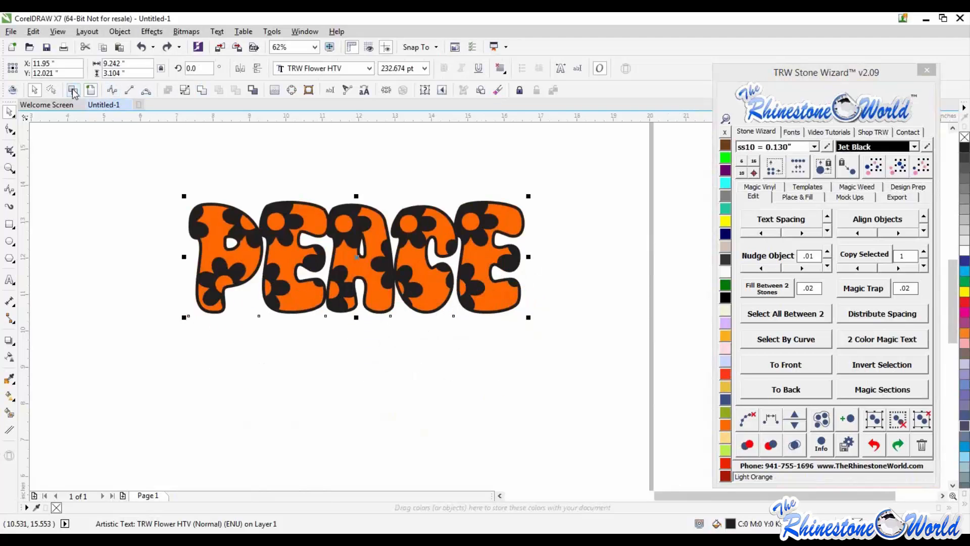